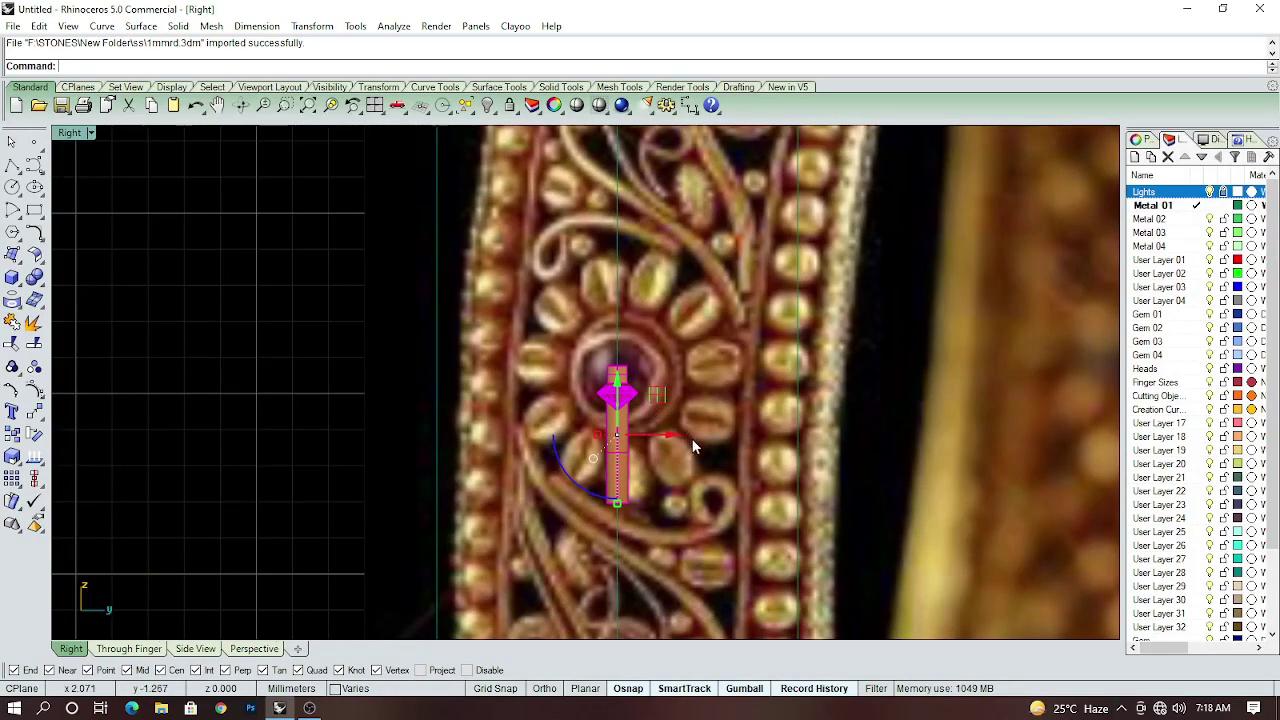
Delete the placed head and gem block at the flower's centre in the Right viewport.
scroll(695, 447, down, 3)
right_drag(694, 443, 658, 449)
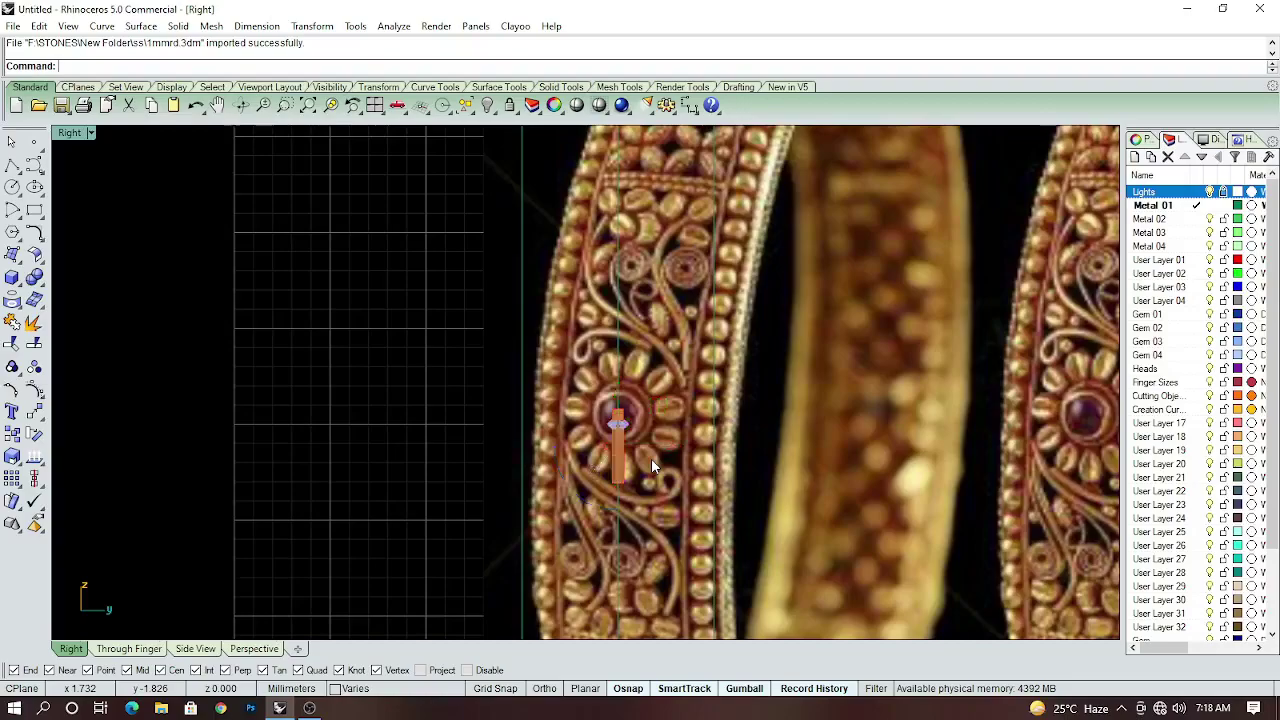
scroll(645, 448, up, 5)
click(576, 335)
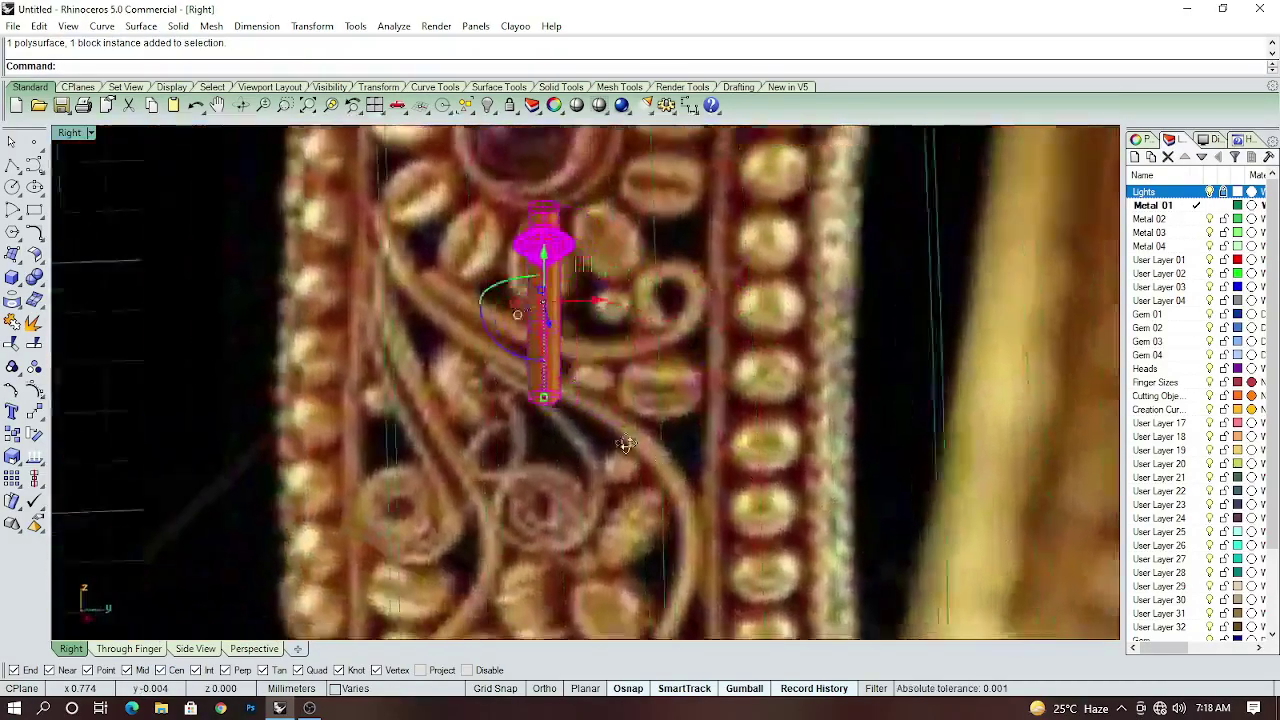
key(Delete)
scroll(585, 441, down, 3)
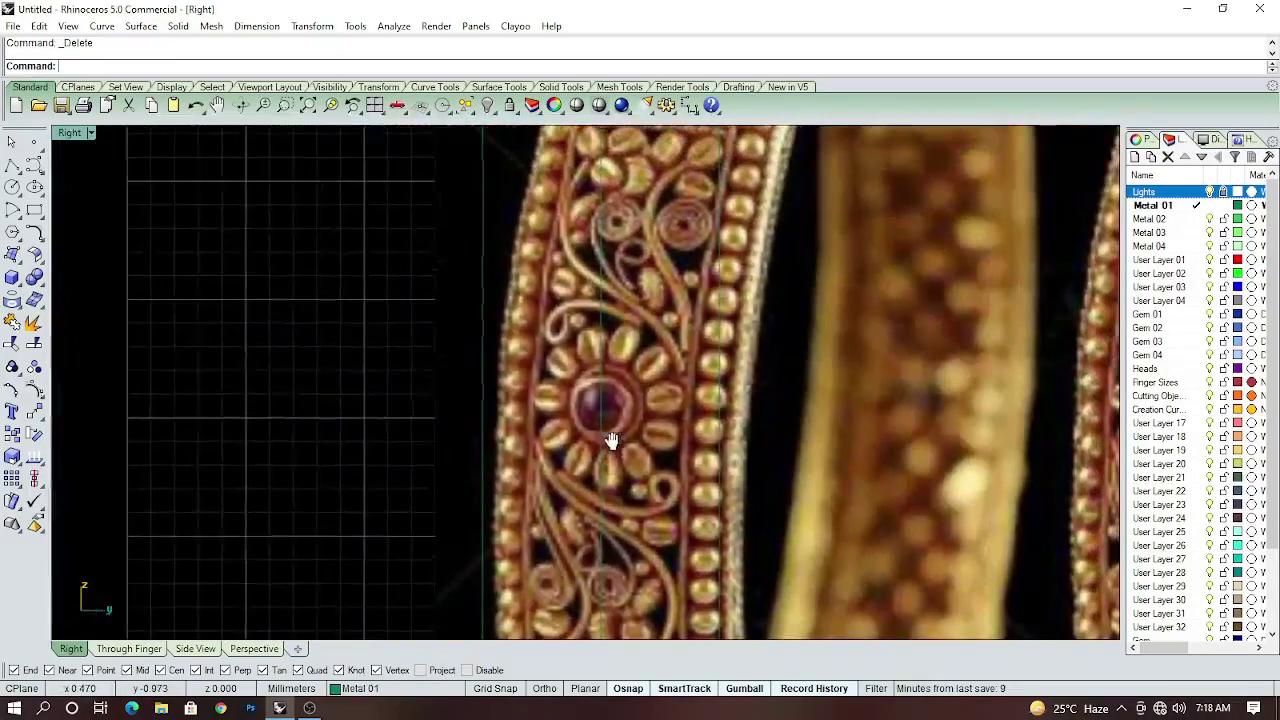
click(309, 708)
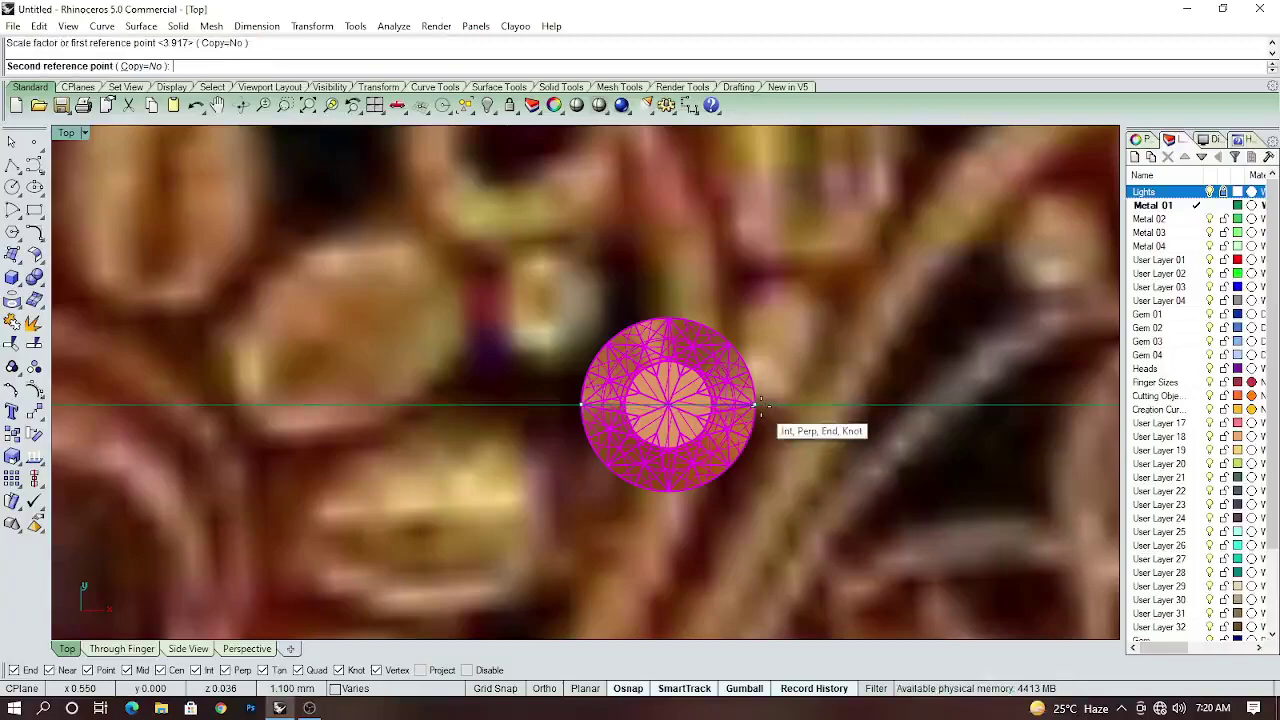
Finish scaling the gem by a factor of 2.320.
text(0)
key(Return)
scroll(760, 410, down, 2)
scroll(780, 420, down, 2)
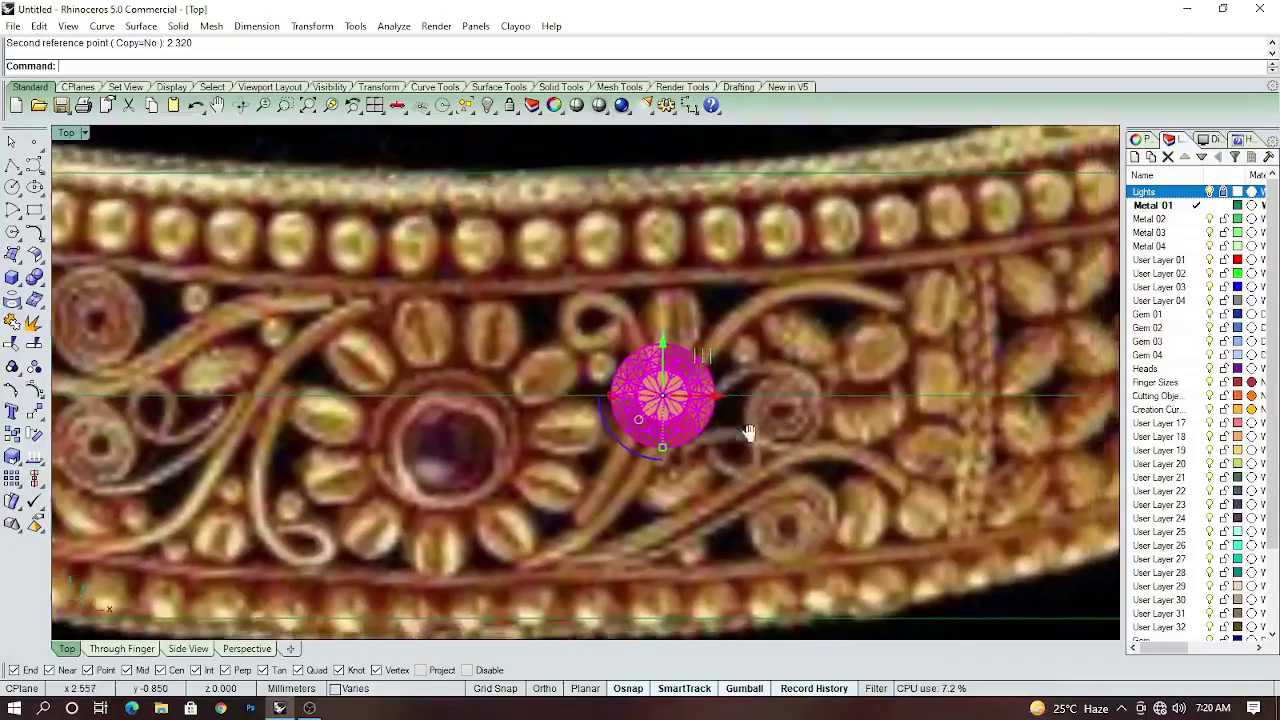
scroll(801, 430, down, 1)
scroll(800, 435, up, 3)
scroll(790, 446, down, 2)
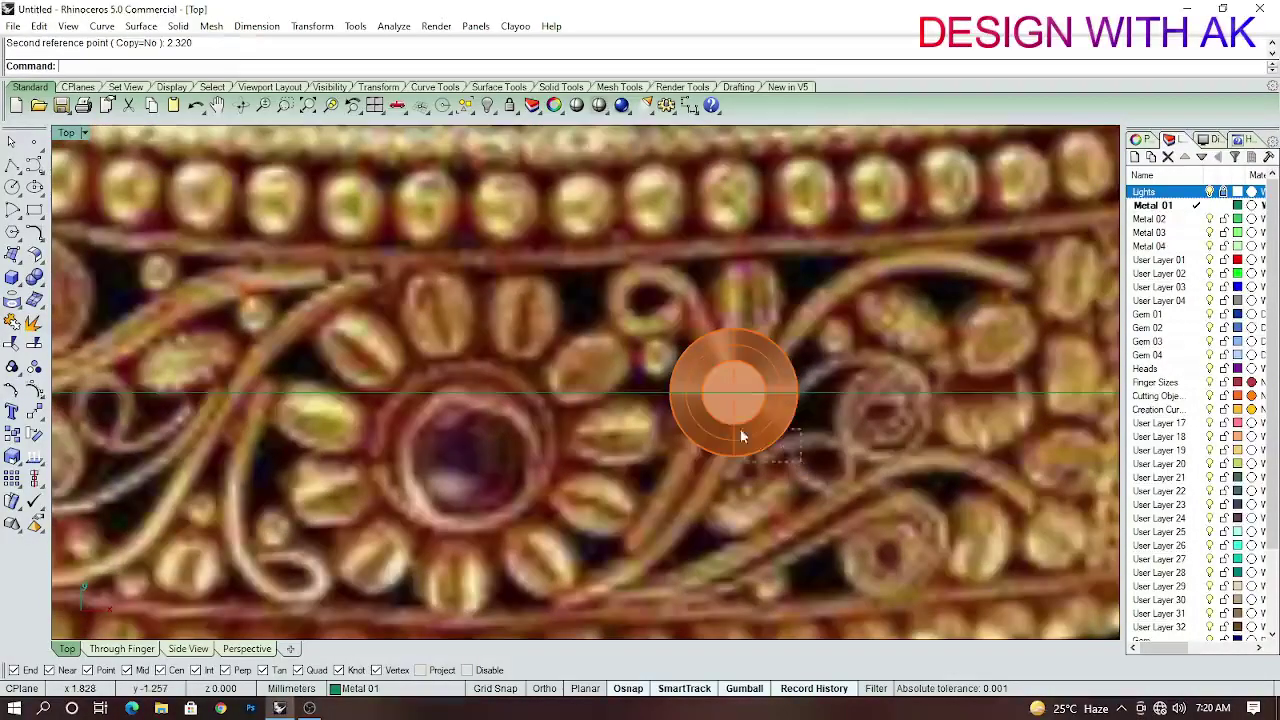
scroll(741, 436, up, 2)
Duplicate the gem's circular girdle edge with DupEdge.
text(DupEdge)
key(Return)
click(781, 440)
click(830, 462)
scroll(800, 450, down, 1)
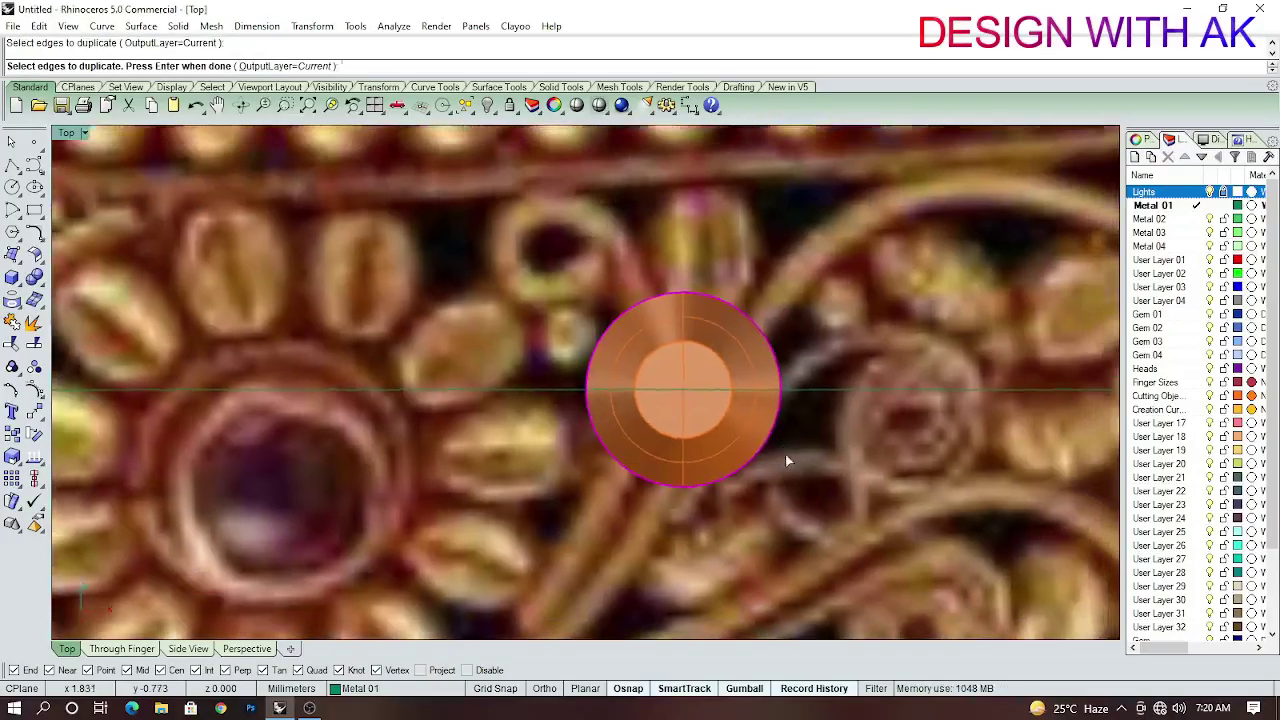
key(Return)
scroll(787, 461, up, 2)
Extrude the duplicated girdle curve downward into a short band, then return to Top view.
text(D)
click(805, 496)
scroll(784, 464, down, 2)
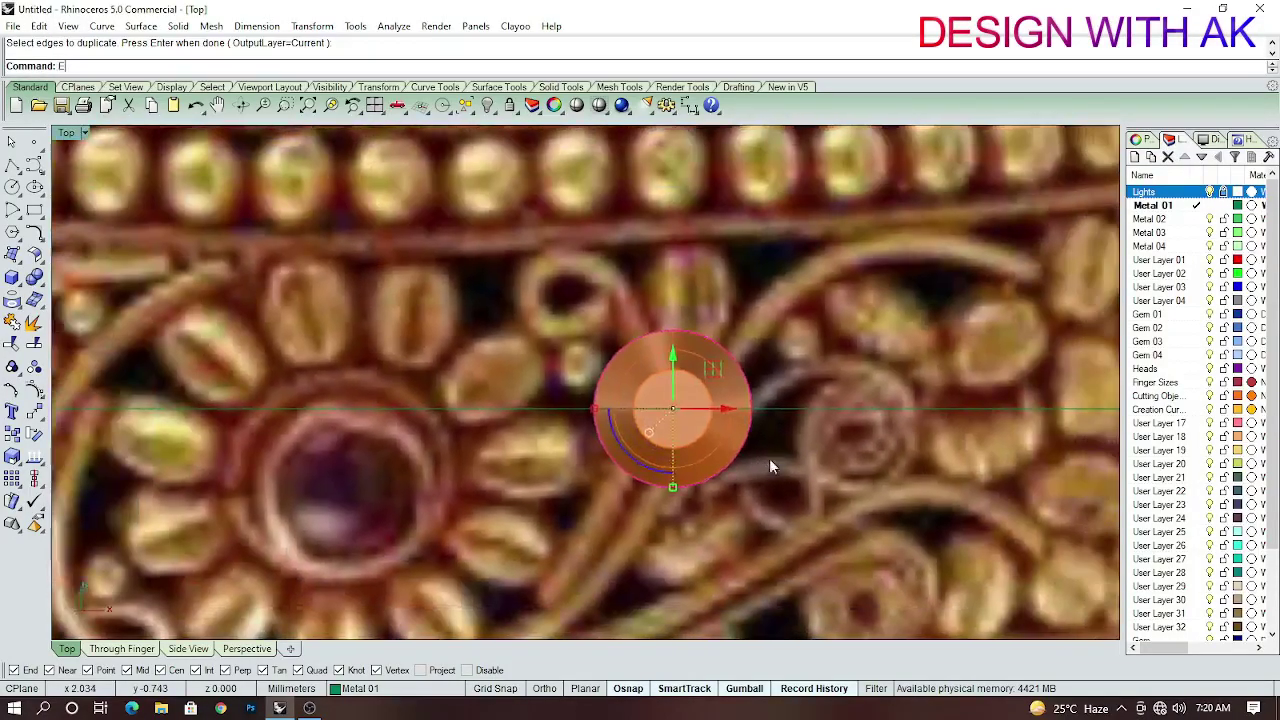
key(Return)
text(ExtrudeCrv)
key(Return)
scroll(740, 475, up, 2)
scroll(740, 475, up, 2)
click(746, 420)
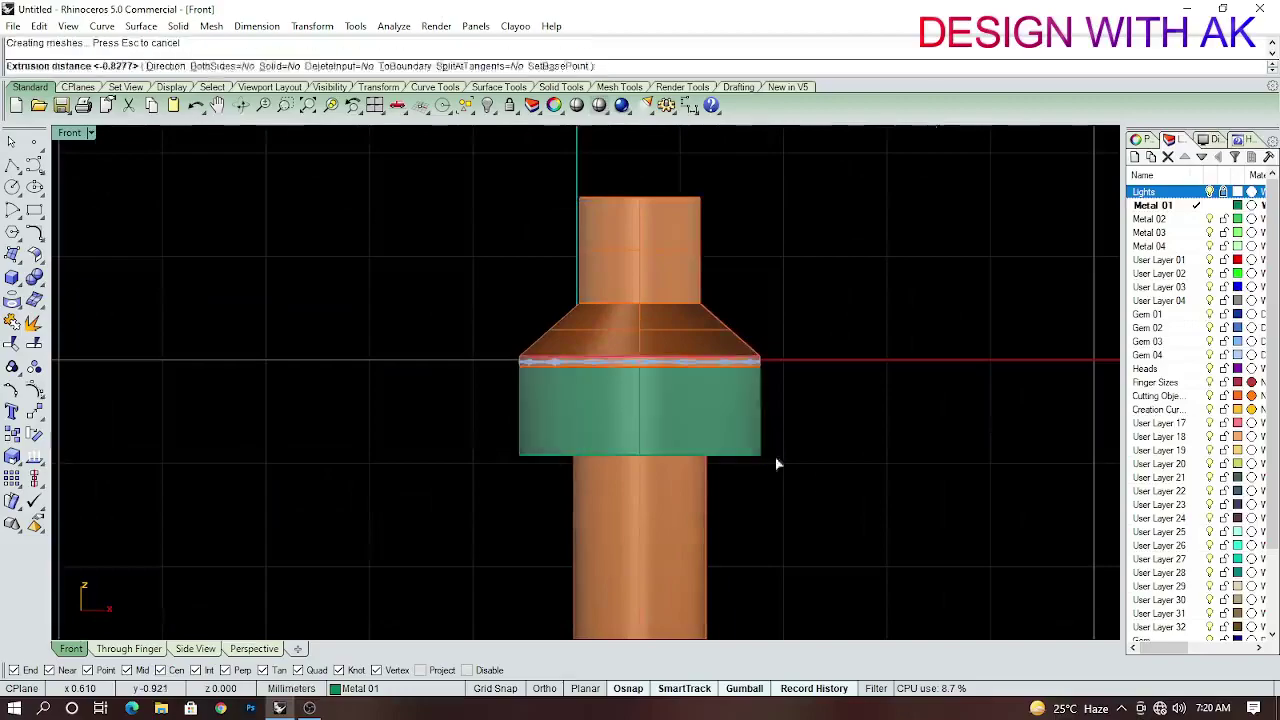
key(ctrl+F1)
key(Escape)
scroll(745, 450, up, 1)
Offset the Metal 01 ring's edge curve outward into a slightly larger circle.
scroll(760, 440, down, 2)
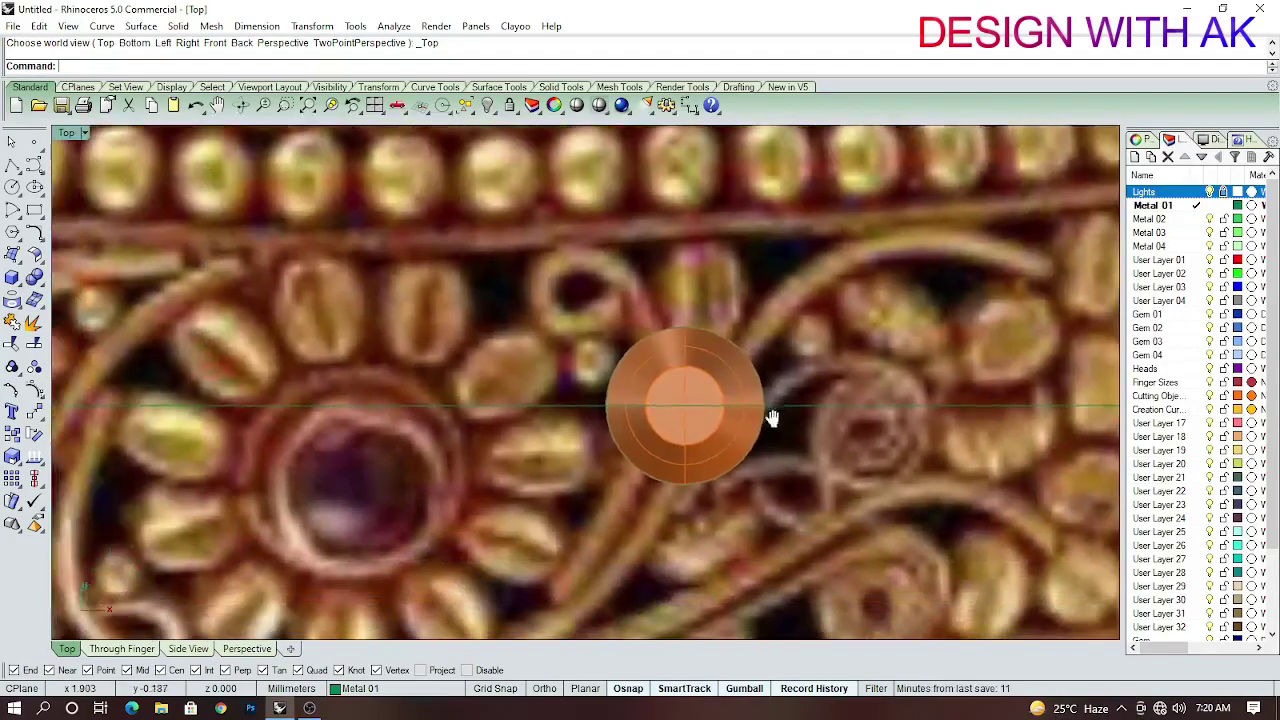
scroll(765, 435, up, 3)
click(756, 446)
click(755, 449)
click(800, 475)
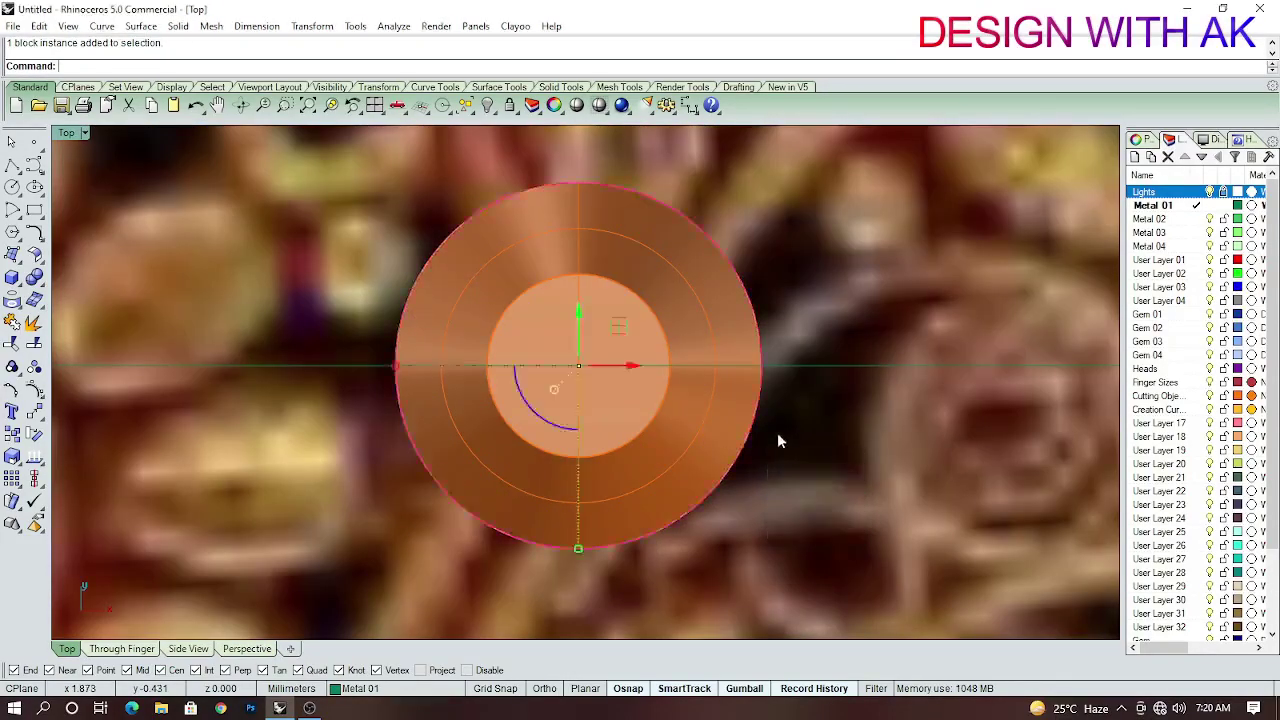
scroll(777, 437, down, 3)
text(offset)
key(Return)
scroll(769, 449, up, 3)
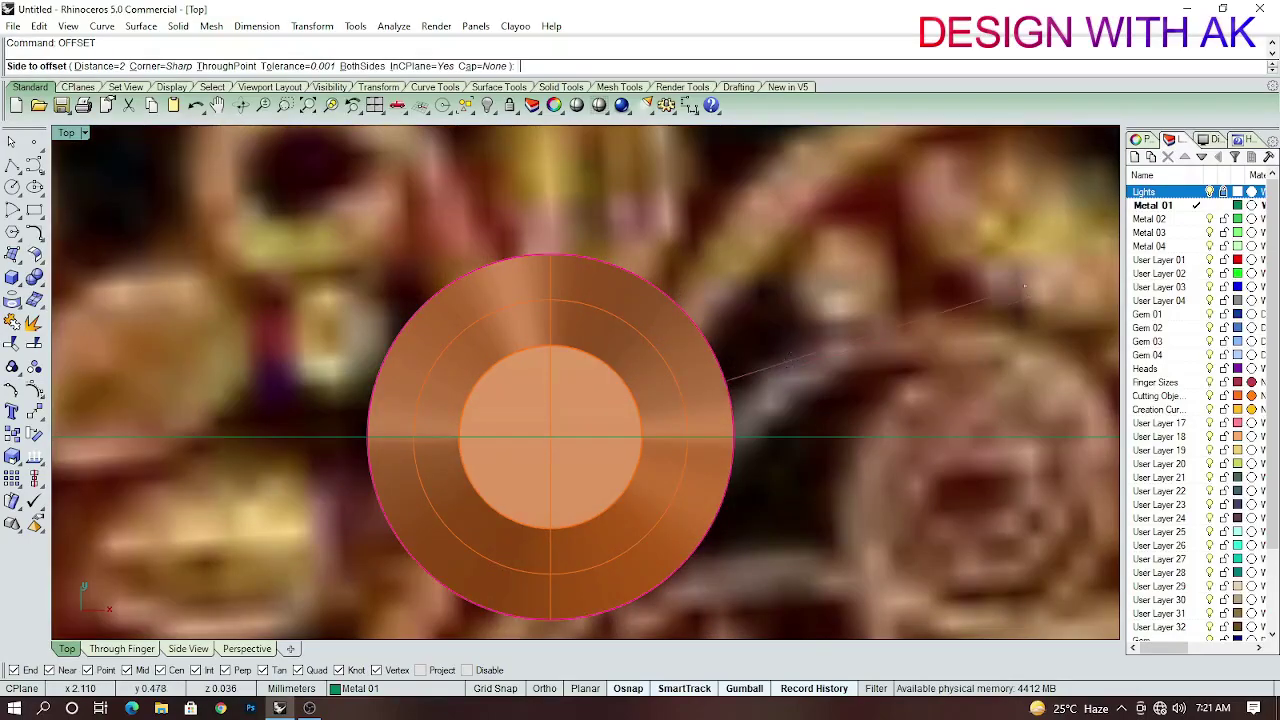
click(788, 362)
Pipe the offset circle into a closed round wire ring around the gem.
scroll(790, 356, down, 2)
scroll(775, 400, up, 1)
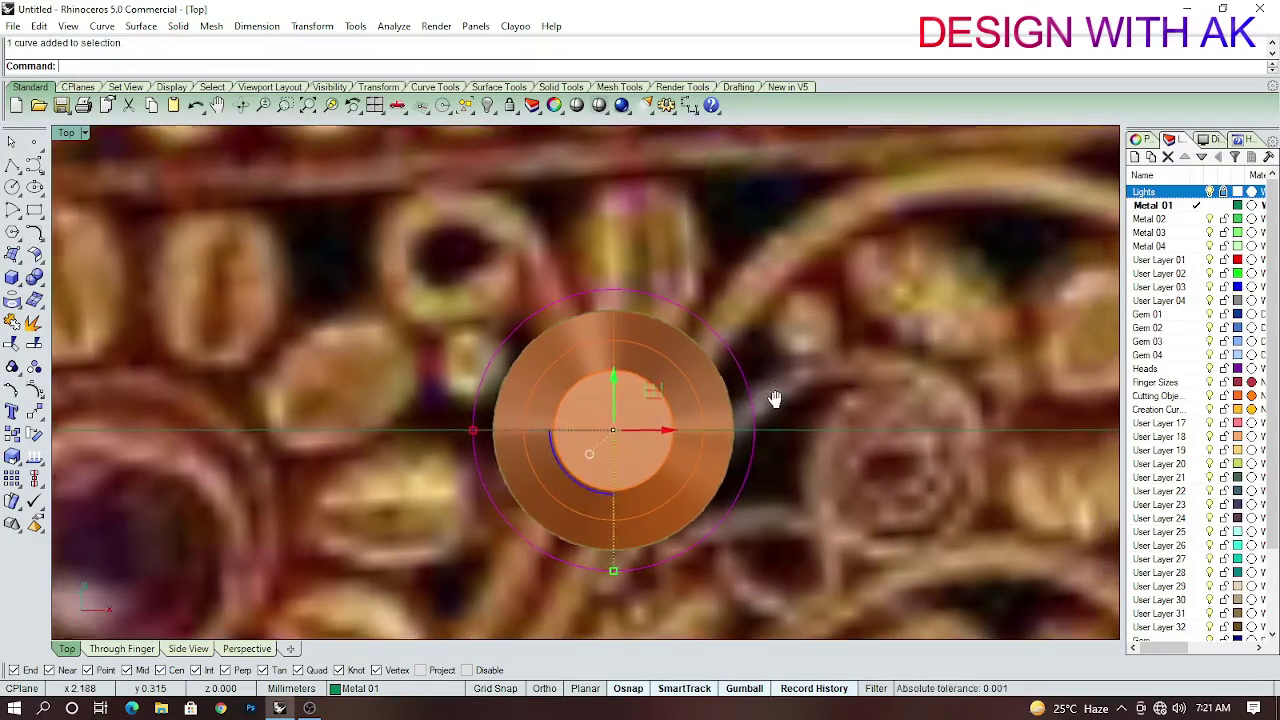
text(Pipe)
key(Return)
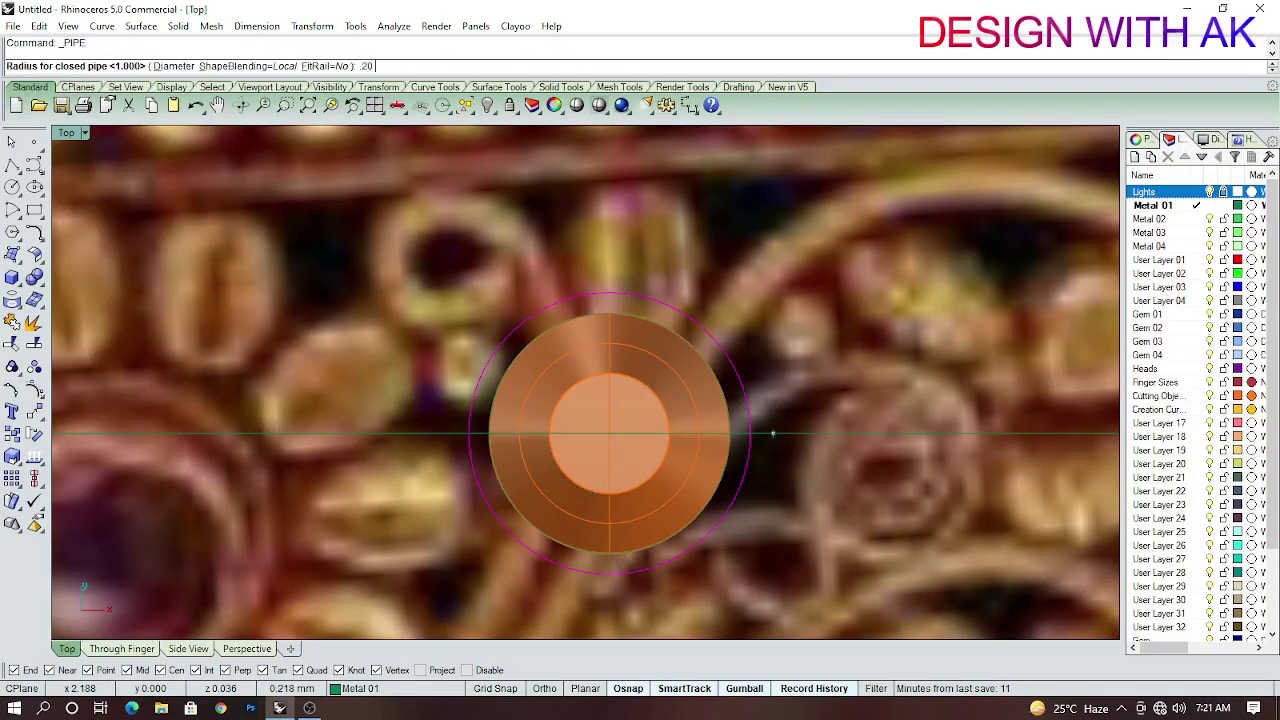
key(Return)
key(ctrl+z)
scroll(785, 385, up, 2)
scroll(778, 370, up, 1)
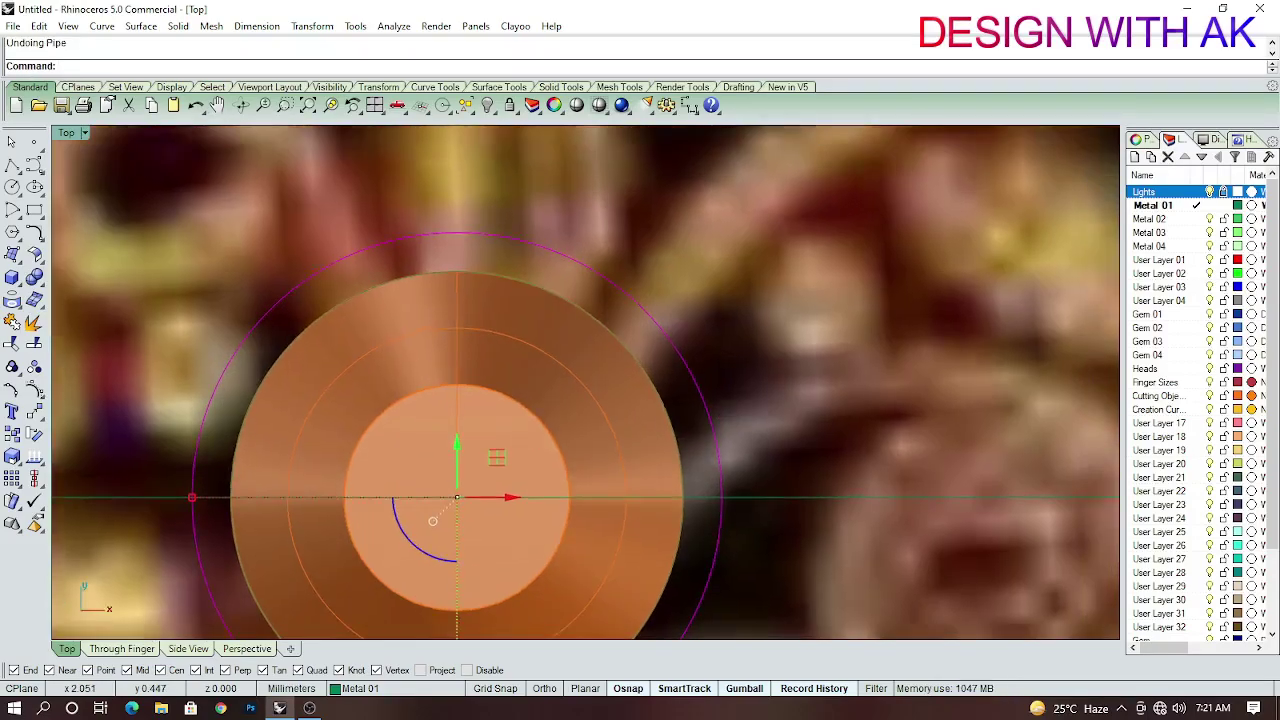
scroll(770, 361, down, 1)
scroll(770, 361, down, 3)
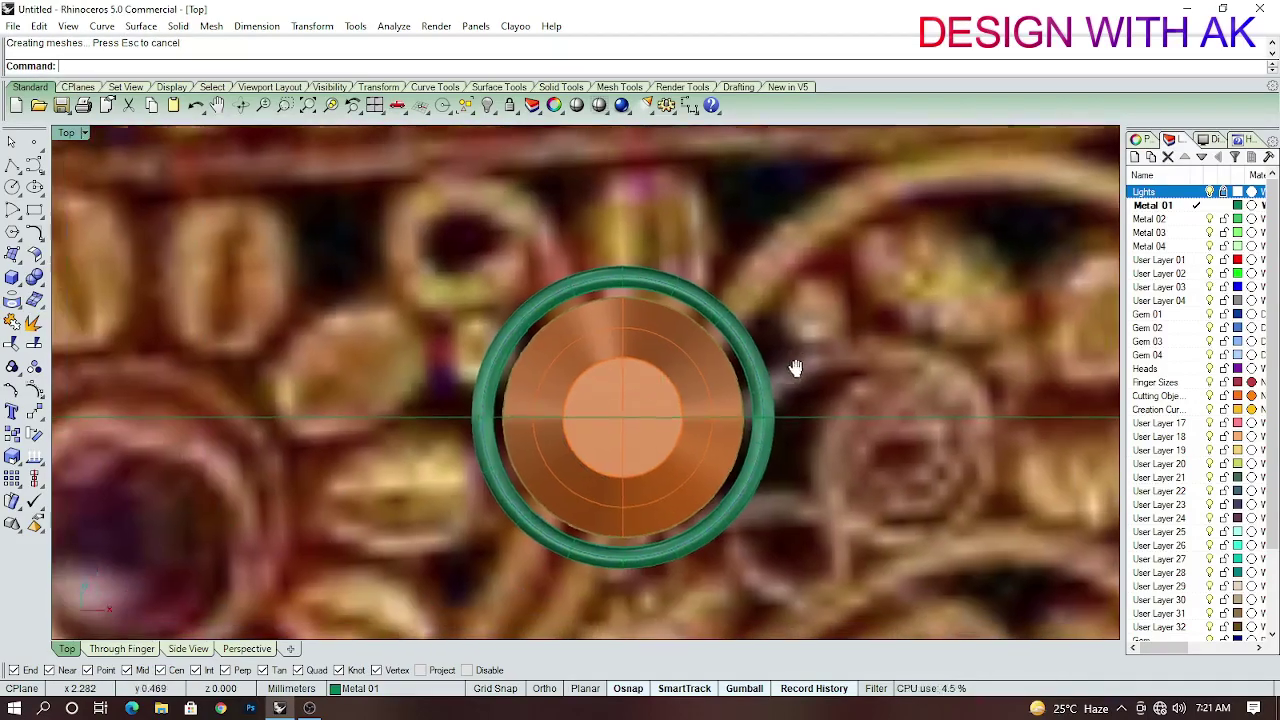
scroll(750, 395, up, 4)
click(817, 442)
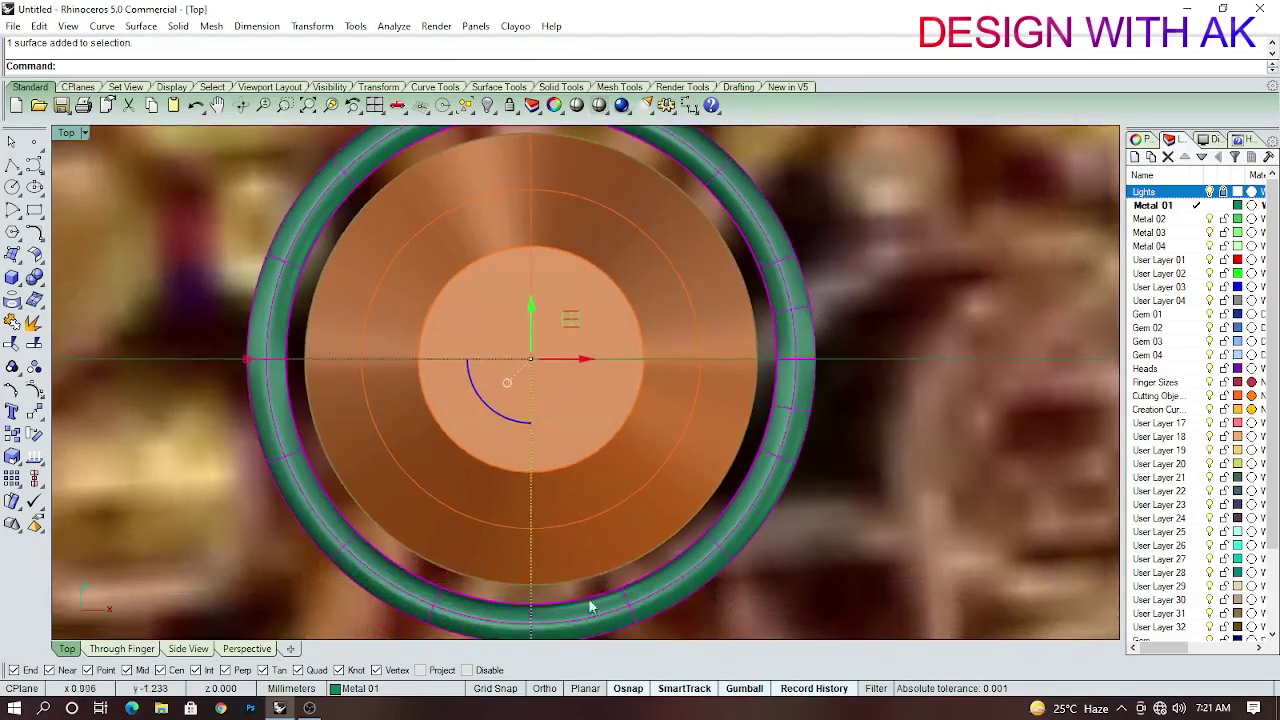
Select the green pipe ring and switch to the Front viewport.
scroll(588, 598, down, 3)
scroll(686, 443, up, 2)
scroll(769, 516, down, 3)
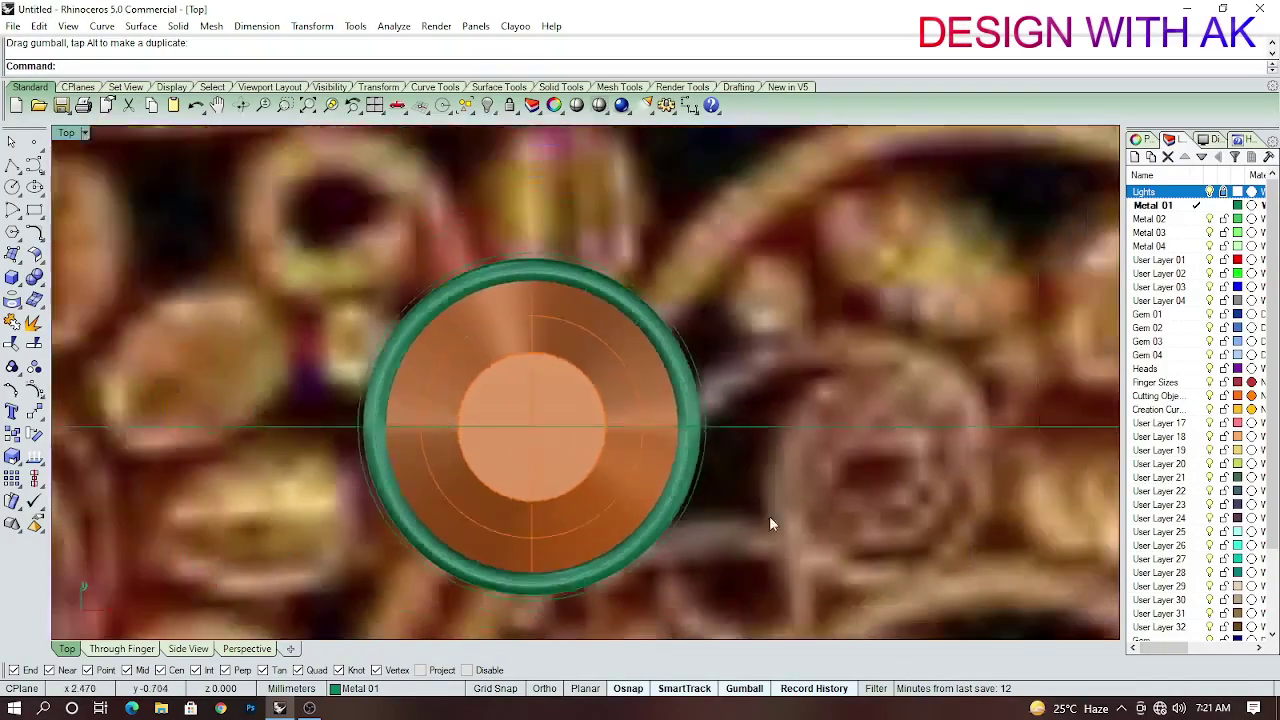
ctrl+shift+right_drag(769, 516, 587, 344)
scroll(606, 461, up, 3)
click(606, 461)
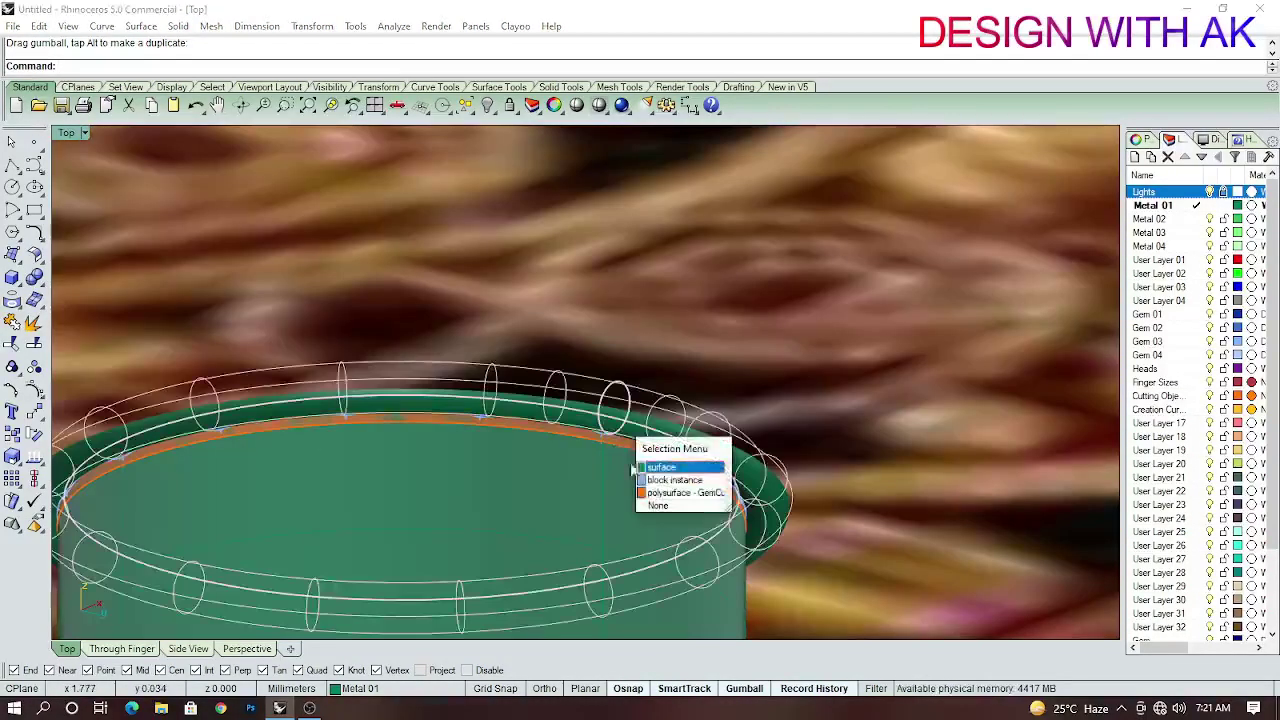
click(651, 465)
scroll(651, 465, down, 3)
key(ctrl+F1)
key(ctrl+F2)
scroll(719, 401, up, 3)
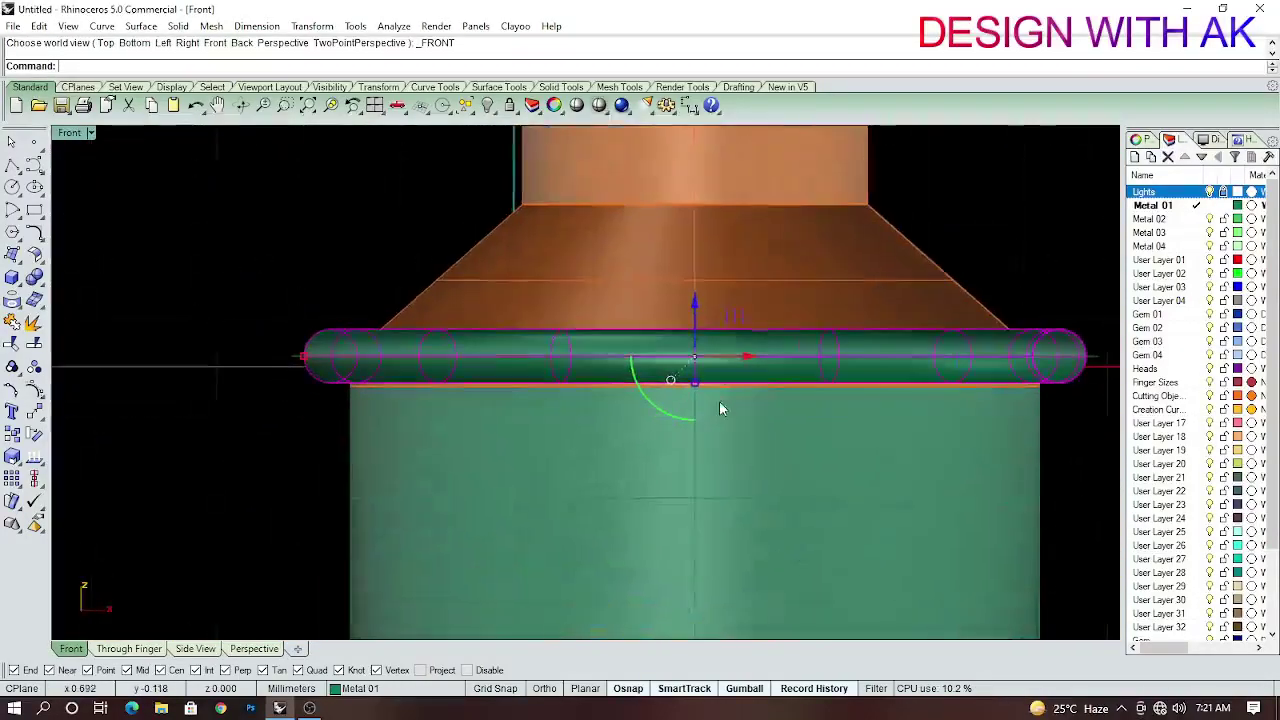
Scale the pipe in one direction, stretching it vertically into a taller band.
key(ctrl+shift+s)
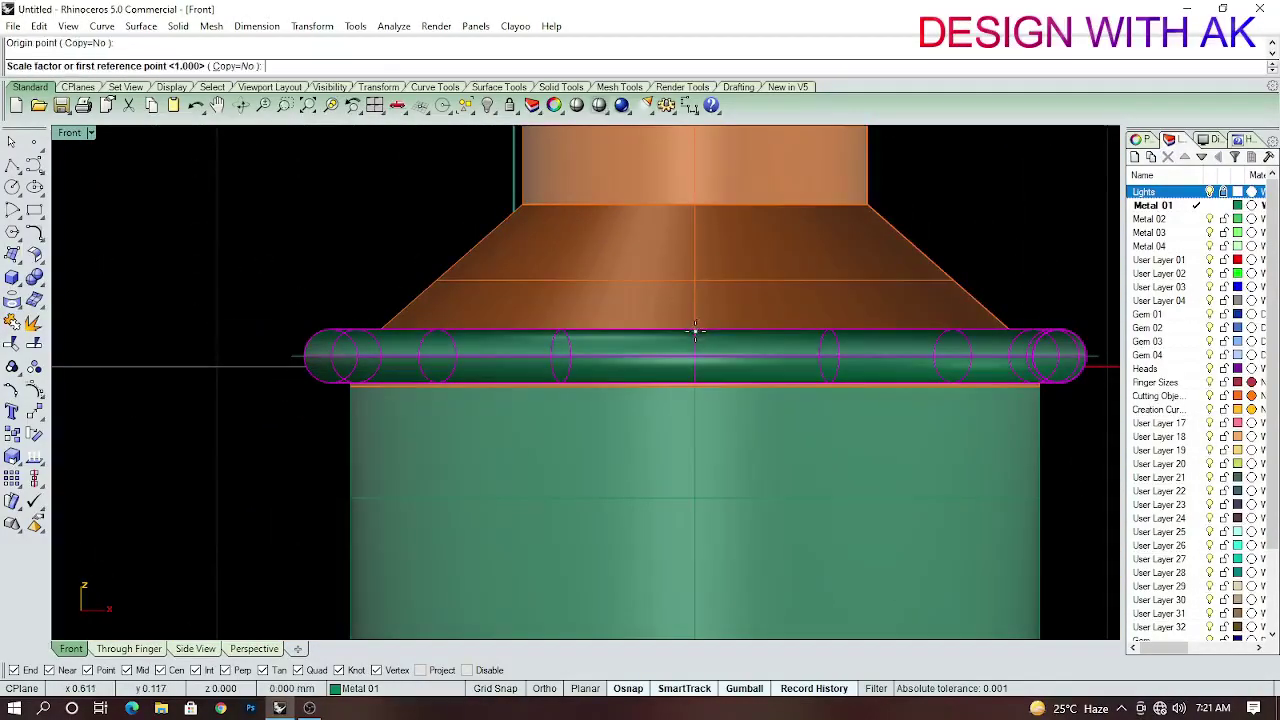
scroll(695, 330, down, 2)
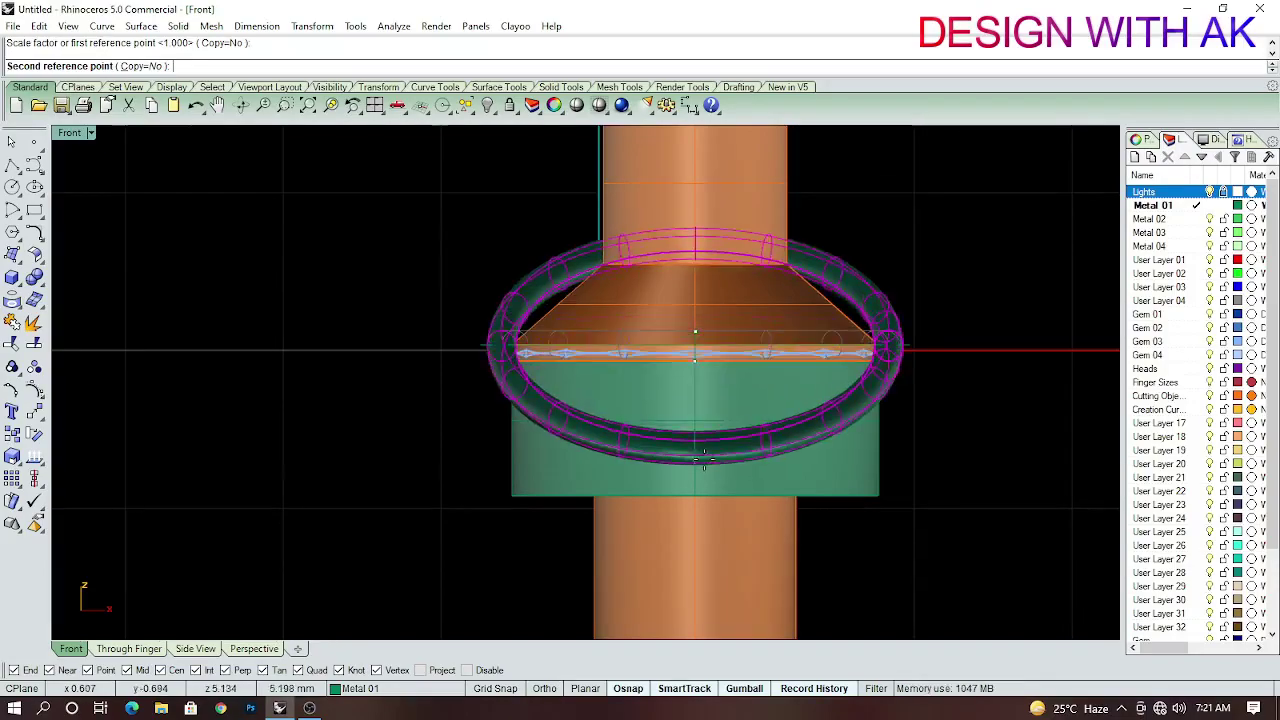
scroll(700, 380, up, 3)
key(Escape)
scroll(720, 389, down, 3)
text(S)
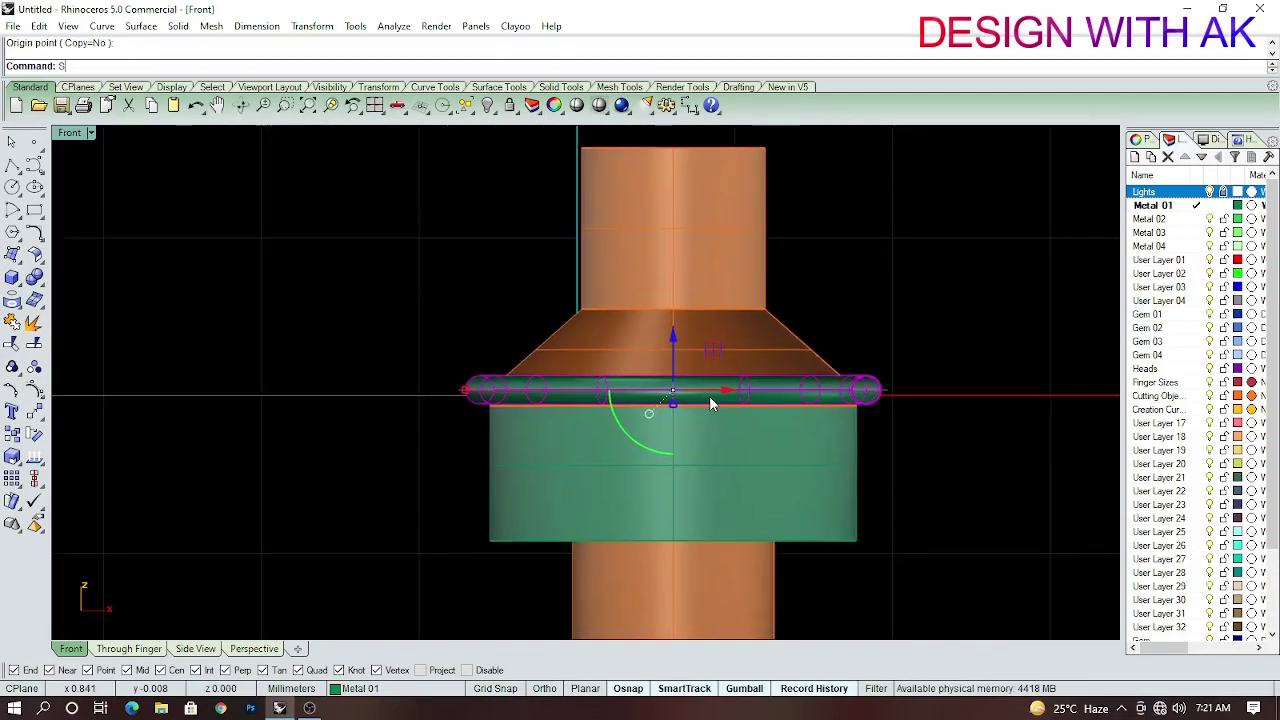
key(Return)
scroll(894, 380, up, 3)
right_drag(894, 400, 877, 306)
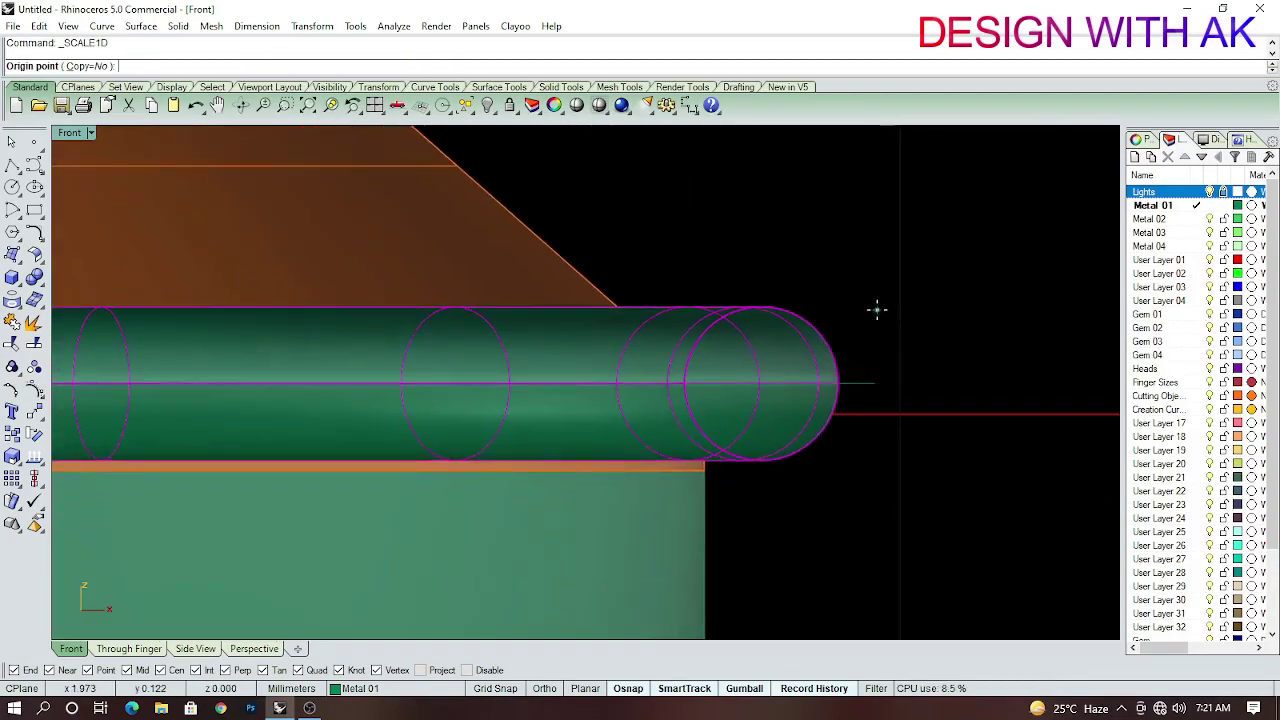
click(877, 306)
scroll(877, 330, down, 2)
click(877, 345)
scroll(872, 435, up, 2)
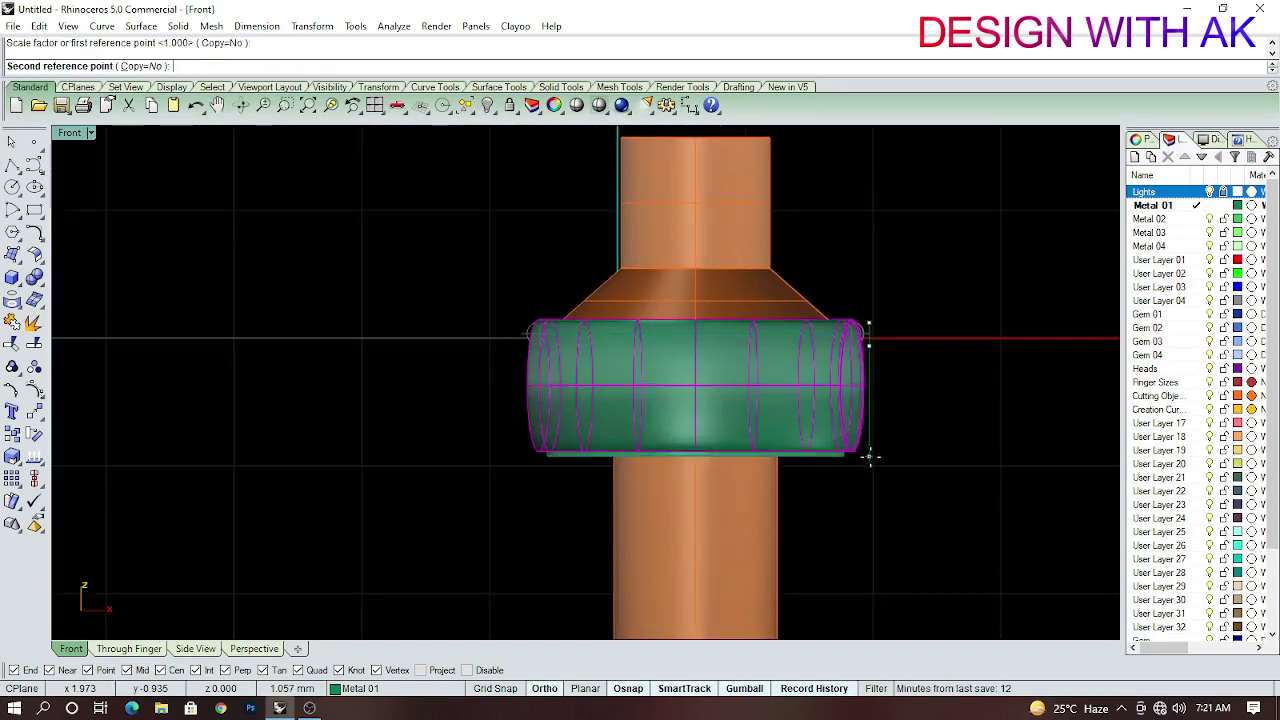
click(869, 460)
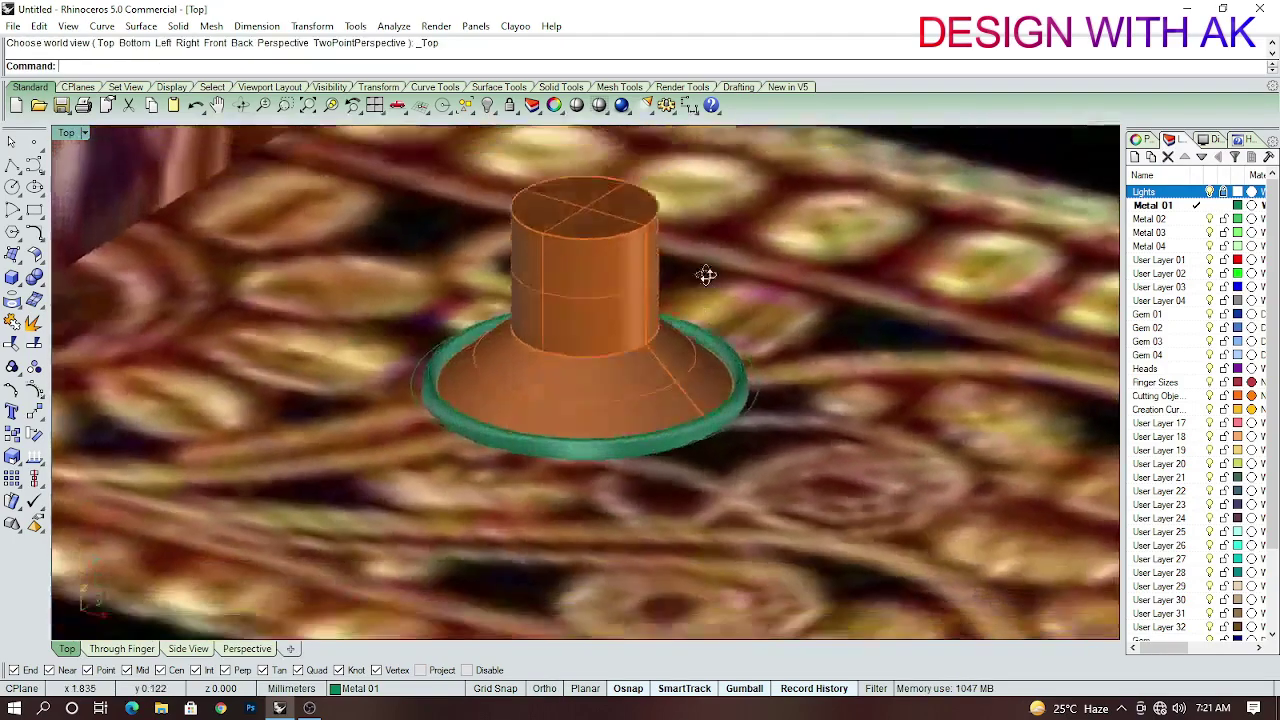
scroll(745, 365, down, 5)
scroll(753, 370, down, 4)
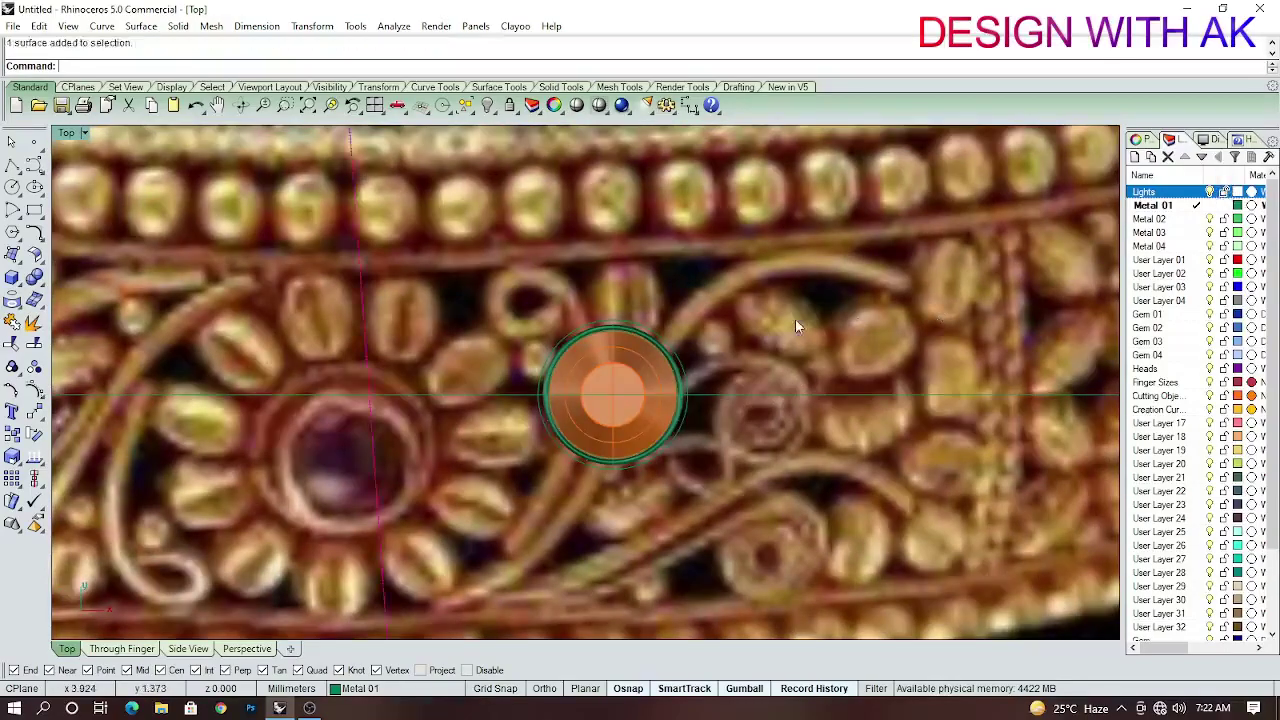
Return to the Top view and set it to Wireframe display.
key(ctrl+F2)
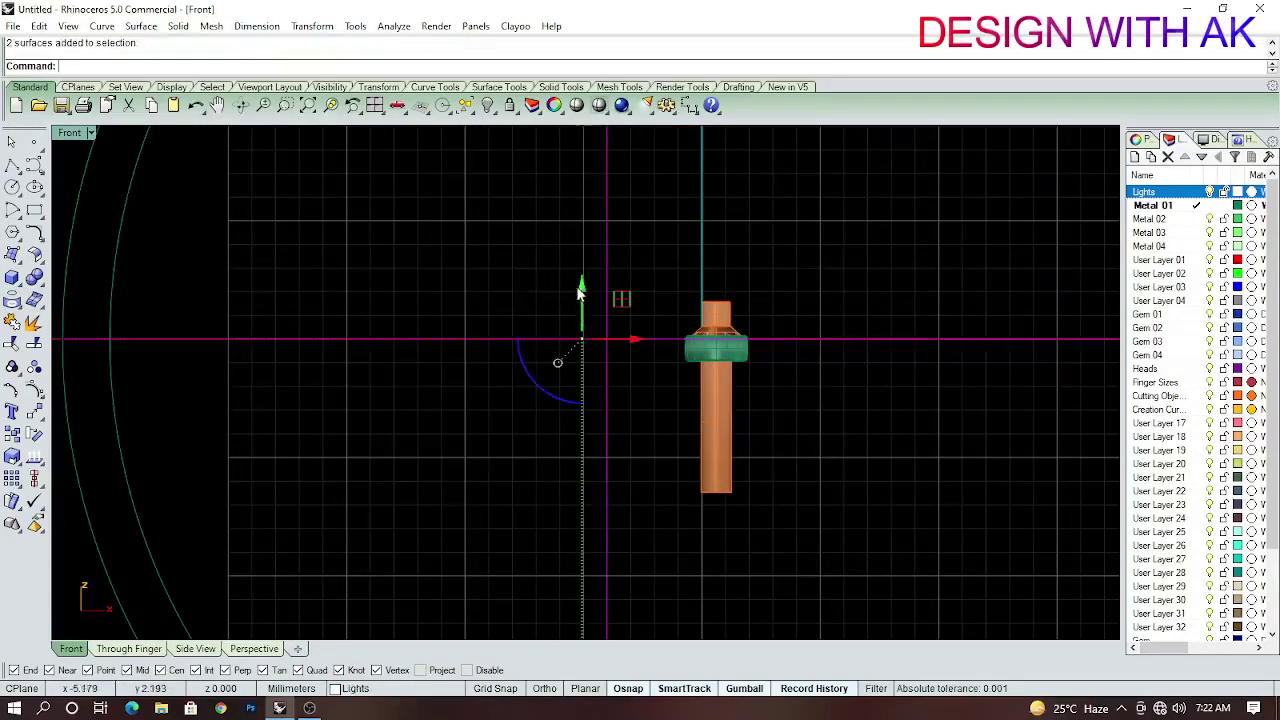
key(ctrl+F1)
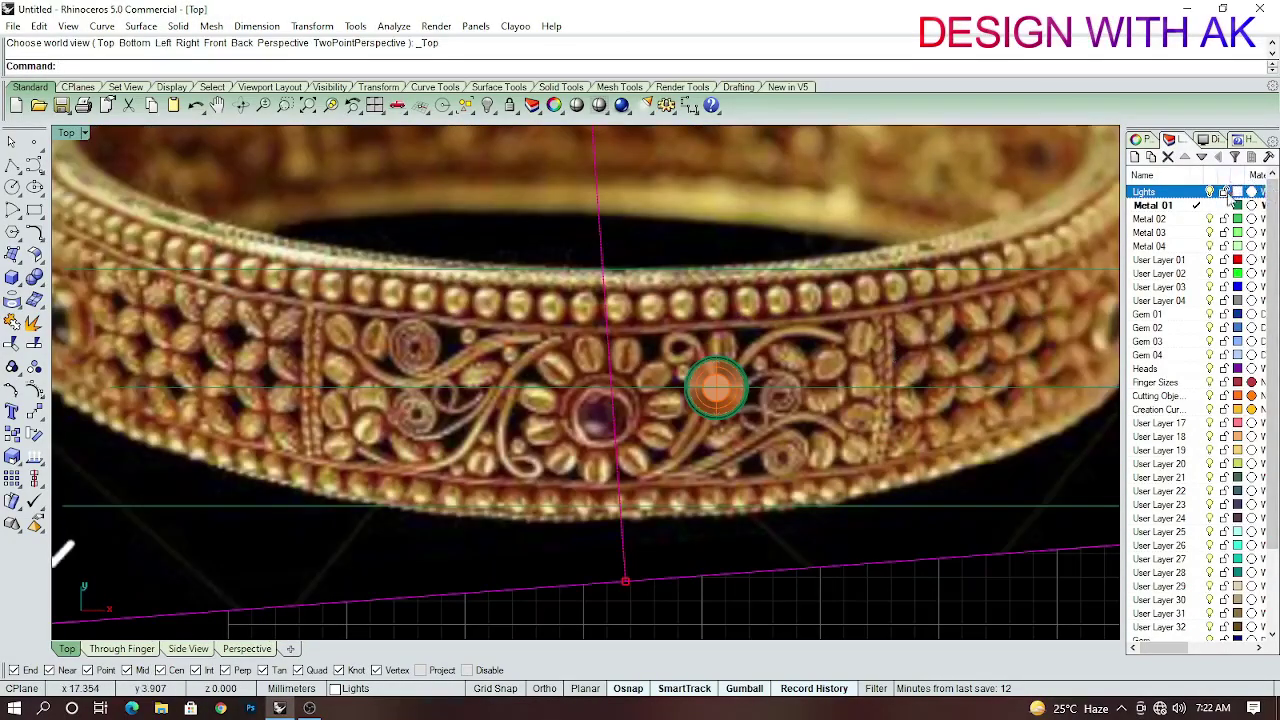
scroll(601, 371, up, 3)
scroll(757, 418, up, 3)
scroll(757, 349, up, 2)
scroll(737, 383, up, 2)
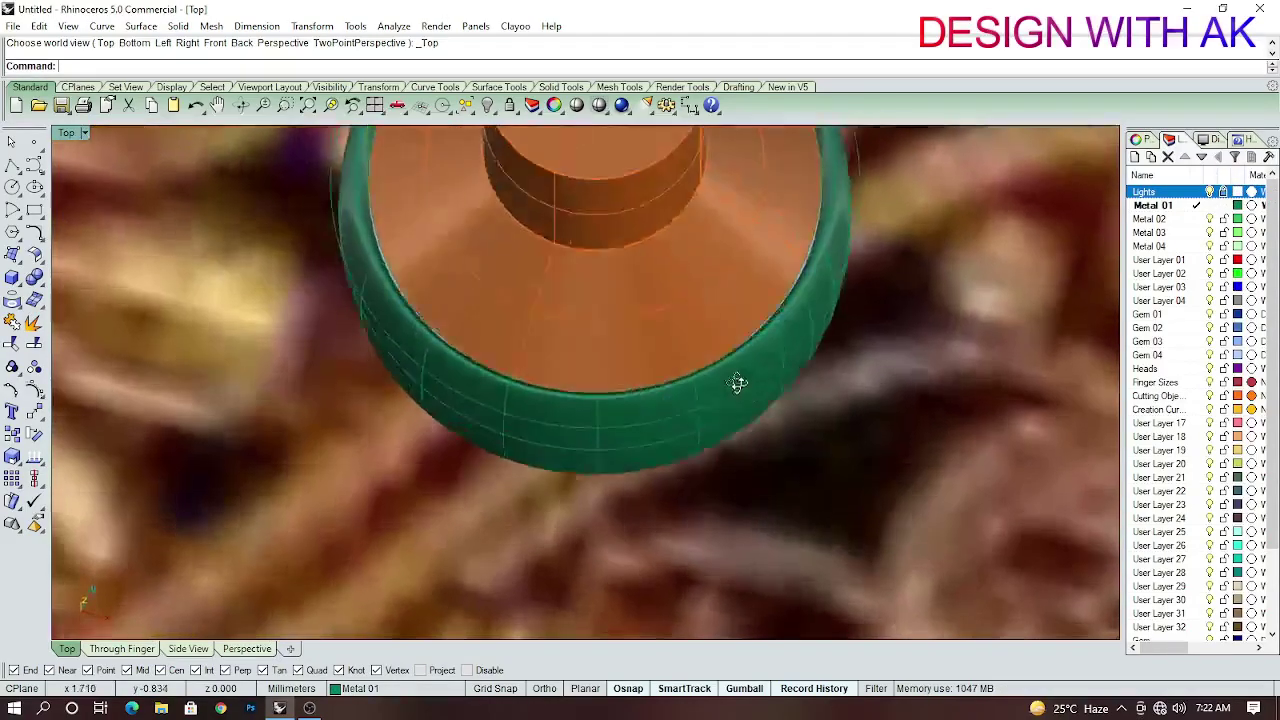
scroll(737, 350, up, 2)
scroll(857, 428, down, 3)
scroll(566, 394, down, 3)
scroll(561, 385, down, 2)
key(ctrl+alt+w)
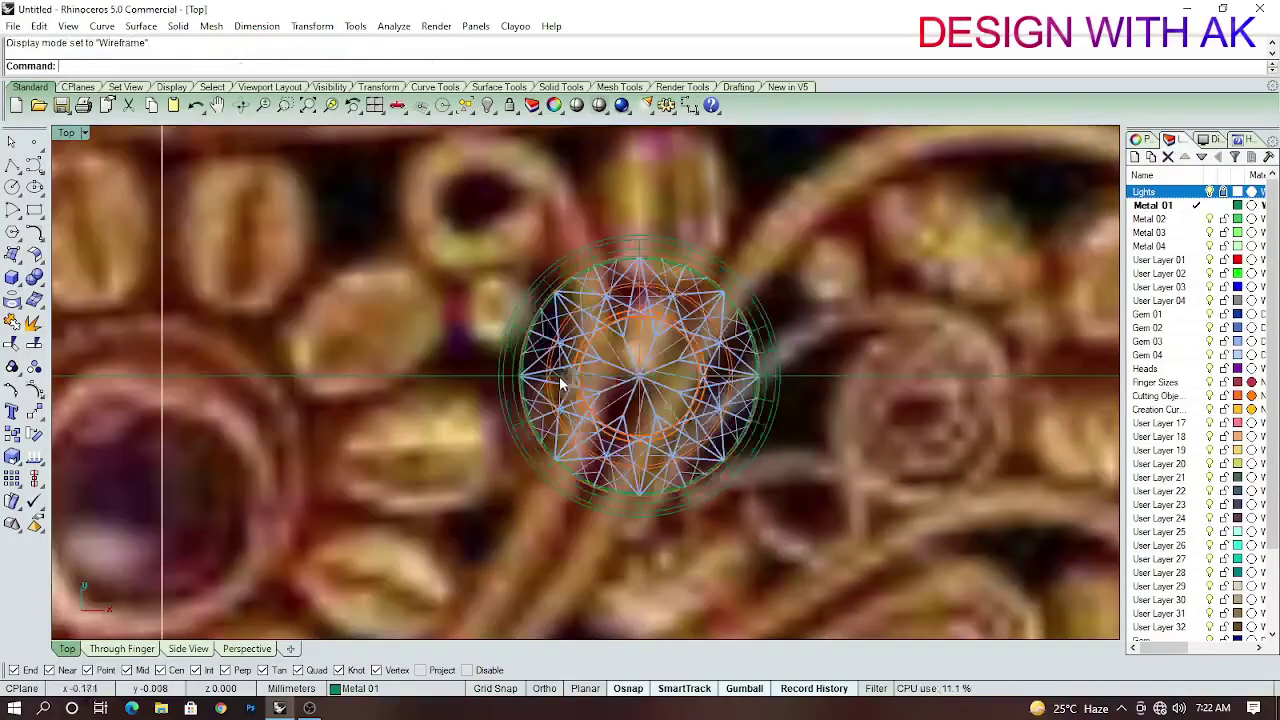
Boolean-subtract the cutting cylinder under the gem from the metal seat.
ctrl+shift+right_drag(561, 383, 688, 360)
scroll(688, 360, up, 3)
click(688, 360)
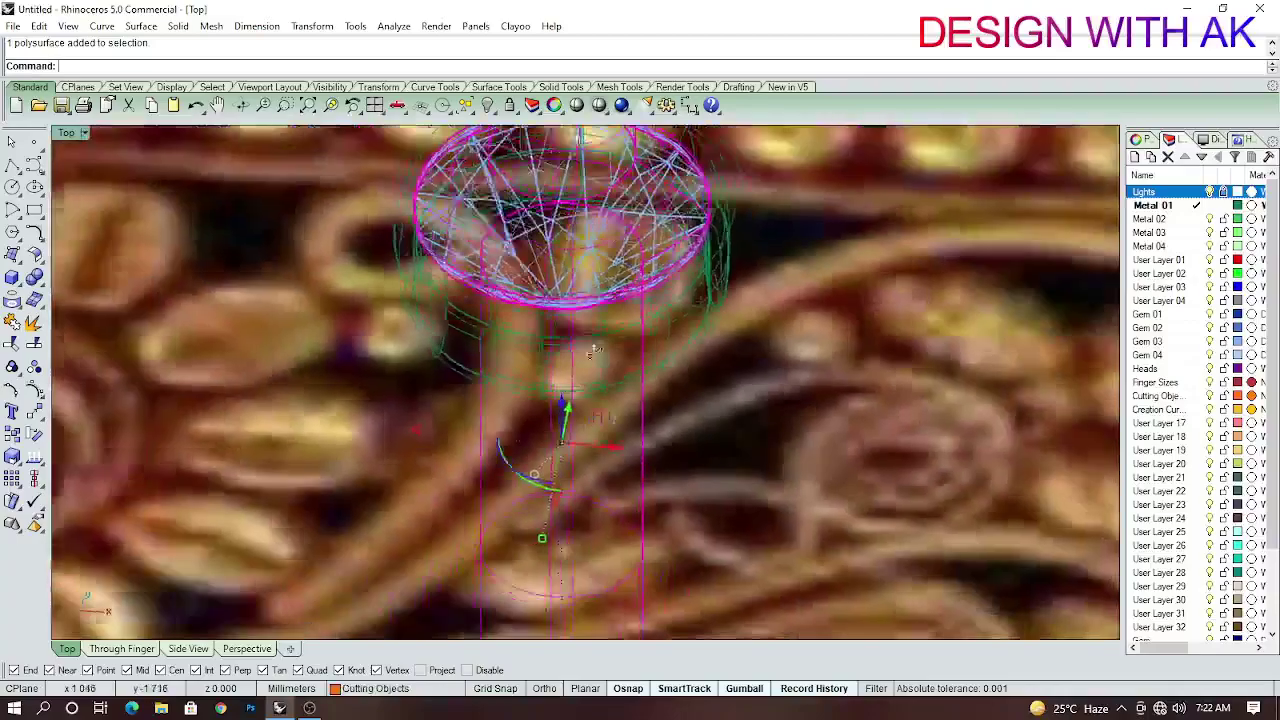
scroll(593, 350, up, 3)
scroll(620, 346, up, 2)
ctrl+shift+right_drag(634, 349, 609, 377)
scroll(609, 377, down, 3)
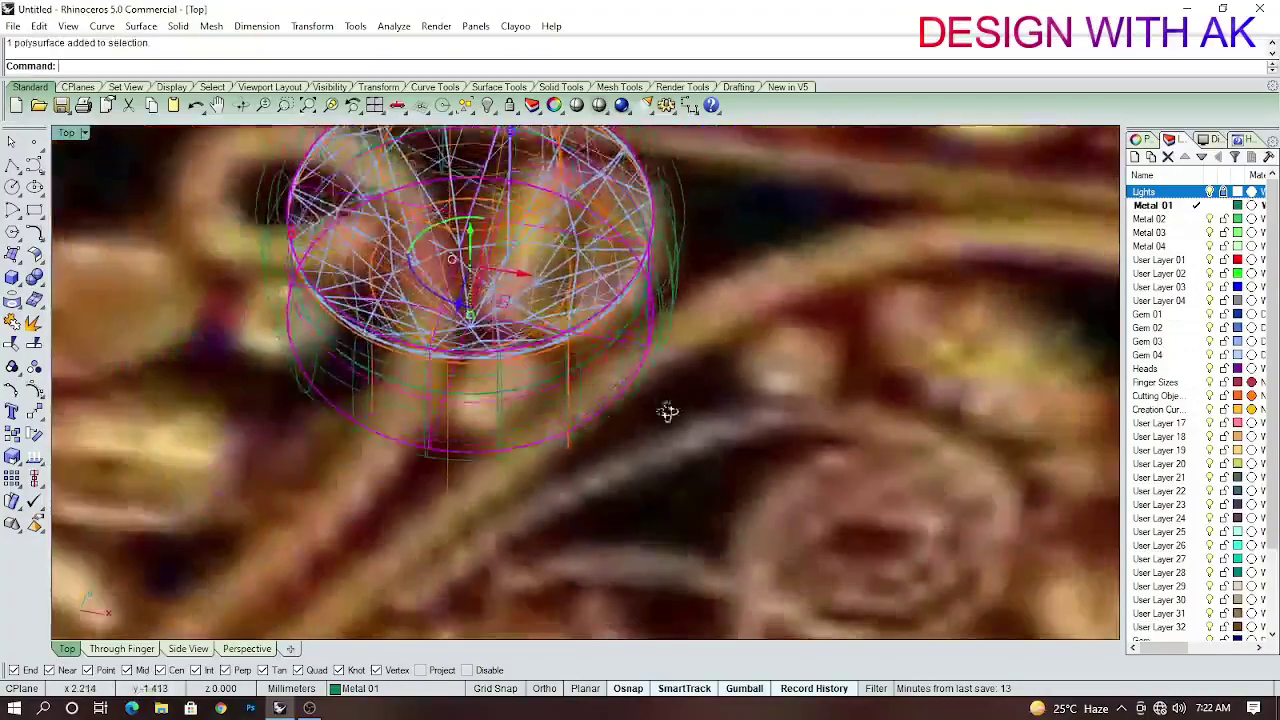
ctrl+shift+right_drag(667, 411, 668, 422)
click(491, 249)
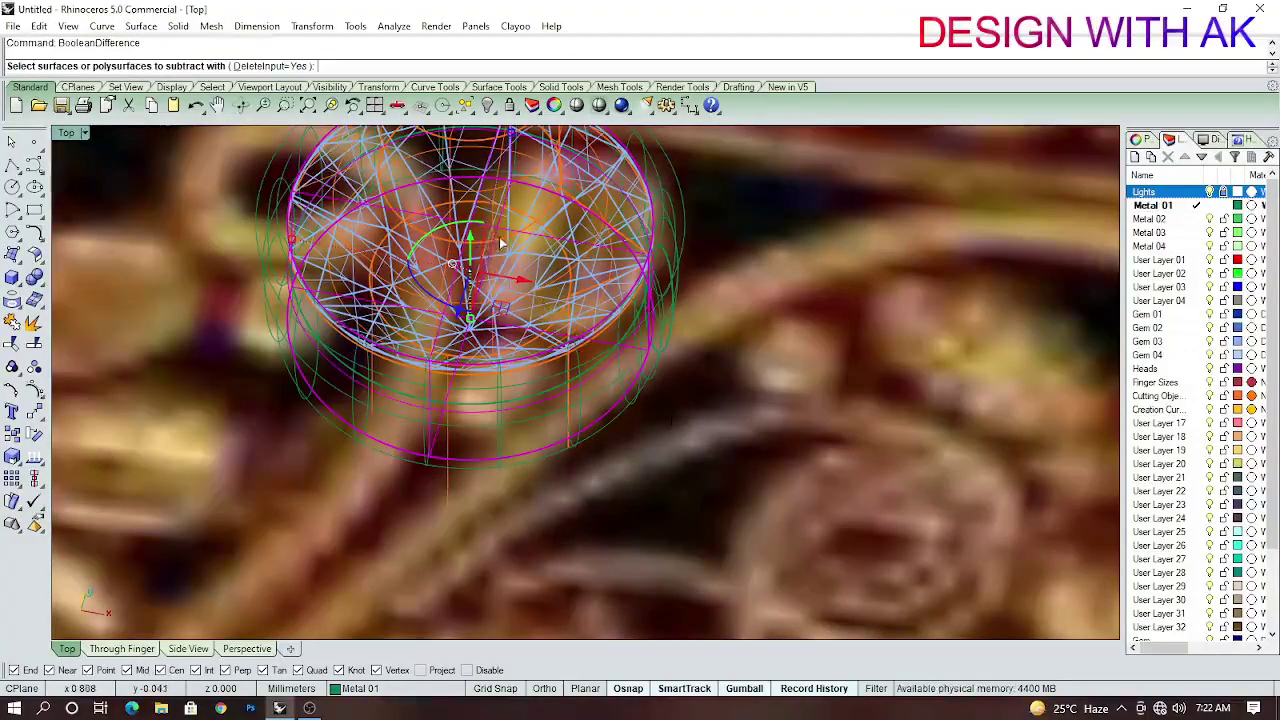
key(Return)
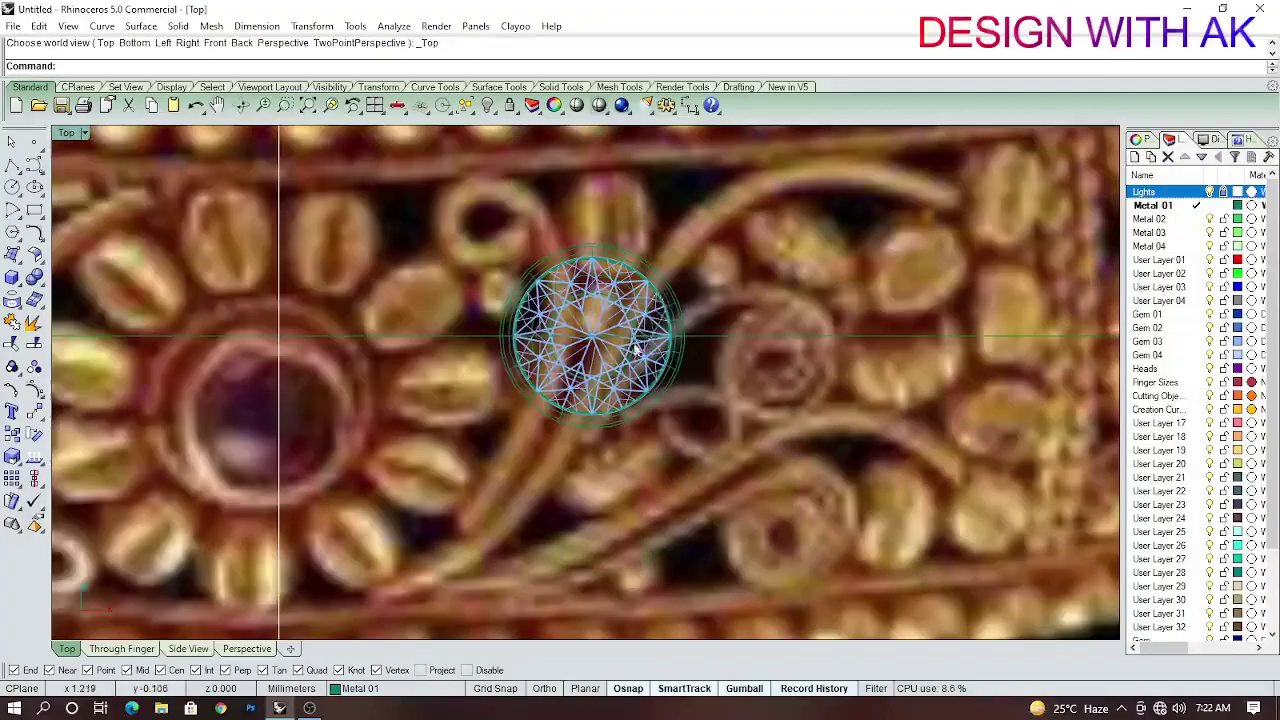
Draw an ellipse just below the gem.
mouse_move(633, 348)
right_down()
mouse_move(686, 394)
mouse_move(677, 406)
right_up()
scroll(673, 435, up, 2)
scroll(686, 394, down, 2)
scroll(677, 400, up, 3)
scroll(670, 372, down, 3)
text(O)
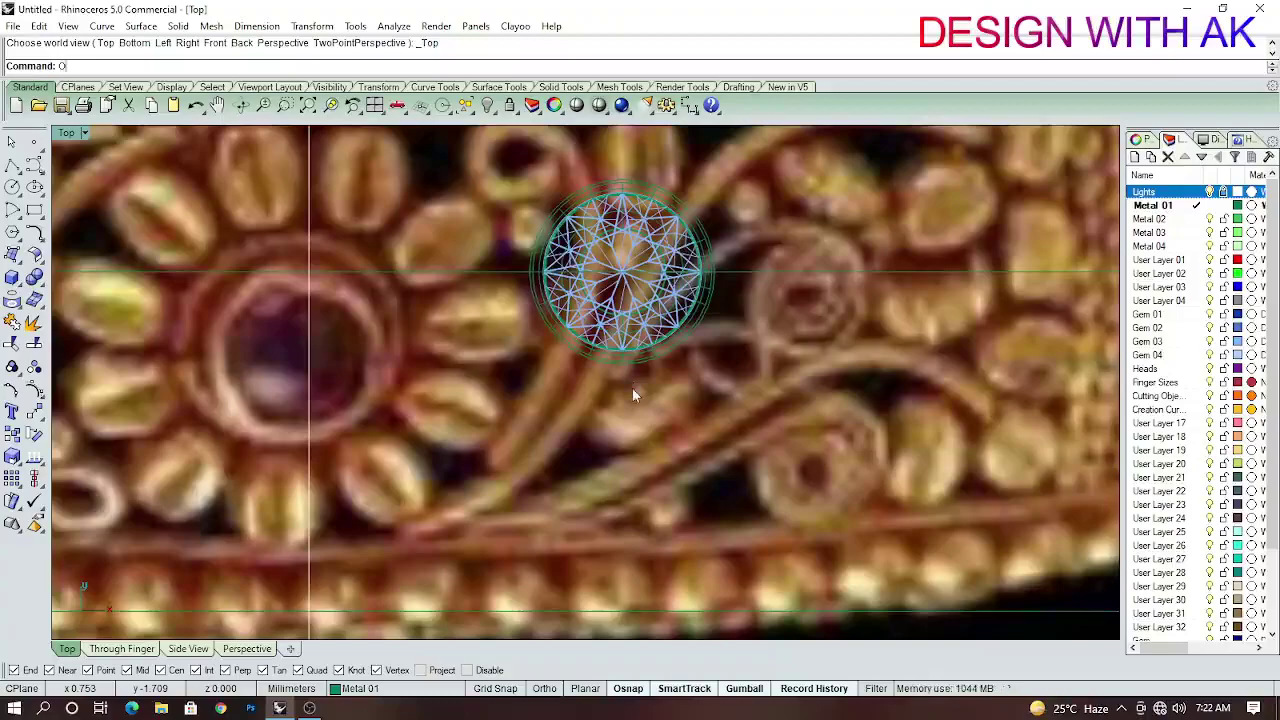
key(Return)
click(623, 430)
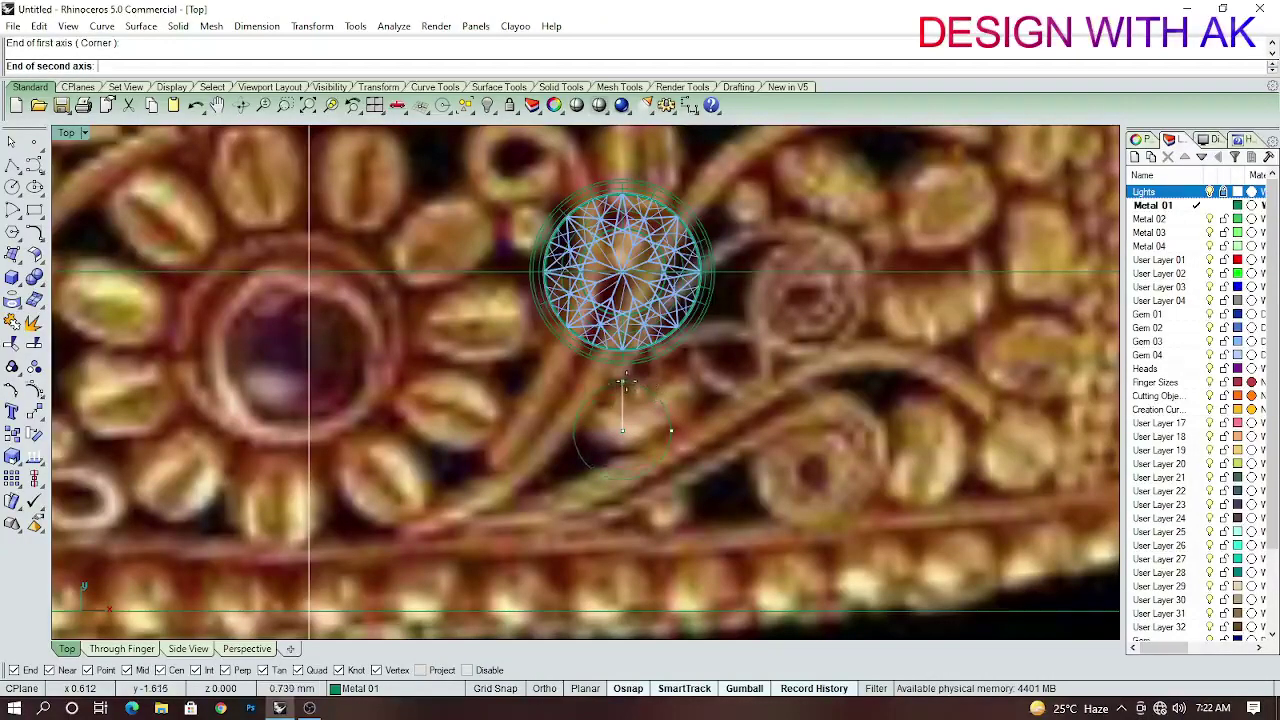
scroll(622, 383, up, 2)
click(634, 369)
scroll(702, 447, up, 1)
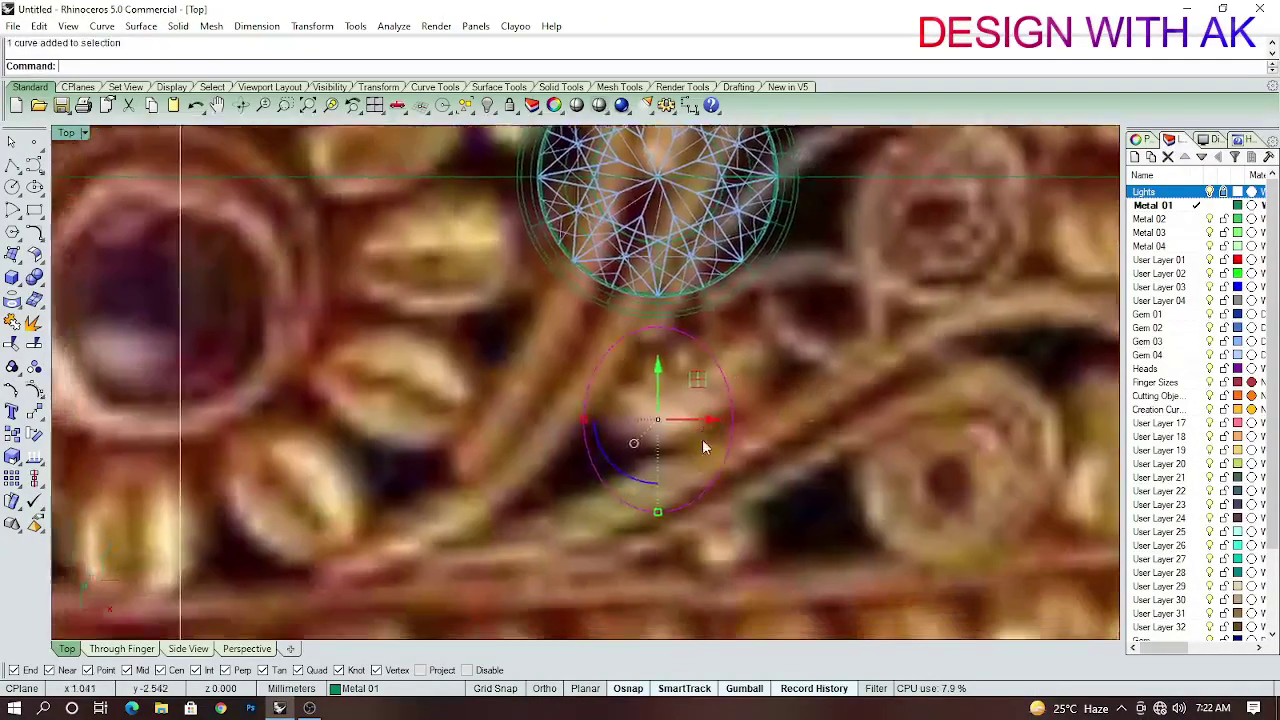
scroll(702, 447, down, 2)
scroll(826, 400, up, 2)
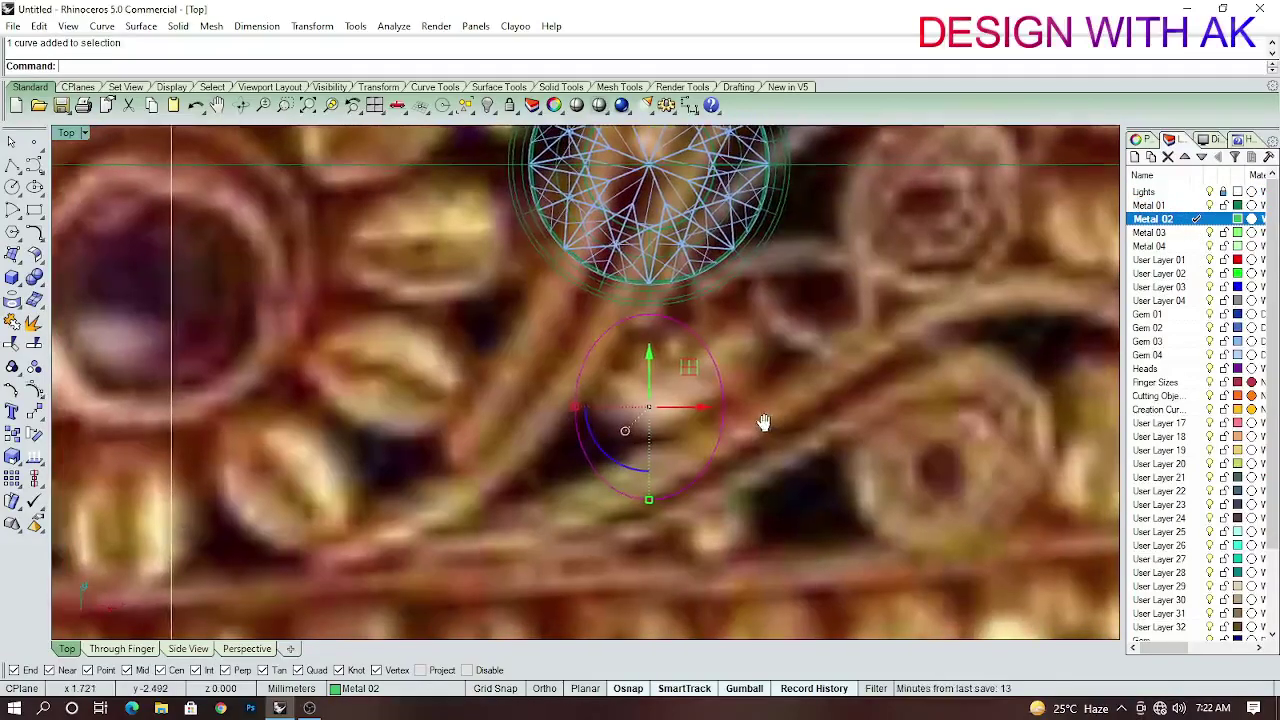
scroll(704, 390, down, 1)
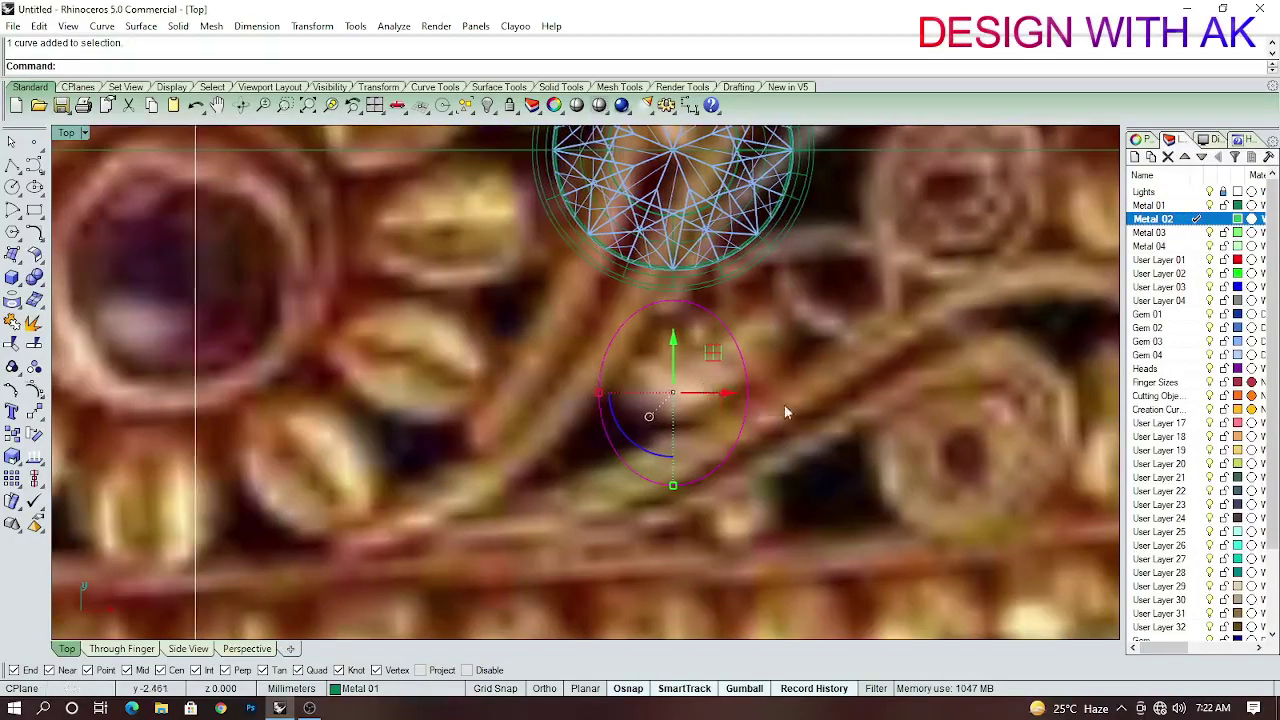
scroll(784, 404, up, 1)
scroll(691, 413, down, 1)
Draw a horizontal line across the ellipse from its left to right point, replacing a vertical one.
text(line)
key(Return)
click(723, 296)
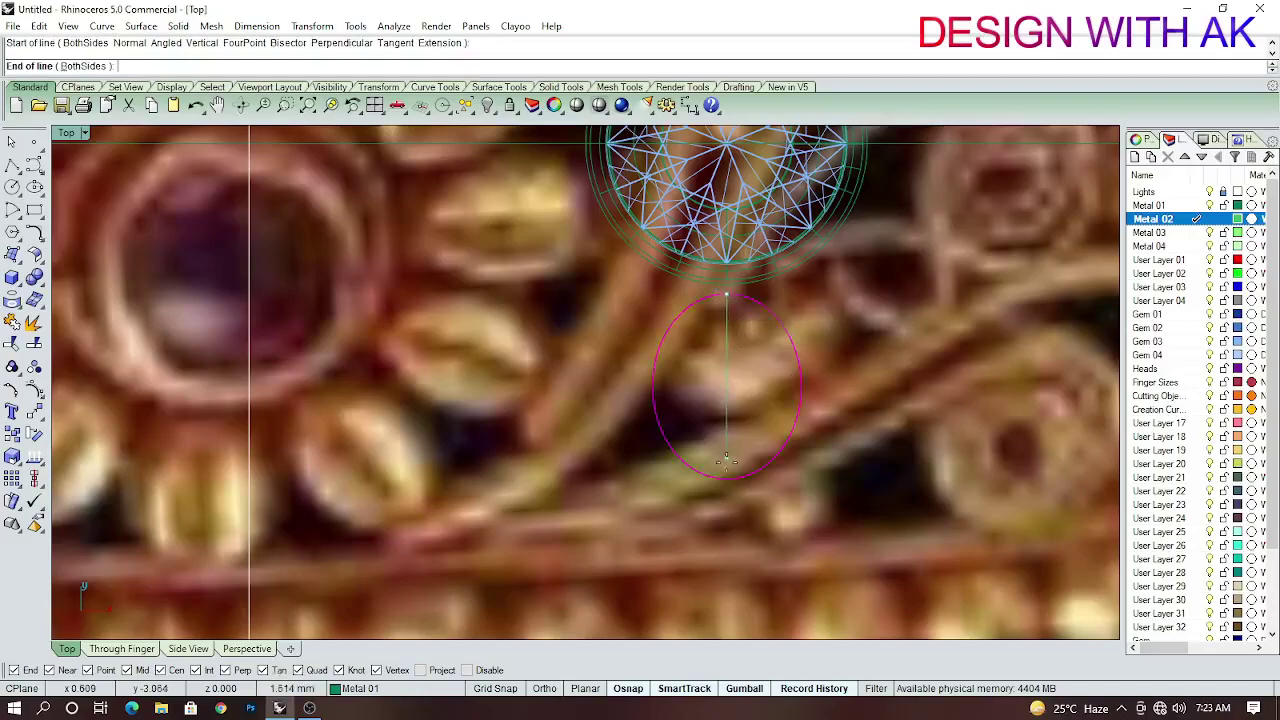
click(763, 413)
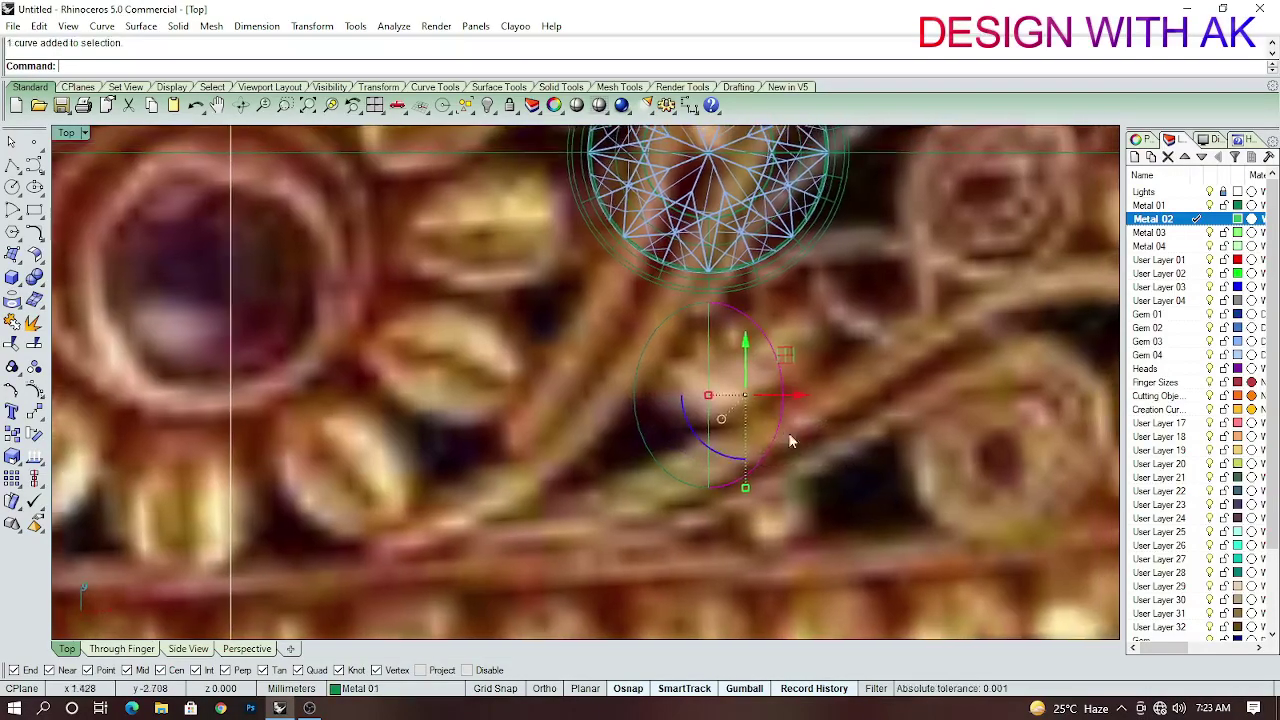
mouse_move(687, 433)
right_down()
mouse_move(748, 450)
mouse_move(752, 490)
right_up()
key(Delete)
key(Return)
click(644, 445)
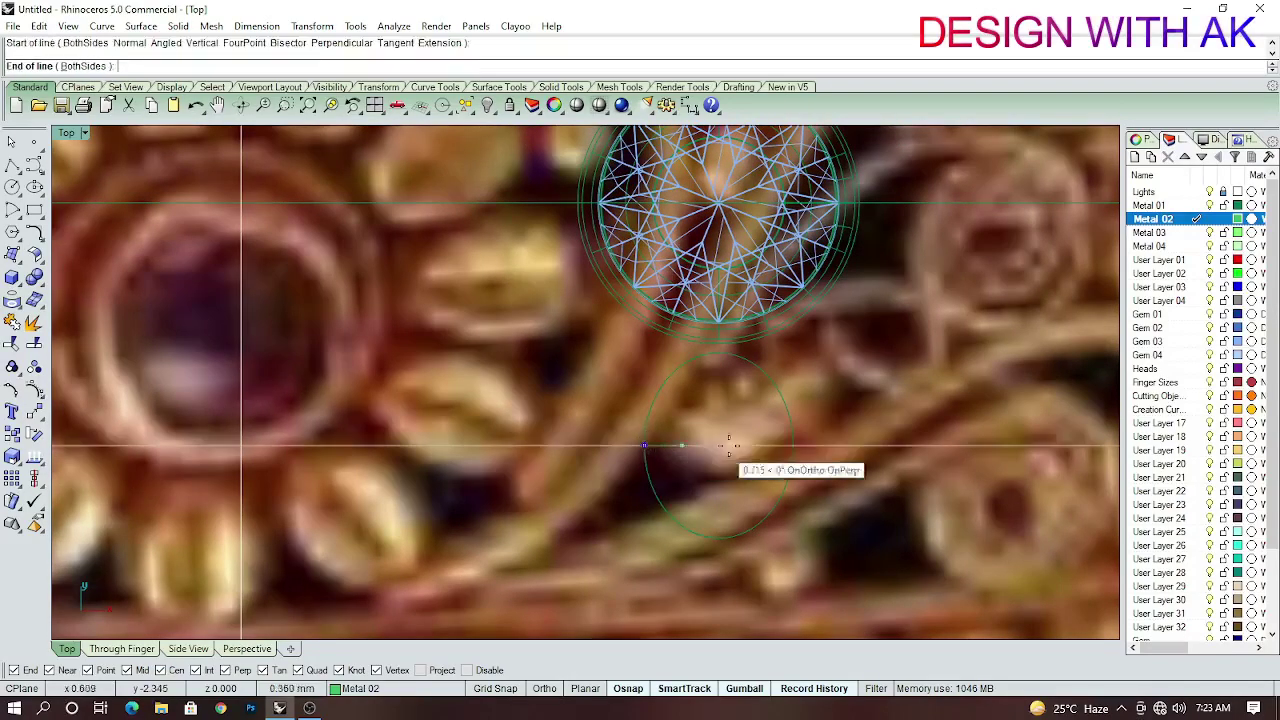
click(792, 446)
Rebuild the cross line to 10 points, degree 3, and turn its control points on.
text(rebuild)
key(Return)
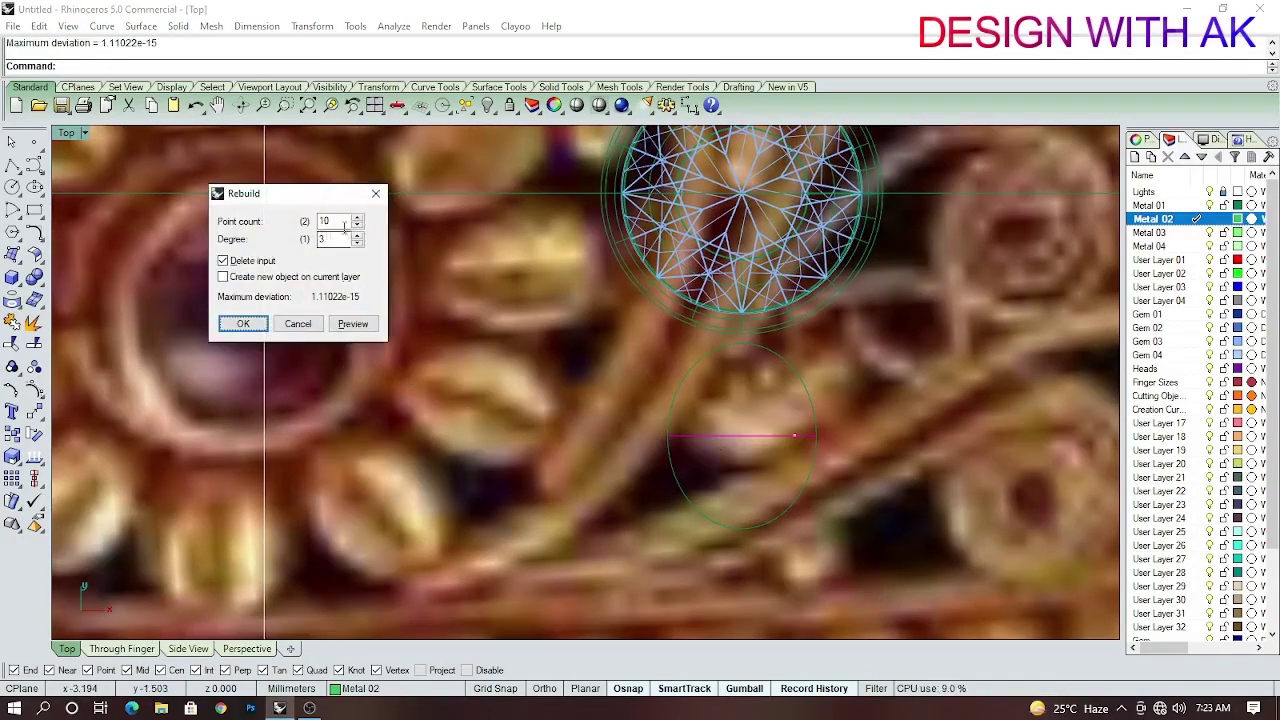
key(Return)
key(F10)
scroll(745, 455, up, 4)
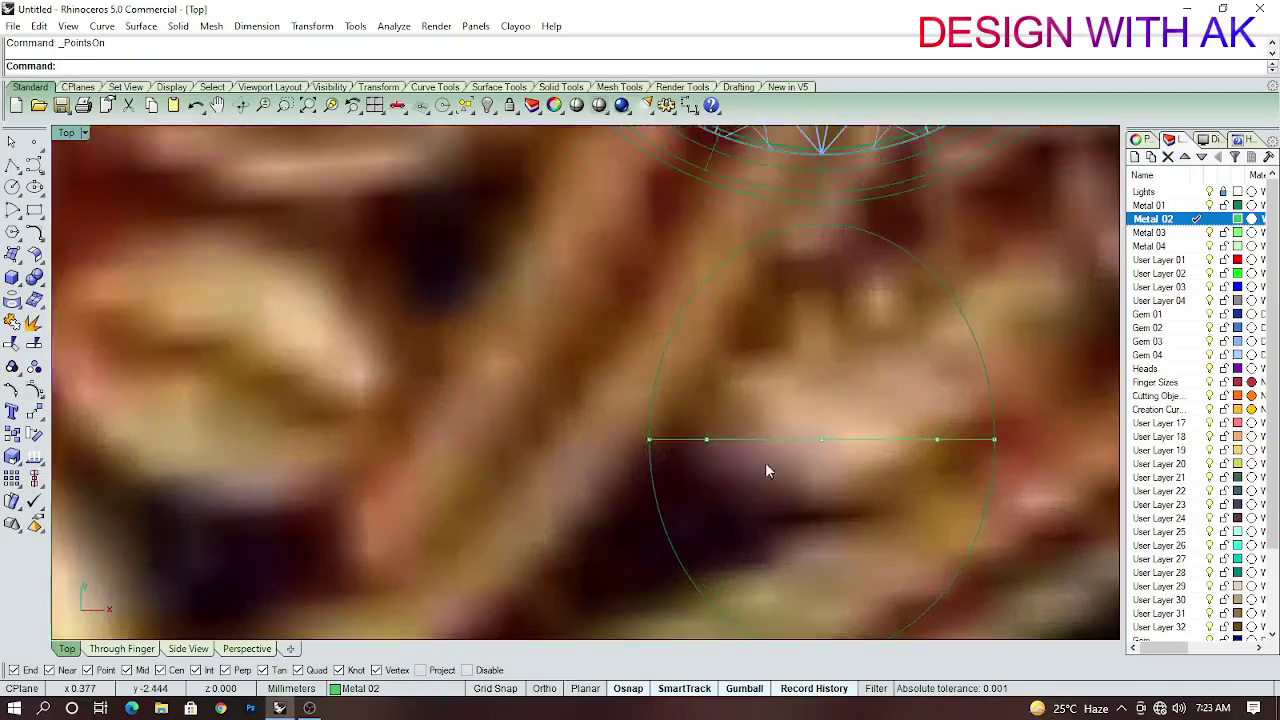
scroll(835, 420, down, 5)
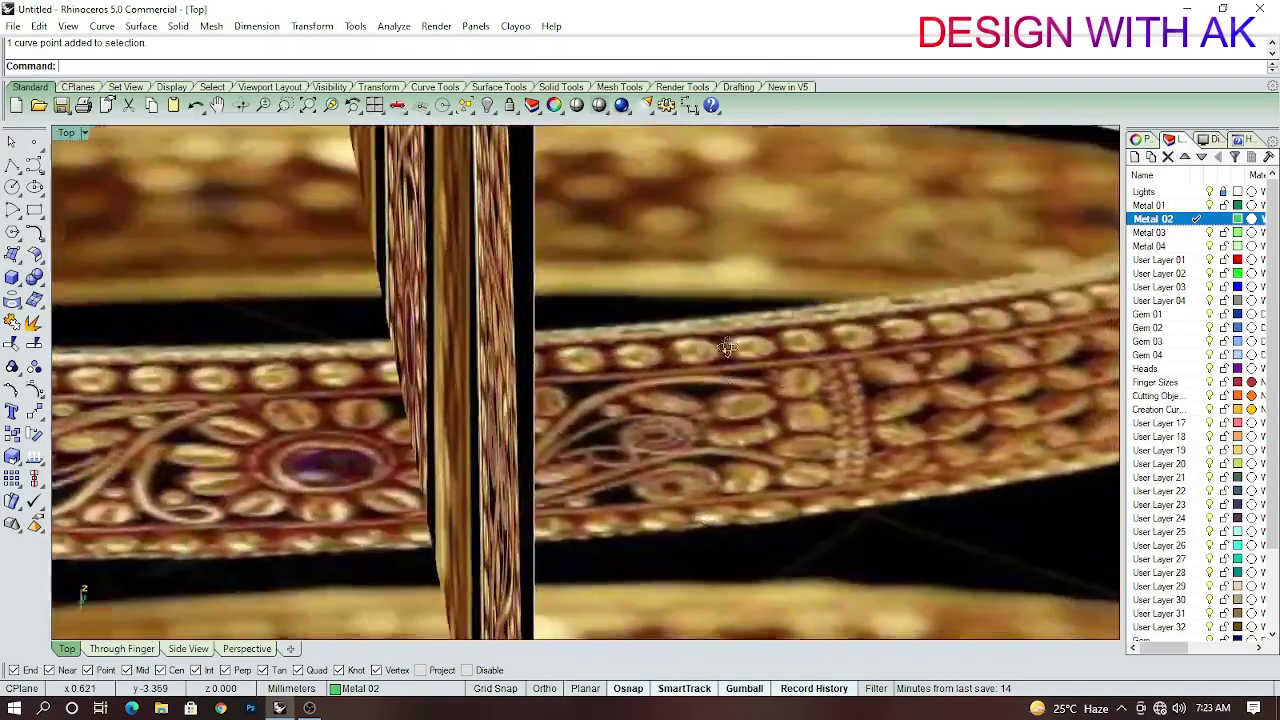
Check the curves in Front and Top views, then build a network surface from the ellipse and line.
key(ctrl+F2)
scroll(640, 492, up, 5)
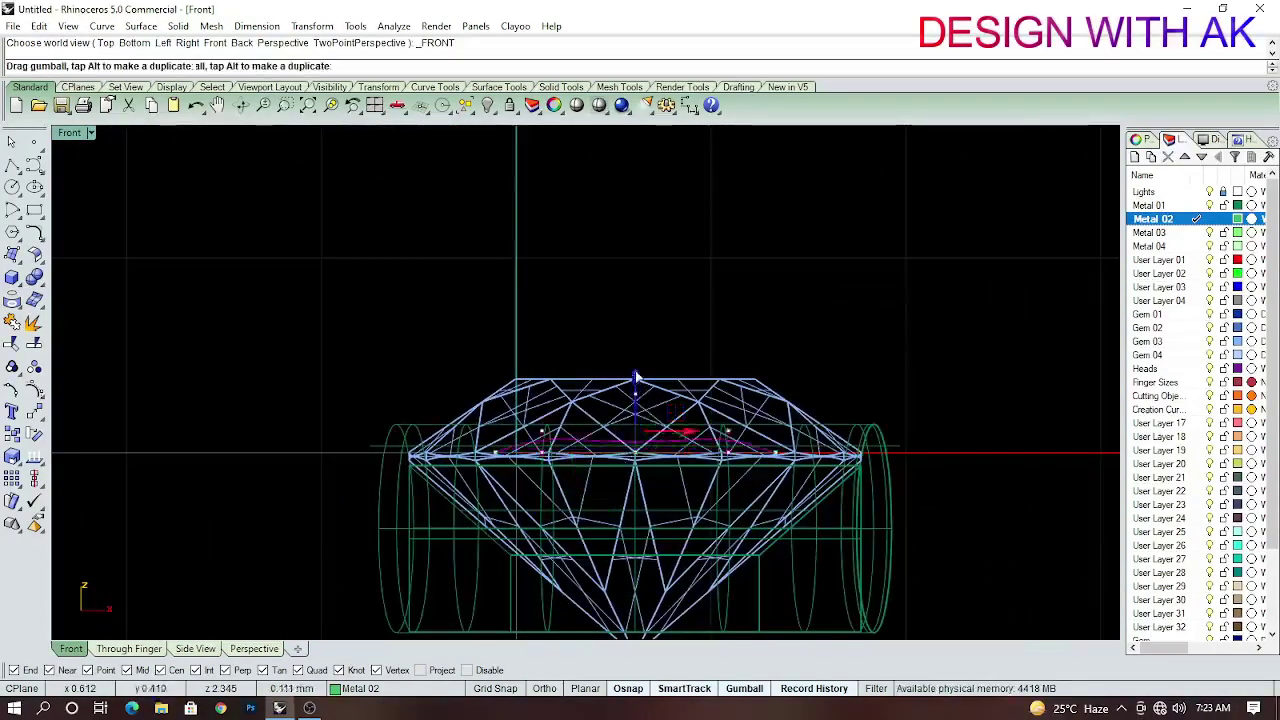
key(ctrl+F1)
scroll(676, 373, down, 3)
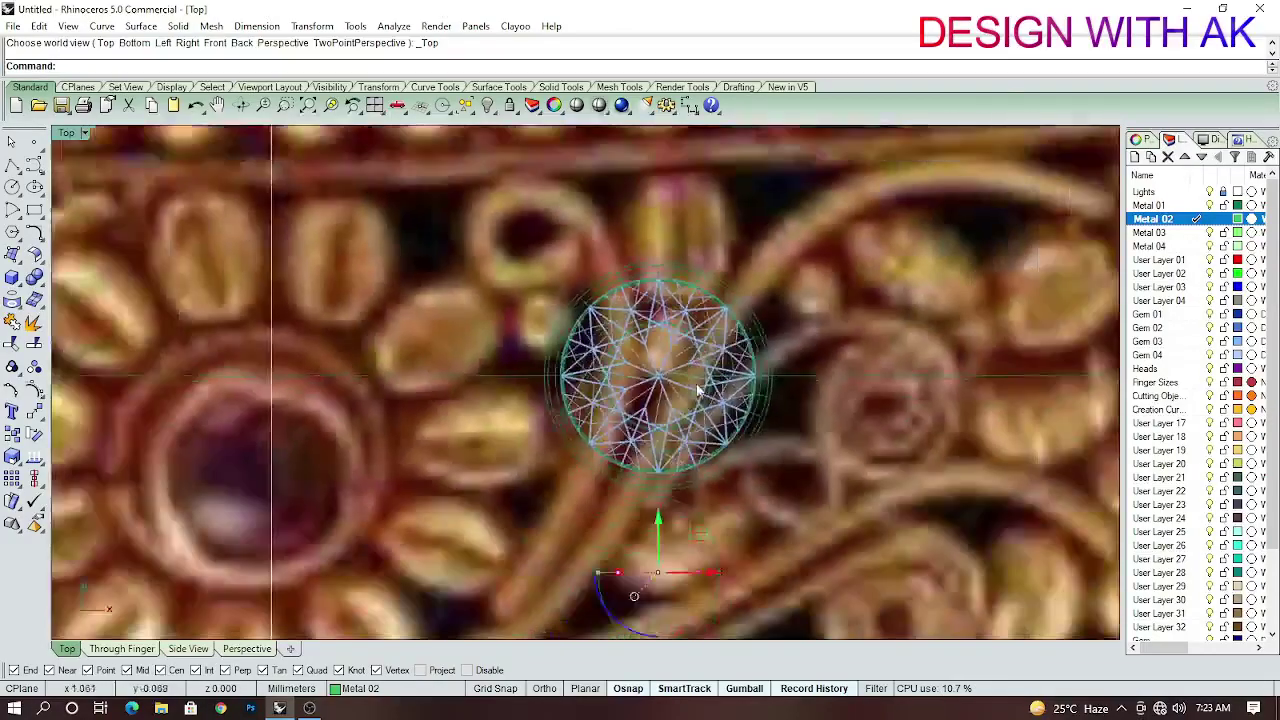
scroll(672, 469, up, 4)
key(ctrl+F2)
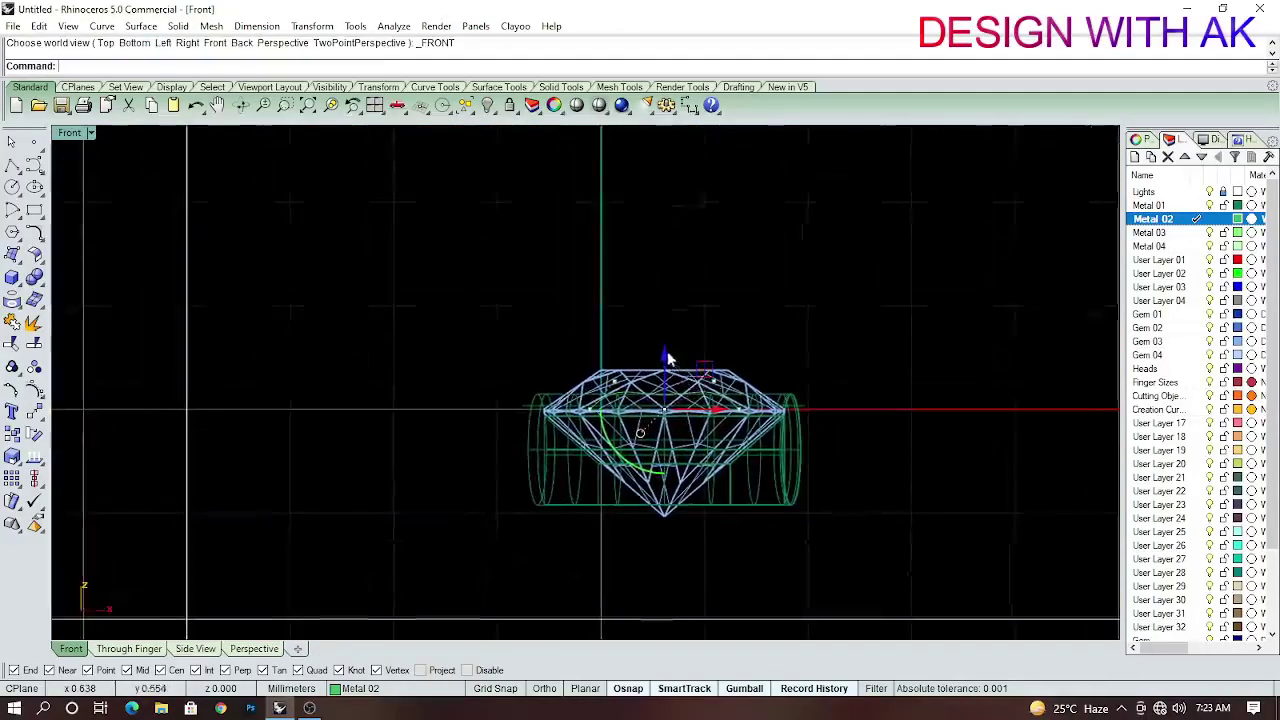
key(ctrl+F1)
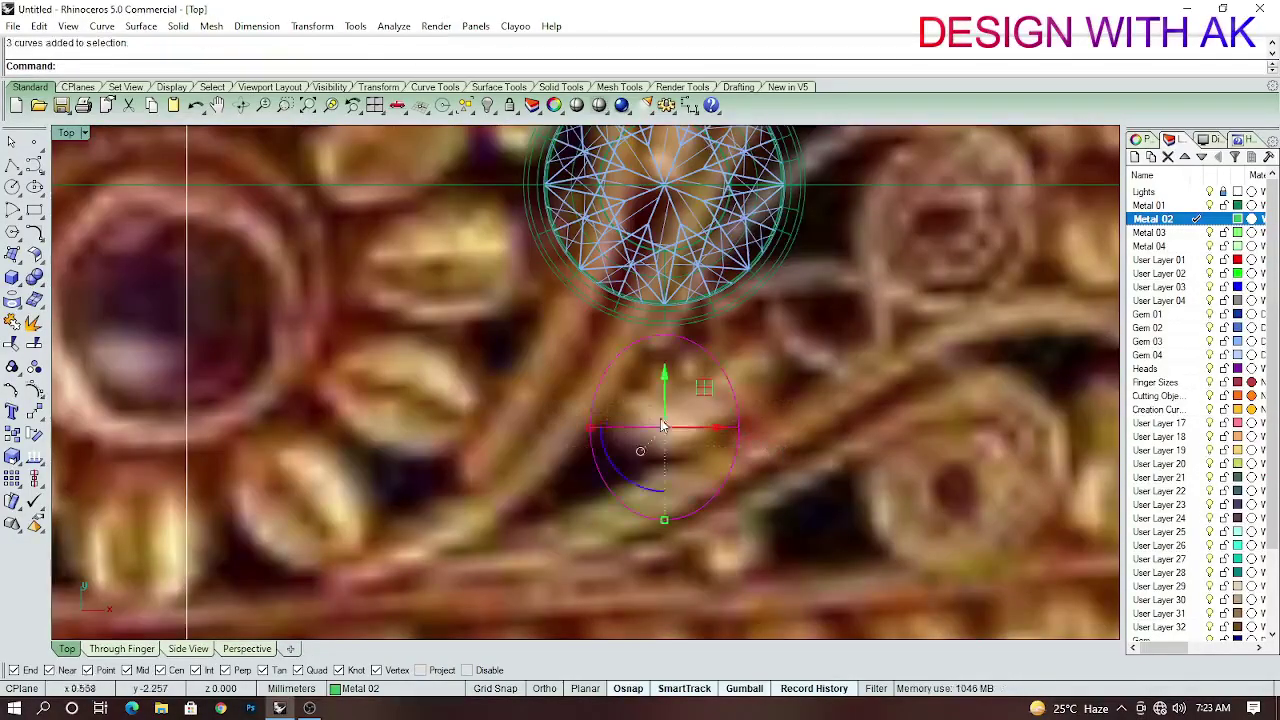
scroll(827, 386, down, 2)
right_click(827, 386)
scroll(840, 370, up, 3)
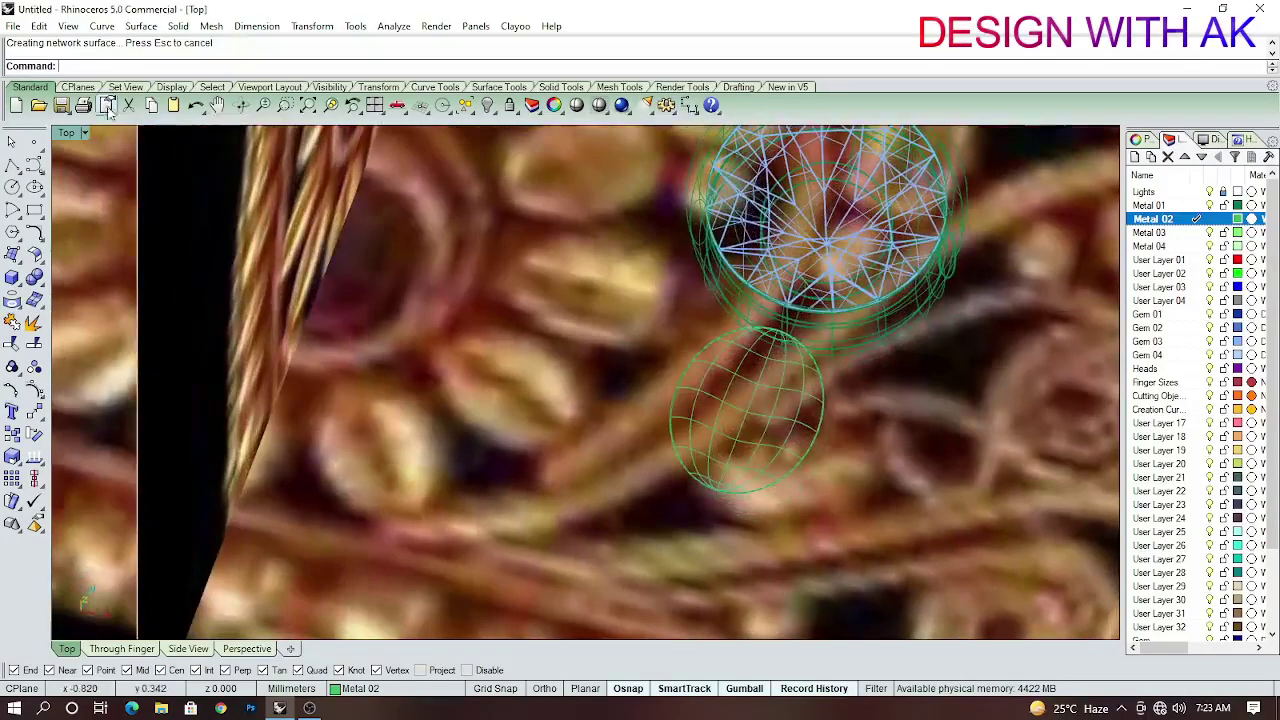
Switch the viewport to Shaded display.
click(66, 133)
click(95, 190)
scroll(829, 380, up, 3)
scroll(800, 331, up, 2)
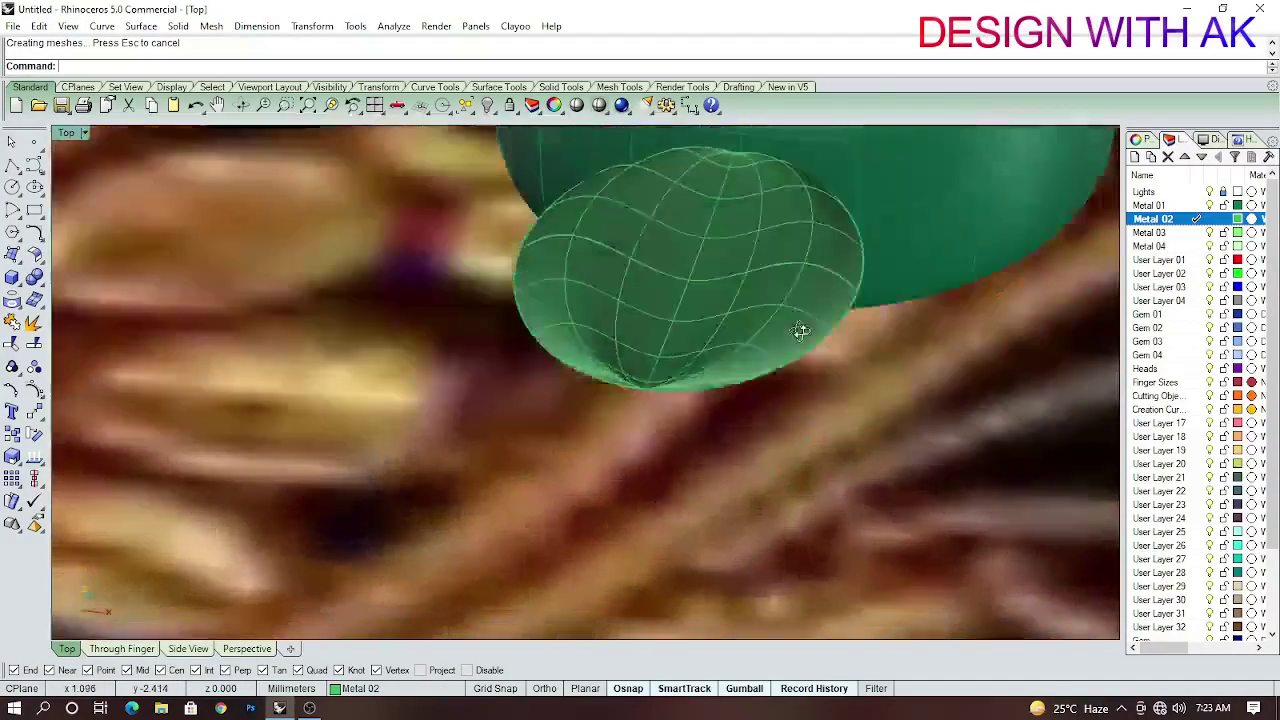
scroll(800, 331, up, 2)
Select the bead surface, show its control points and reshape it in Front view.
click(697, 292)
click(731, 334)
scroll(740, 340, down, 3)
key(F10)
scroll(618, 235, up, 4)
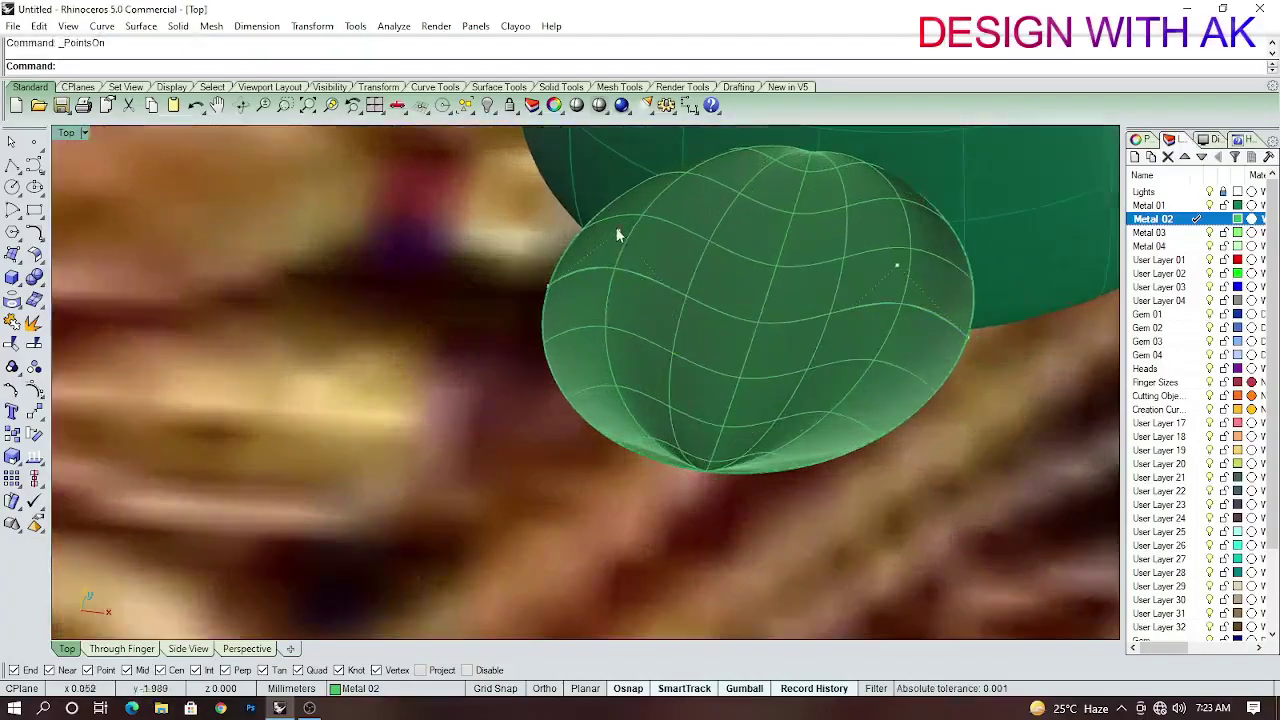
scroll(895, 266, down, 3)
key(ctrl+F2)
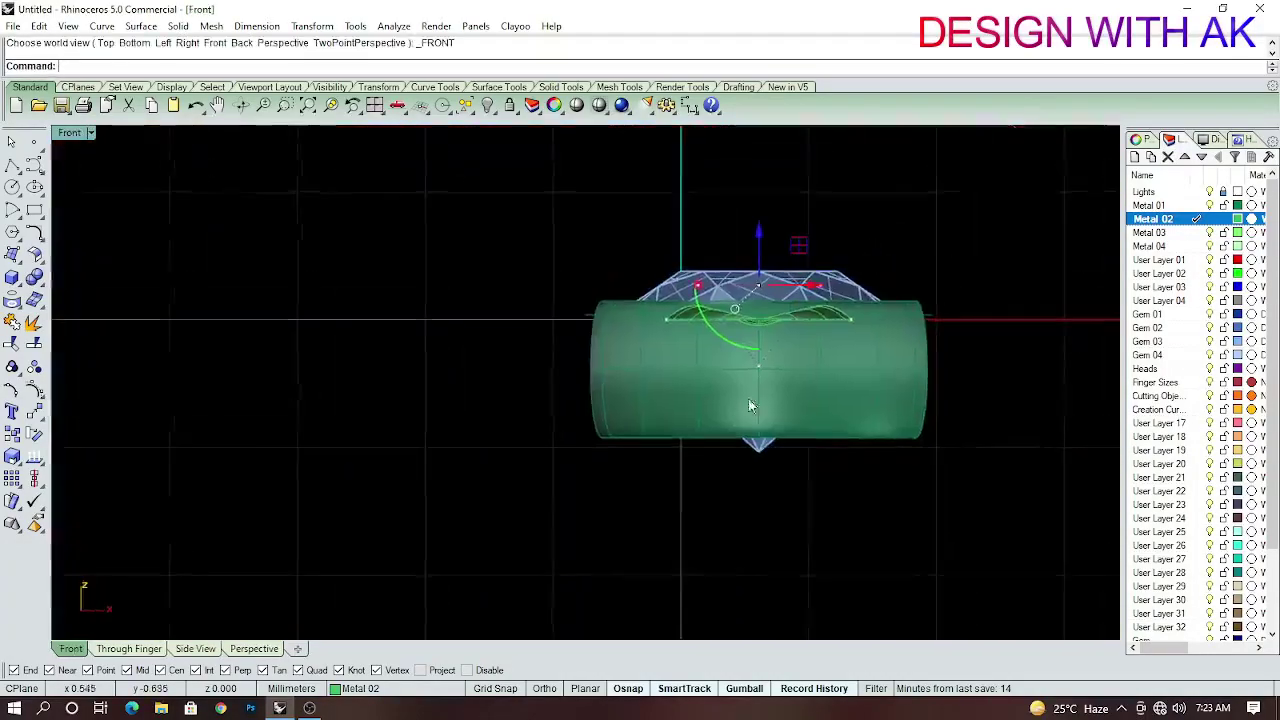
scroll(669, 293, up, 3)
drag(610, 256, 780, 323)
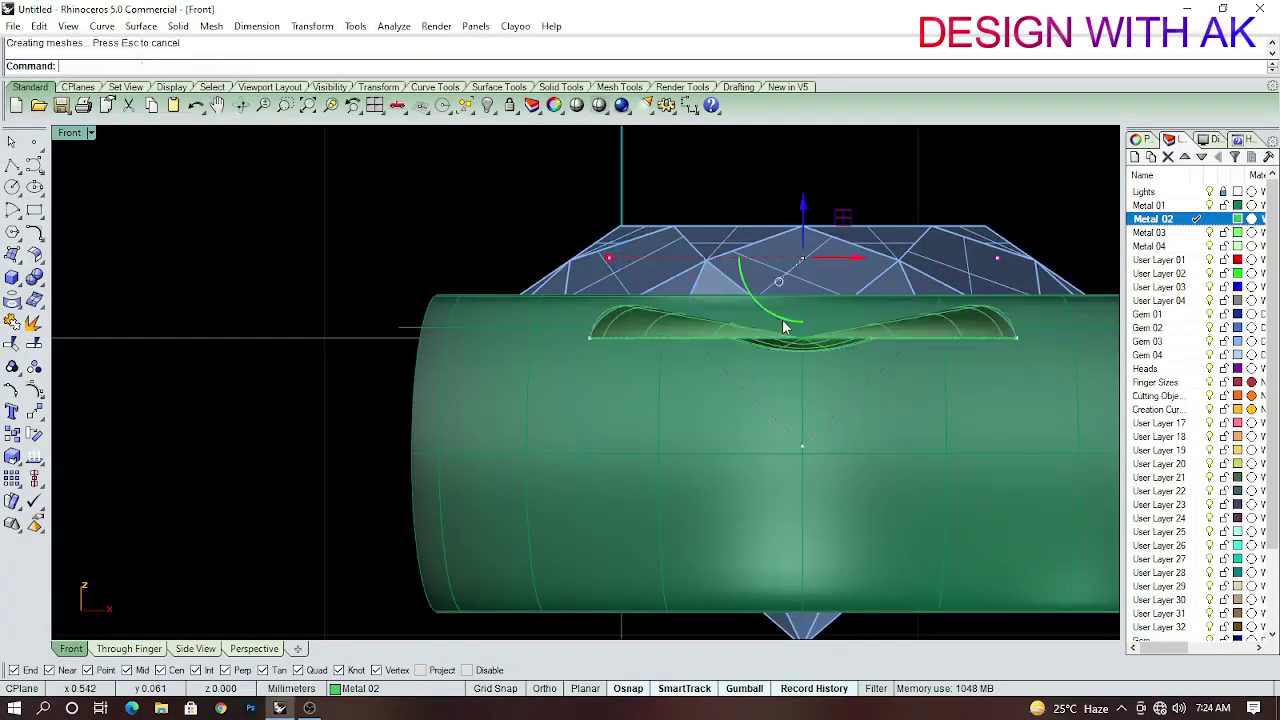
Reselect the bead in Top view and lower it into the band.
key(ctrl+F1)
scroll(777, 385, down, 3)
scroll(732, 402, up, 3)
scroll(732, 402, up, 3)
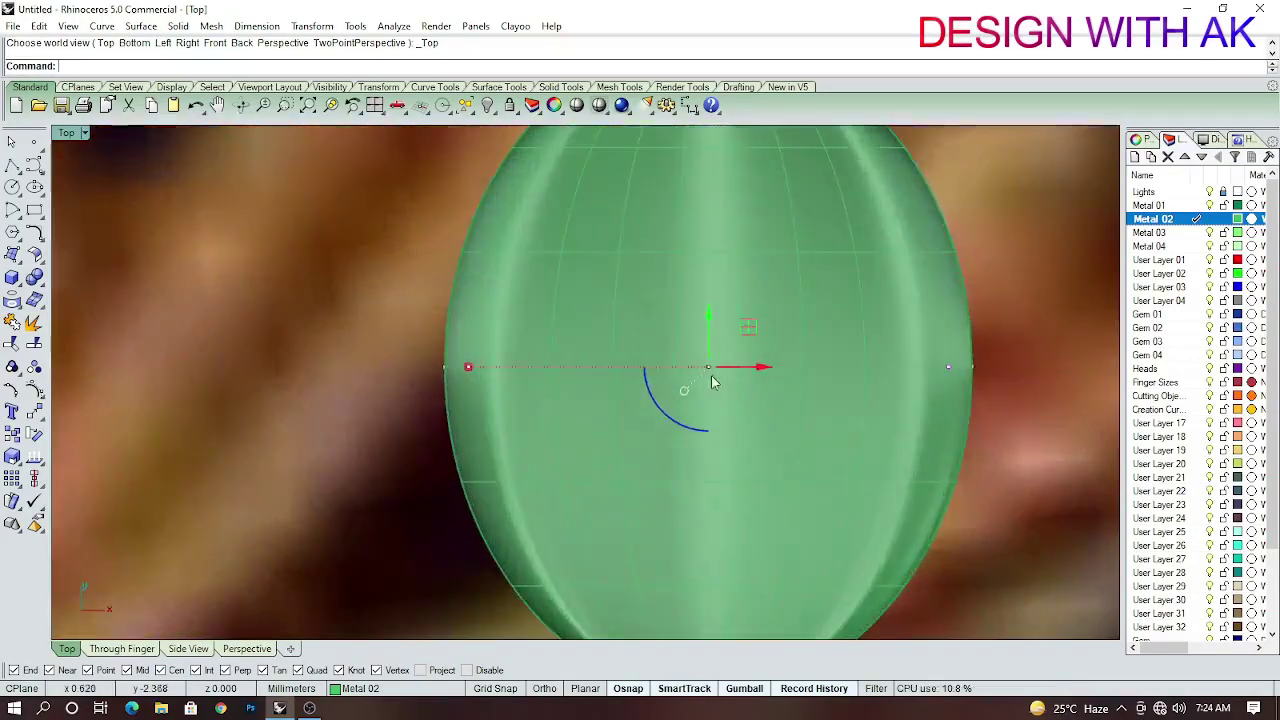
click(709, 374)
scroll(740, 405, down, 3)
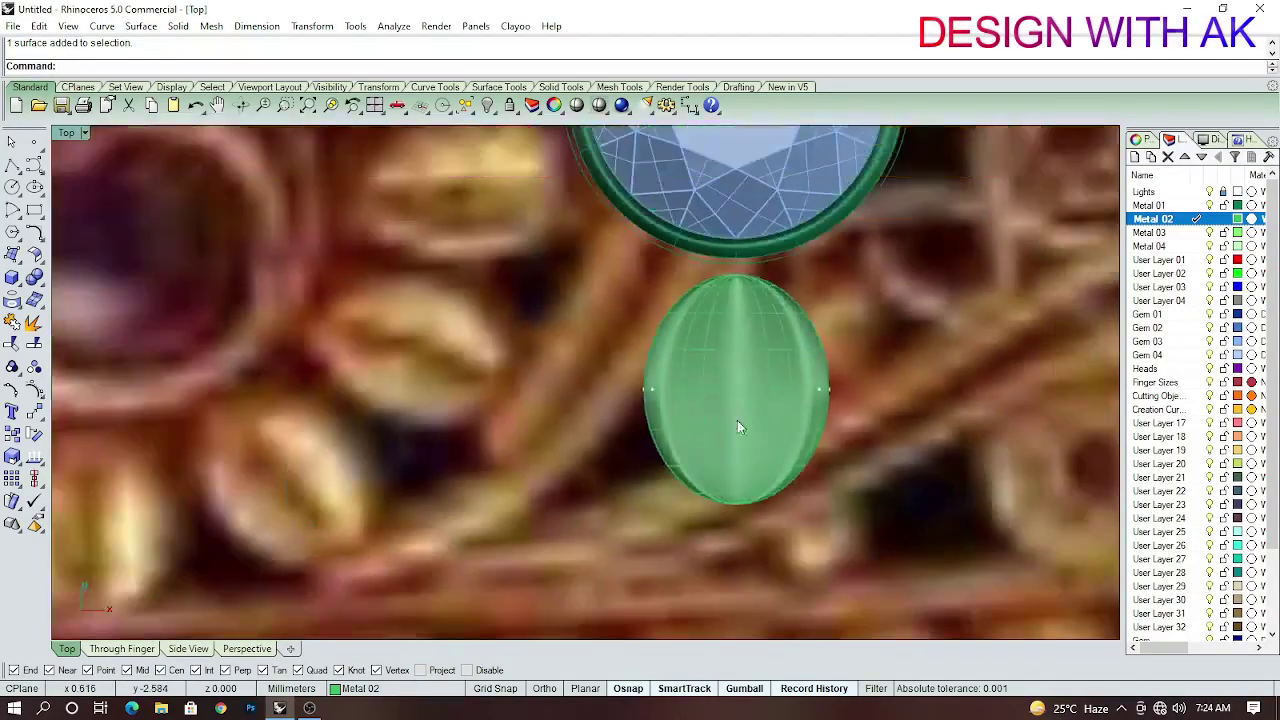
key(Down)
key(Down)
key(Down)
scroll(734, 425, up, 3)
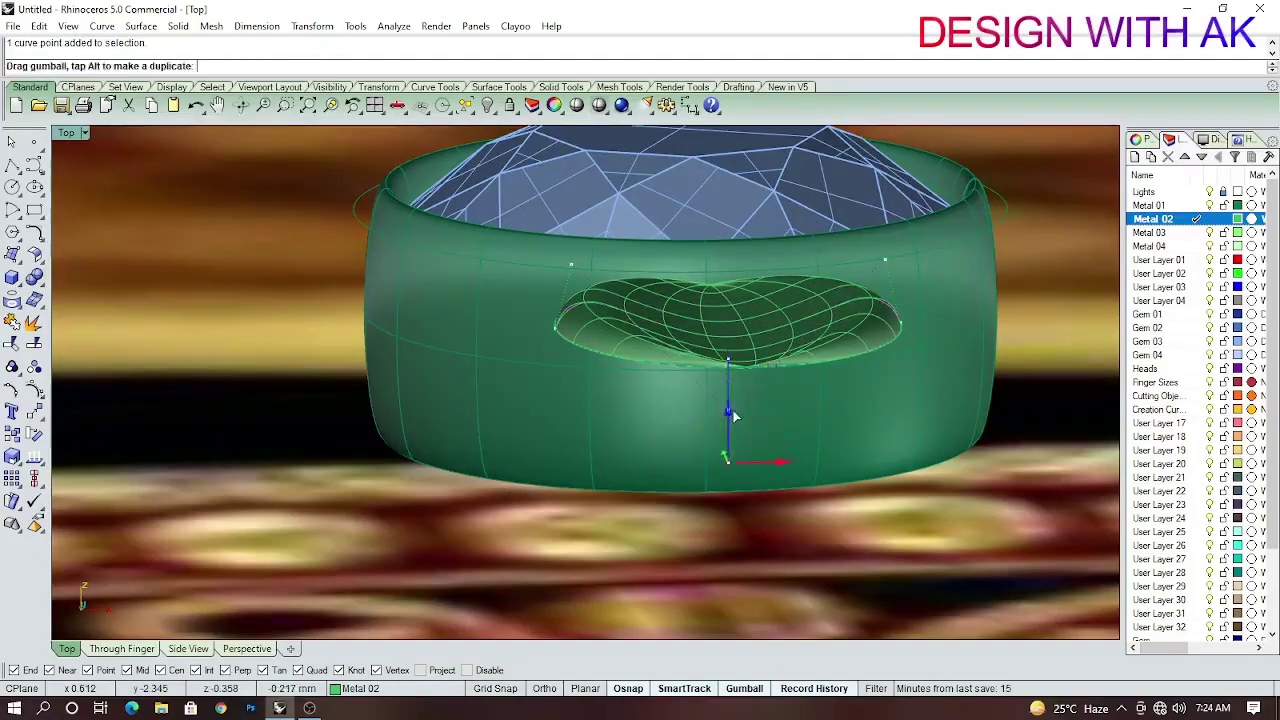
key(Right)
key(Right)
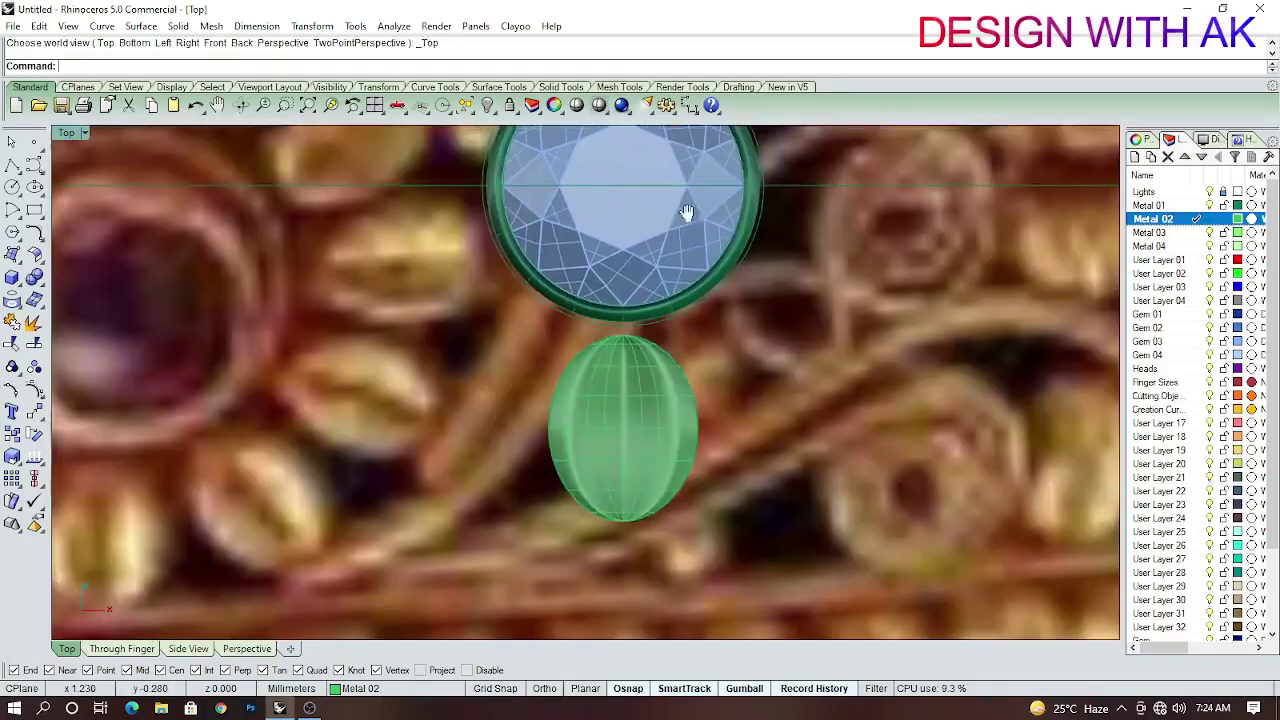
Select the bead, apply the one-direction (B) option, and delete the leftover cutting piece.
click(689, 349)
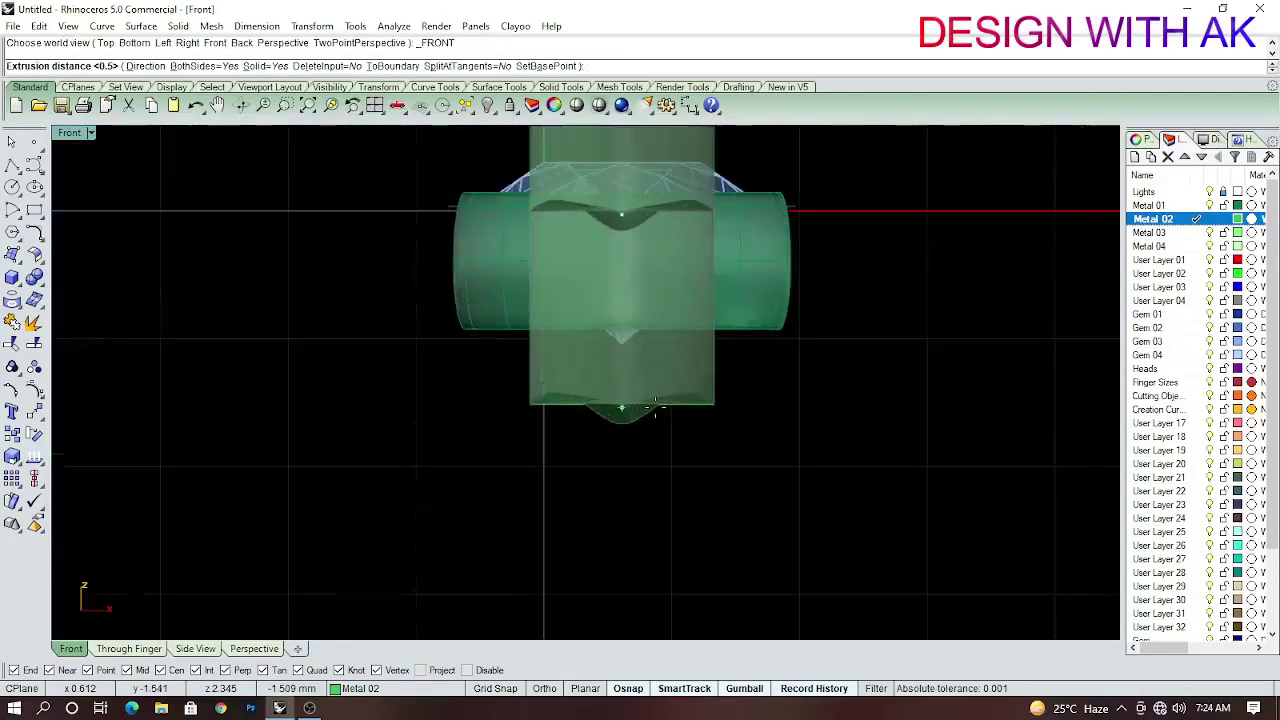
text(b)
key(Return)
key(Return)
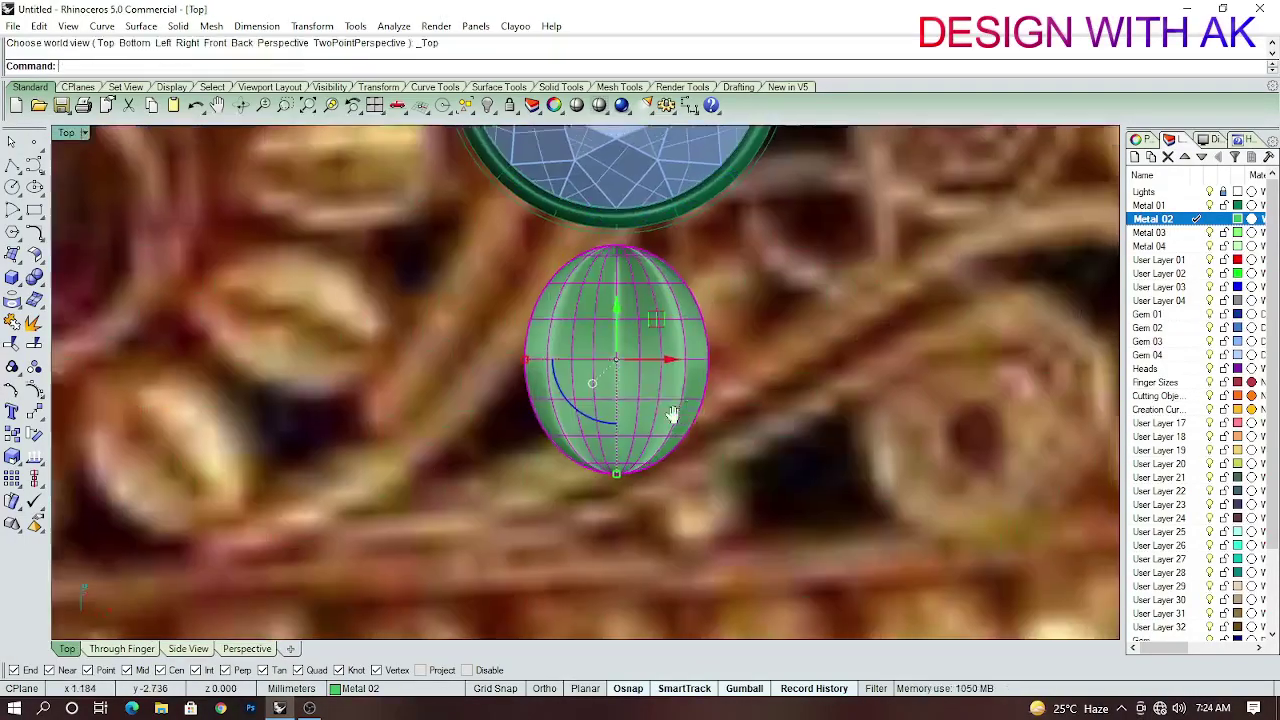
key(Delete)
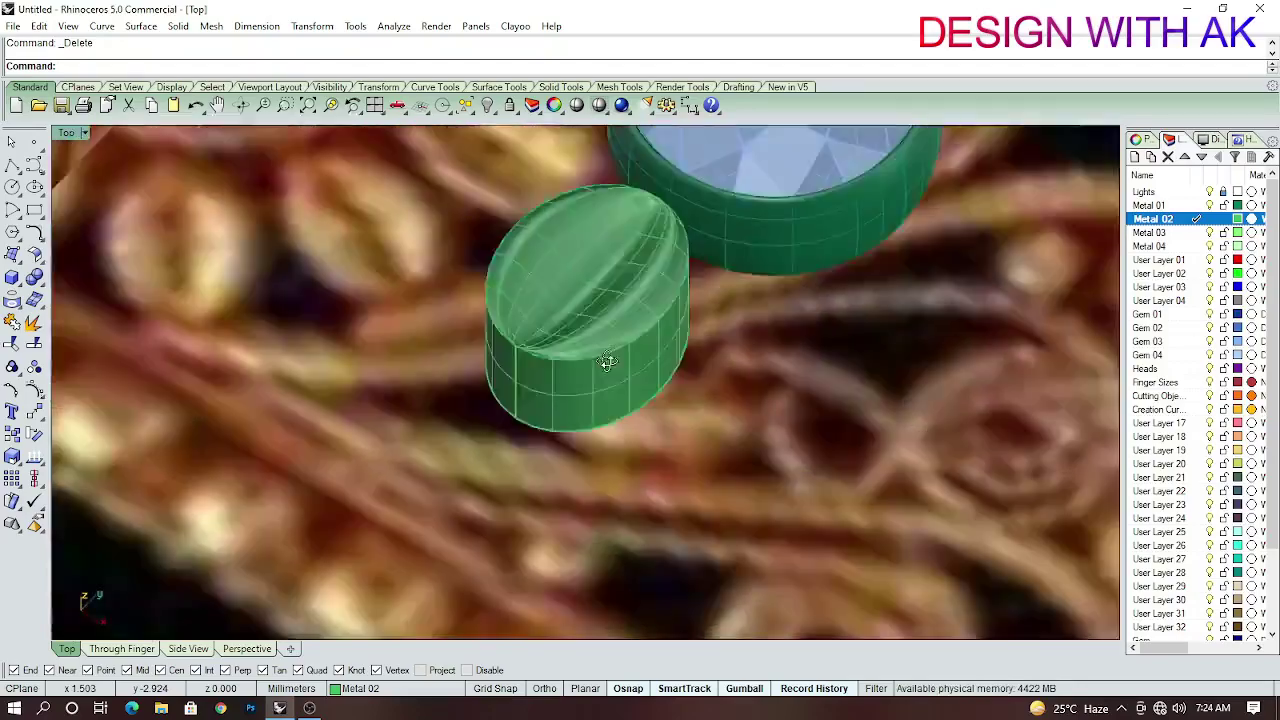
Select the oval bead and its curve and check its position under the gem from the side.
click(571, 376)
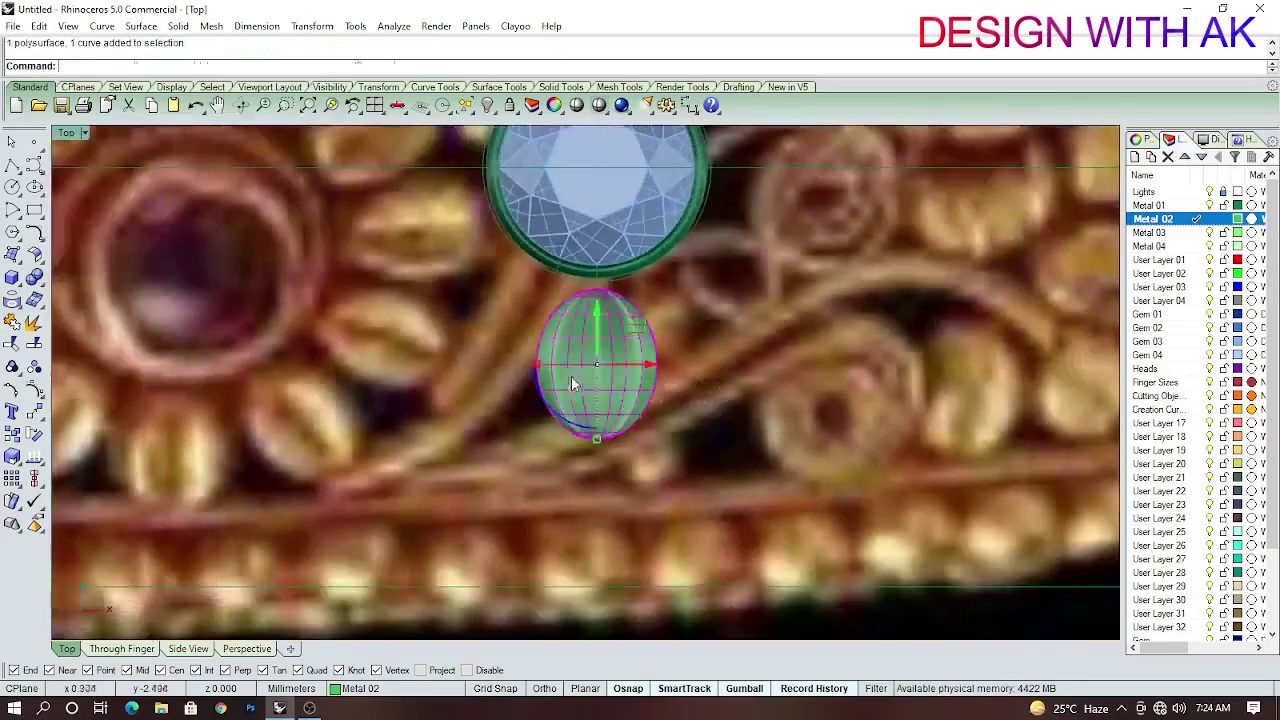
scroll(618, 383, up, 2)
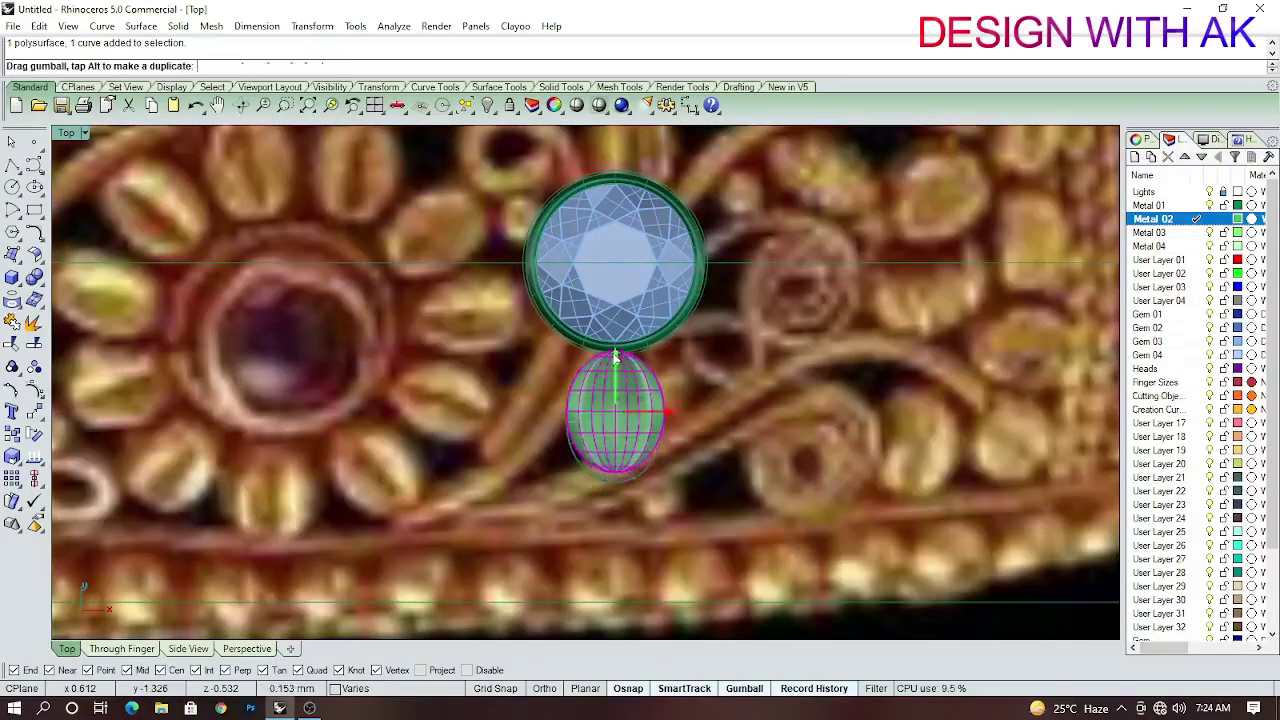
key(ctrl+F3)
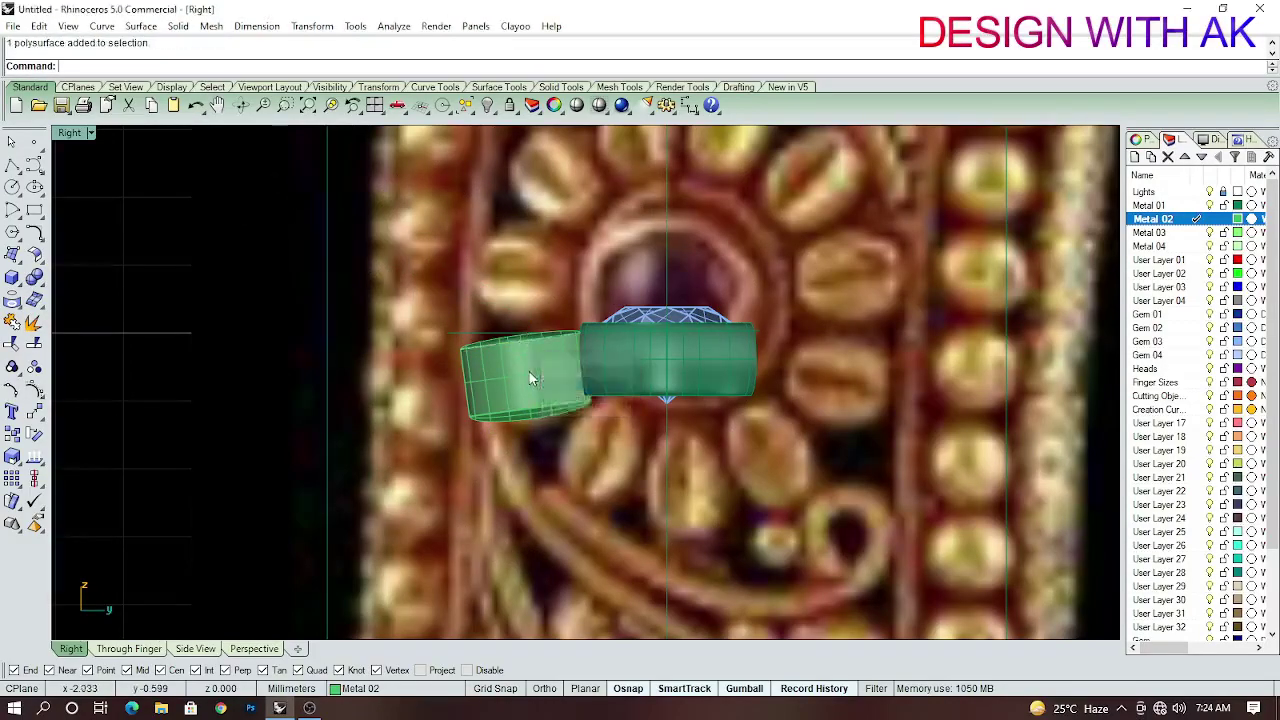
key(ctrl+F2)
scroll(624, 428, down, 2)
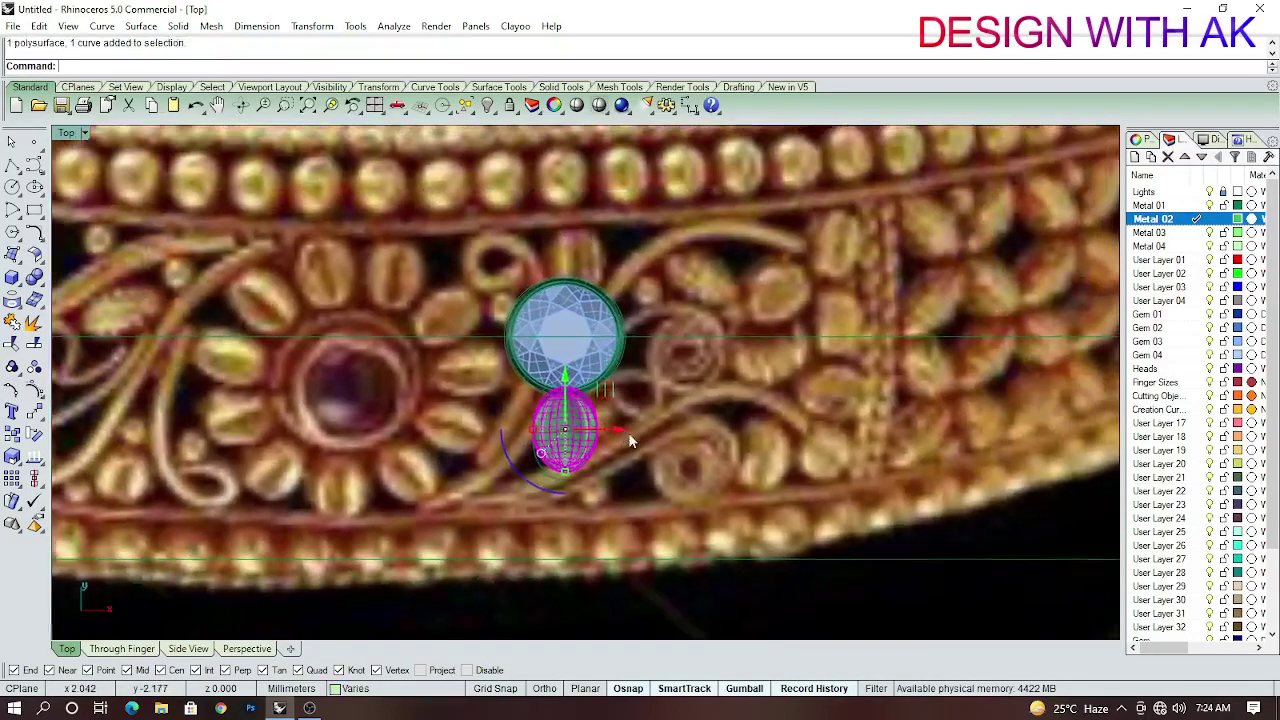
scroll(585, 440, up, 3)
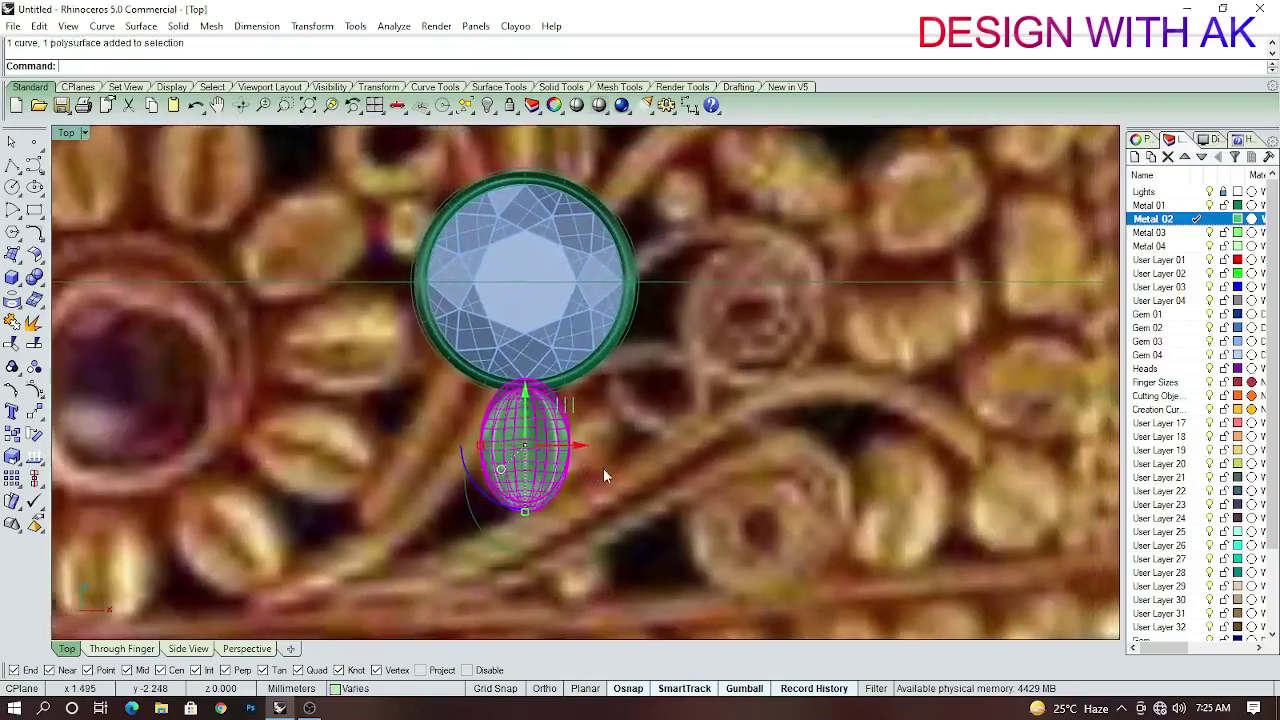
Polar-array the bead around centre 0 with 10 items over a full 360°.
text(0)
key(Return)
text(10)
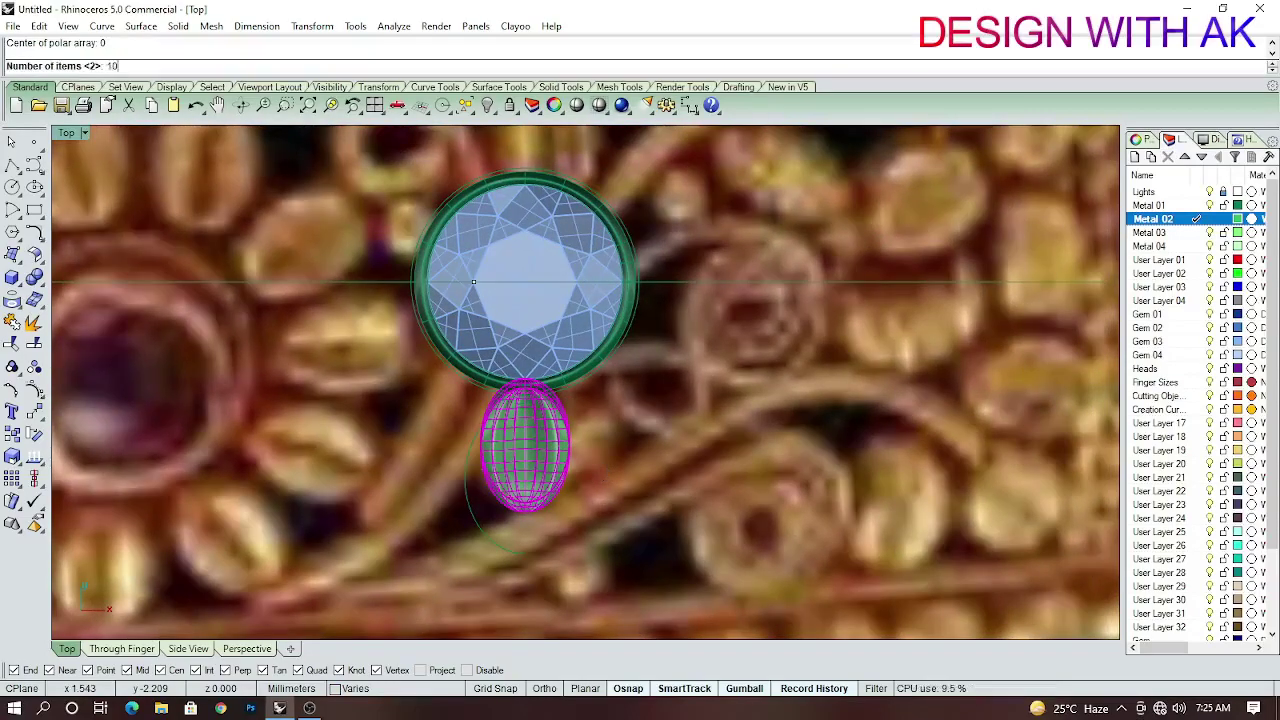
key(Return)
scroll(603, 467, down, 2)
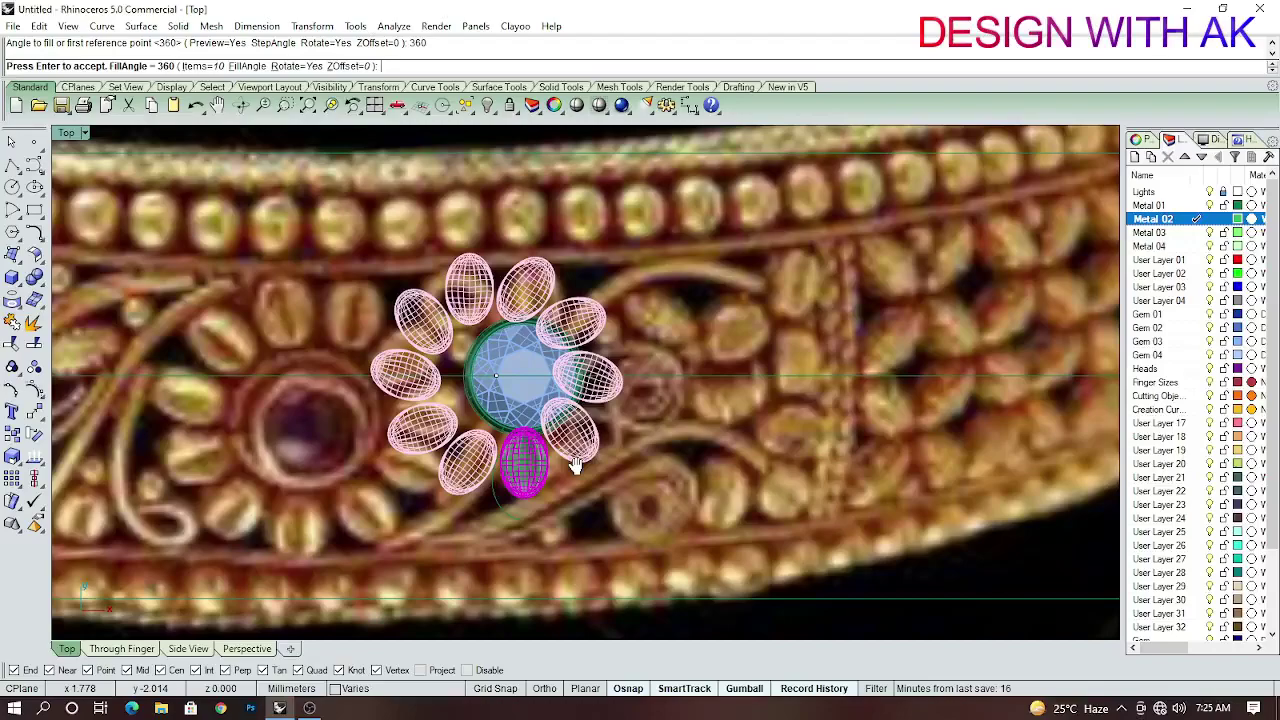
key(Return)
scroll(499, 387, up, 3)
Move the gem and its setting from its centre to the origin 0.
drag(706, 466, 706, 466)
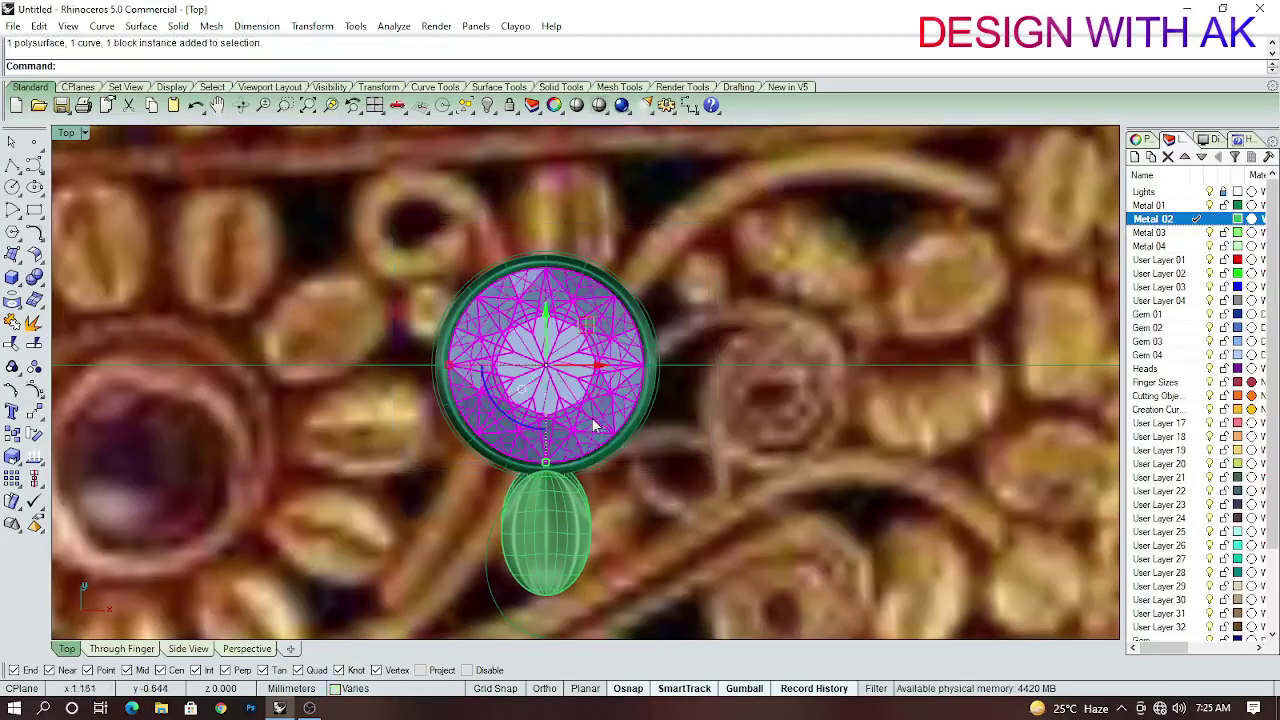
scroll(700, 466, up, 3)
scroll(695, 470, down, 2)
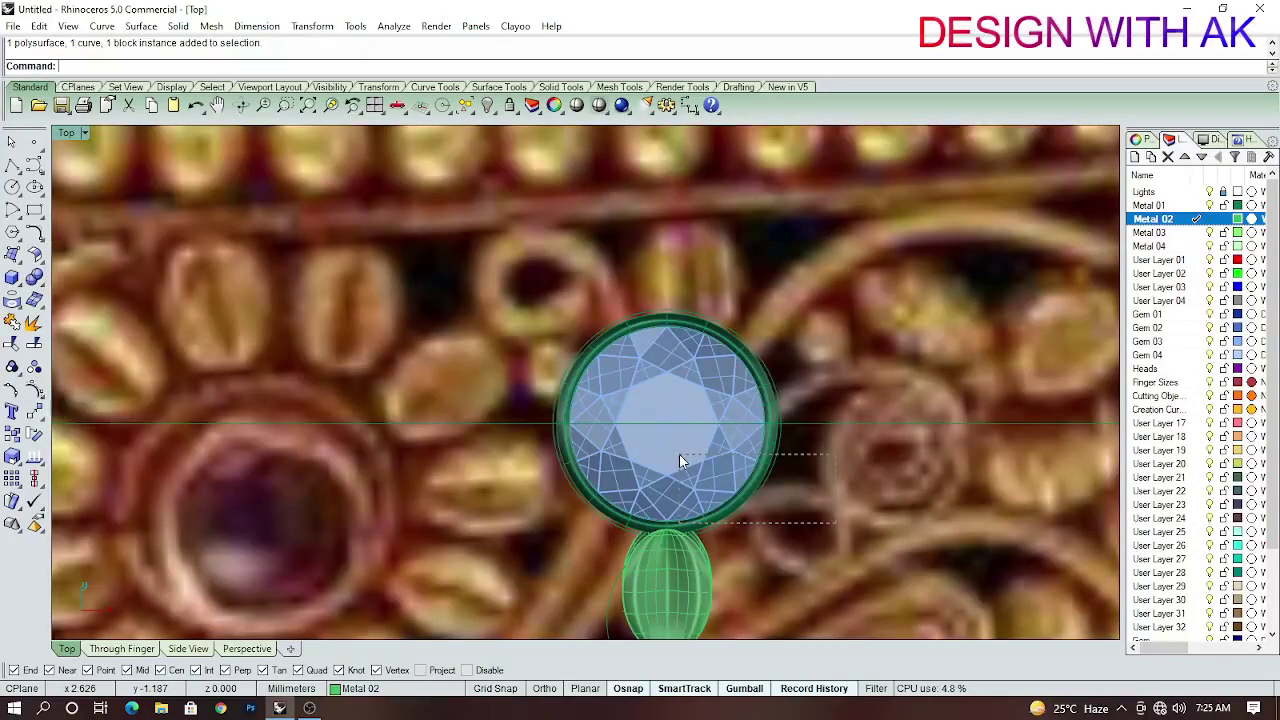
scroll(680, 458, down, 3)
scroll(680, 458, up, 3)
scroll(688, 452, up, 1)
text(m)
key(Return)
scroll(688, 452, up, 3)
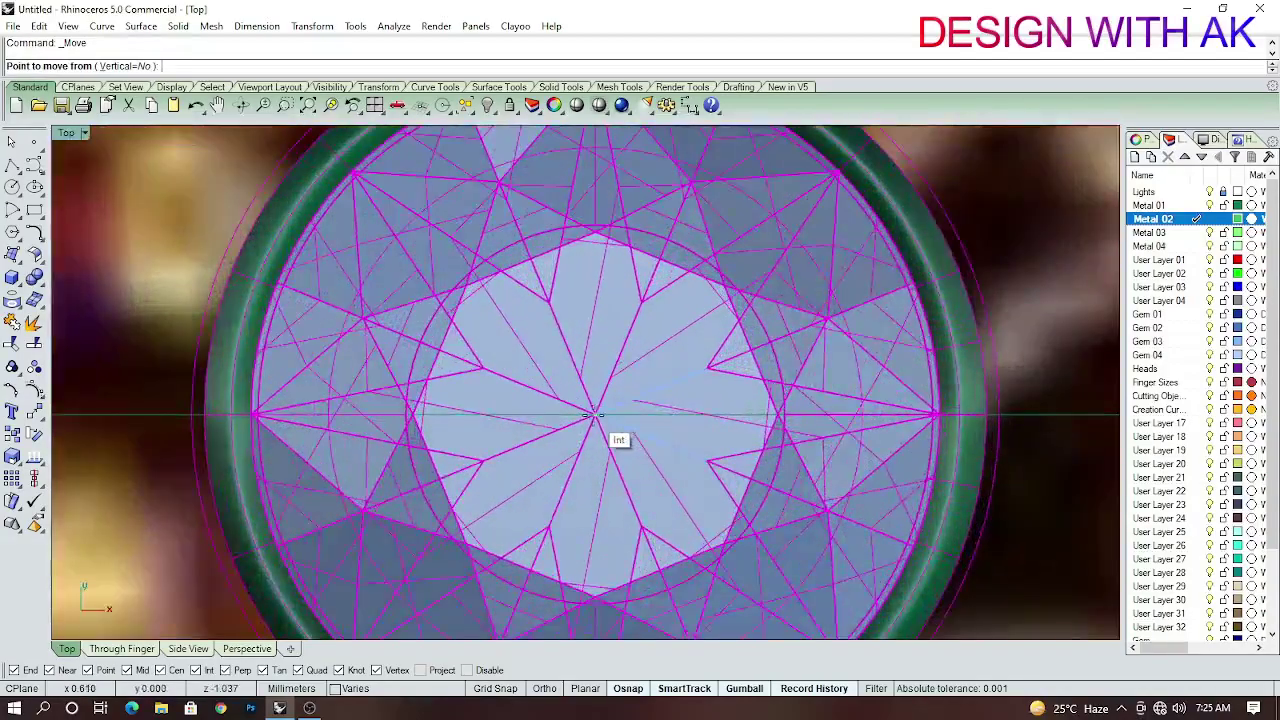
click(617, 436)
text(0)
key(Return)
Reselect the oval bead and accept the ten petals ringing the gem.
scroll(673, 500, down, 4)
scroll(673, 495, up, 4)
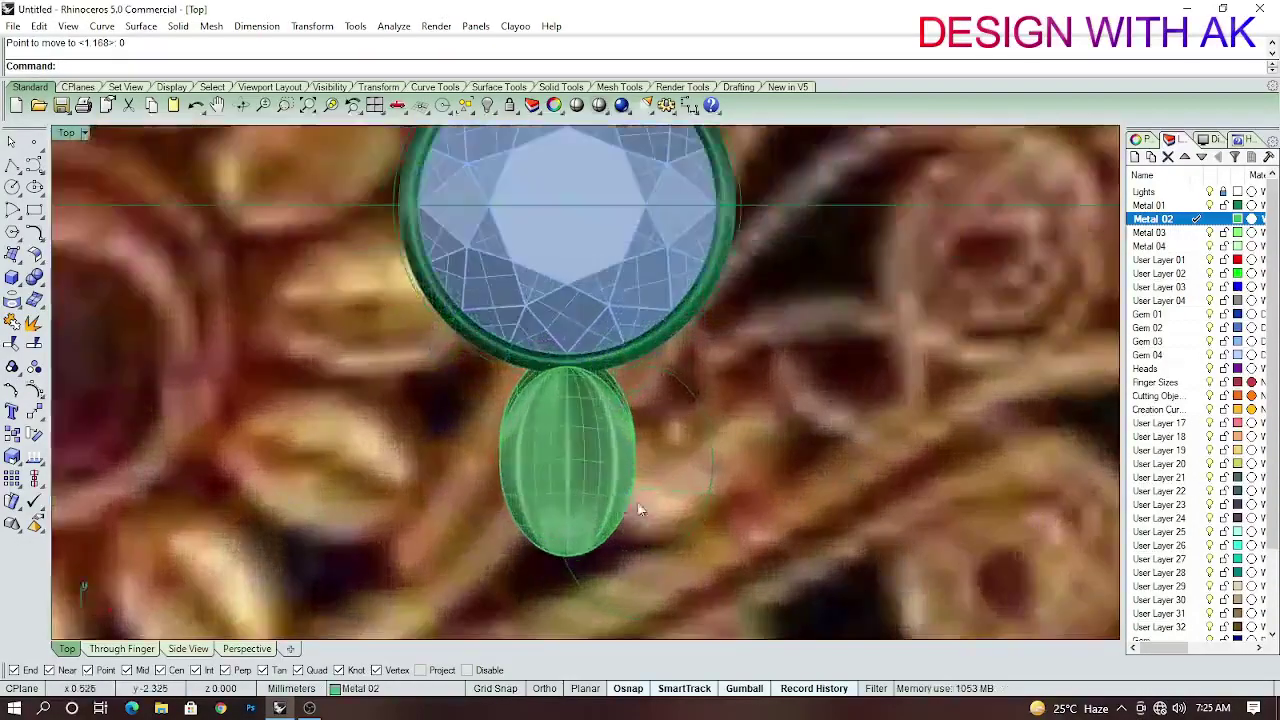
click(637, 501)
scroll(630, 510, down, 2)
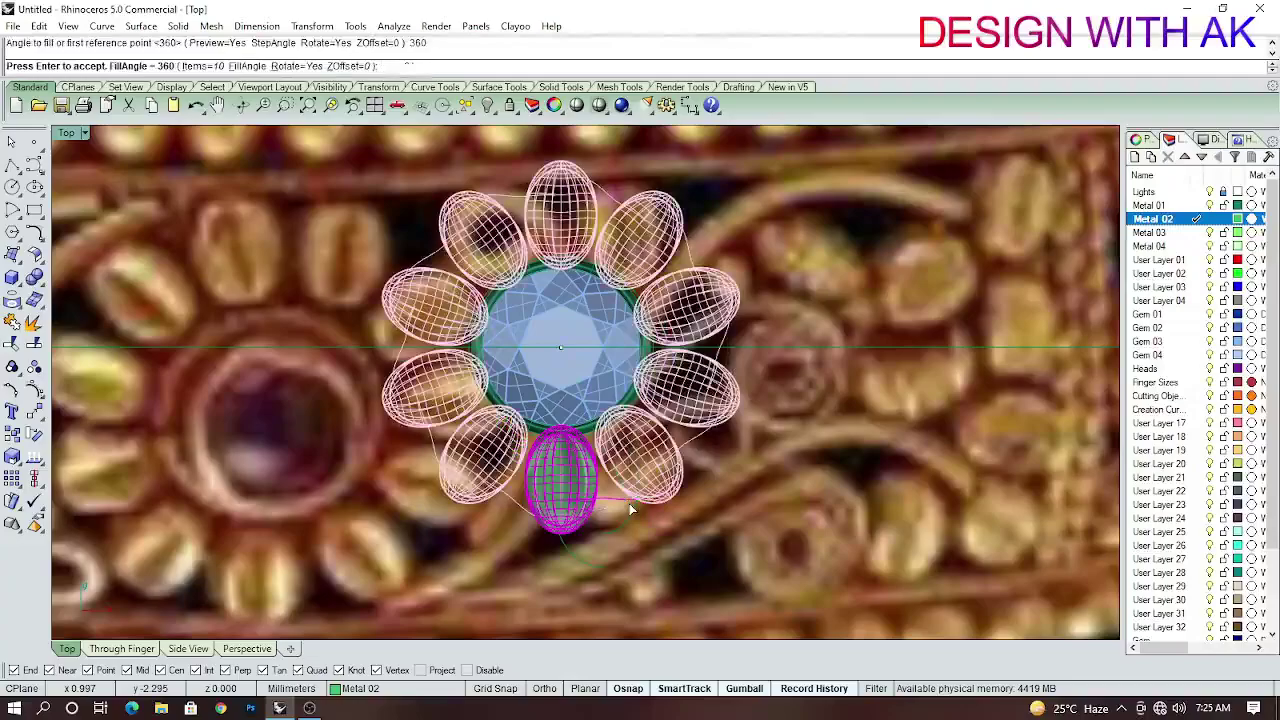
key(Return)
key(Return)
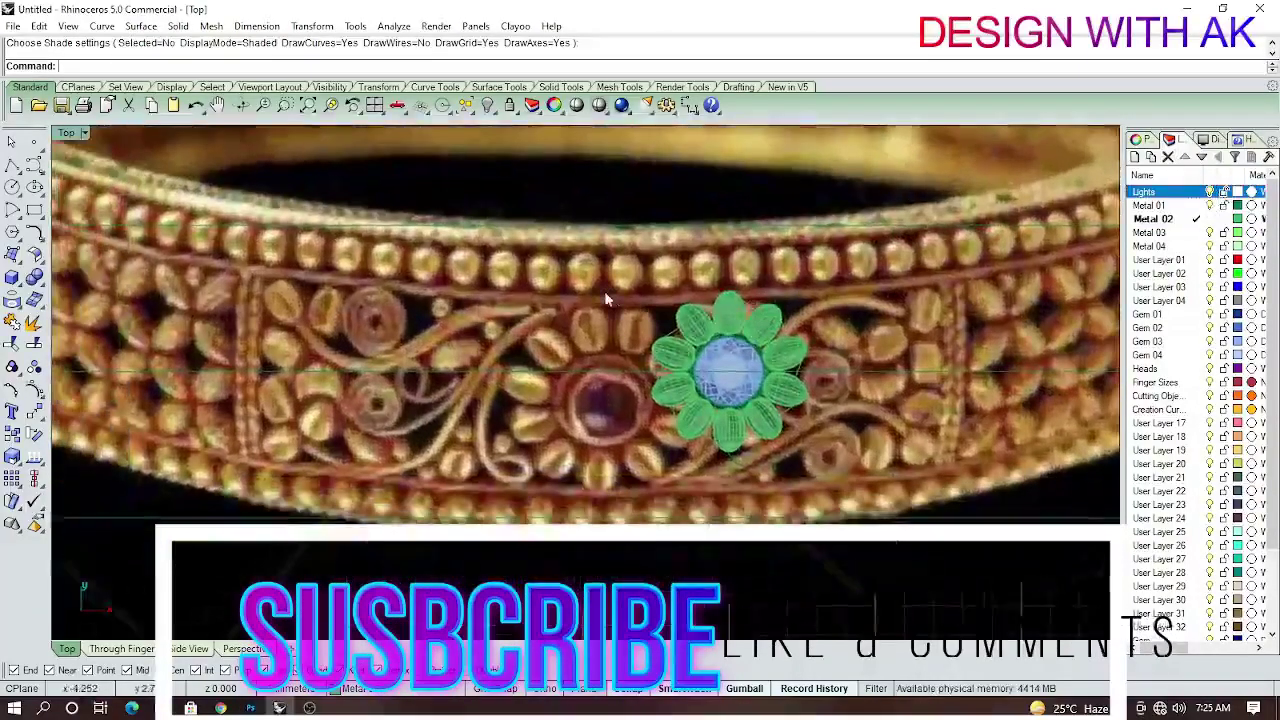
Move the bangle reference photo so its central motif lies near the flower.
click(565, 382)
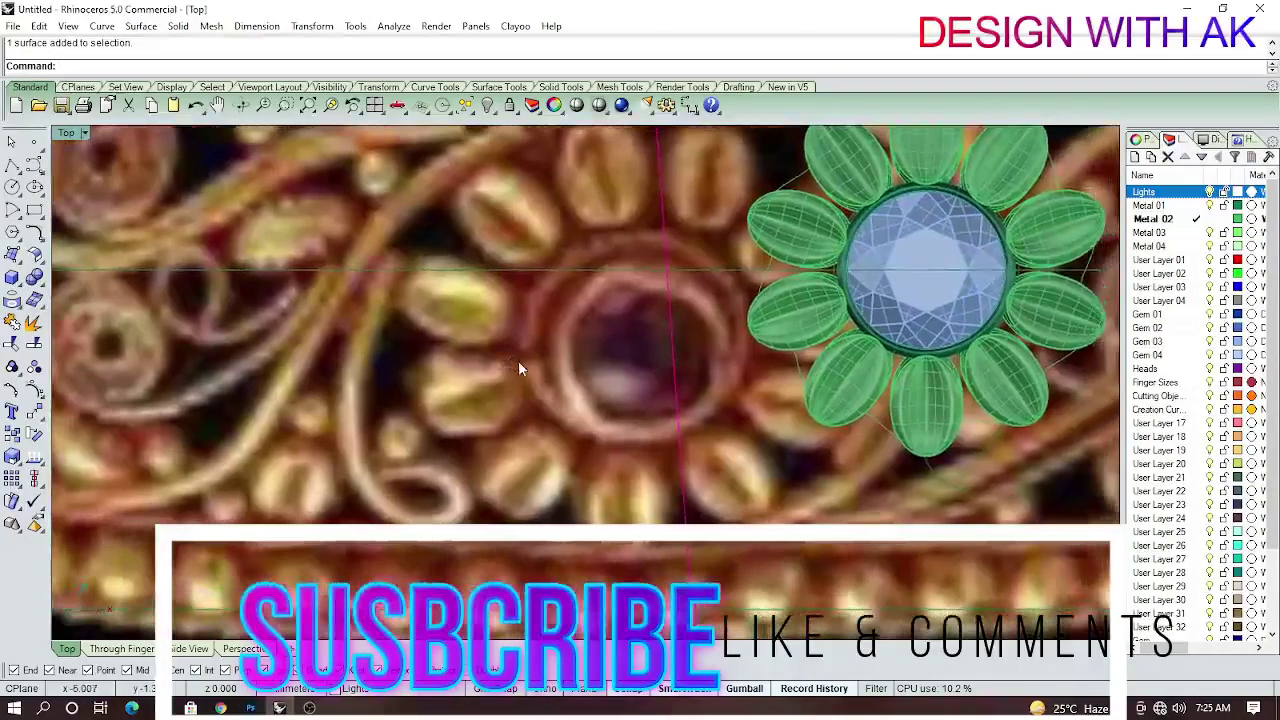
key(Return)
click(518, 360)
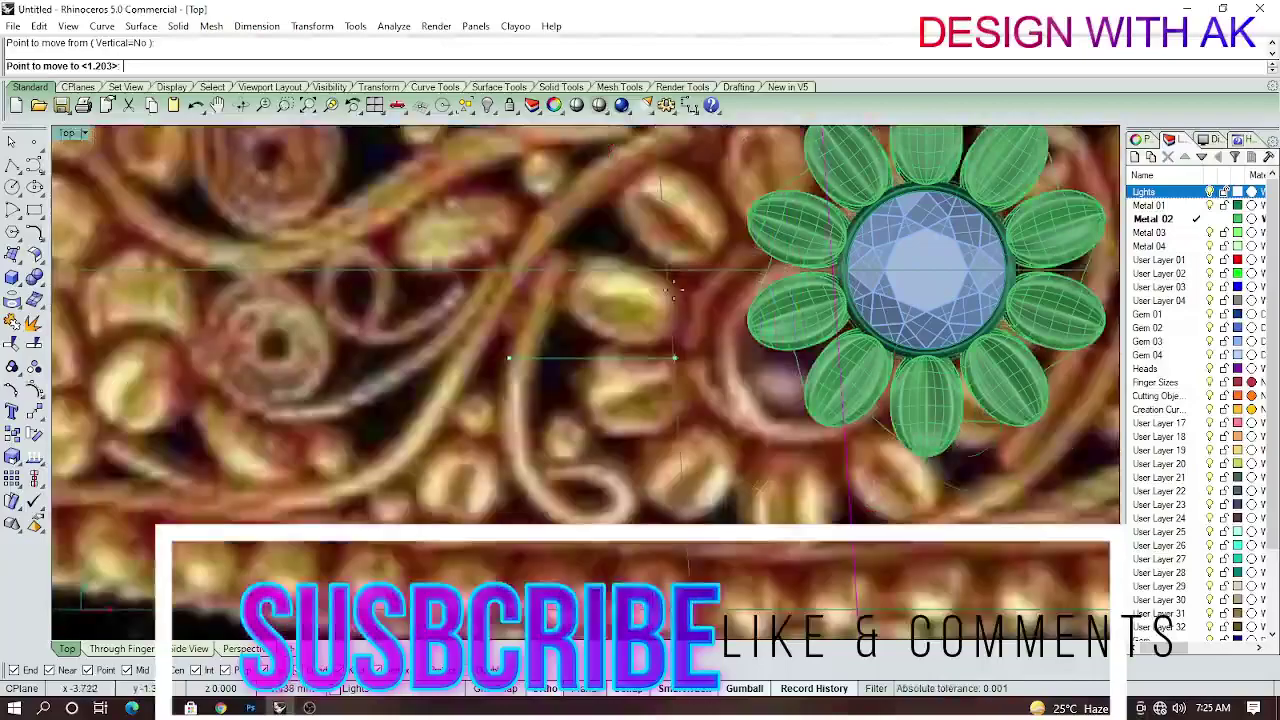
scroll(742, 350, down, 2)
scroll(742, 350, down, 2)
click(770, 388)
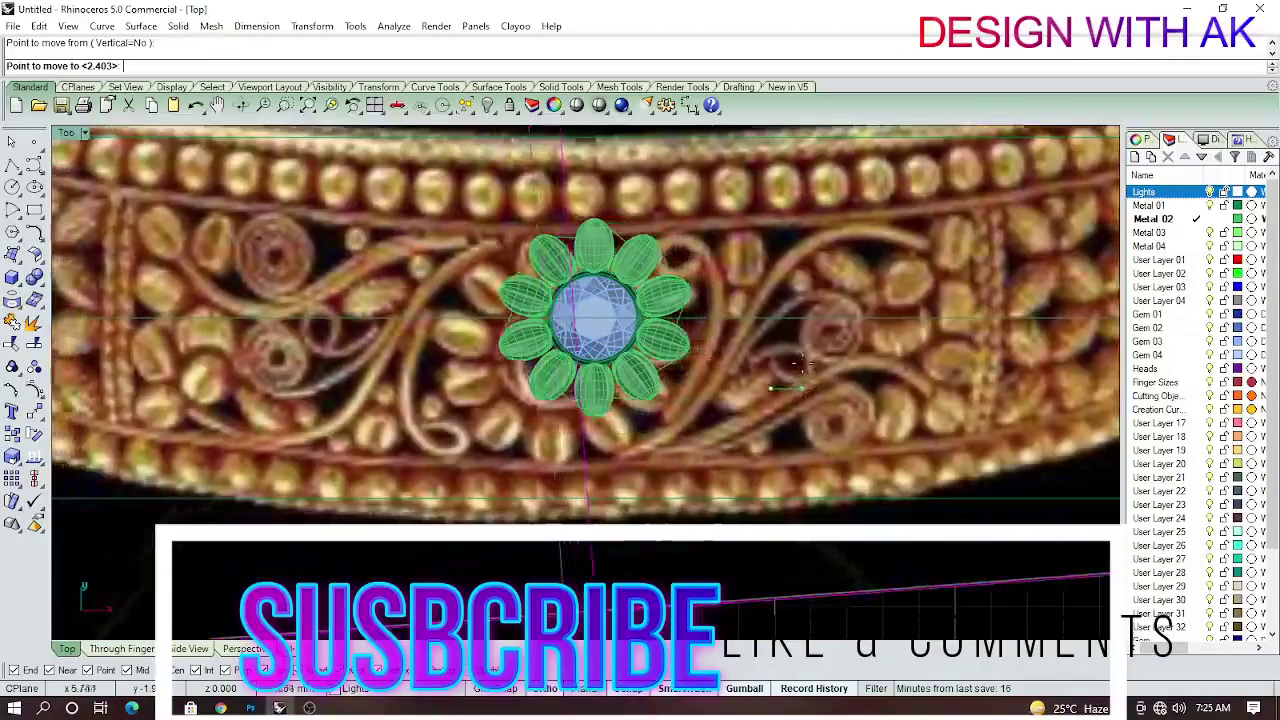
Move the photo again to centre the flower between its scrolls.
key(Return)
scroll(818, 362, down, 3)
scroll(740, 403, up, 3)
scroll(742, 403, up, 2)
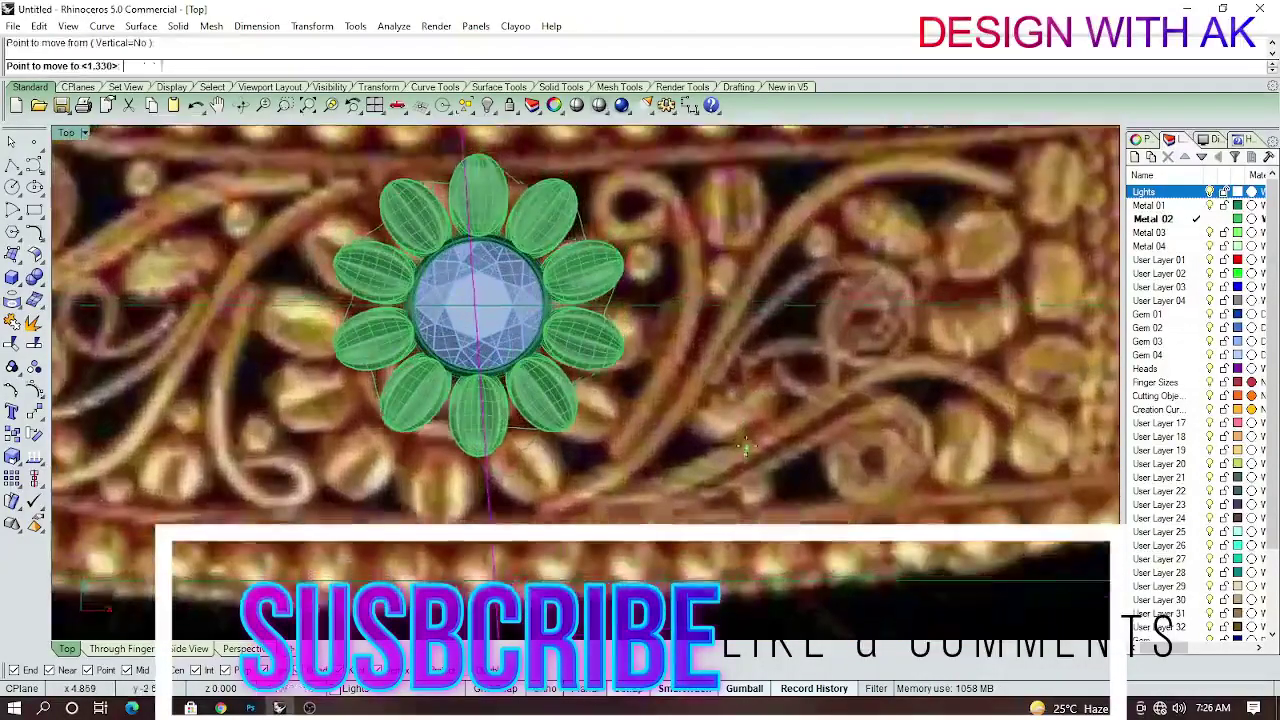
click(745, 455)
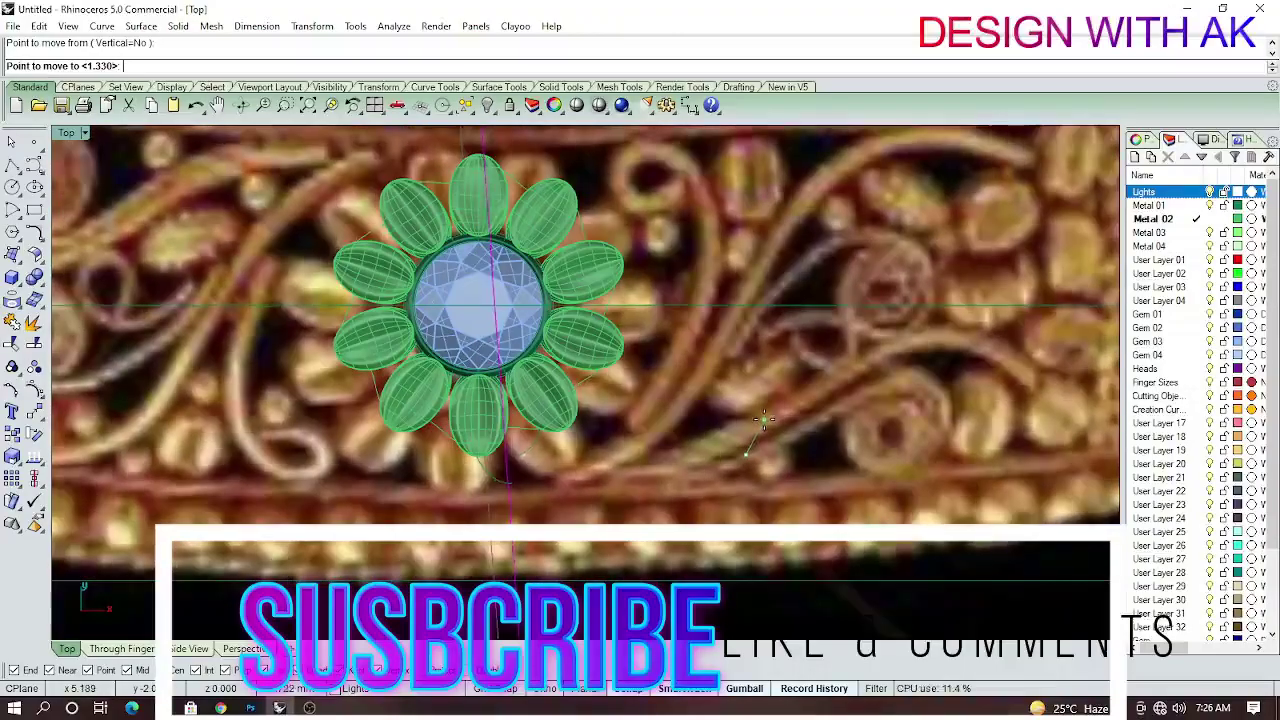
click(763, 420)
scroll(709, 401, down, 2)
scroll(700, 400, down, 2)
scroll(675, 398, up, 1)
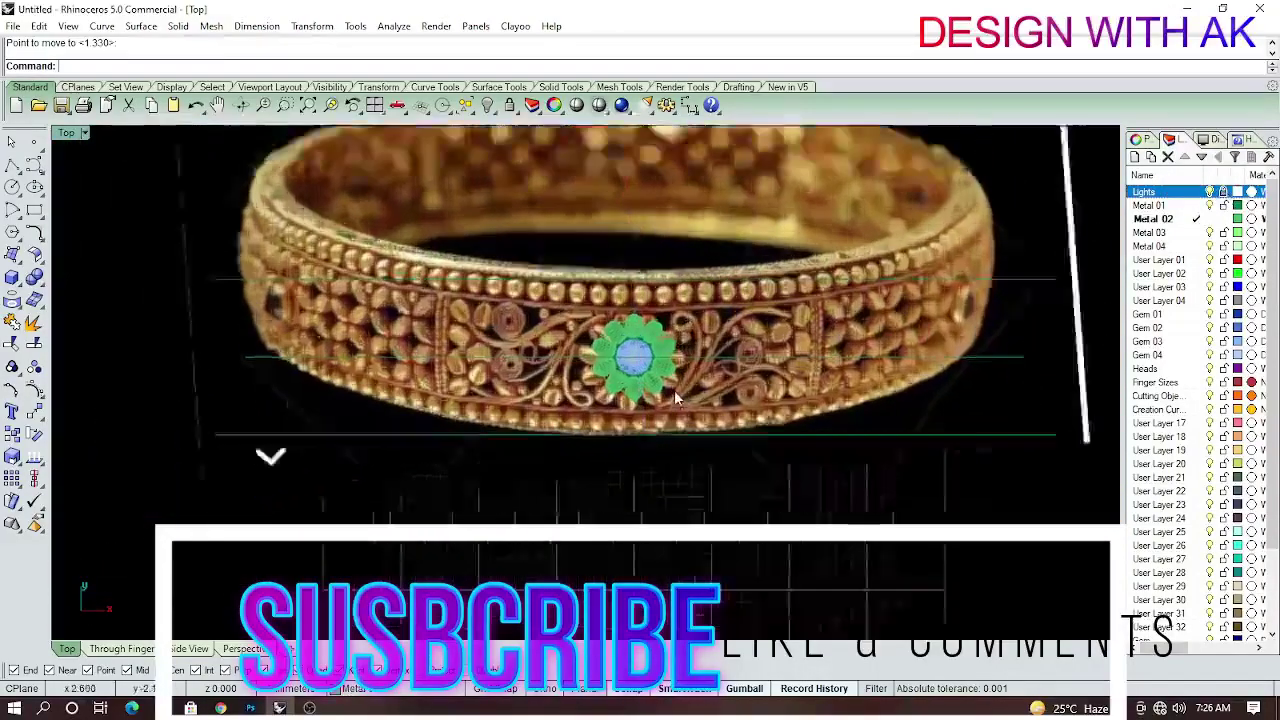
scroll(675, 398, up, 2)
scroll(675, 398, down, 2)
scroll(675, 398, up, 2)
Select the gem, setting and all petals and group them into one flower.
click(670, 400)
scroll(670, 400, up, 1)
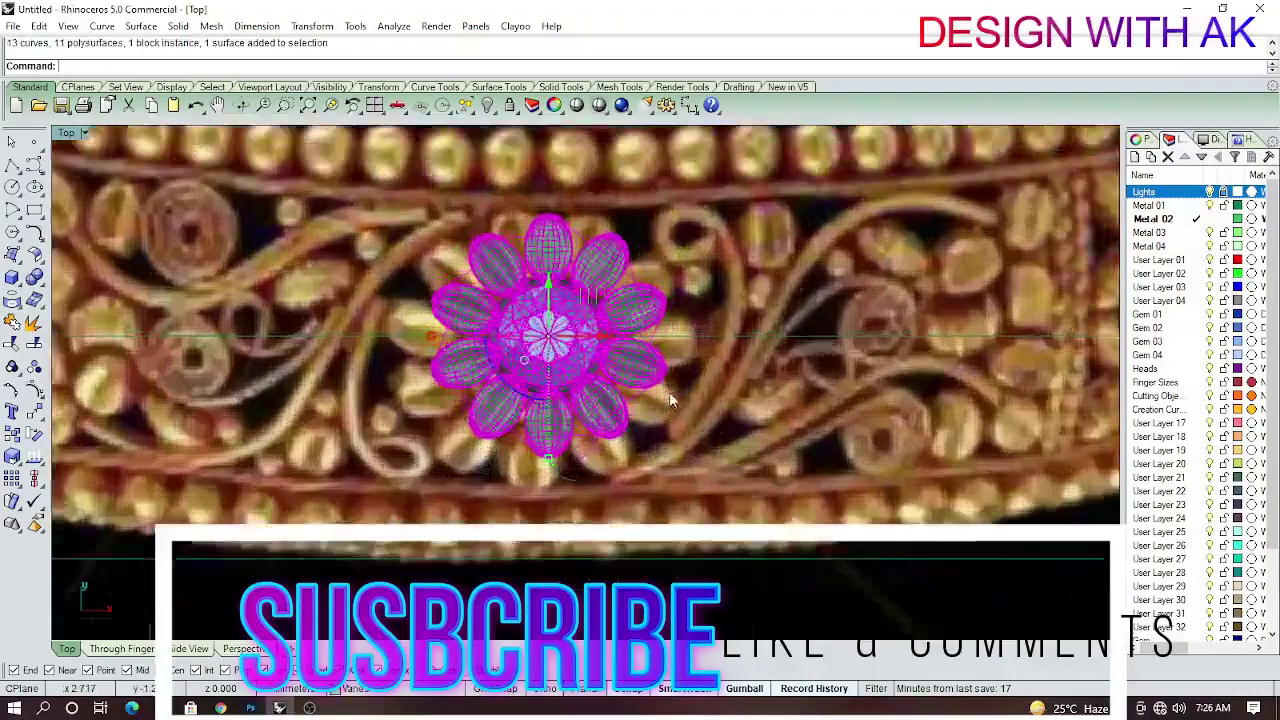
scroll(714, 391, down, 1)
key(ctrl+g)
key(Escape)
scroll(714, 391, down, 2)
scroll(629, 382, up, 1)
scroll(590, 363, up, 1)
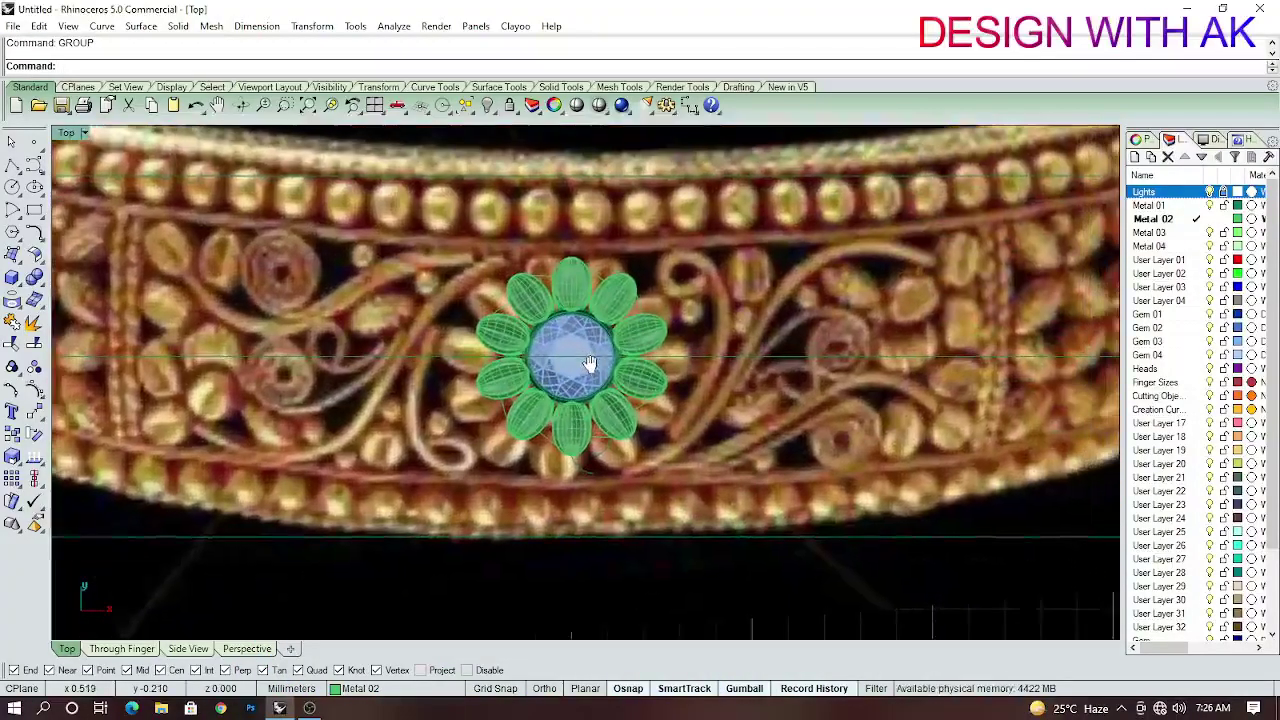
scroll(592, 371, down, 1)
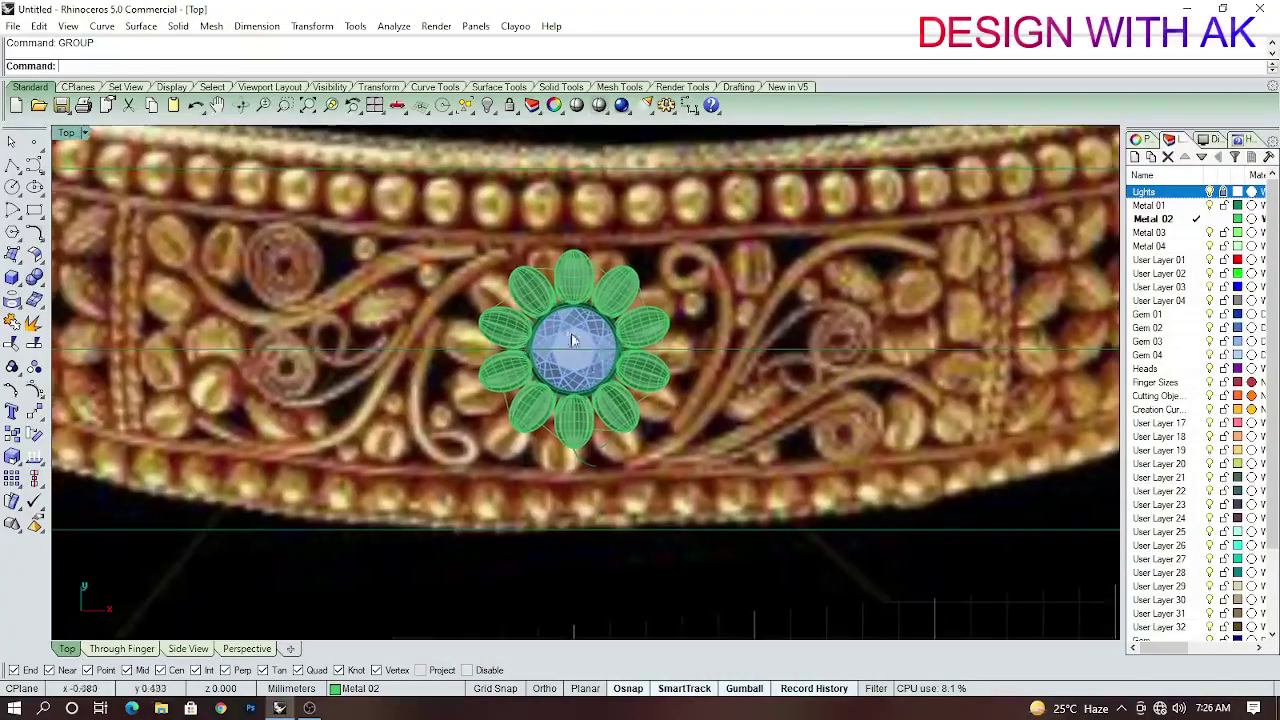
scroll(642, 396, up, 2)
Trace a first three-point curve along the reference scroll and rebuild it.
mouse_move(642, 396)
right_down()
mouse_move(628, 485)
mouse_move(646, 346)
right_up()
scroll(632, 391, up, 1)
scroll(590, 470, up, 2)
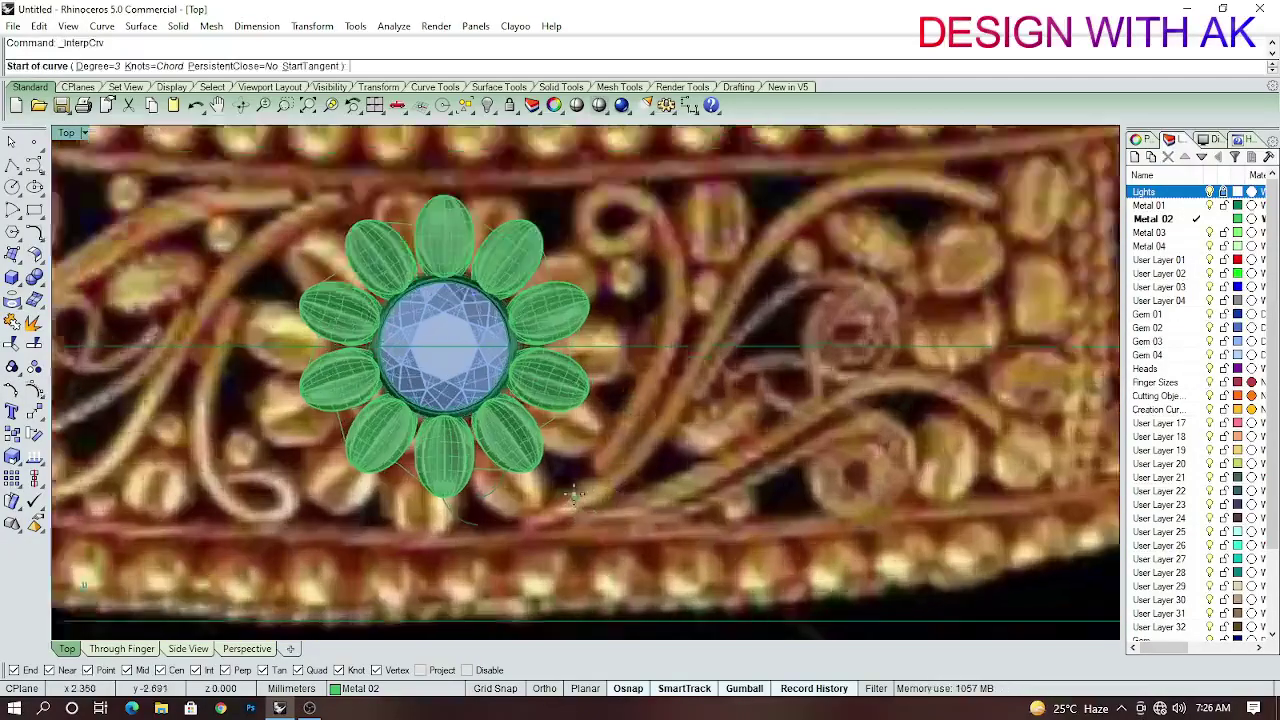
scroll(590, 470, up, 2)
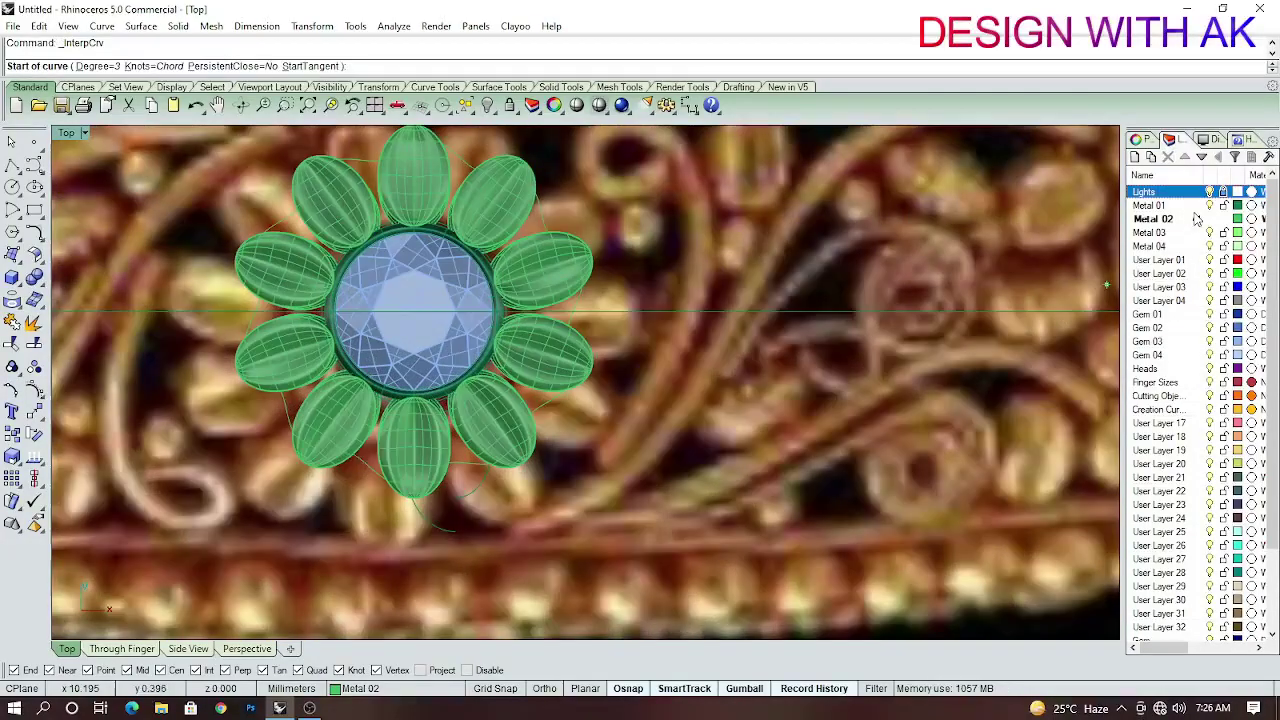
click(558, 450)
right_drag(558, 450, 528, 562)
click(590, 551)
click(653, 457)
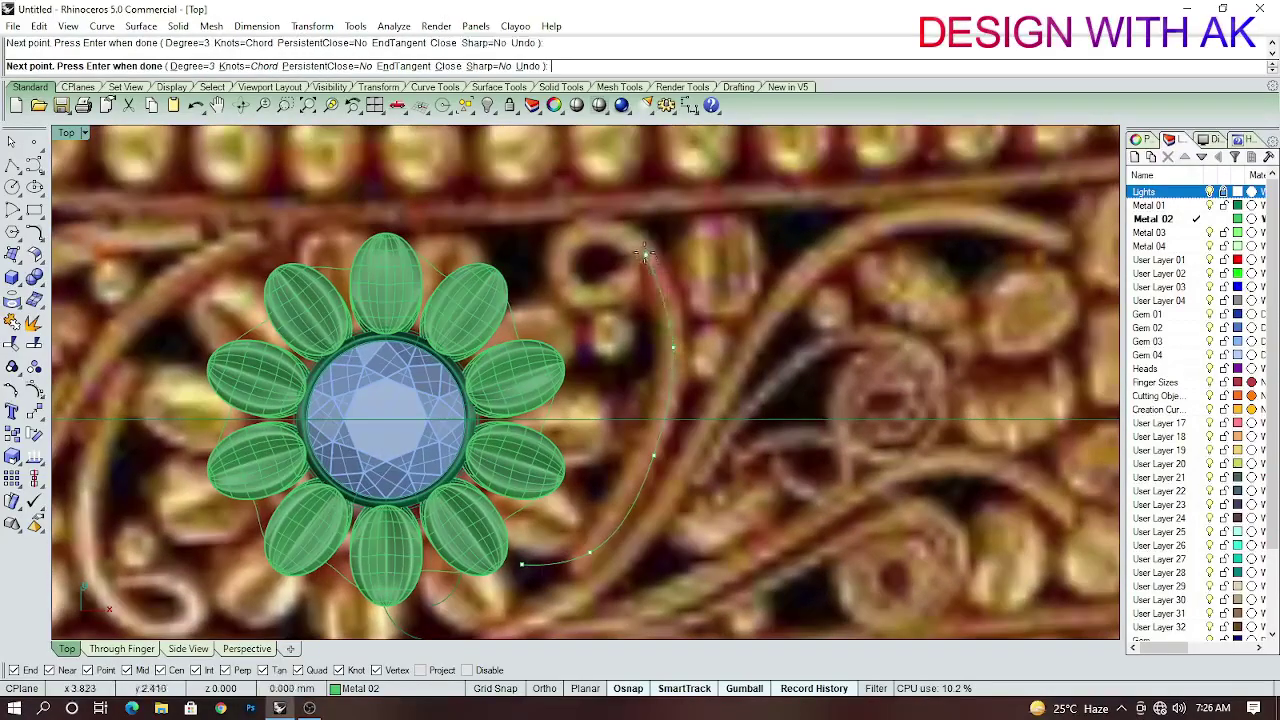
key(Return)
right_drag(651, 354, 675, 328)
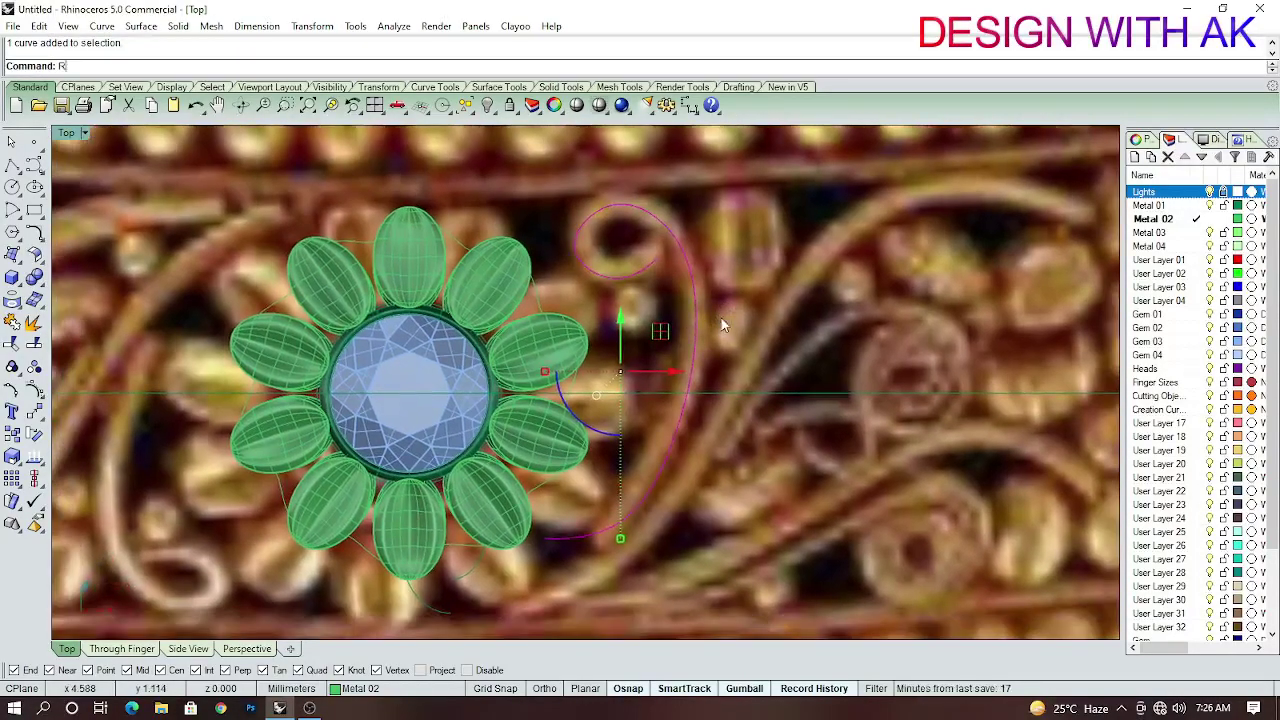
key(Return)
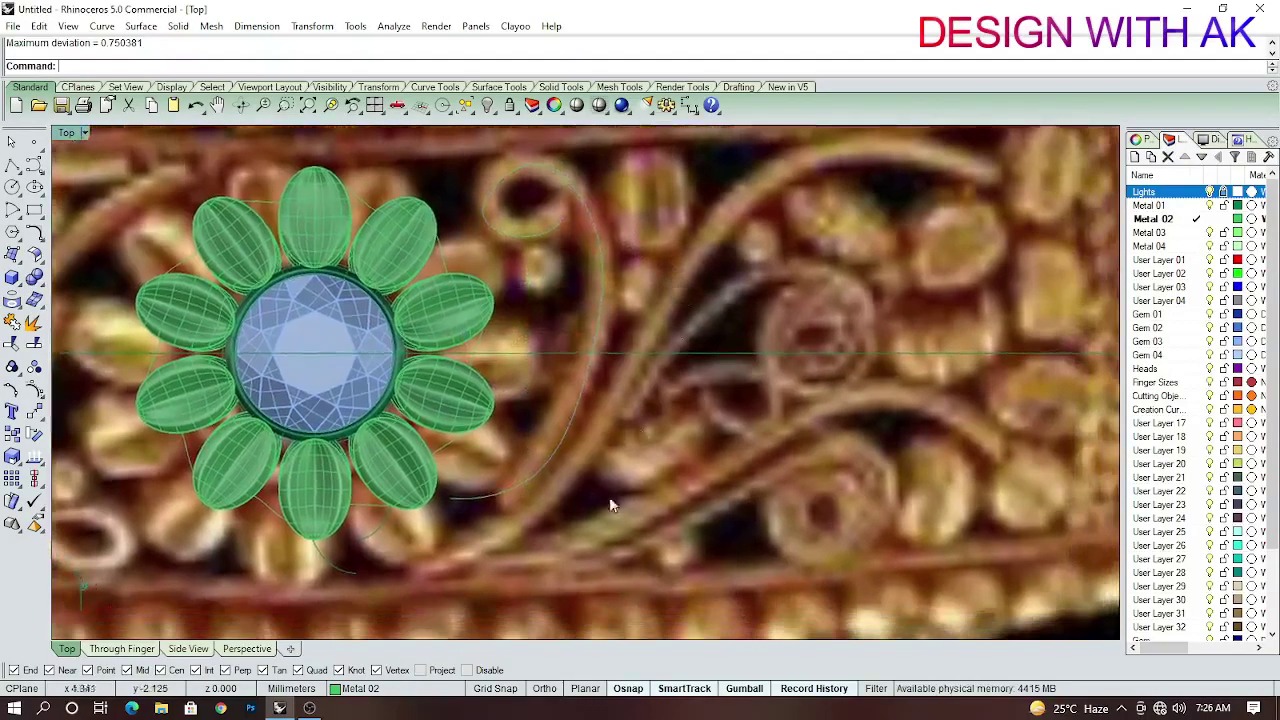
Trace a second curve with four points along the next photo scroll.
right_drag(657, 595, 577, 525)
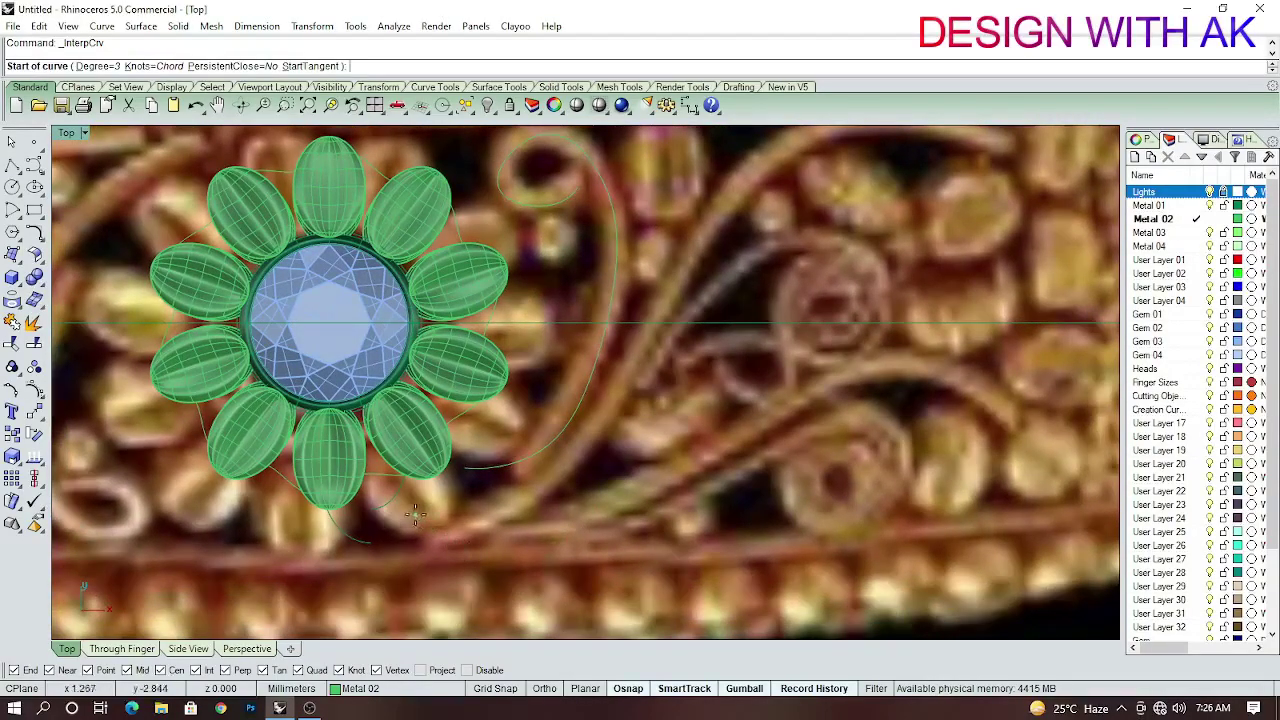
click(420, 494)
right_drag(440, 480, 396, 631)
click(588, 536)
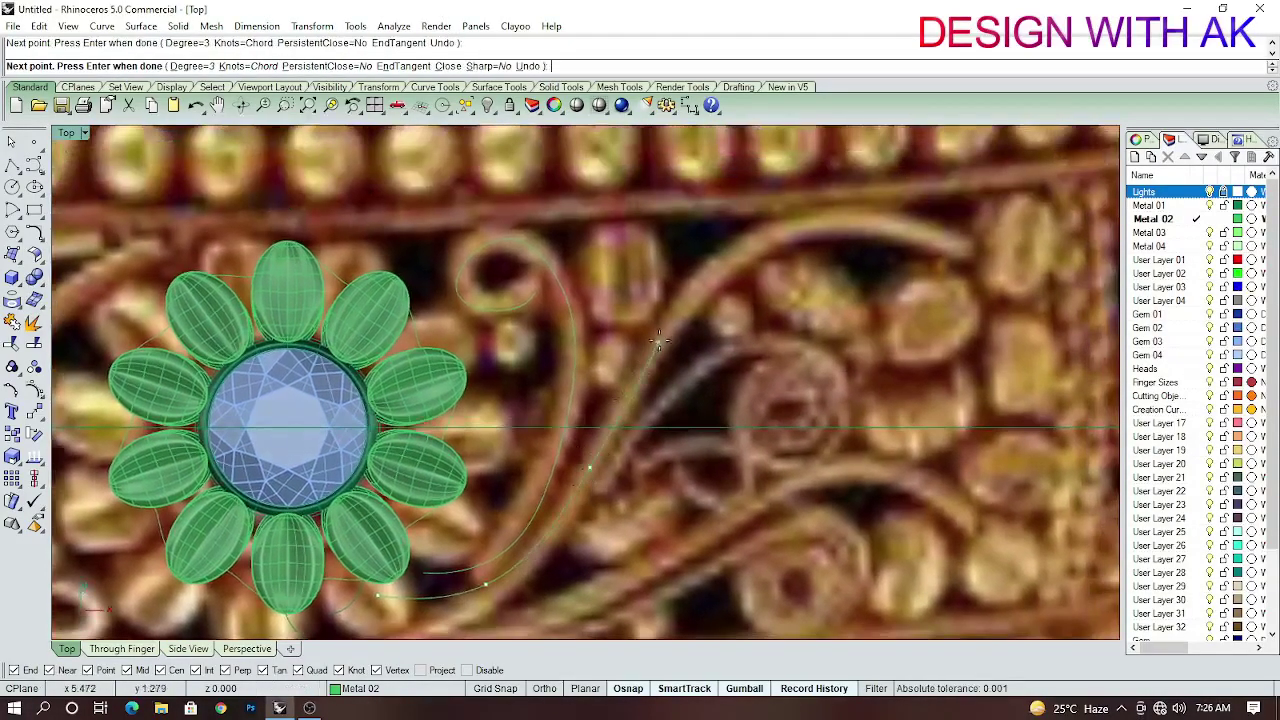
click(659, 404)
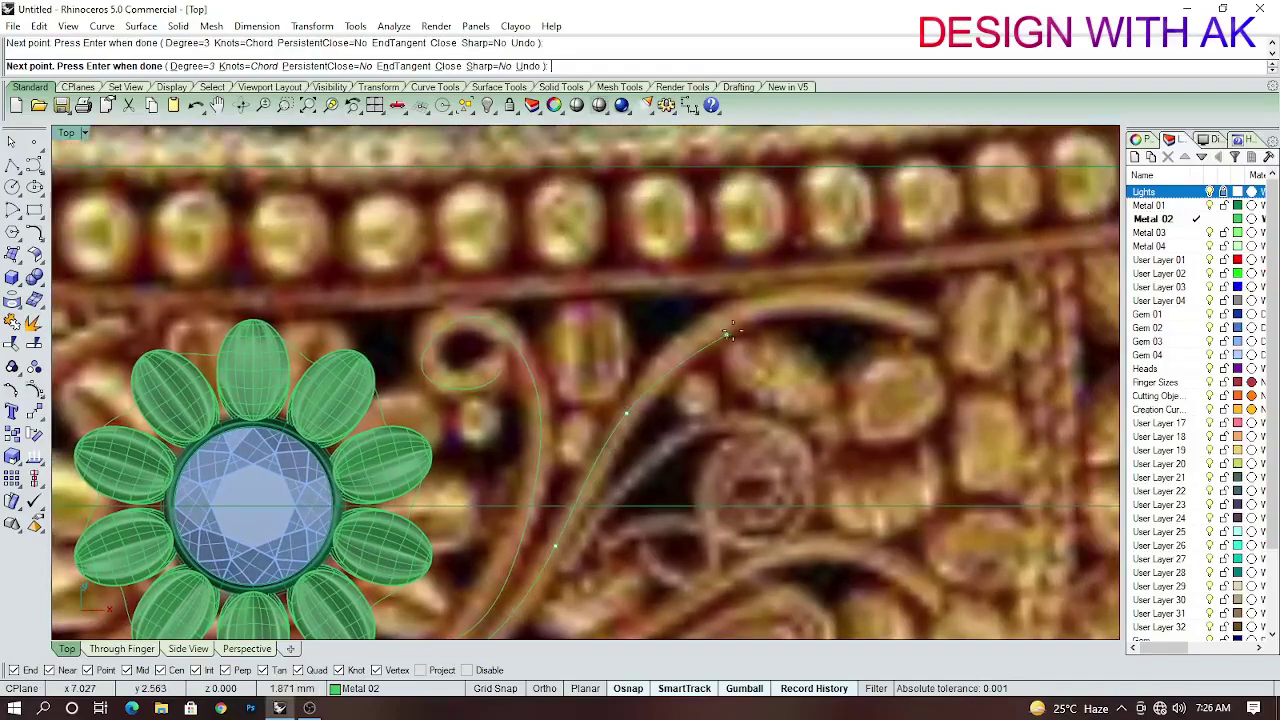
click(940, 335)
scroll(900, 340, down, 3)
scroll(717, 385, up, 1)
scroll(682, 372, up, 1)
scroll(620, 392, up, 1)
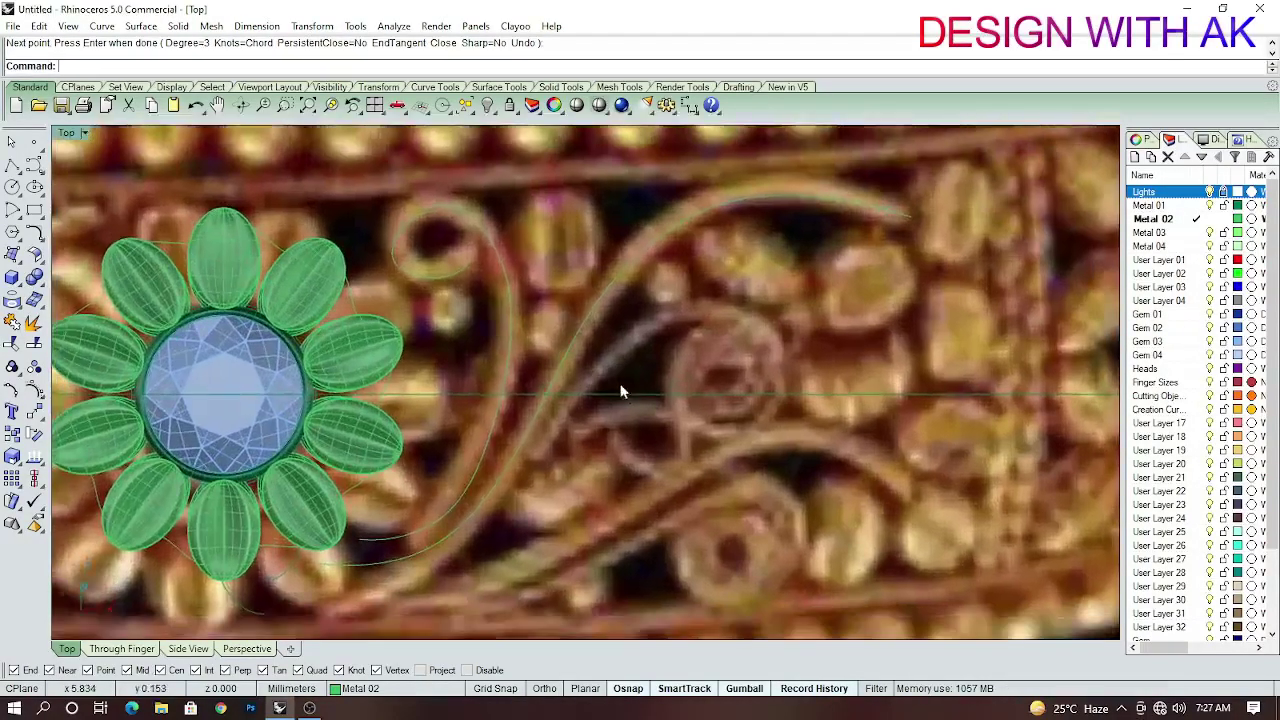
Draw a curve up the ornament stem and select it.
key(Return)
scroll(600, 440, up, 1)
click(514, 474)
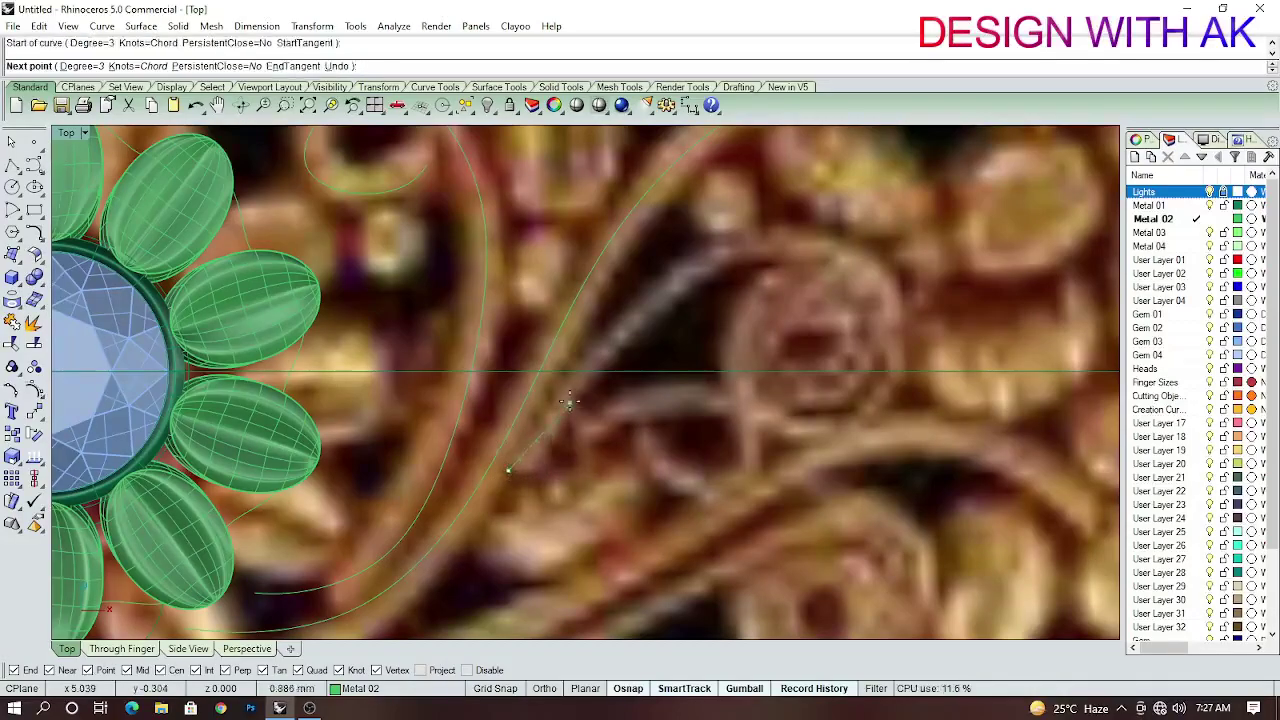
right_drag(560, 430, 524, 502)
click(530, 472)
click(613, 379)
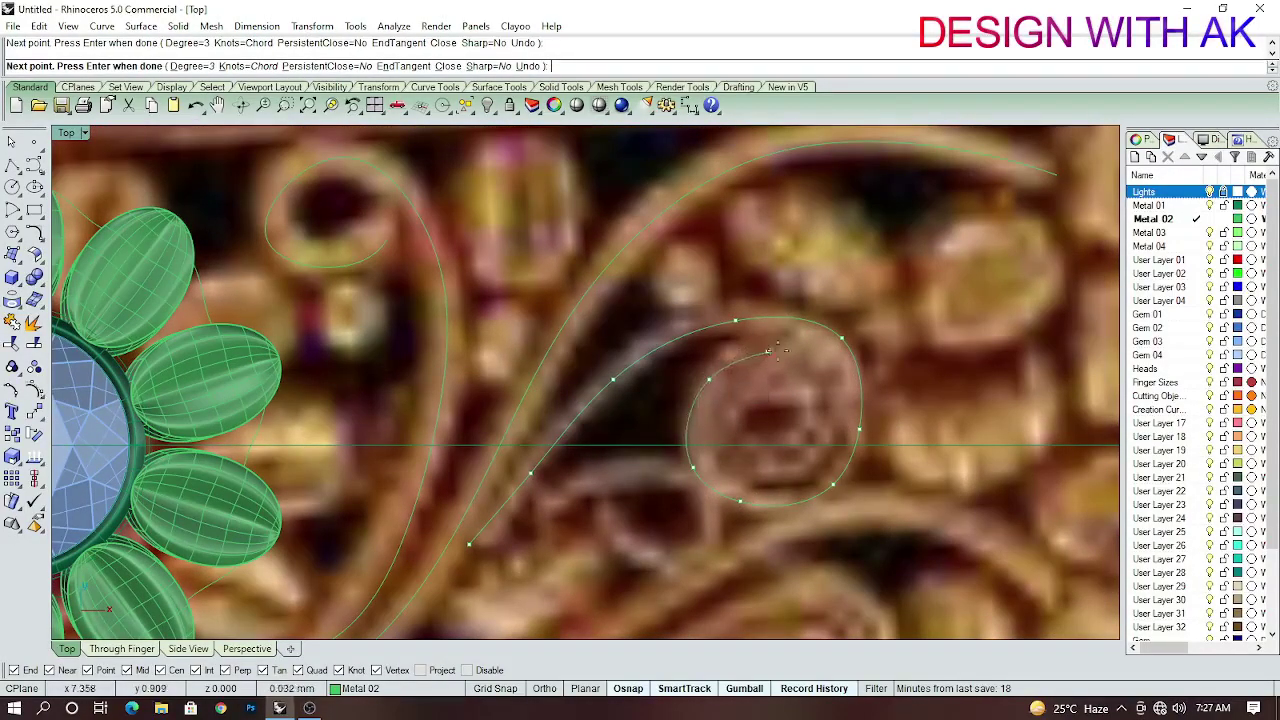
key(Return)
click(820, 431)
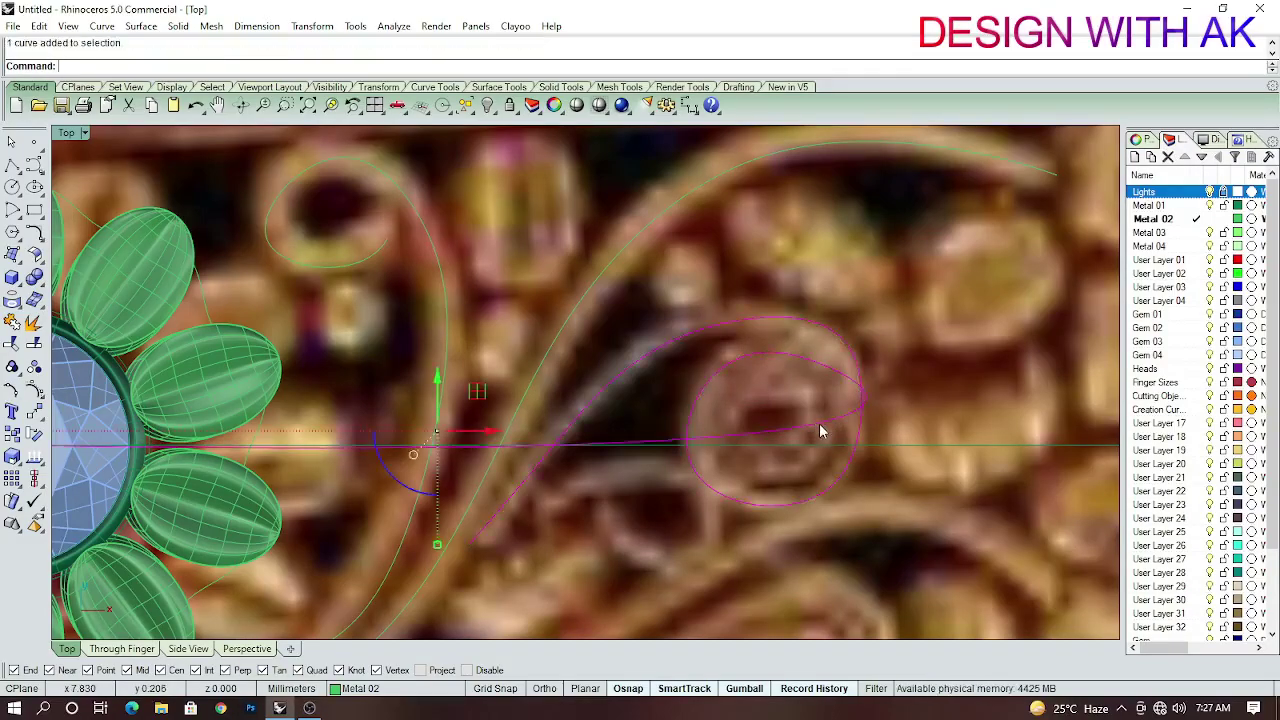
right_drag(820, 431, 816, 439)
text(O)
Draw a curve from the stem's lower end winding inward into a spiral around the round scroll.
click(477, 546)
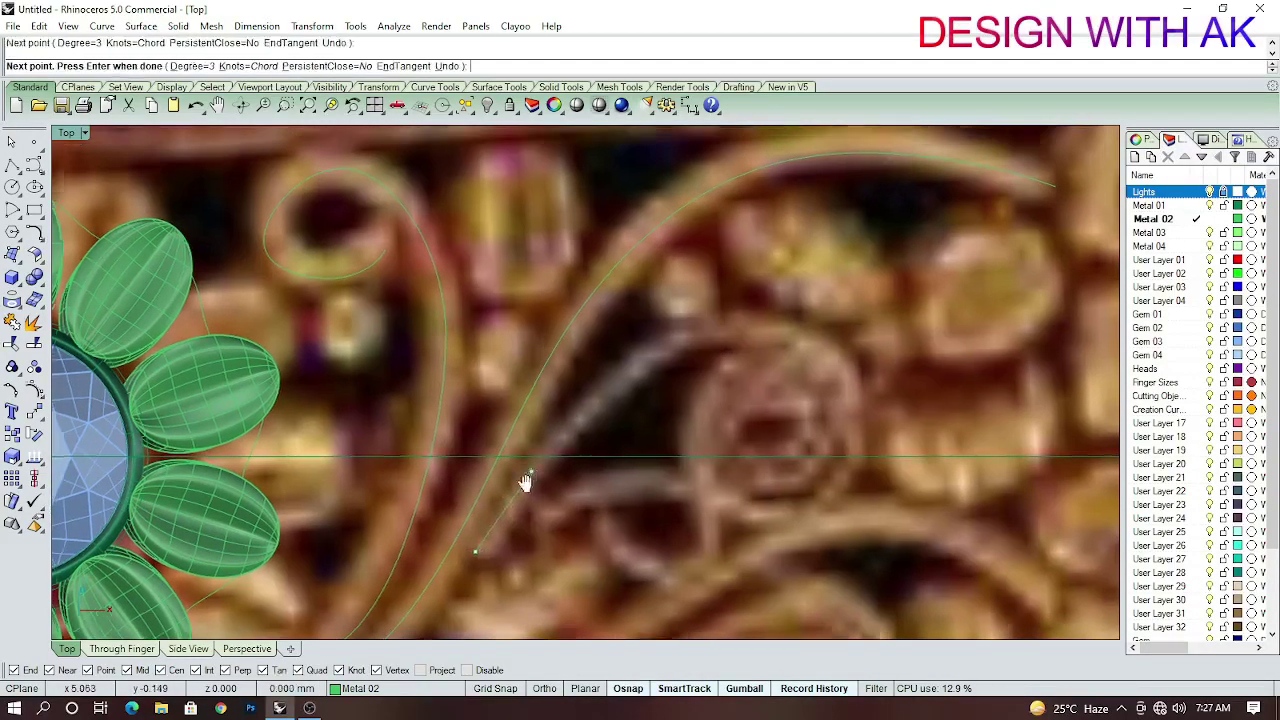
right_drag(523, 486, 513, 508)
click(521, 493)
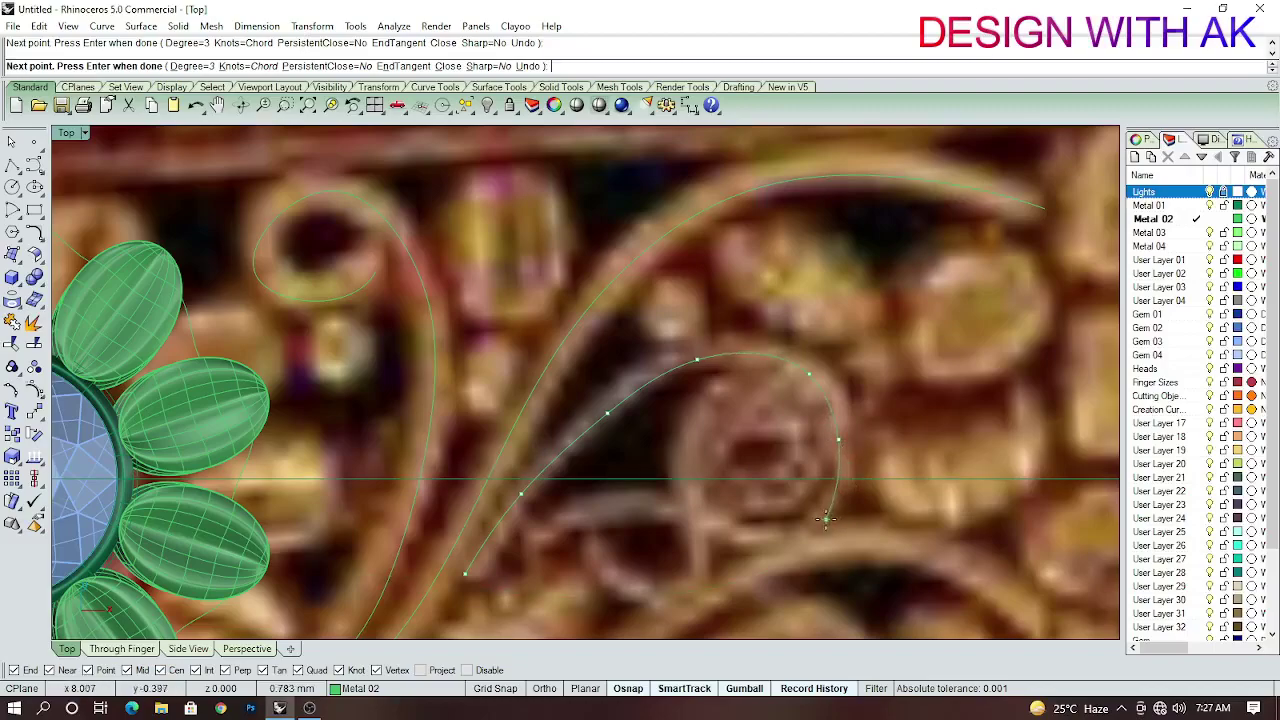
click(811, 404)
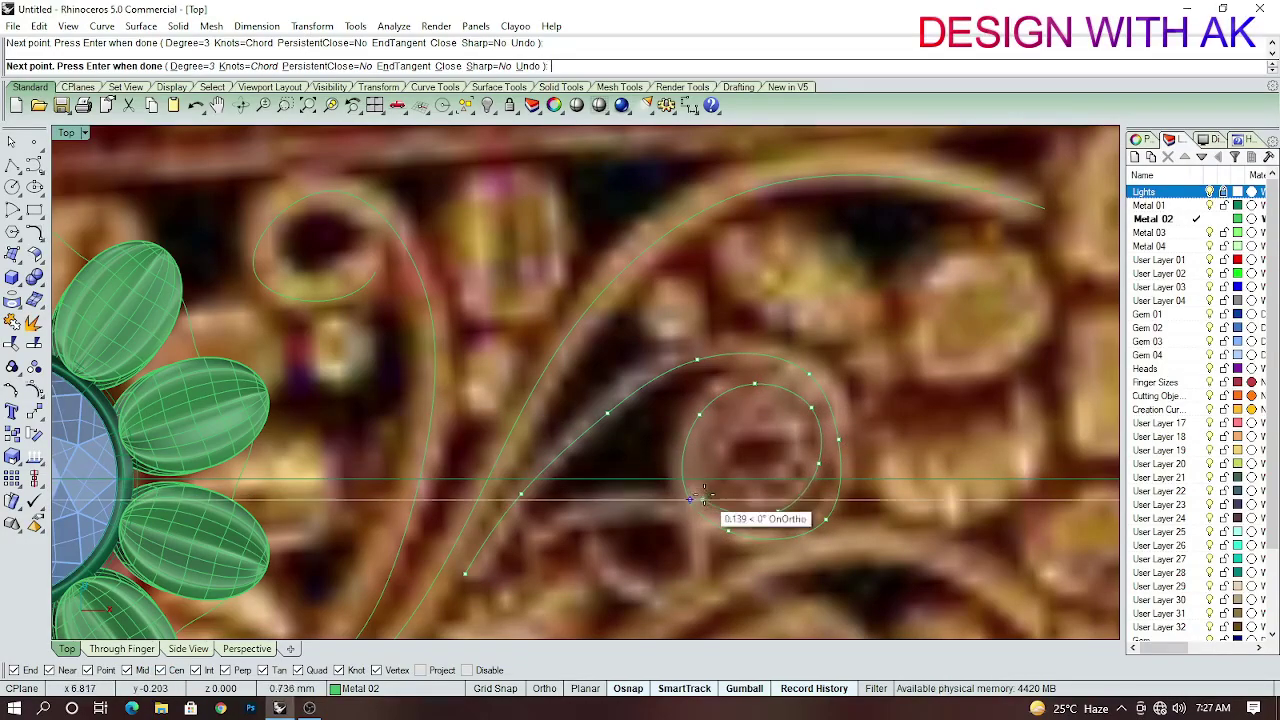
scroll(710, 492, up, 5)
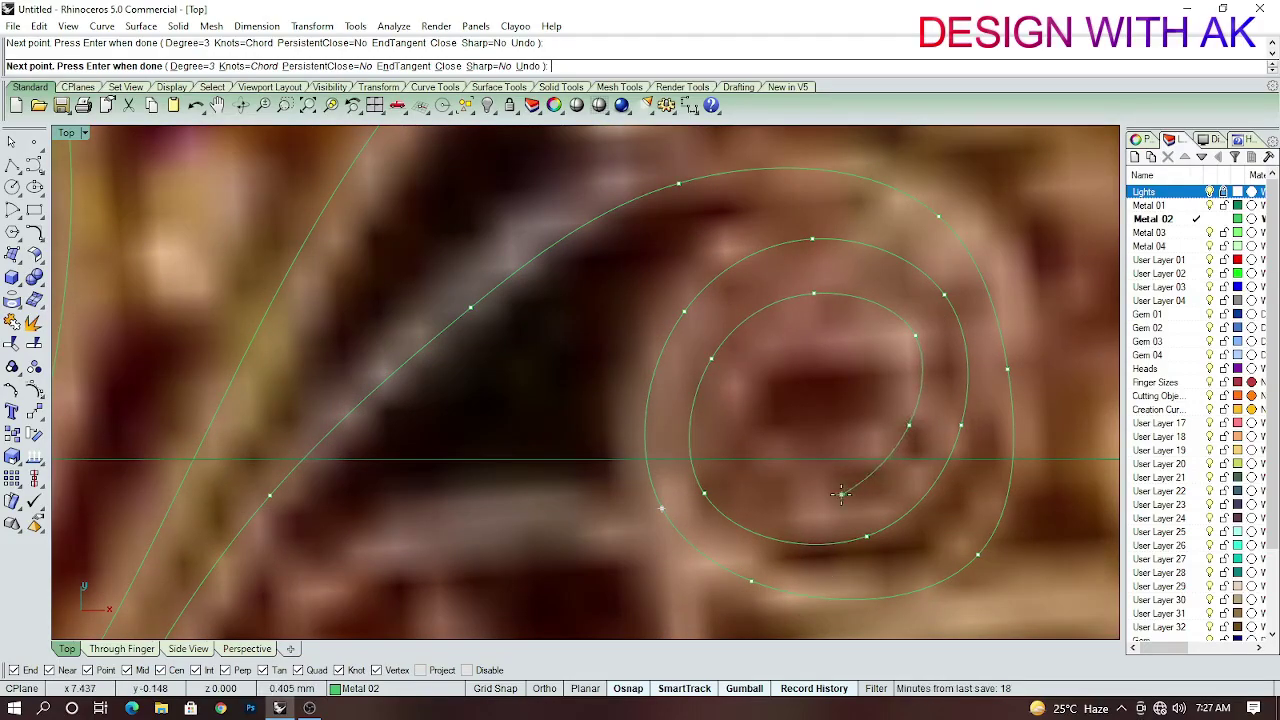
click(841, 493)
click(721, 435)
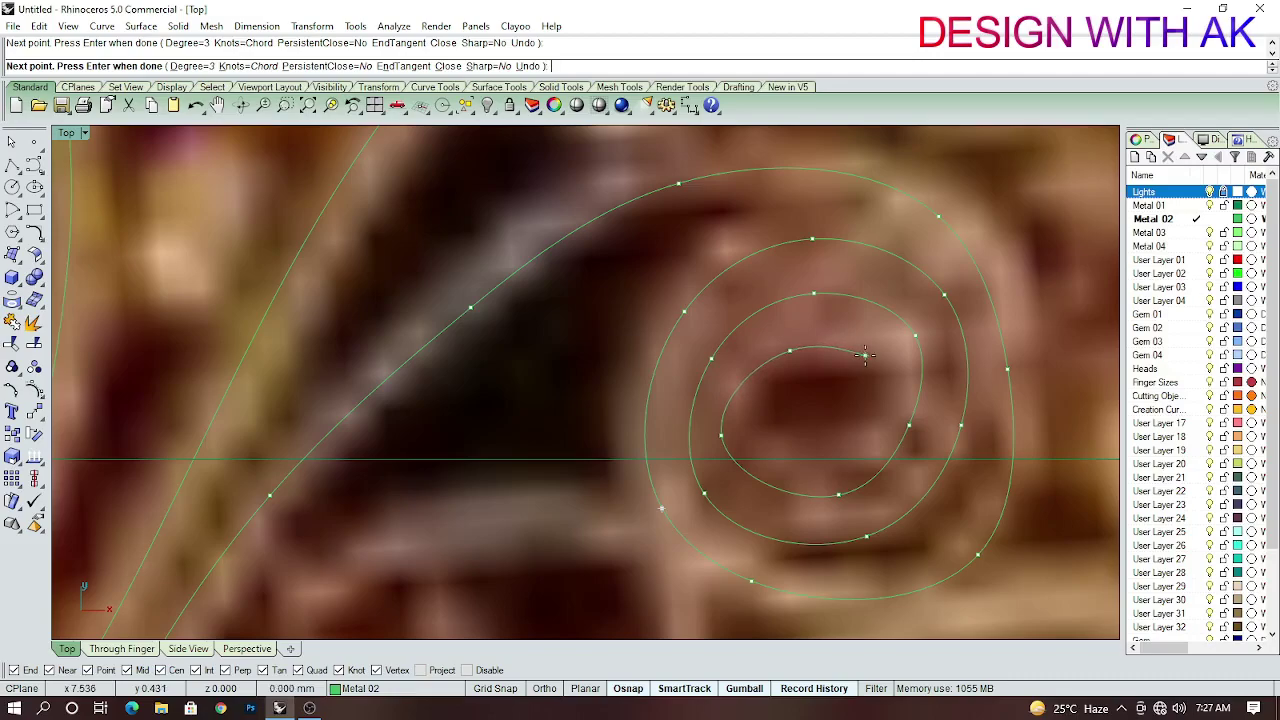
drag(764, 381, 767, 424)
scroll(767, 424, up, 2)
key(F10)
scroll(716, 437, down, 1)
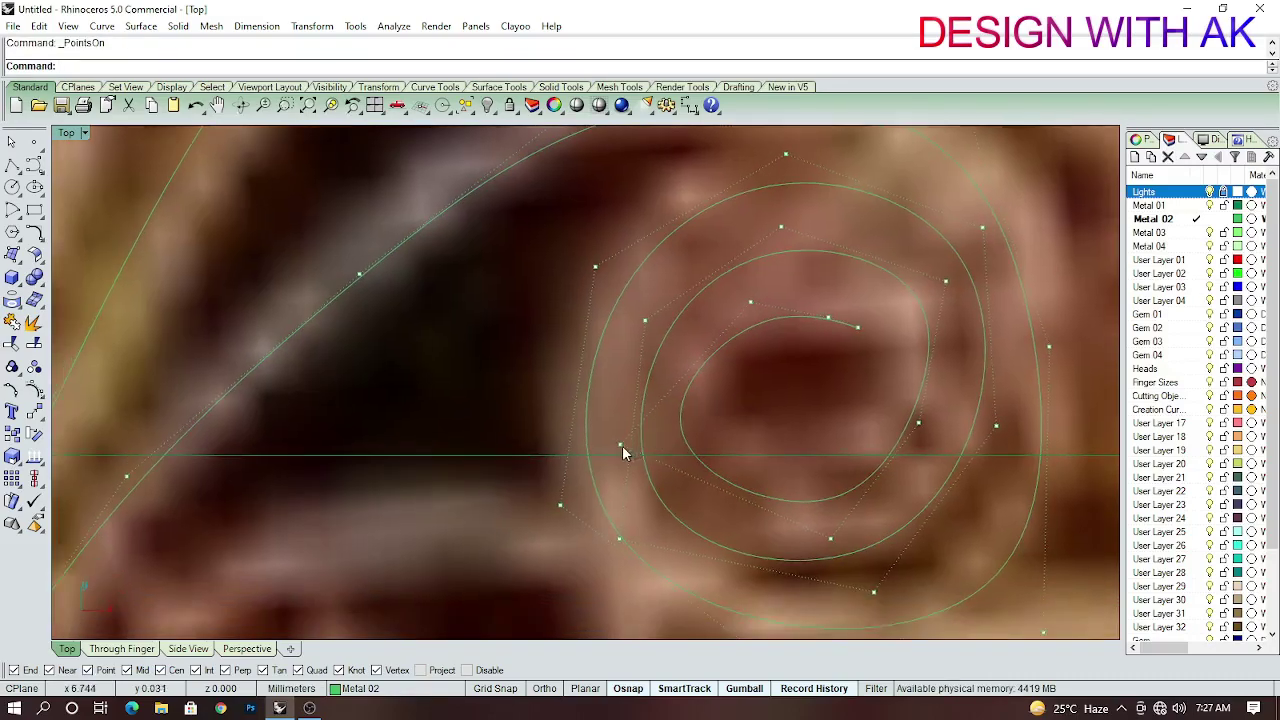
Drag the spiral's inner end point down-right to reshape its curl.
click(625, 444)
scroll(740, 437, up, 2)
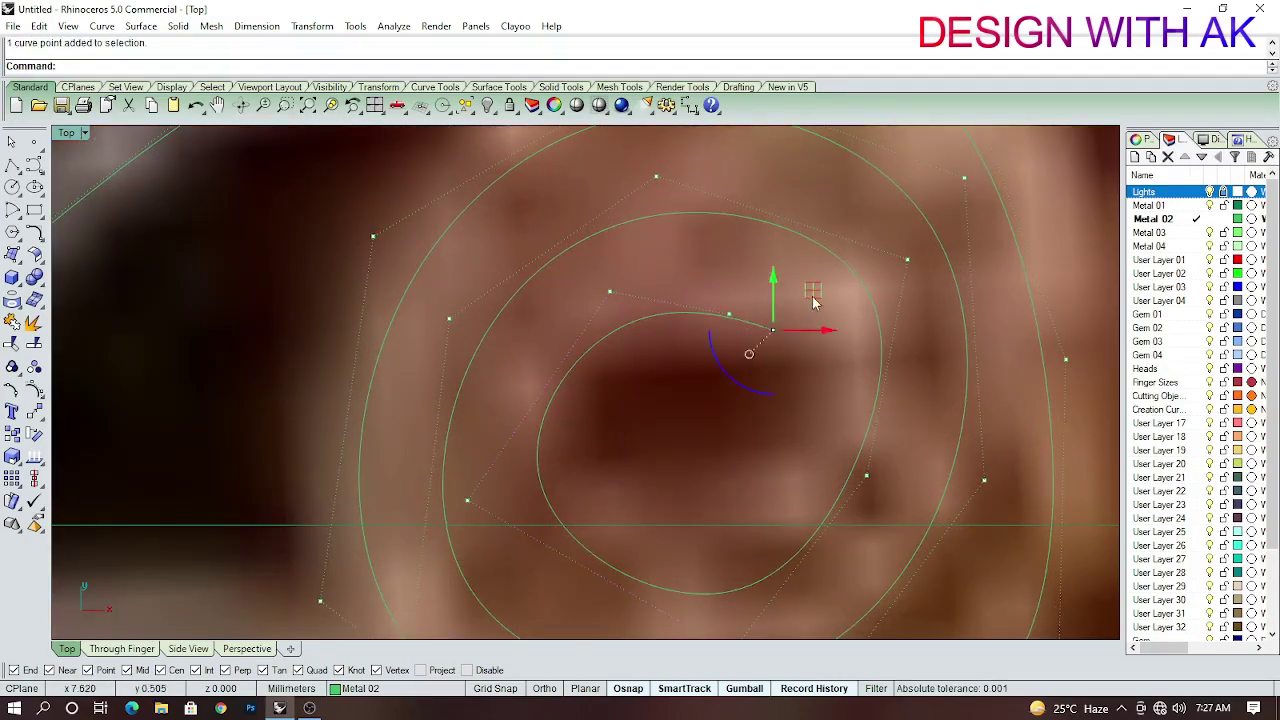
drag(813, 302, 748, 337)
drag(772, 293, 806, 237)
scroll(714, 343, down, 2)
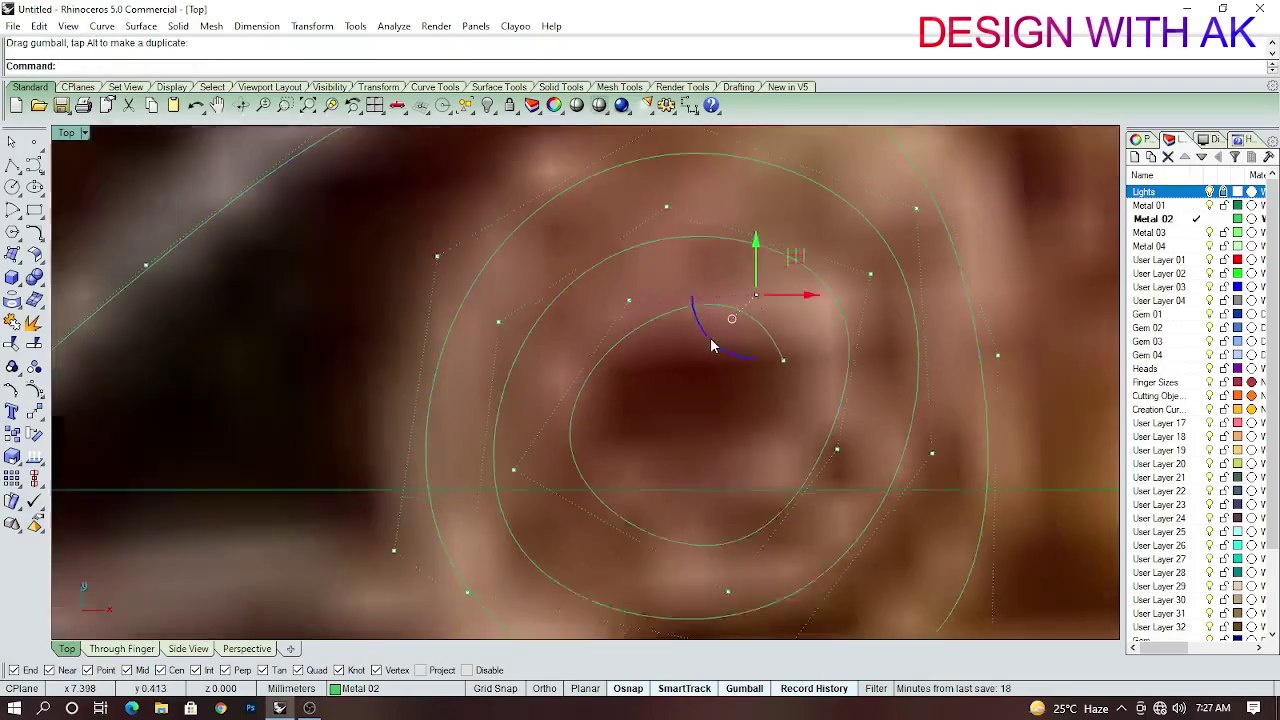
scroll(677, 287, up, 1)
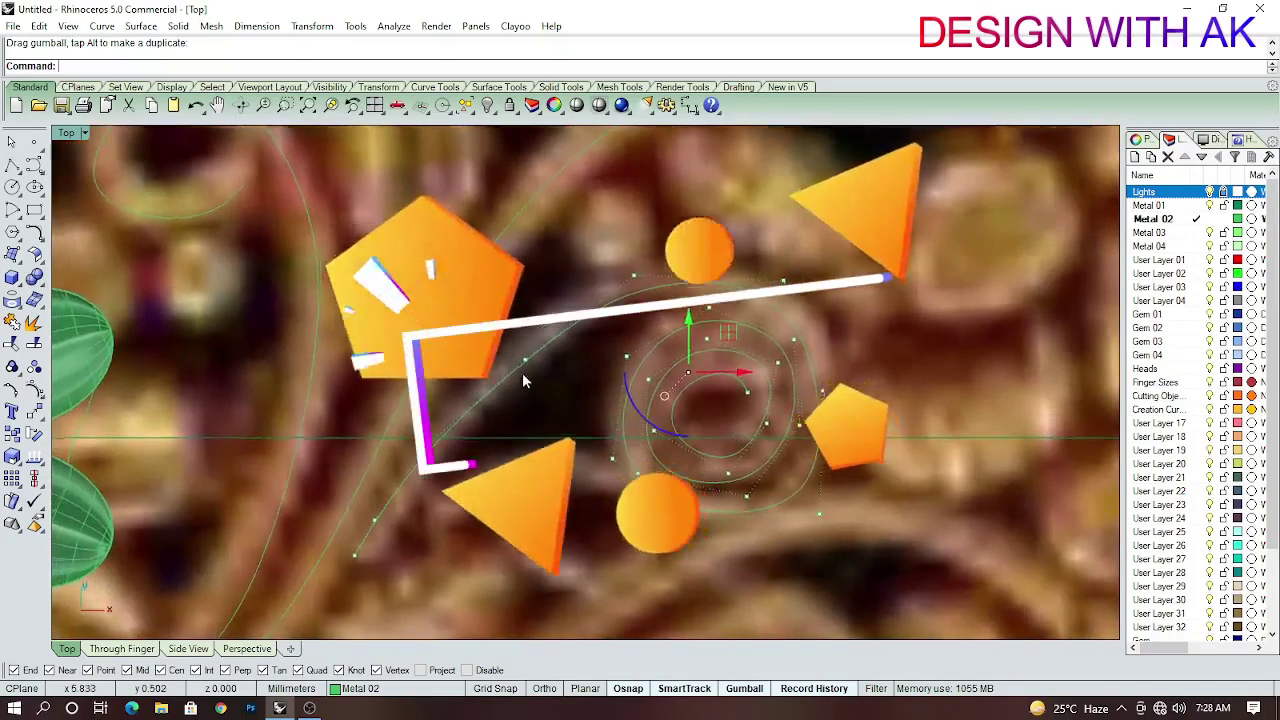
mouse_move(677, 287)
right_down()
mouse_move(579, 340)
mouse_move(640, 280)
right_up()
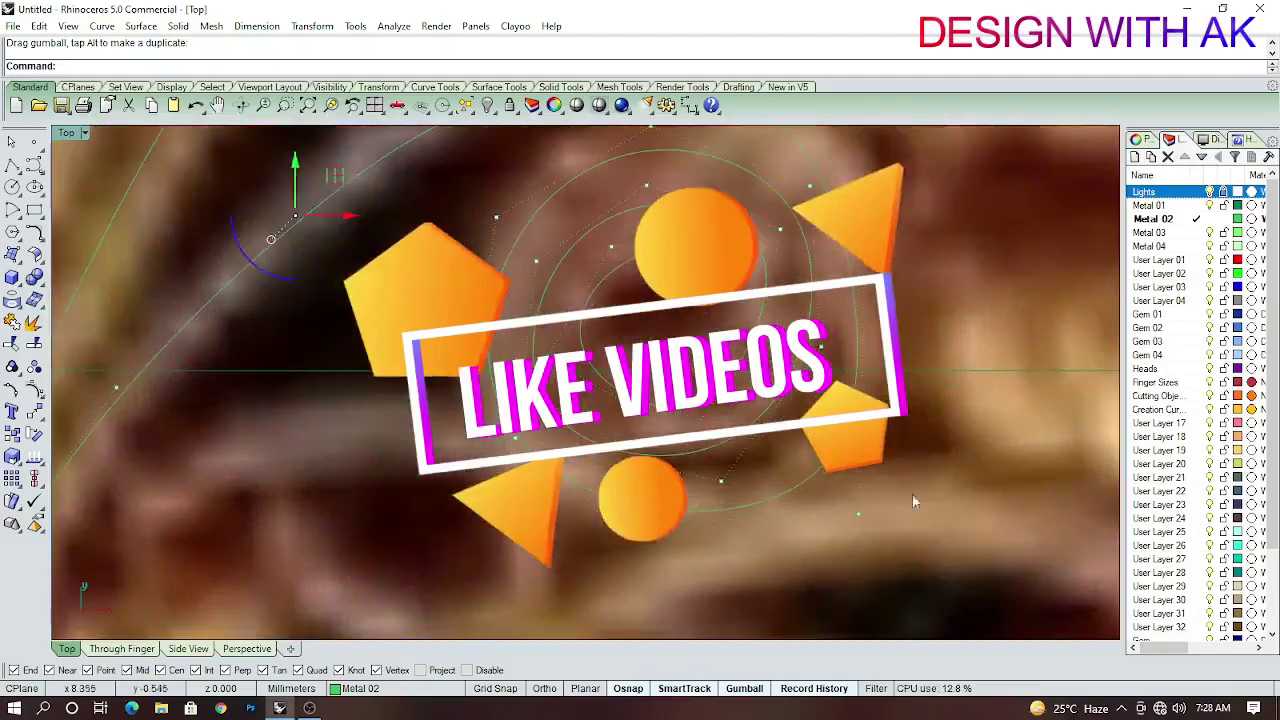
Rebuild the whole stem-and-spiral curve into a smoother curve.
click(862, 490)
click(800, 478)
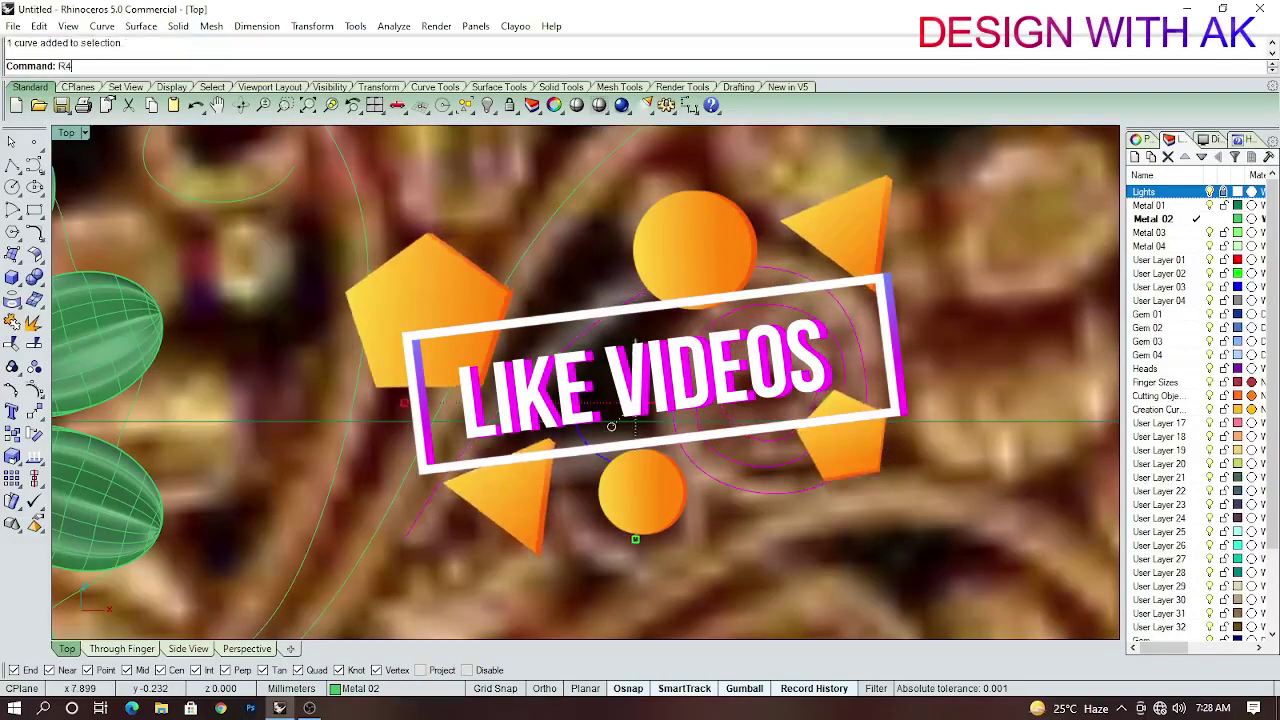
key(Return)
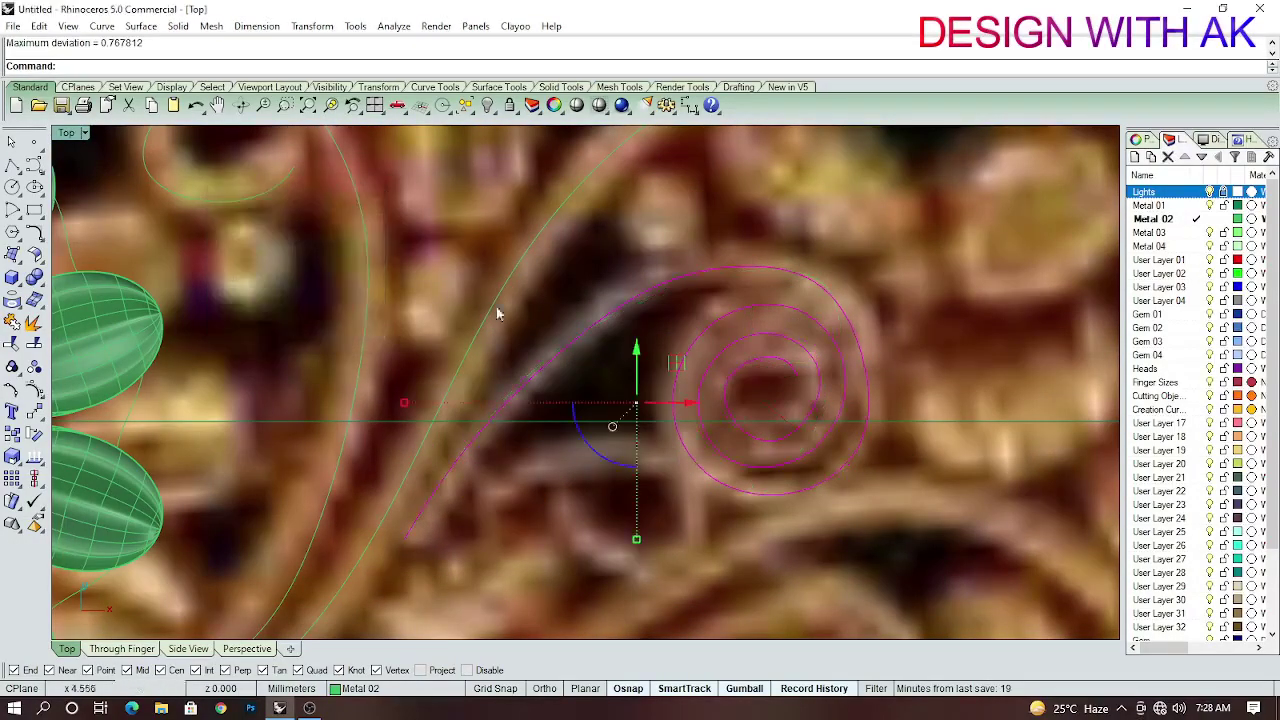
scroll(901, 330, down, 5)
scroll(602, 495, up, 1)
scroll(602, 487, down, 1)
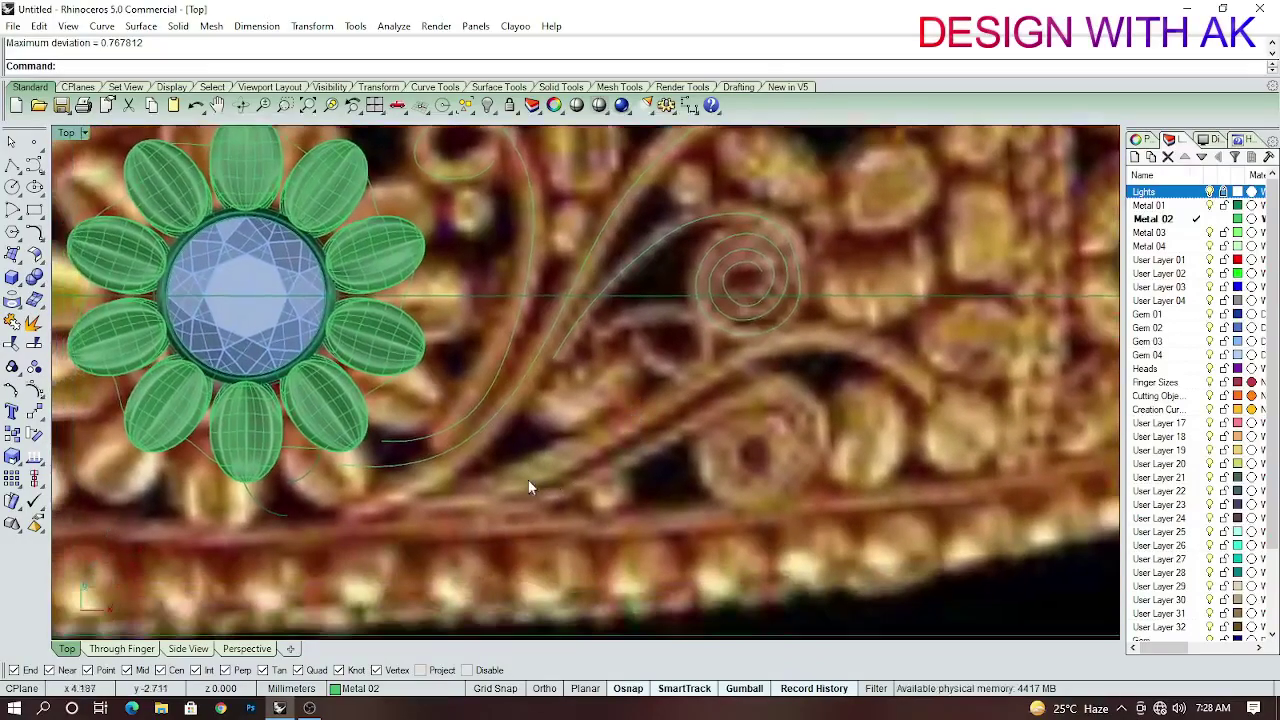
scroll(528, 479, up, 2)
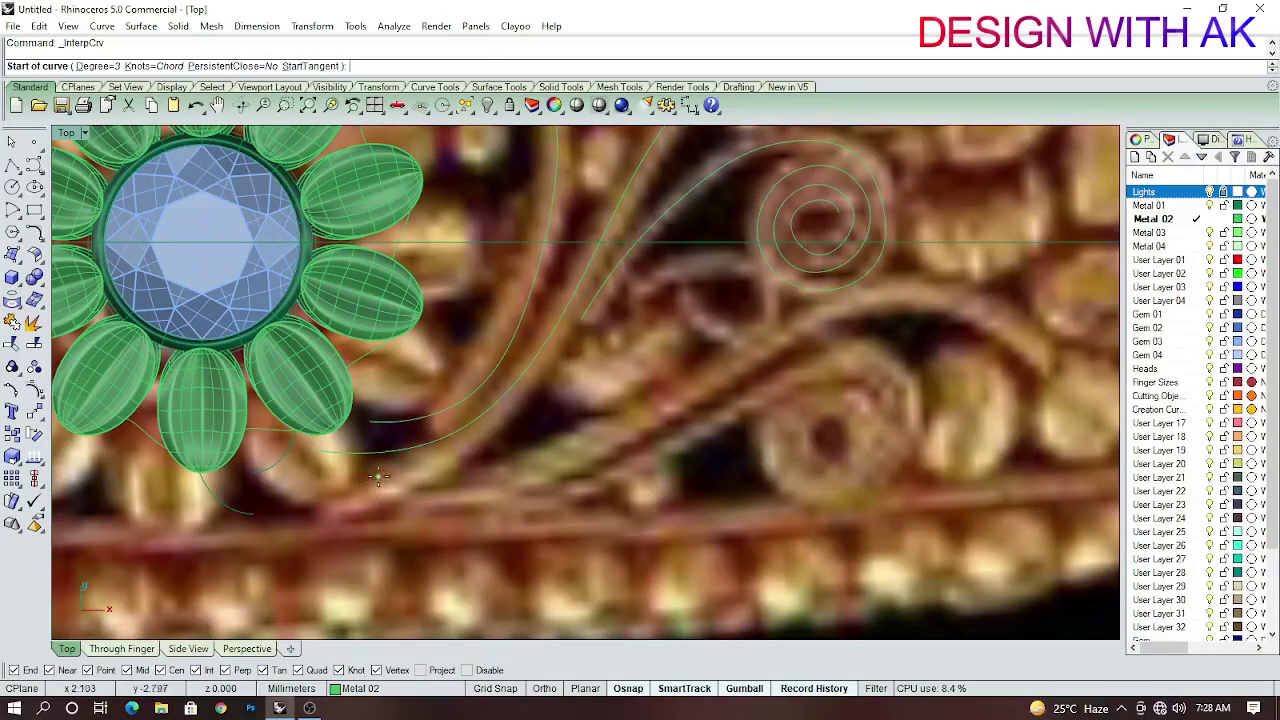
Draw a three-point arching curve along the lower ornament.
click(378, 476)
click(513, 448)
click(680, 418)
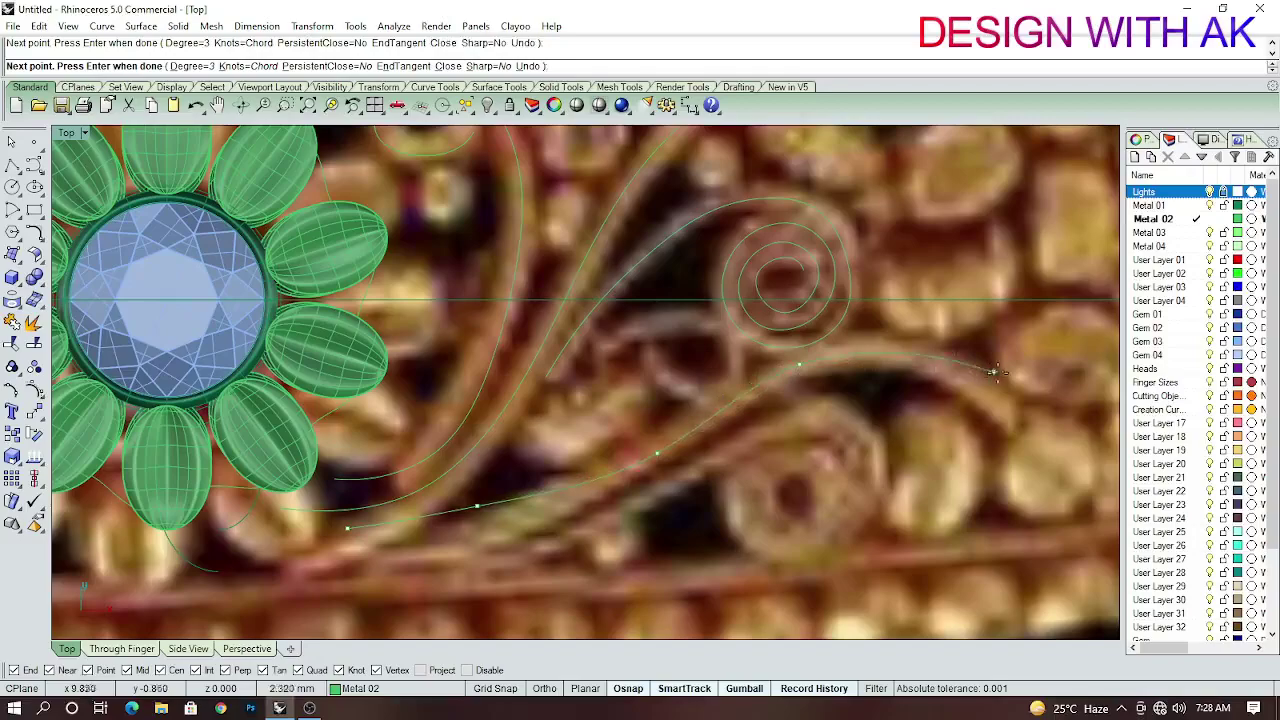
key(Return)
scroll(691, 476, down, 2)
scroll(488, 466, up, 2)
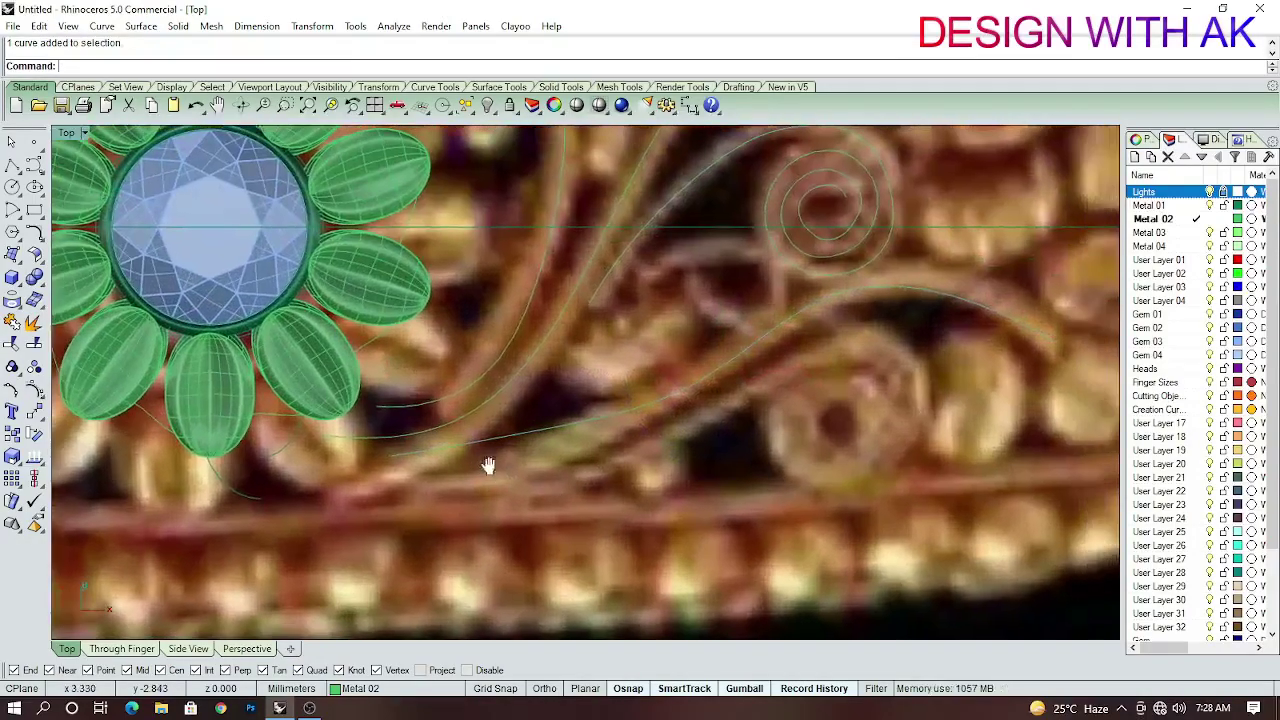
Draw a second curve along the lower stem ending in the small spiral.
click(396, 486)
click(471, 491)
scroll(520, 500, down, 1)
scroll(560, 480, up, 1)
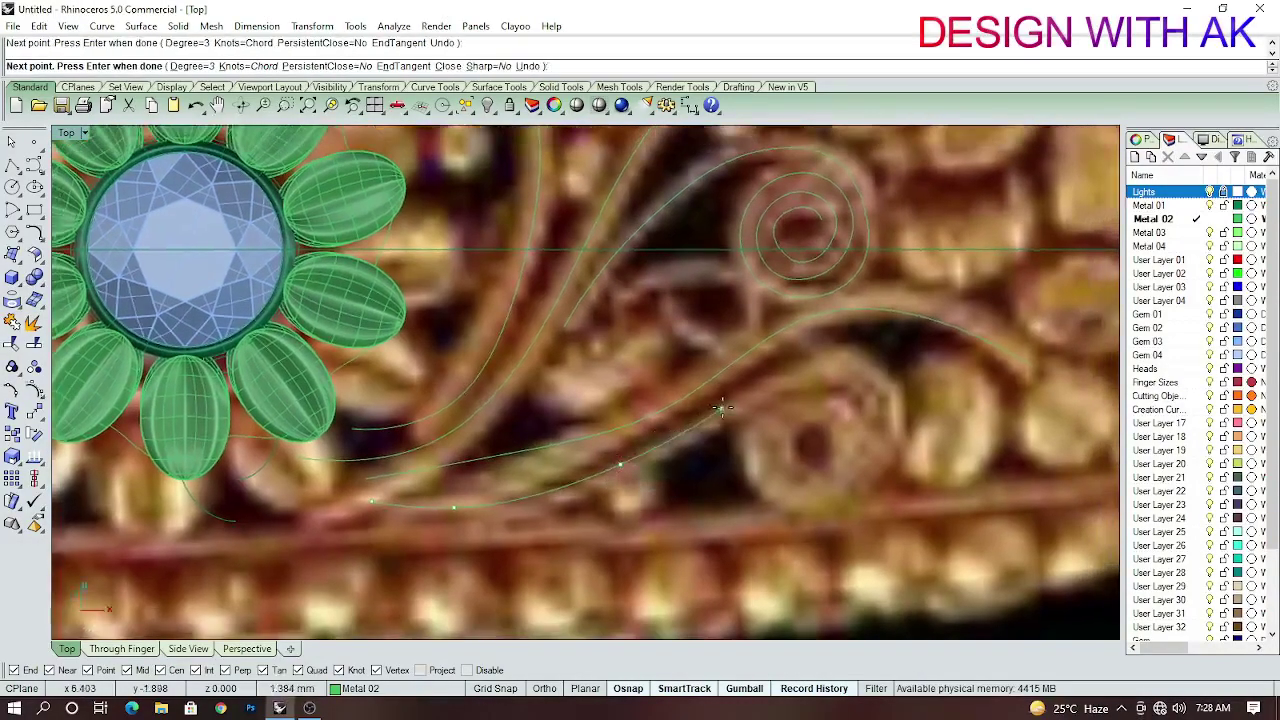
click(599, 491)
click(705, 433)
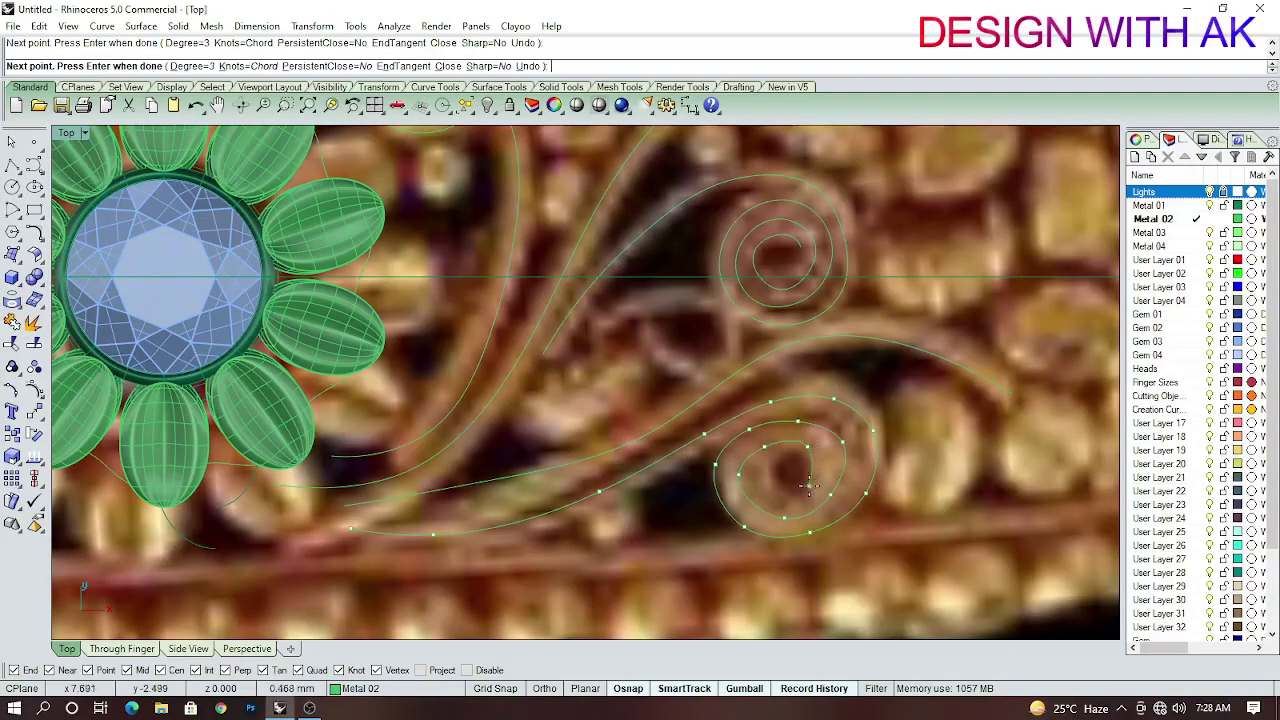
key(Return)
Rebuild the spiral curve to 25 points at degree 3.
key(Return)
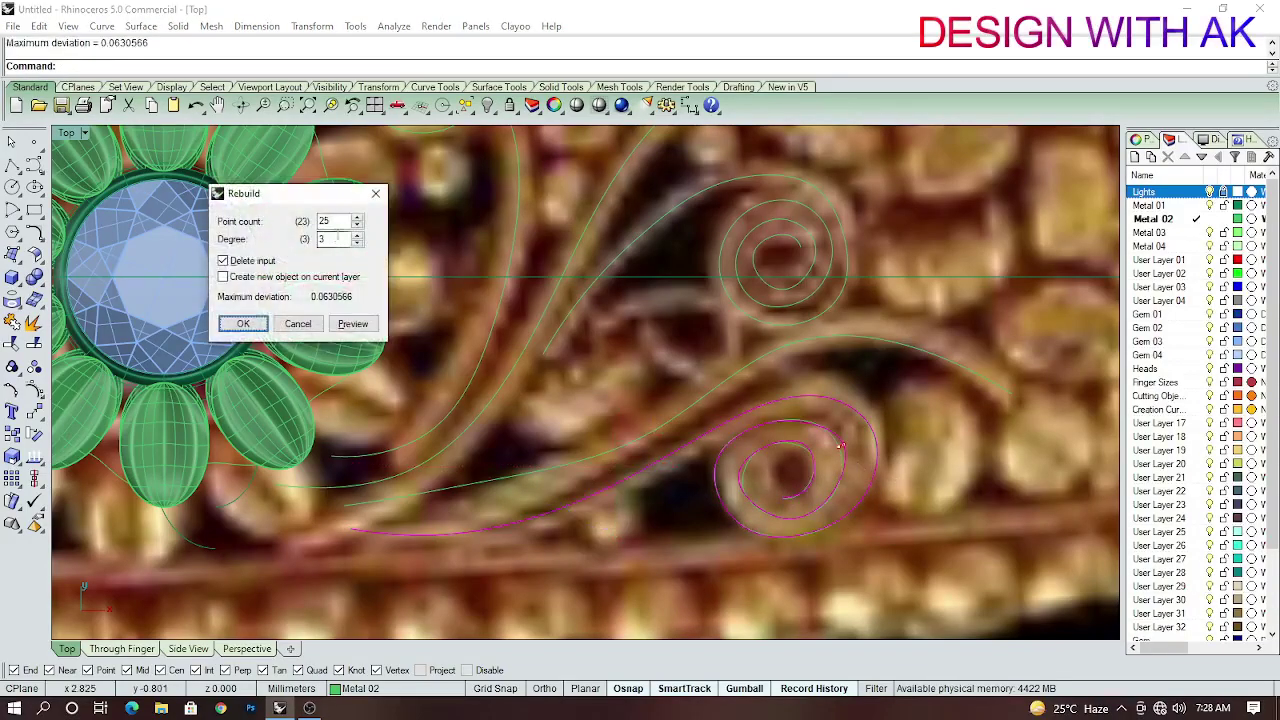
key(Return)
scroll(963, 445, down, 8)
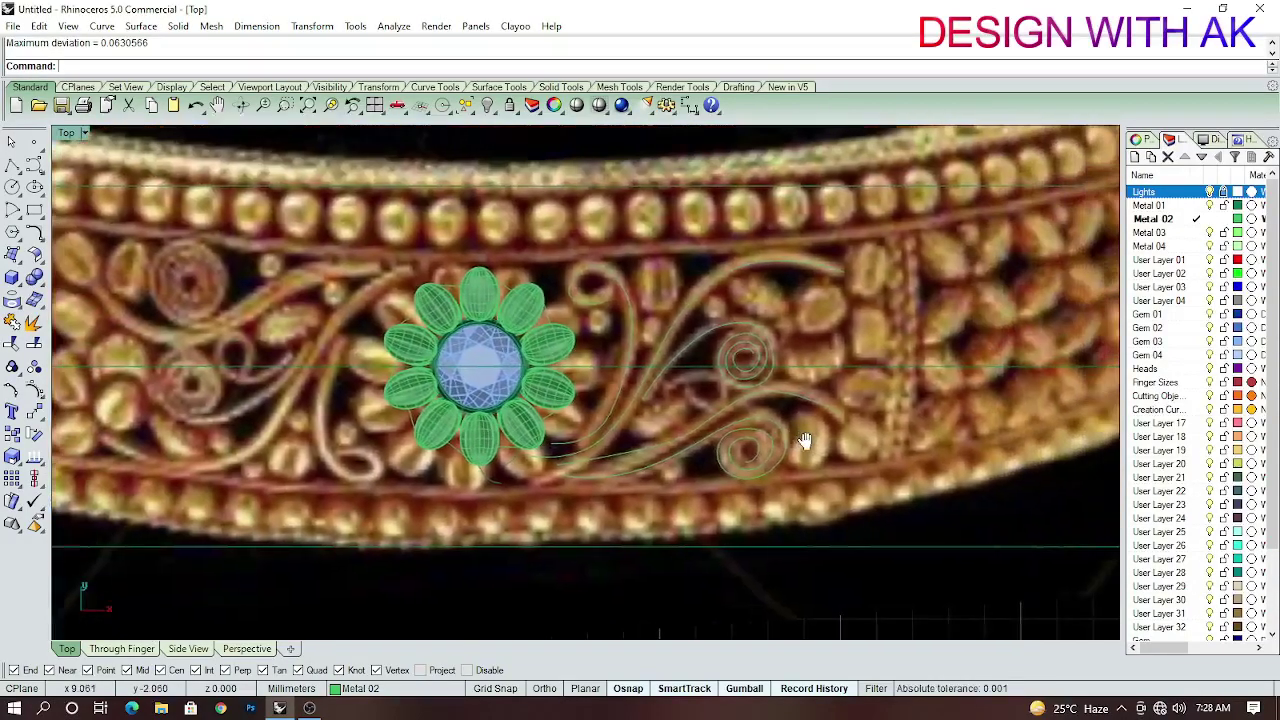
scroll(855, 449, up, 1)
scroll(700, 345, up, 4)
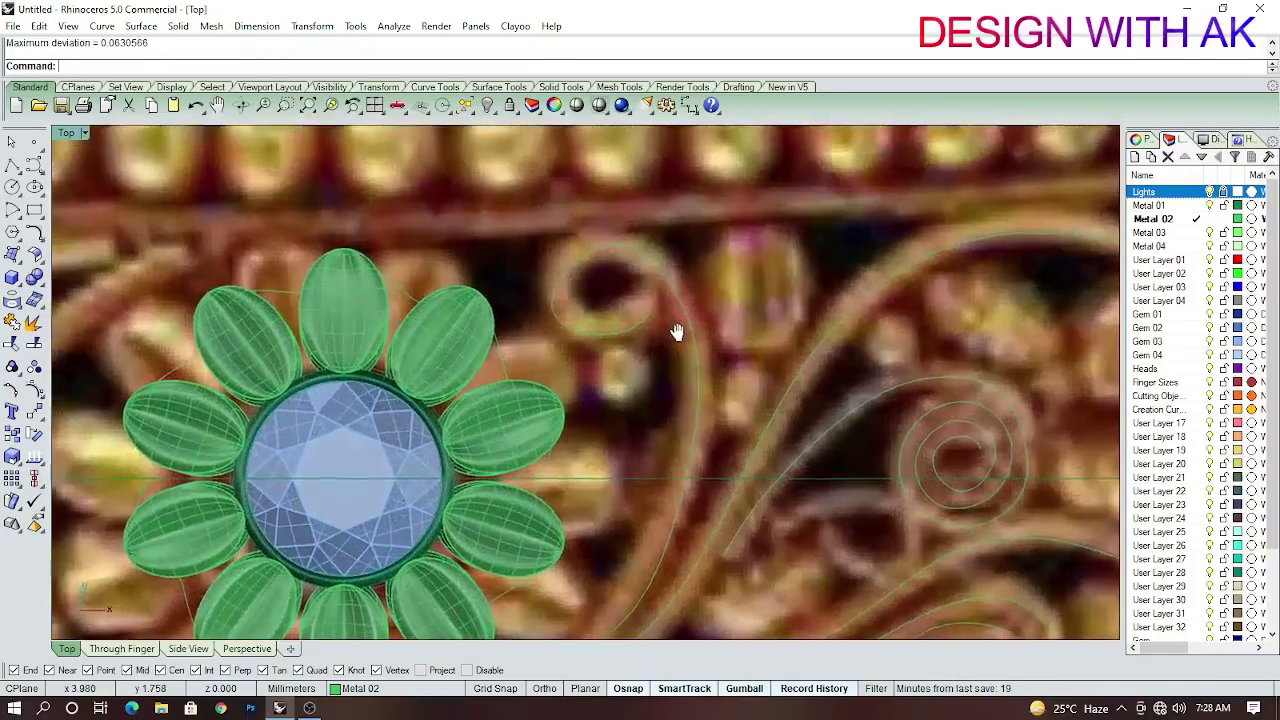
scroll(713, 352, down, 3)
scroll(689, 354, up, 3)
click(683, 372)
scroll(683, 372, down, 2)
text(Helix)
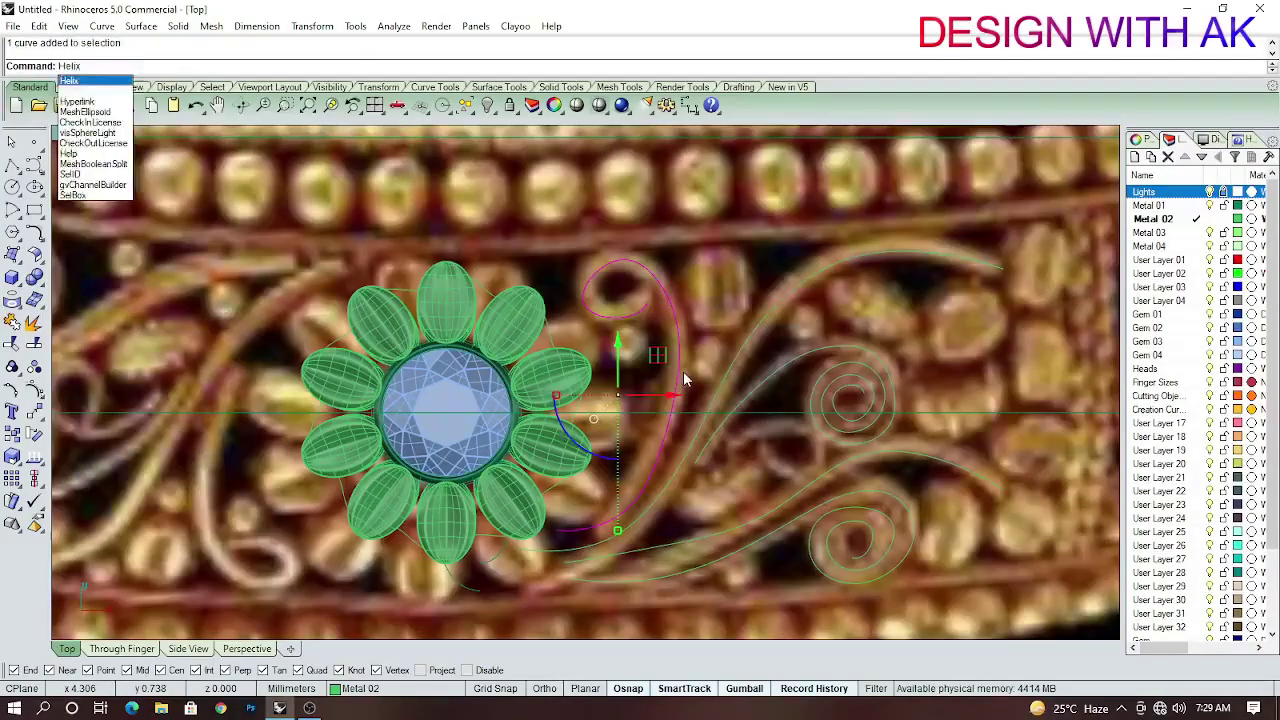
Wrap a helix around the curled scroll curve beside the flower.
key(Return)
click(687, 362)
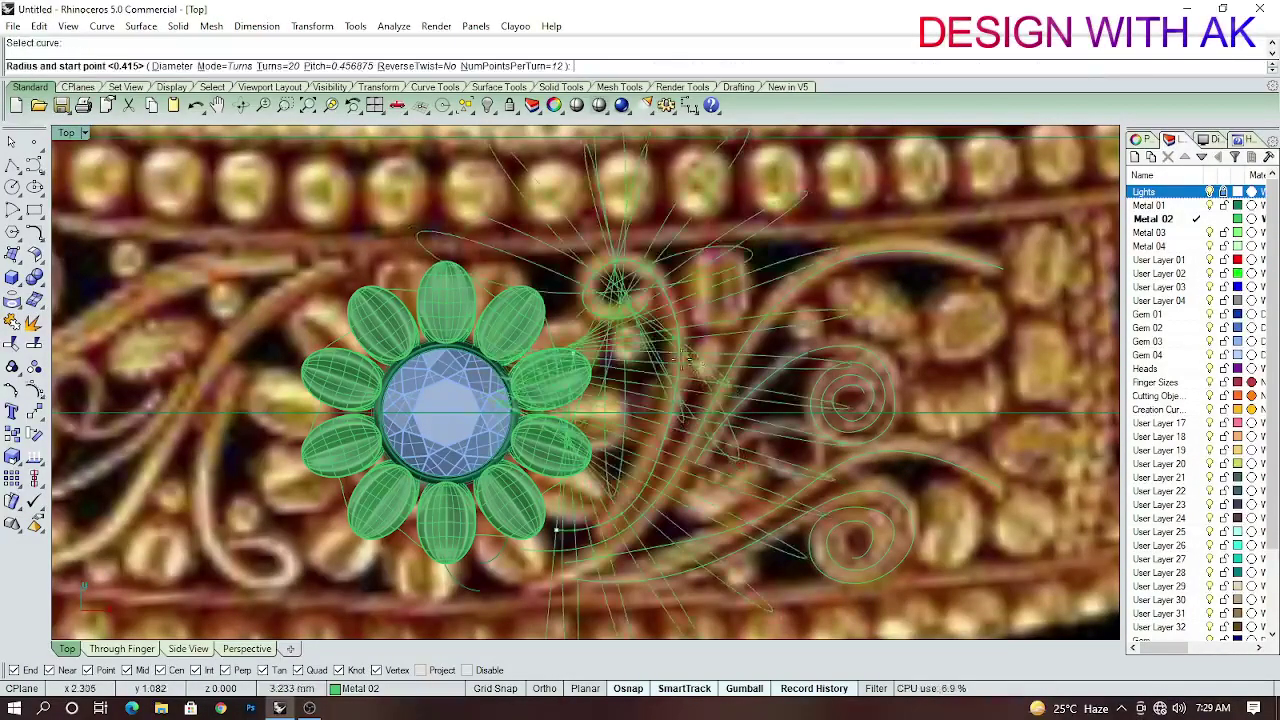
scroll(740, 423, up, 3)
scroll(543, 423, up, 2)
scroll(541, 443, up, 2)
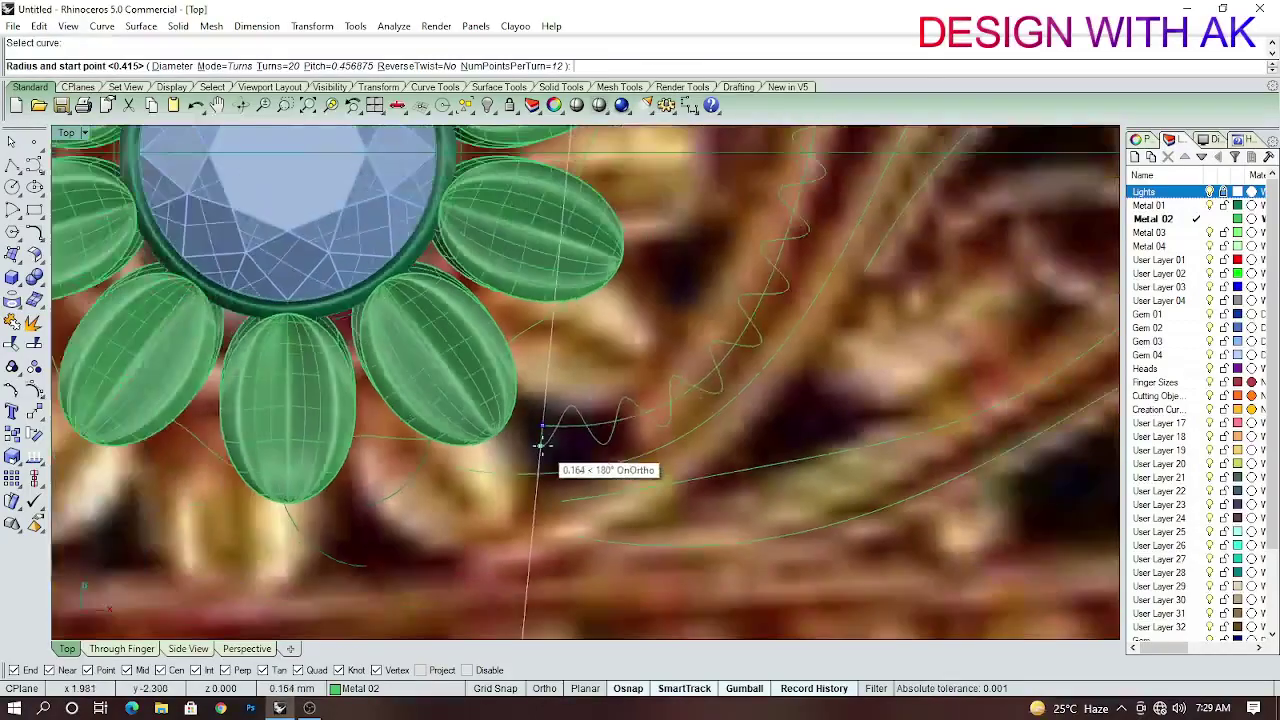
scroll(541, 443, down, 2)
scroll(541, 443, down, 2)
scroll(543, 443, up, 3)
click(541, 443)
scroll(541, 443, up, 2)
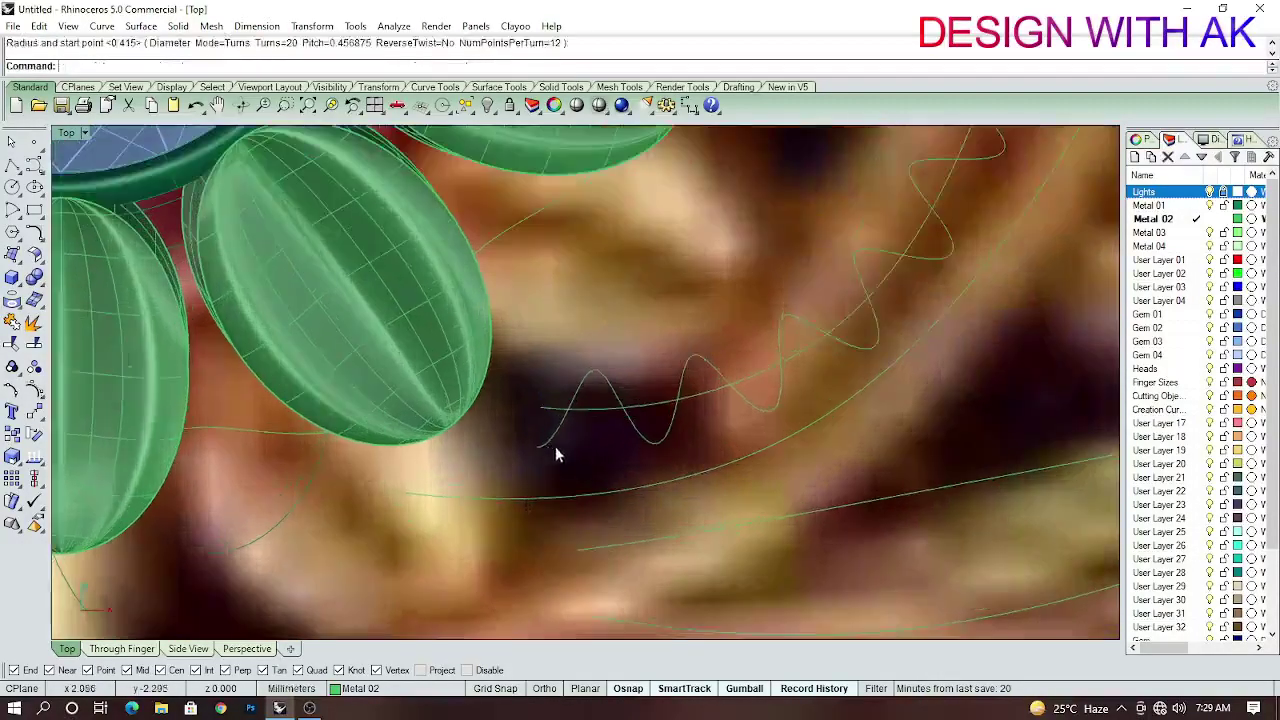
Wrap another helix along the lower curve to form the rope twist.
click(548, 411)
click(541, 407)
scroll(543, 375, up, 2)
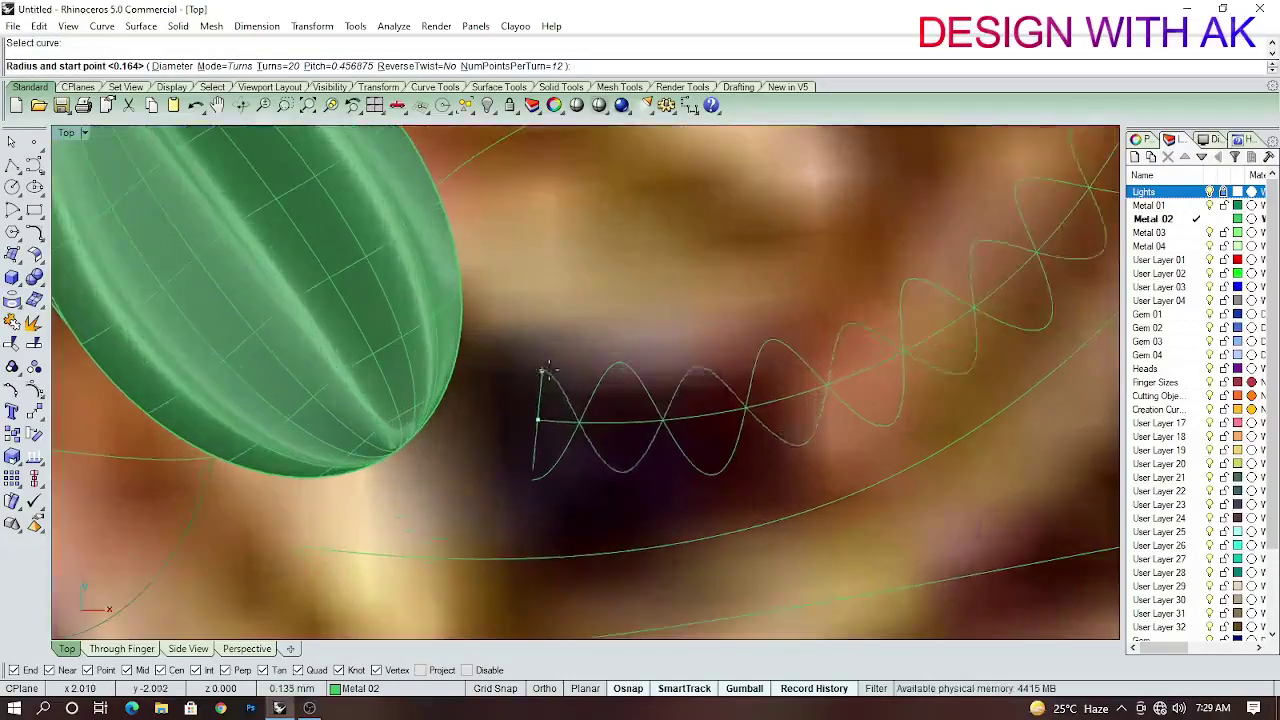
scroll(606, 418, down, 2)
scroll(571, 428, up, 2)
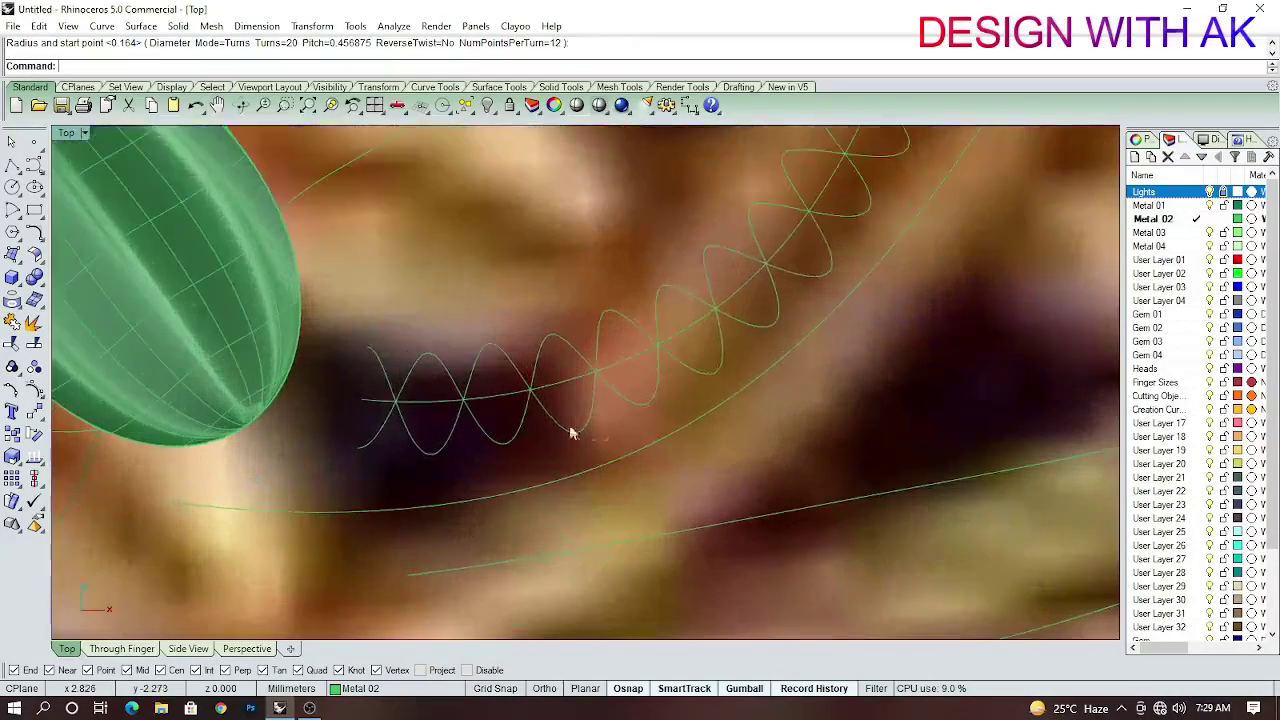
click(571, 428)
scroll(543, 433, down, 2)
Pipe the helices with radius 1 and preview the rope shaded.
text(pipe)
key(Return)
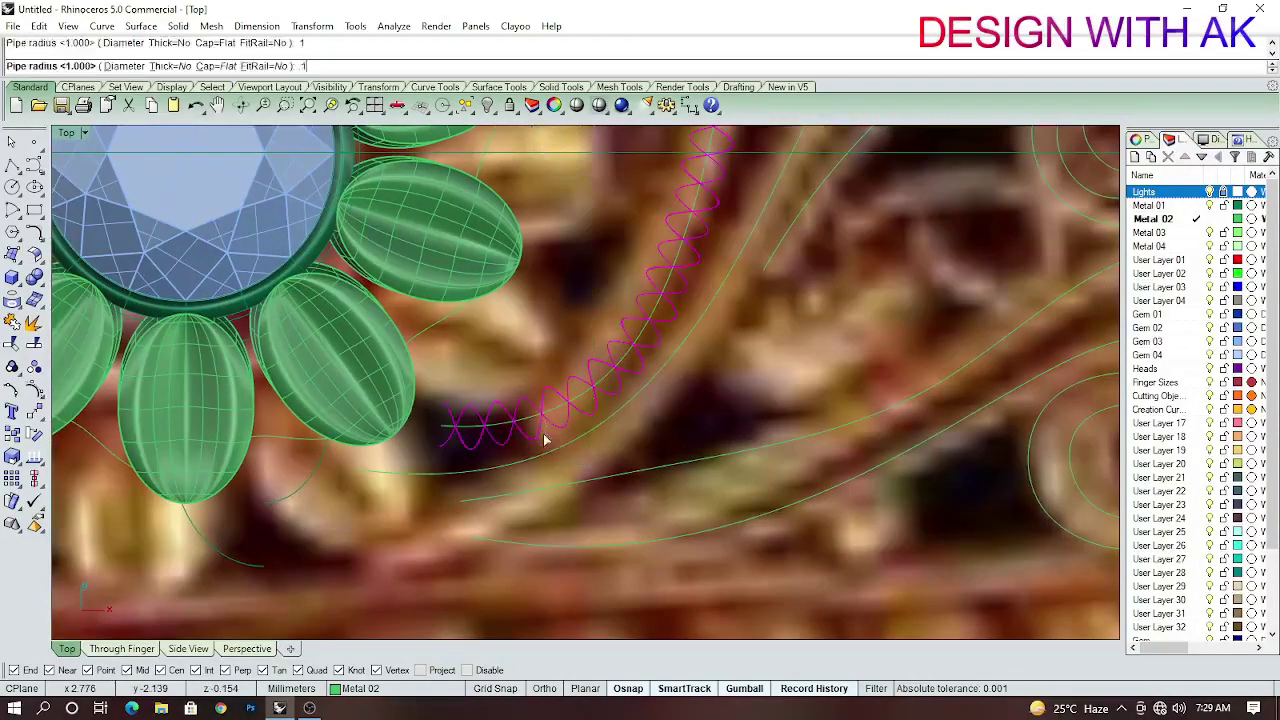
key(Return)
key(Return)
scroll(662, 420, down, 2)
scroll(662, 420, up, 3)
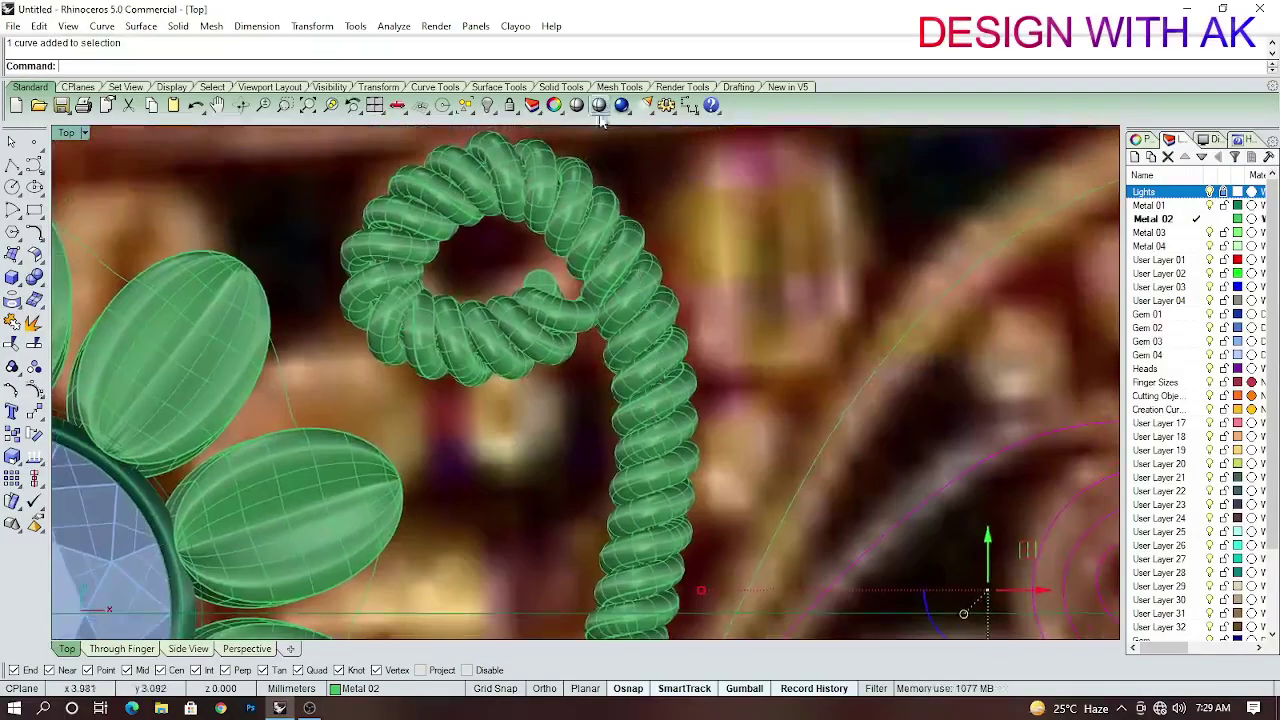
click(576, 105)
Inspect the shaded rope, return to top wireframe, and select the arching curve.
drag(828, 332, 651, 172)
key(Escape)
scroll(762, 266, up, 3)
click(762, 266)
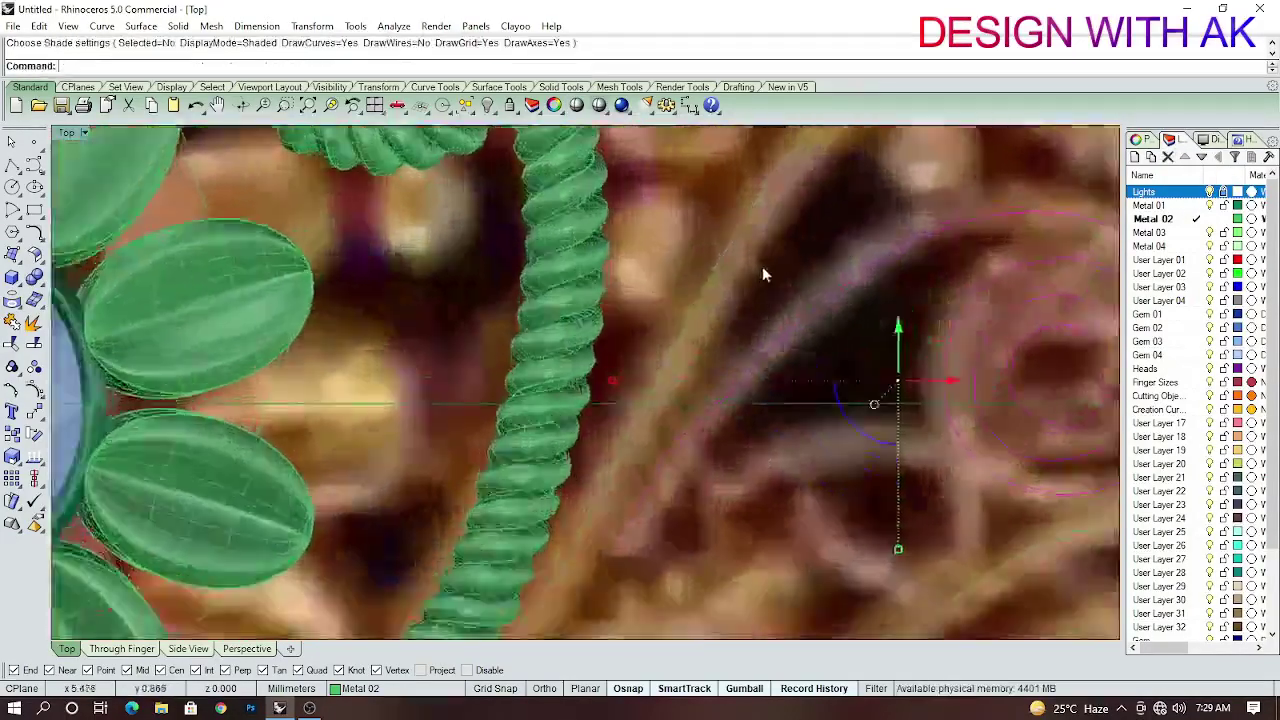
scroll(703, 417, down, 2)
scroll(703, 417, up, 2)
text(Helix)
Create a helix around the arching scroll curve using the AroundCurve option.
key(Return)
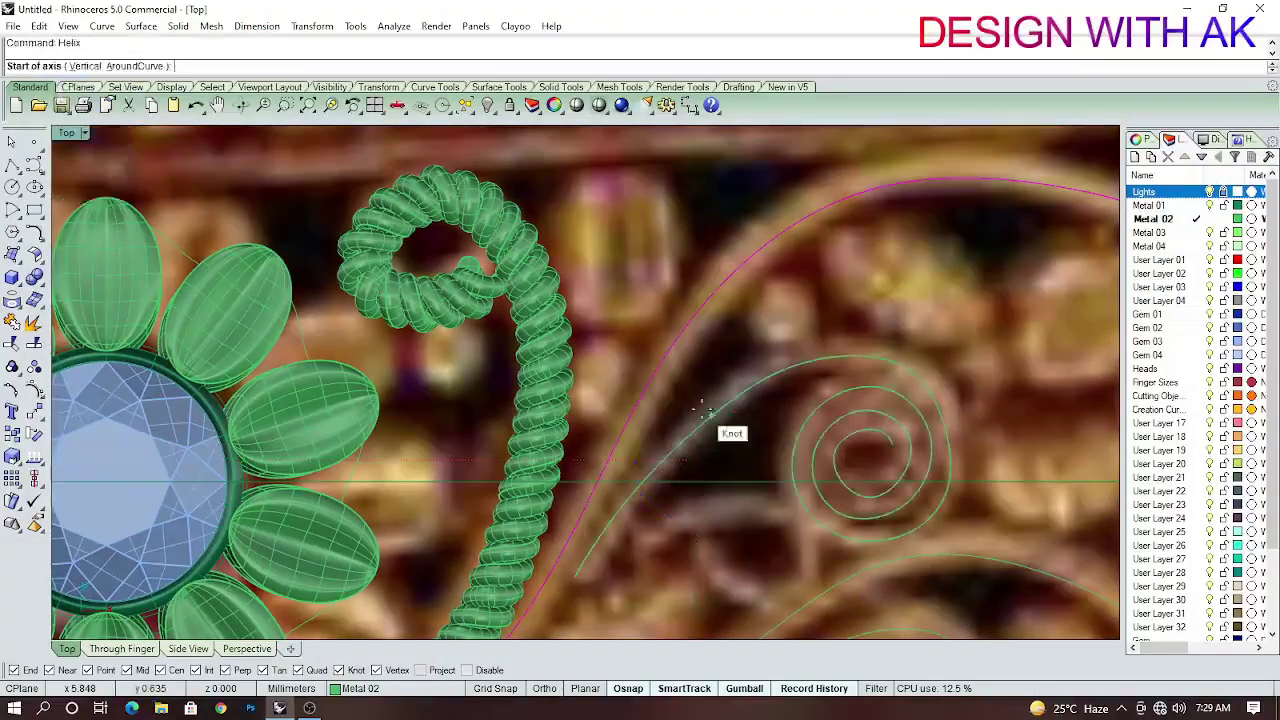
text(a)
key(Return)
click(674, 363)
scroll(680, 365, down, 2)
scroll(530, 560, up, 2)
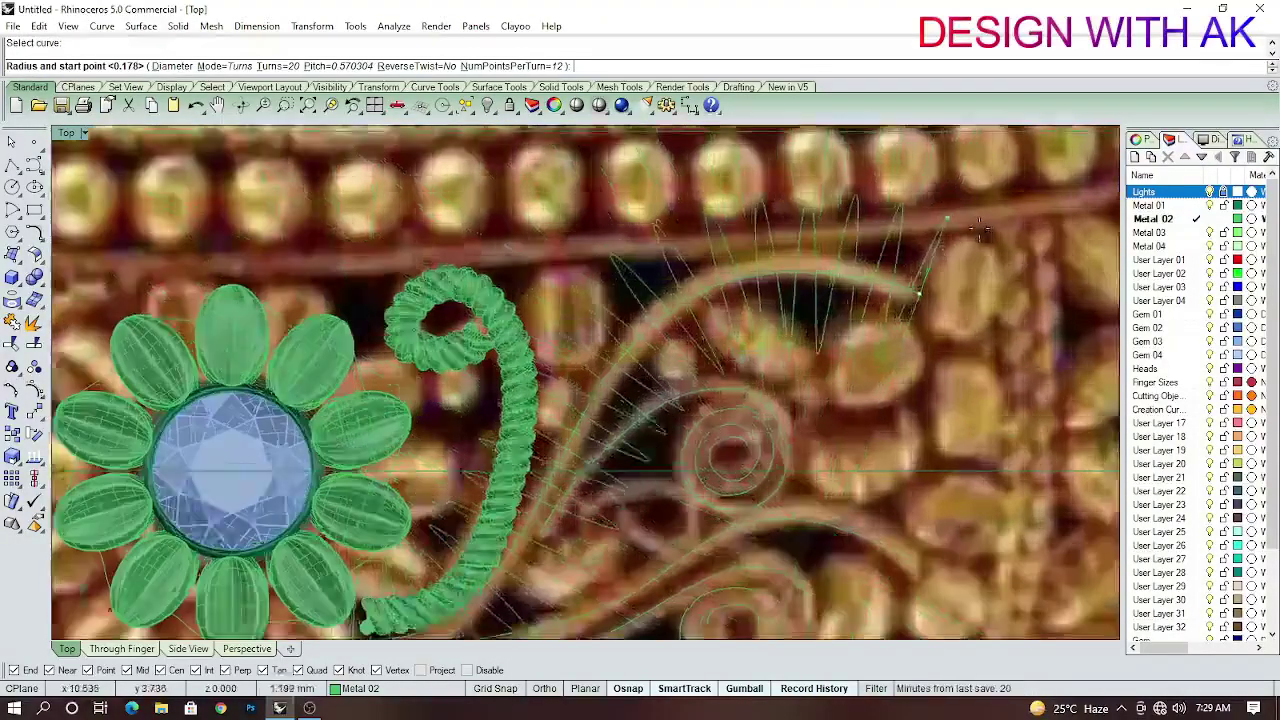
scroll(866, 337, up, 3)
click(880, 340)
scroll(750, 372, up, 1)
Add a second AroundCurve helix along the same arching curve.
key(Return)
scroll(866, 374, down, 2)
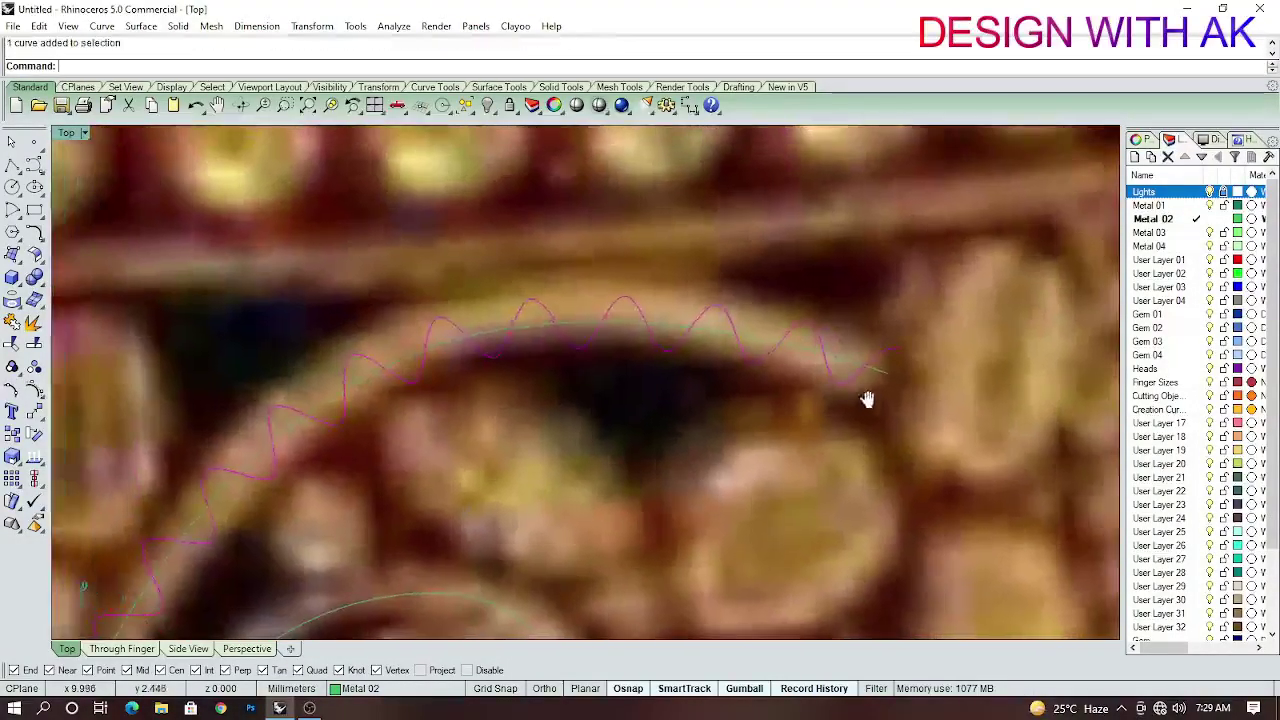
text(a)
key(Return)
click(883, 374)
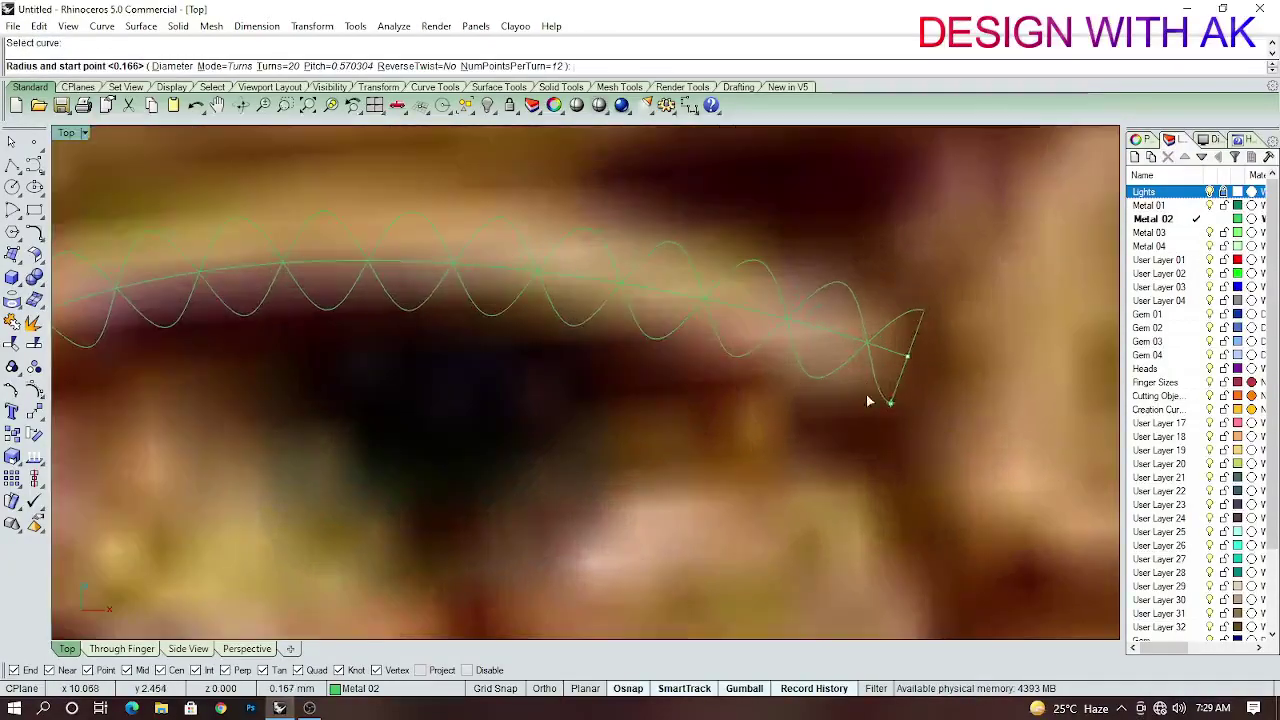
click(869, 397)
Window-select both helices and pipe them, redoing the pipe with radius 12.
drag(920, 386, 869, 400)
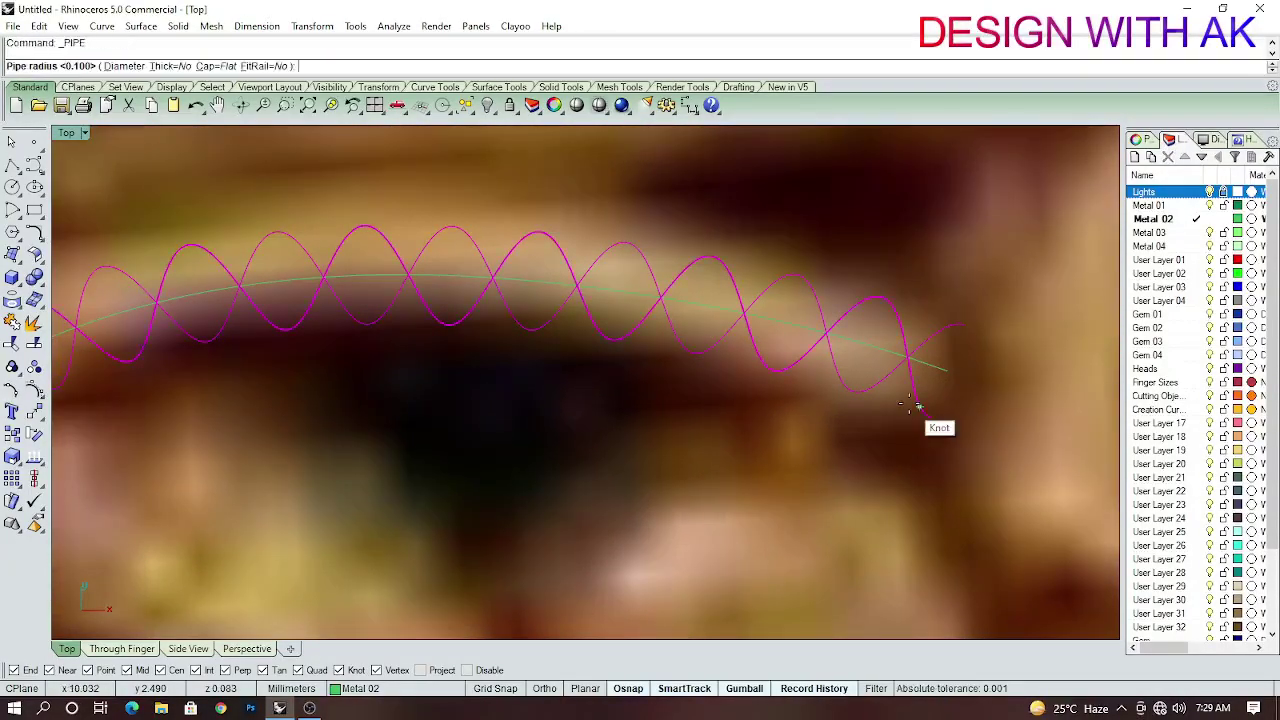
key(Return)
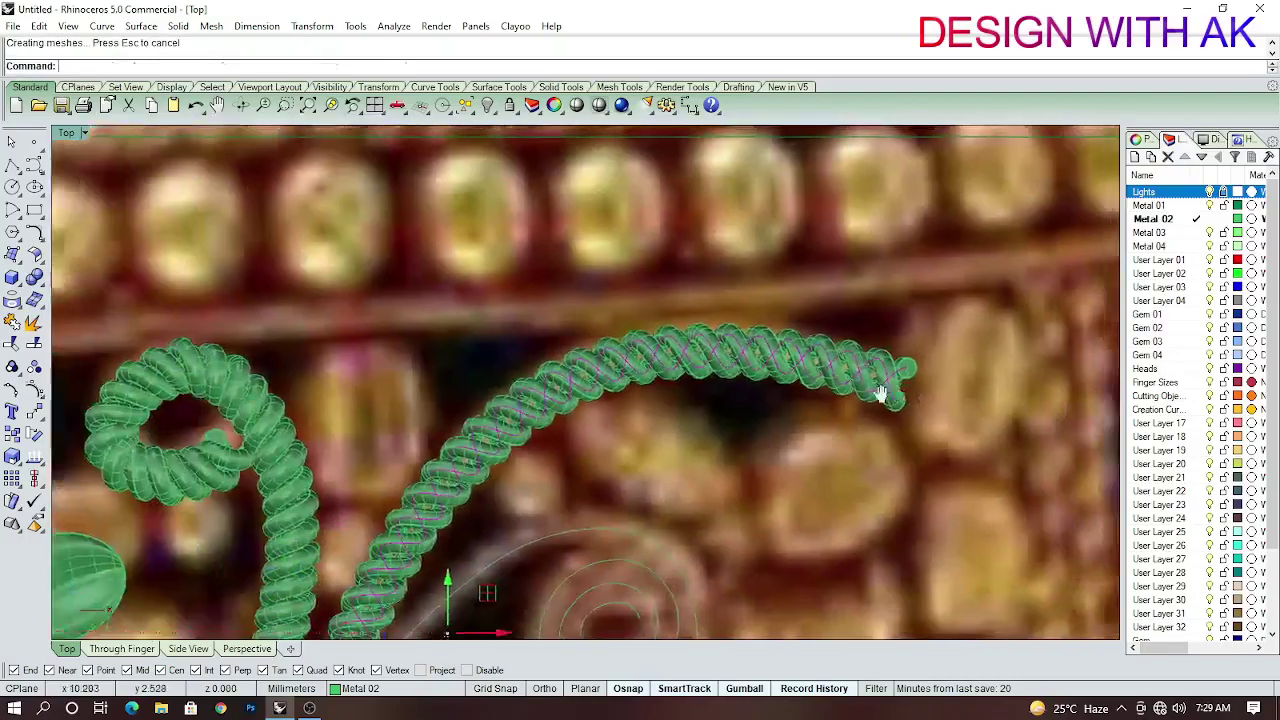
key(ctrl+z)
scroll(829, 400, up, 3)
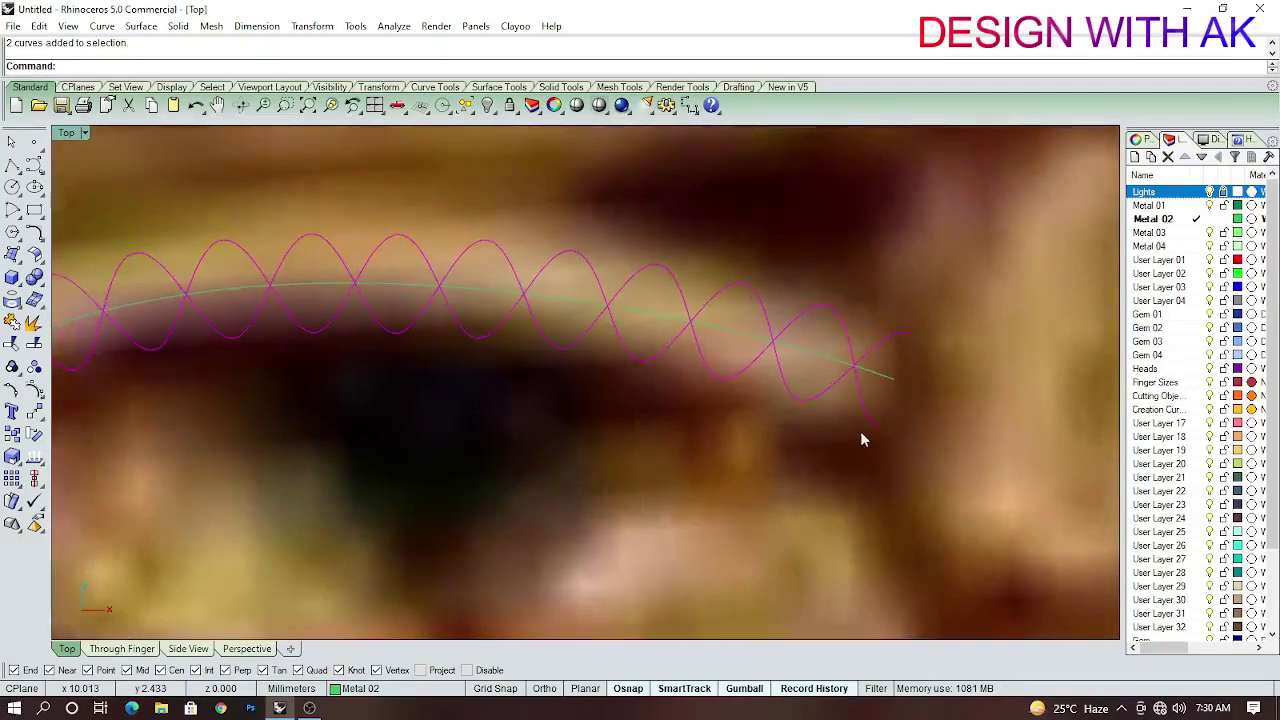
key(Return)
text(12)
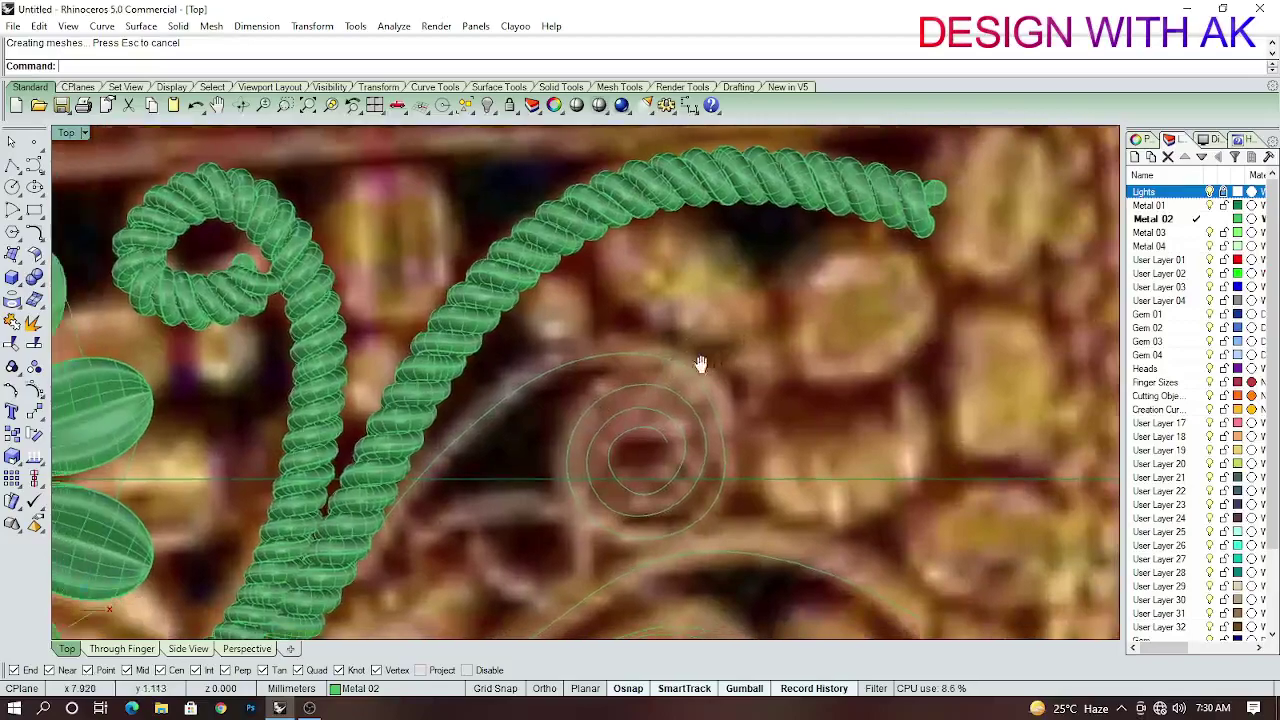
right_drag(700, 364, 702, 410)
click(702, 412)
Start a Helix AroundCurve on the spiral scroll curve, recovering from an accidental Arc command.
text(Heli)
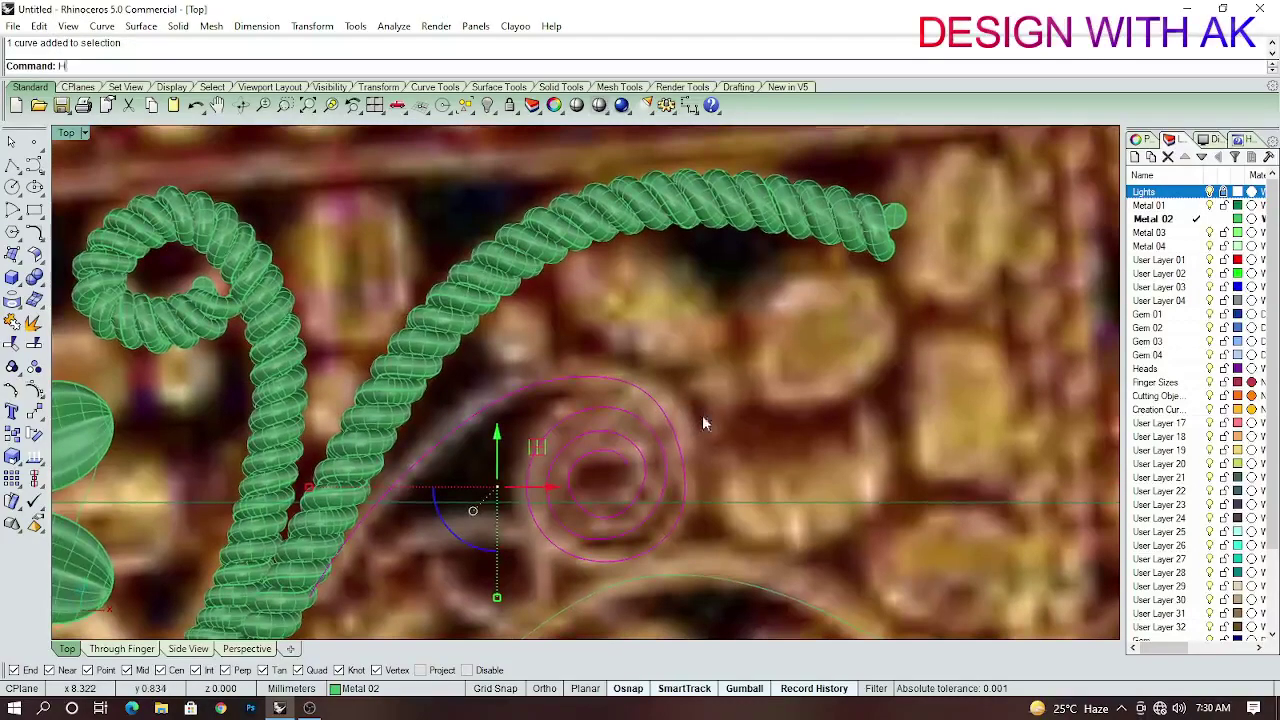
key(BackSpace)
key(BackSpace)
key(BackSpace)
text(arc)
key(Return)
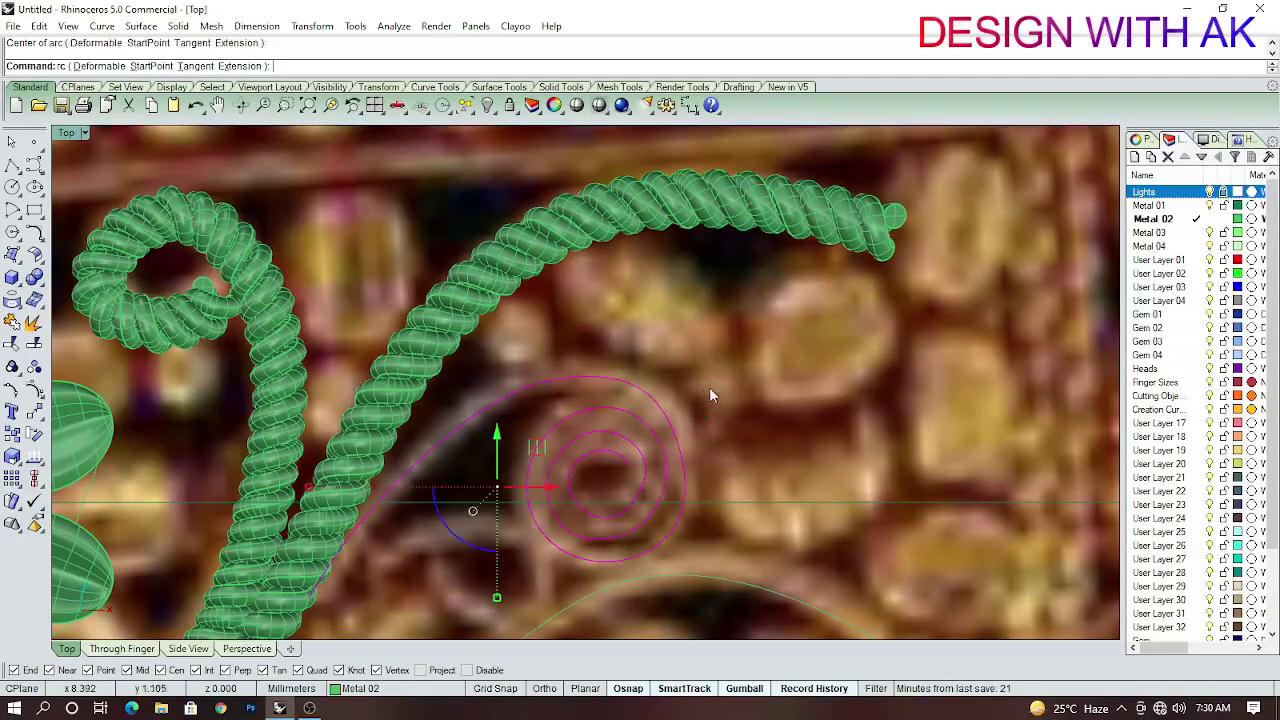
text(Helix)
key(Return)
text(a)
key(Return)
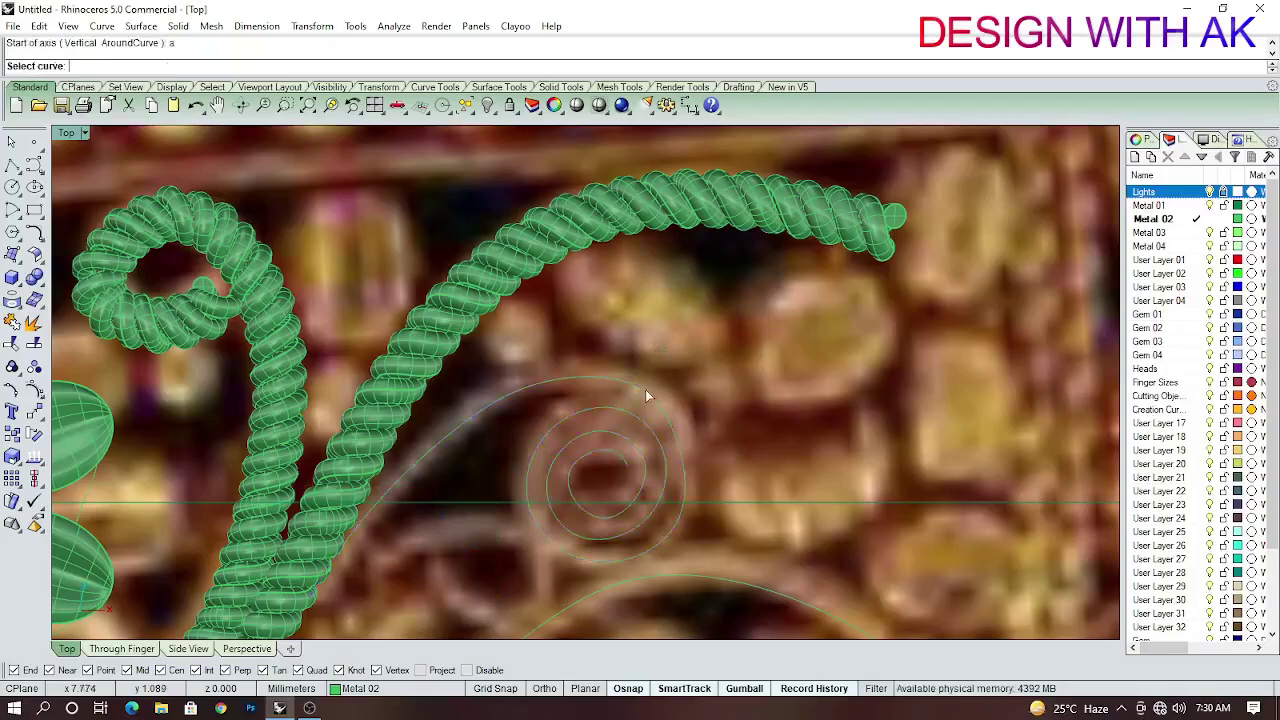
click(645, 392)
scroll(647, 422, down, 2)
scroll(620, 440, down, 2)
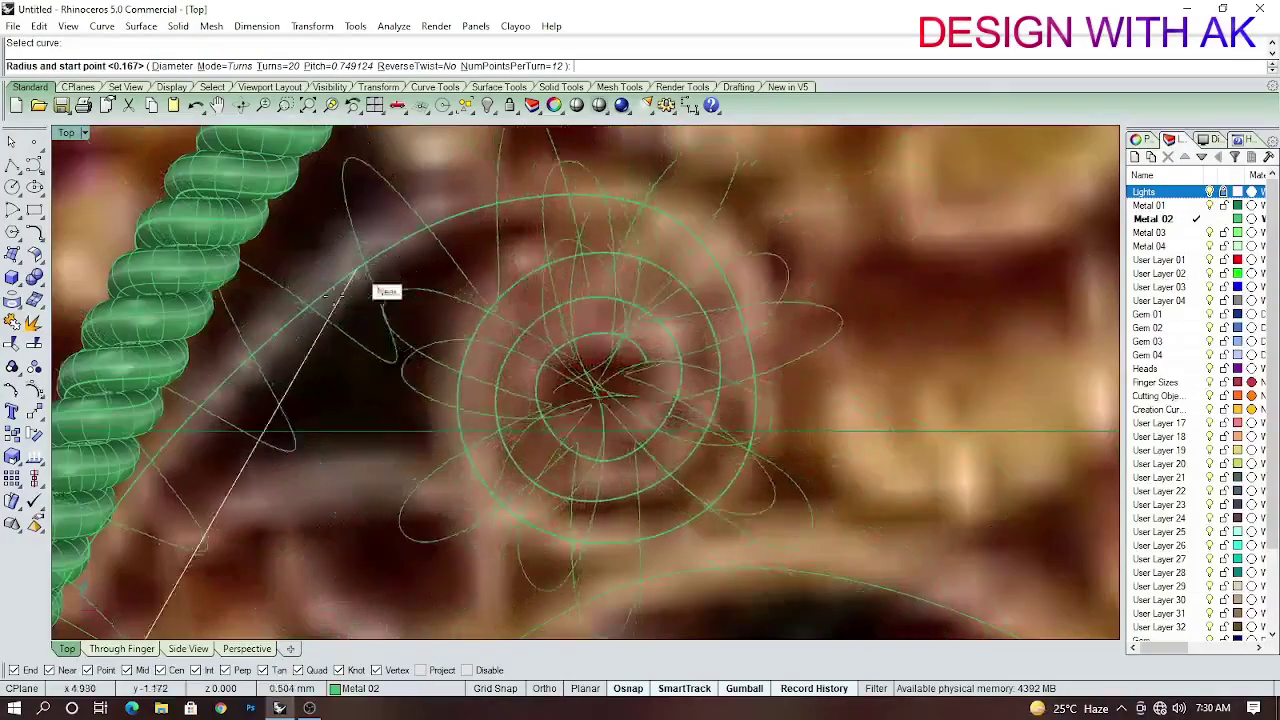
scroll(250, 478, down, 1)
scroll(250, 478, up, 2)
scroll(343, 377, up, 2)
scroll(300, 378, up, 2)
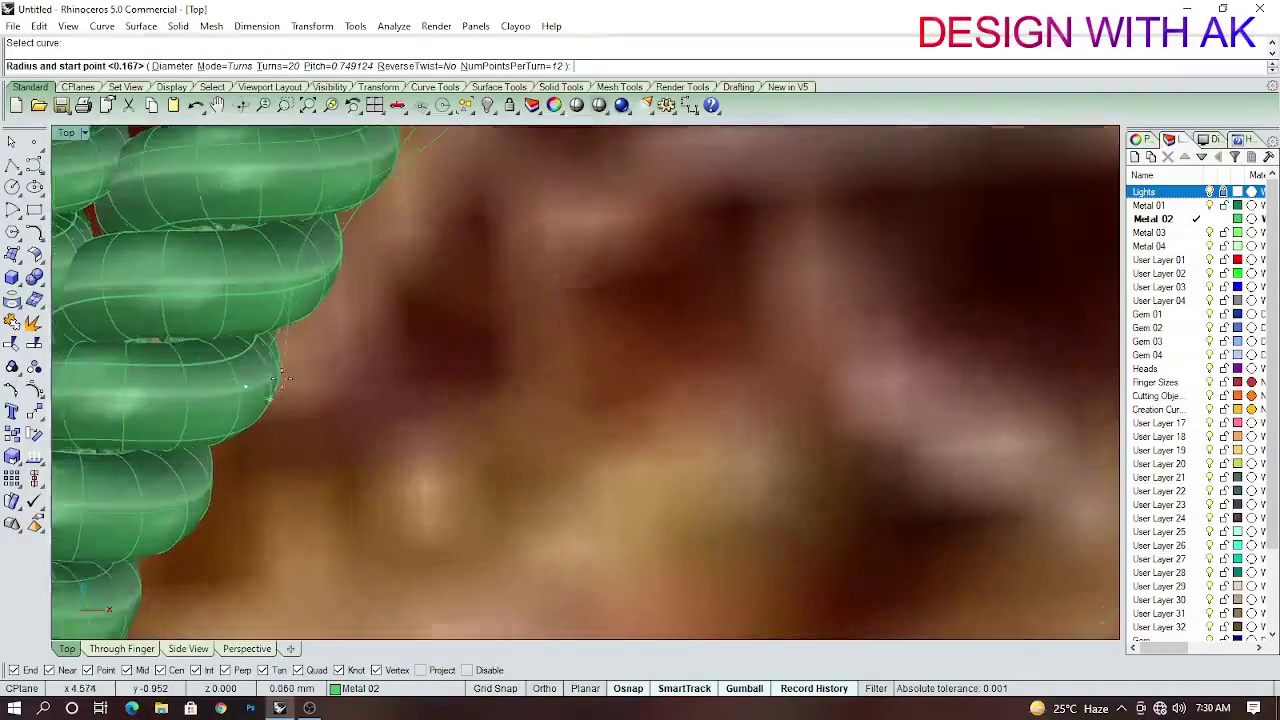
scroll(290, 378, up, 2)
scroll(288, 378, down, 2)
Set the helix to 40 turns and pick its radius to create it.
click(268, 66)
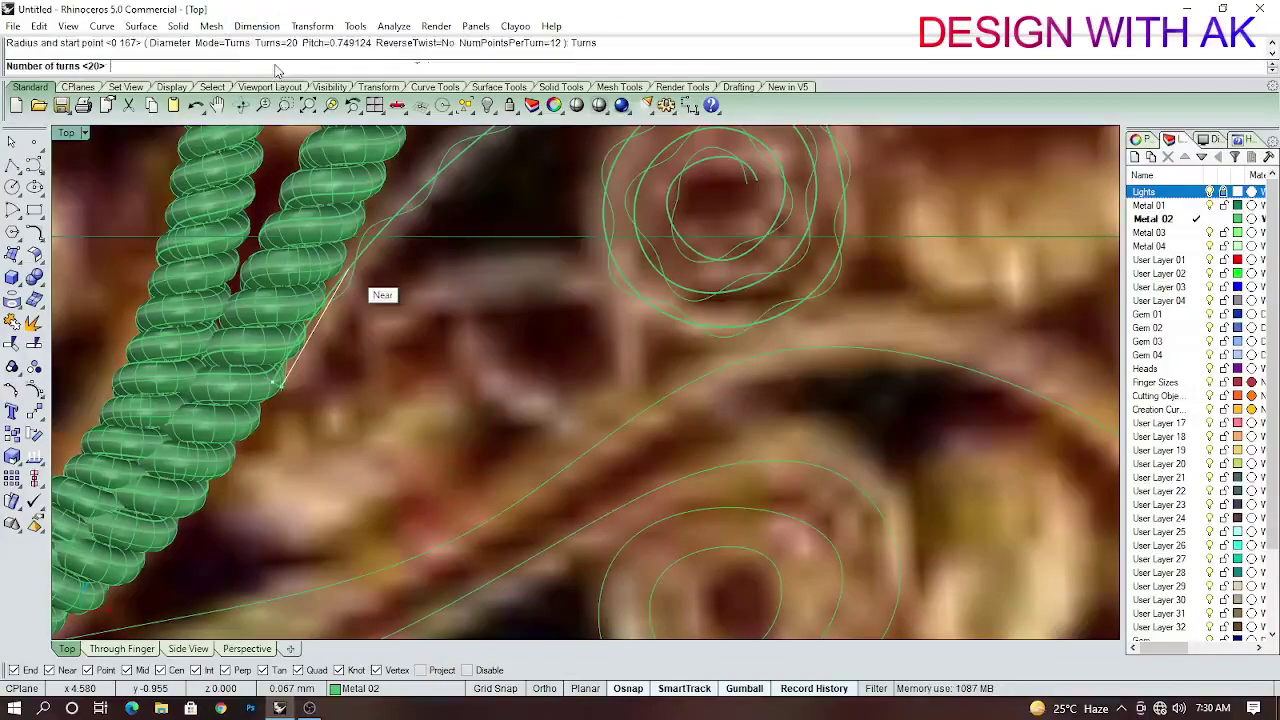
text(40)
key(Return)
scroll(288, 385, up, 1)
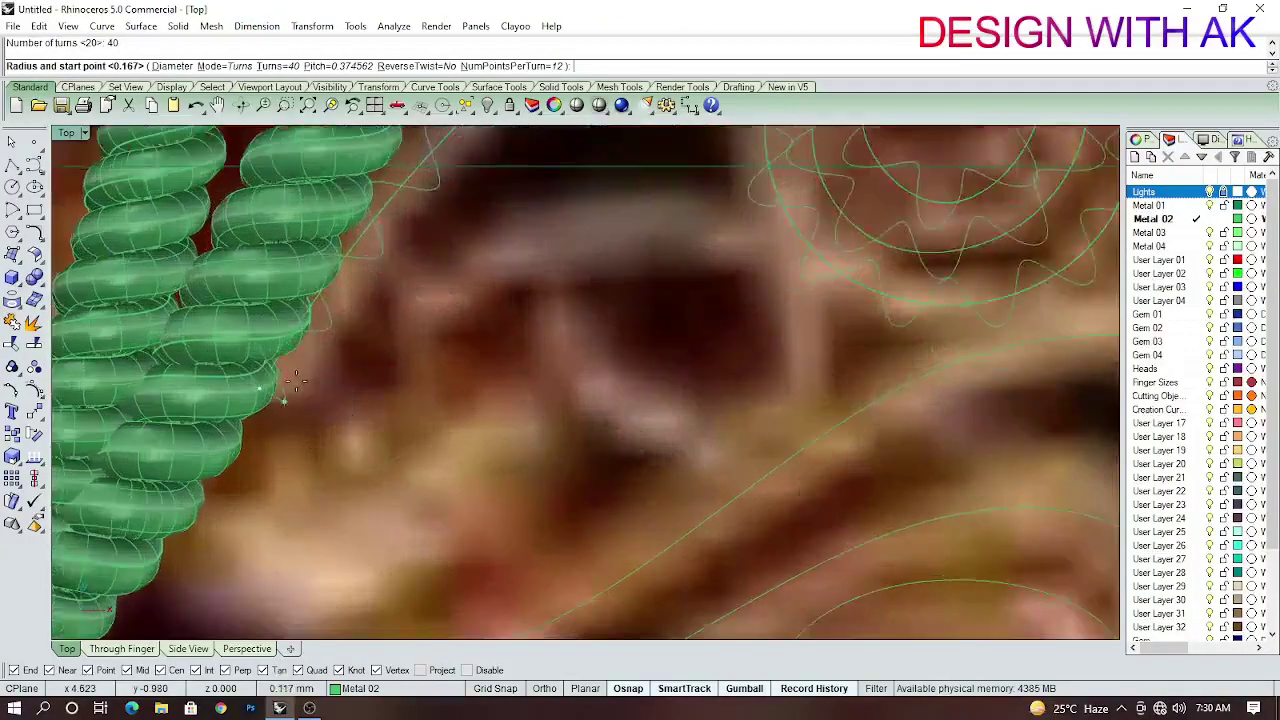
scroll(290, 385, down, 1)
scroll(290, 385, up, 2)
click(288, 381)
scroll(288, 381, down, 2)
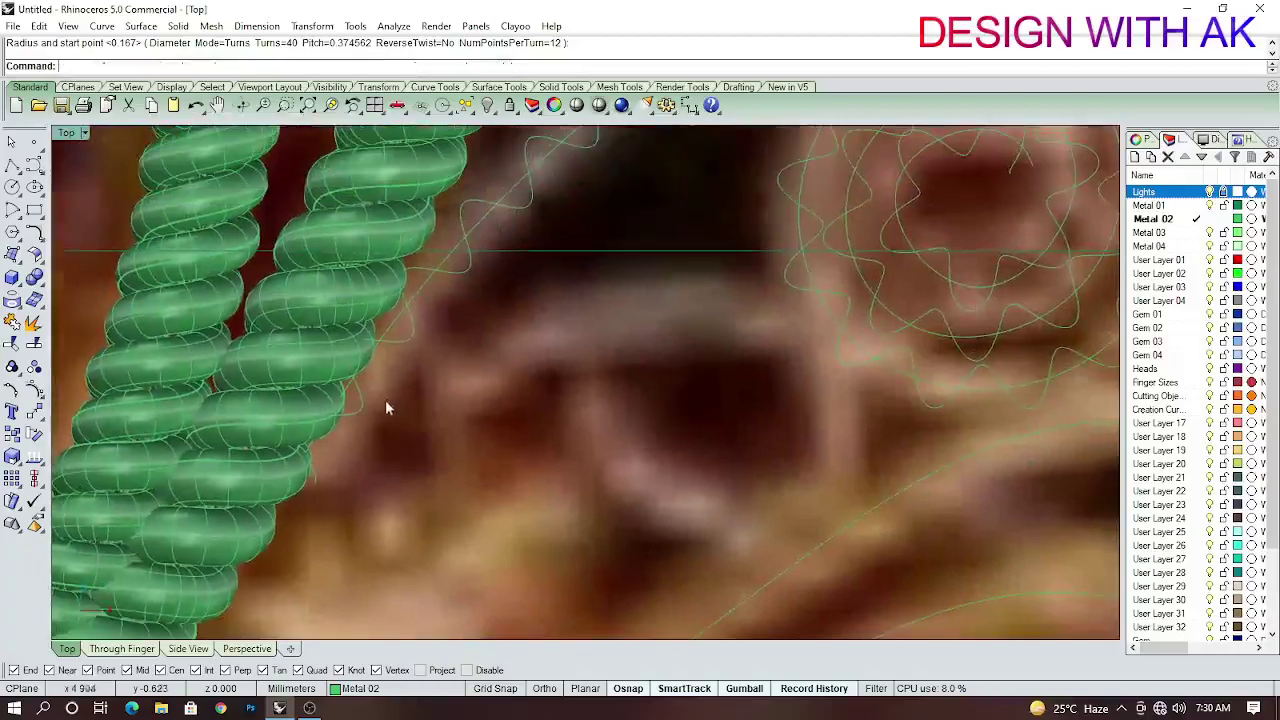
scroll(385, 400, down, 1)
scroll(390, 426, up, 1)
scroll(508, 423, up, 1)
scroll(483, 310, up, 1)
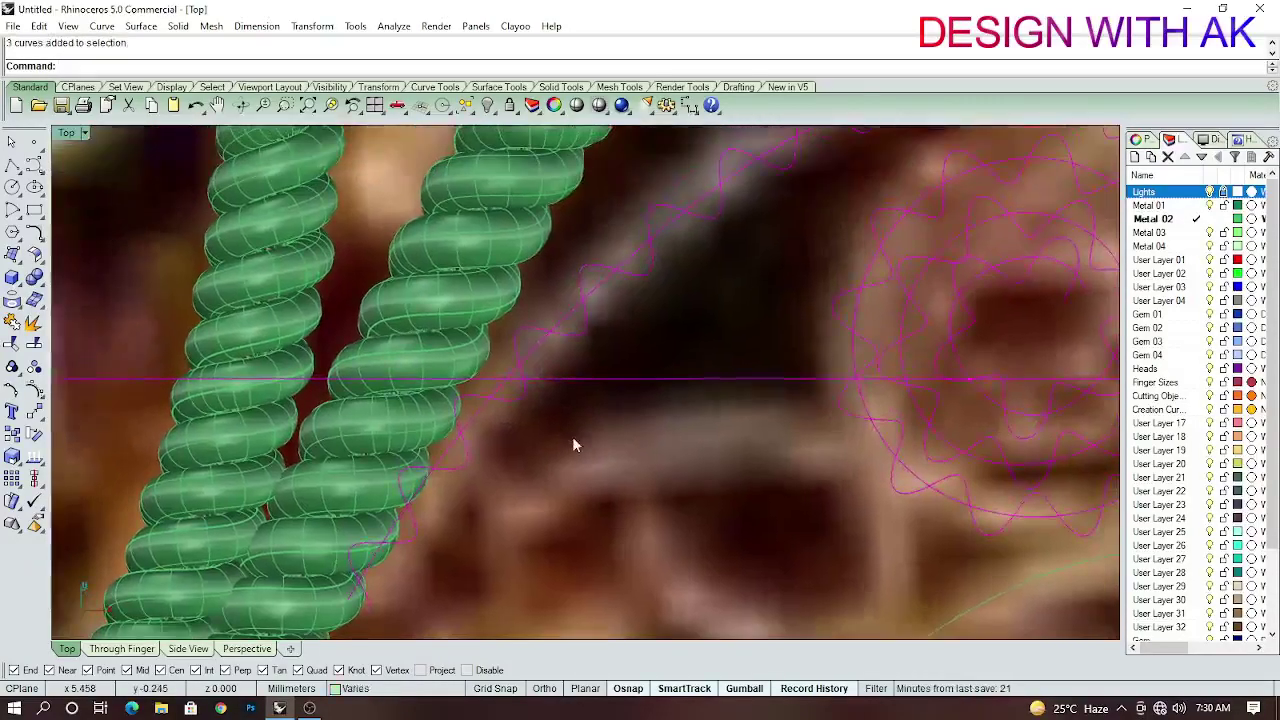
Hide the finished rope solids and start a Helix AroundCurve on the straight centre line.
click(566, 294)
key(ctrl+h)
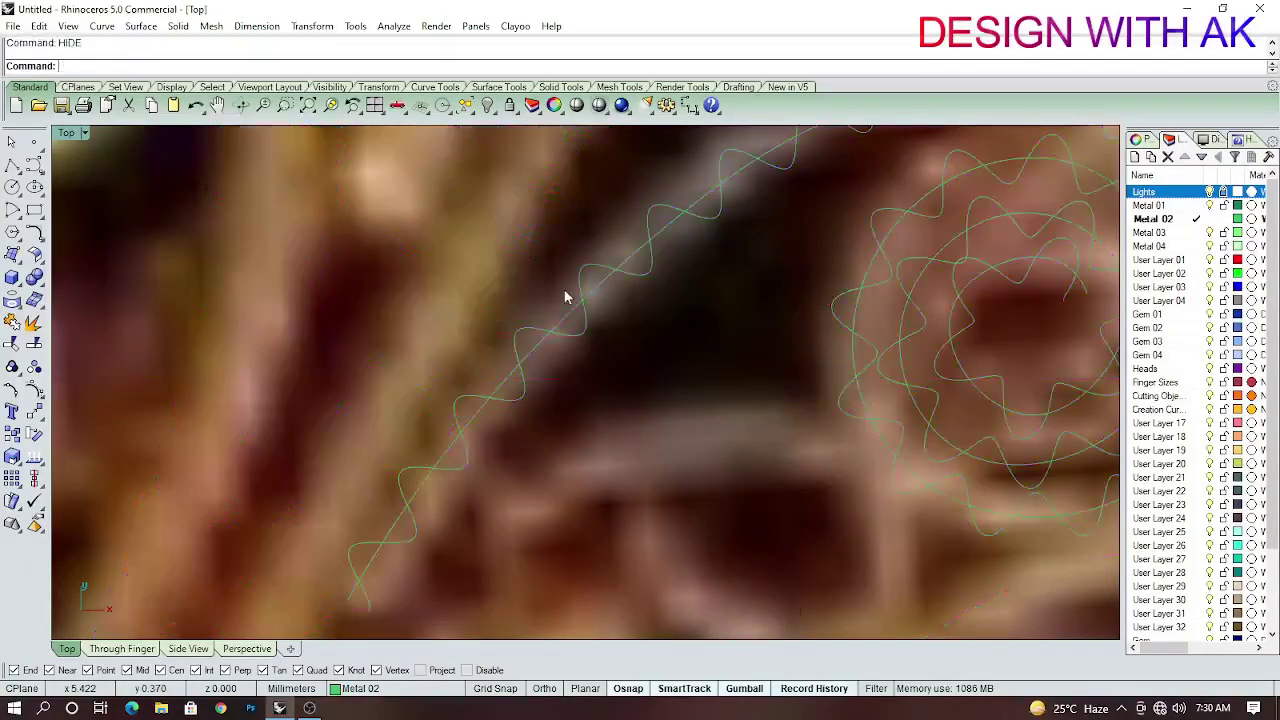
right_drag(566, 294, 527, 338)
click(432, 482)
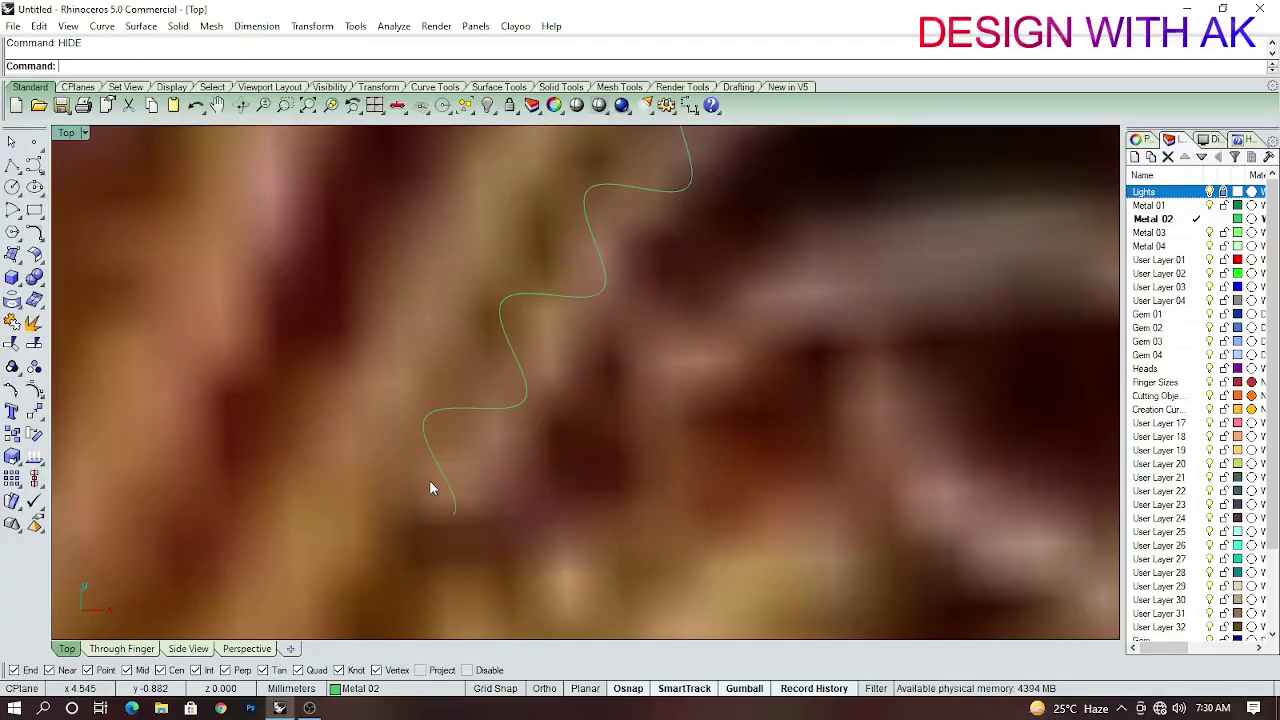
click(429, 481)
right_drag(512, 485, 493, 500)
text(Heli)
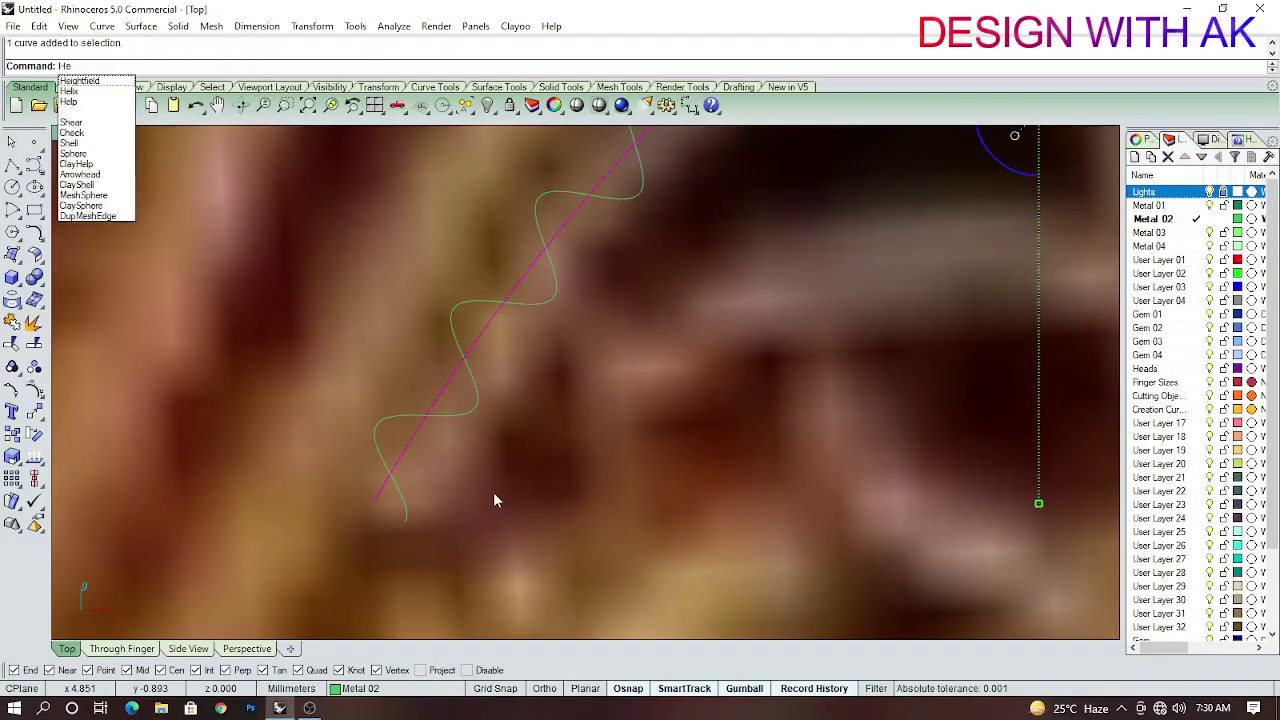
text(x)
key(Return)
text(a)
key(Return)
click(374, 499)
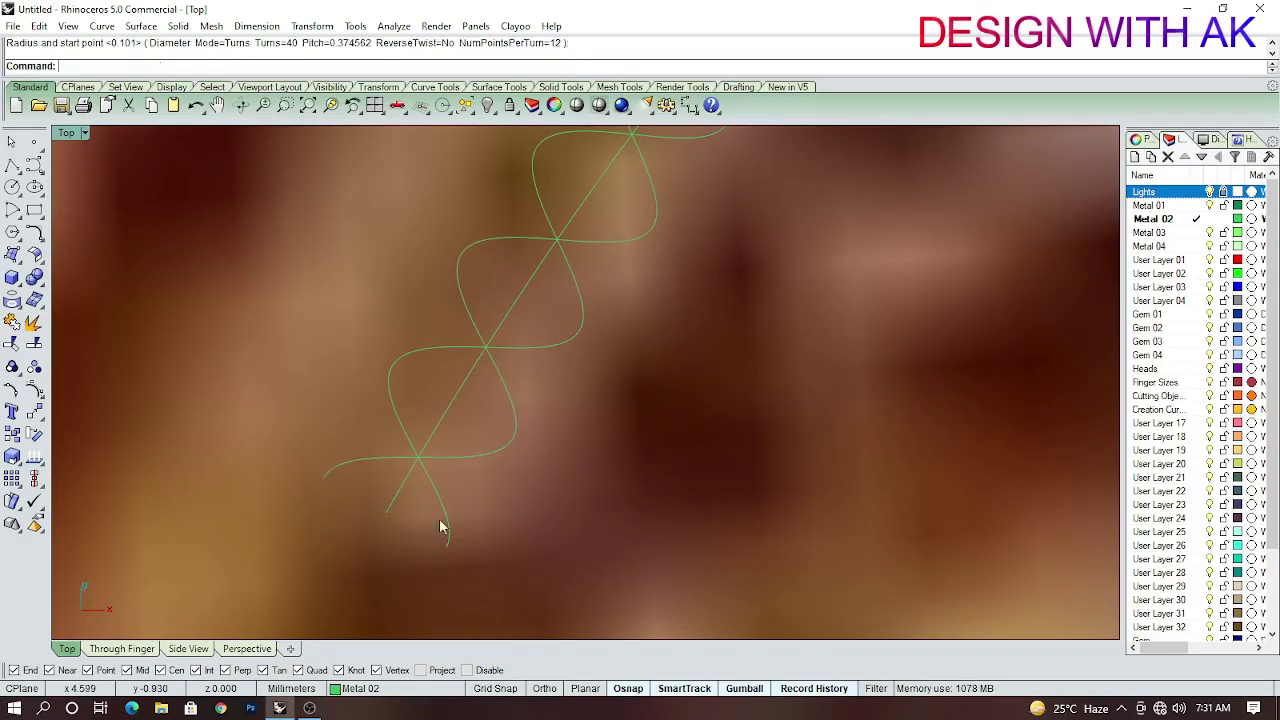
Set the radius to finish the second helix around the centre line.
click(497, 424)
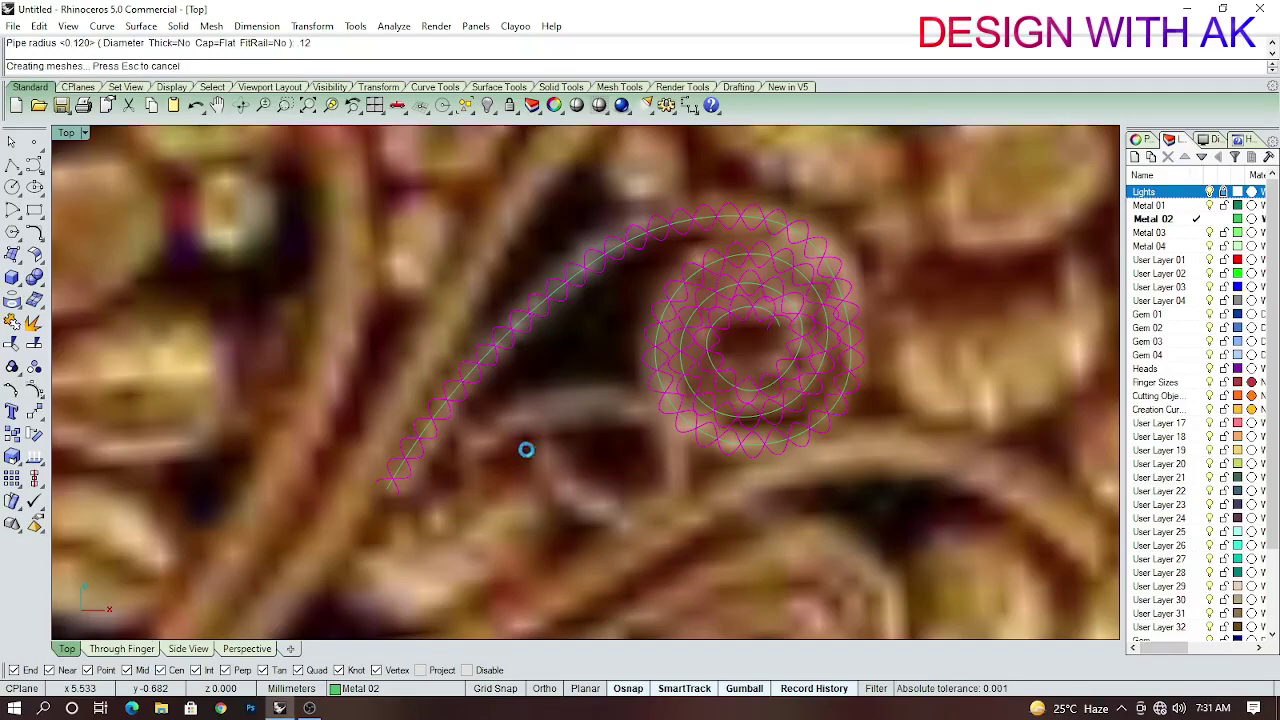
scroll(519, 405, up, 5)
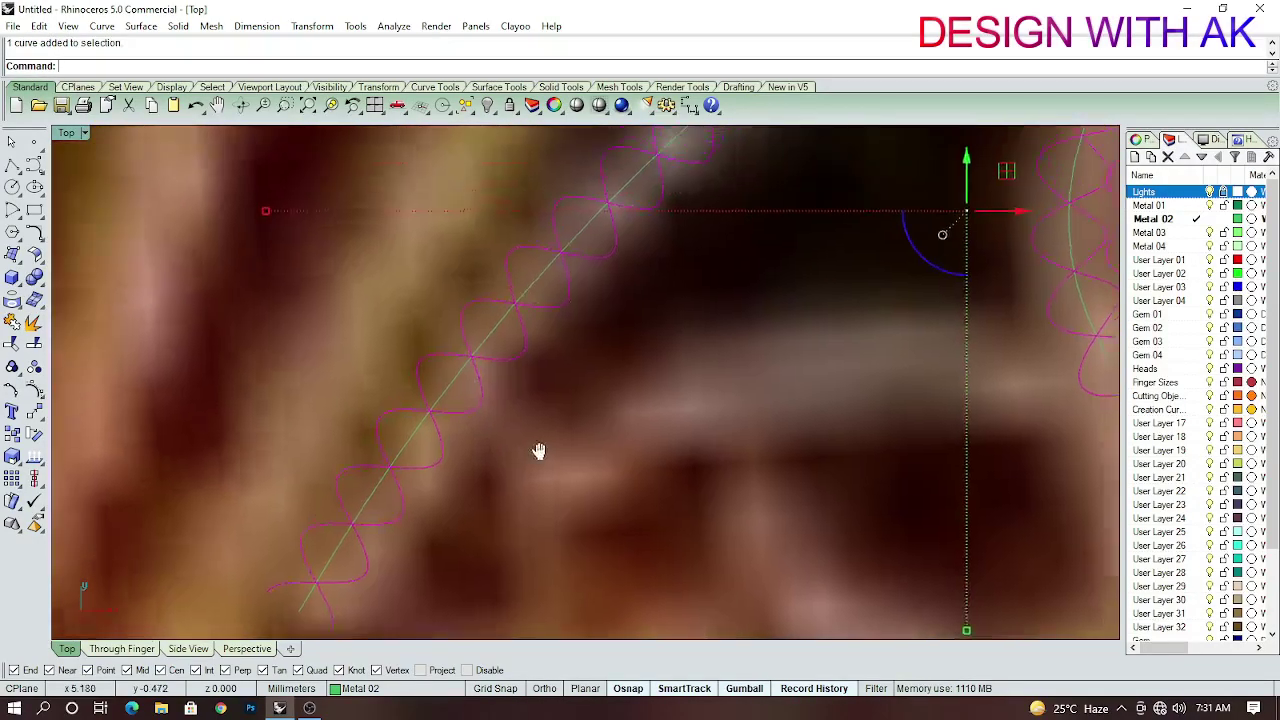
right_drag(487, 415, 538, 462)
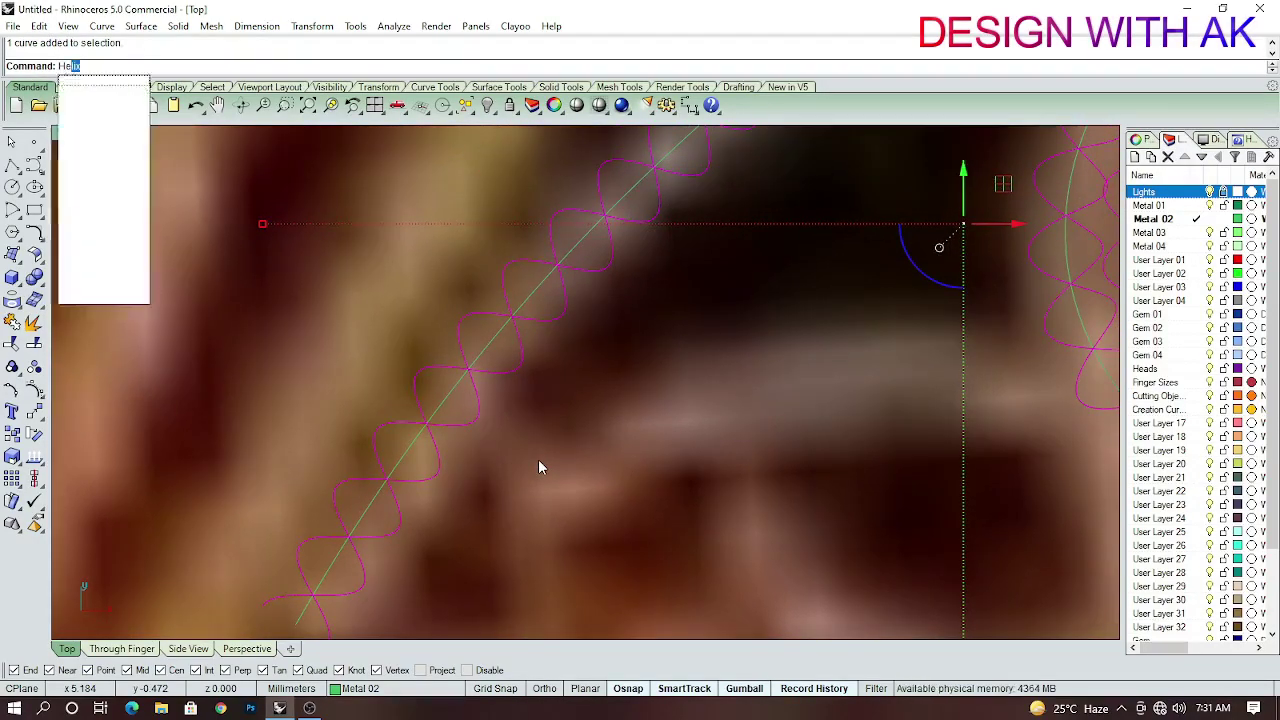
Pipe the helices at 0.05 radius as a trial, then undo it.
key(Return)
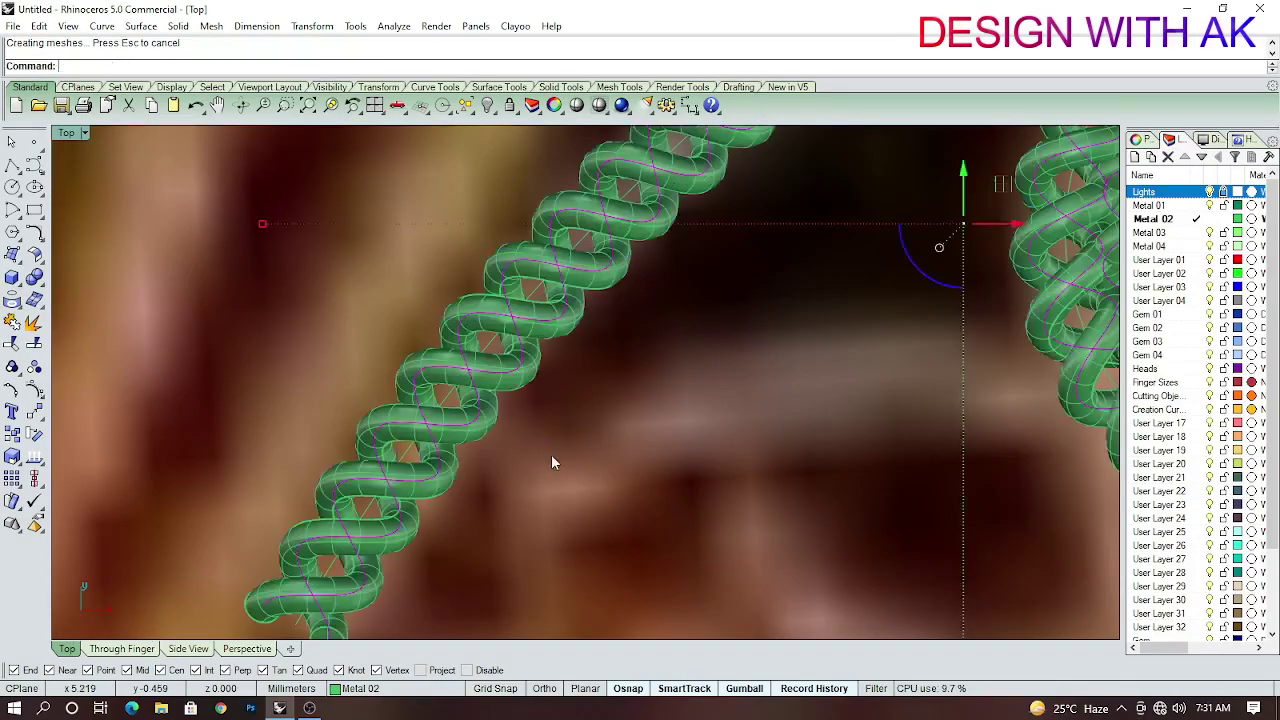
key(ctrl+z)
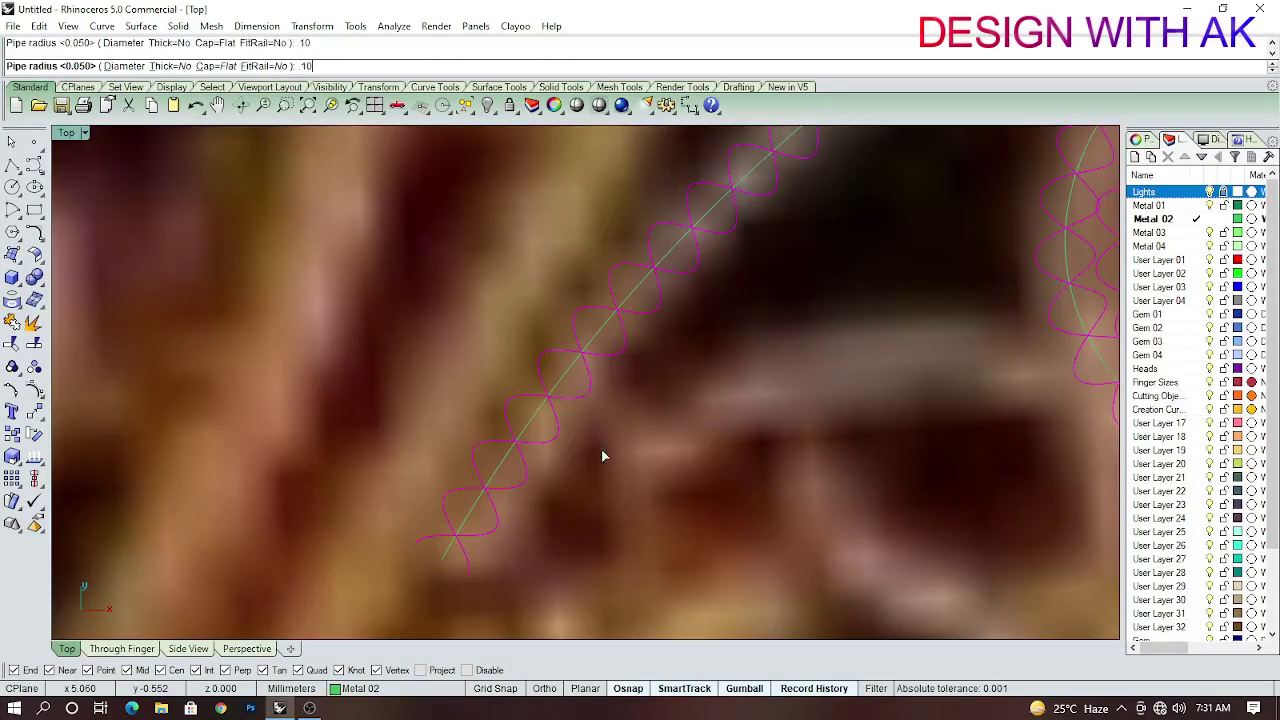
scroll(560, 460, down, 8)
scroll(600, 455, up, 6)
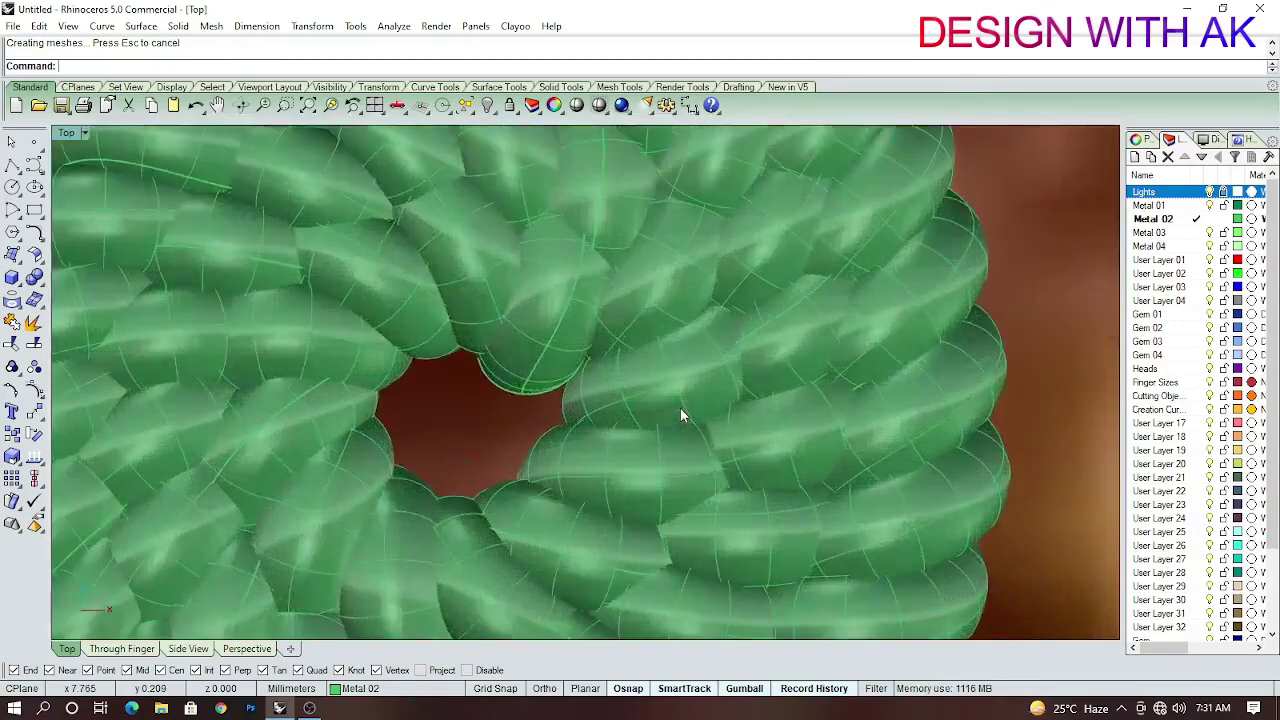
scroll(614, 455, down, 4)
scroll(615, 454, down, 2)
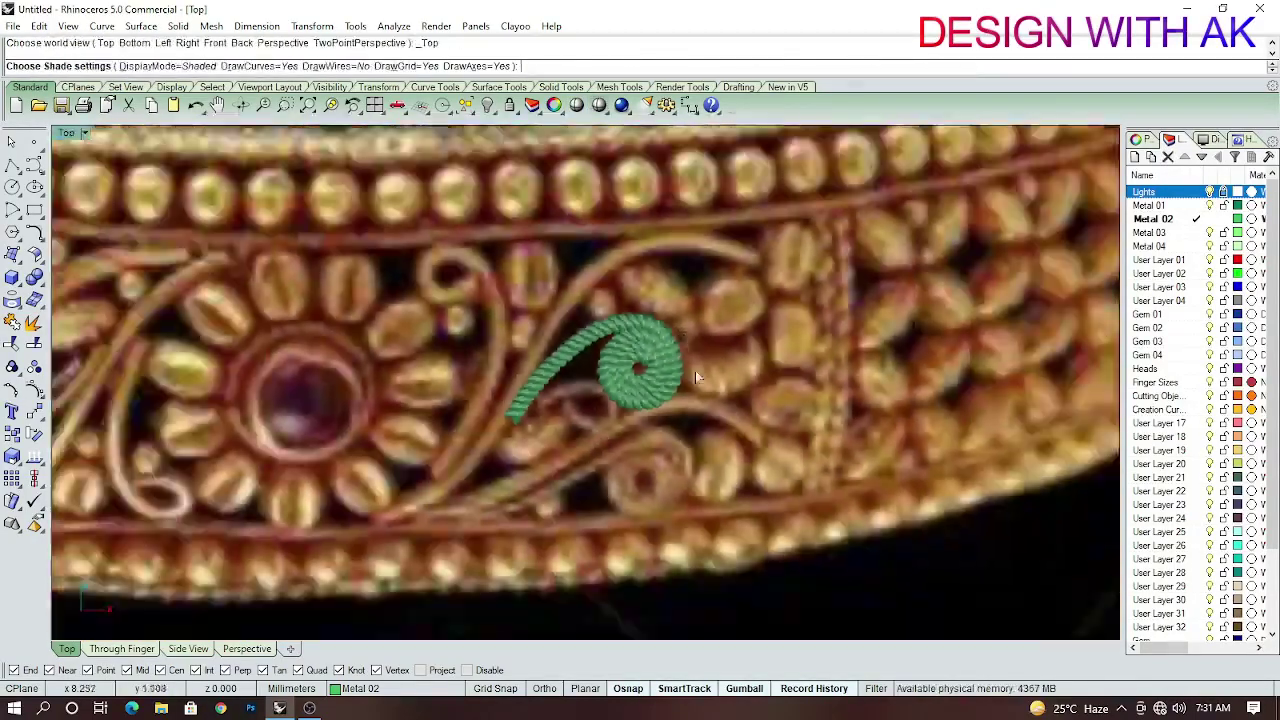
Pipe the long upper sweeping curve into a plain smooth stem after two undone attempts.
scroll(695, 370, up, 5)
click(610, 350)
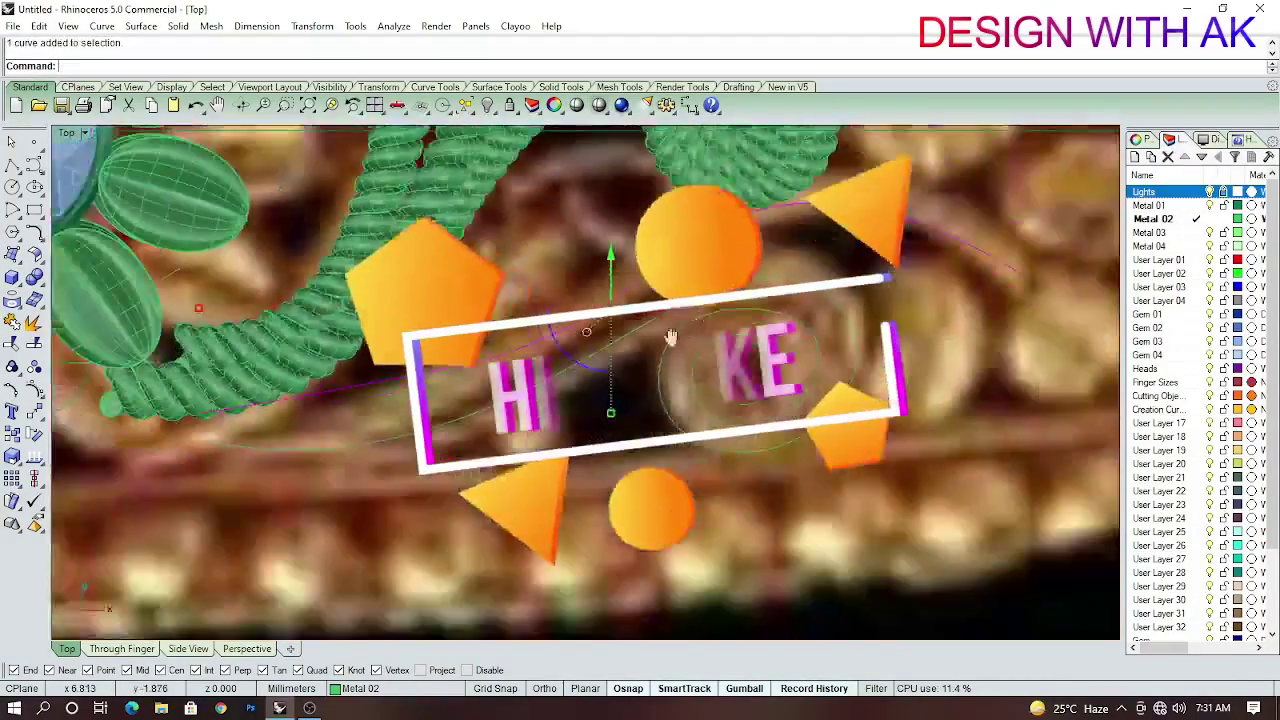
key(Return)
key(Return)
key(Return)
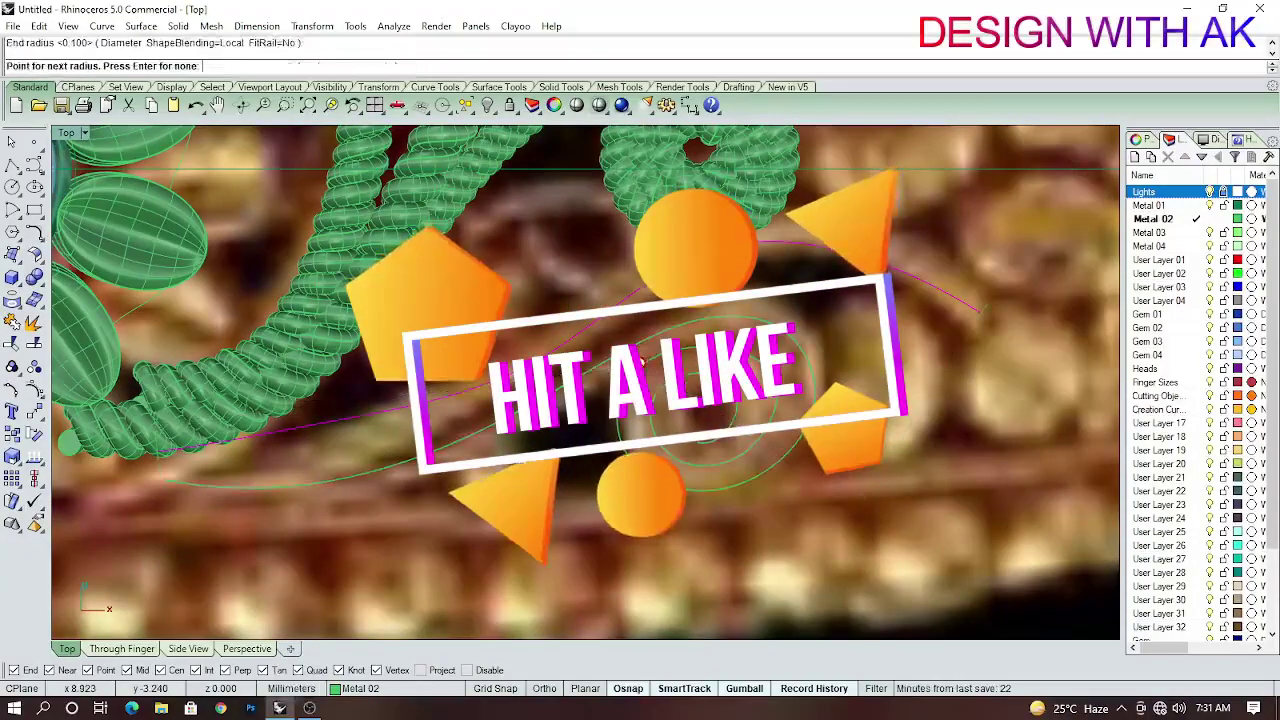
key(Return)
key(ctrl+z)
text(Pi)
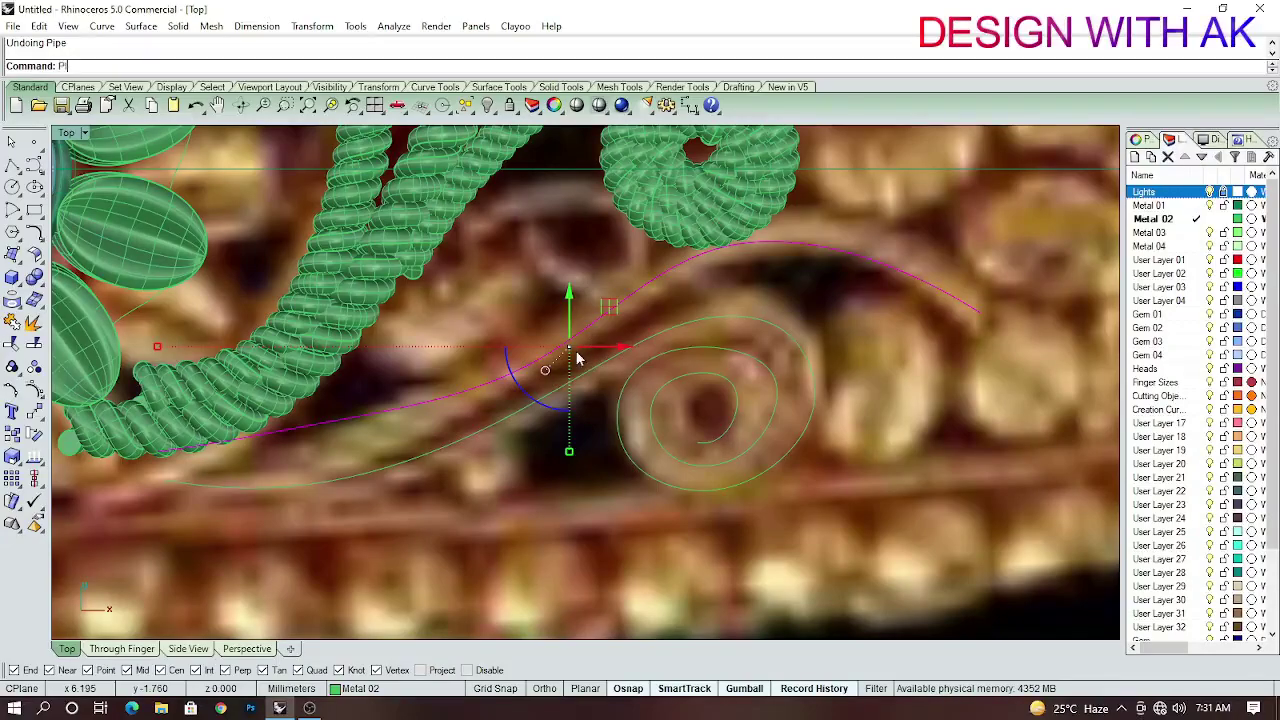
text(pe)
key(Return)
click(567, 342)
key(Return)
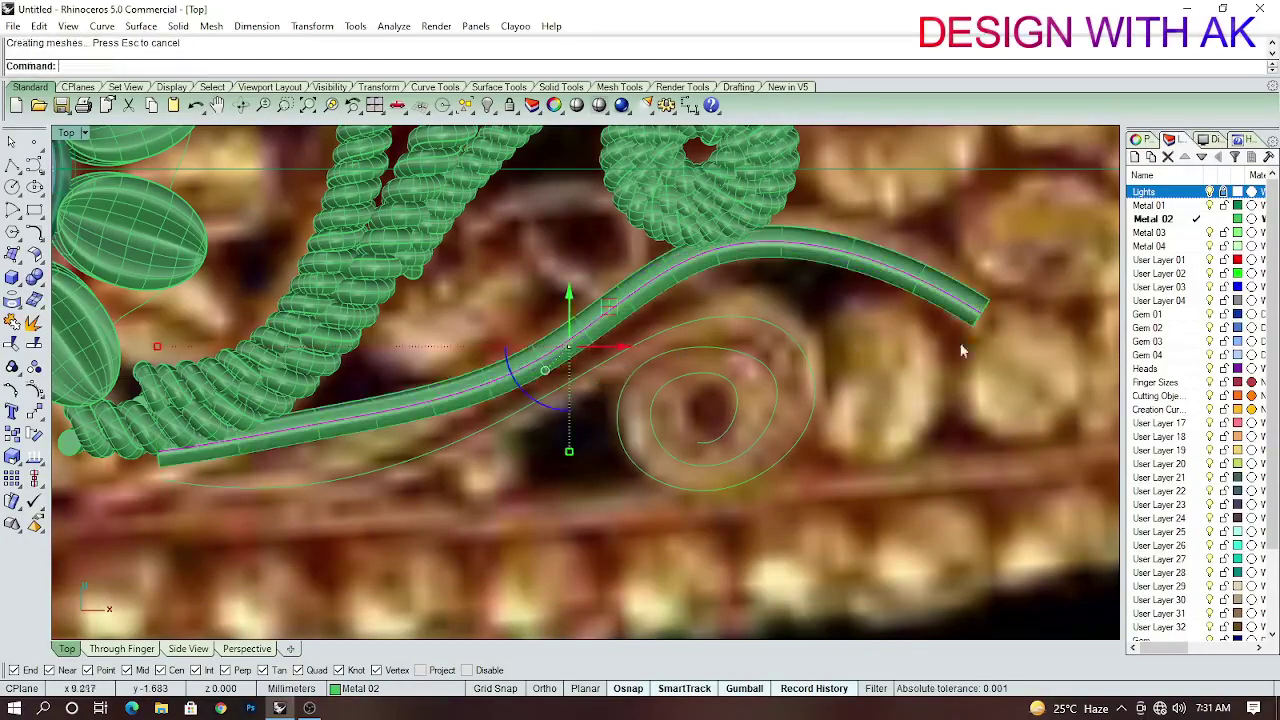
key(ctrl+z)
drag(906, 355, 992, 362)
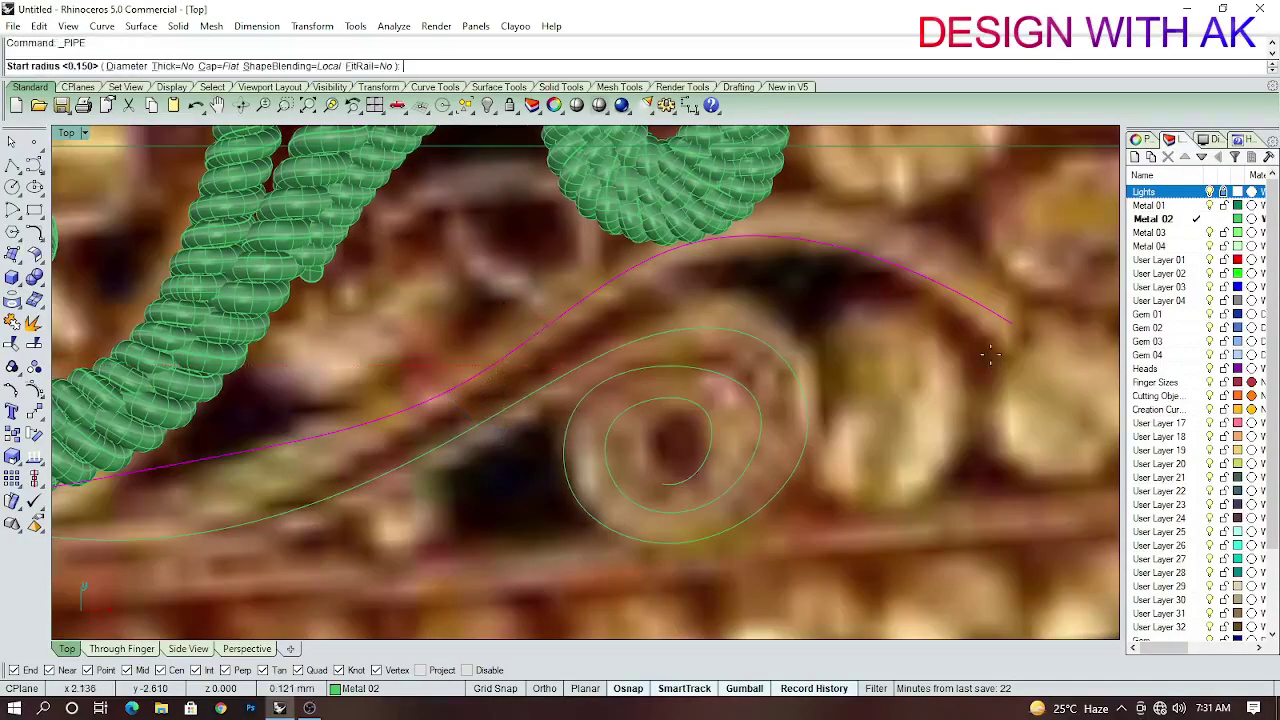
key(Return)
key(Return)
key(Return)
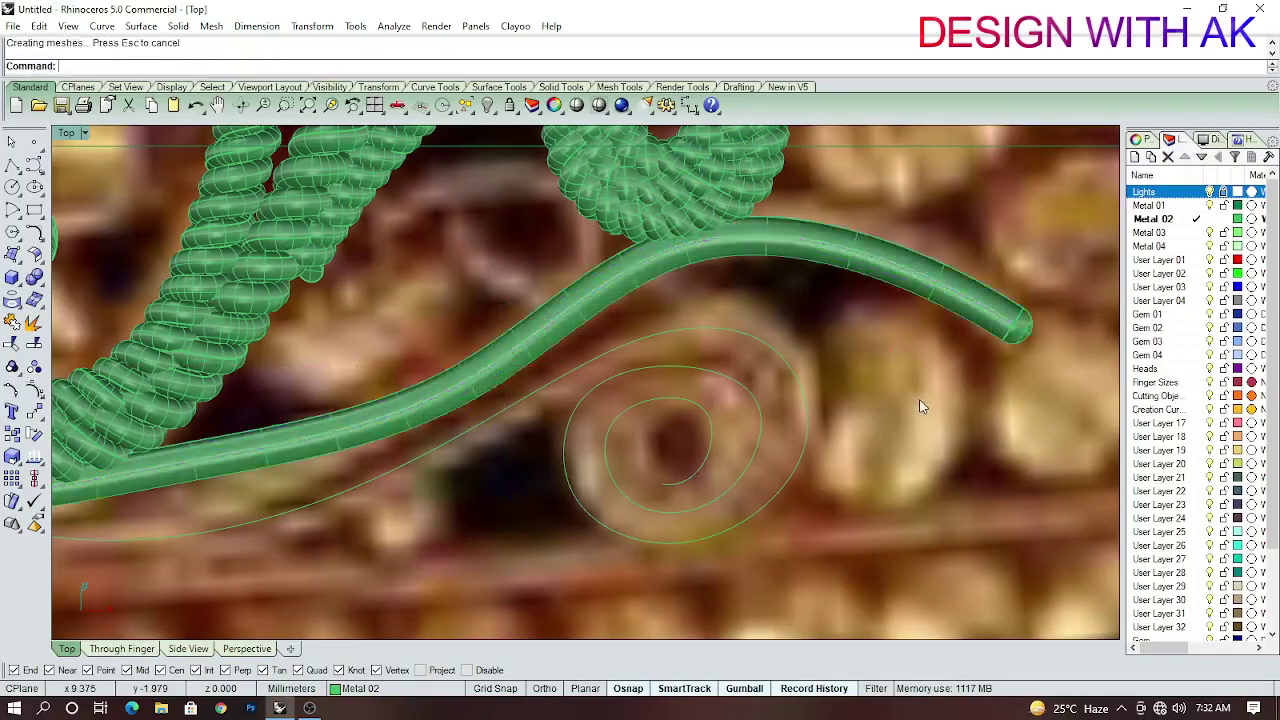
Wind a Helix AroundCurve on the lower curve, cancelling a mistyped Box command.
click(872, 400)
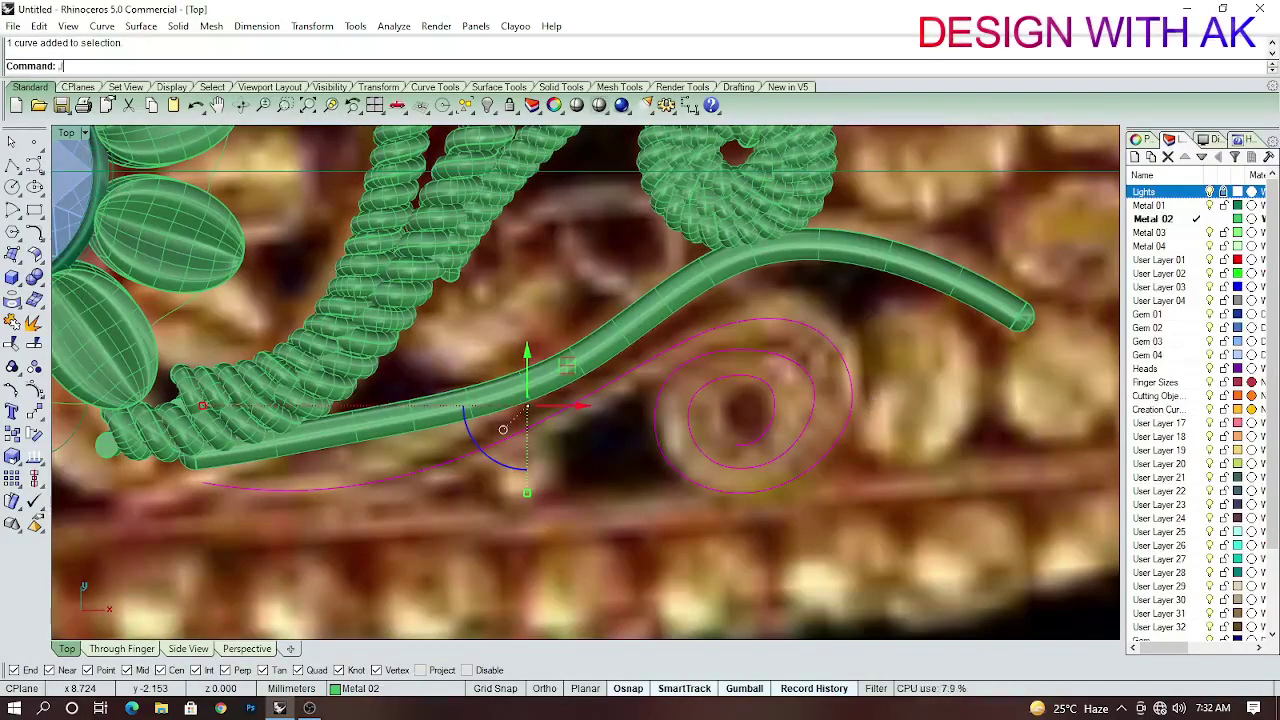
text(box)
key(Escape)
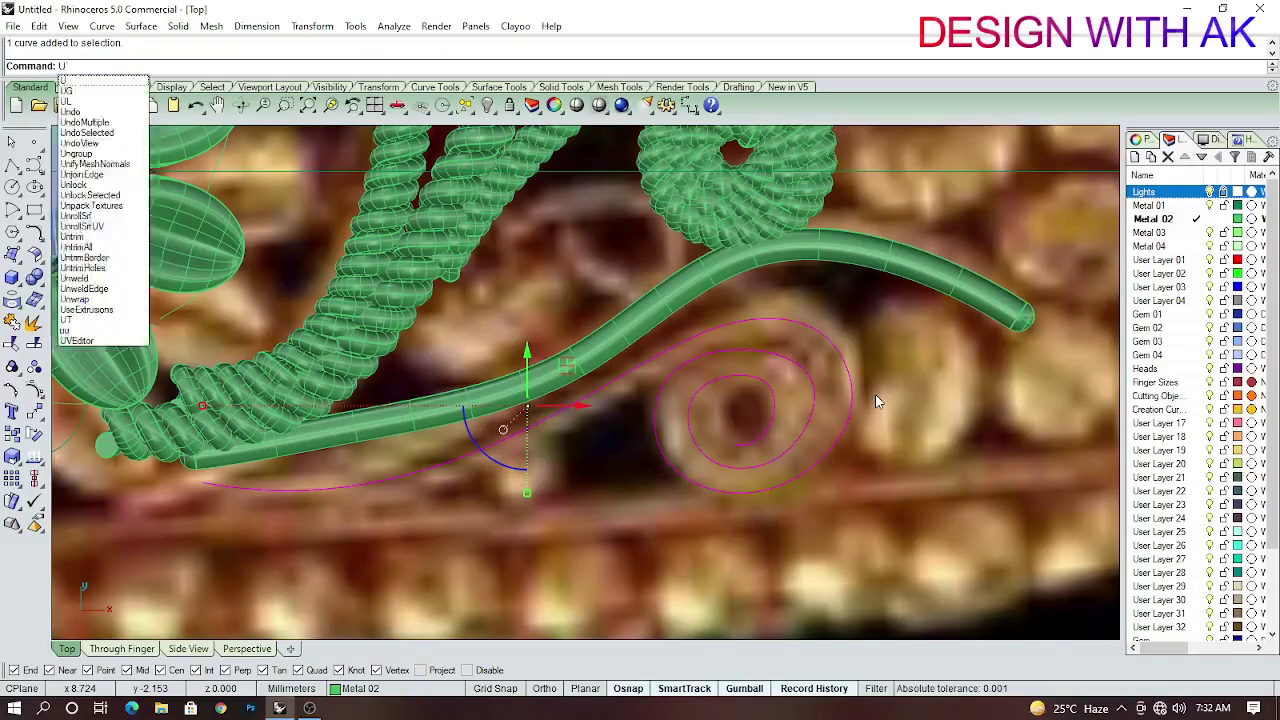
text(elix)
key(Return)
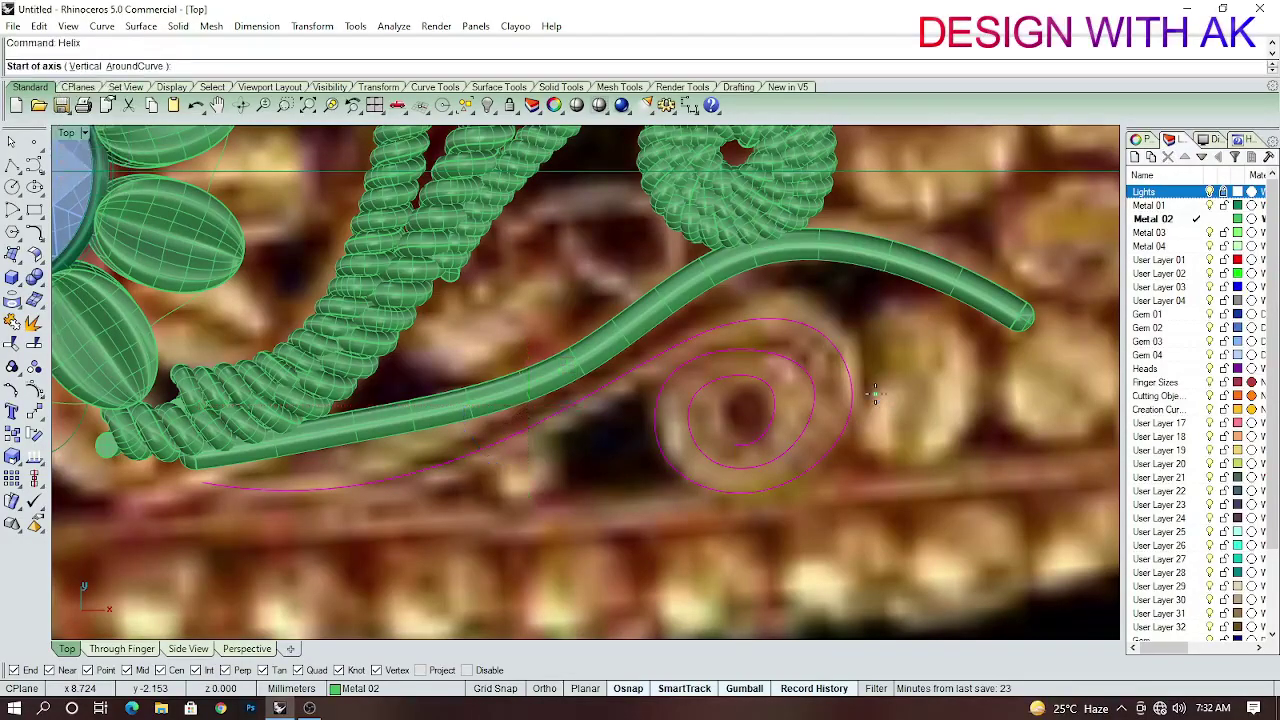
text(a)
key(Return)
click(830, 354)
scroll(240, 480, up, 5)
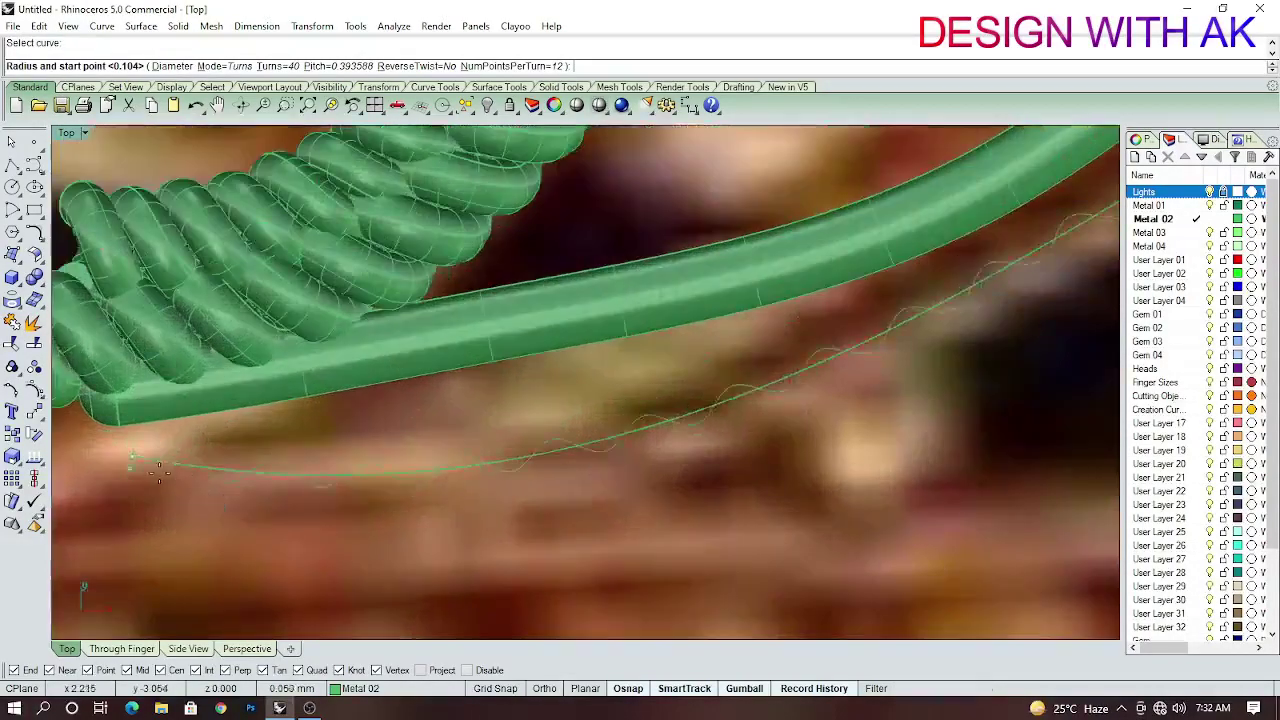
key(Return)
right_drag(199, 479, 241, 483)
Add a second helix around the curve and set its radius.
text(a)
key(Return)
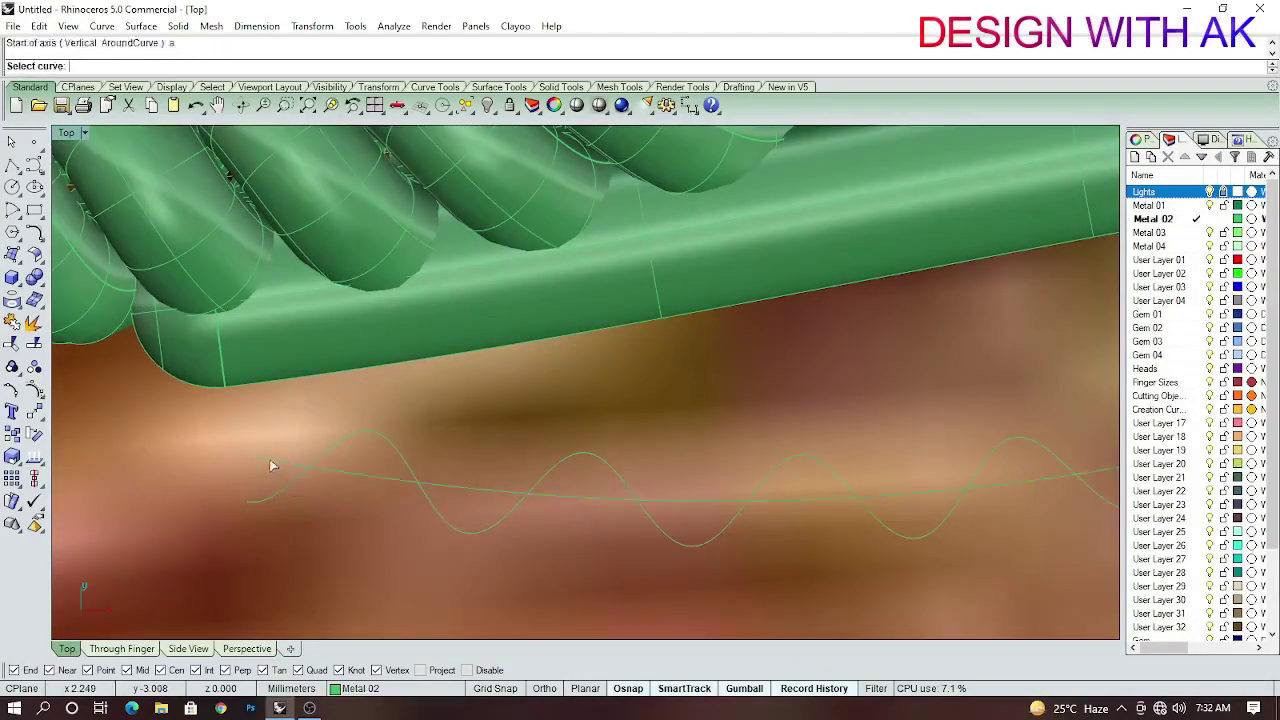
click(271, 465)
click(455, 568)
scroll(492, 567, up, 1)
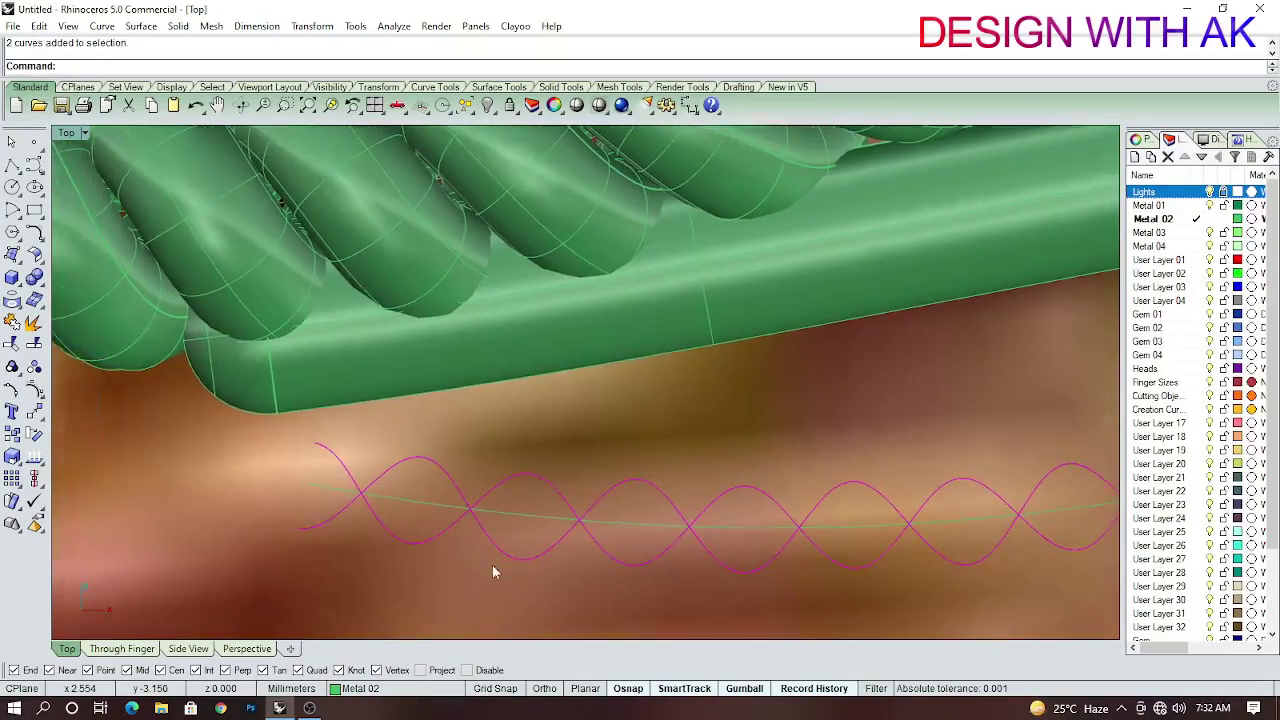
Pipe the helix curves with radius 12 into a twisted rope.
text(pipe)
key(Return)
text(12)
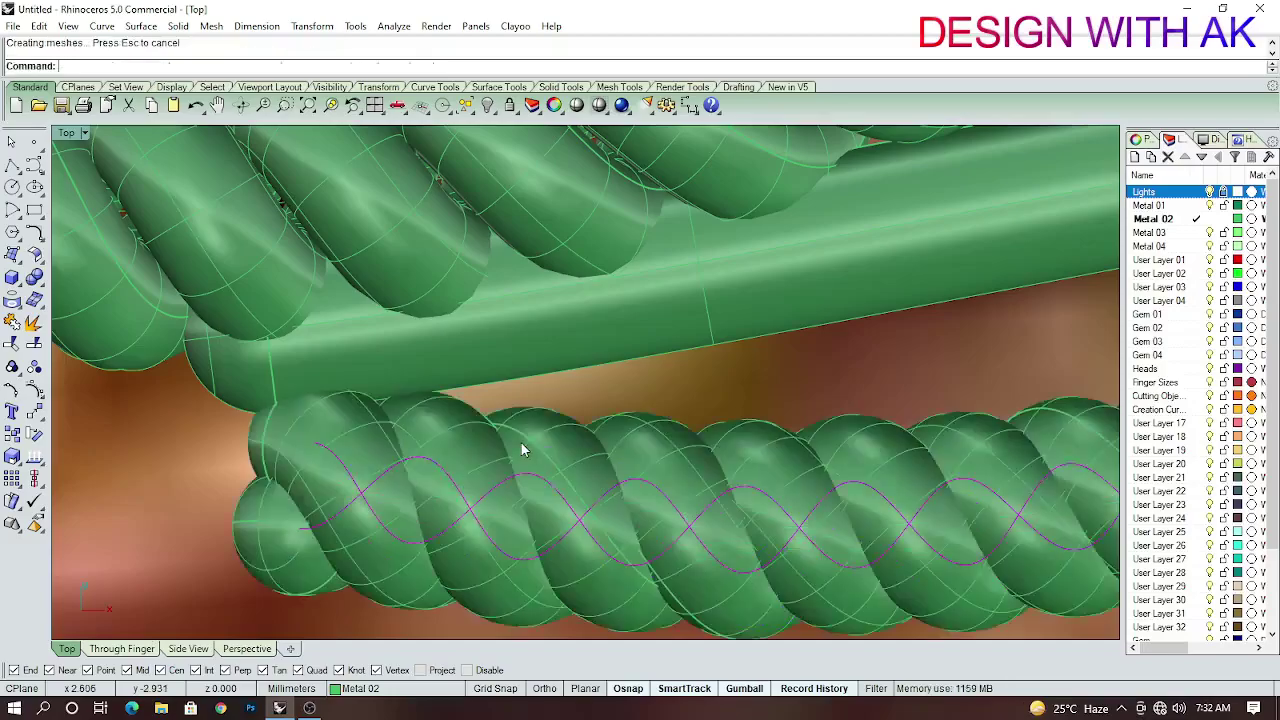
scroll(520, 447, down, 5)
scroll(688, 416, up, 2)
scroll(688, 416, down, 2)
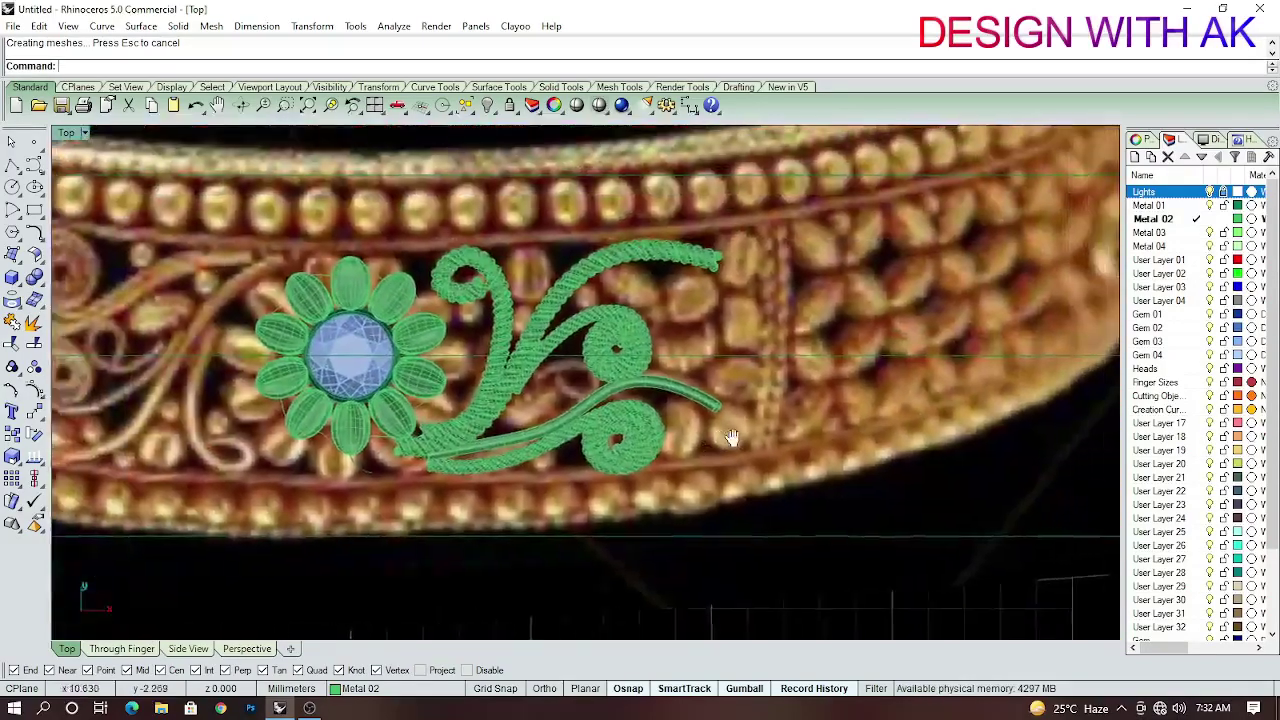
scroll(732, 437, up, 3)
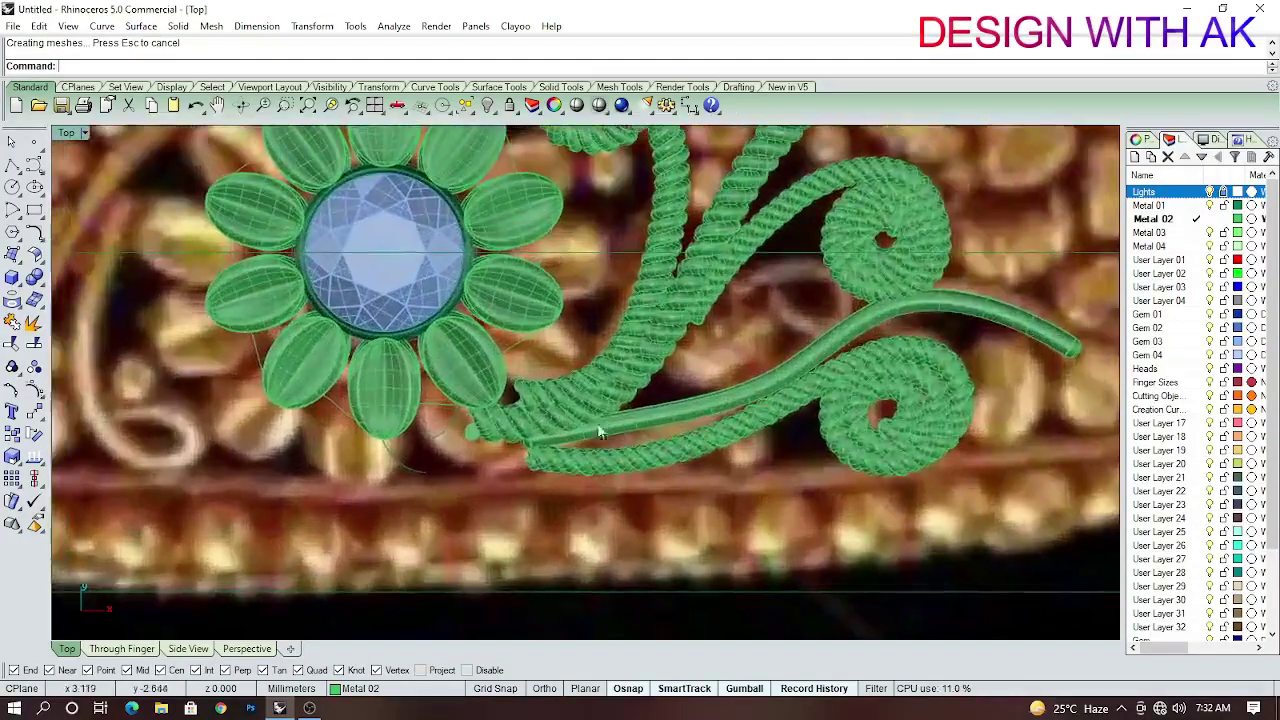
Preview the rope ornament shaded and tilted, then return to Top view.
click(577, 105)
mouse_move(640, 200)
ctrl+shift+right_down()
mouse_move(735, 225)
mouse_move(712, 342)
ctrl+shift+right_up()
key(Return)
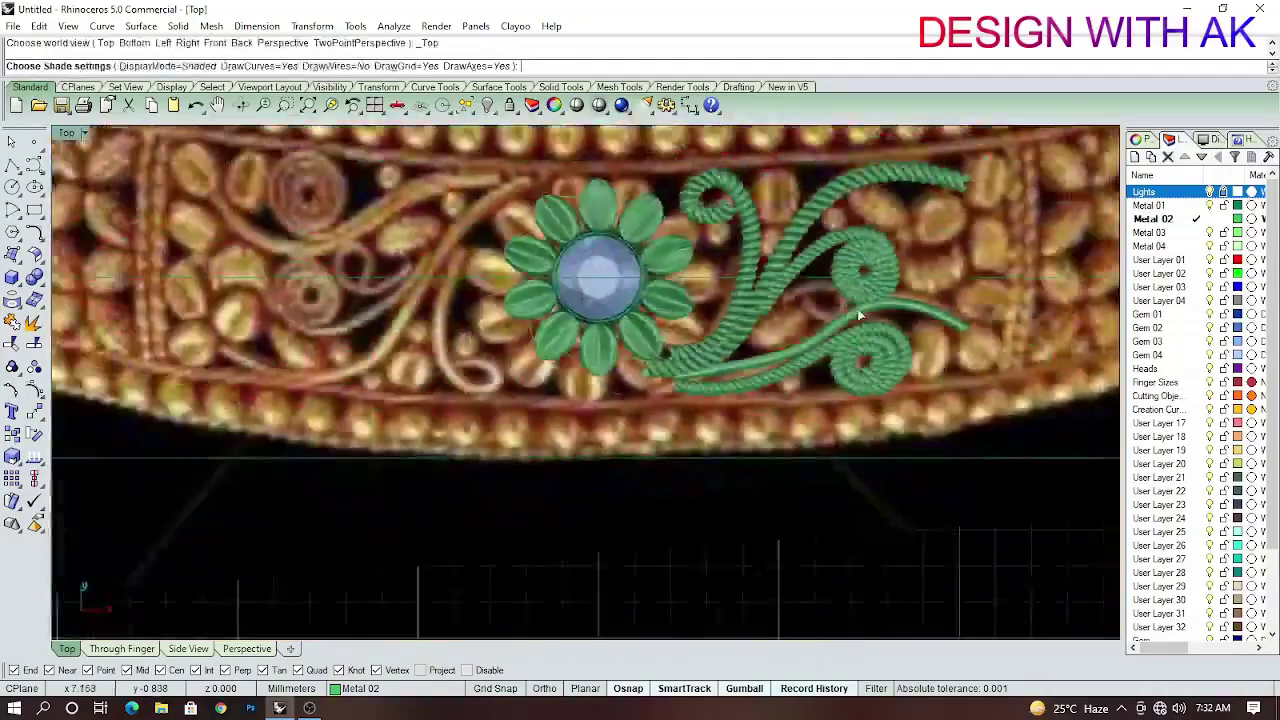
scroll(712, 342, up, 2)
scroll(700, 358, up, 1)
scroll(737, 360, down, 2)
scroll(708, 366, up, 1)
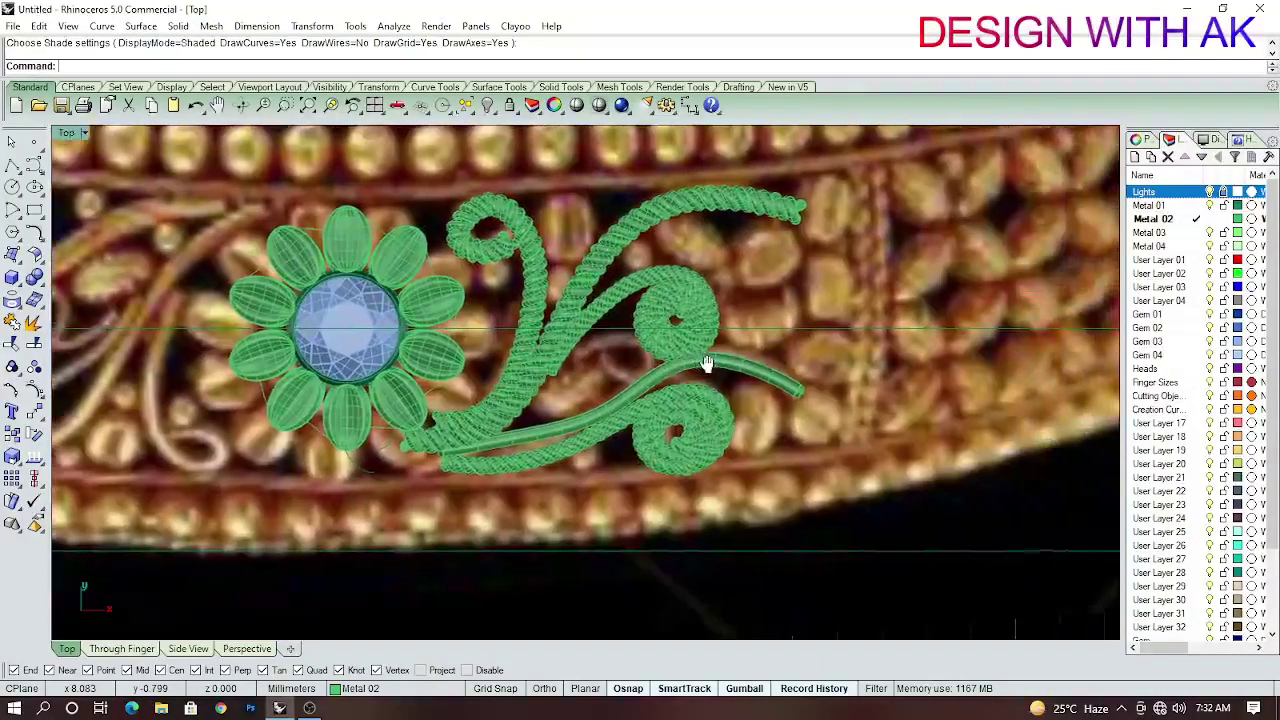
scroll(760, 372, up, 3)
scroll(791, 370, down, 4)
scroll(791, 370, down, 1)
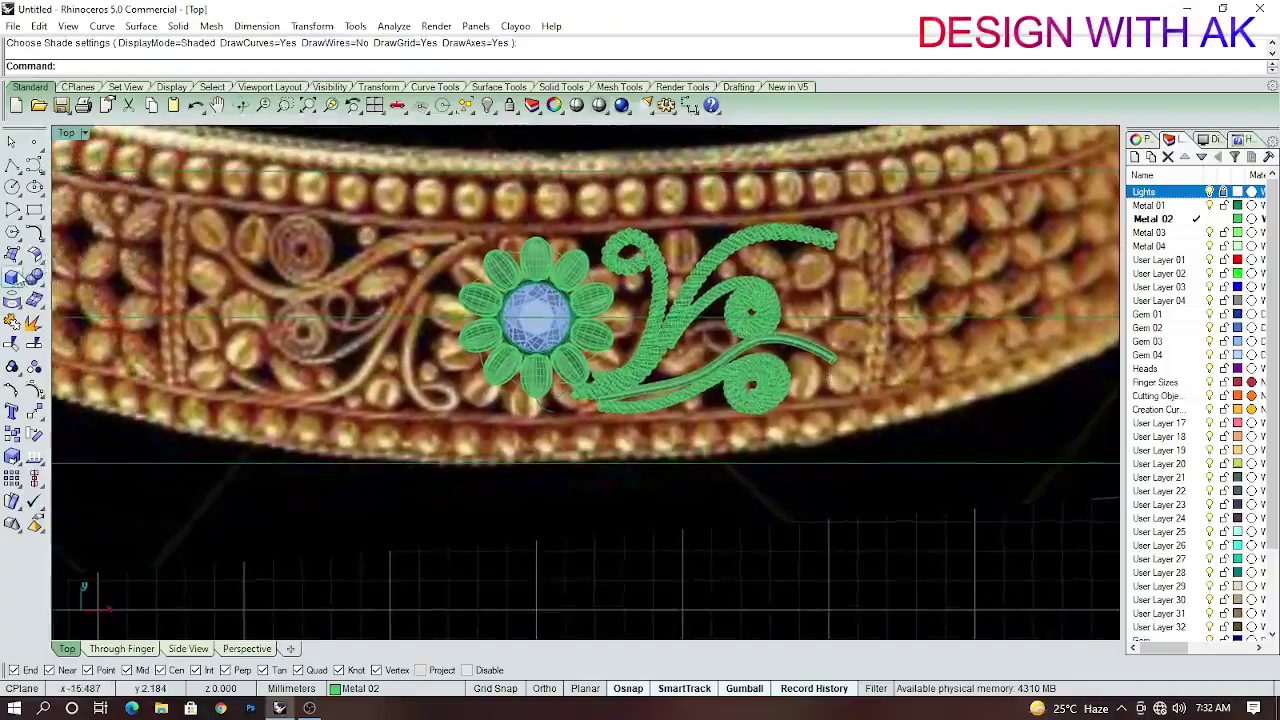
click(34, 277)
Draw a sphere below the band and stretch it into an upright oval bead.
click(52, 285)
click(672, 505)
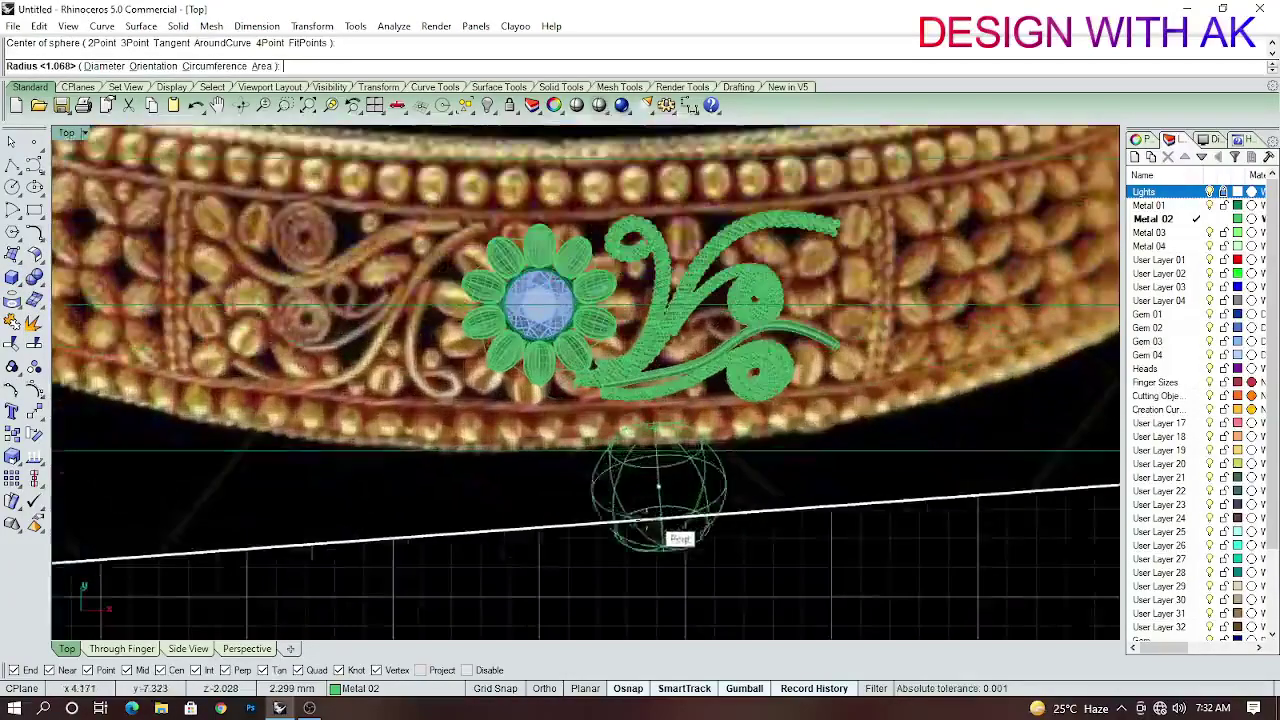
scroll(660, 480, down, 2)
click(636, 511)
scroll(636, 511, up, 2)
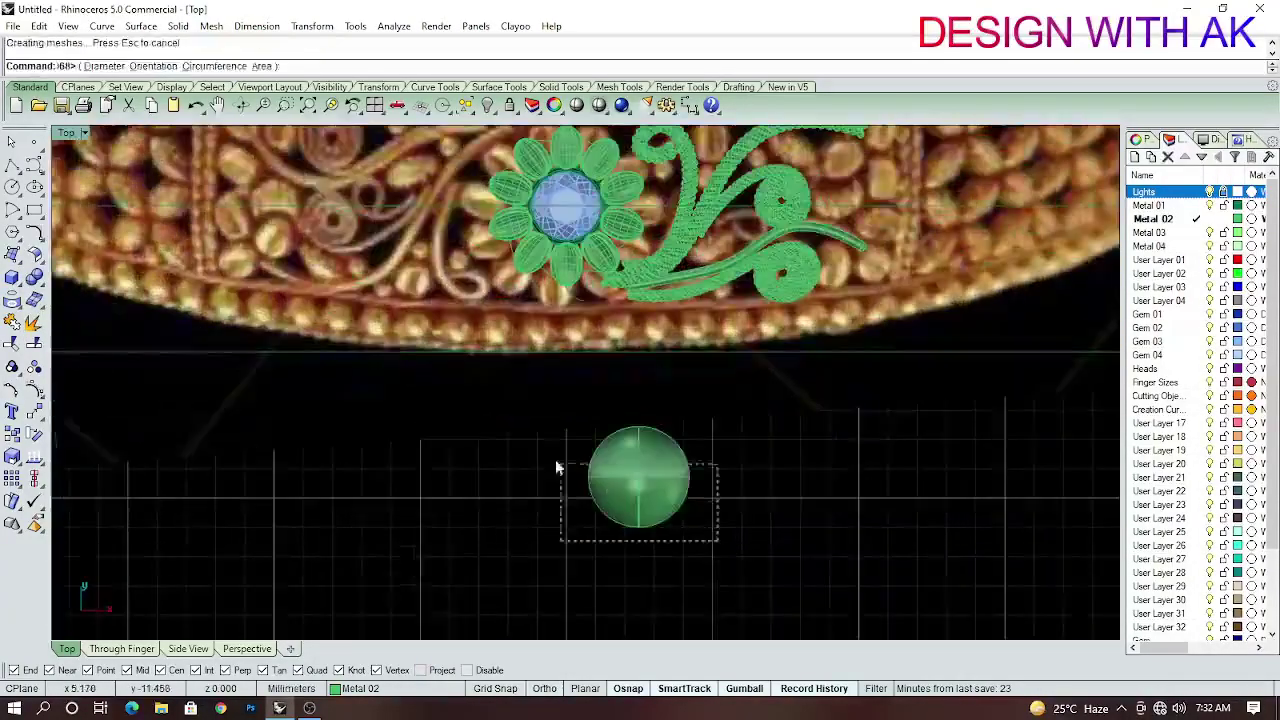
scroll(557, 466, up, 2)
click(534, 474)
drag(775, 553, 521, 455)
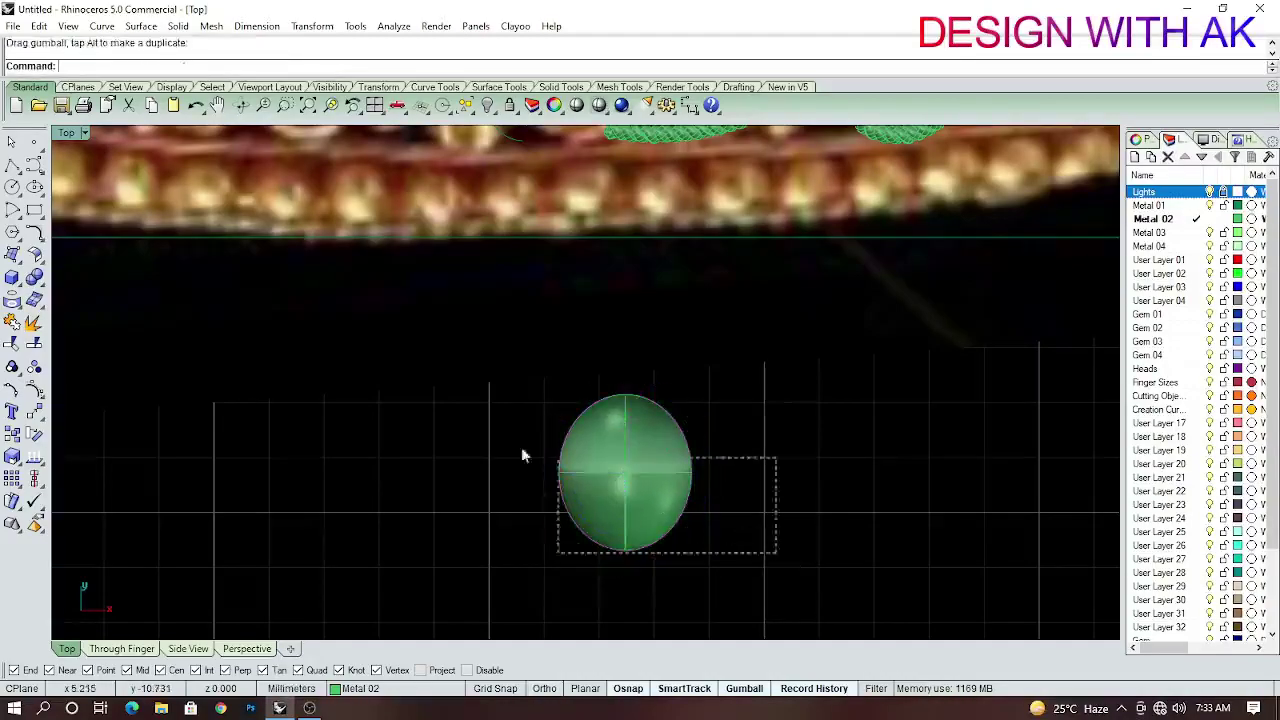
Turn on the bead's control points and reshape it in Front view.
scroll(579, 462, up, 3)
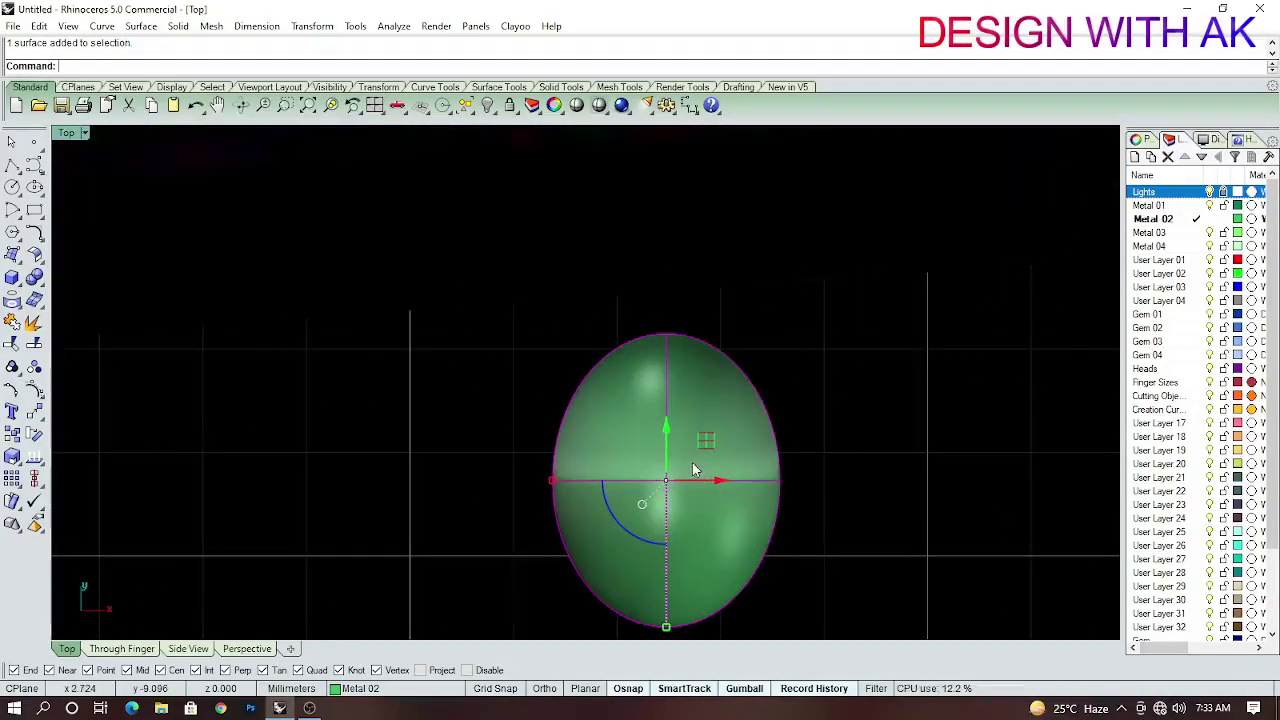
key(F10)
scroll(662, 470, down, 3)
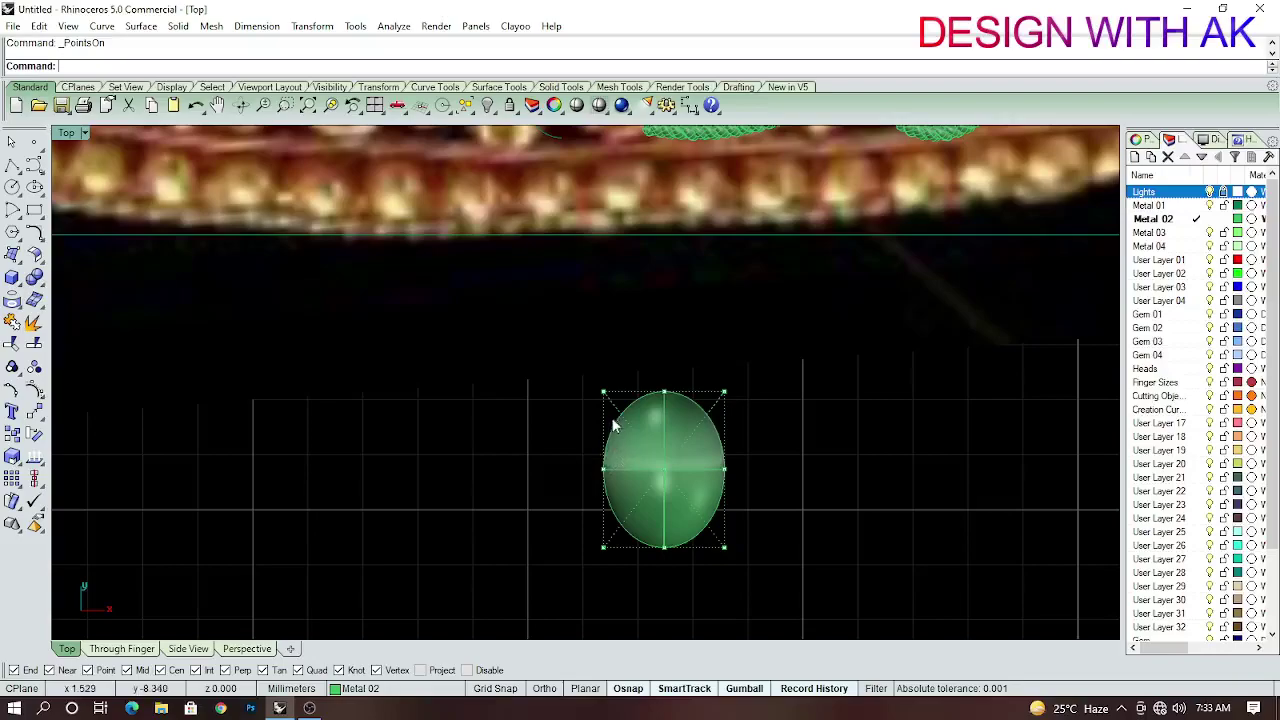
key(ctrl+F2)
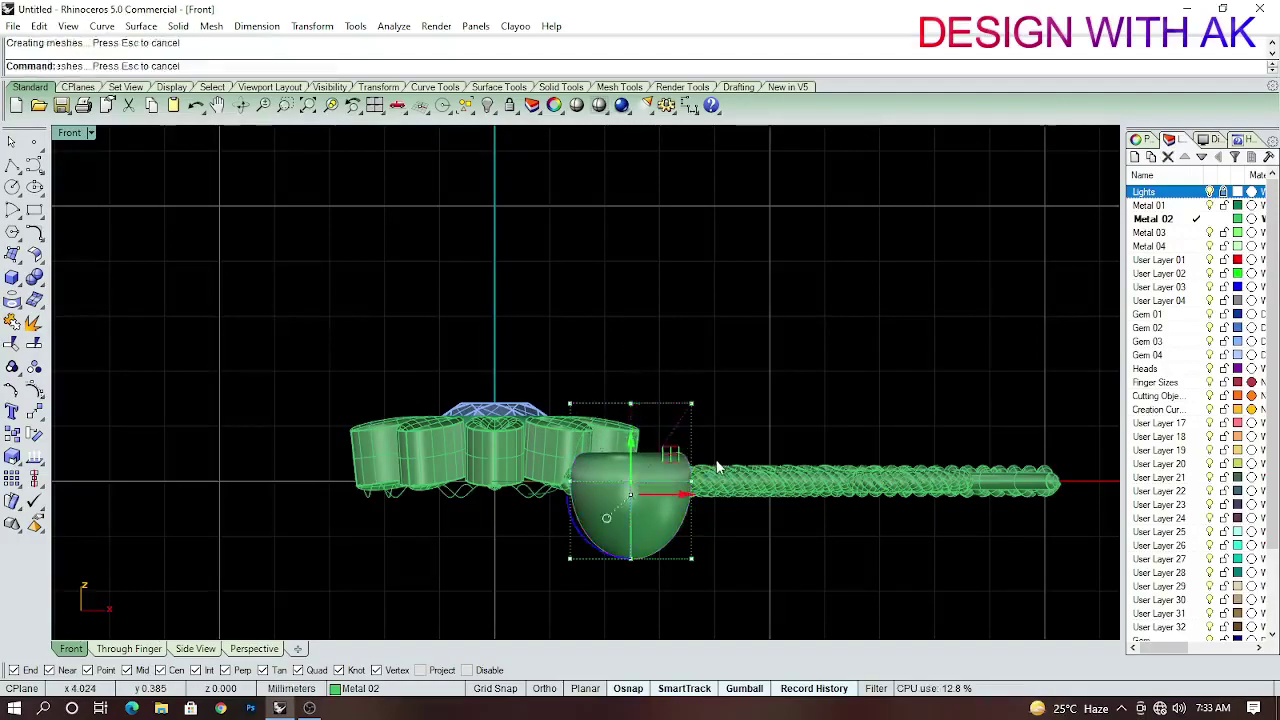
key(ctrl+F1)
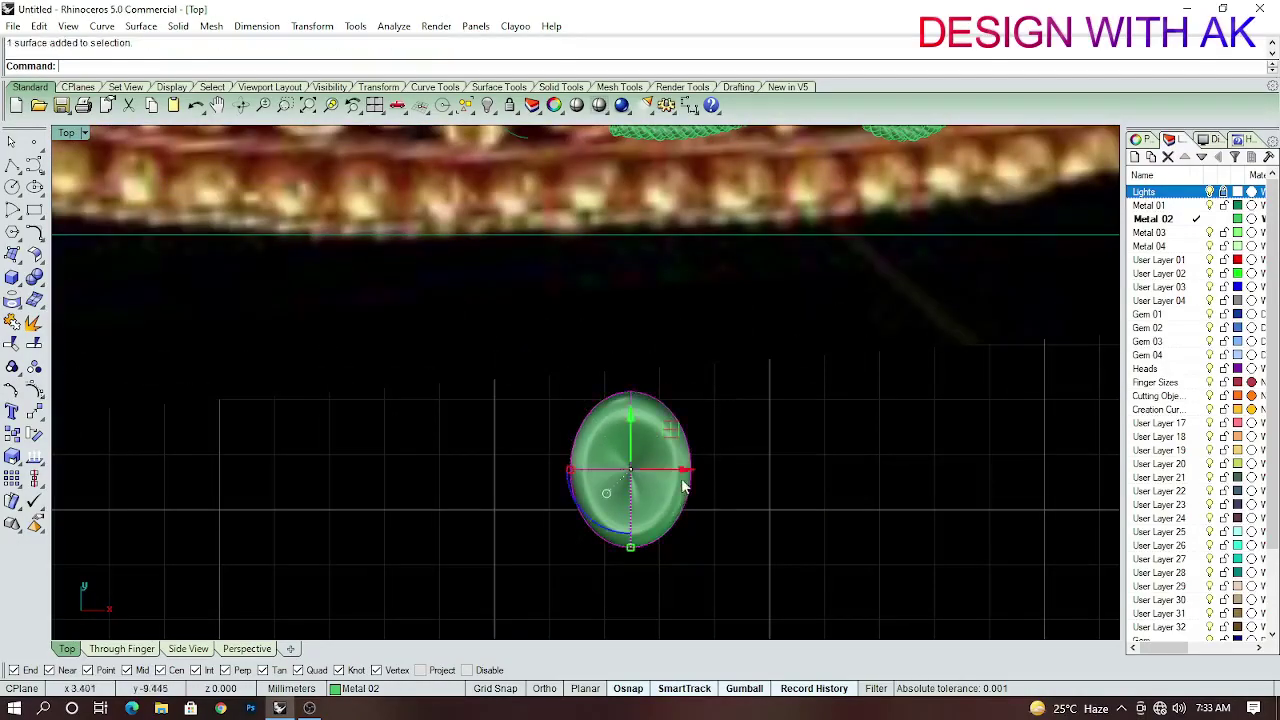
key(ctrl+z)
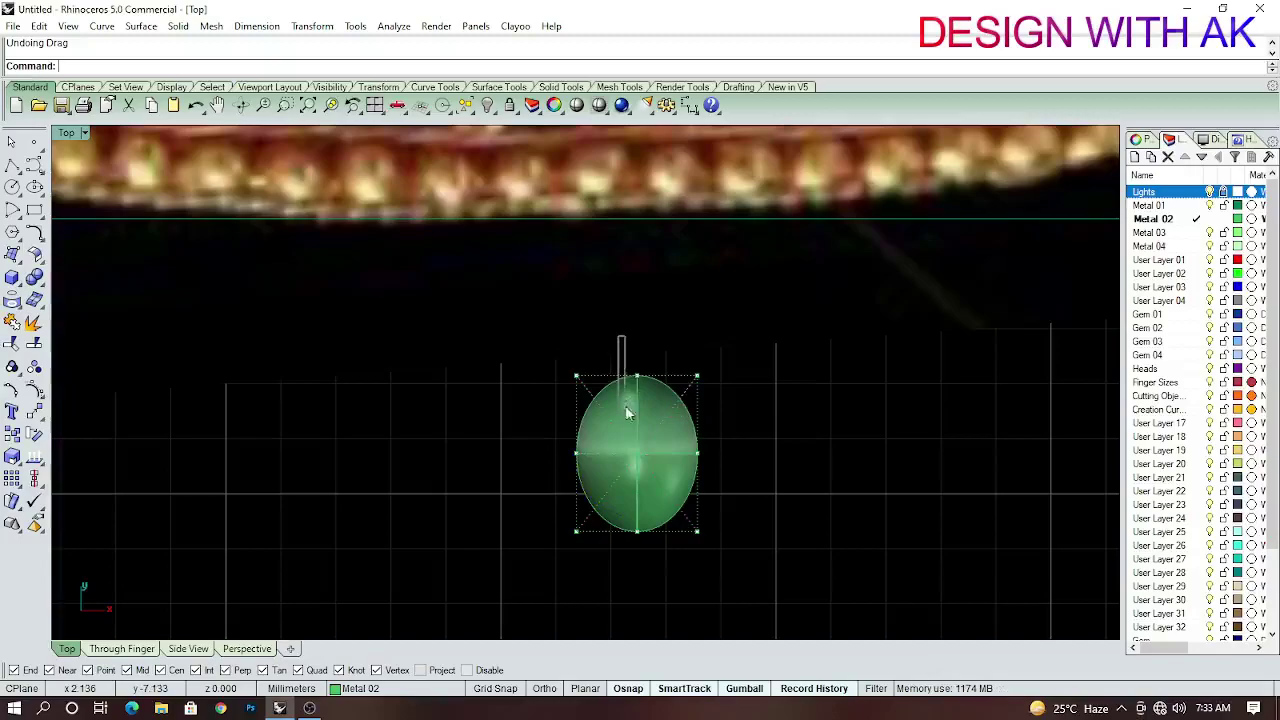
key(ctrl+F2)
drag(582, 327, 670, 247)
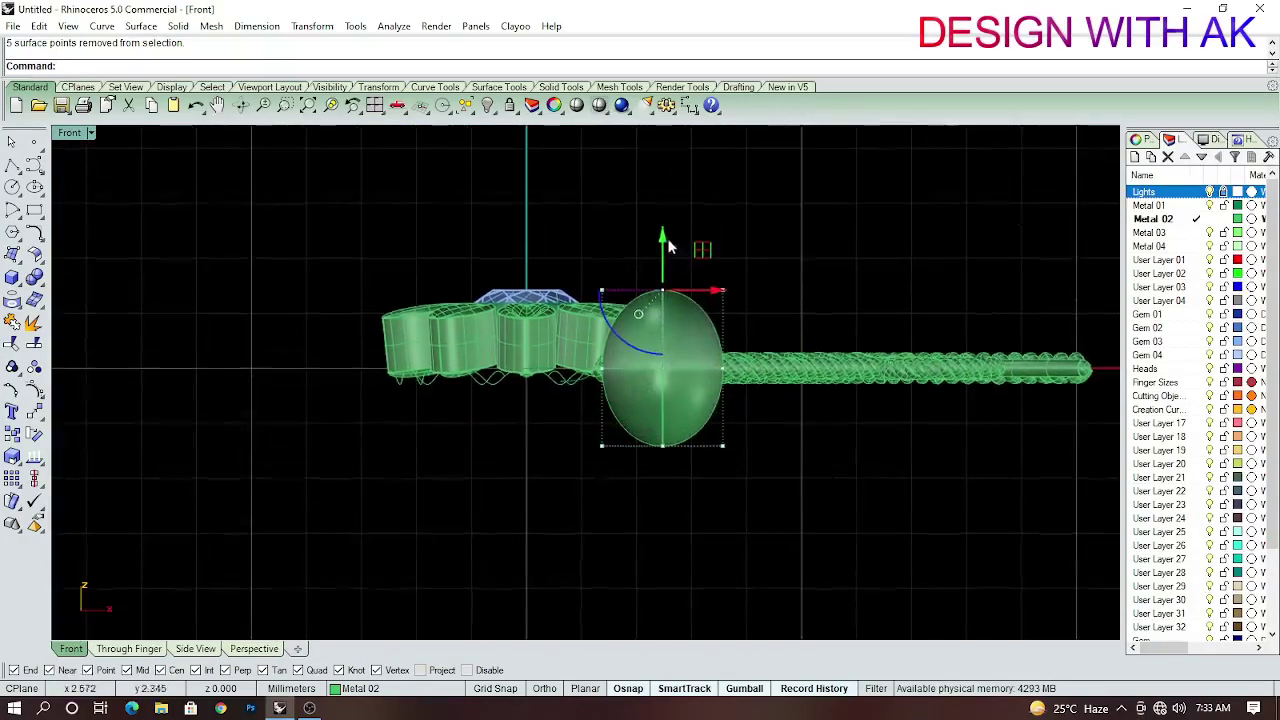
key(ctrl+F1)
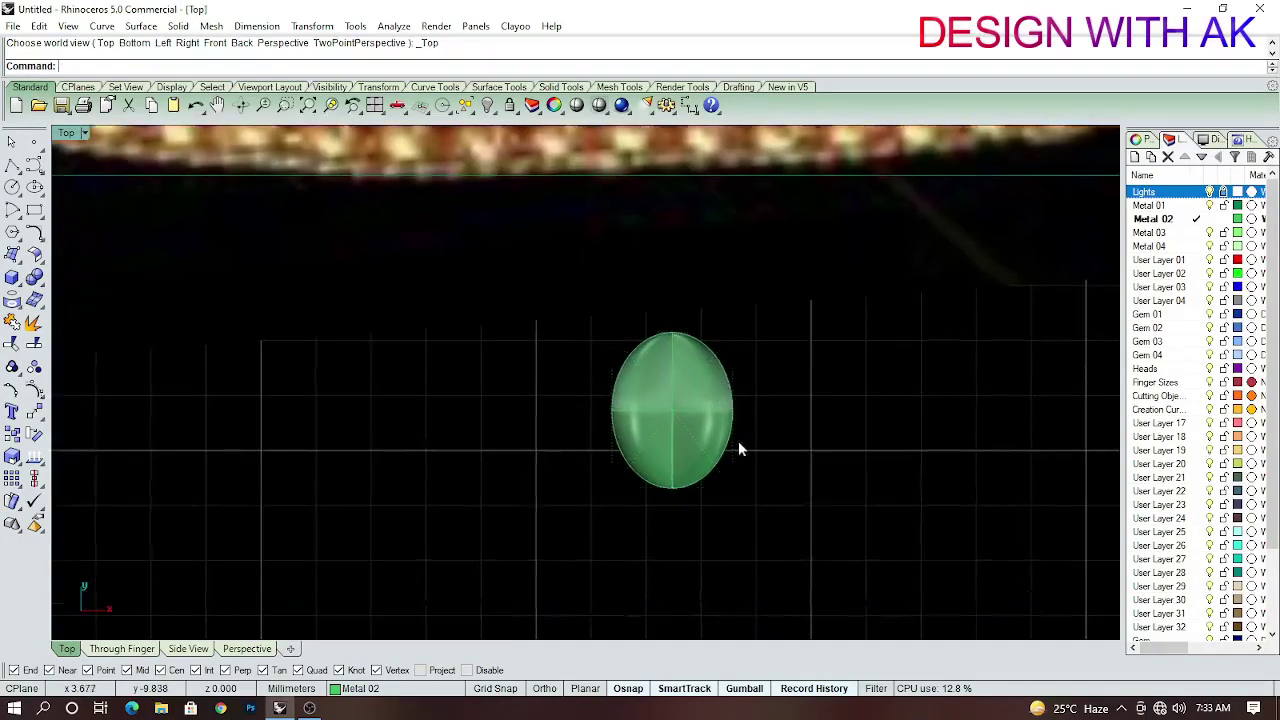
Rebuild the oval bead's surface and check it from the side.
click(682, 441)
text(REBUILD)
key(Return)
click(594, 467)
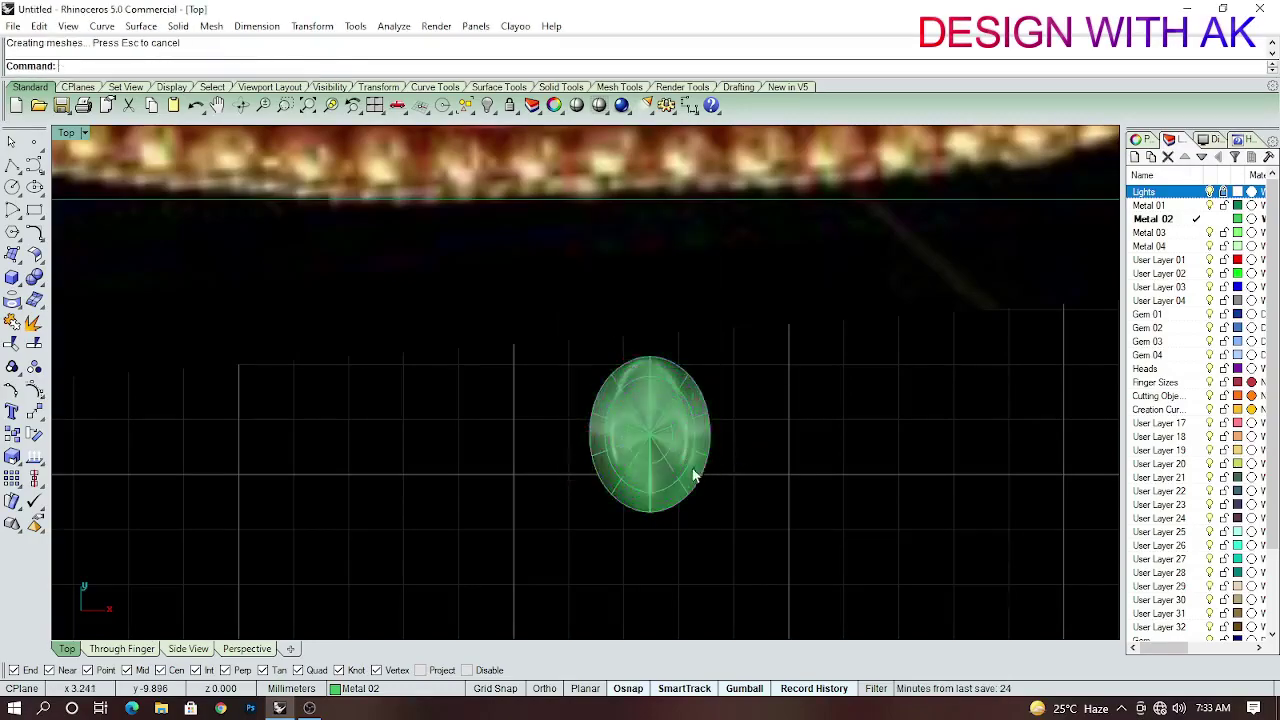
right_drag(594, 467, 670, 268)
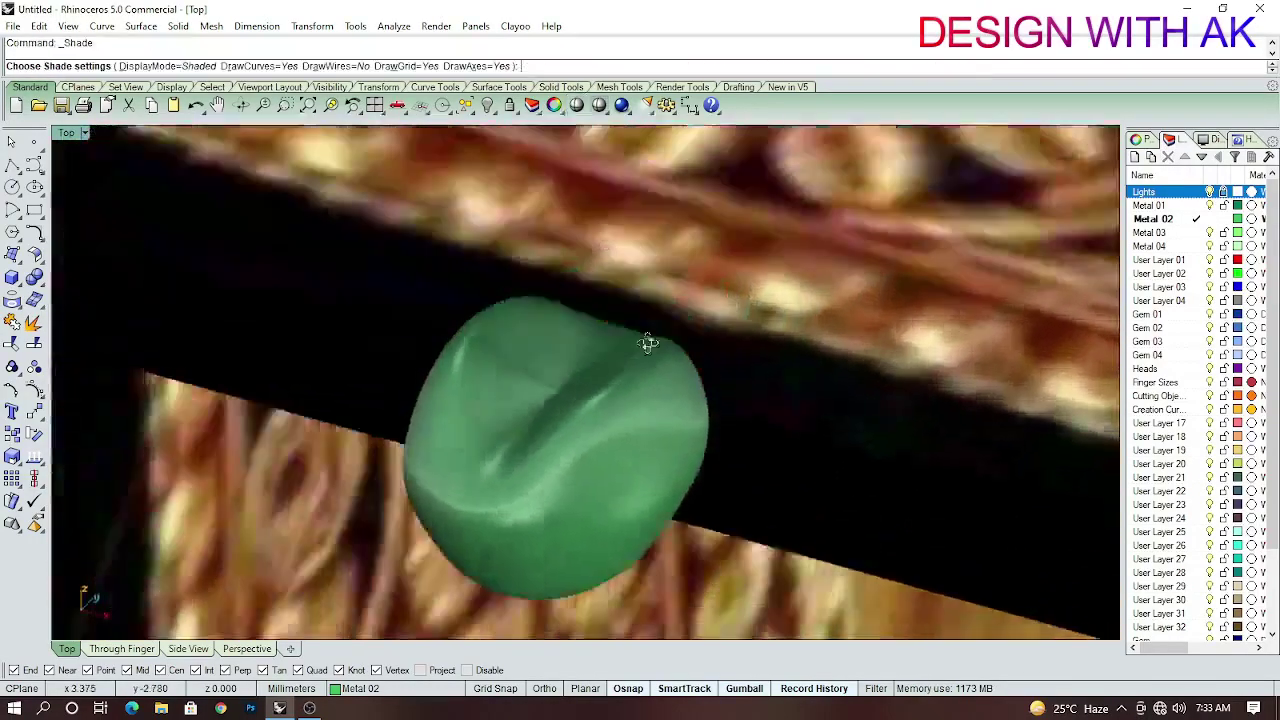
right_drag(646, 343, 734, 354)
click(760, 328)
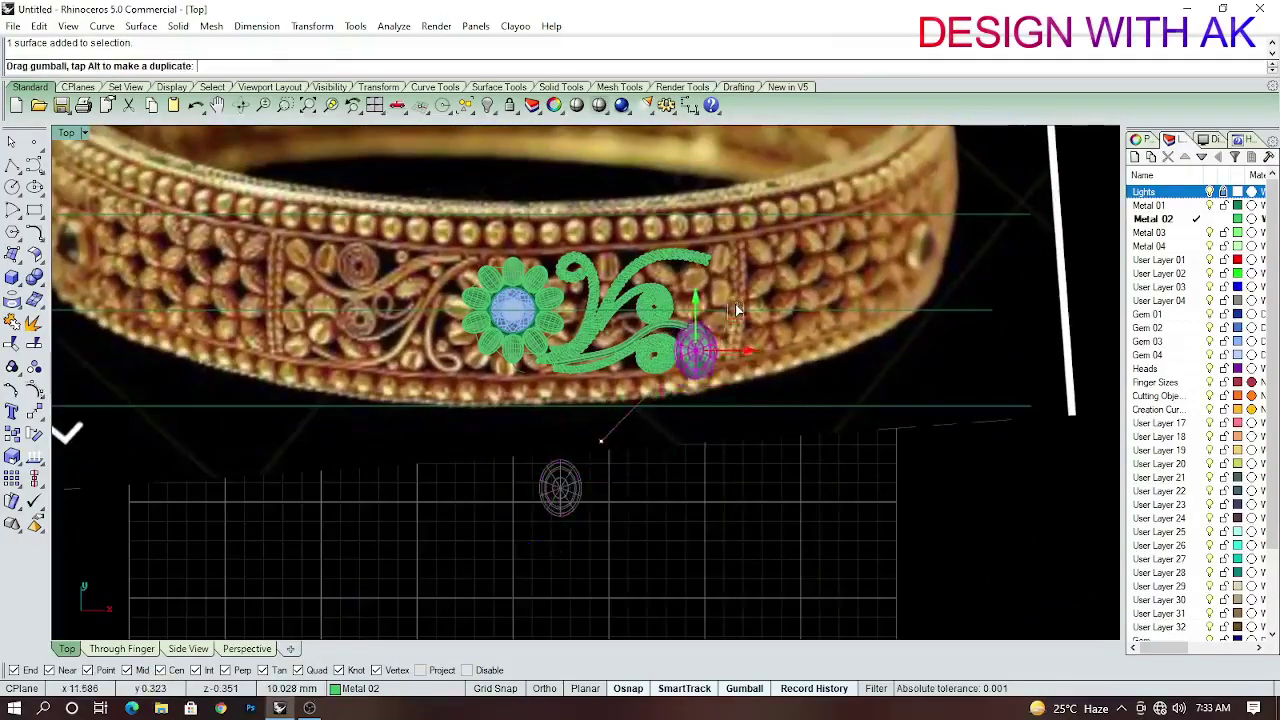
scroll(735, 310, up, 5)
scroll(700, 380, up, 4)
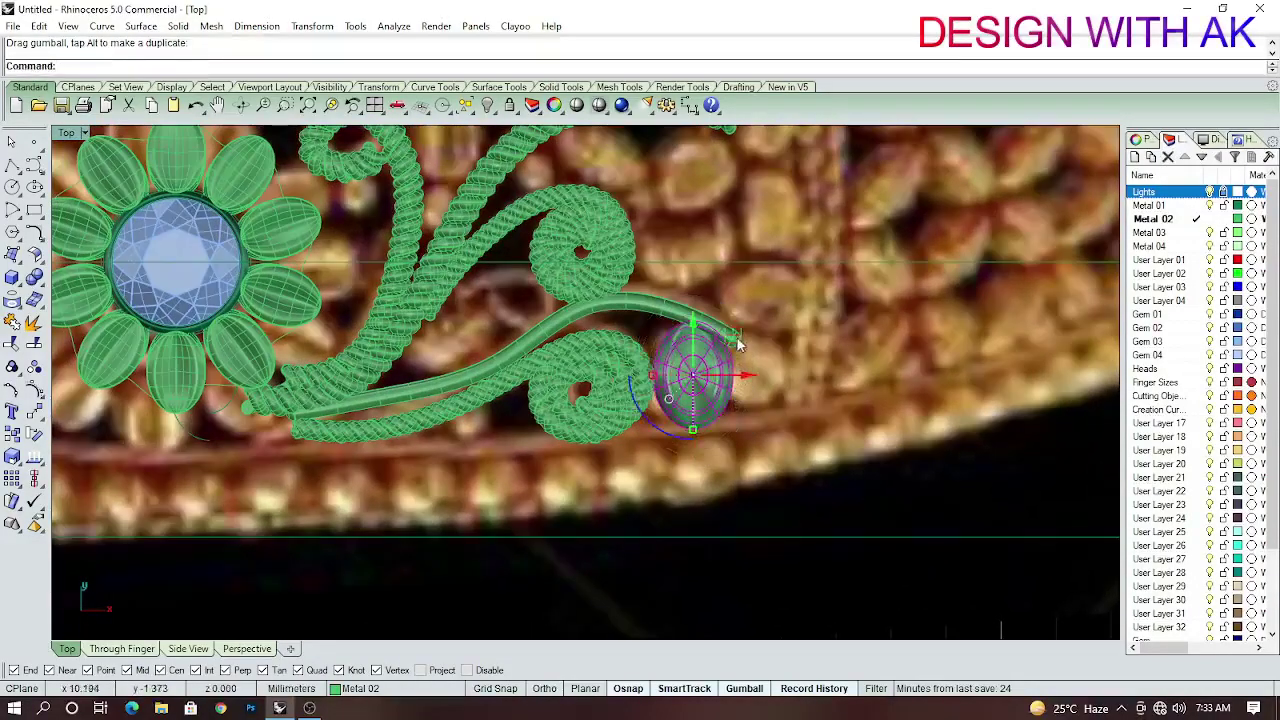
scroll(753, 372, down, 3)
scroll(760, 385, down, 3)
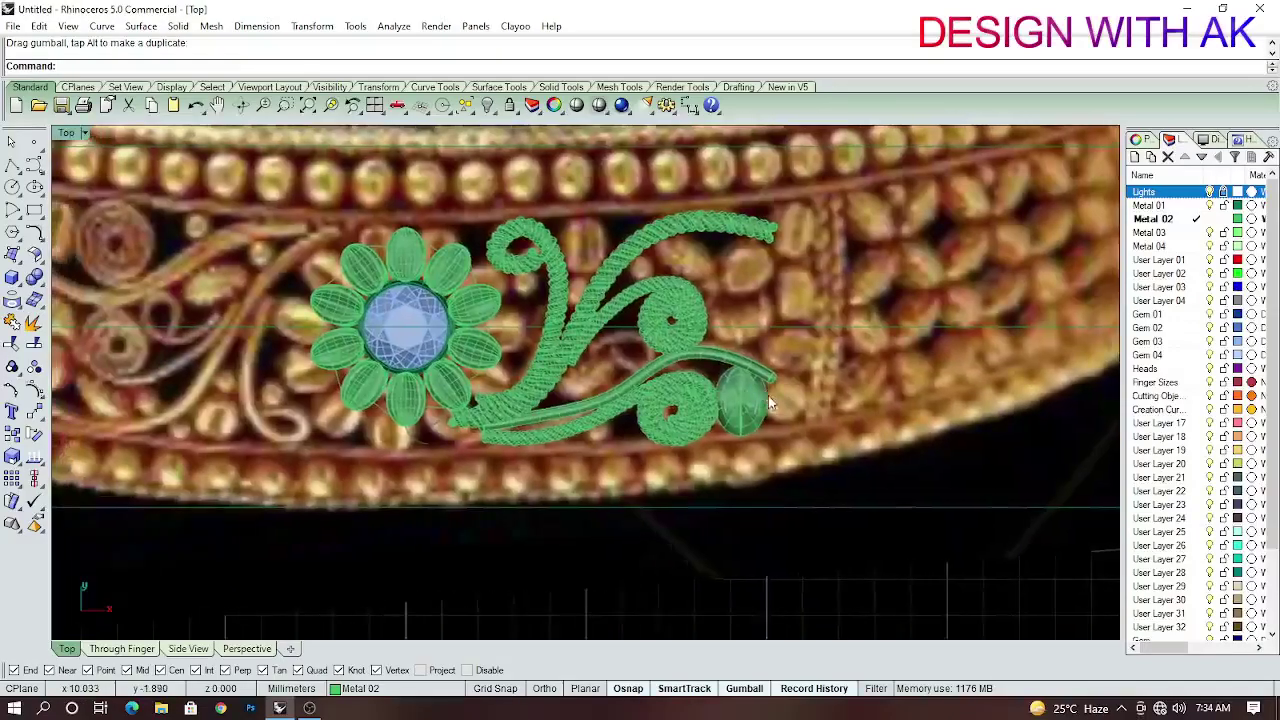
scroll(740, 390, down, 3)
scroll(714, 388, down, 3)
scroll(725, 397, up, 6)
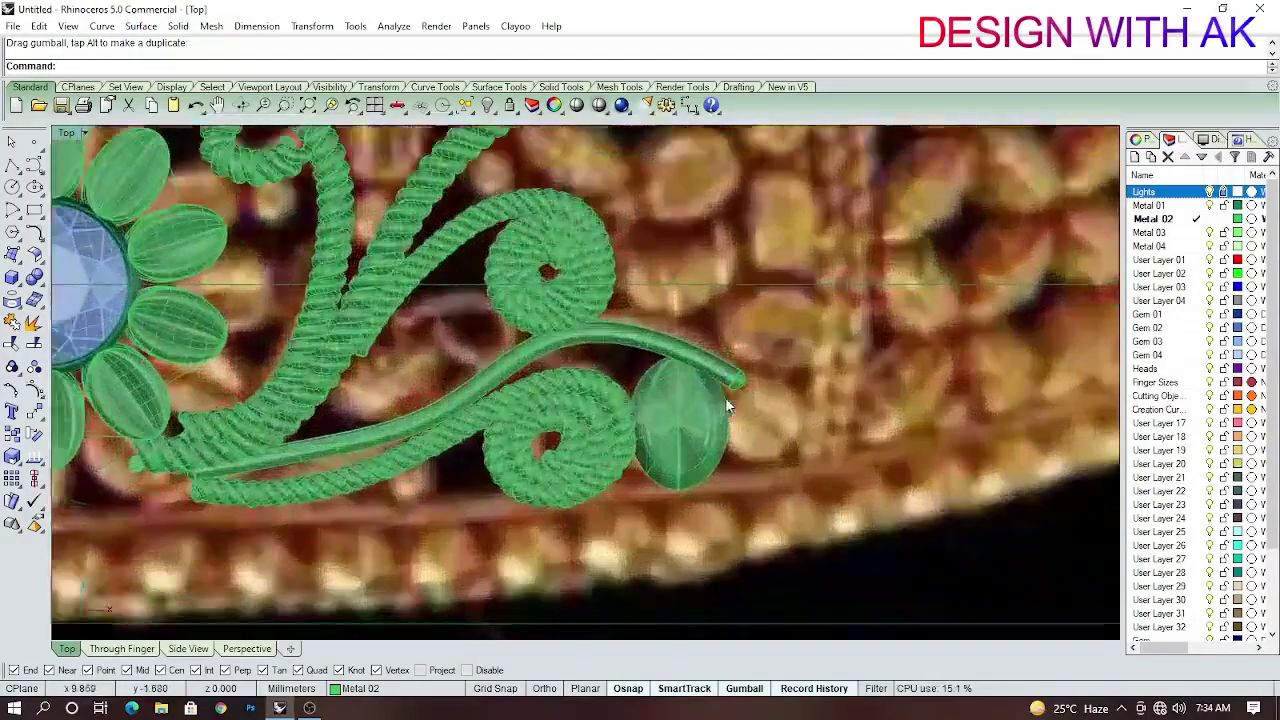
Alt-drag copies of the leaf gem onto the upper scroll's inner stem and tip.
click(695, 410)
scroll(690, 415, down, 4)
scroll(670, 425, up, 3)
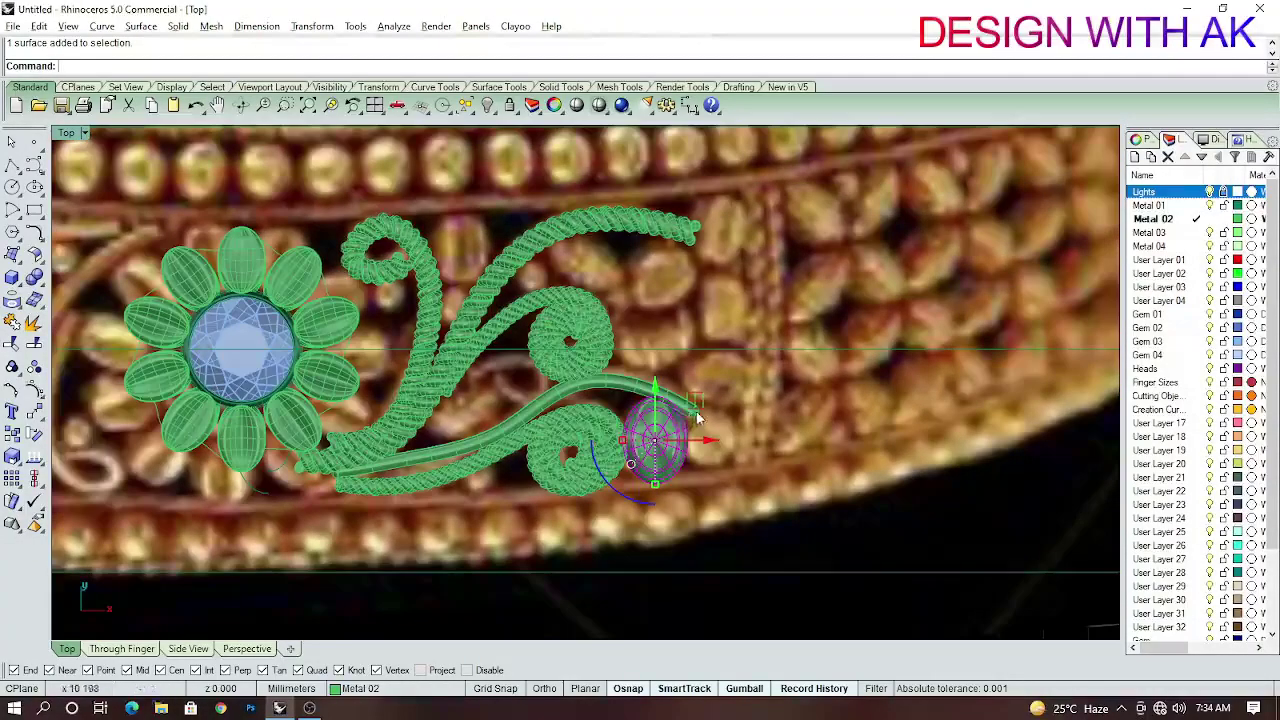
drag(697, 418, 507, 226)
key(alt)
scroll(507, 226, down, 3)
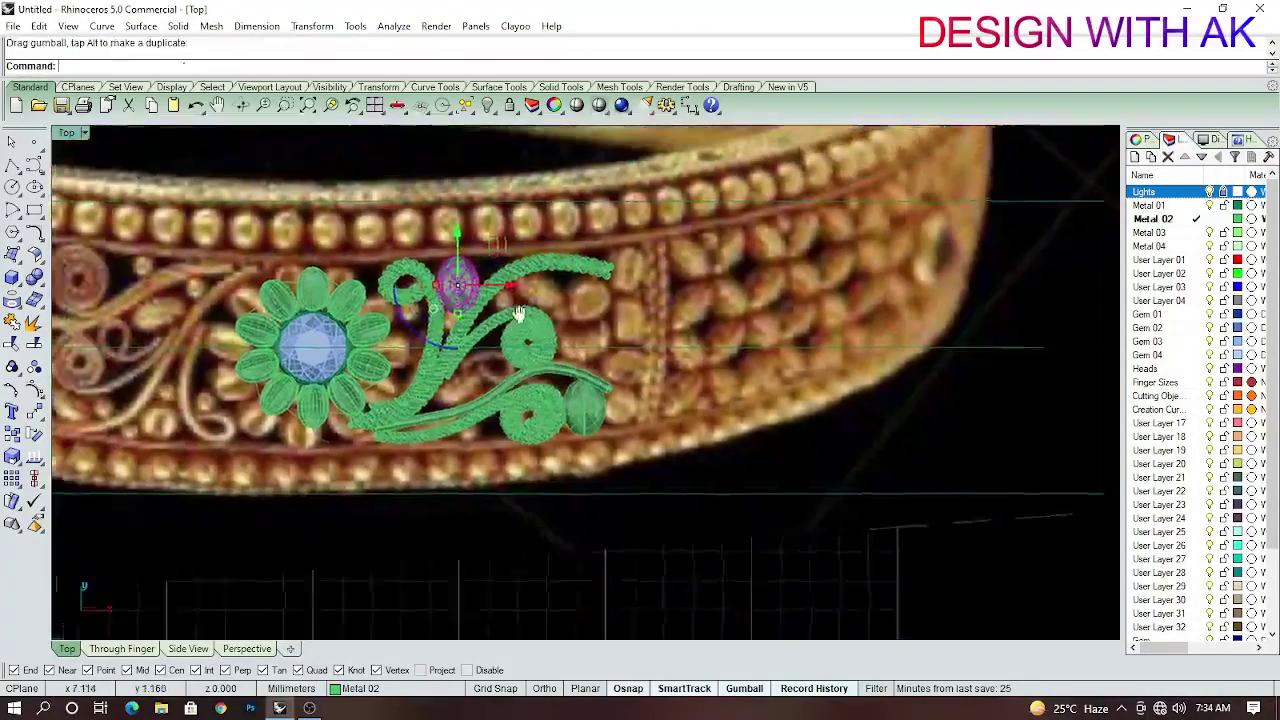
scroll(450, 272, up, 4)
mouse_move(450, 275)
mouse_down()
mouse_move(742, 197)
mouse_move(748, 444)
mouse_up()
key(alt)
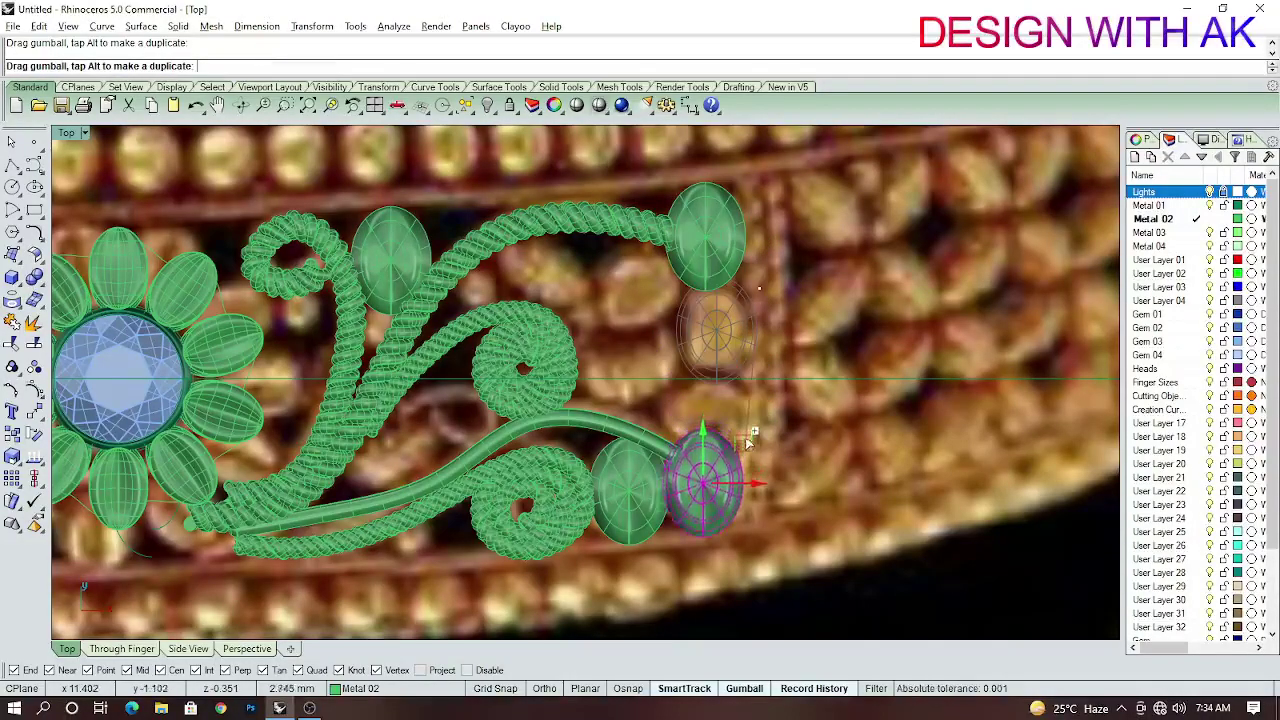
Copy gems beside the stem-end gem and up into the right cluster, rotating one sideways.
mouse_move(746, 388)
mouse_down()
mouse_move(741, 435)
mouse_move(699, 352)
mouse_up()
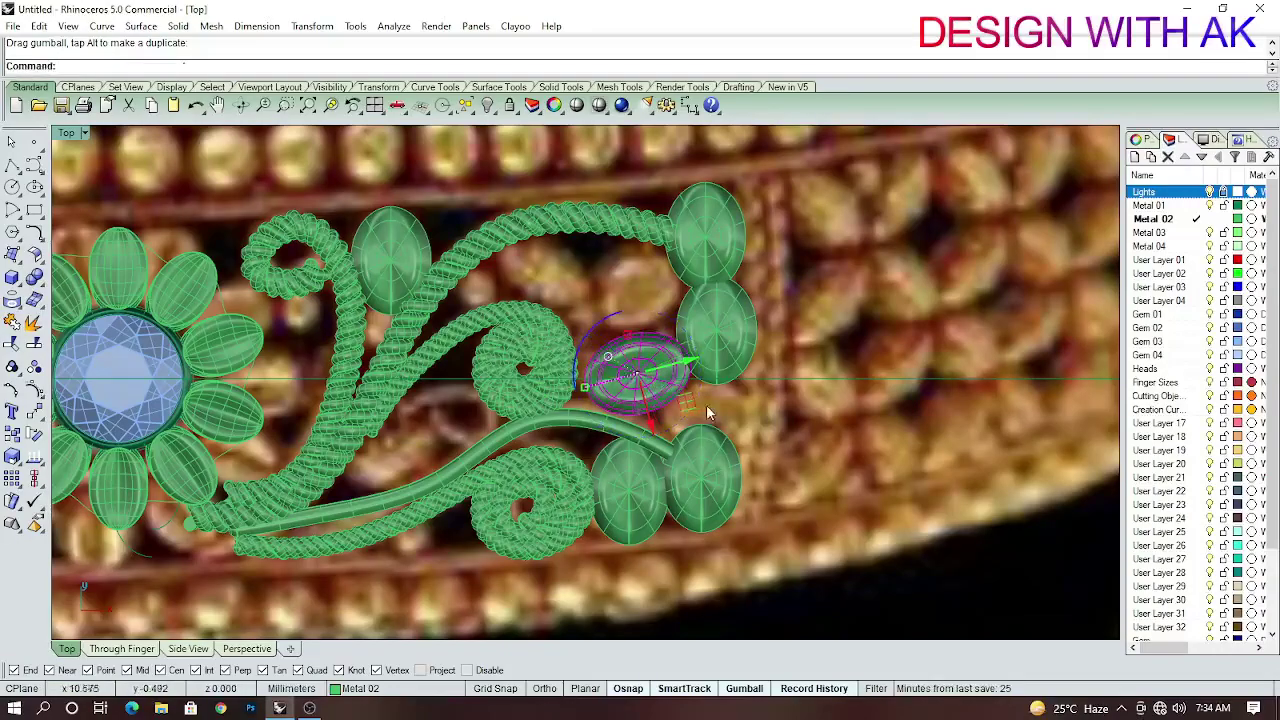
click(657, 383)
scroll(657, 383, up, 3)
mouse_move(651, 394)
alt+mouse_down()
mouse_move(677, 328)
mouse_move(436, 282)
alt+mouse_up()
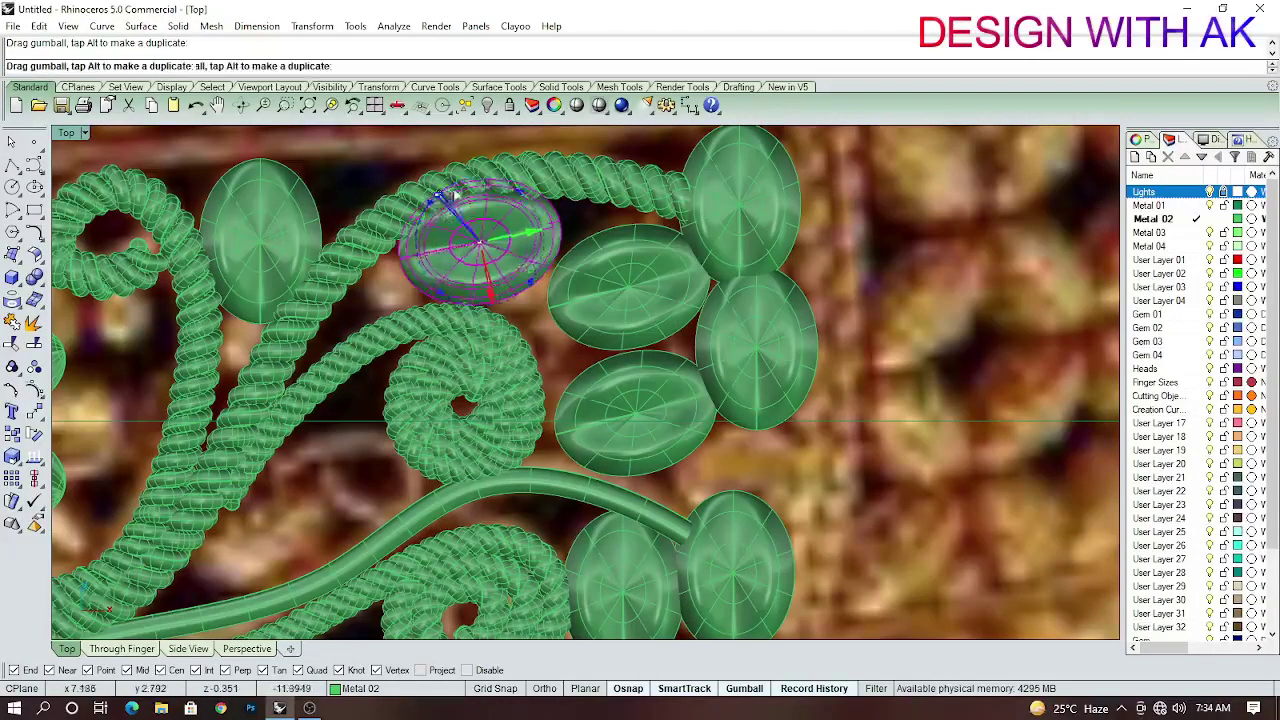
drag(452, 195, 486, 186)
drag(502, 242, 507, 316)
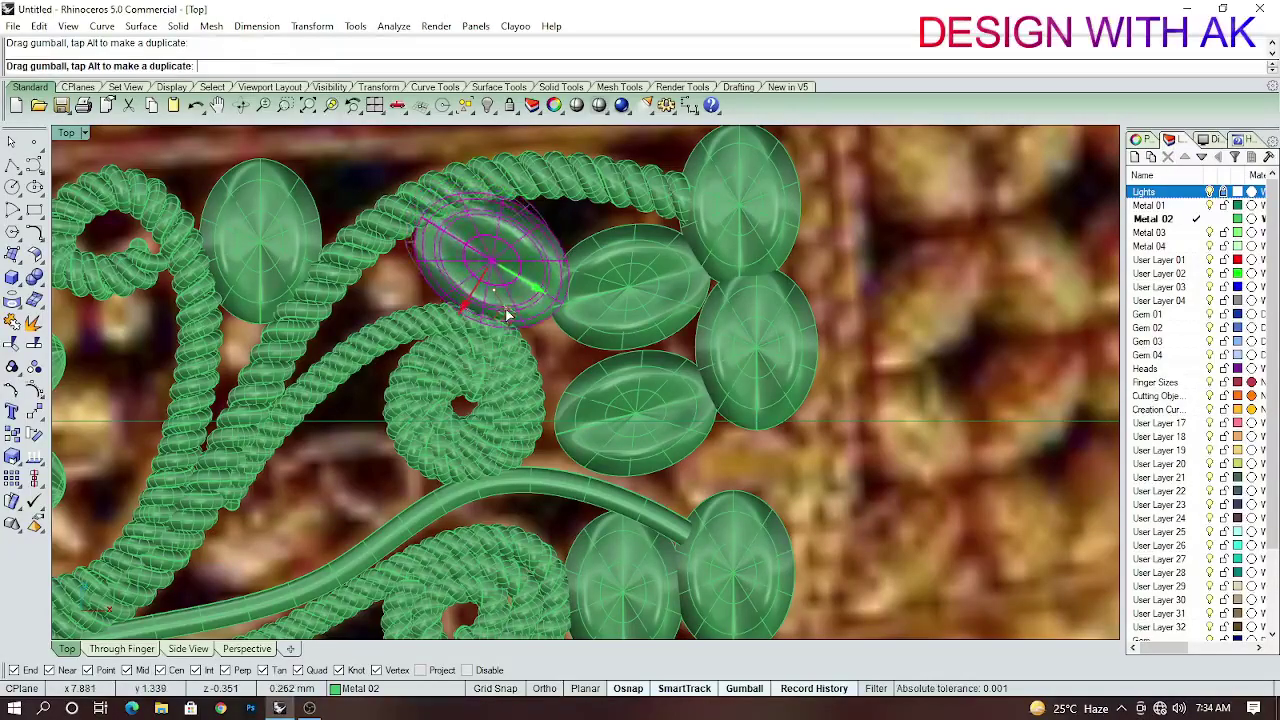
Narrow a gem in the right column to 0.7 width.
scroll(510, 318, down, 5)
scroll(620, 335, down, 1)
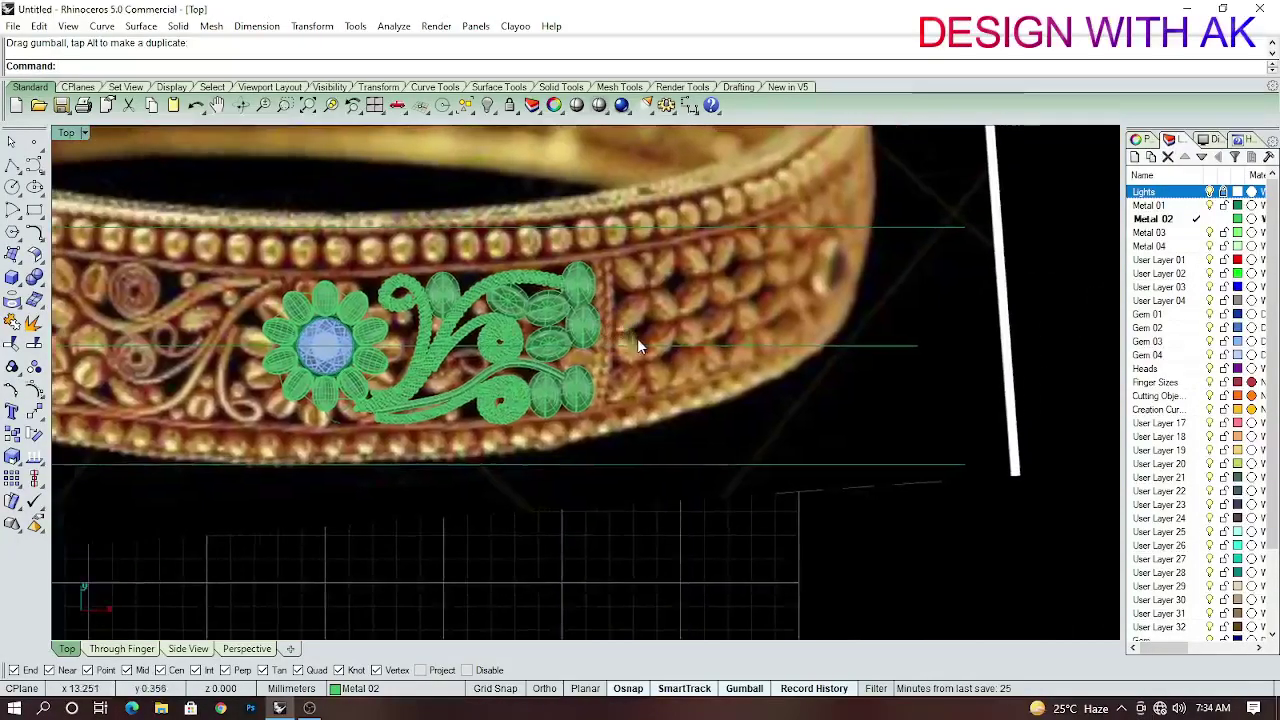
scroll(627, 340, up, 3)
scroll(623, 334, up, 2)
scroll(560, 380, down, 2)
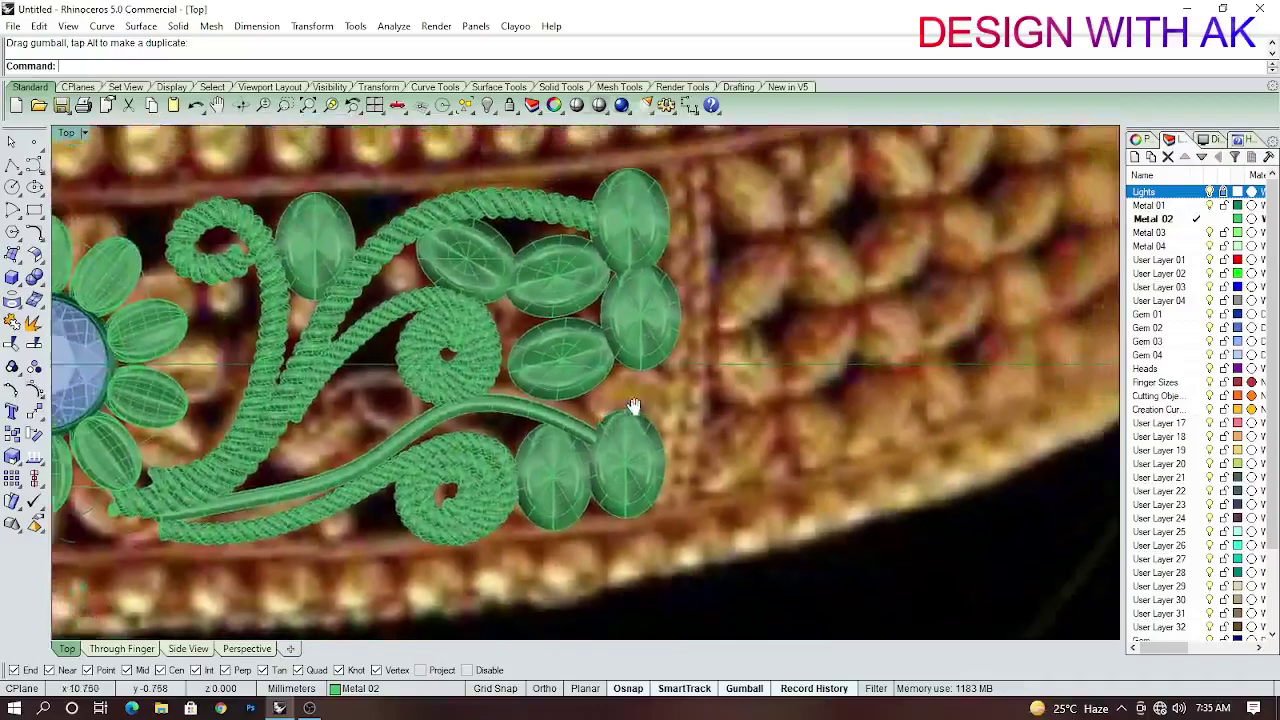
scroll(634, 409, up, 1)
click(640, 283)
scroll(620, 370, up, 2)
text(0.7)
key(Return)
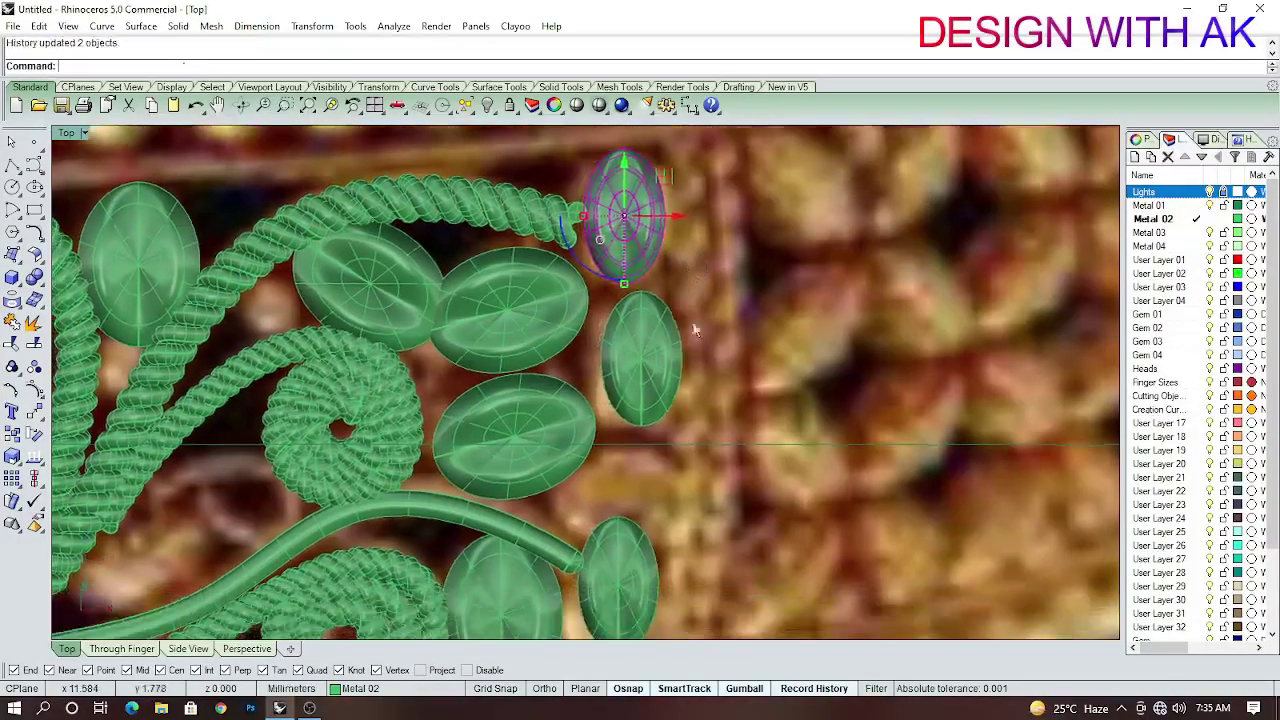
Copy the stem-end gem to extend the right column and settle it into place.
click(633, 365)
right_drag(697, 480, 697, 313)
click(648, 455)
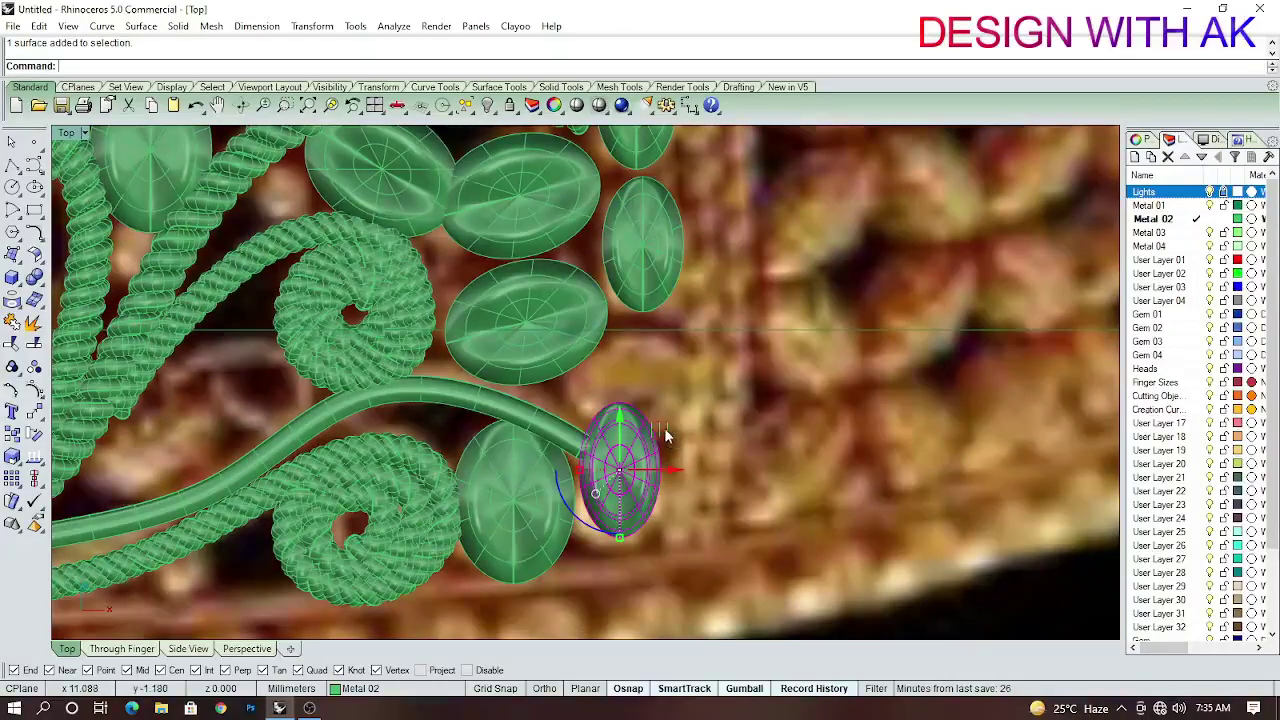
mouse_move(669, 434)
mouse_down()
mouse_move(675, 447)
mouse_move(712, 395)
mouse_up()
scroll(712, 395, down, 3)
scroll(665, 335, up, 5)
click(665, 335)
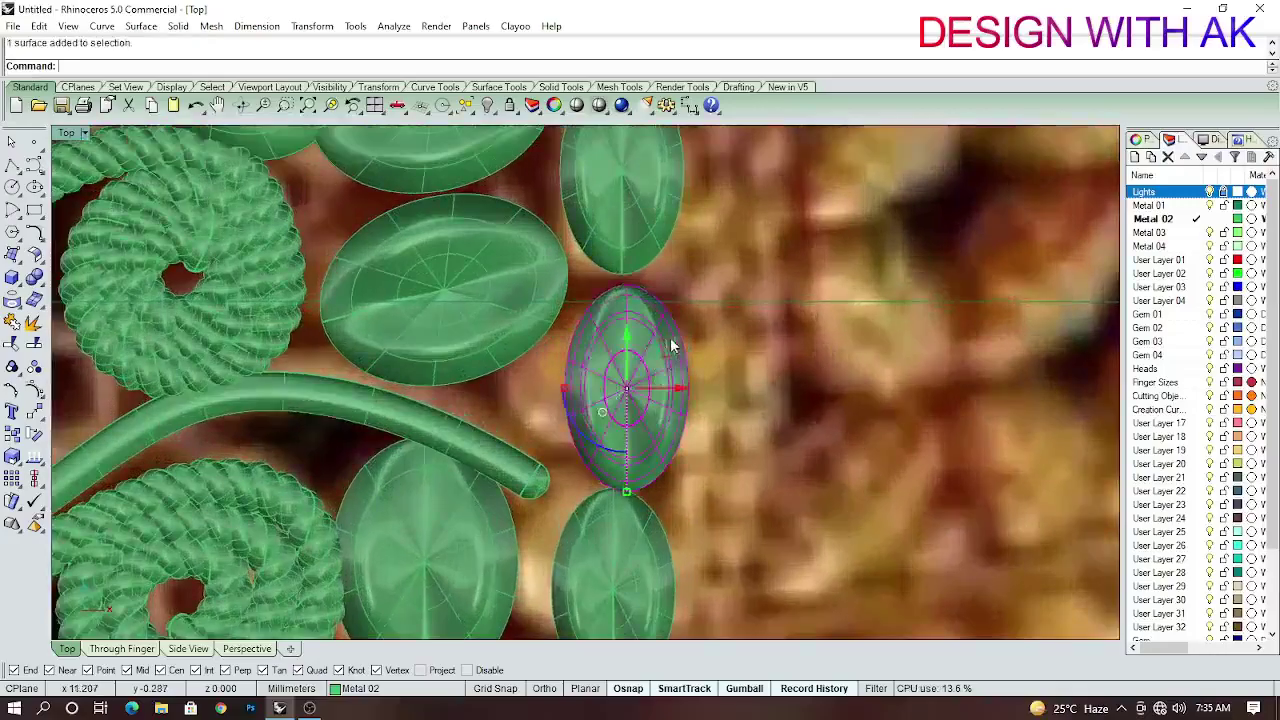
drag(665, 335, 686, 403)
key(Escape)
scroll(686, 403, down, 3)
scroll(669, 426, down, 2)
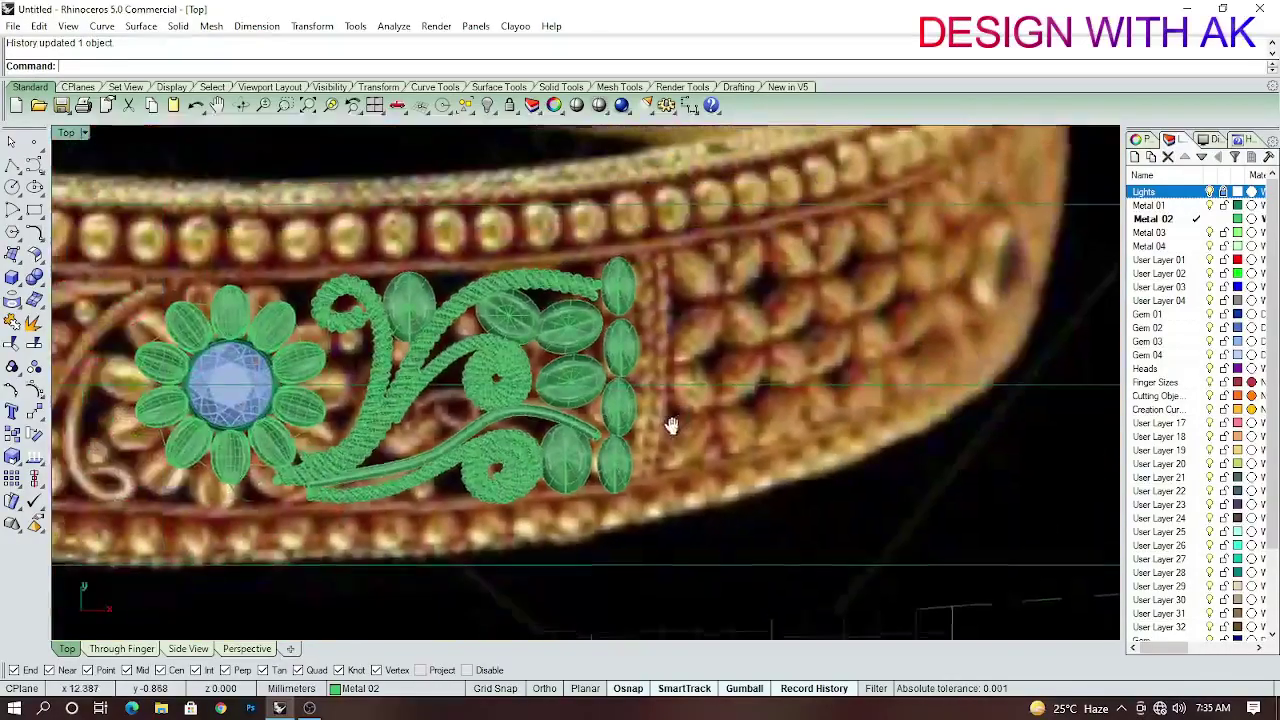
scroll(558, 332, up, 3)
scroll(560, 335, down, 2)
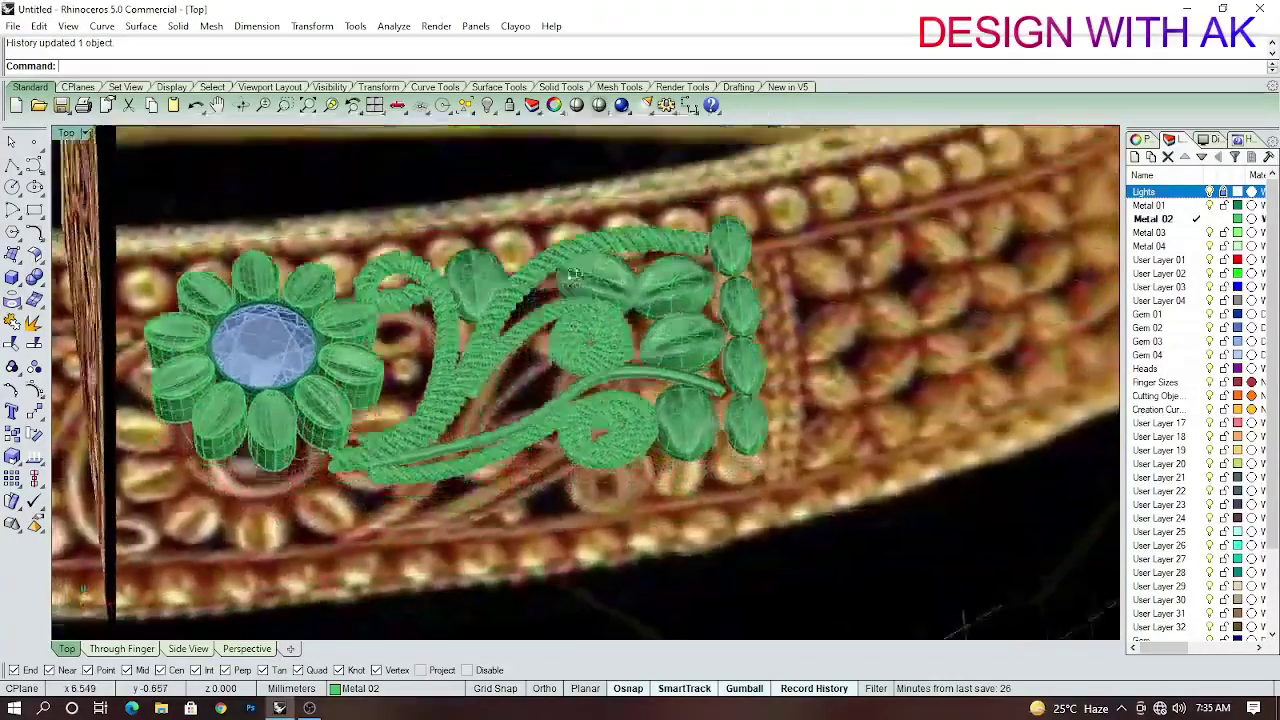
scroll(563, 335, up, 3)
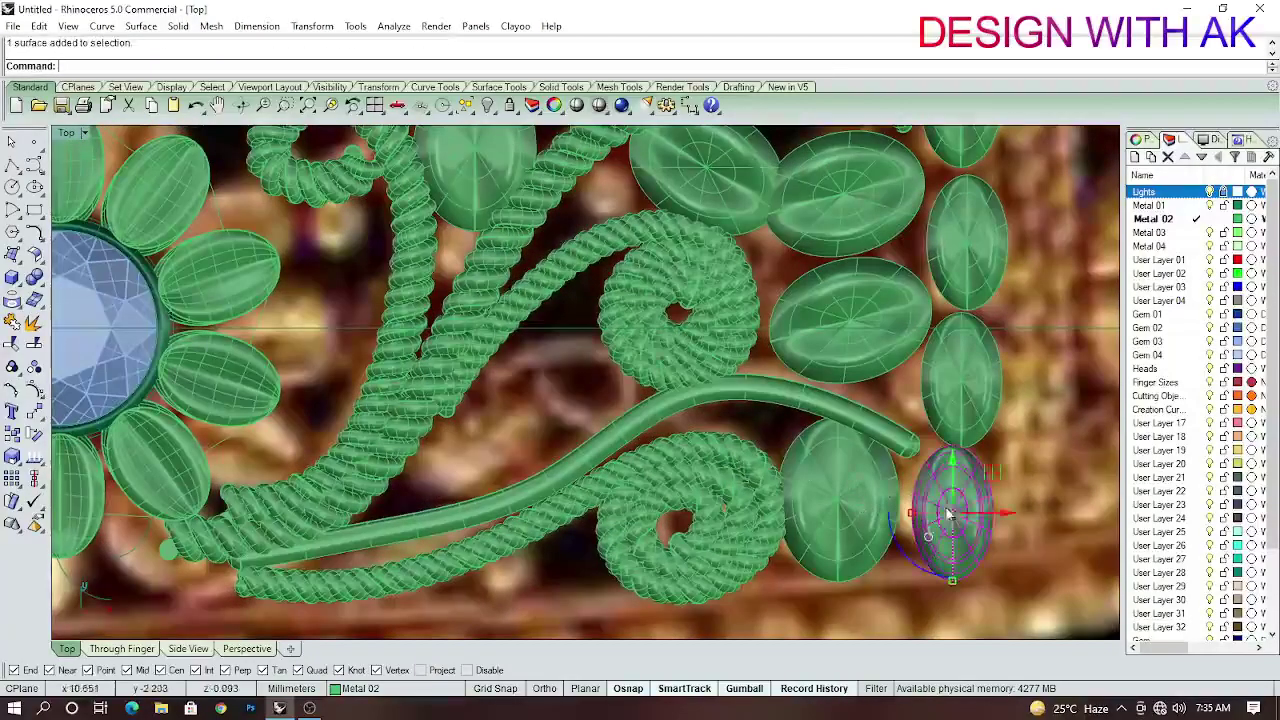
Place a gem copy beside the lower stem.
drag(948, 513, 474, 438)
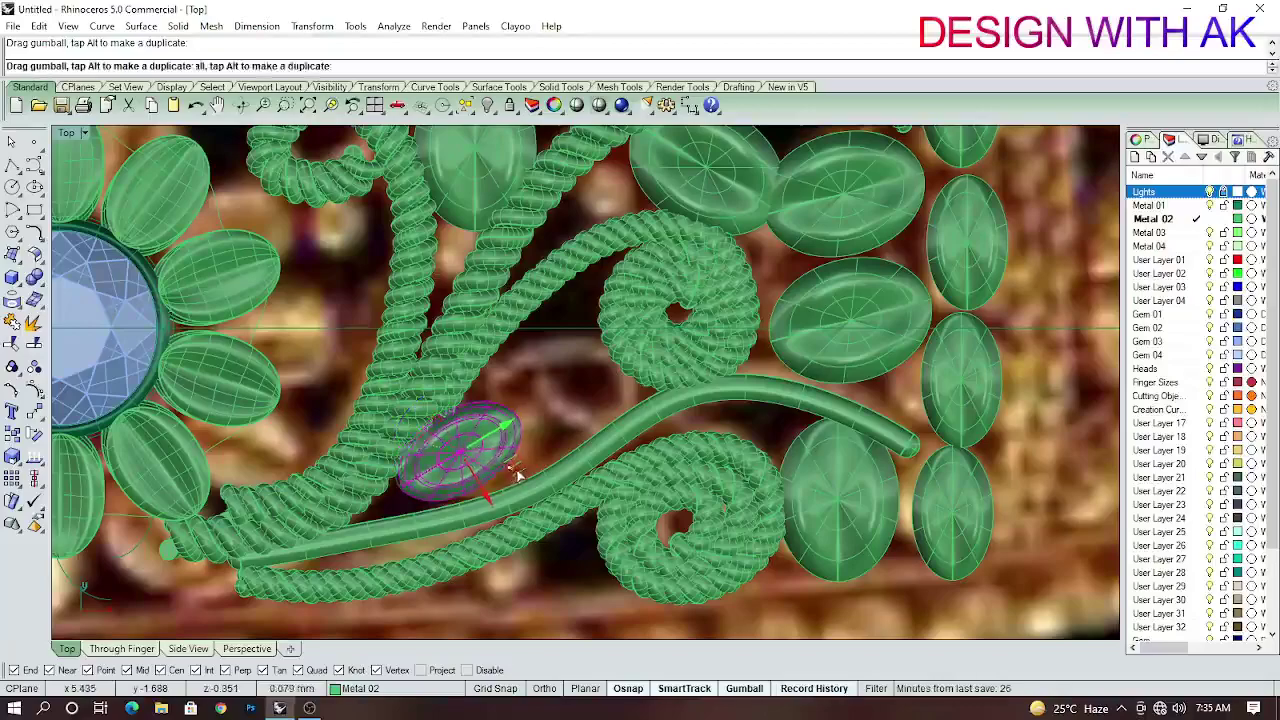
click(508, 441)
scroll(508, 441, up, 2)
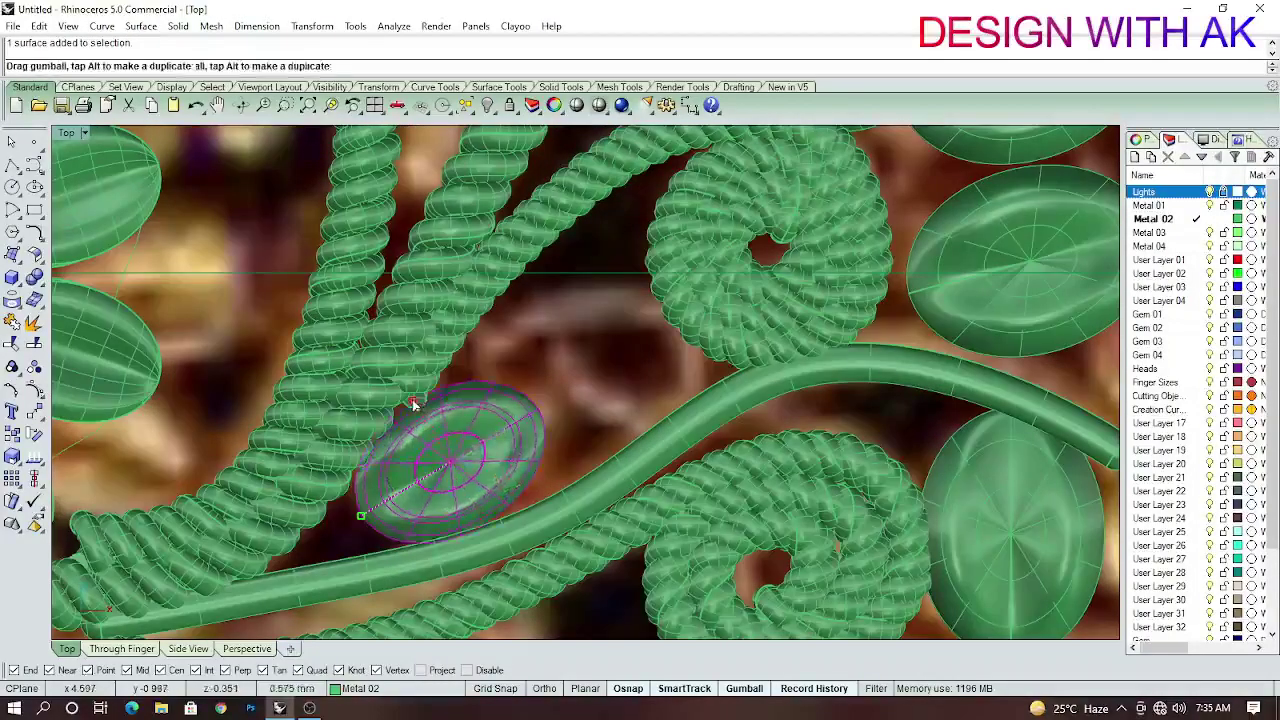
scroll(487, 440, up, 1)
scroll(487, 440, down, 2)
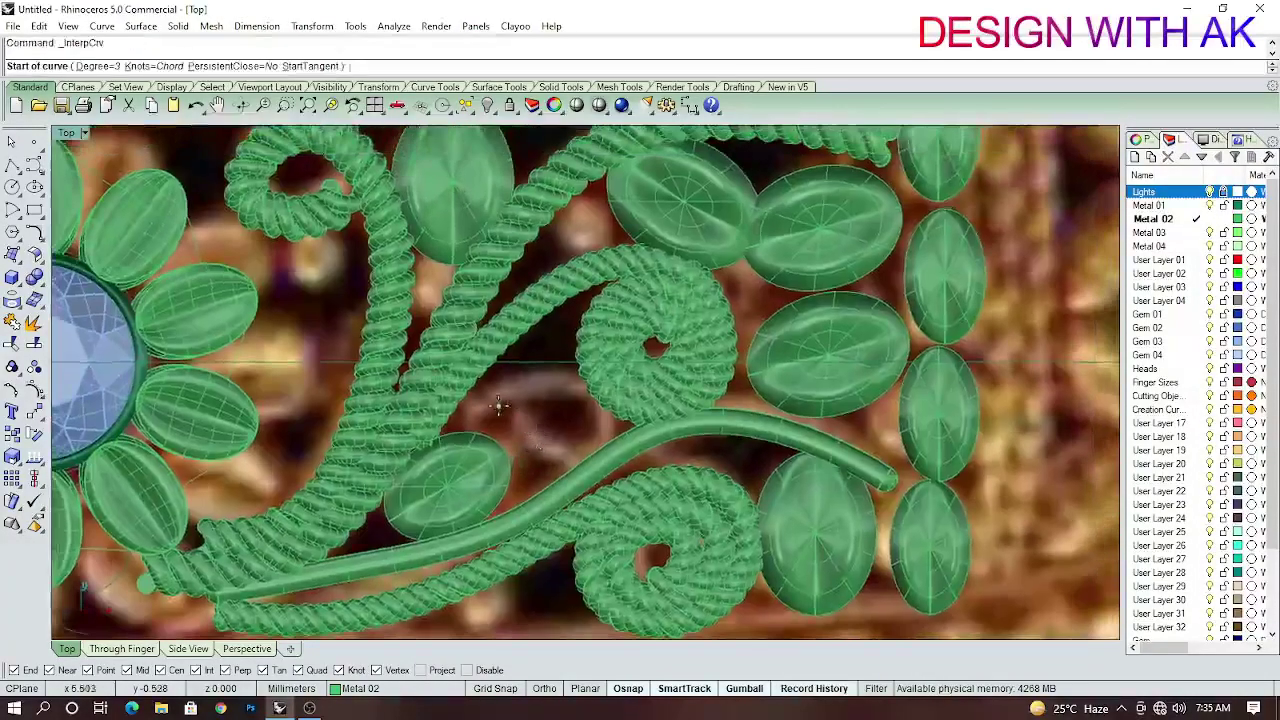
Draw an interpolated curl curve between the scrolls above the lower stem.
scroll(434, 418, up, 2)
click(434, 418)
click(637, 374)
scroll(720, 450, up, 2)
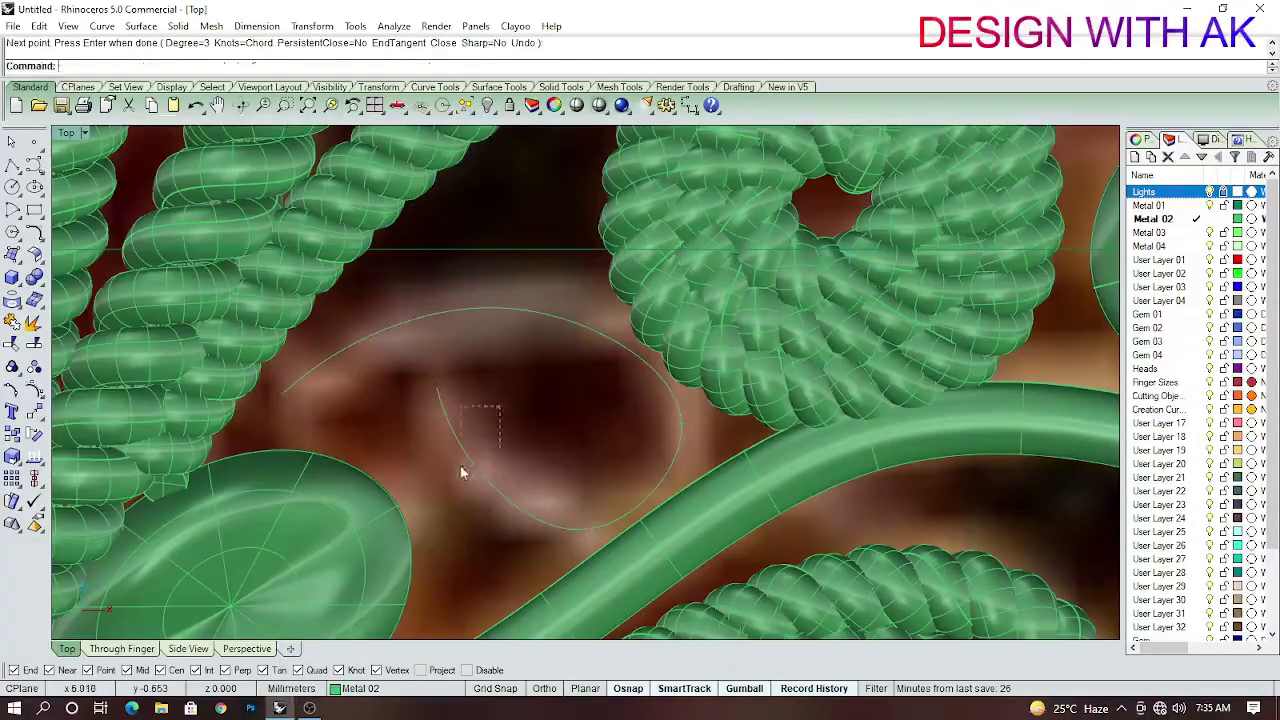
key(Return)
Reshape the curl by dragging its control points with points turned on.
key(F10)
click(704, 436)
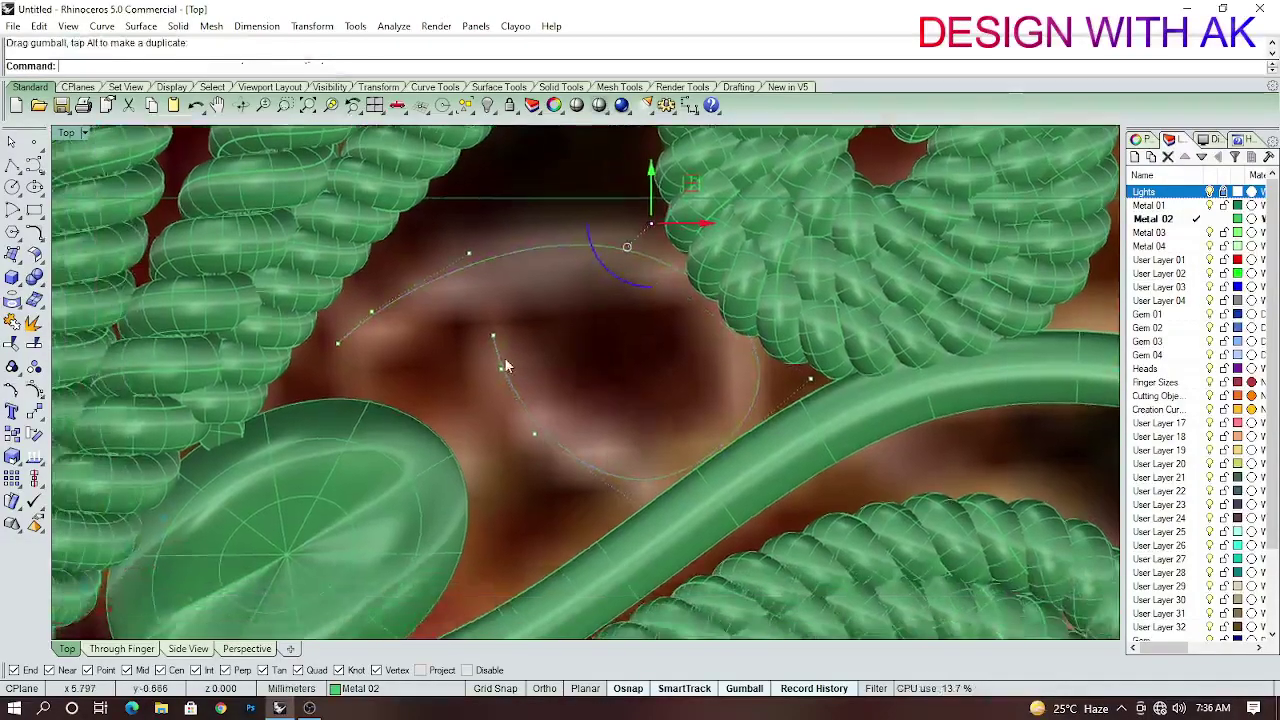
right_drag(504, 357, 563, 393)
click(509, 370)
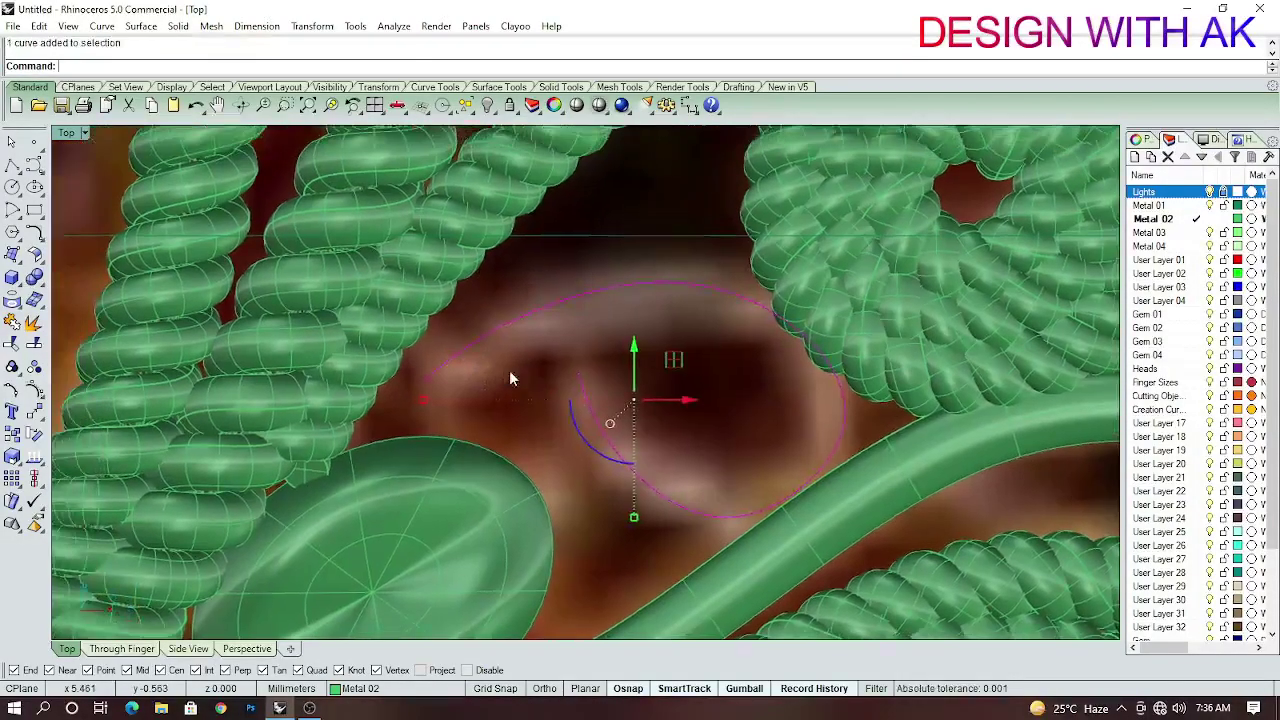
key(F10)
scroll(436, 385, up, 2)
click(415, 380)
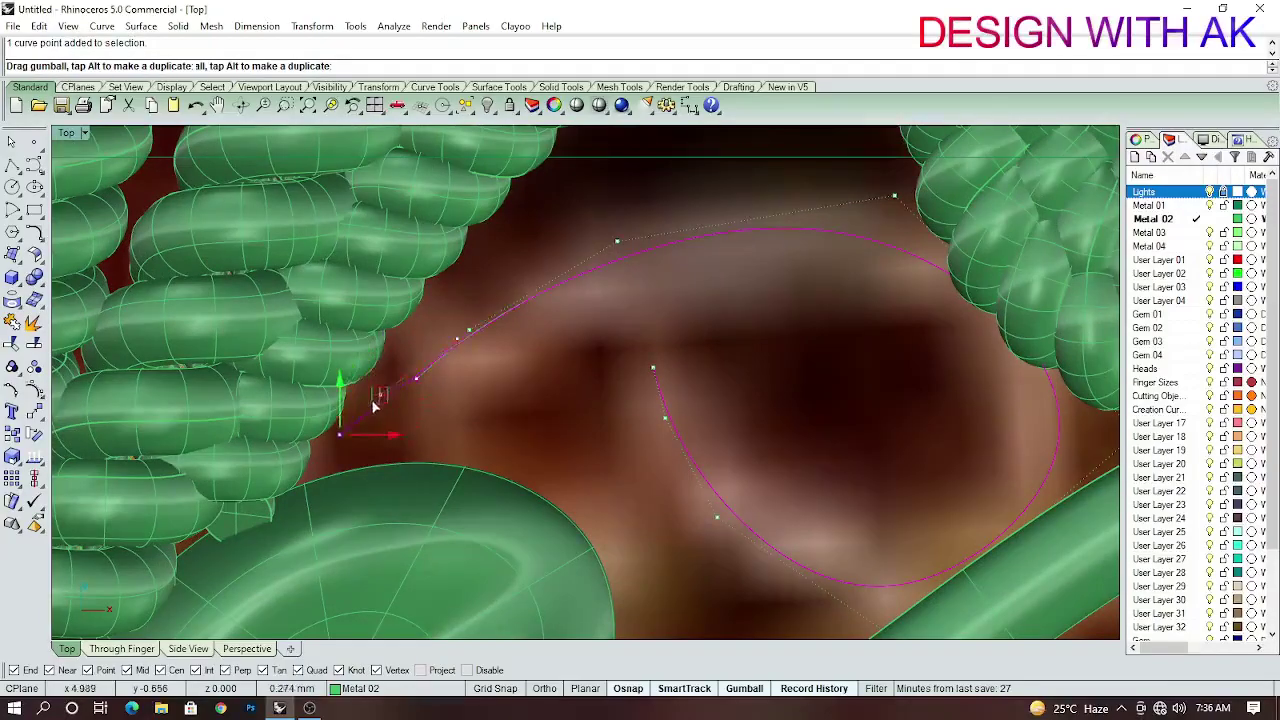
Pipe along the curl curve to form the tendril.
scroll(590, 421, down, 3)
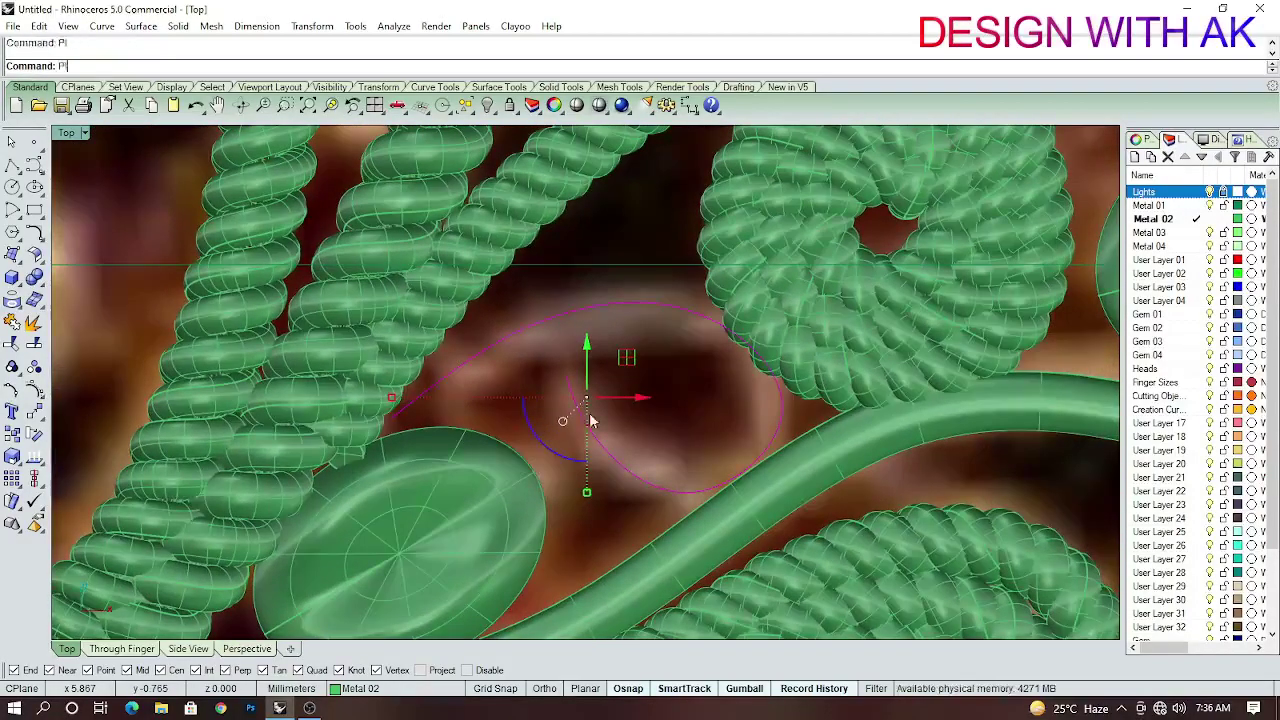
key(Return)
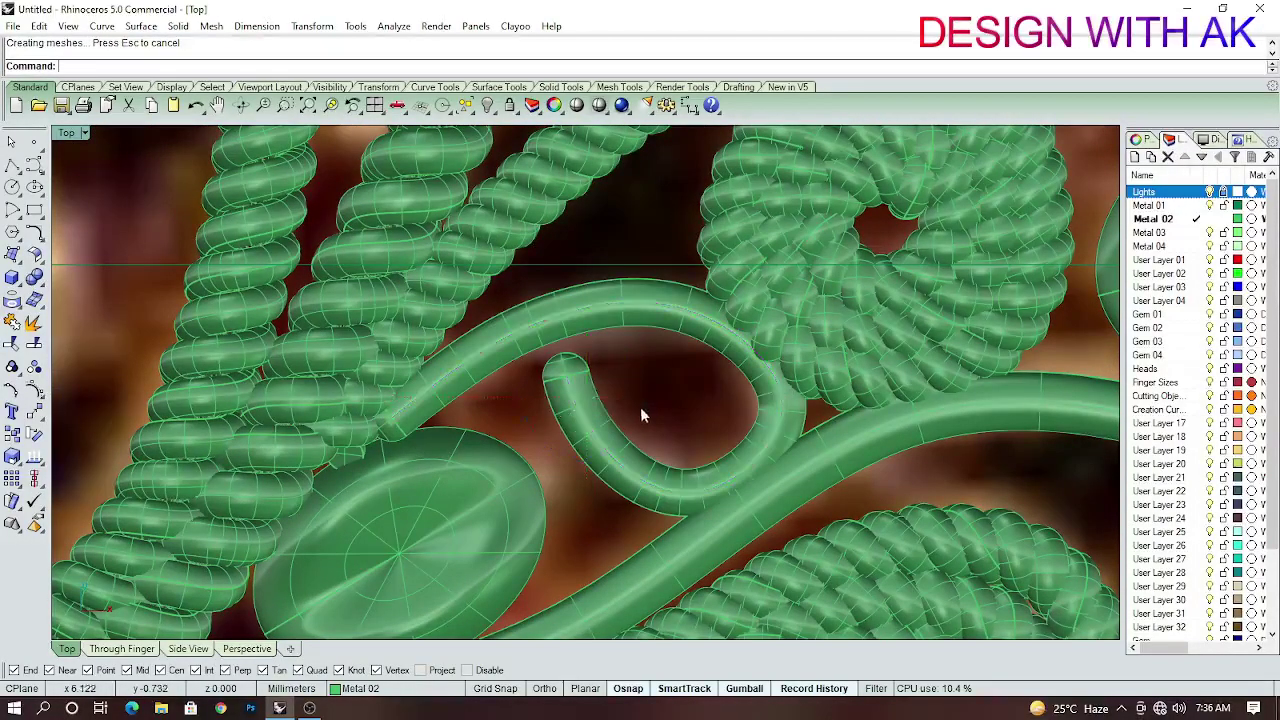
scroll(643, 415, down, 2)
scroll(616, 381, down, 3)
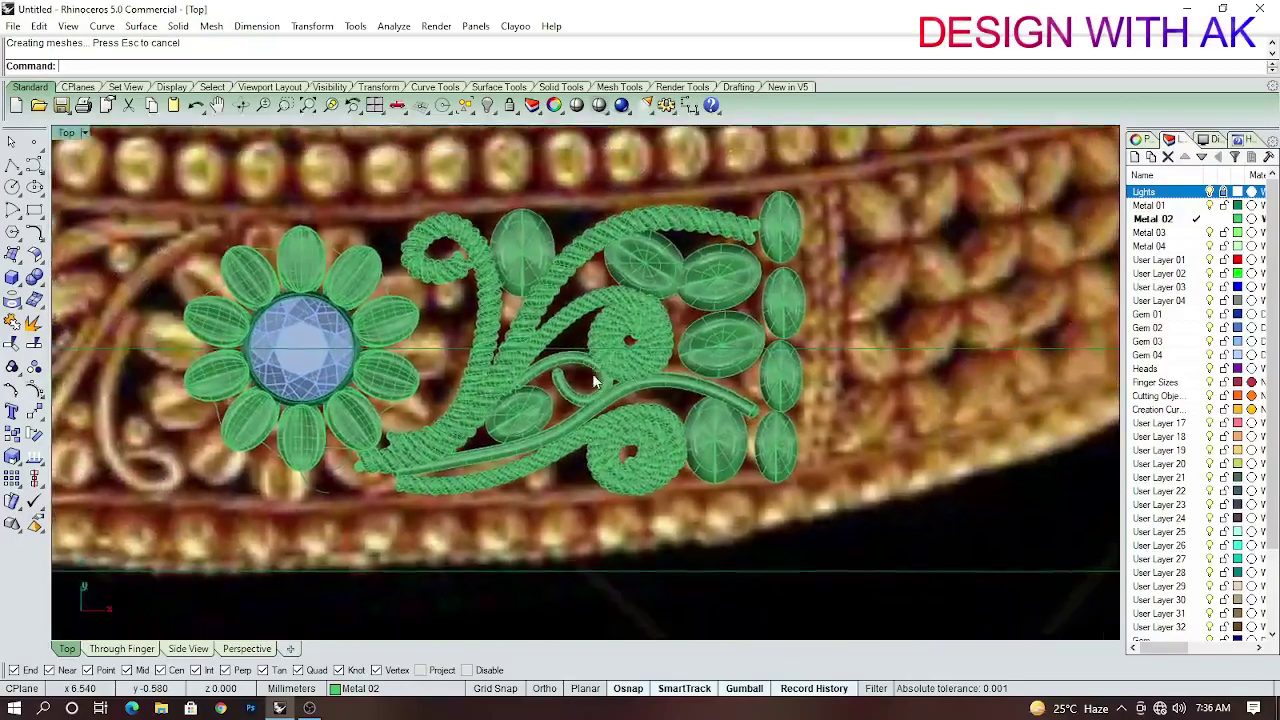
scroll(515, 375, up, 2)
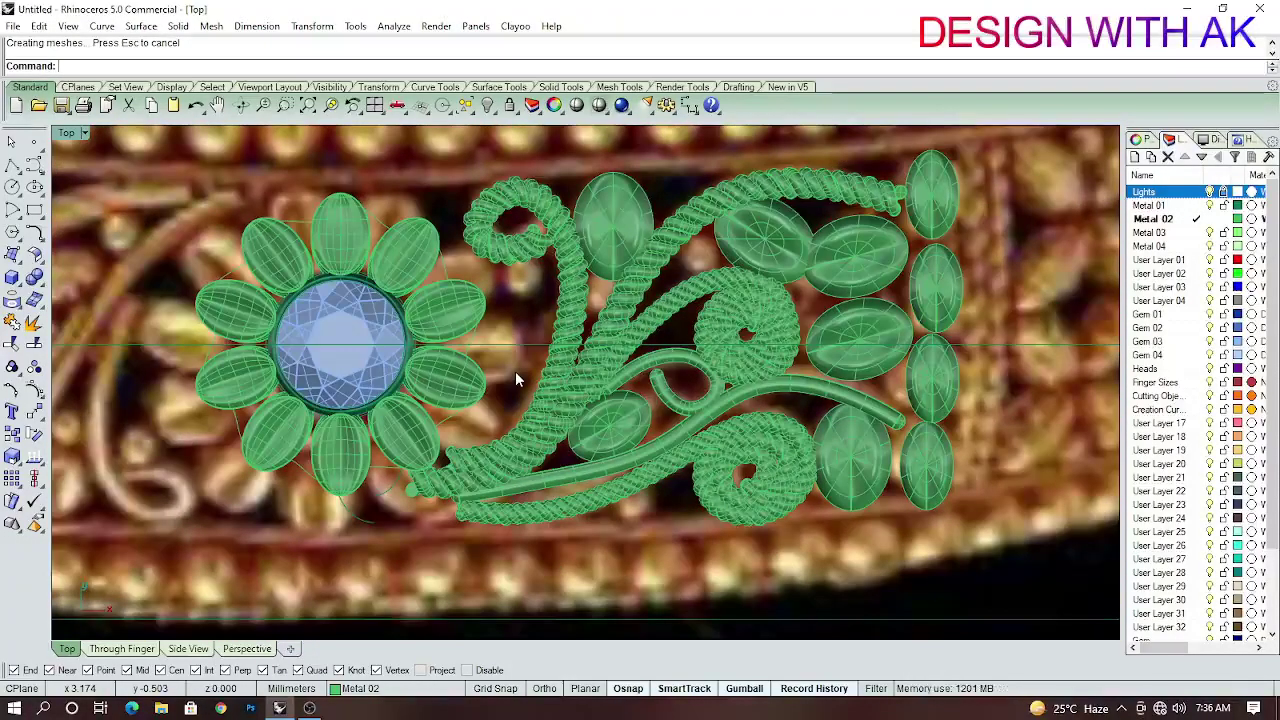
click(643, 429)
drag(643, 429, 572, 310)
scroll(516, 307, up, 3)
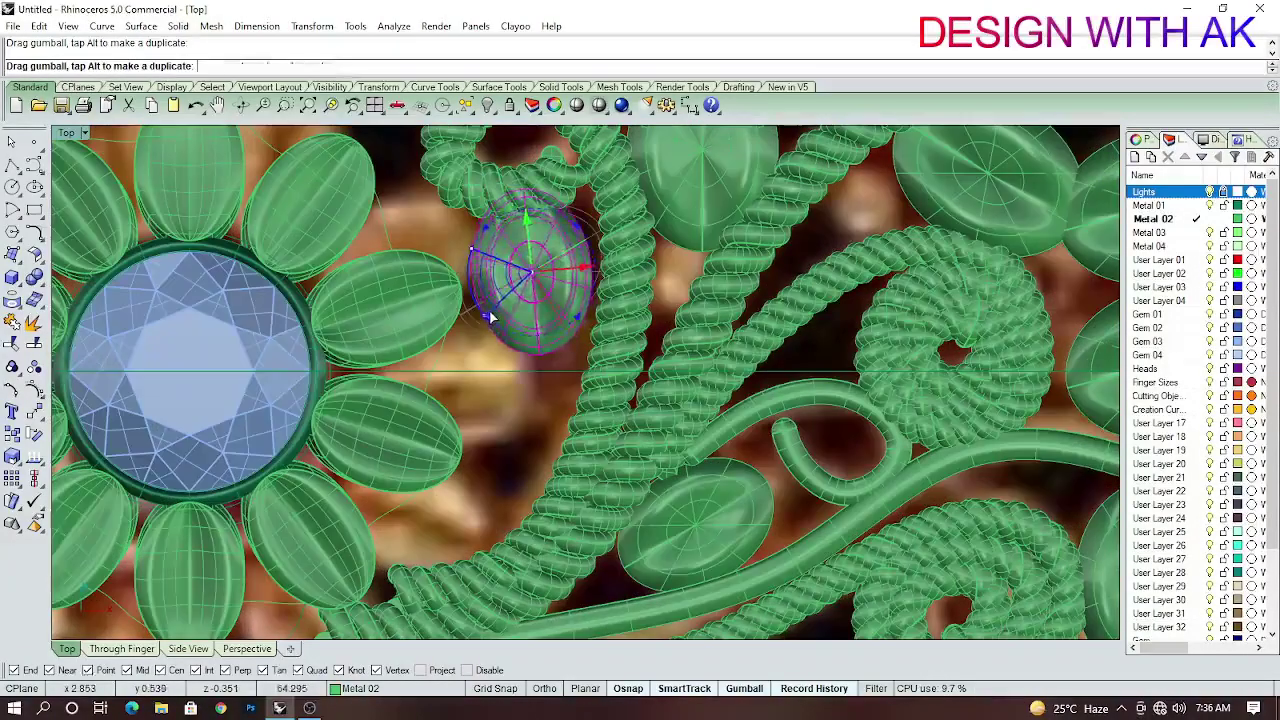
drag(580, 243, 572, 244)
scroll(748, 372, down, 5)
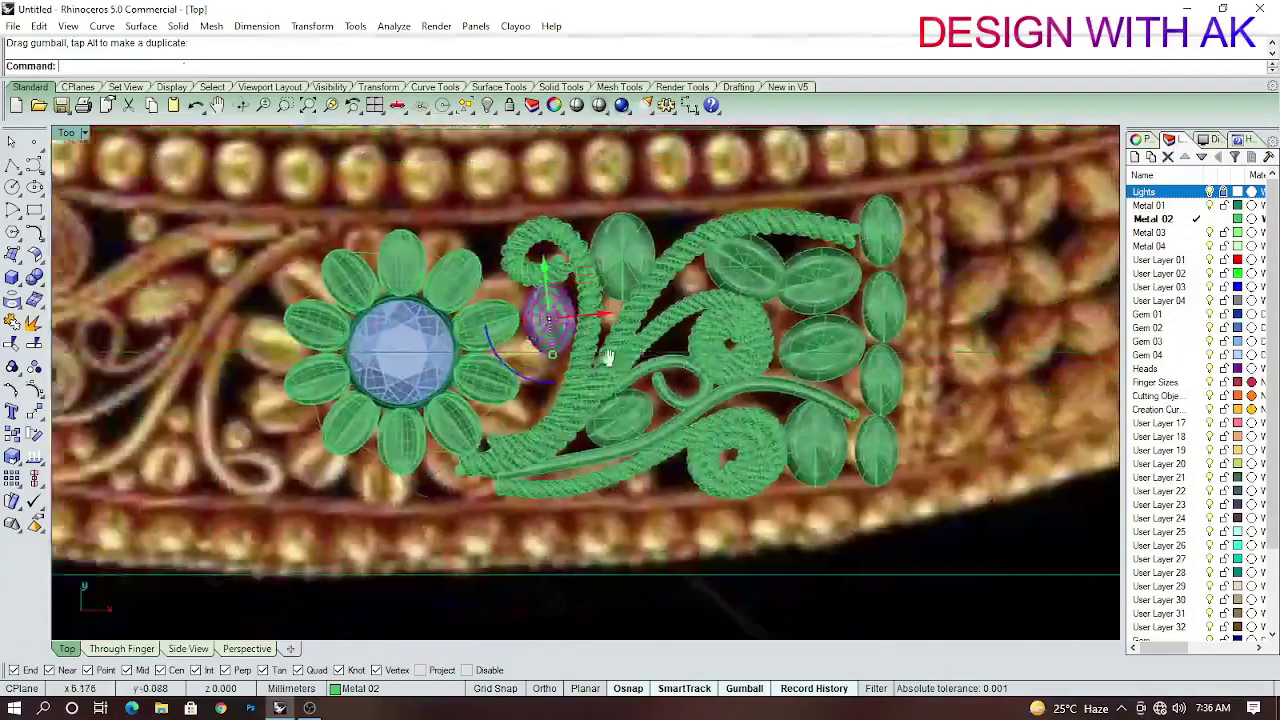
scroll(543, 363, up, 3)
mouse_move(543, 363)
right_down()
mouse_move(543, 266)
mouse_move(520, 266)
mouse_move(522, 220)
right_up()
key(ctrl+F1)
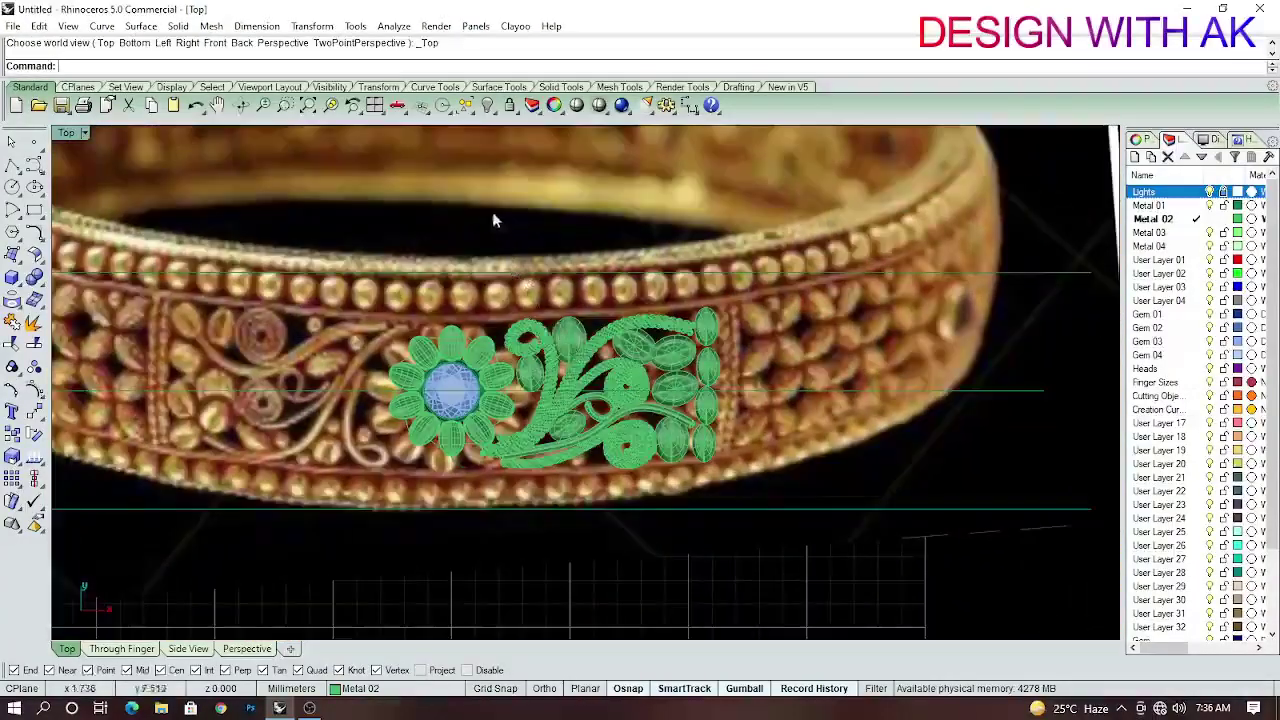
scroll(506, 383, up, 3)
mouse_move(506, 383)
right_down()
mouse_move(450, 300)
mouse_move(400, 333)
right_up()
scroll(450, 300, up, 3)
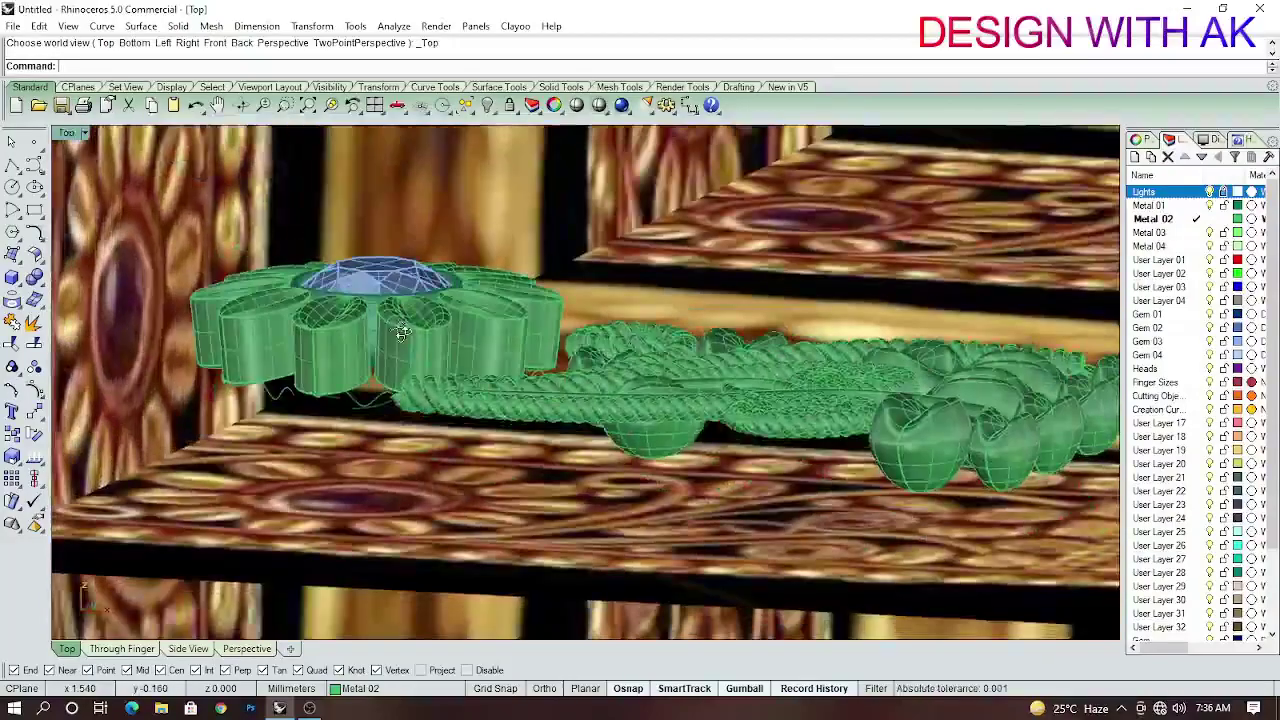
key(ctrl+F1)
scroll(507, 400, down, 2)
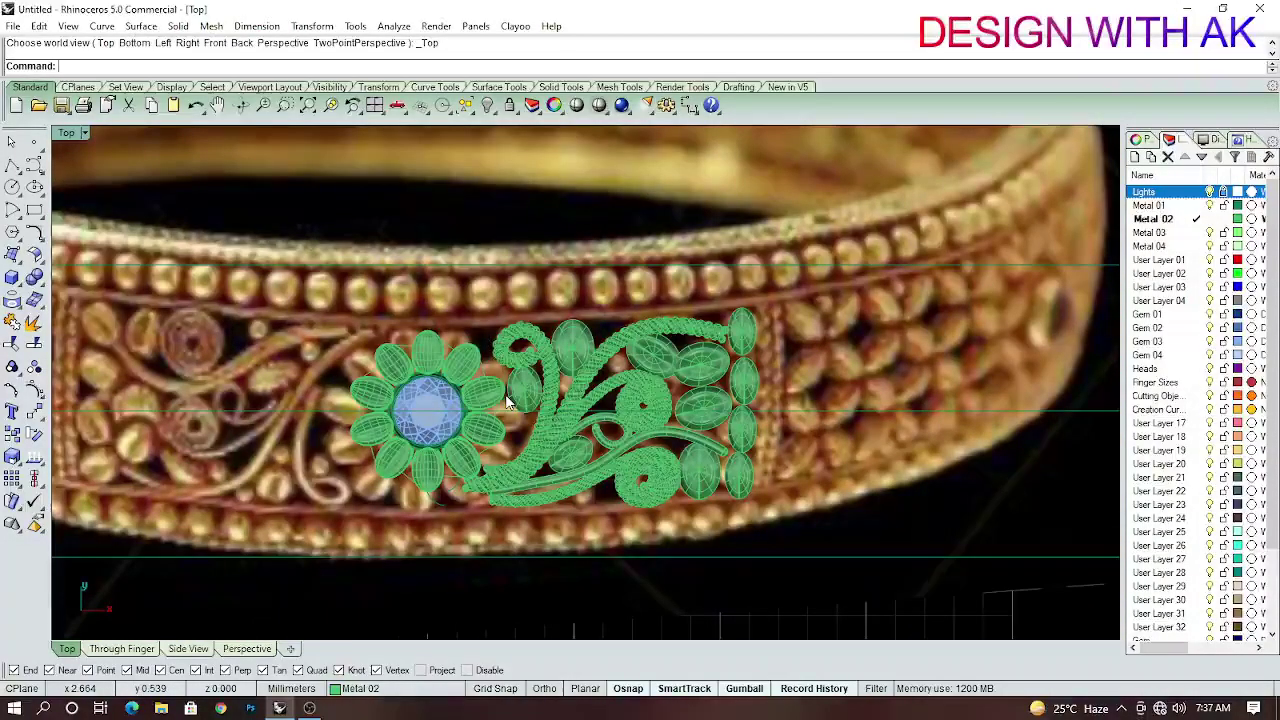
scroll(529, 386, up, 2)
scroll(607, 307, up, 5)
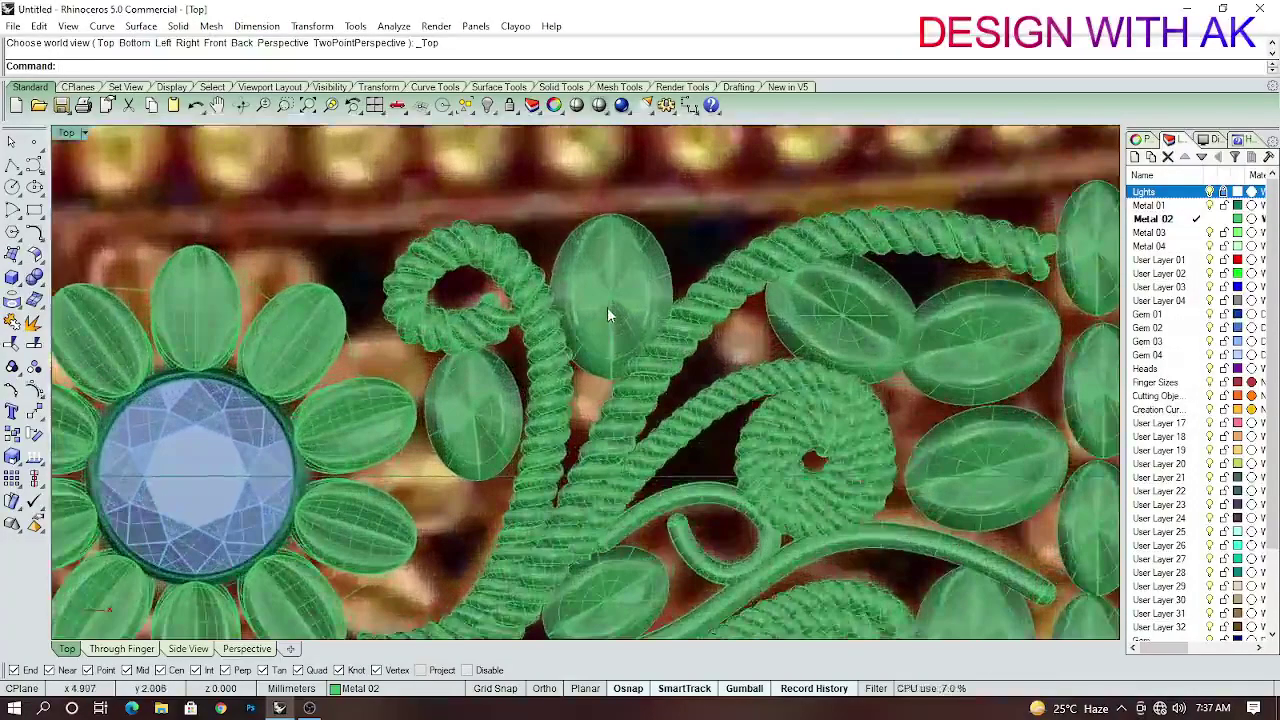
scroll(607, 315, down, 3)
click(576, 105)
right_drag(600, 300, 710, 362)
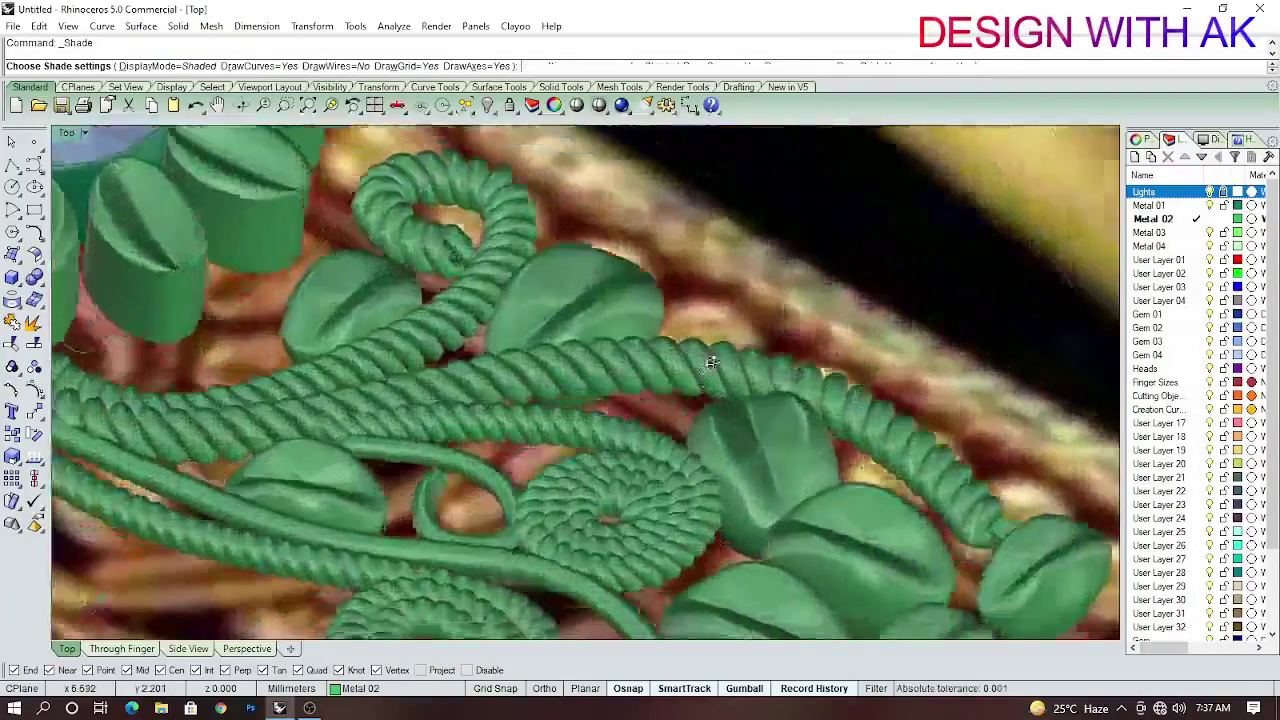
key(ctrl+F1)
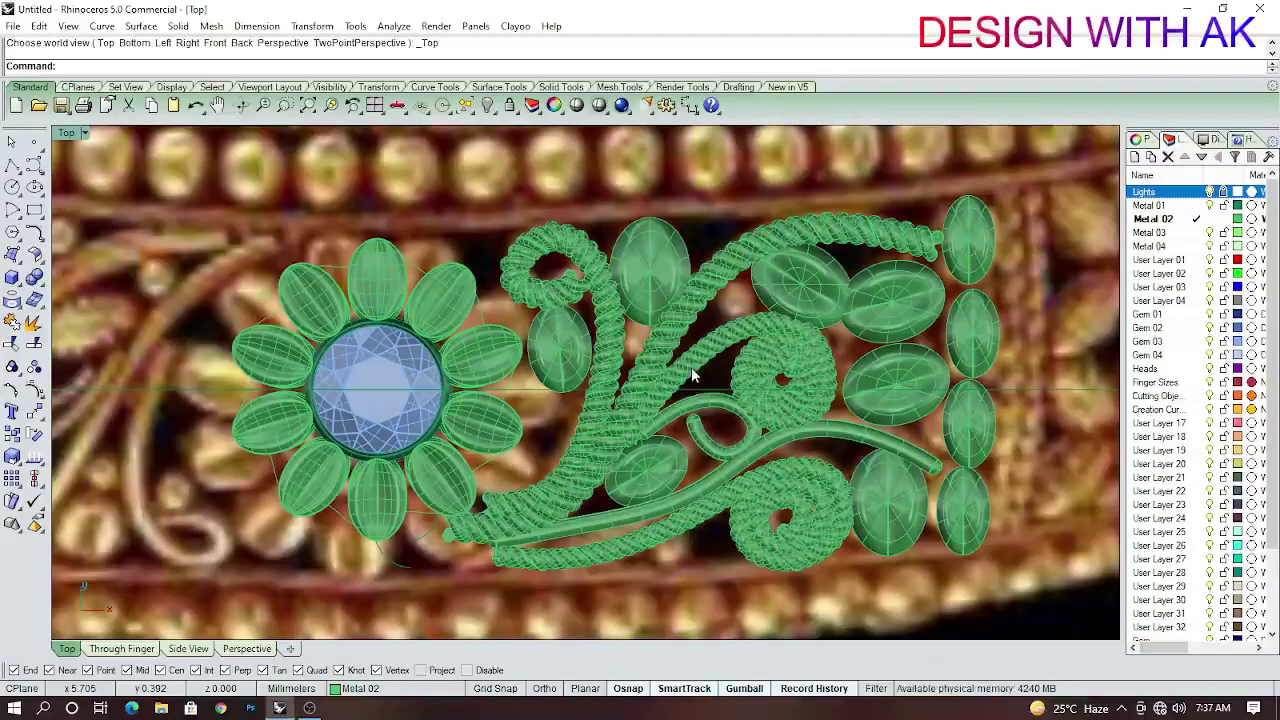
scroll(483, 367, up, 5)
right_drag(491, 376, 498, 258)
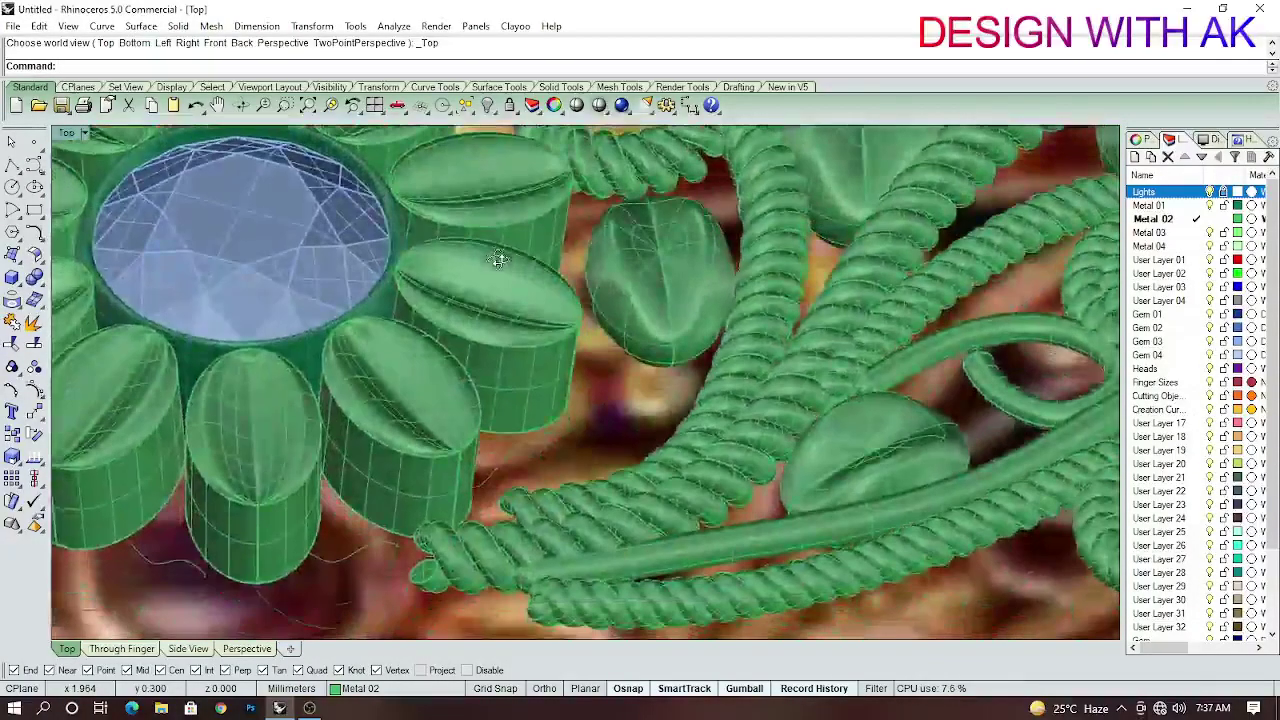
key(ctrl+F1)
click(437, 443)
key(ctrl+F2)
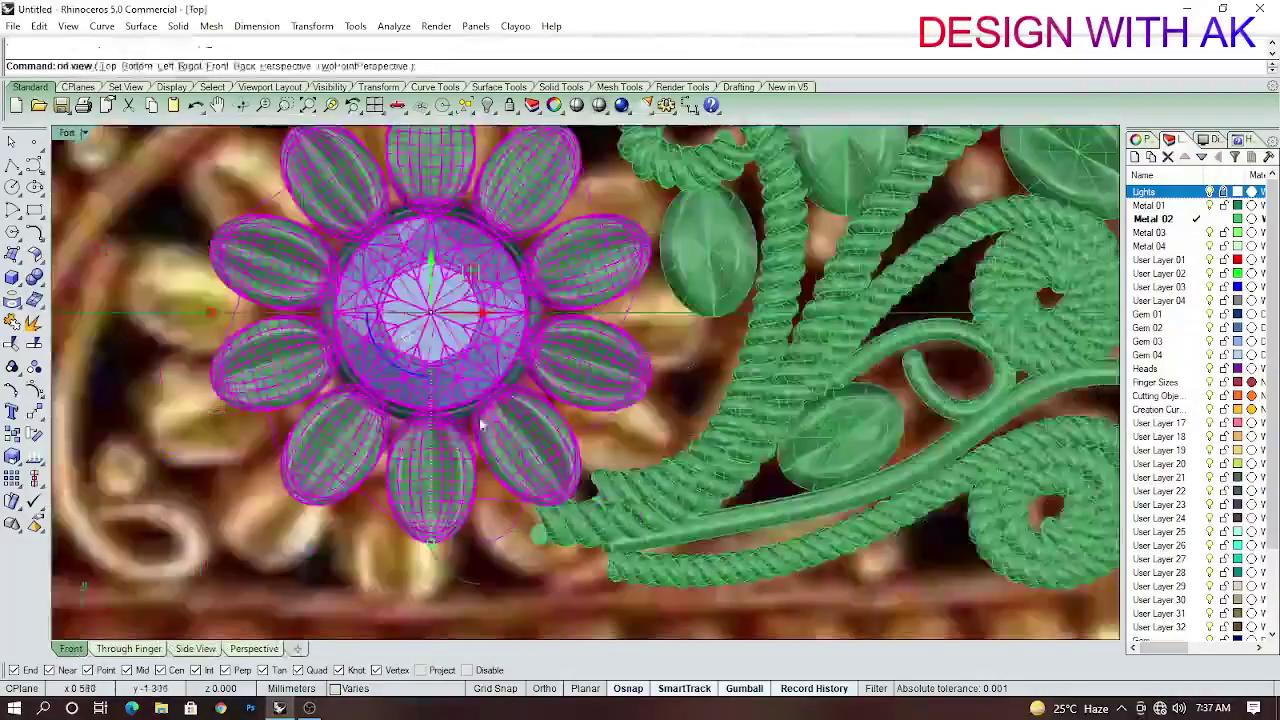
key(ctrl+F1)
key(Escape)
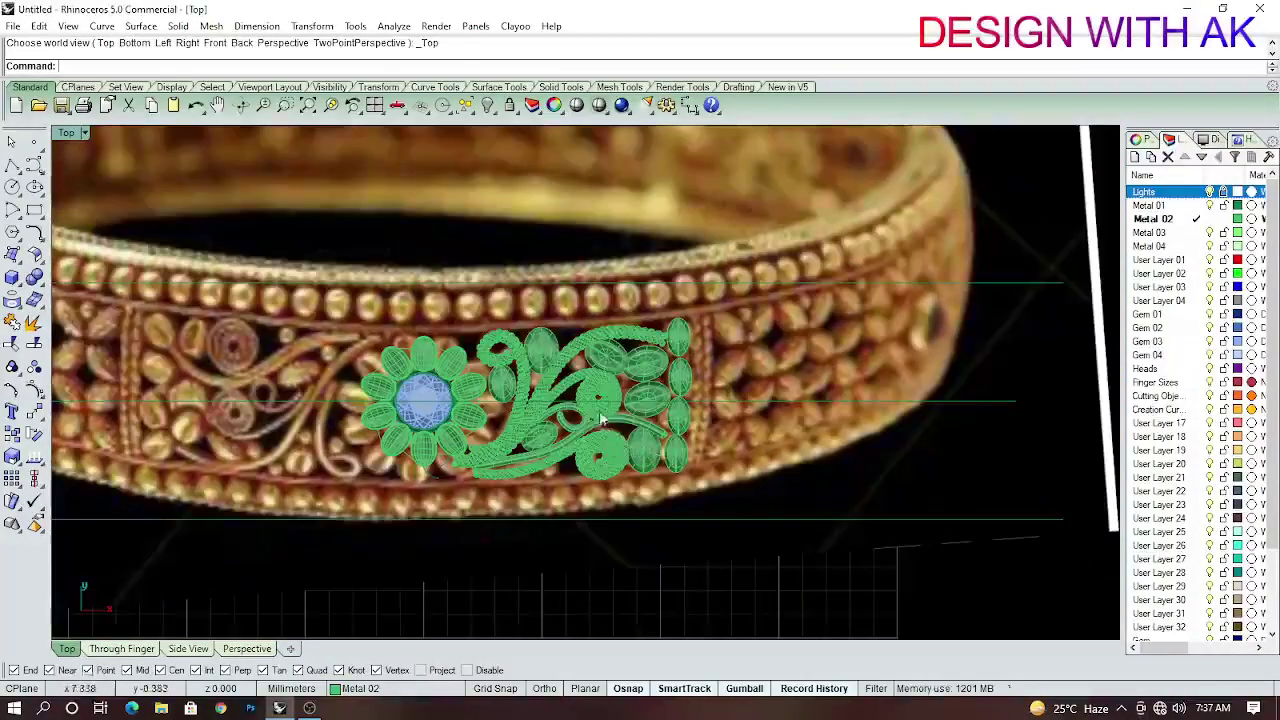
Offset the band's edge circle by 0.2 mm toward the chosen side in Front view.
scroll(600, 440, up, 1)
click(674, 477)
scroll(710, 455, up, 1)
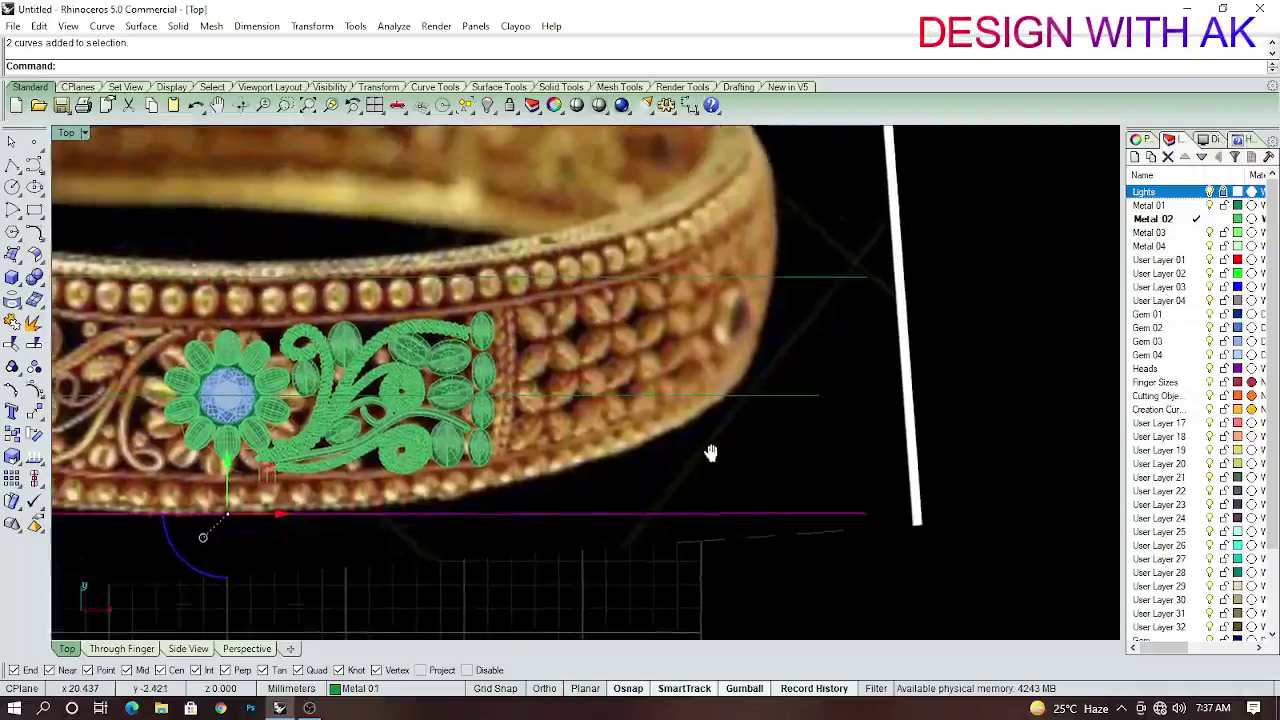
scroll(517, 478, up, 1)
scroll(660, 480, down, 3)
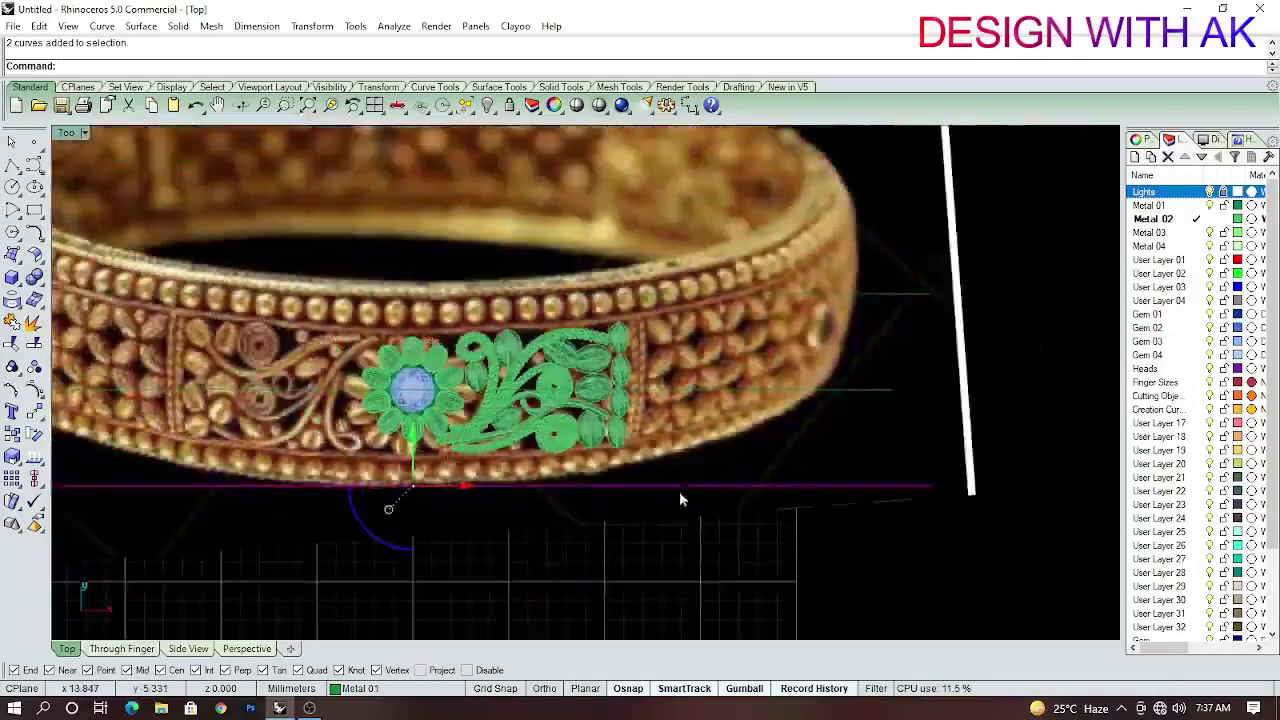
right_drag(791, 477, 925, 331)
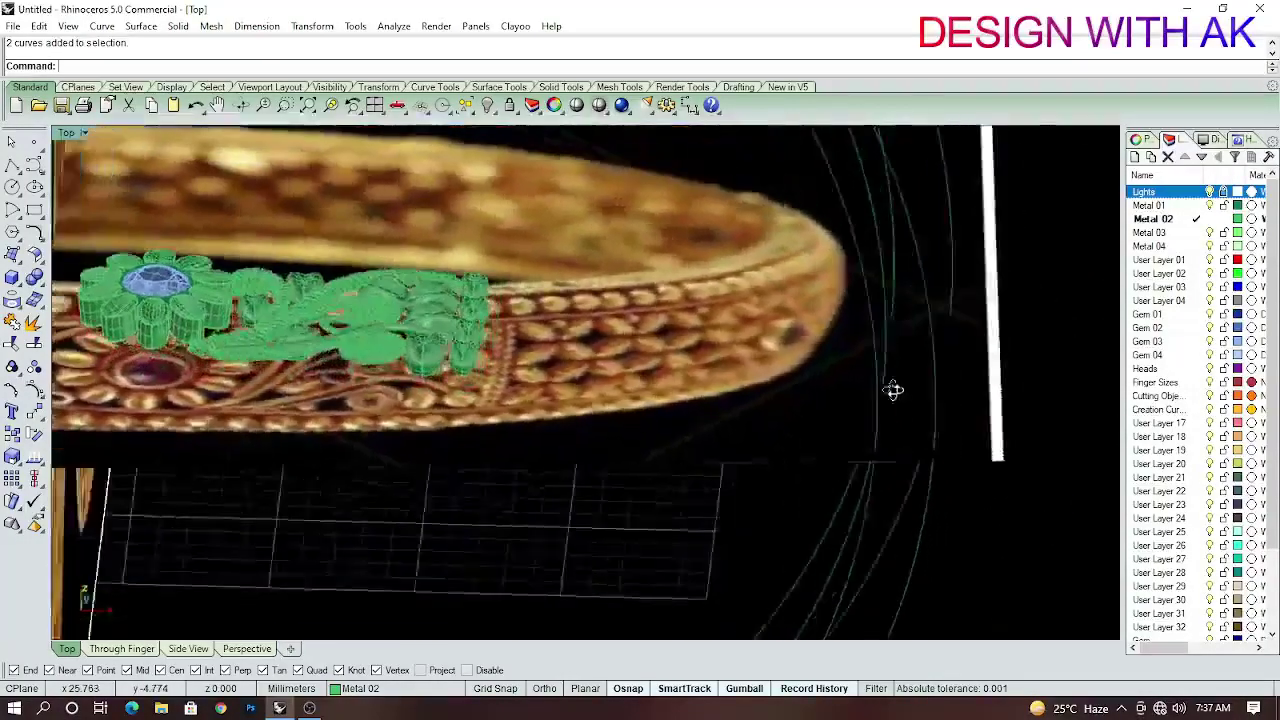
drag(889, 363, 815, 450)
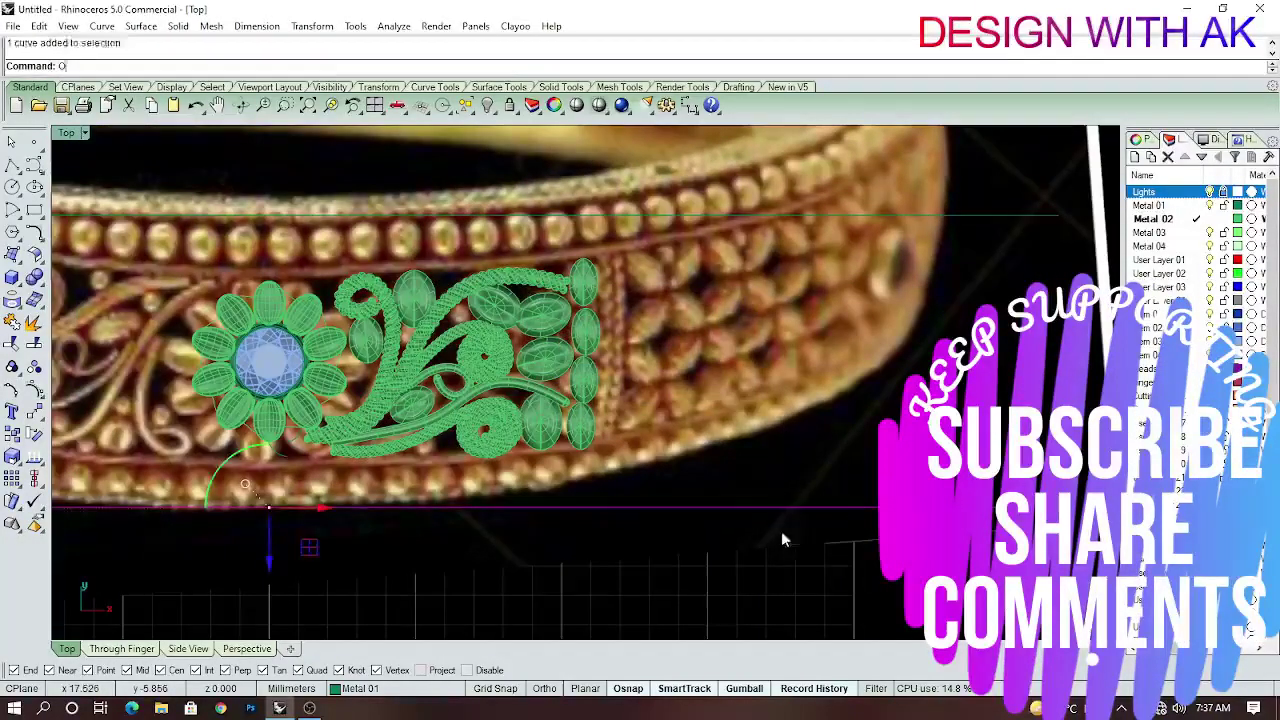
click(768, 507)
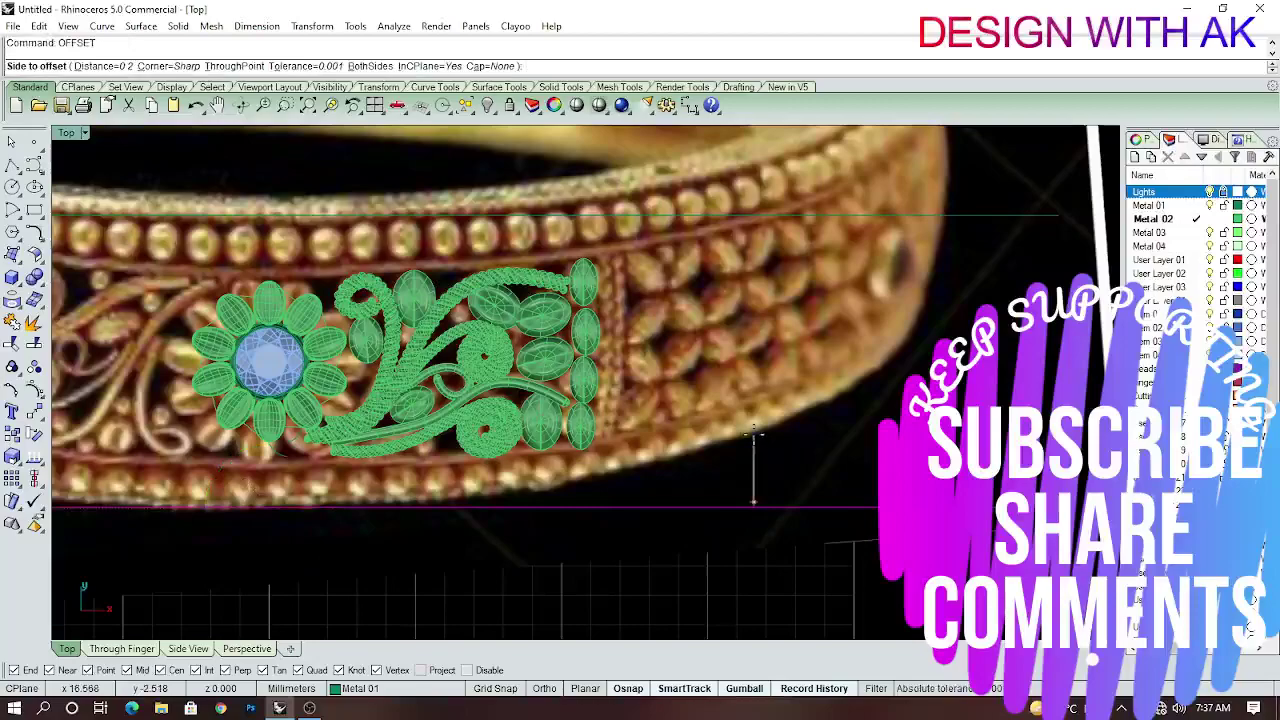
click(754, 437)
scroll(739, 435, up, 5)
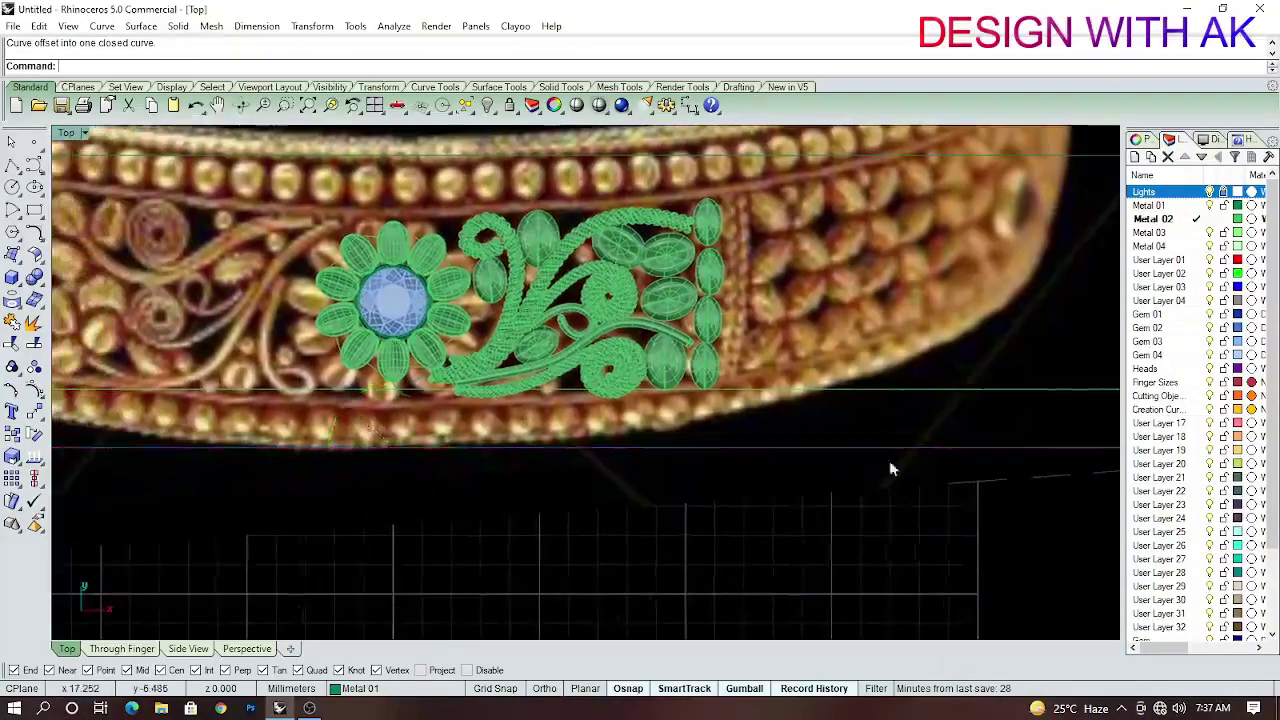
right_drag(739, 435, 821, 430)
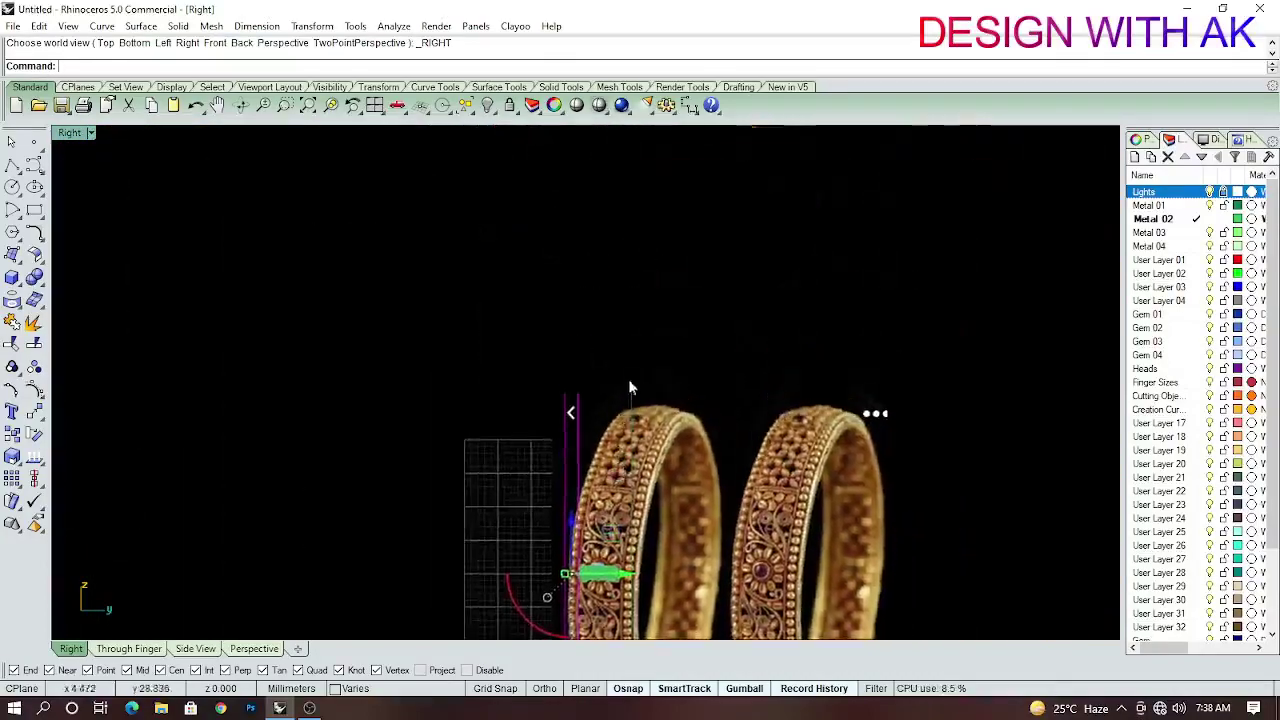
Draw a profile line and rebuild it to 5 points with a dipped middle.
scroll(566, 385, up, 2)
click(538, 340)
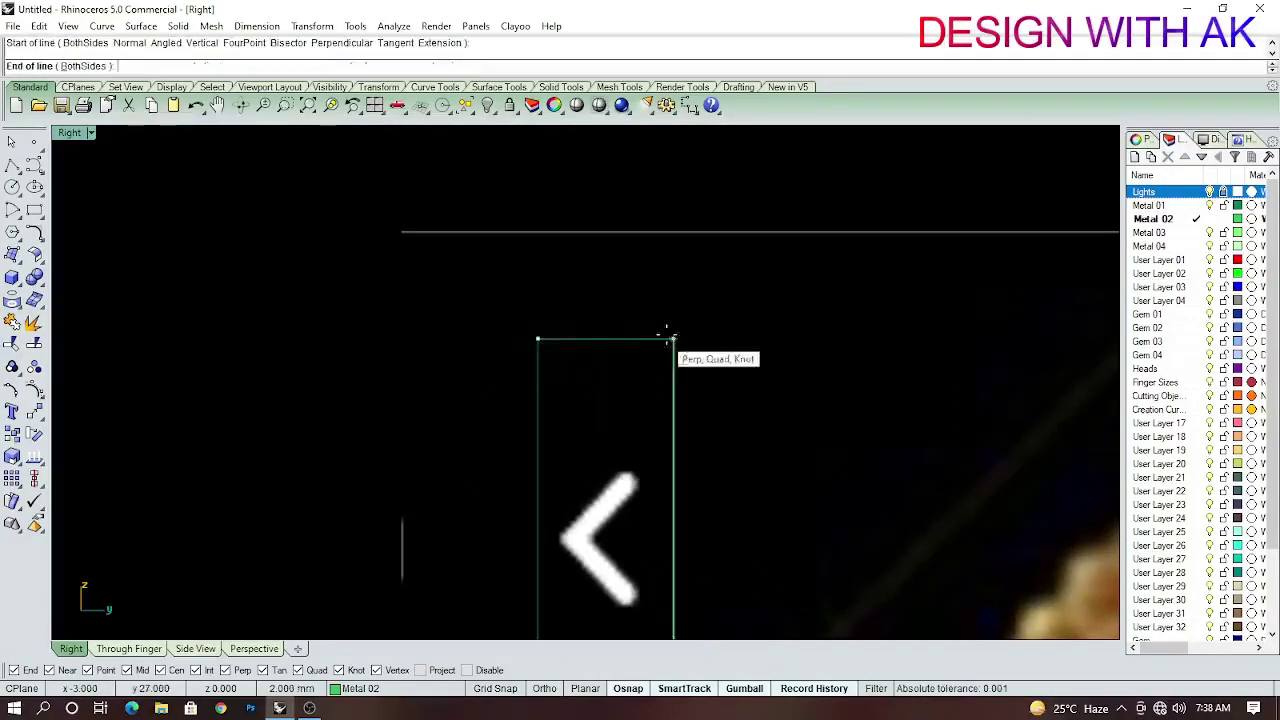
scroll(598, 424, up, 4)
text(rebuild)
key(Return)
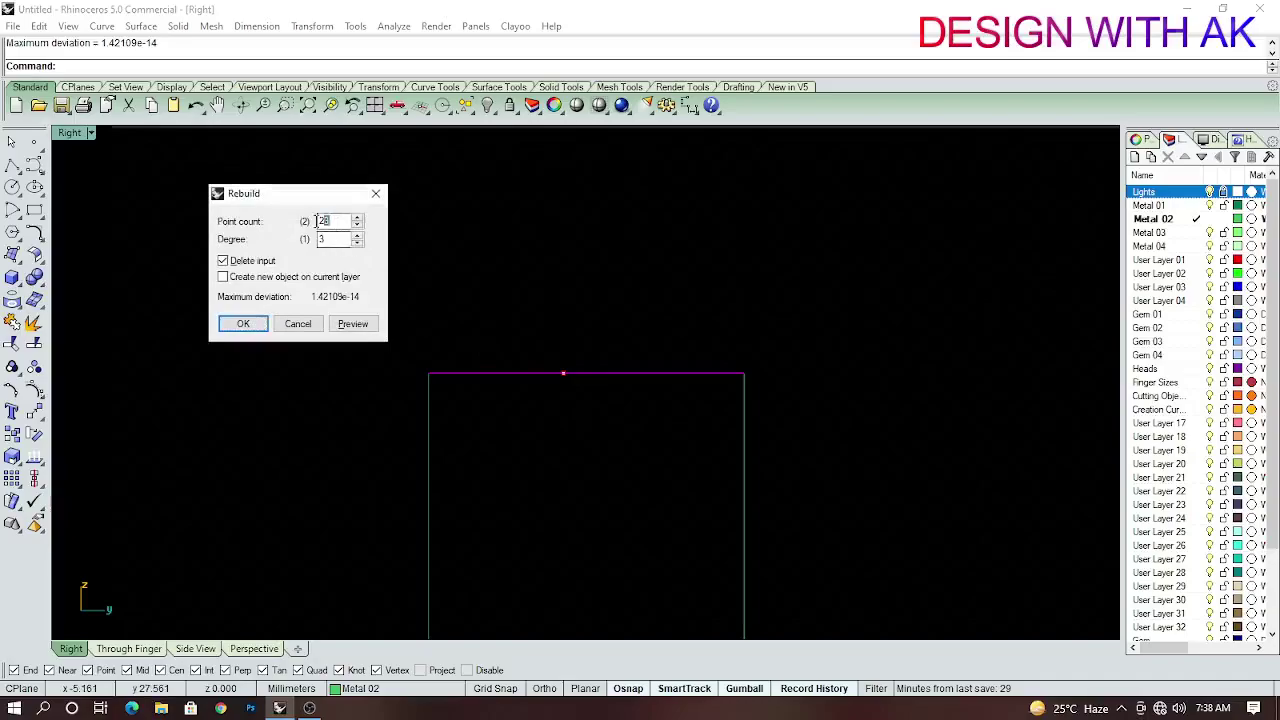
key(Return)
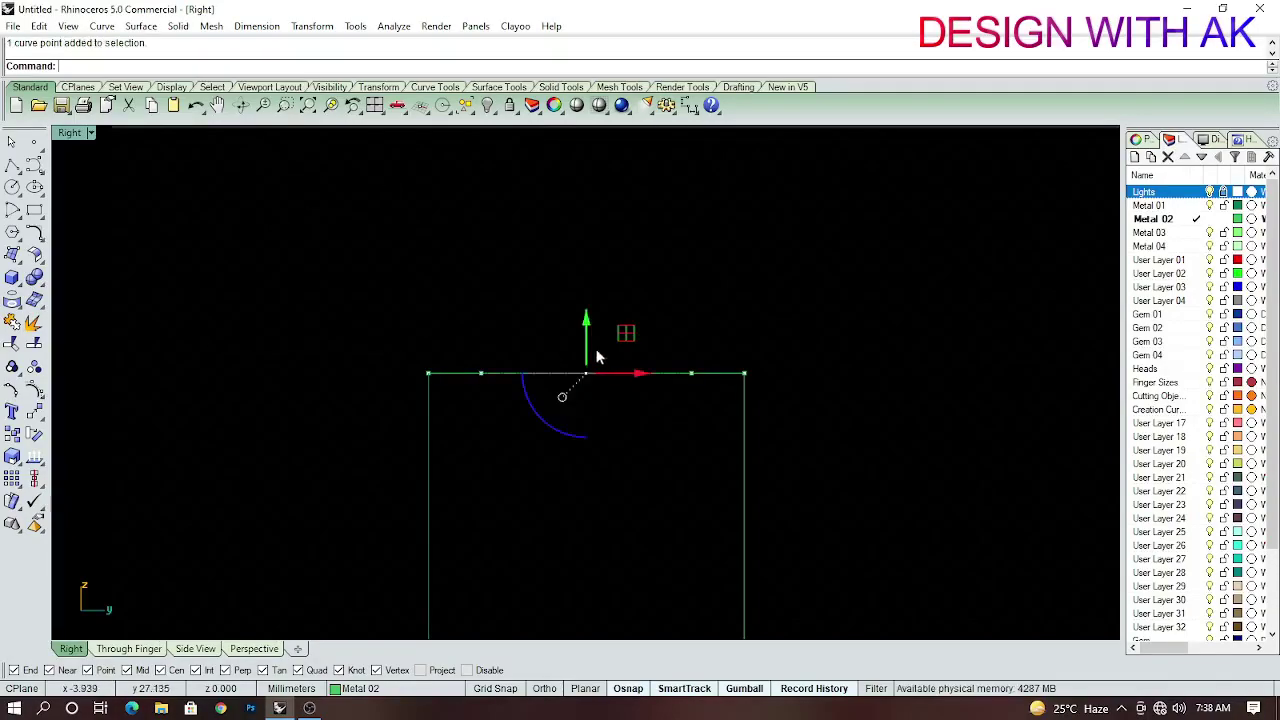
scroll(659, 436, down, 5)
Sweep2 the dipped profile along both band edge rails into an arched surface.
text(sweep2)
key(Return)
click(696, 432)
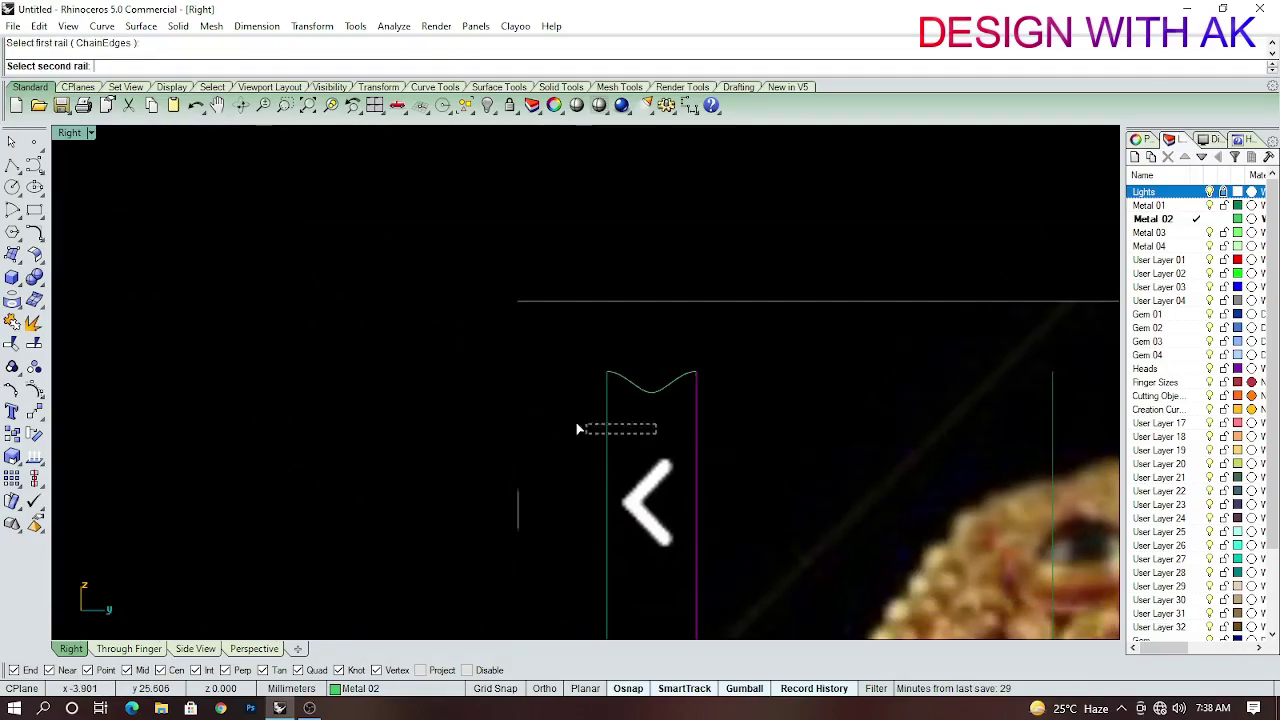
click(607, 429)
click(651, 375)
key(Return)
key(Return)
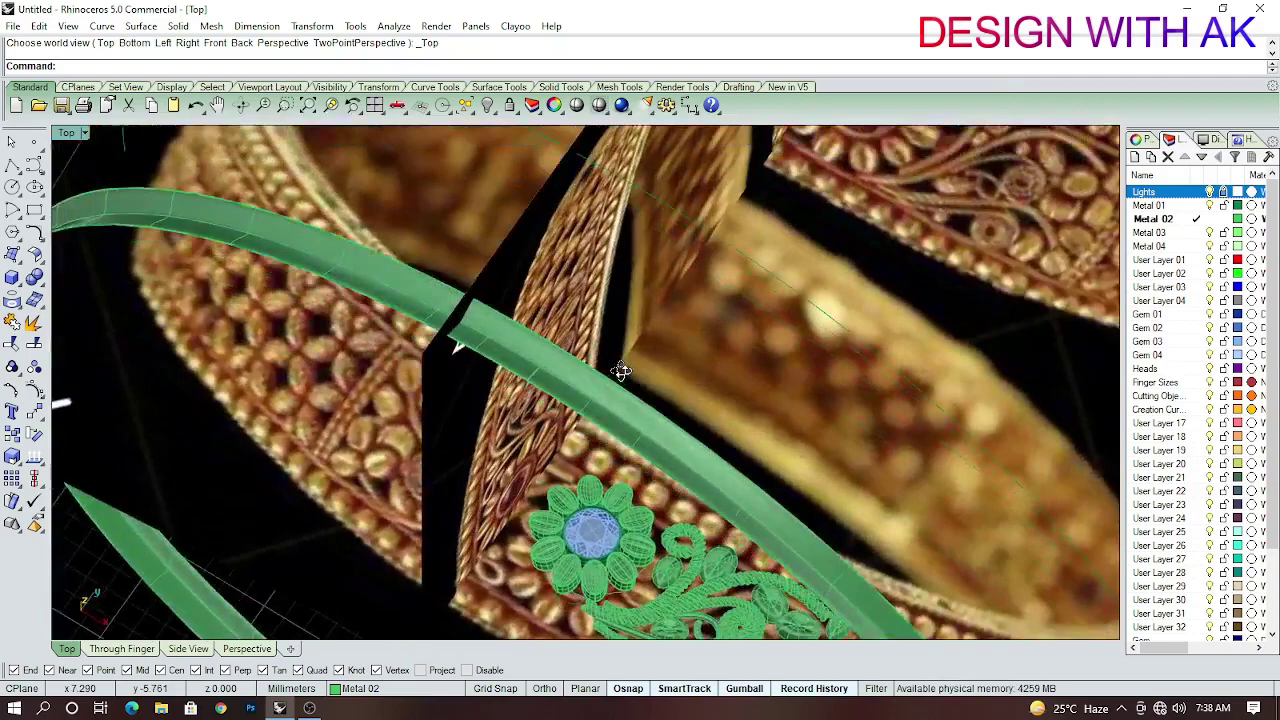
Thicken the arched band surface into a solid with OffsetSrf.
scroll(591, 380, up, 5)
scroll(627, 444, up, 2)
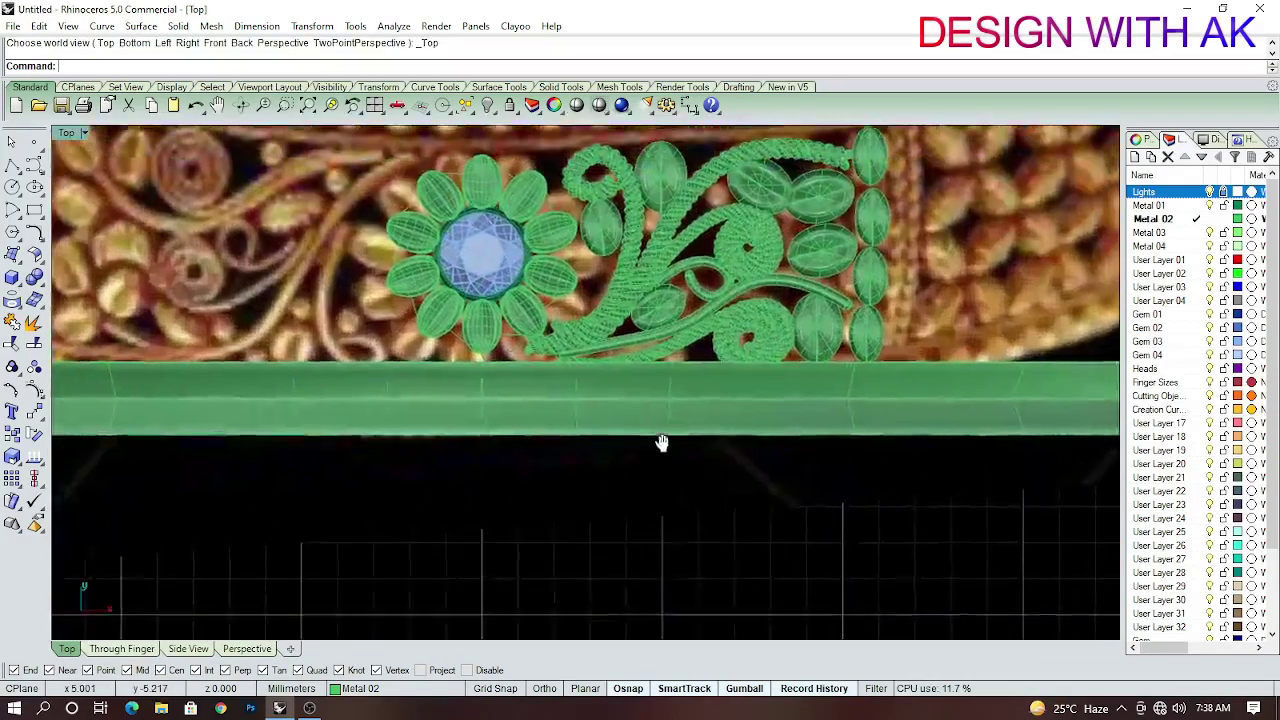
click(628, 422)
key(Return)
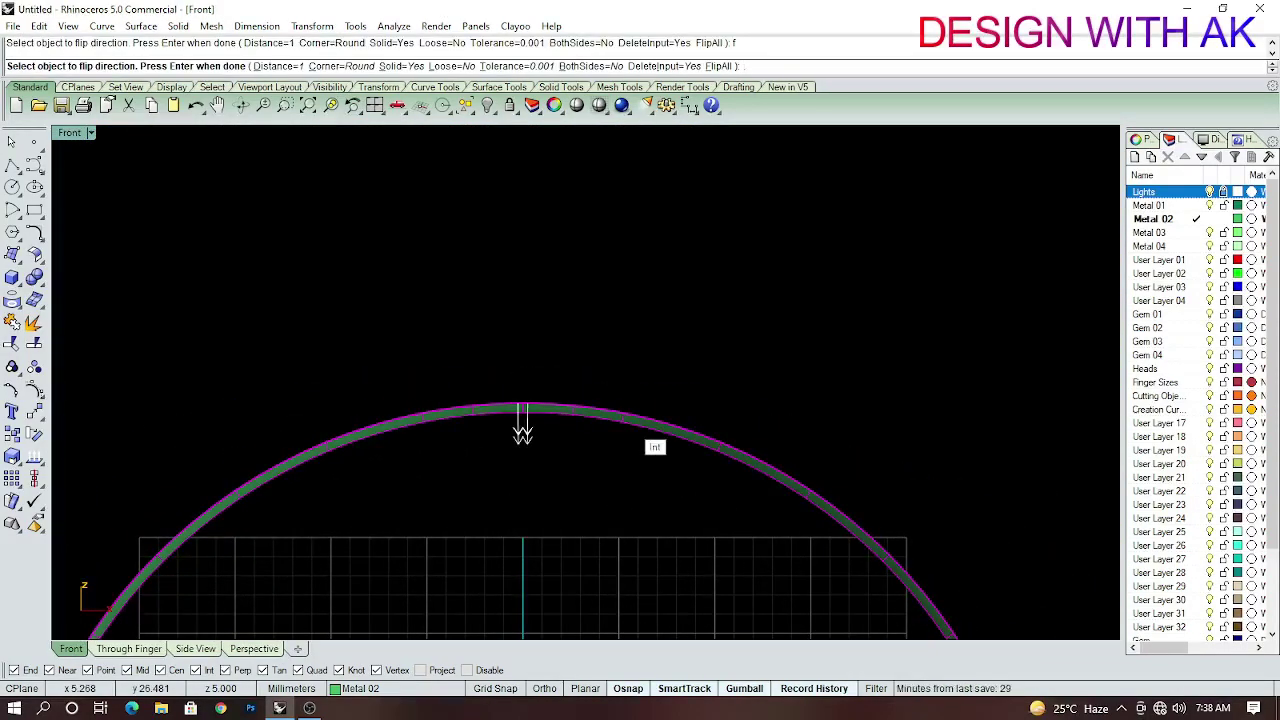
key(Return)
ctrl+shift+right_drag(699, 366, 453, 401)
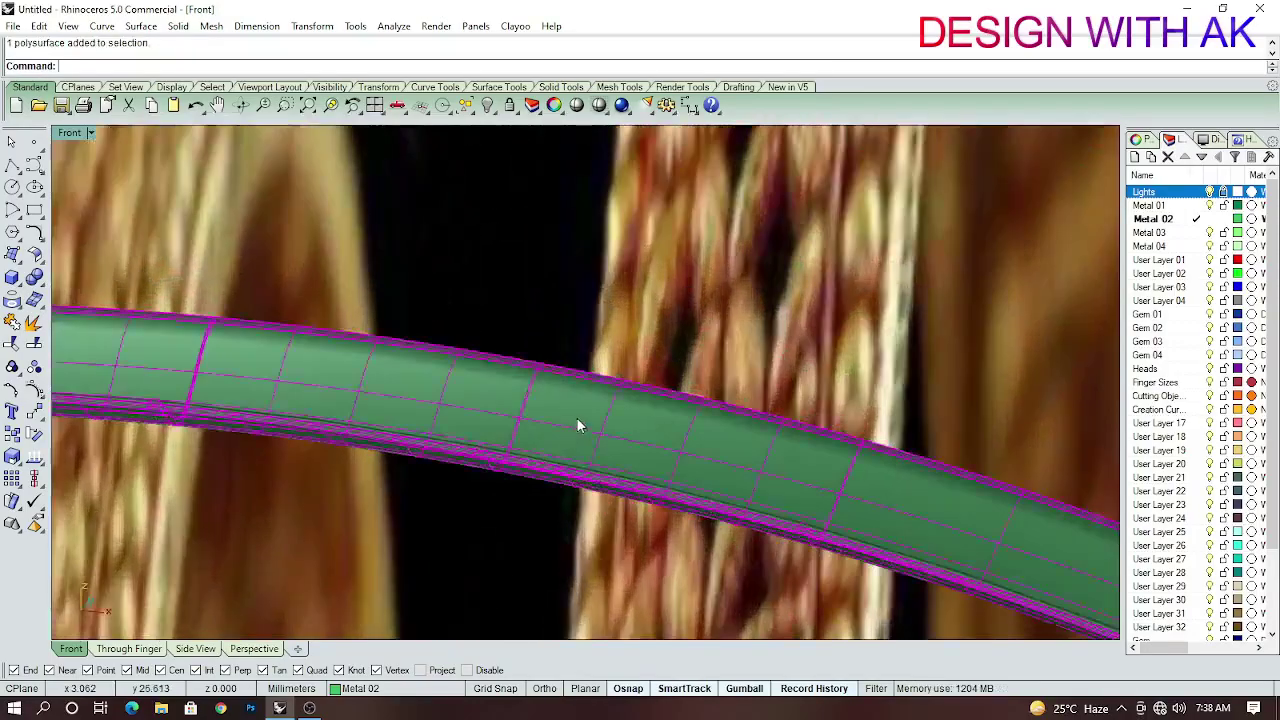
In Top view, duplicate the band's lower edge as a separate curve.
text(top)
key(Return)
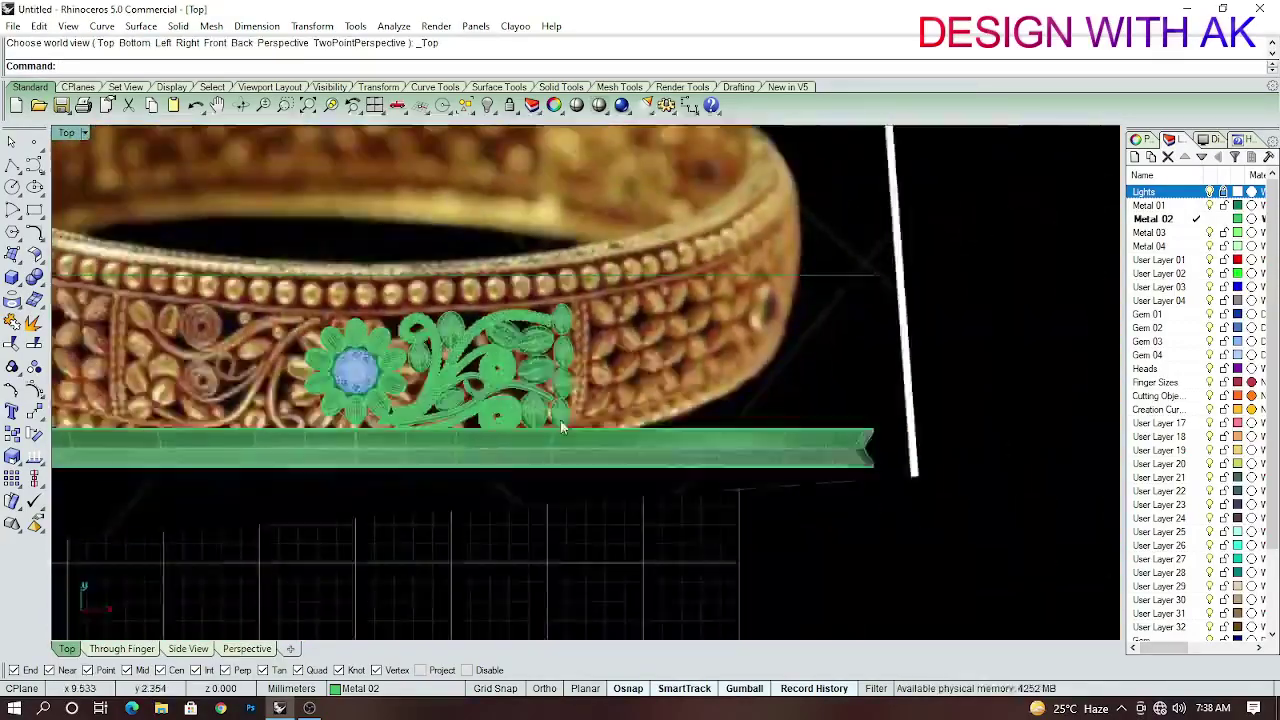
text(dupedge)
key(Return)
click(553, 378)
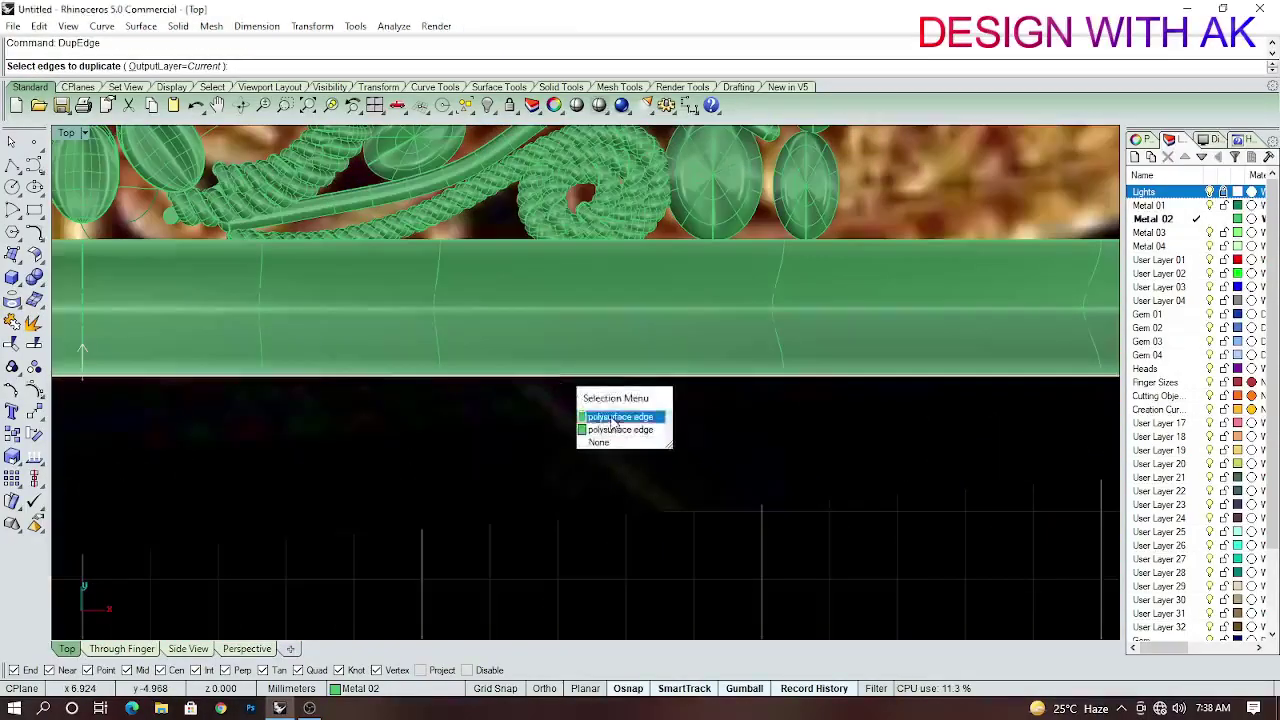
click(613, 418)
key(Return)
text(DE)
click(575, 378)
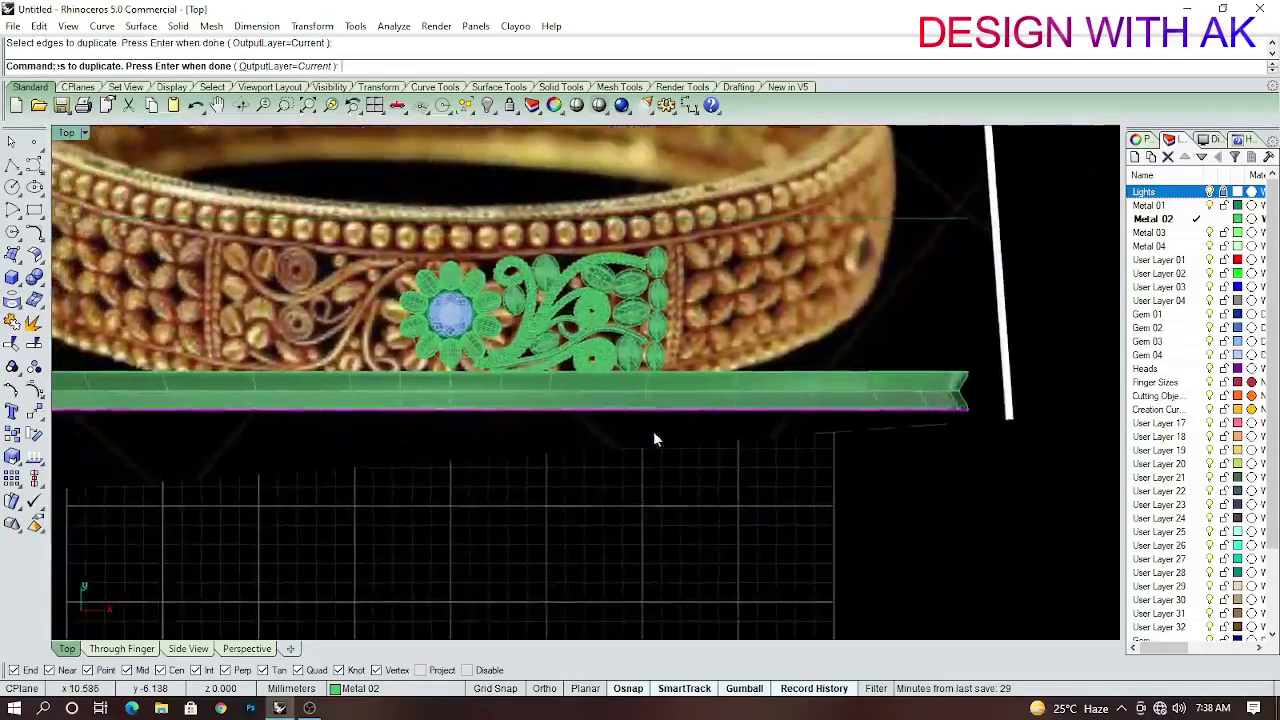
key(Return)
Select the new edge curve and start a Helix around it.
key(ctrl+F1)
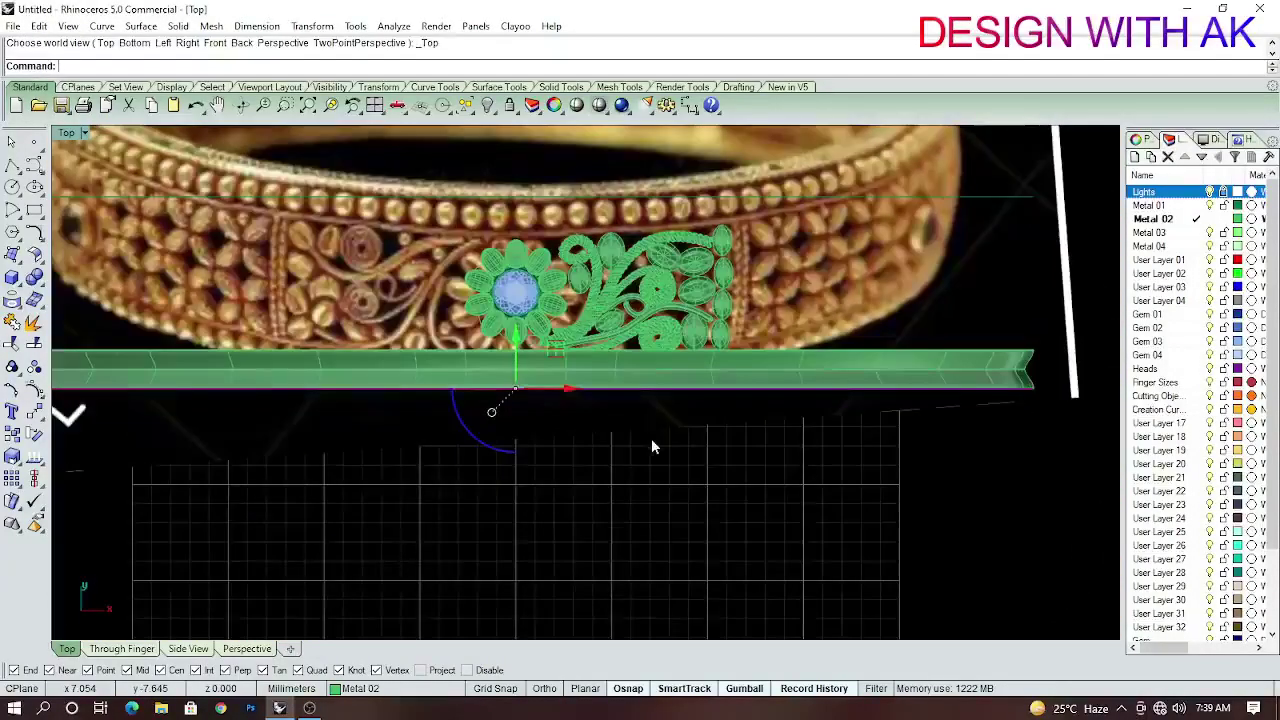
click(651, 438)
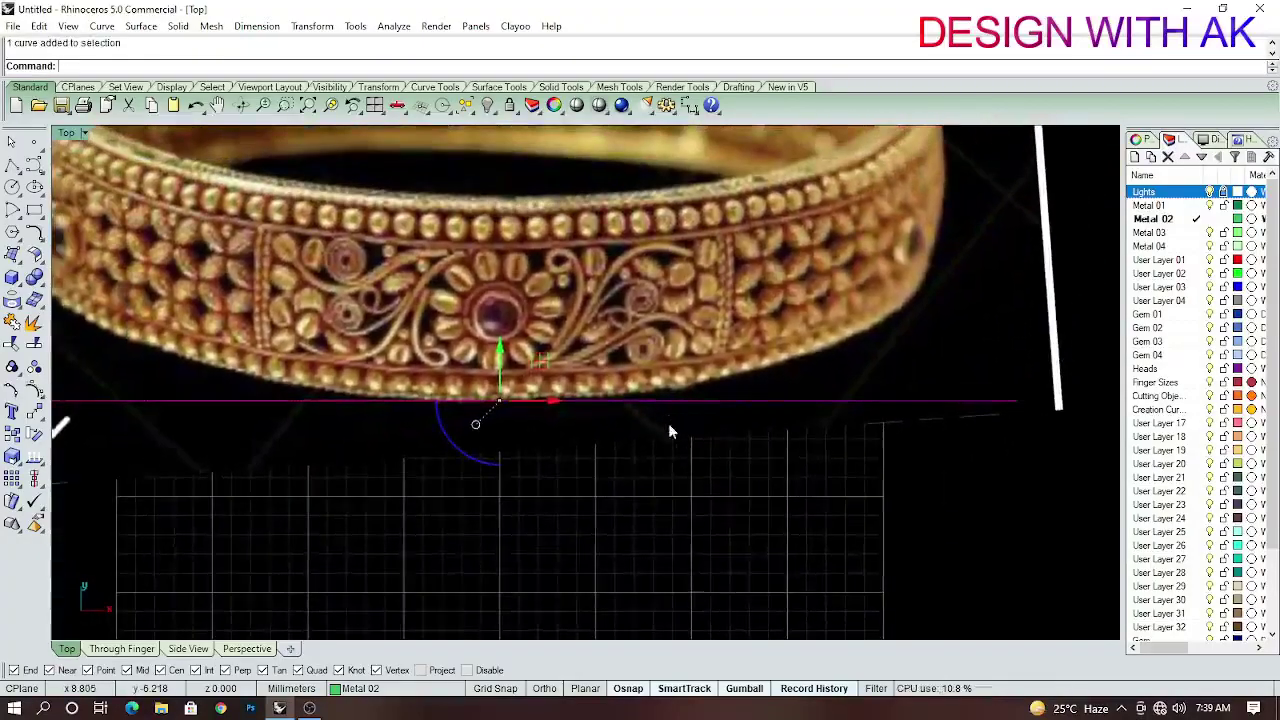
text(Heix)
key(Return)
Wind a reversed helix around the edge curve with 50 turns.
text(a)
key(Return)
click(668, 402)
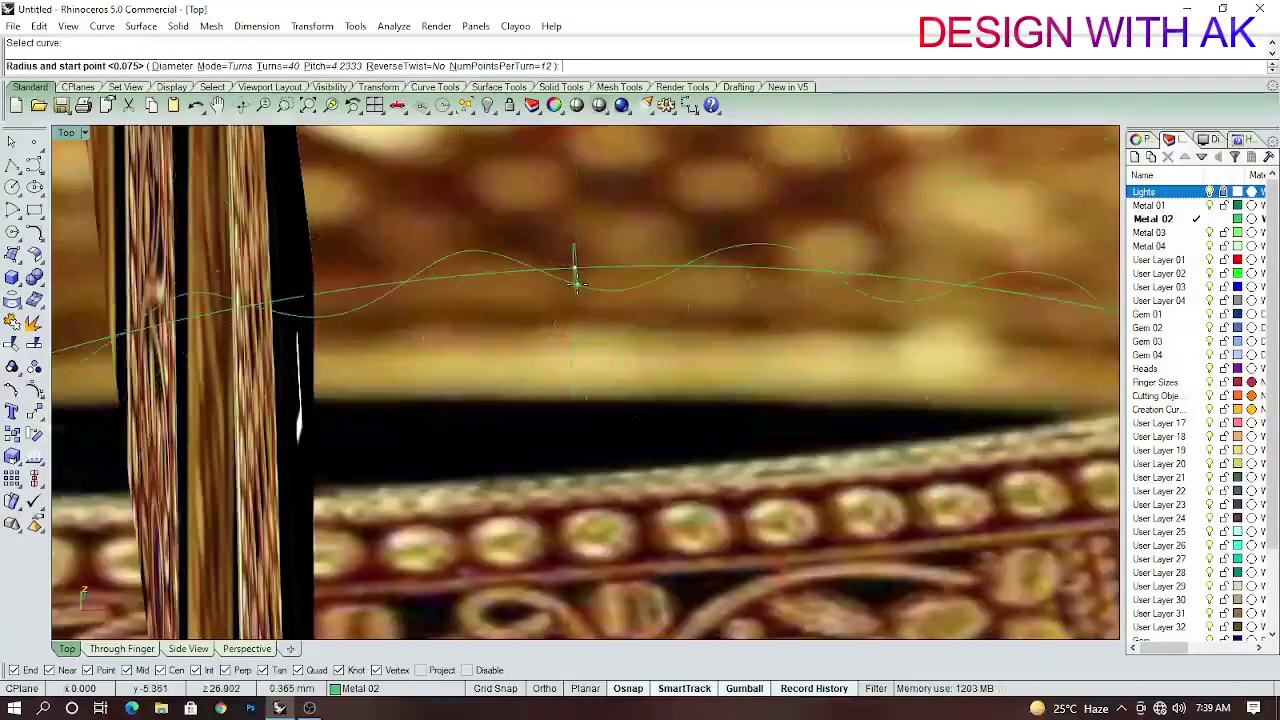
scroll(575, 283, up, 2)
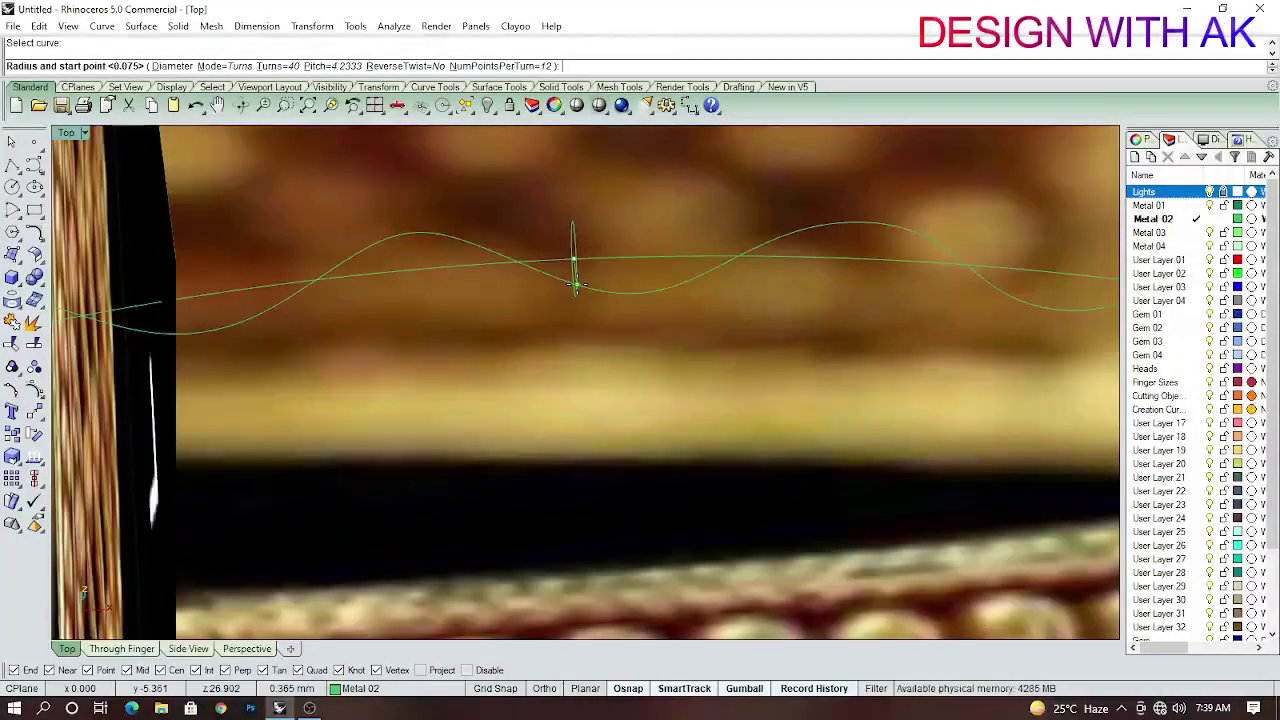
click(284, 66)
text(0)
key(Return)
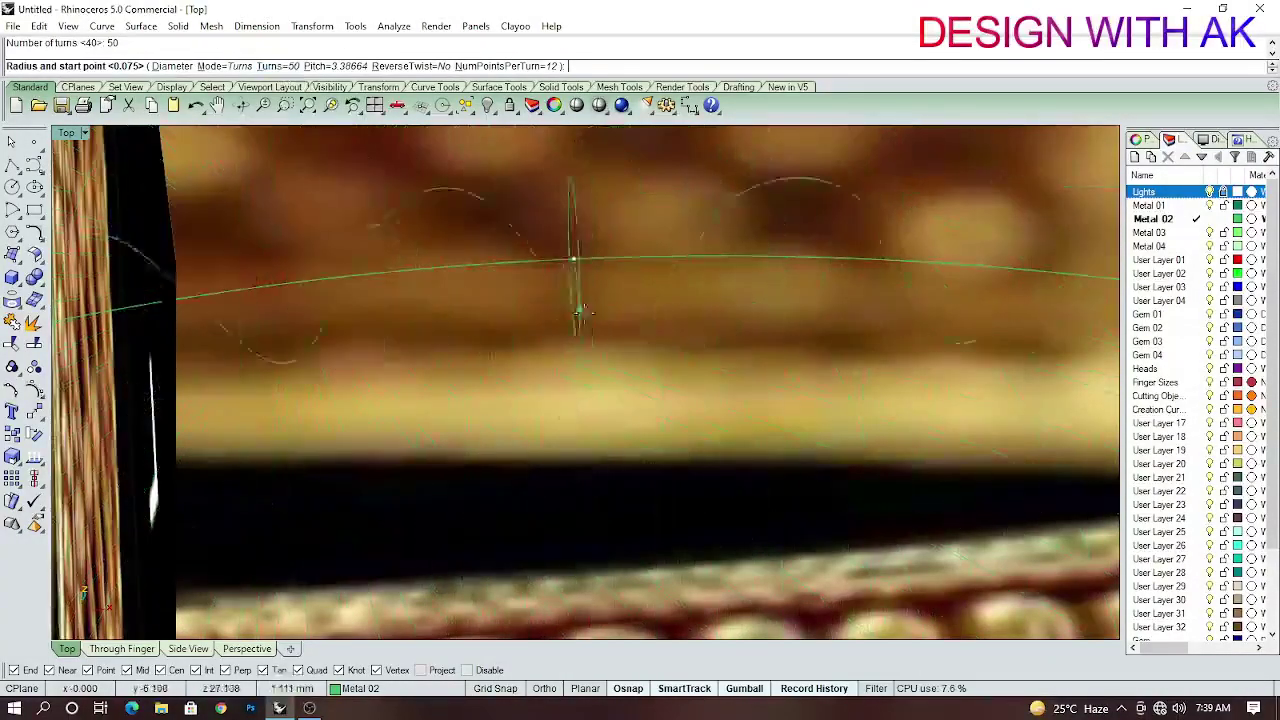
scroll(575, 307, down, 3)
text(r)
key(Return)
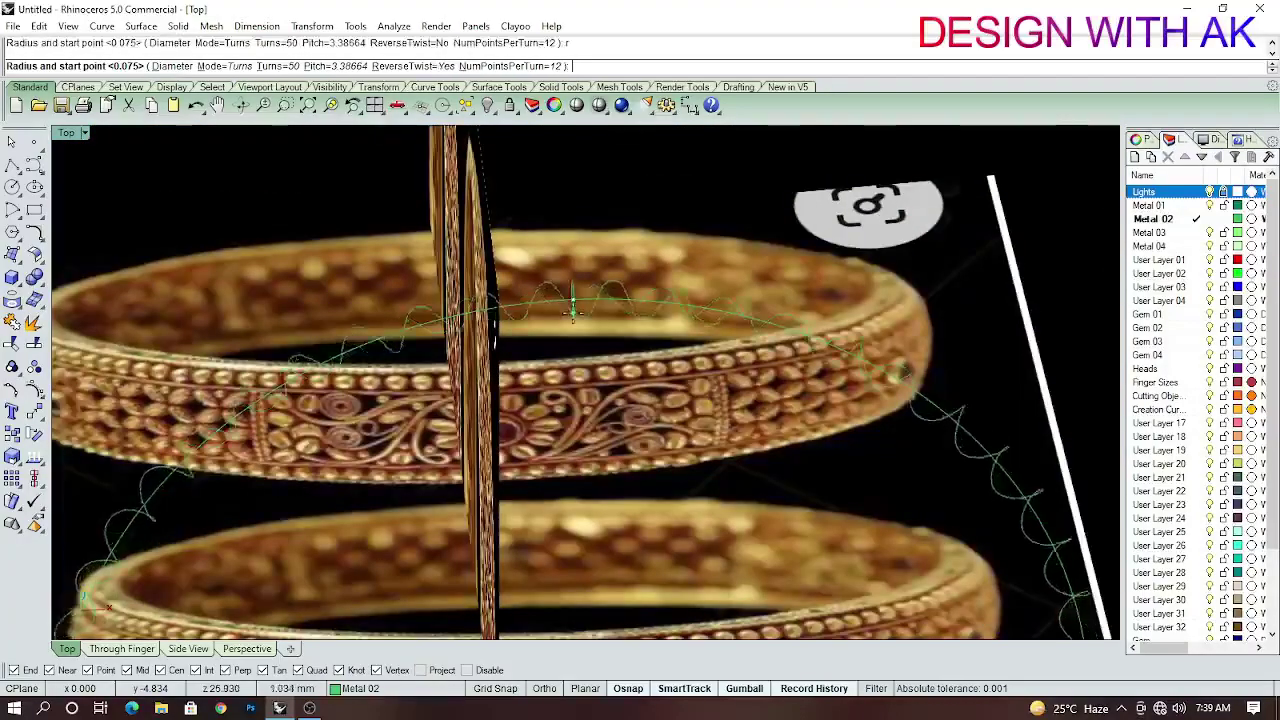
scroll(575, 305, up, 2)
scroll(575, 300, down, 3)
scroll(575, 300, down, 2)
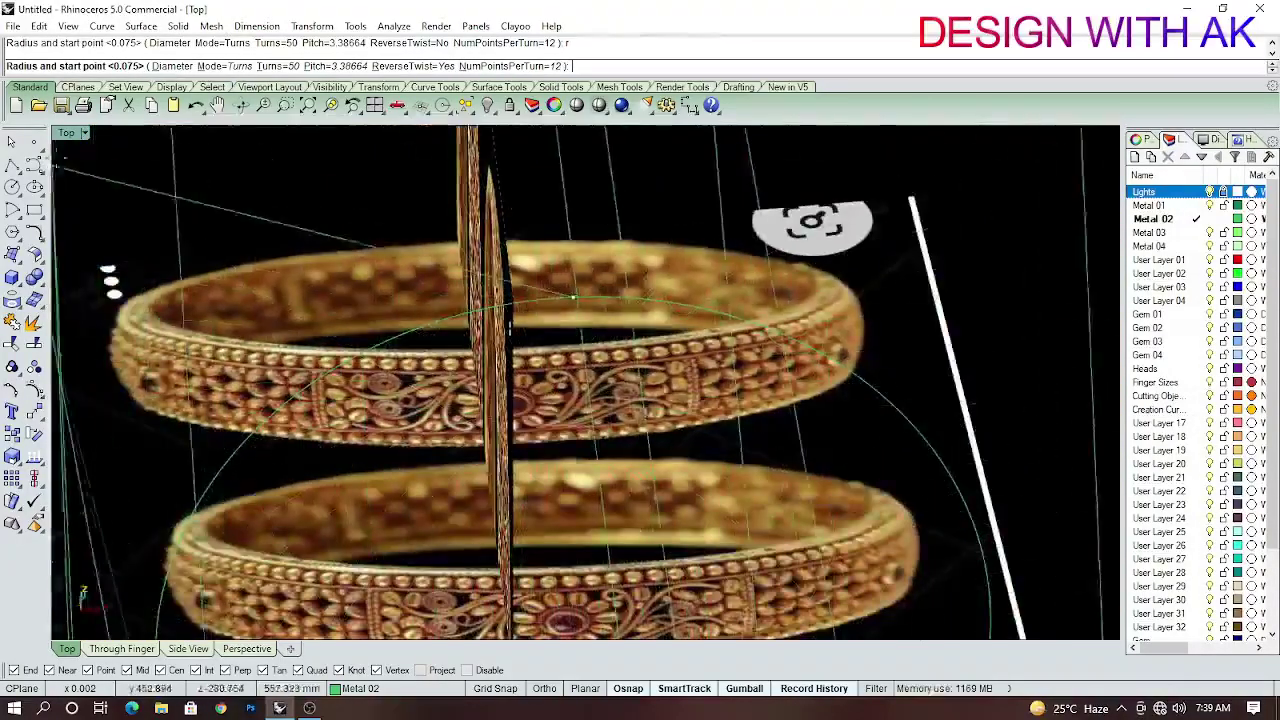
In the side viewport, pipe the helix with radius 15.
click(121, 648)
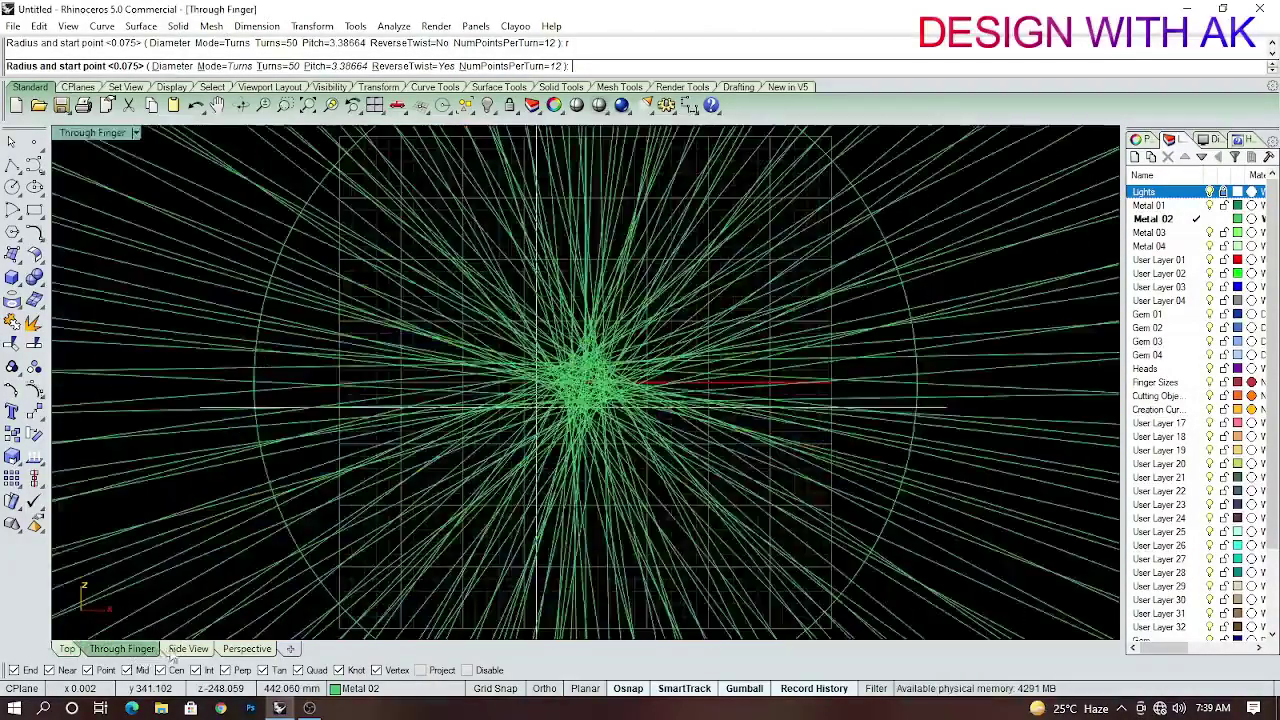
click(188, 648)
scroll(627, 272, up, 3)
scroll(627, 272, up, 3)
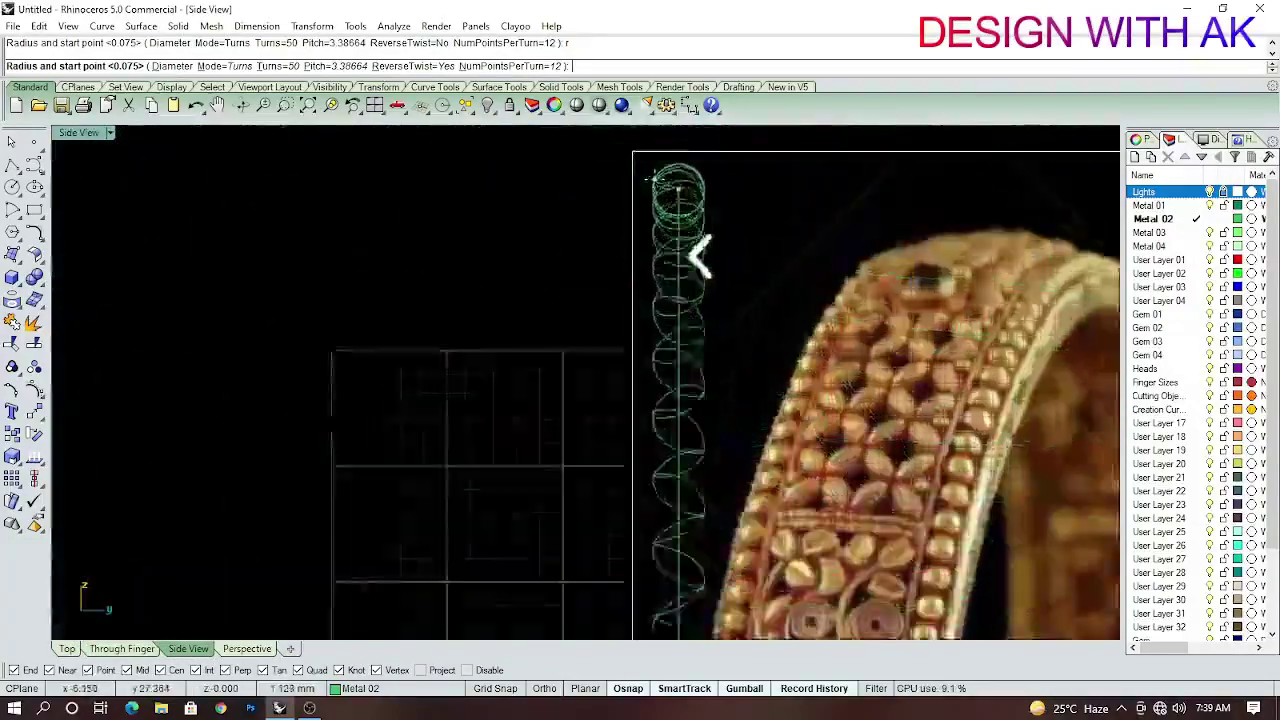
scroll(627, 272, up, 3)
scroll(627, 272, up, 2)
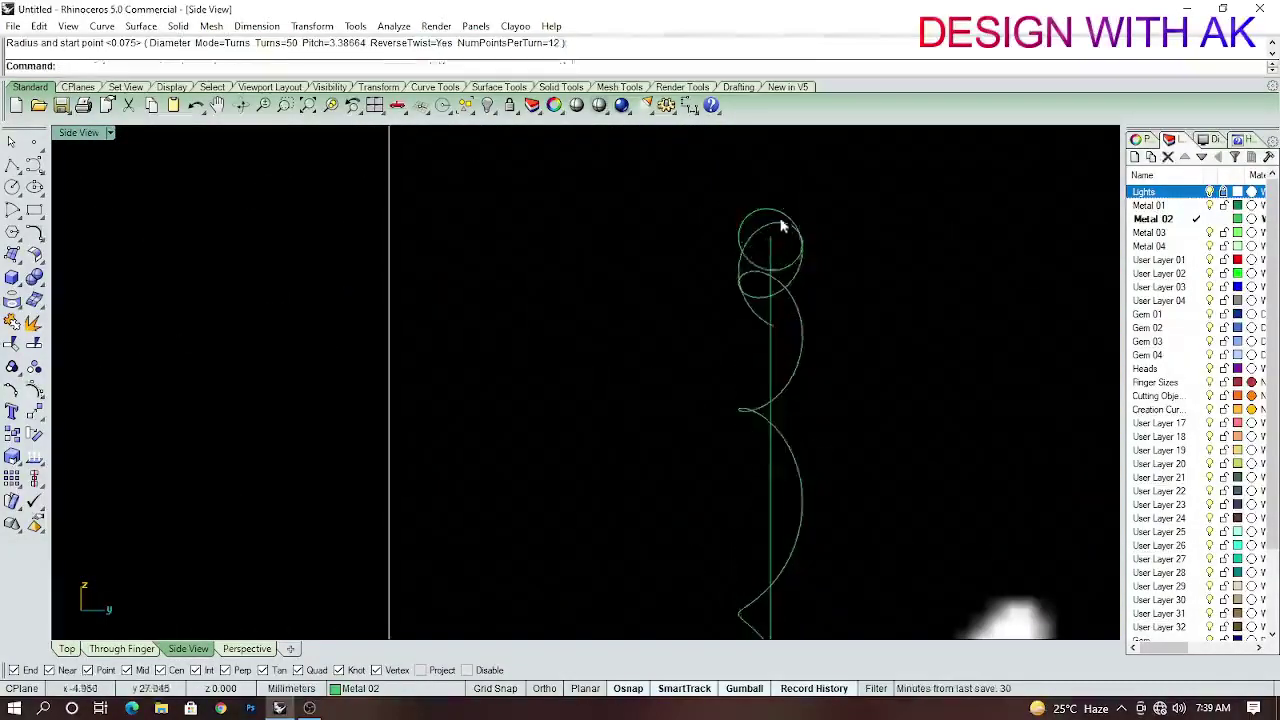
text(P15)
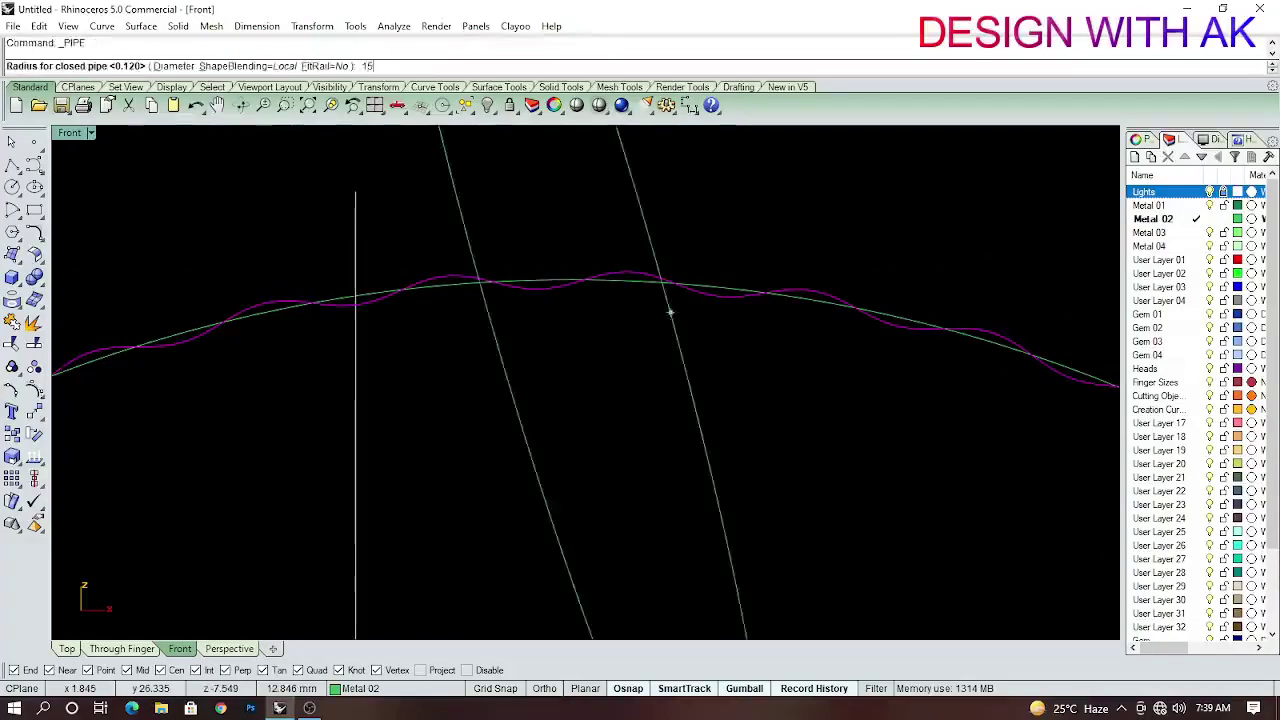
key(Return)
key(Return)
Create a new helix along the arc curve with 70 turns.
scroll(692, 308, up, 5)
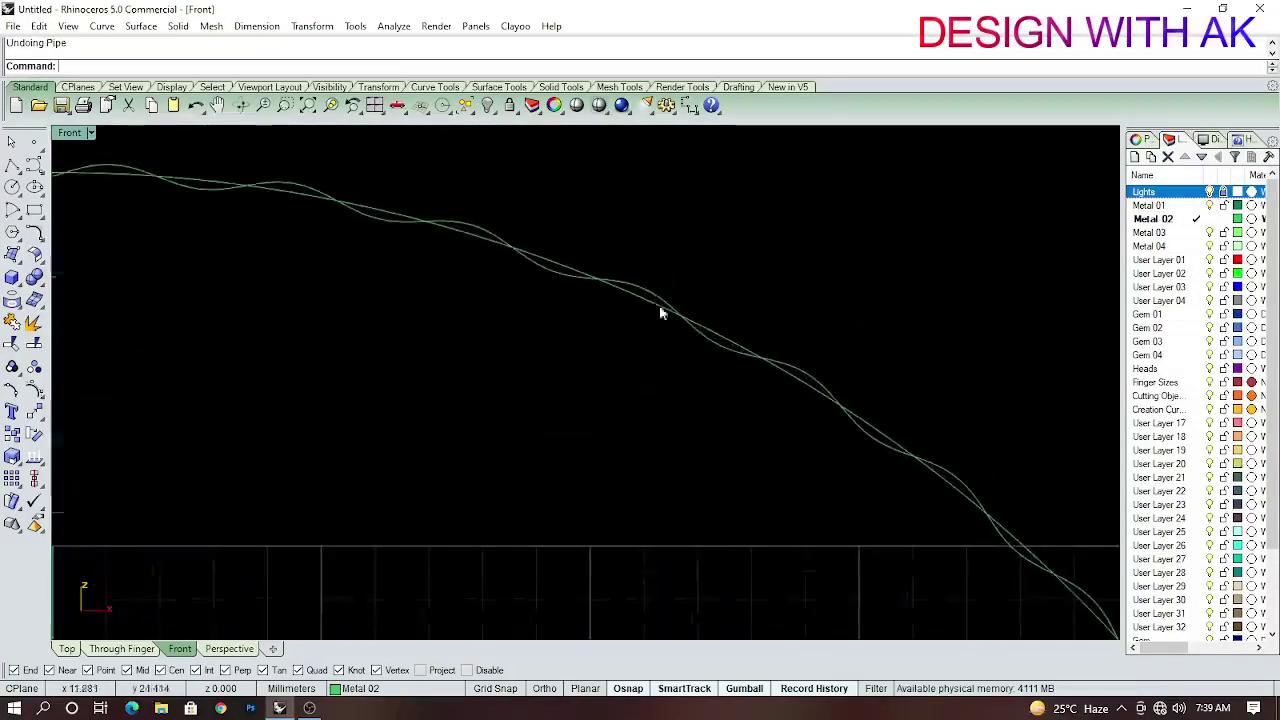
click(660, 306)
scroll(700, 330, down, 3)
scroll(680, 340, up, 1)
scroll(663, 354, down, 3)
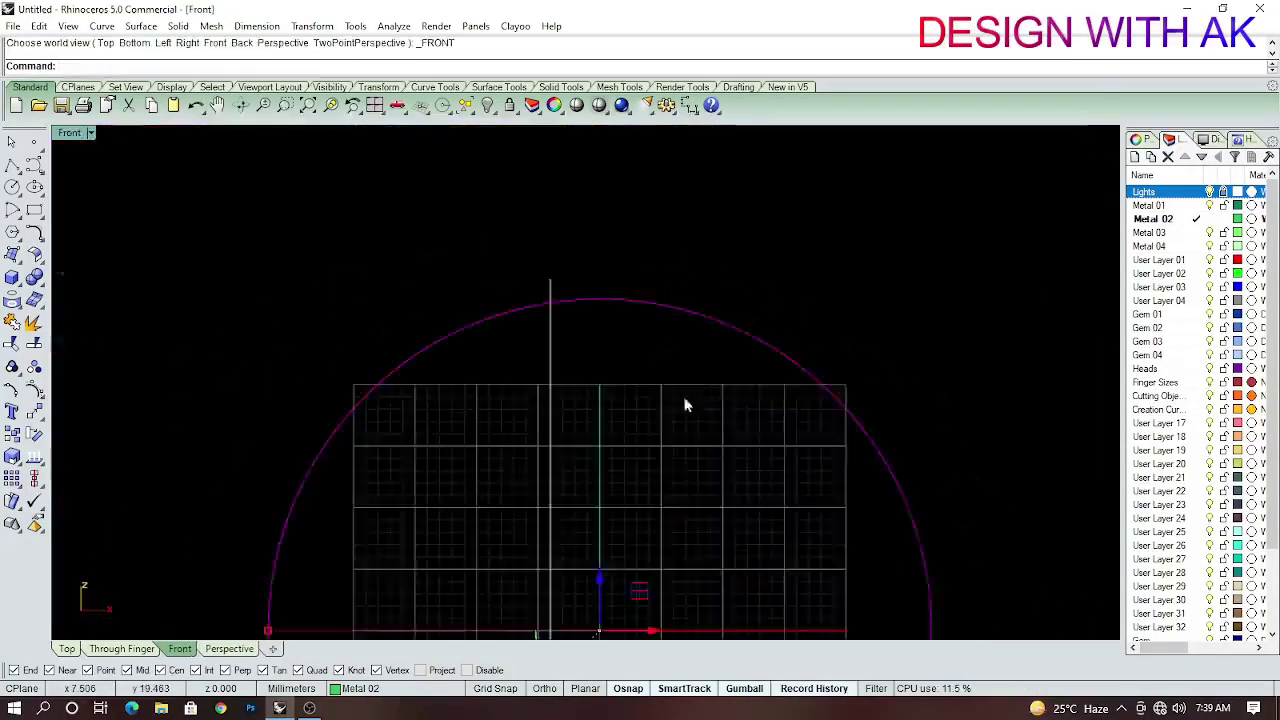
text(Helix)
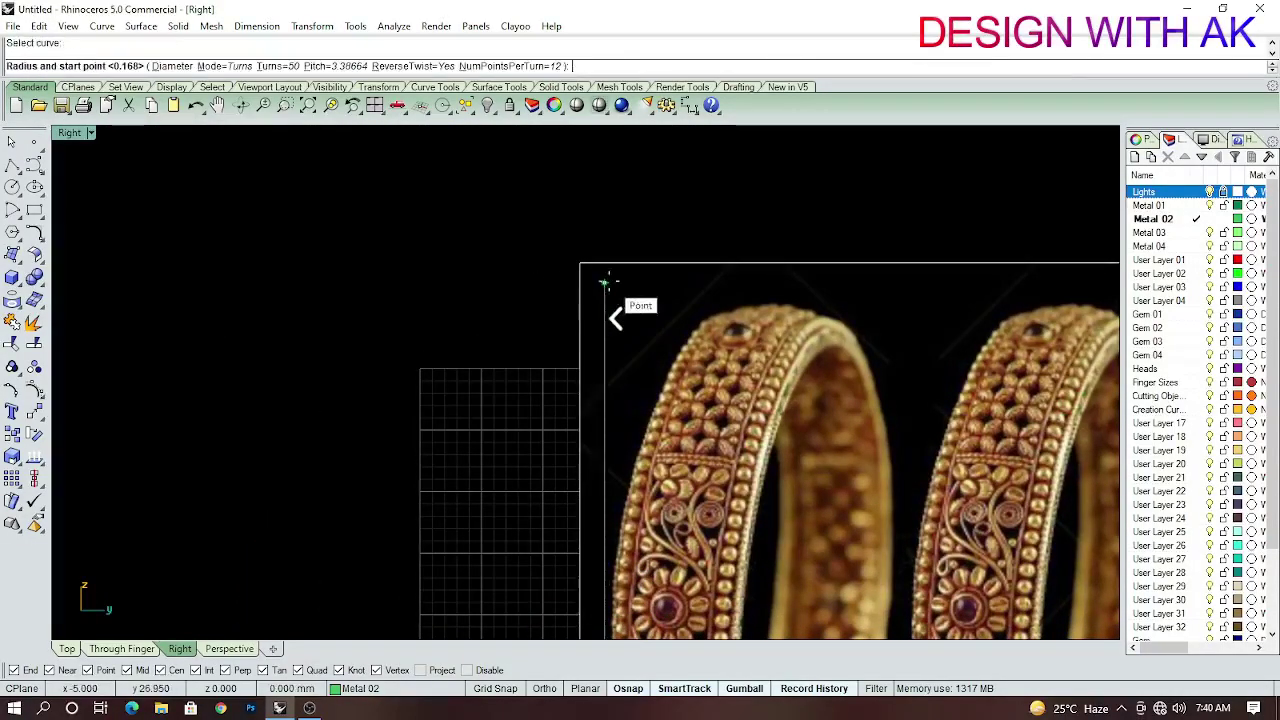
scroll(604, 283, up, 3)
text(70)
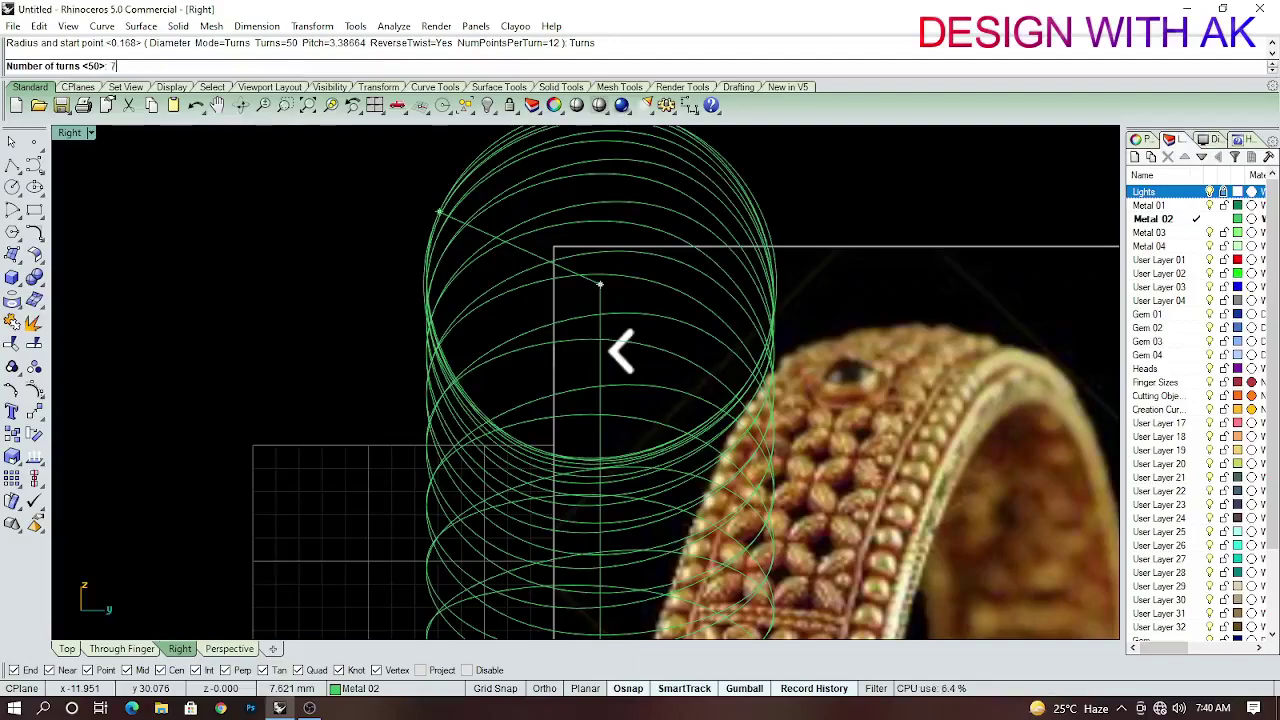
key(Return)
scroll(610, 262, down, 3)
scroll(610, 262, up, 3)
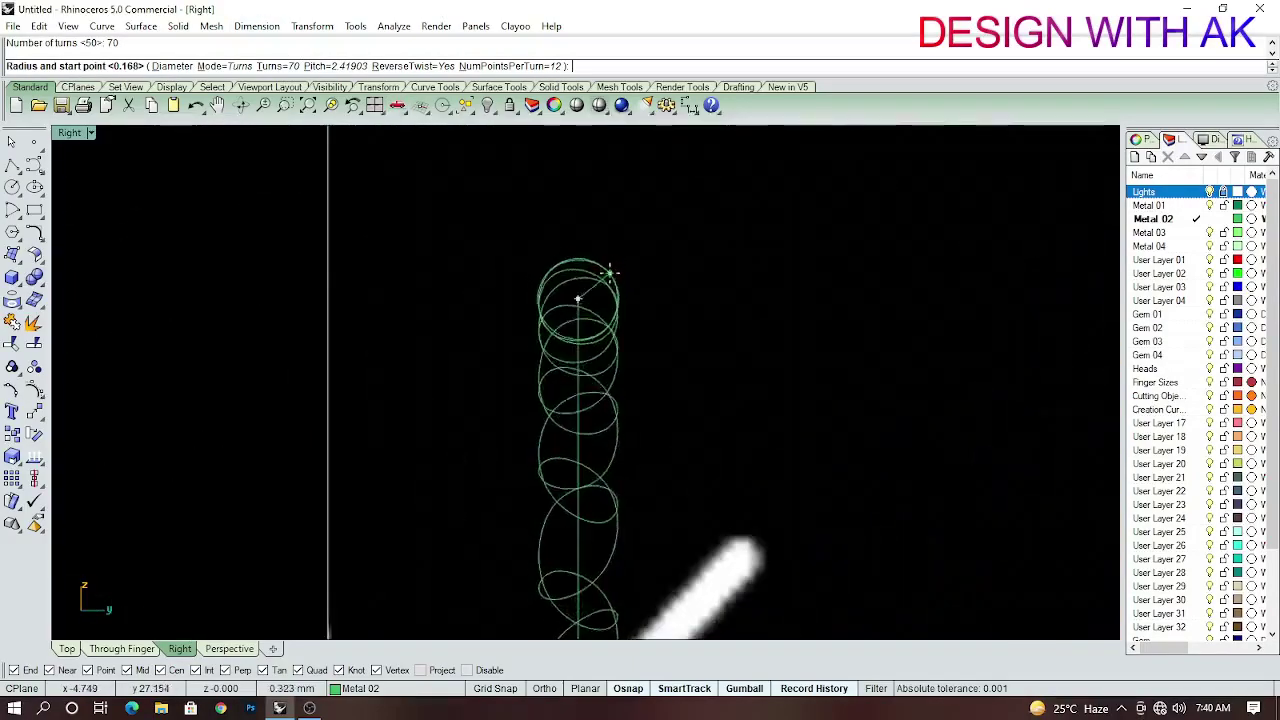
scroll(604, 293, up, 3)
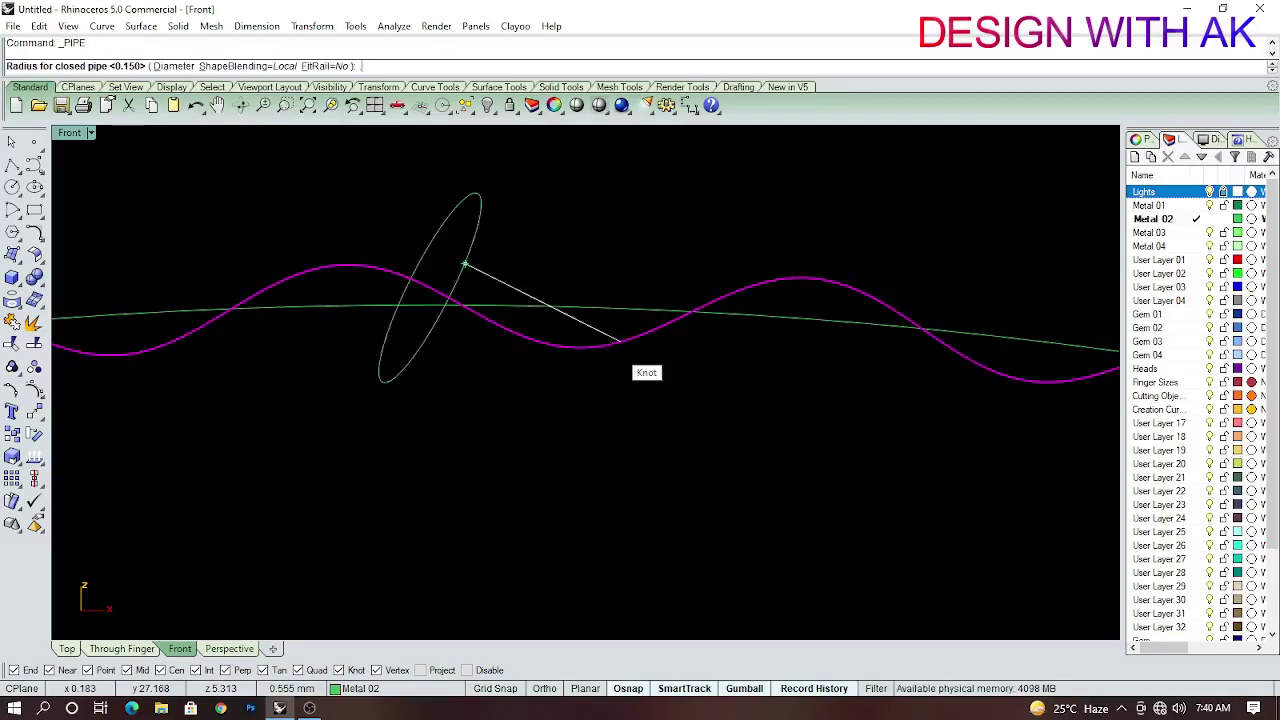
Paste the twisted wire, rotate it onto the band arc, and preview it shaded.
key(ctrl+v)
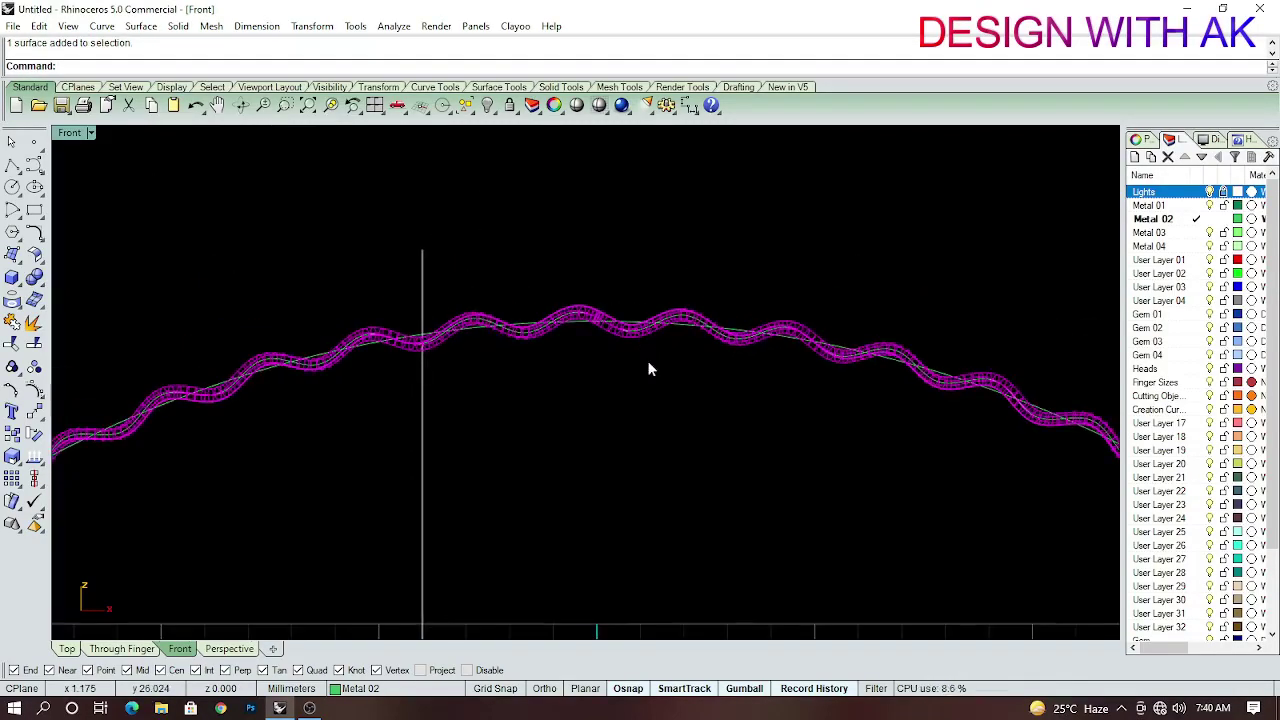
text(R)
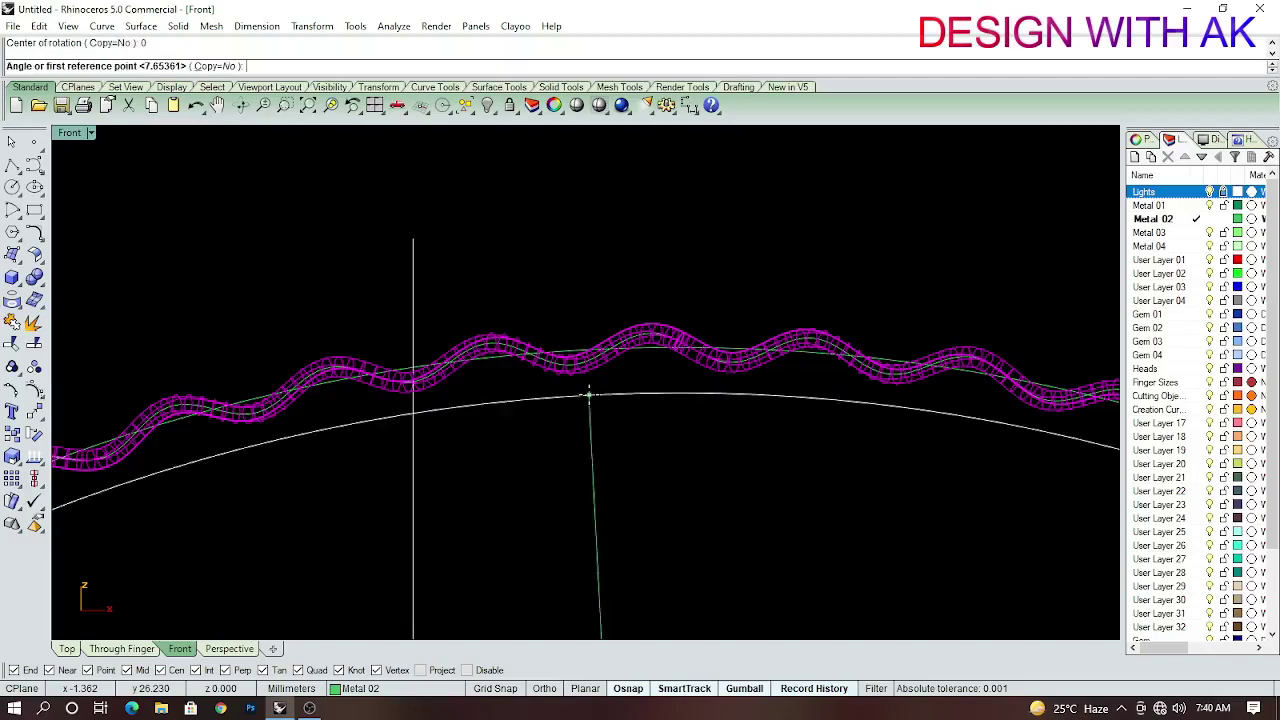
scroll(589, 396, up, 2)
click(457, 256)
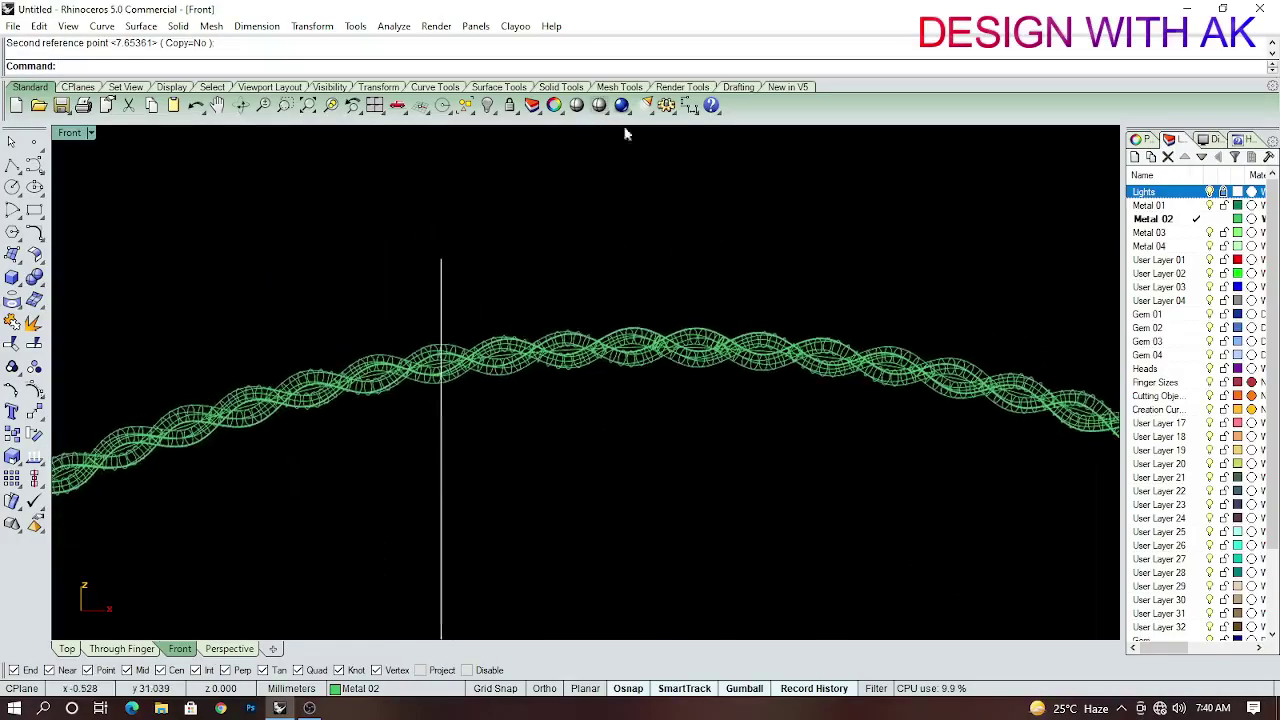
click(577, 105)
key(ctrl+F1)
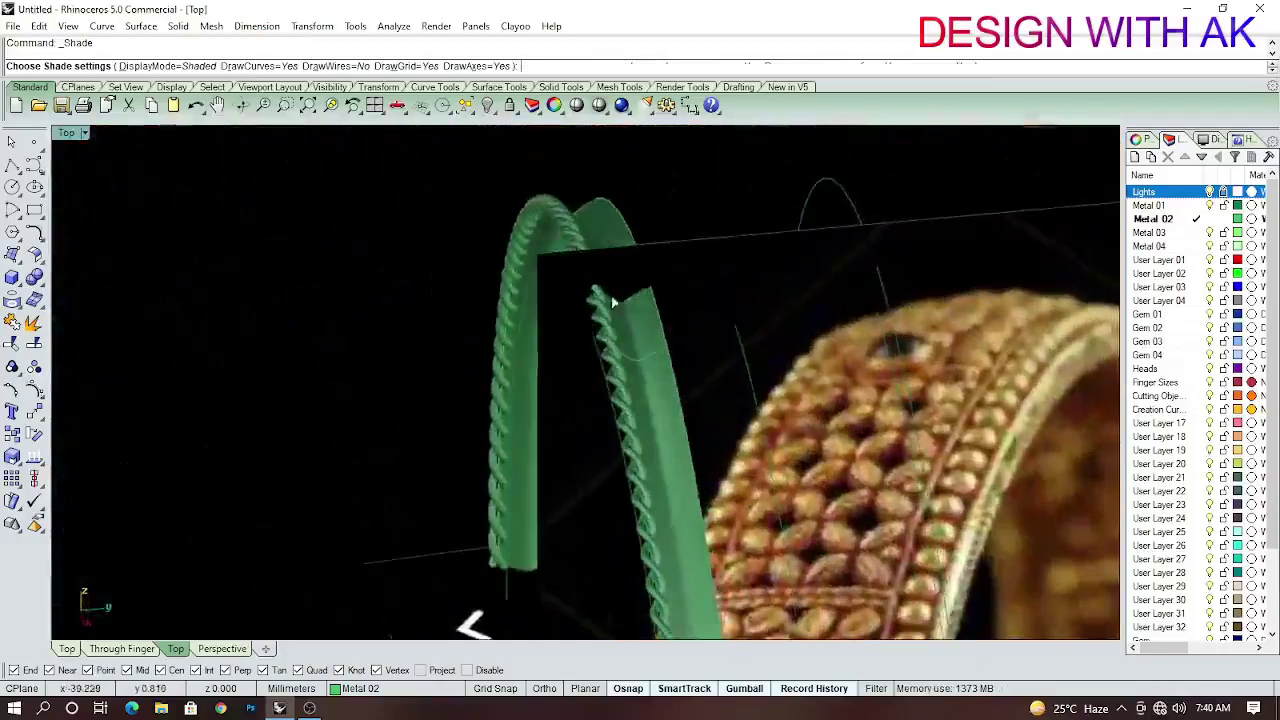
key(Return)
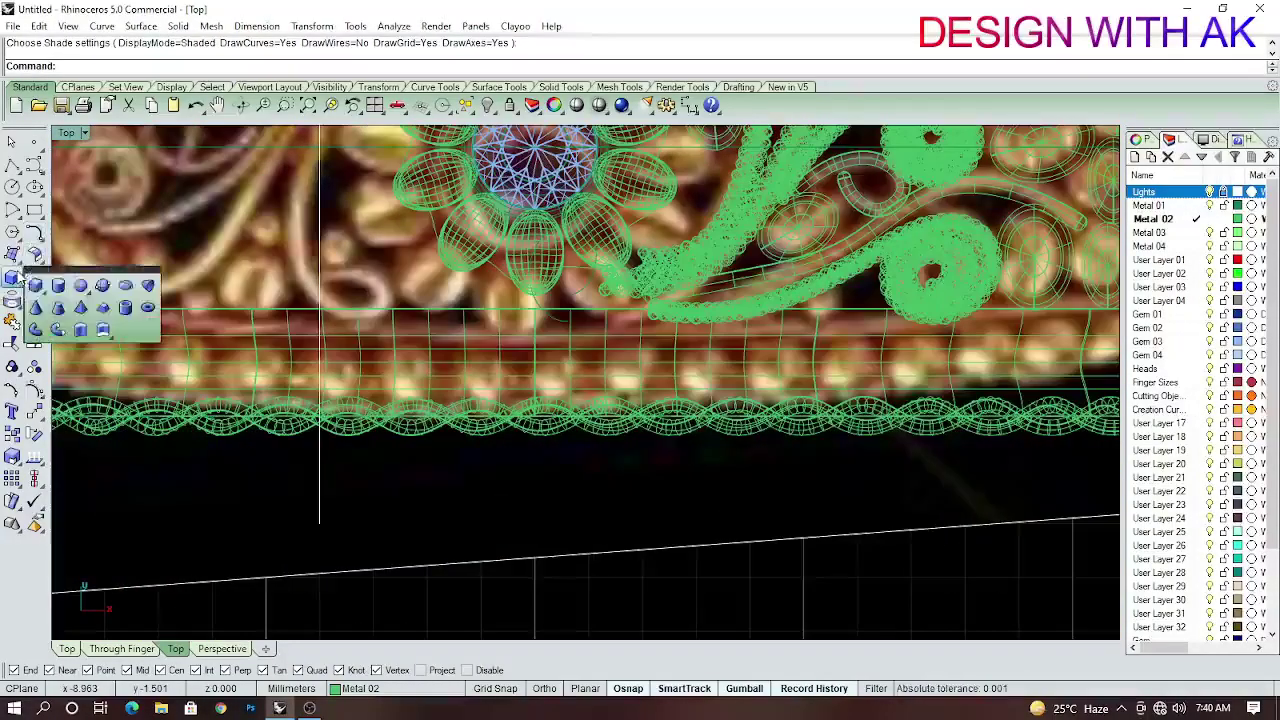
Create a sphere bead on the rope trim and put it on User Layer 01.
click(102, 285)
scroll(590, 516, down, 3)
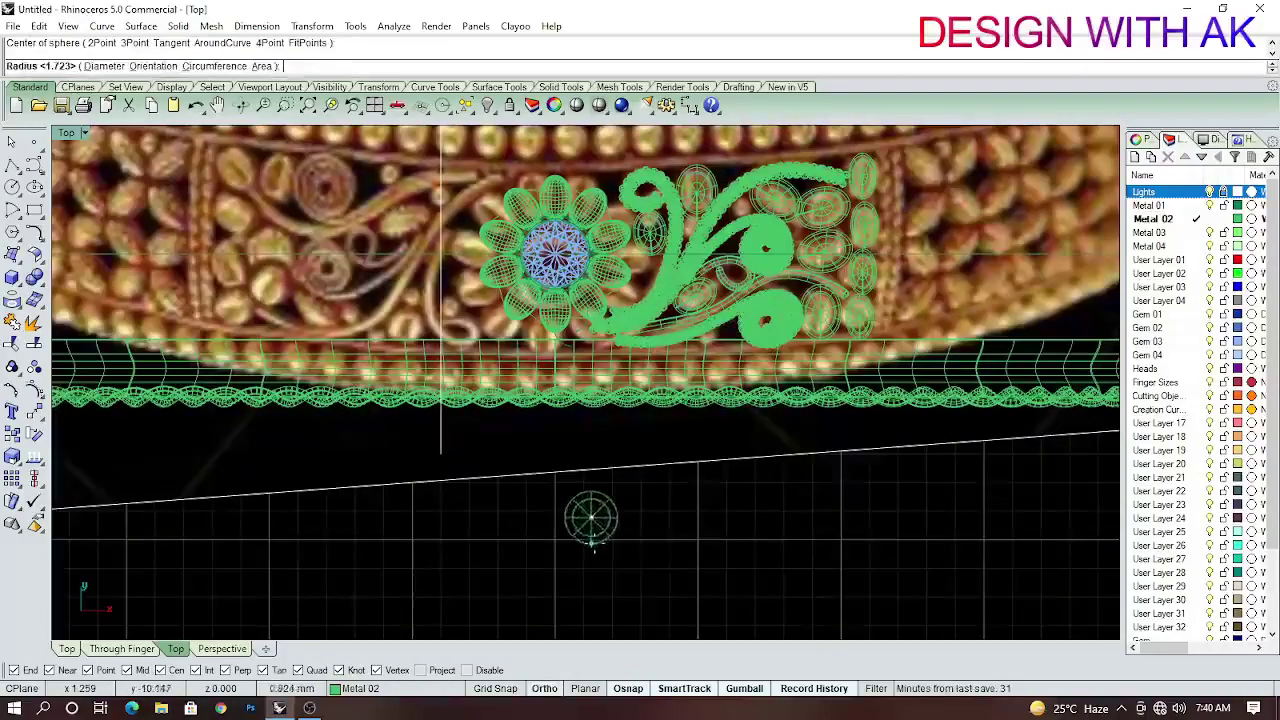
click(1138, 139)
click(1238, 235)
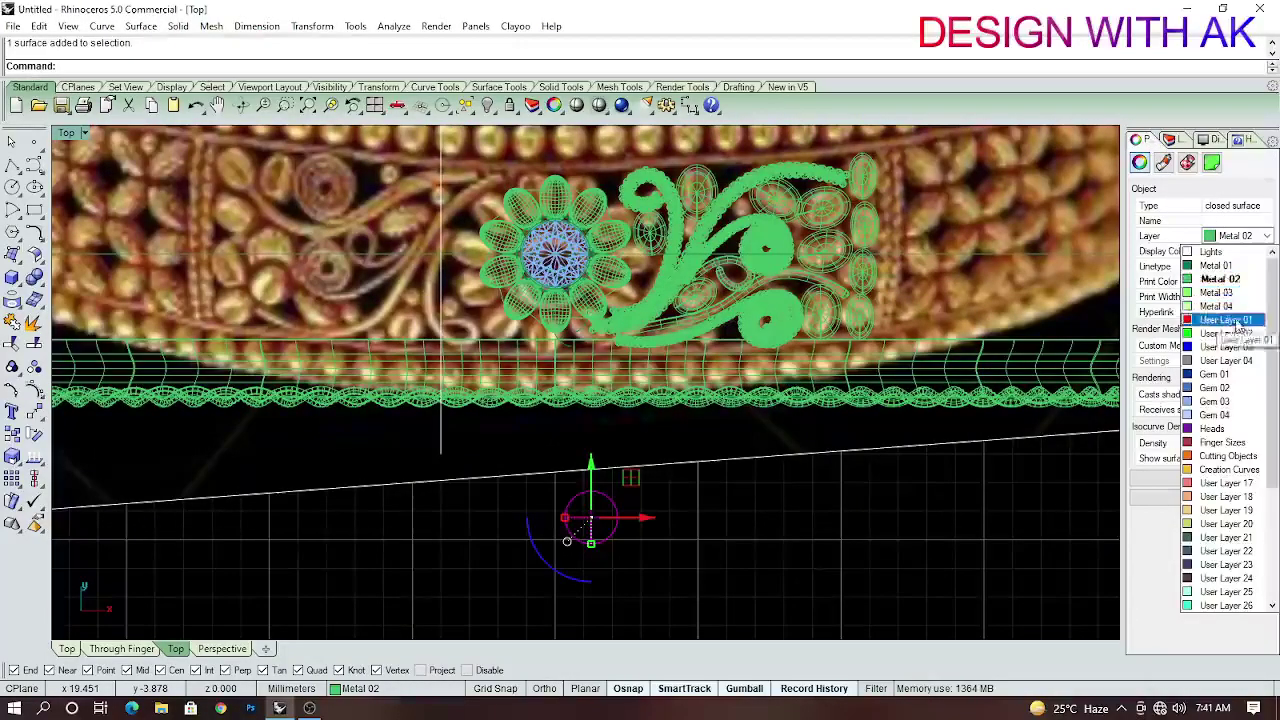
click(1226, 319)
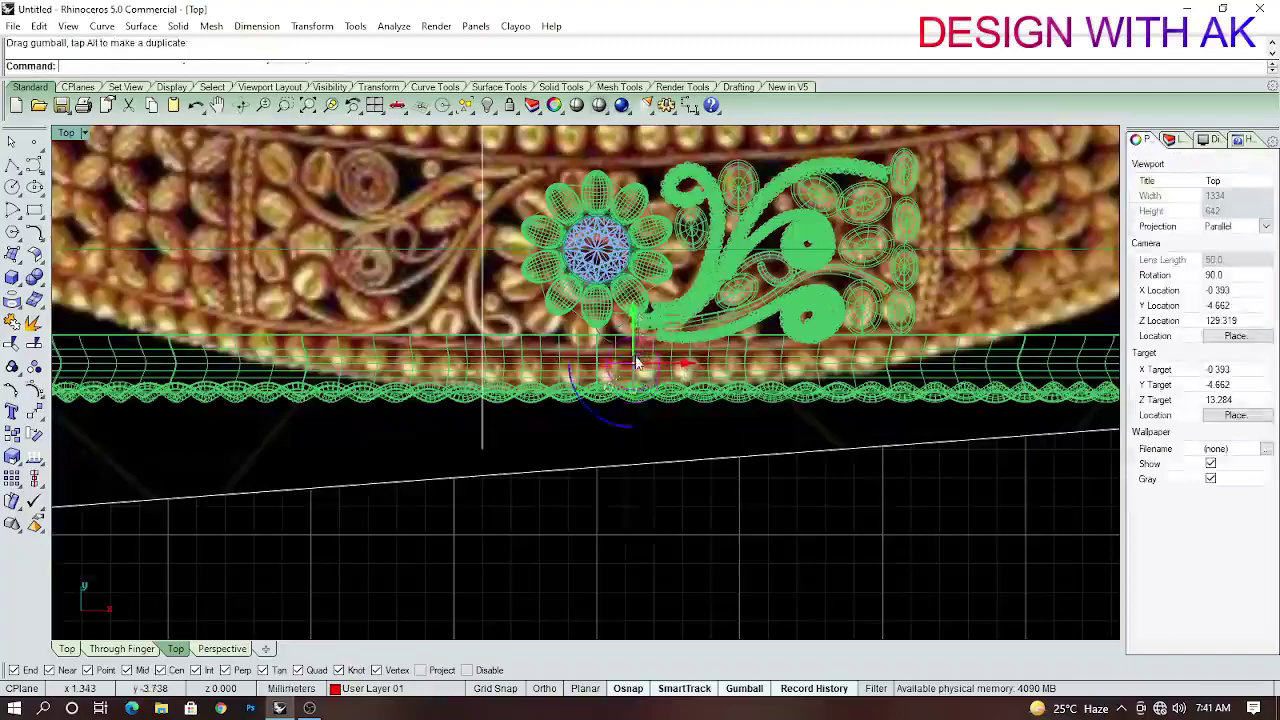
Inspect the bead's position on the band in shaded front and top views.
scroll(630, 380, up, 5)
key(ctrl+F2)
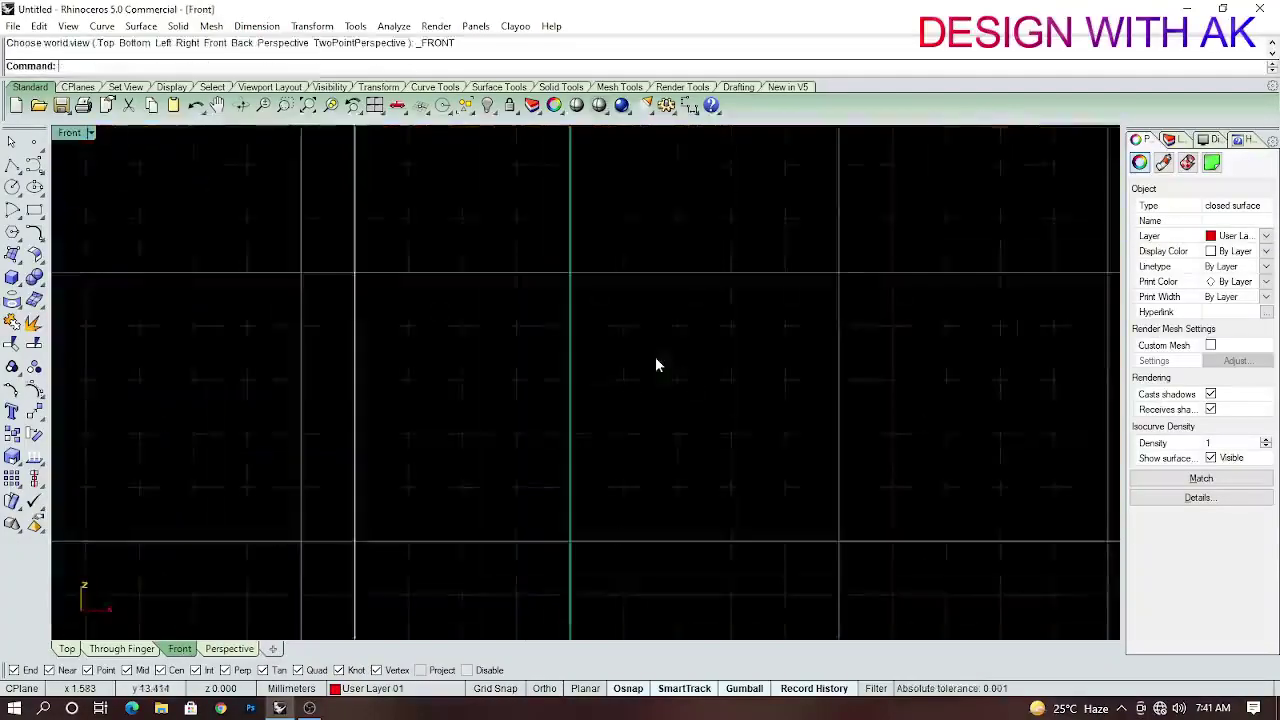
scroll(661, 249, up, 3)
scroll(653, 272, up, 3)
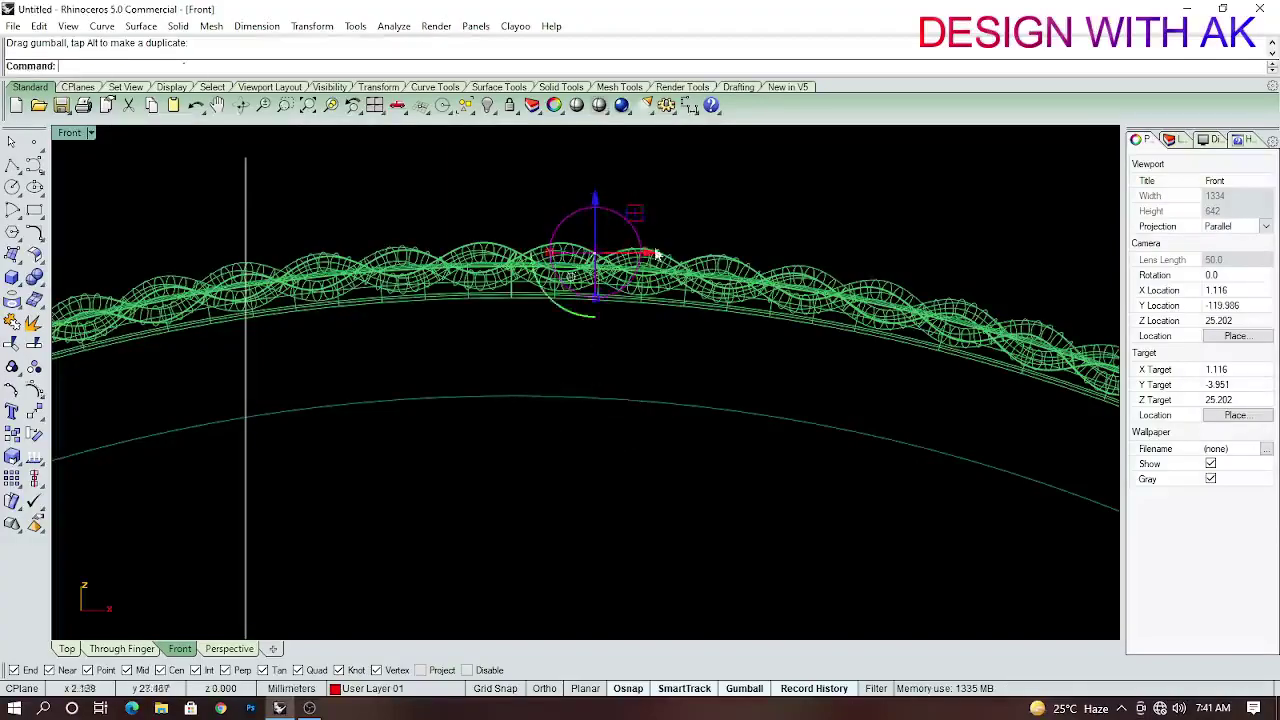
key(ctrl+F1)
click(576, 105)
mouse_move(580, 140)
ctrl+shift+right_down()
mouse_move(435, 191)
mouse_move(420, 209)
mouse_move(640, 351)
ctrl+shift+right_up()
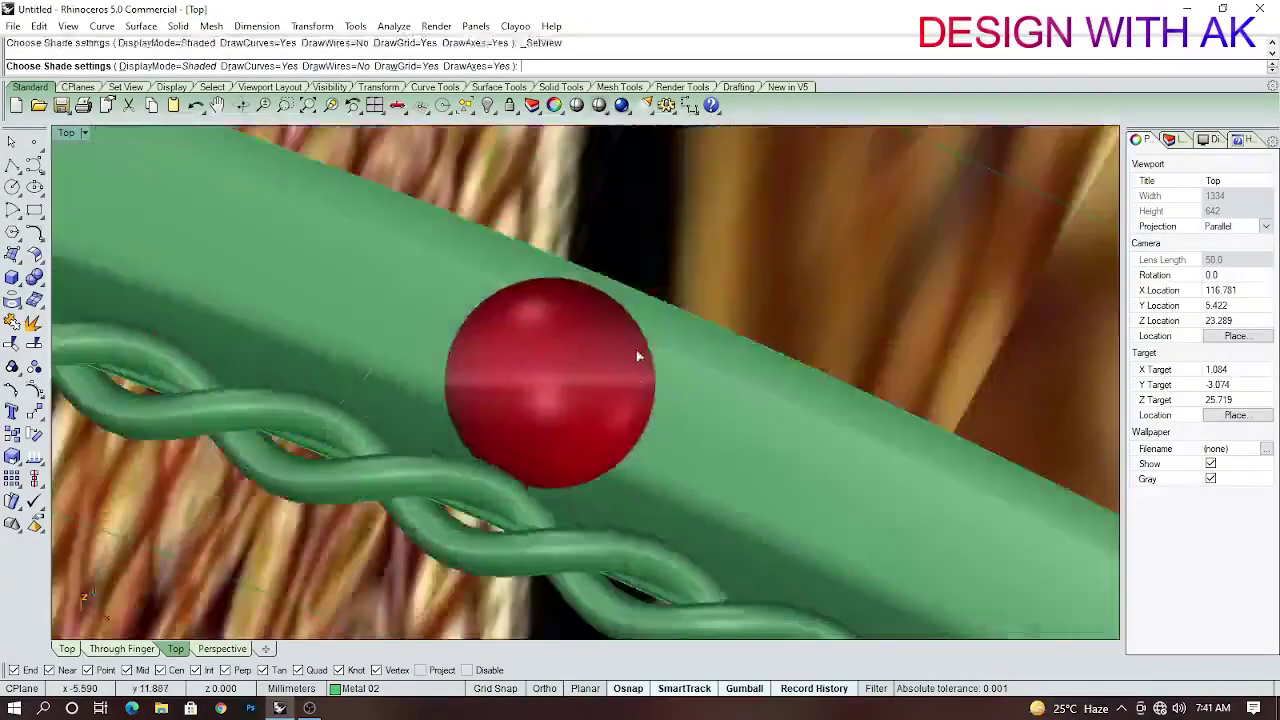
key(Escape)
Polar-array the selected sphere around the origin, 40 items over 360°.
click(614, 462)
click(660, 474)
key(ctrl+F2)
scroll(654, 306, down, 2)
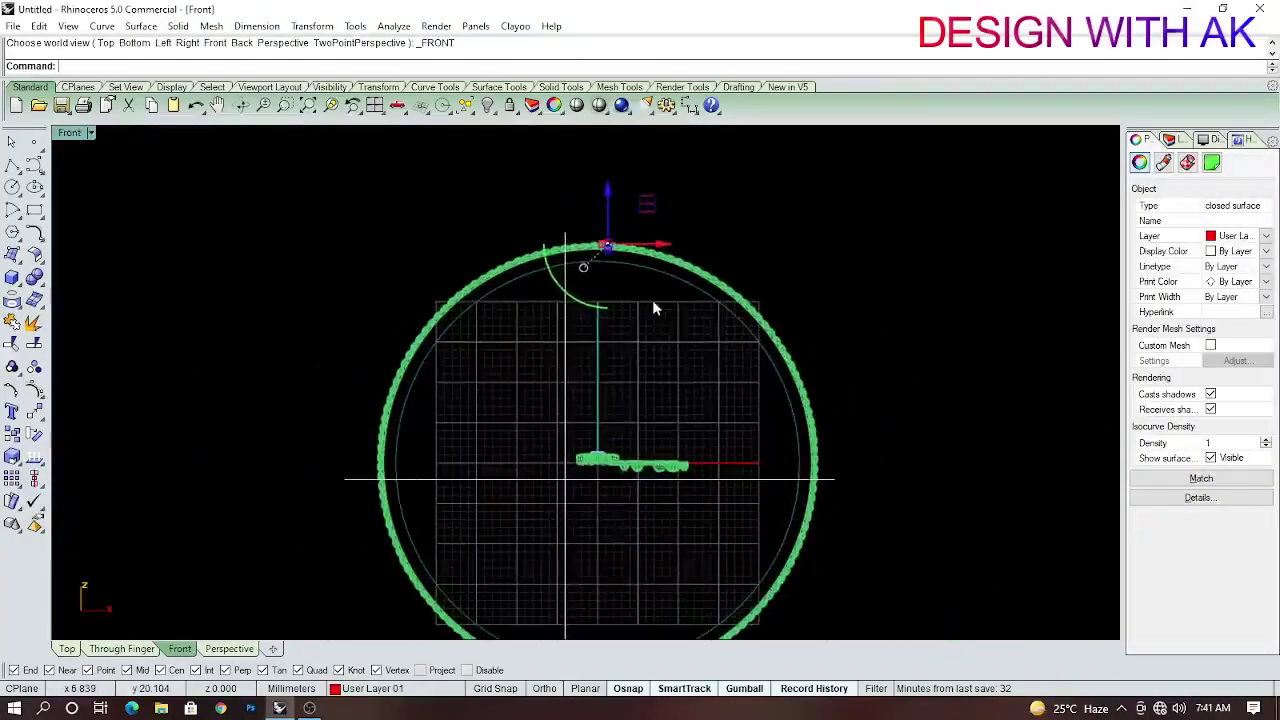
text(0)
key(Return)
text(40)
key(Return)
text(360)
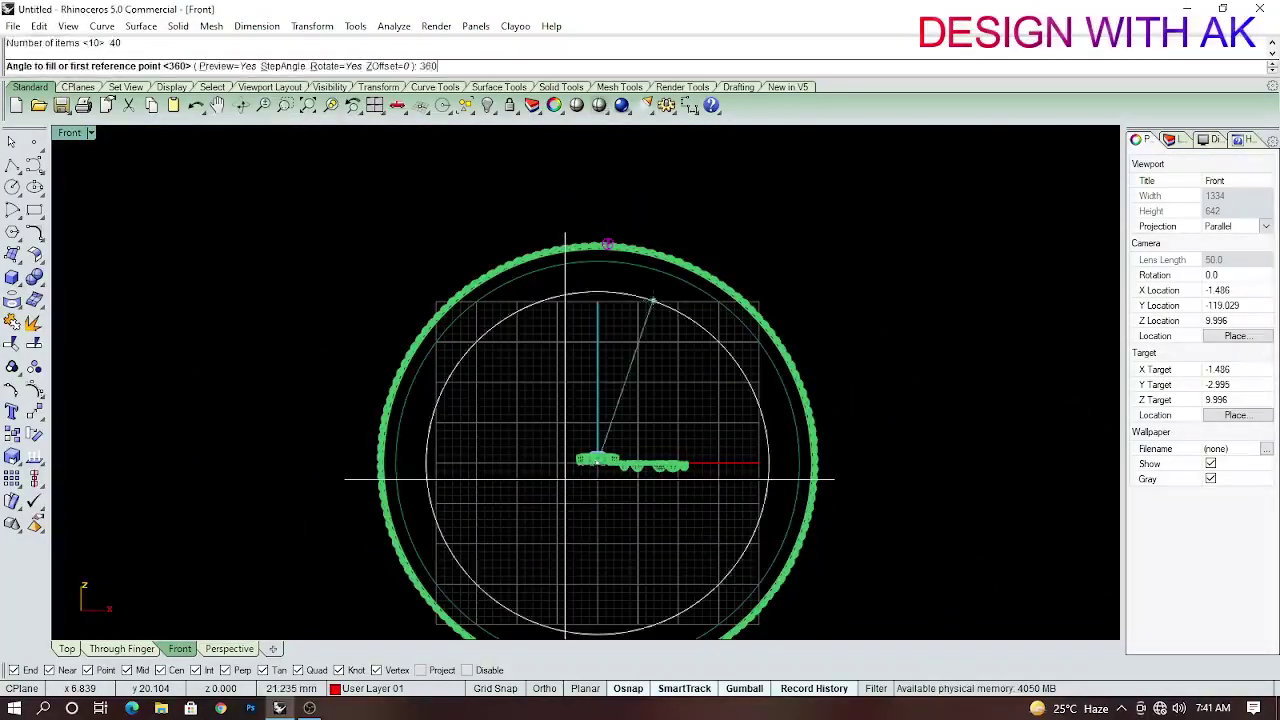
scroll(632, 234, up, 5)
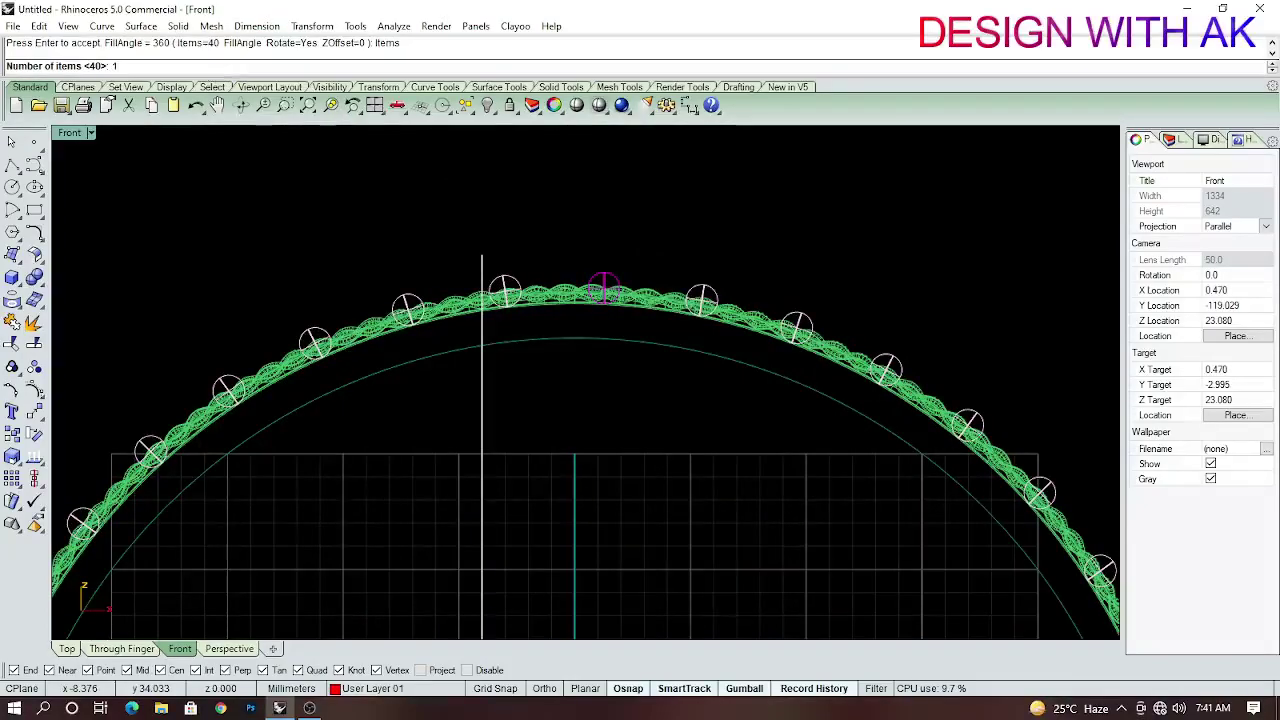
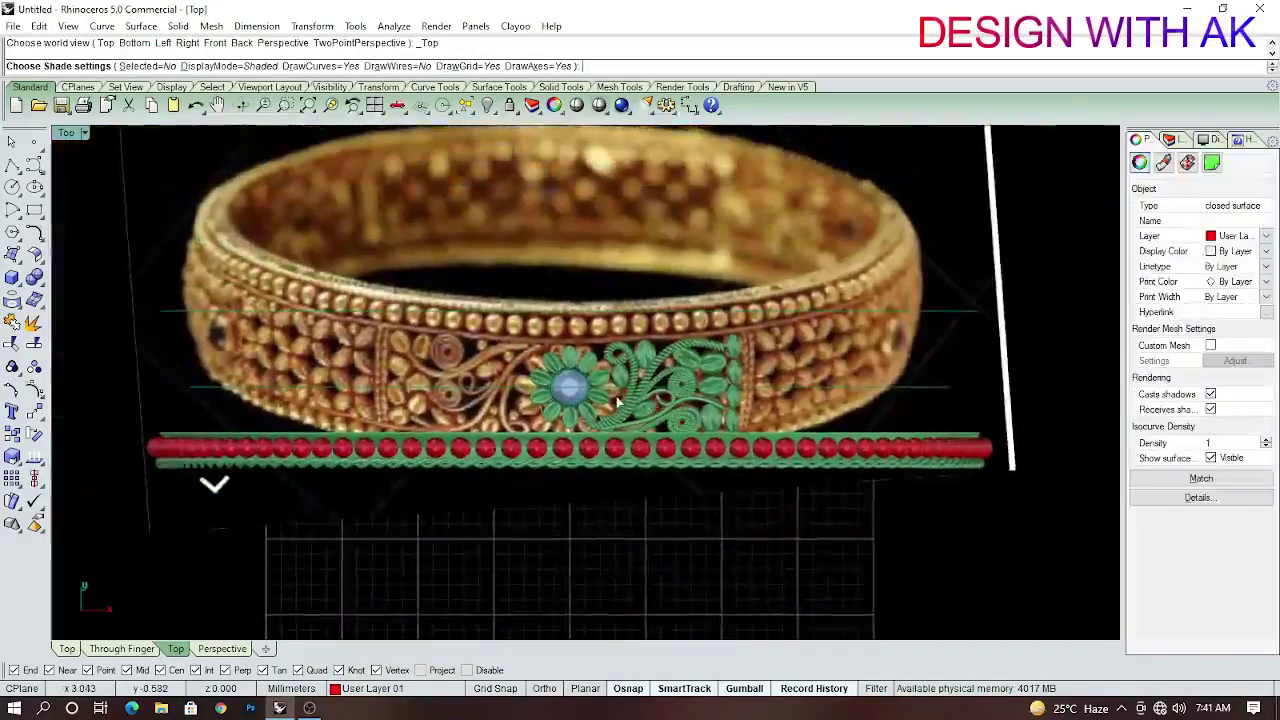
Duplicate the edge beneath the flower and pipe along it with the default radius.
scroll(630, 483, up, 5)
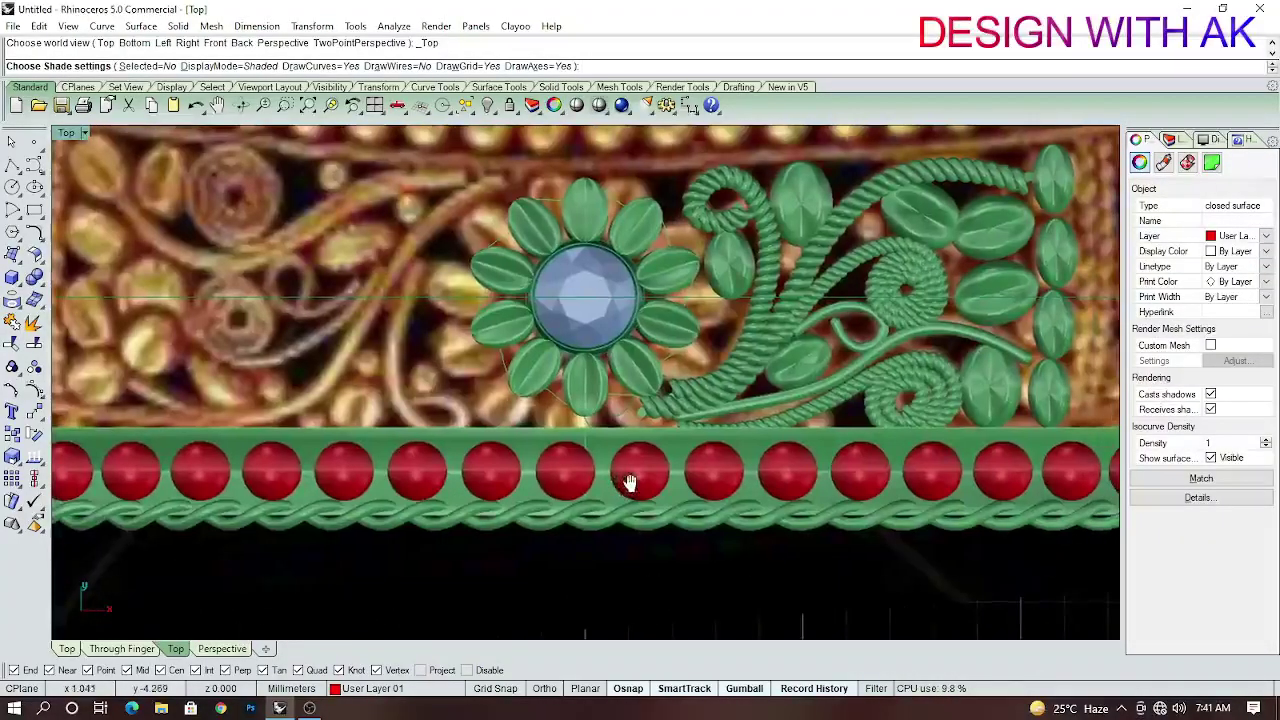
scroll(605, 467, down, 5)
scroll(592, 350, up, 5)
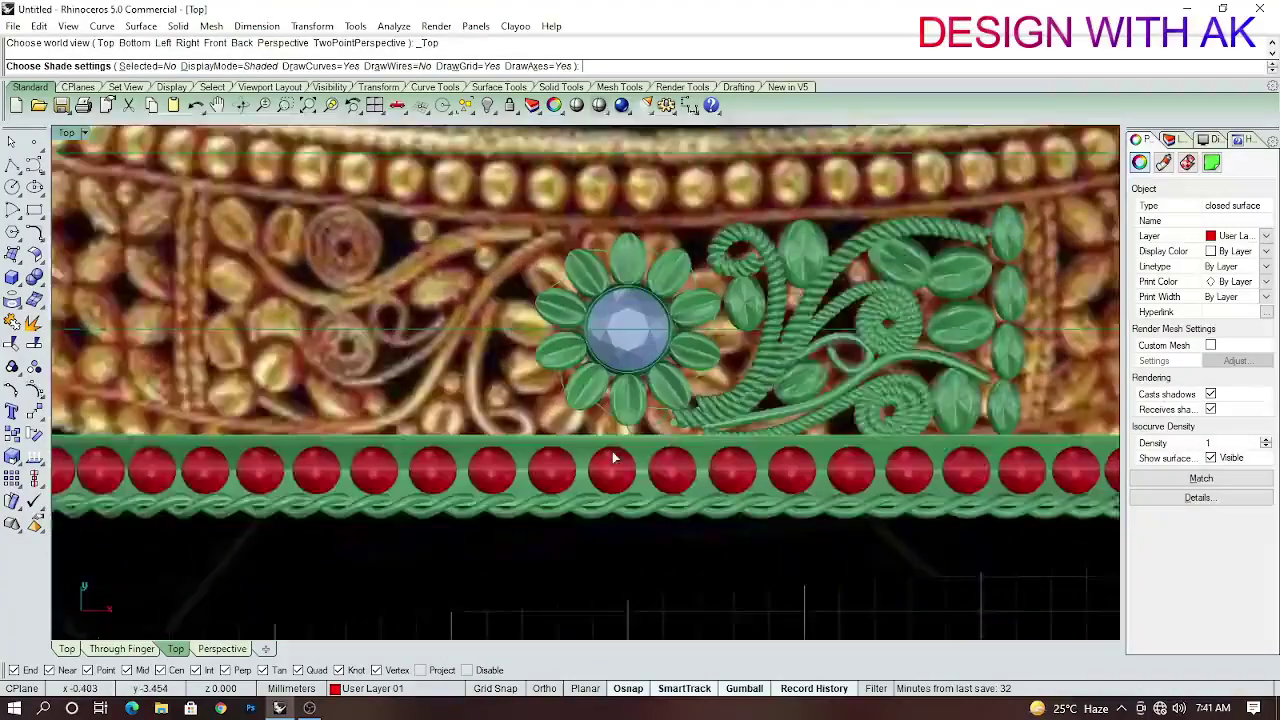
right_click(573, 426)
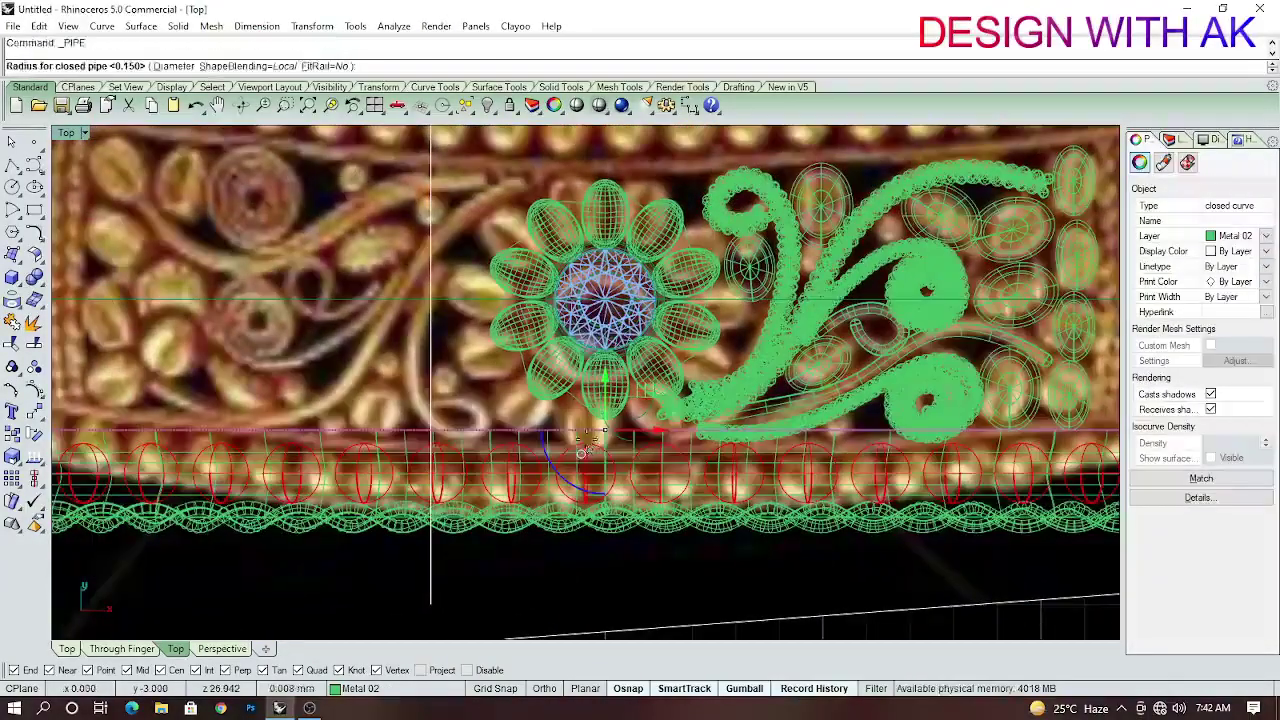
click(600, 450)
right_click(608, 445)
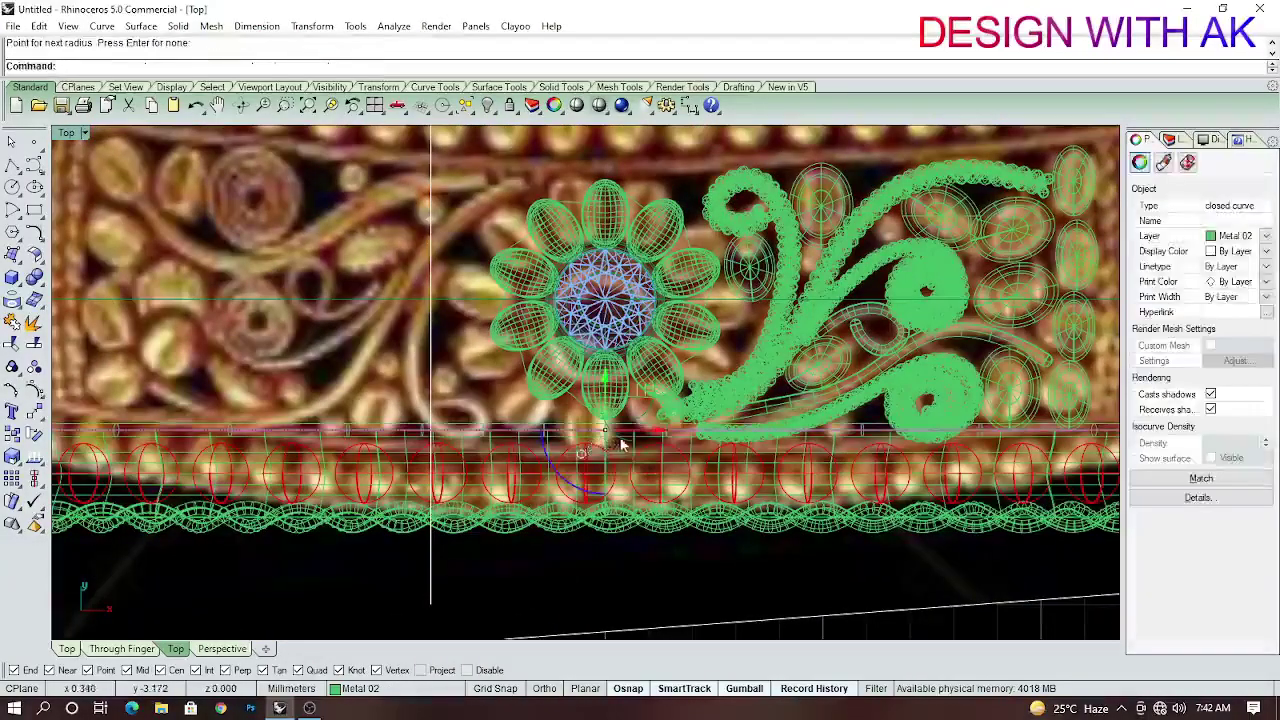
Check the shade settings so the design shows as wireframe over the bangle image.
click(561, 87)
click(577, 105)
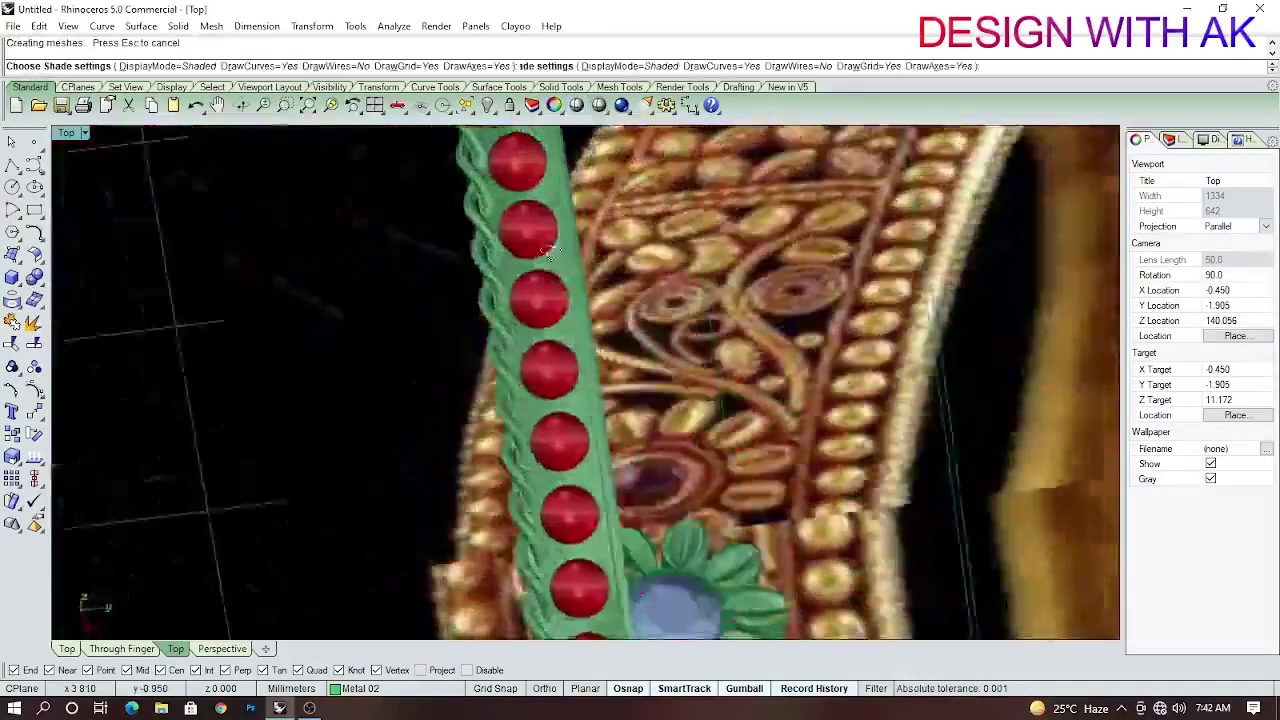
scroll(676, 405, down, 3)
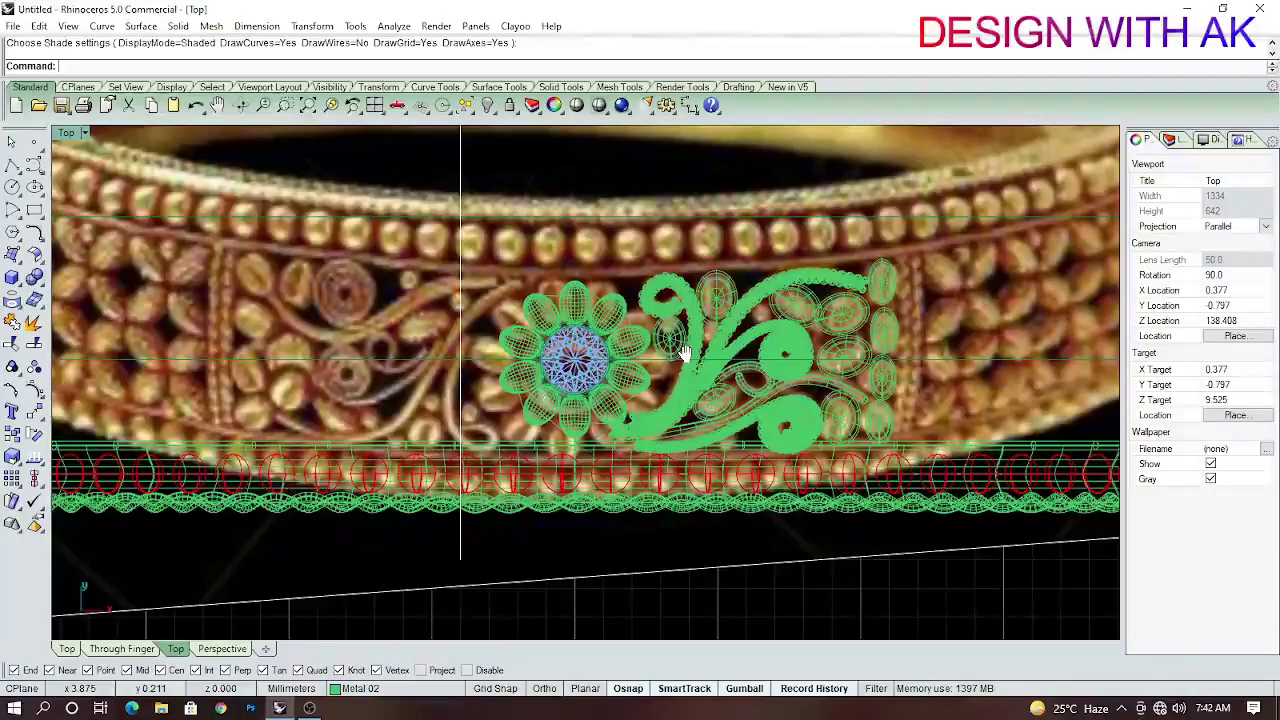
scroll(490, 275, down, 3)
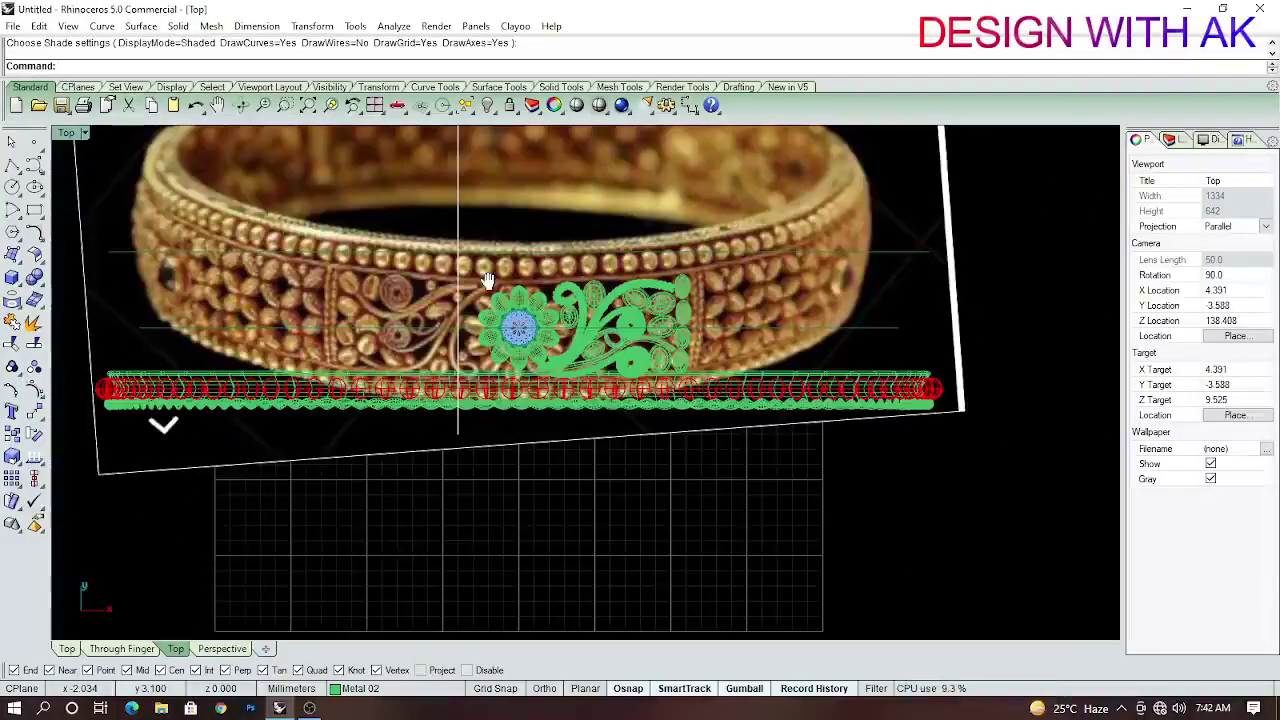
scroll(487, 279, up, 3)
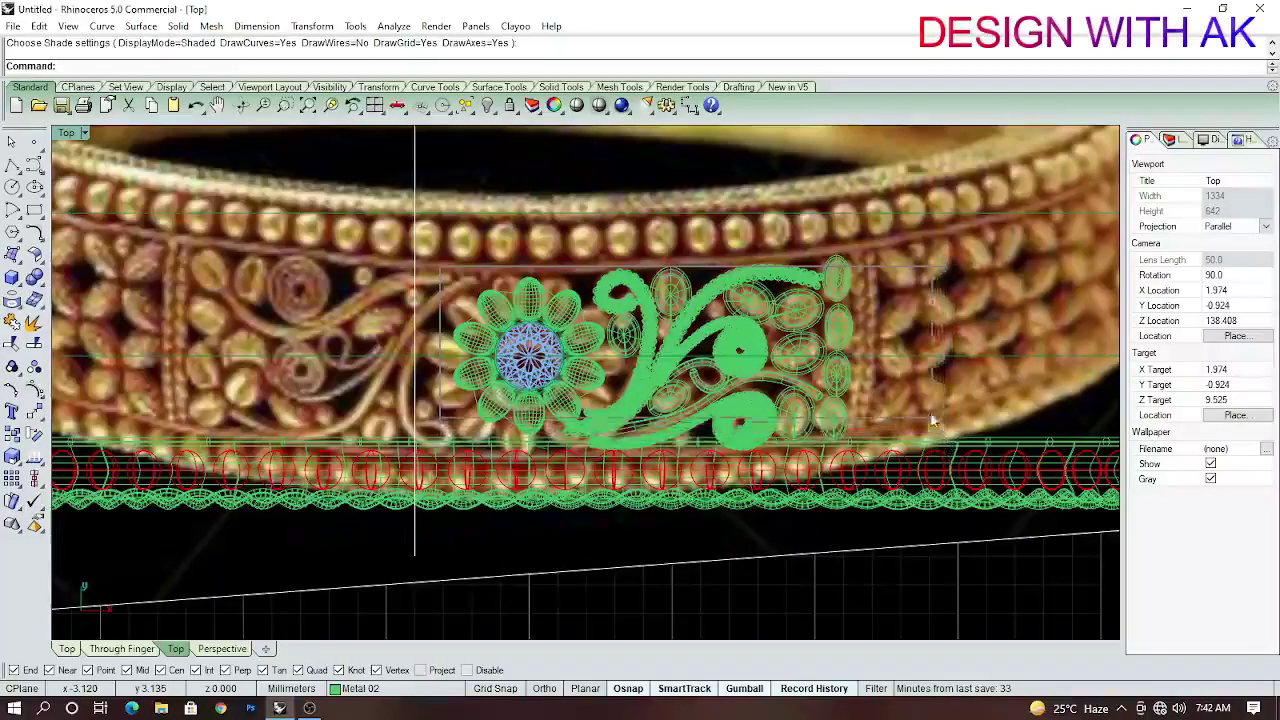
In the Front view, make layer Metal 03 current.
key(ctrl+F2)
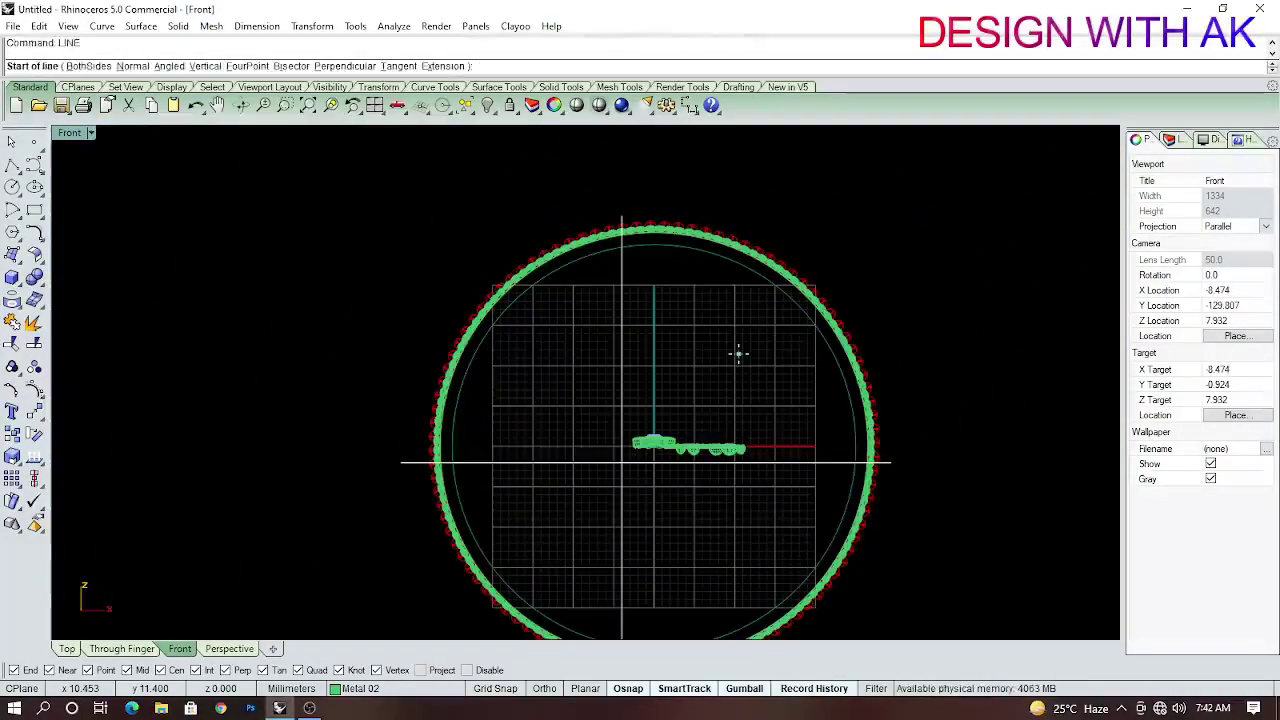
click(1169, 139)
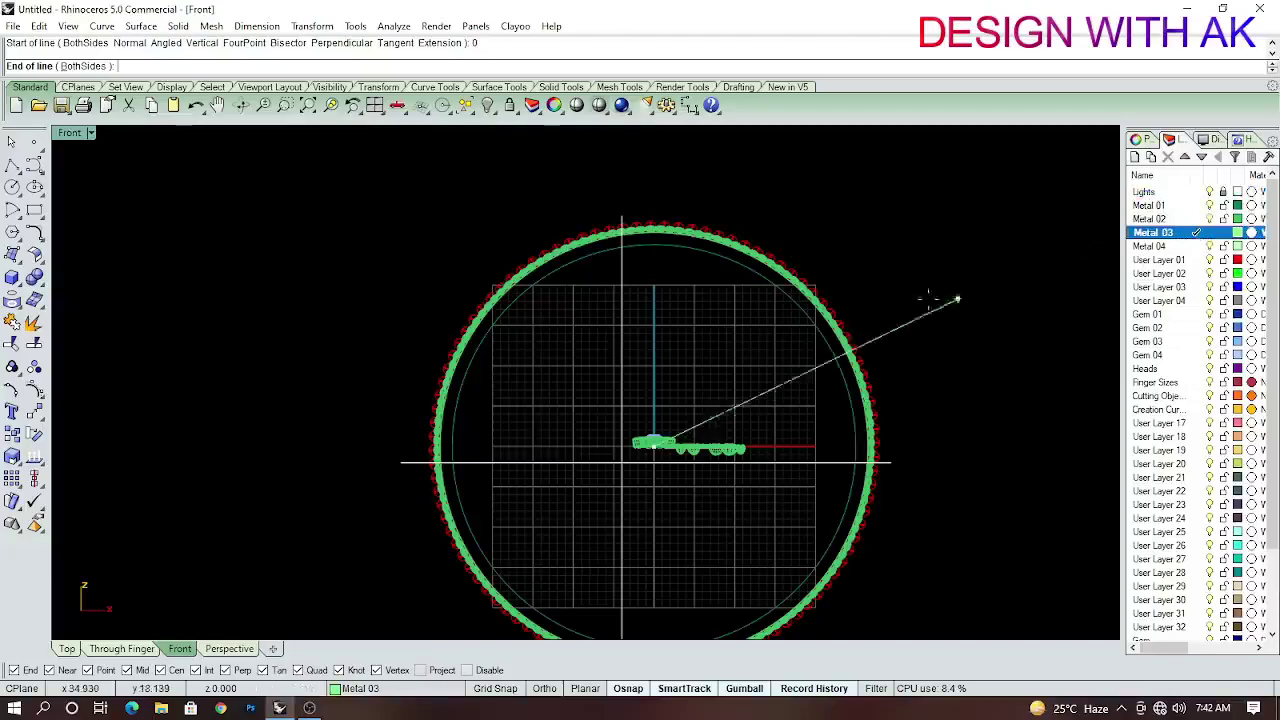
scroll(878, 210, down, 2)
scroll(752, 183, up, 2)
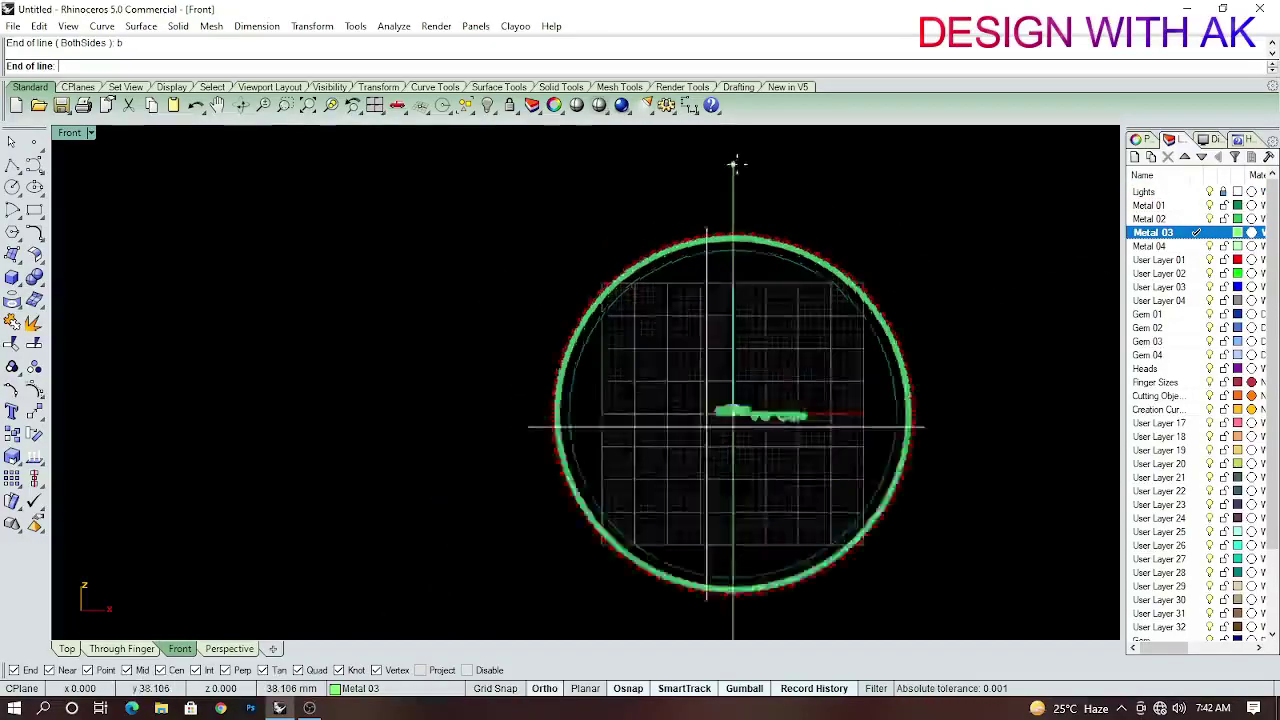
Draw a vertical guide line from the ring centre and polar-array it into 3 items over 360°.
click(705, 210)
scroll(791, 272, down, 2)
text(AA)
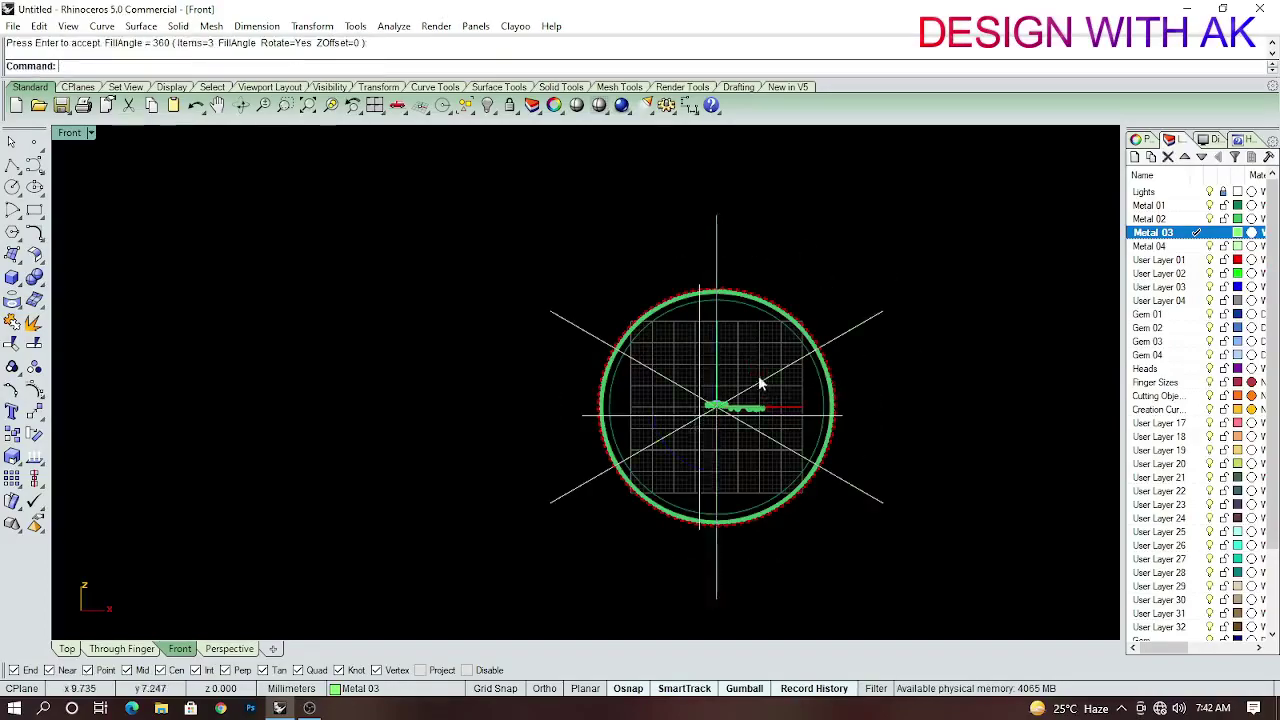
scroll(760, 383, up, 2)
right_drag(660, 284, 682, 287)
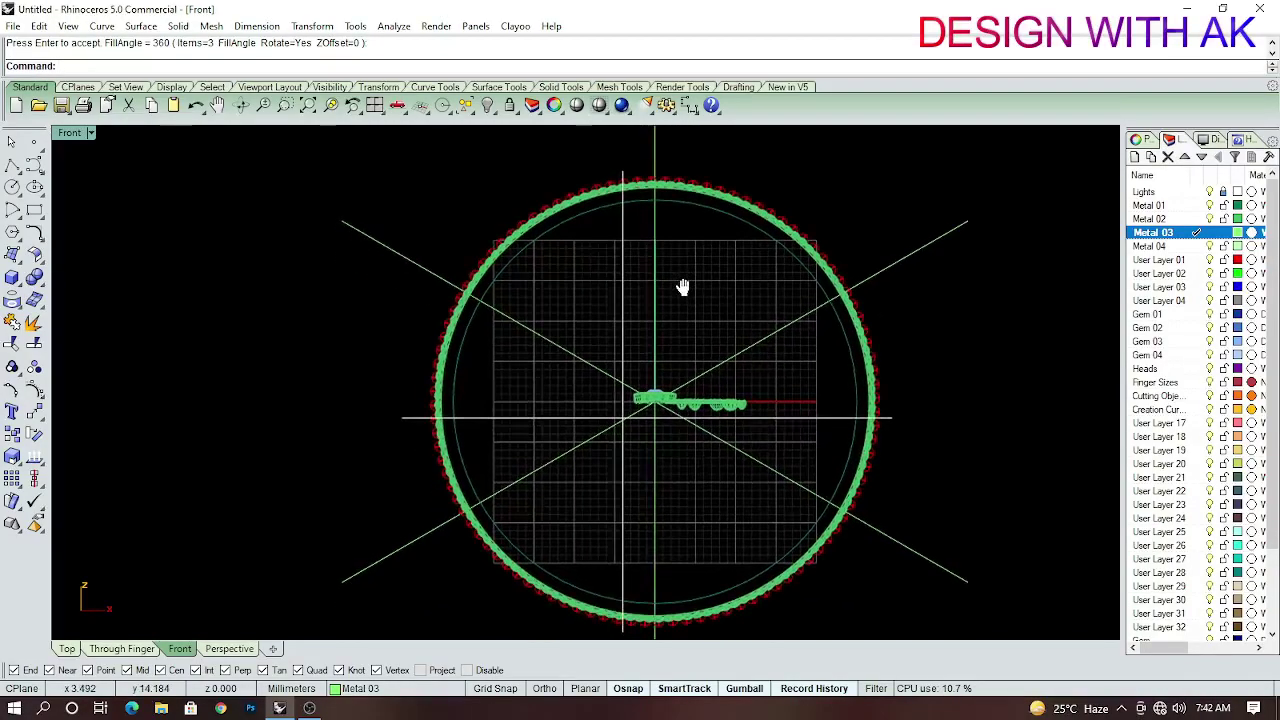
scroll(680, 300, up, 3)
key(Return)
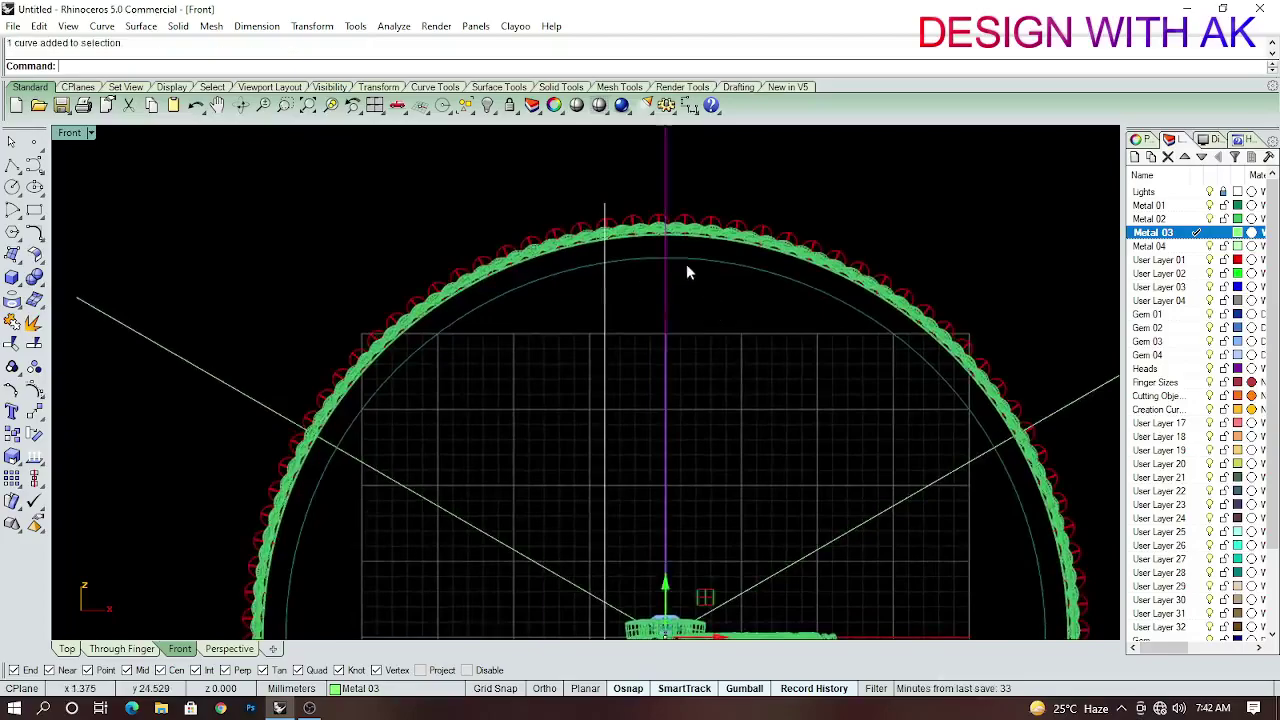
scroll(695, 280, down, 2)
scroll(710, 200, down, 1)
scroll(714, 280, down, 2)
scroll(708, 320, down, 1)
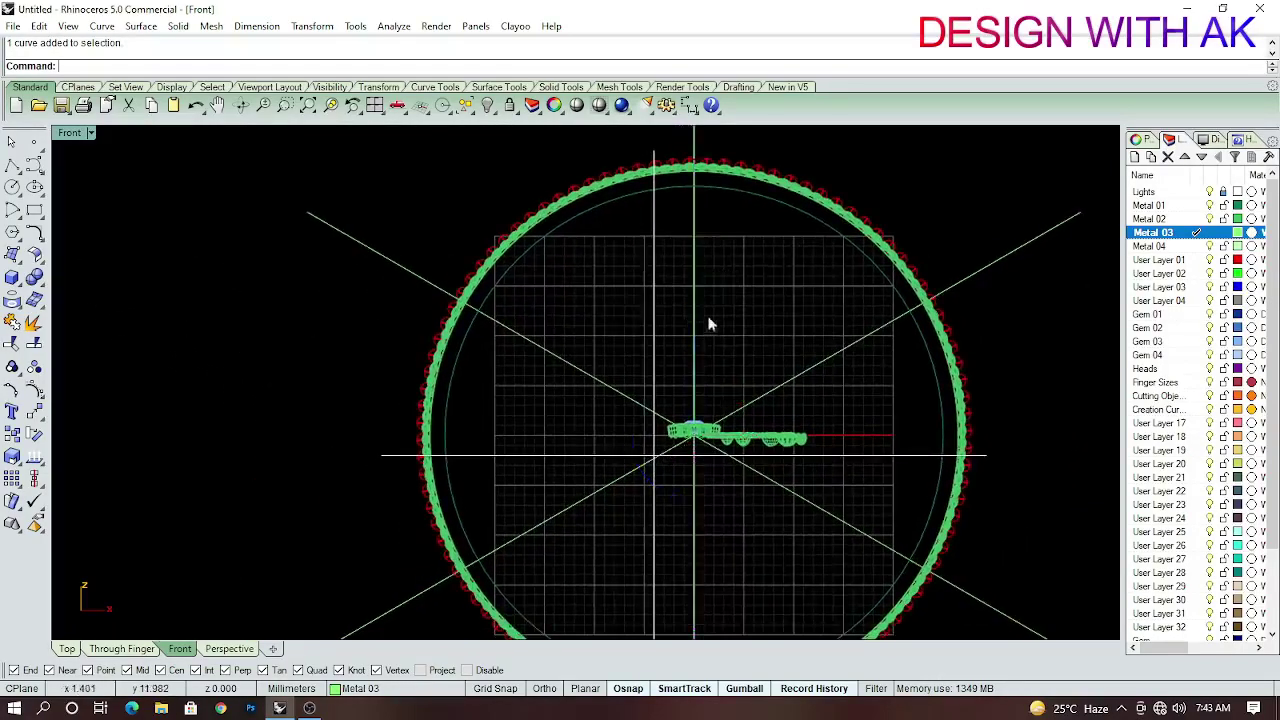
key(ctrl+F1)
Inspect the bangle design in the Right and Front views.
key(ctrl+F3)
scroll(614, 371, up, 3)
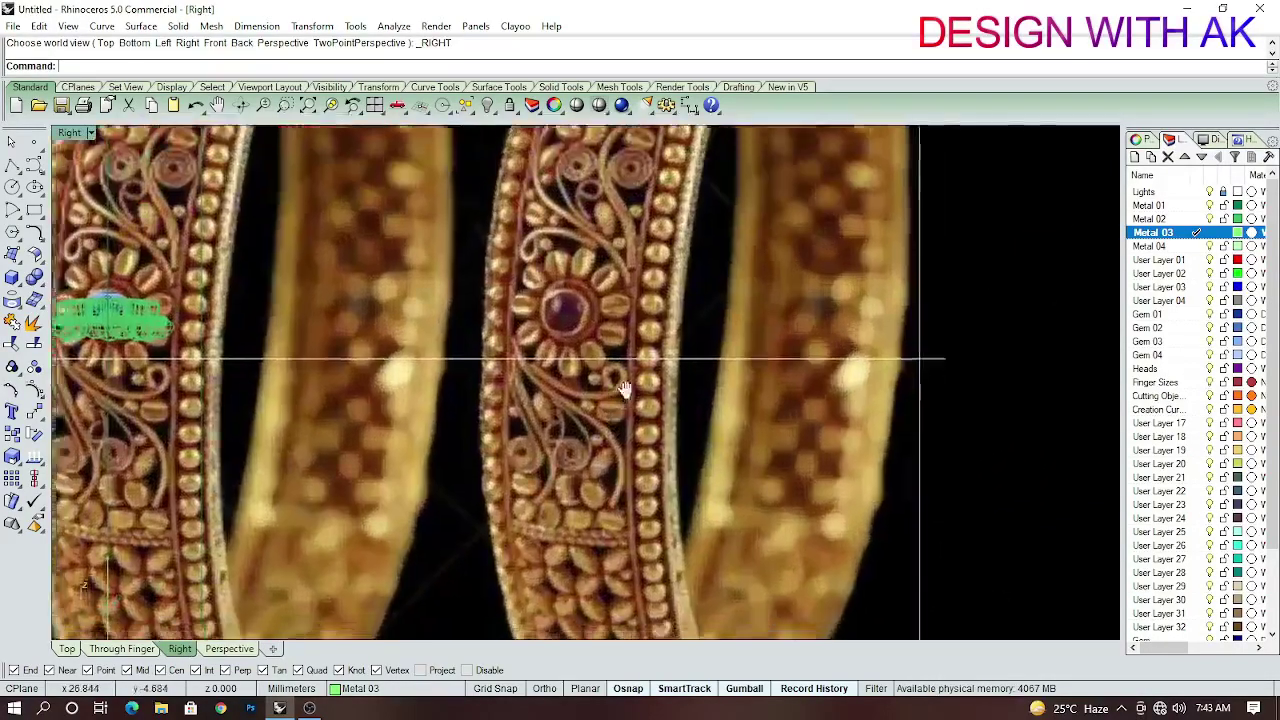
scroll(608, 408, up, 2)
scroll(675, 428, up, 2)
scroll(675, 428, down, 2)
scroll(686, 428, down, 3)
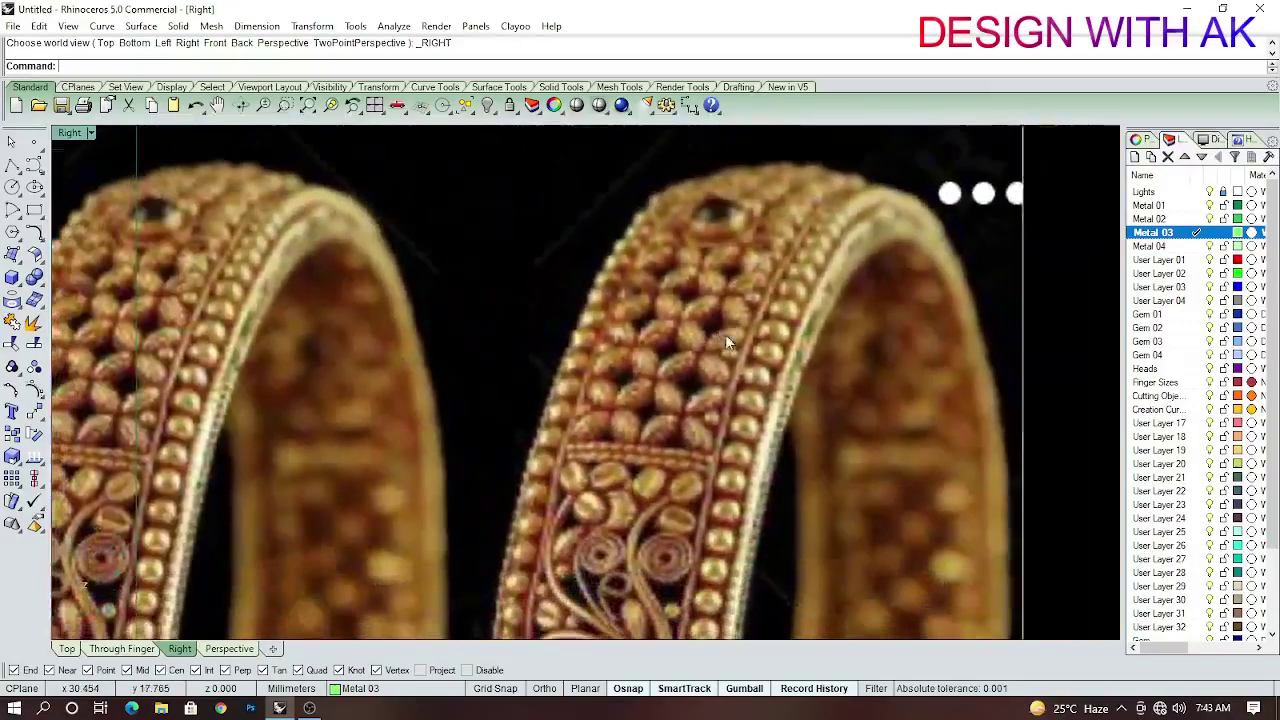
scroll(725, 334, down, 2)
key(ctrl+F2)
scroll(749, 396, up, 2)
scroll(734, 366, down, 1)
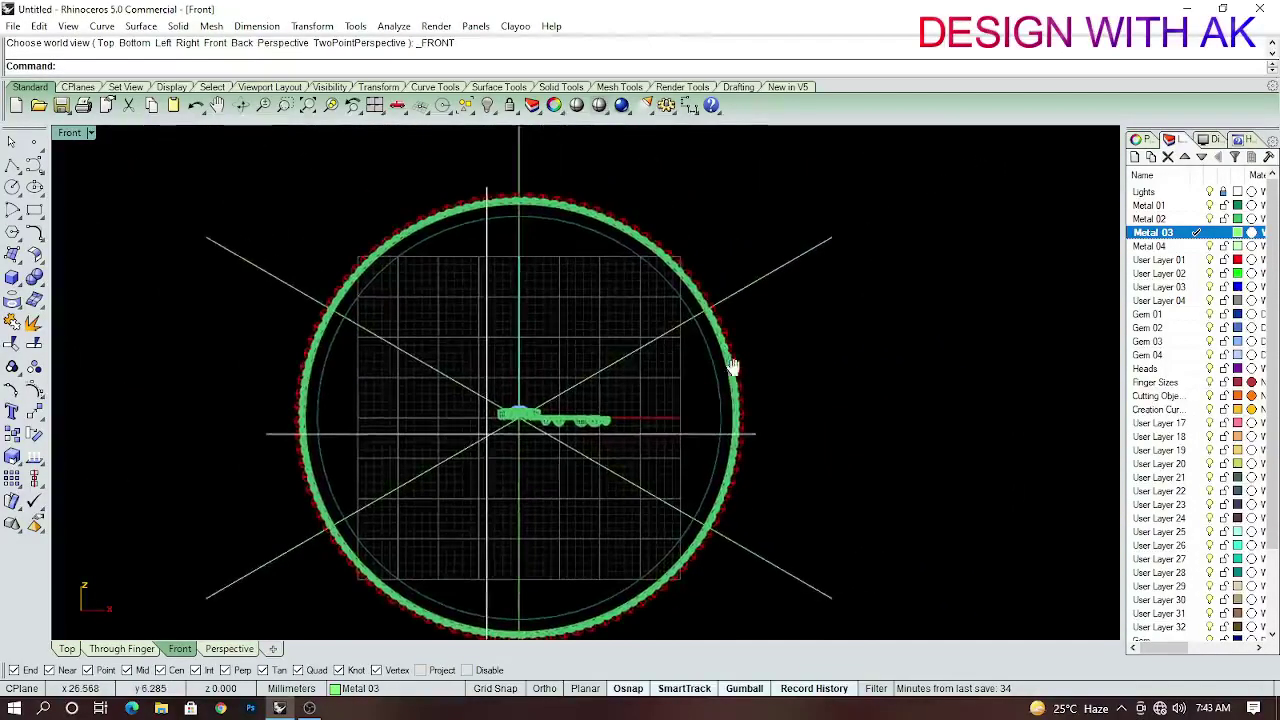
scroll(727, 384, up, 3)
scroll(727, 384, down, 2)
scroll(729, 392, down, 2)
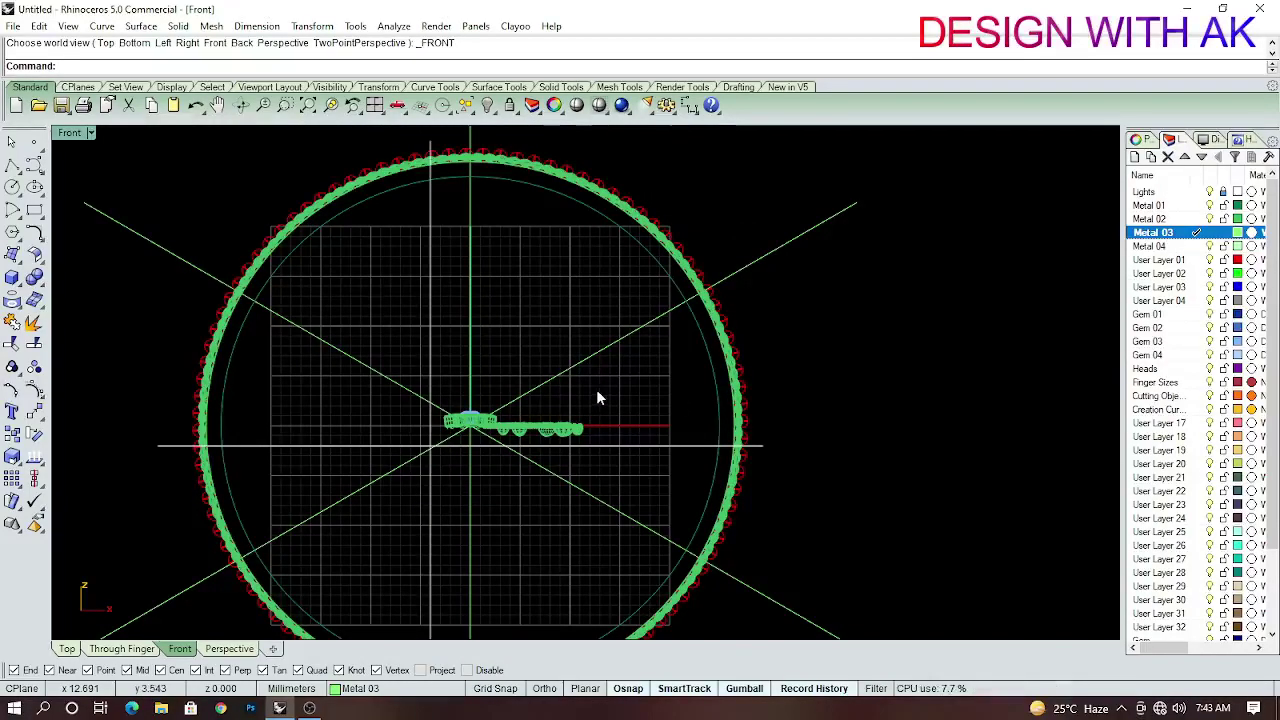
scroll(596, 399, up, 2)
right_drag(596, 399, 618, 390)
scroll(619, 398, down, 2)
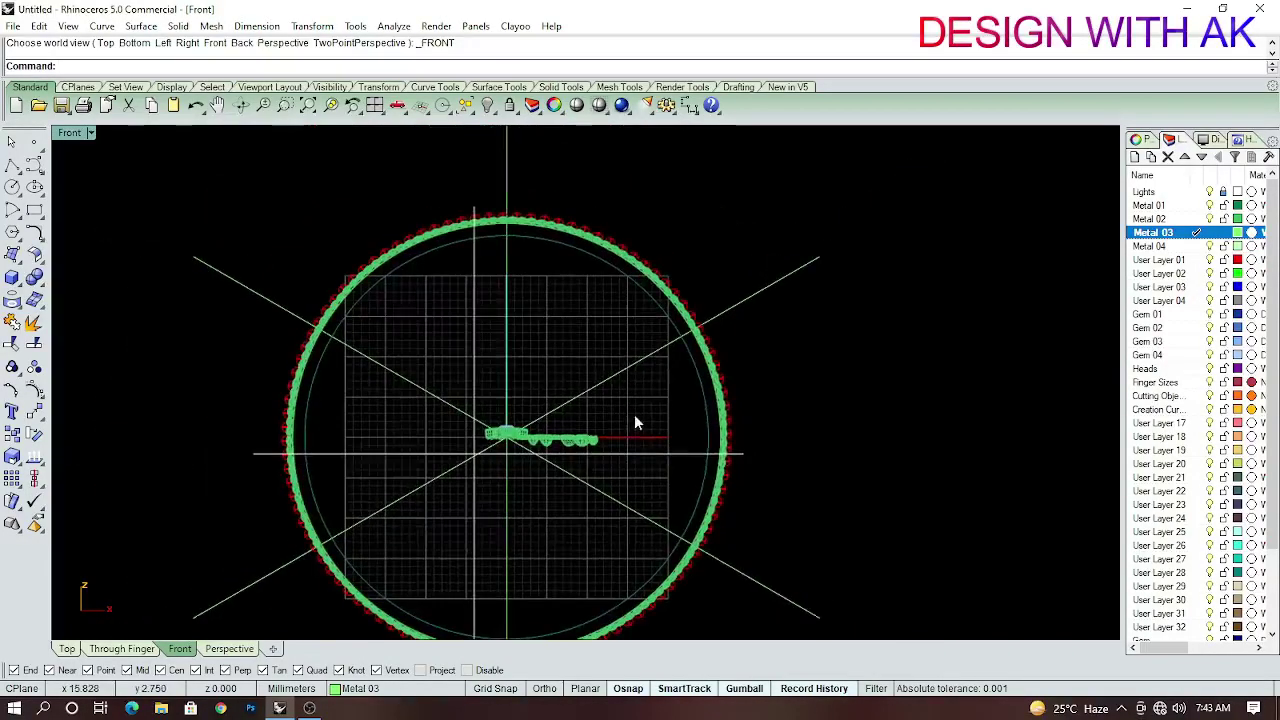
click(309, 708)
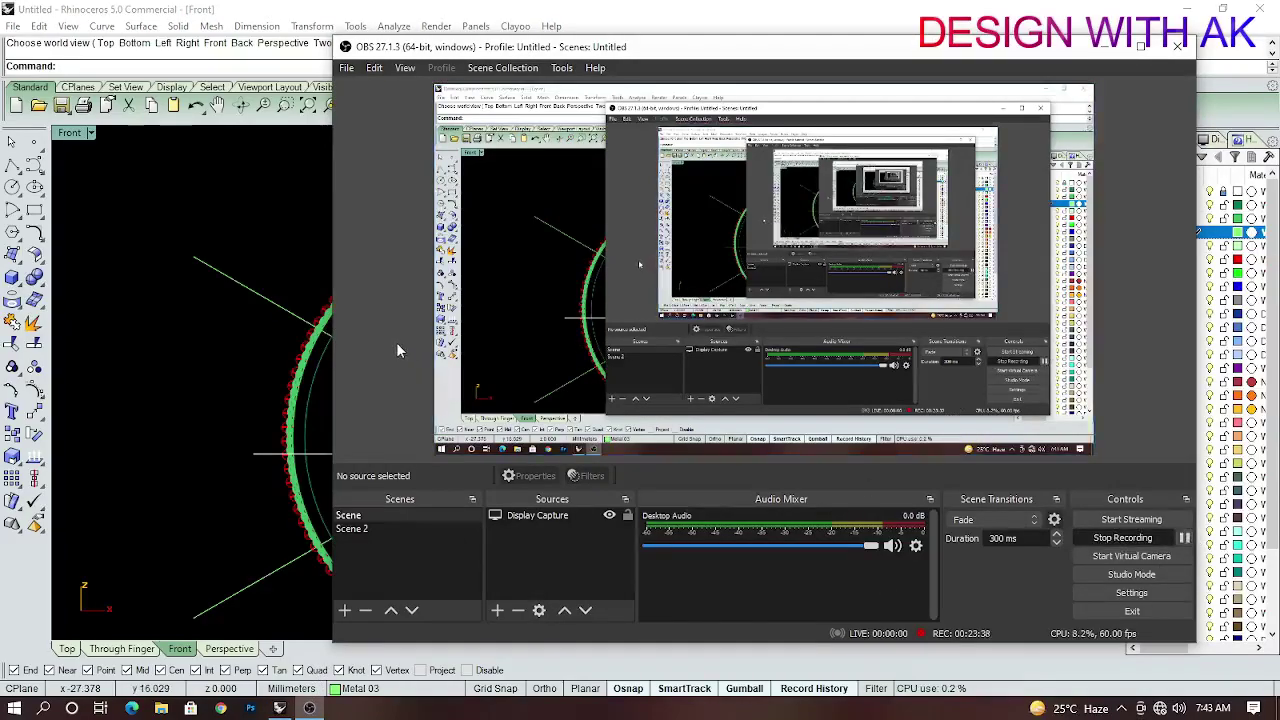
scroll(569, 360, up, 2)
scroll(655, 395, down, 2)
scroll(700, 385, up, 2)
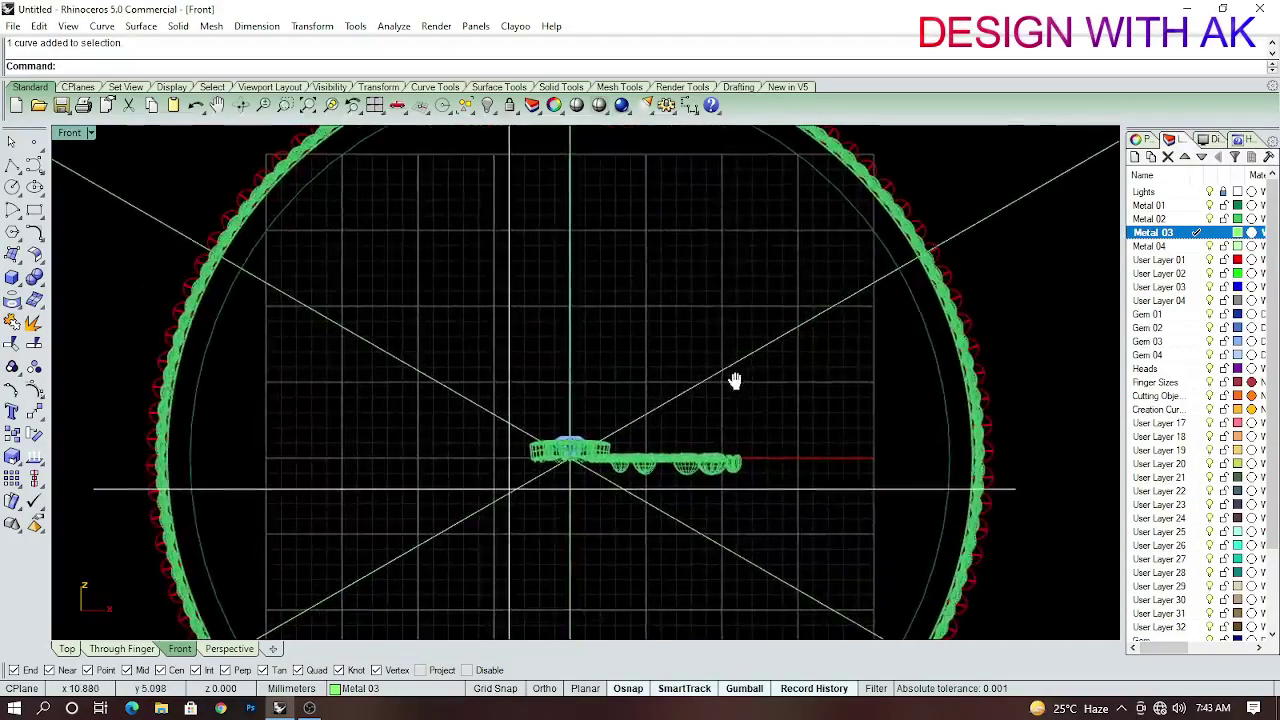
Select the red-bead and rope border surfaces along the band in the Top view.
key(ctrl+F1)
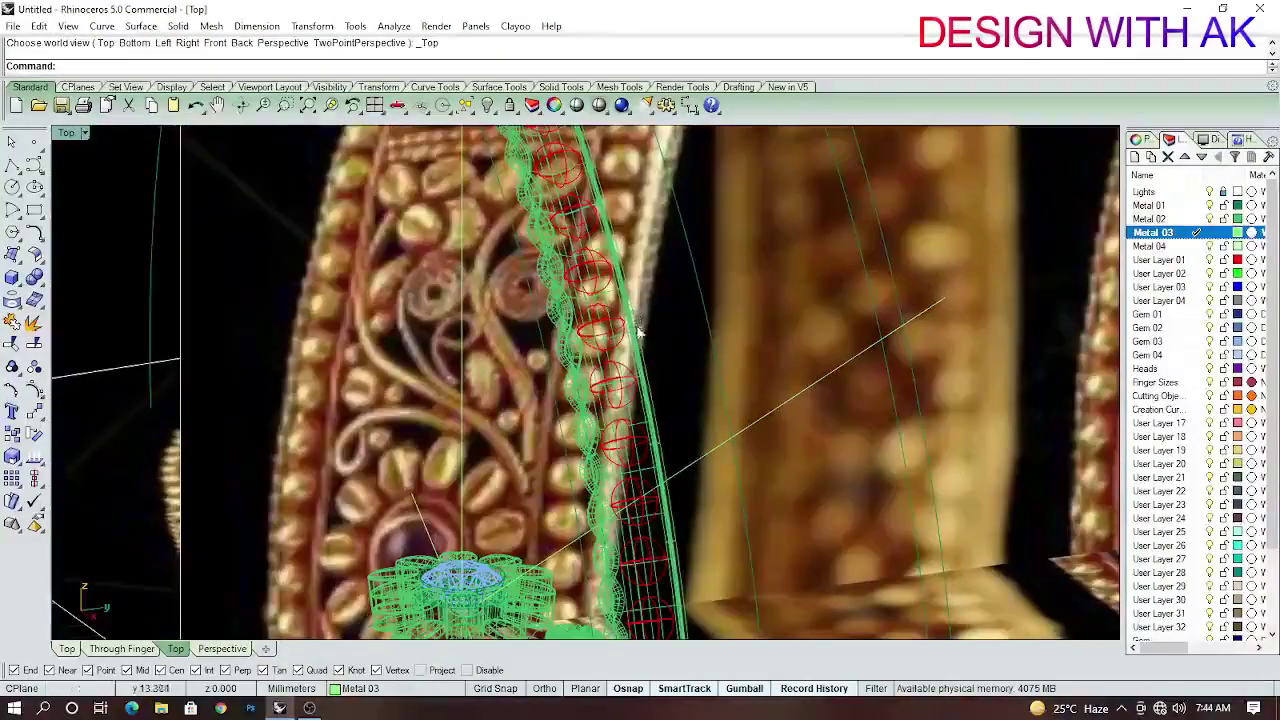
click(640, 332)
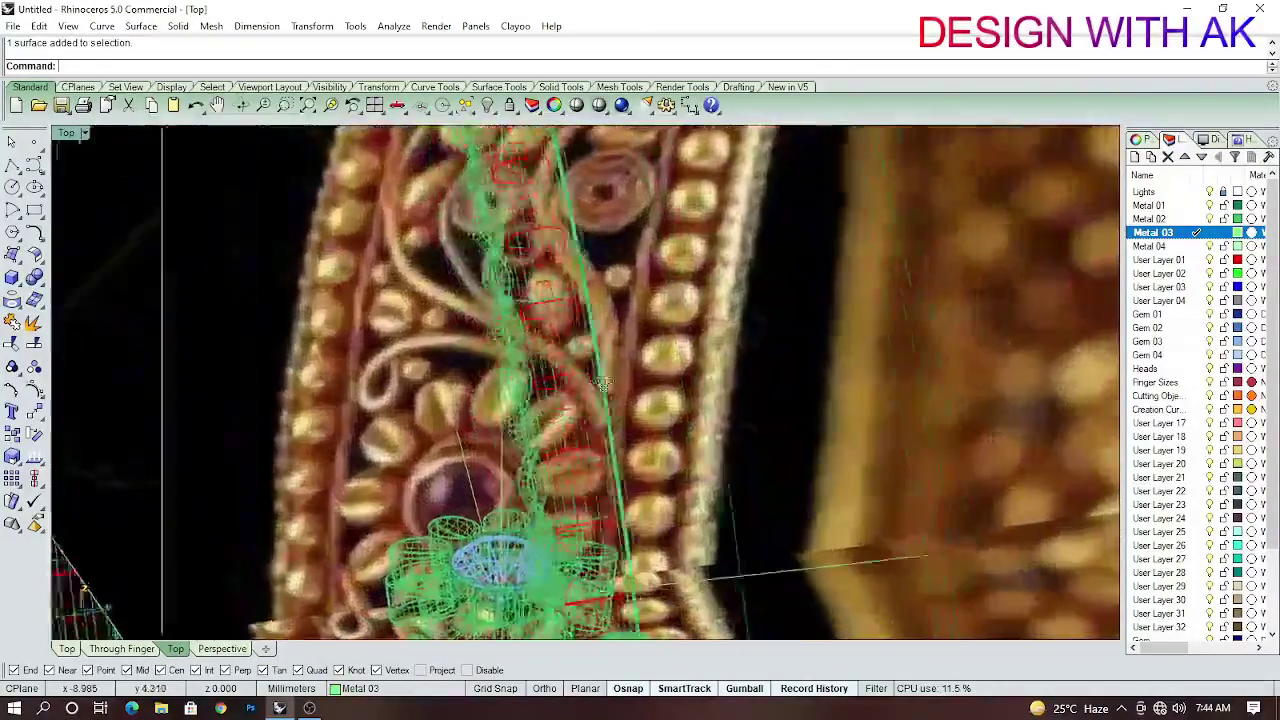
key(ctrl+F3)
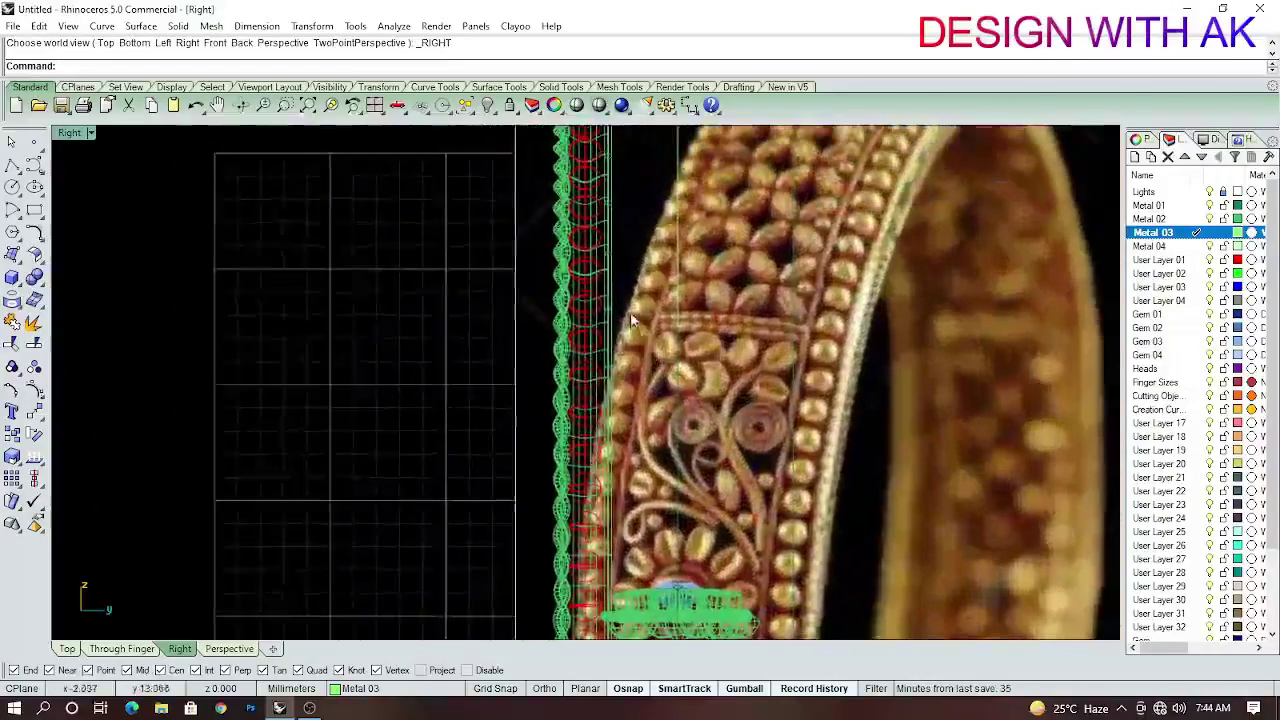
scroll(632, 315, up, 2)
scroll(636, 305, down, 3)
scroll(545, 232, down, 2)
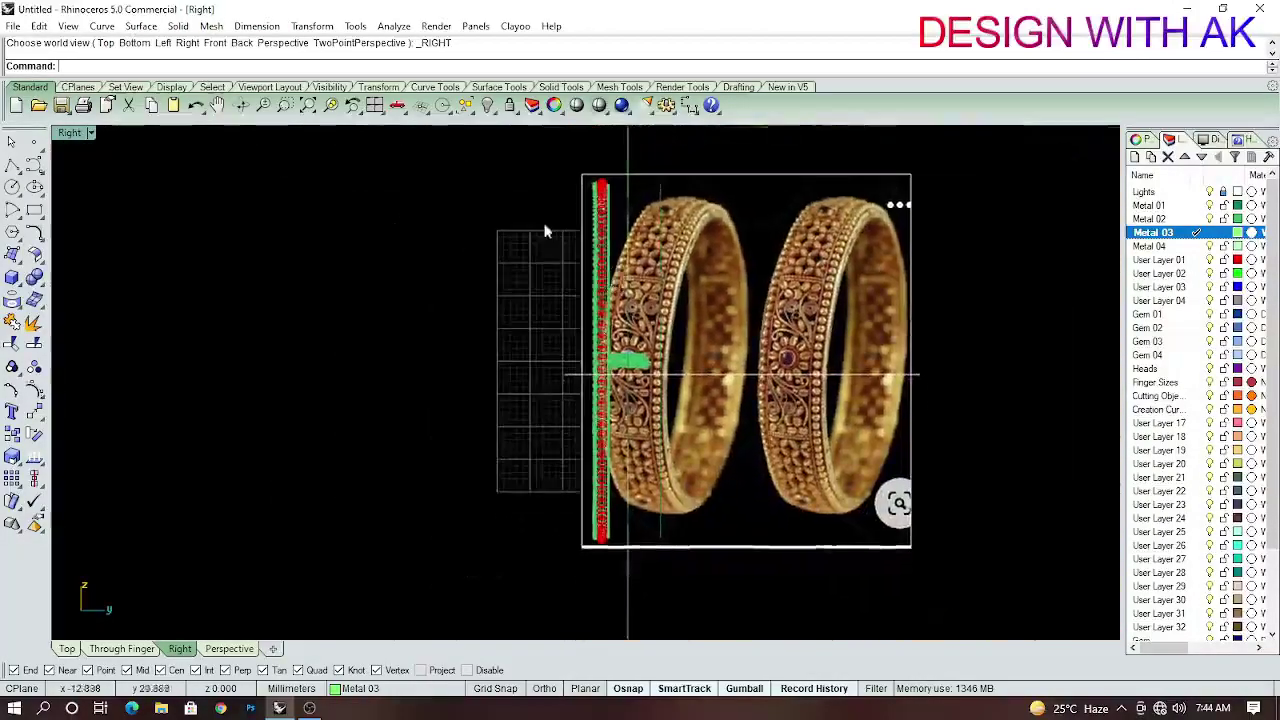
key(ctrl+F1)
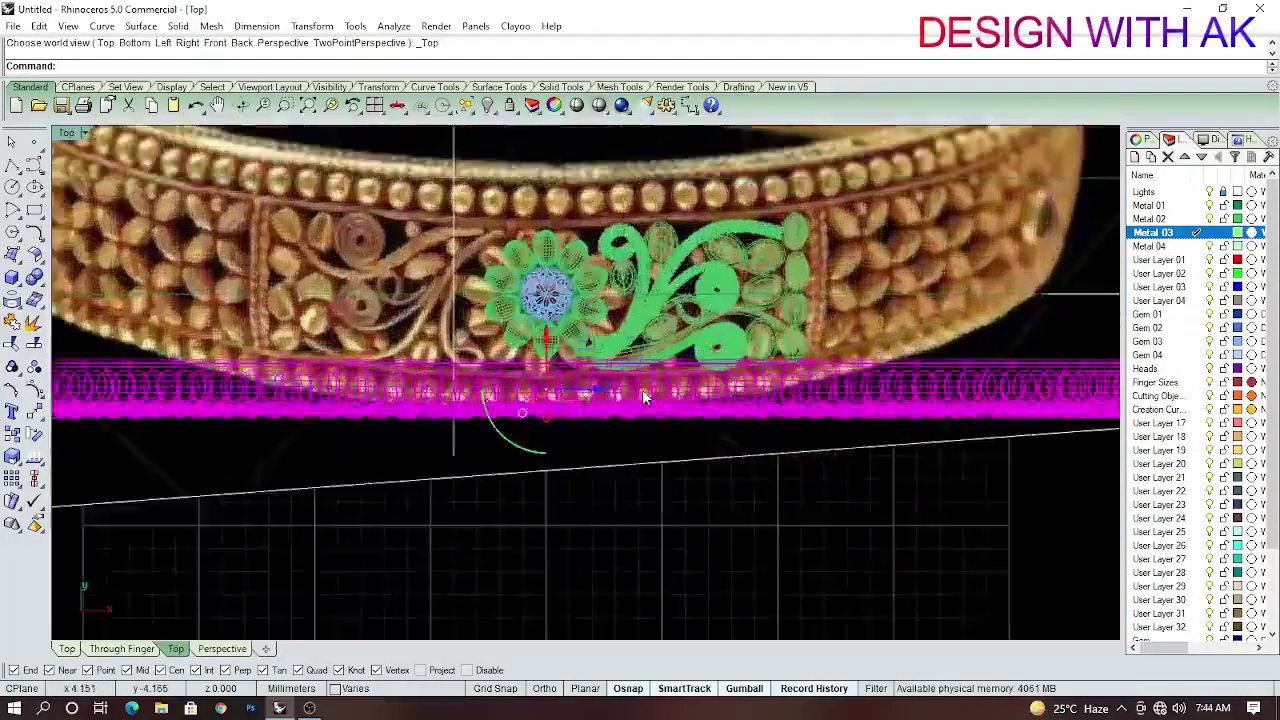
key(ctrl+g)
scroll(672, 391, up, 3)
scroll(651, 436, down, 2)
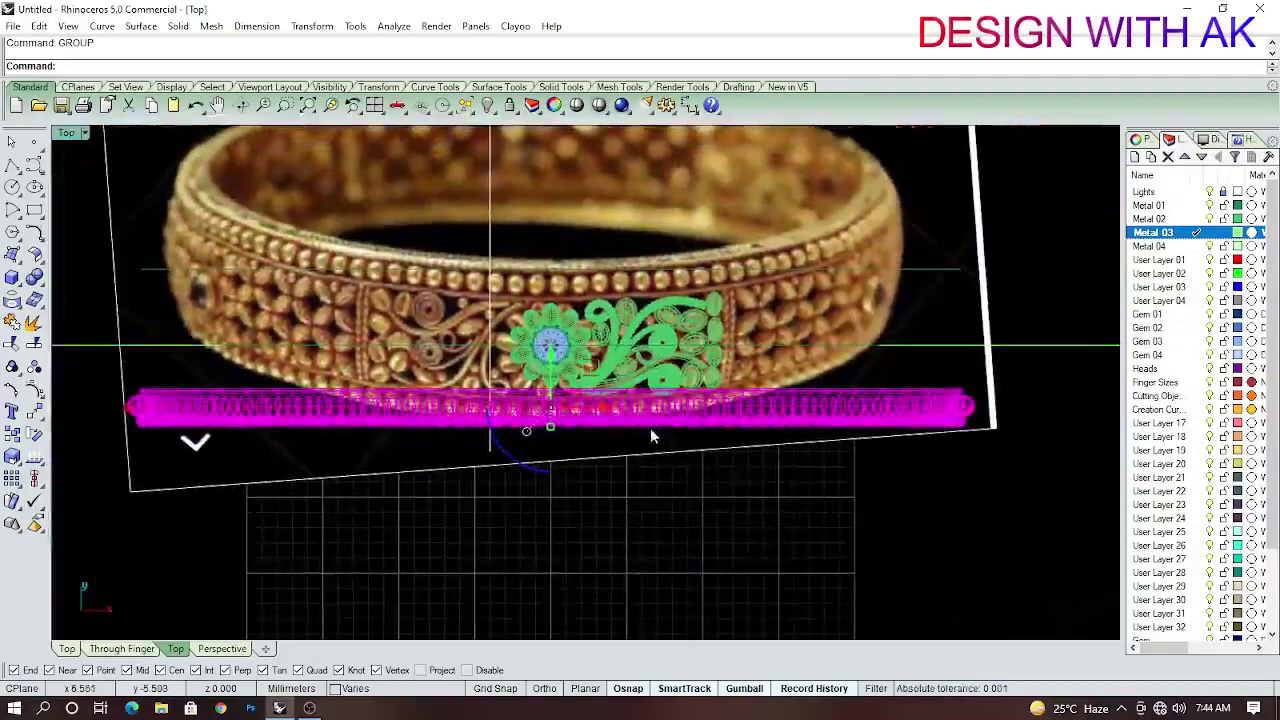
text(0)
key(Return)
scroll(652, 423, down, 3)
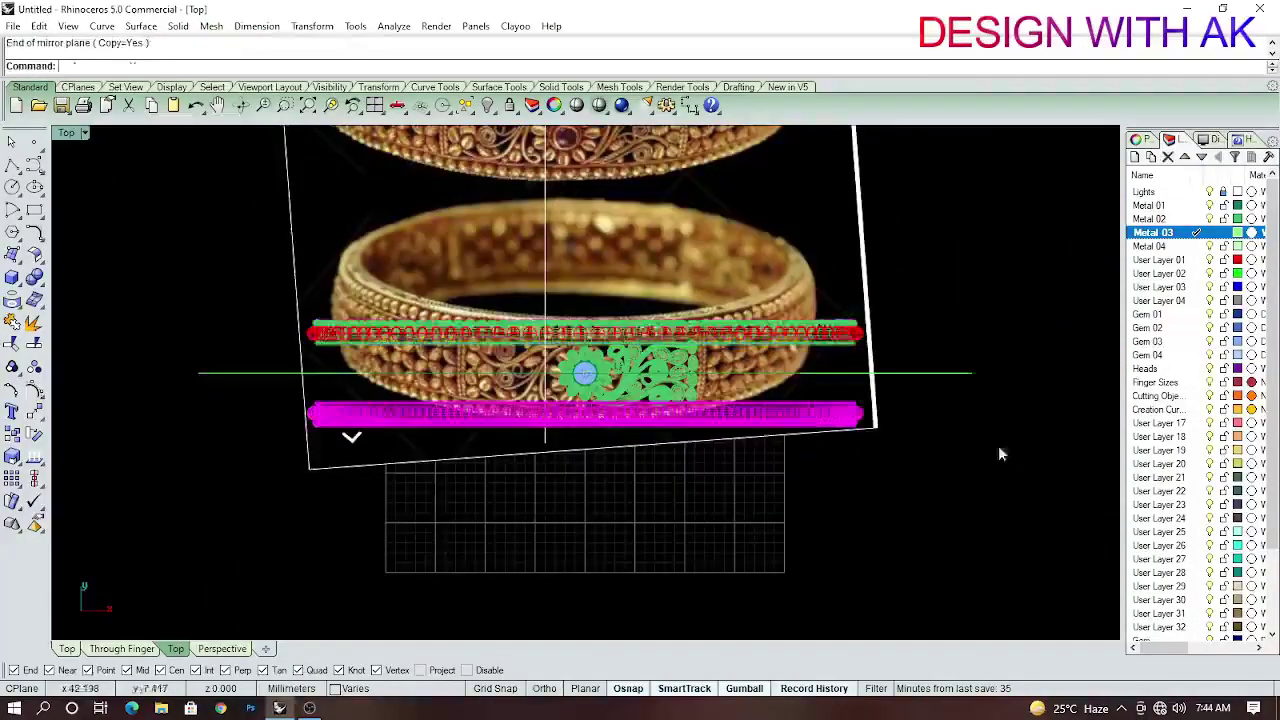
scroll(1000, 454, up, 3)
ctrl+shift+right_drag(894, 389, 619, 304)
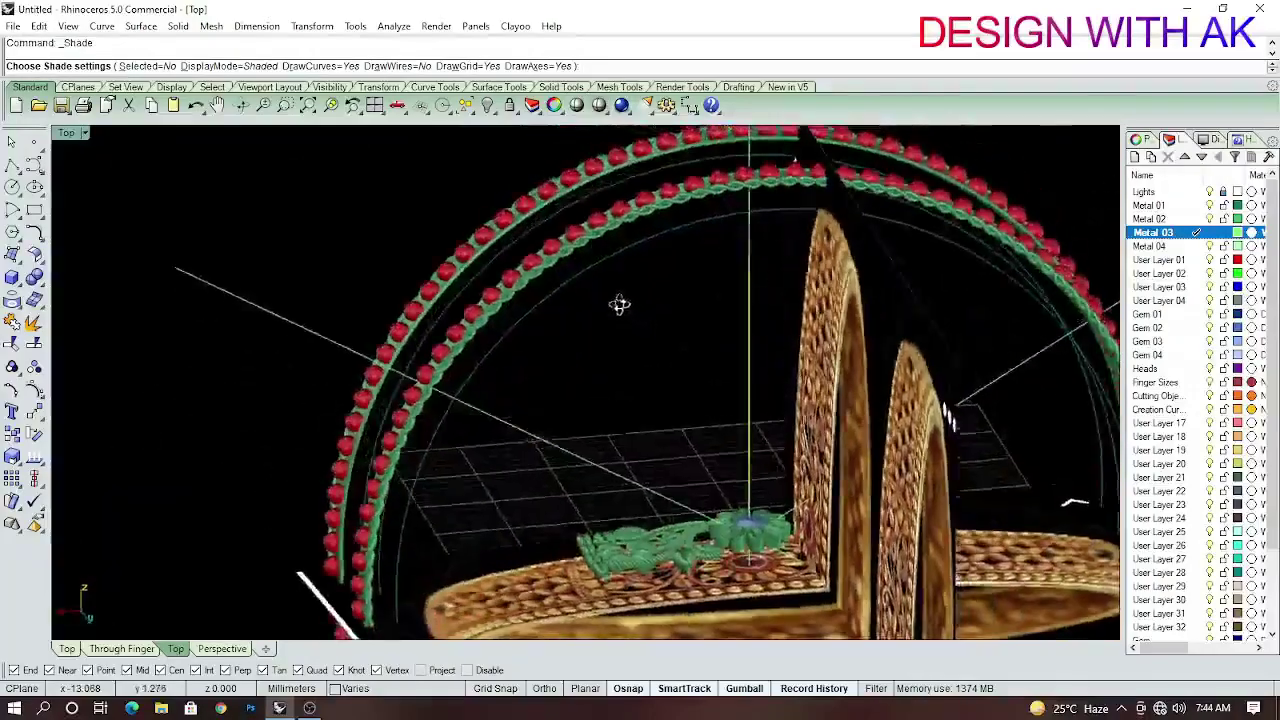
key(Return)
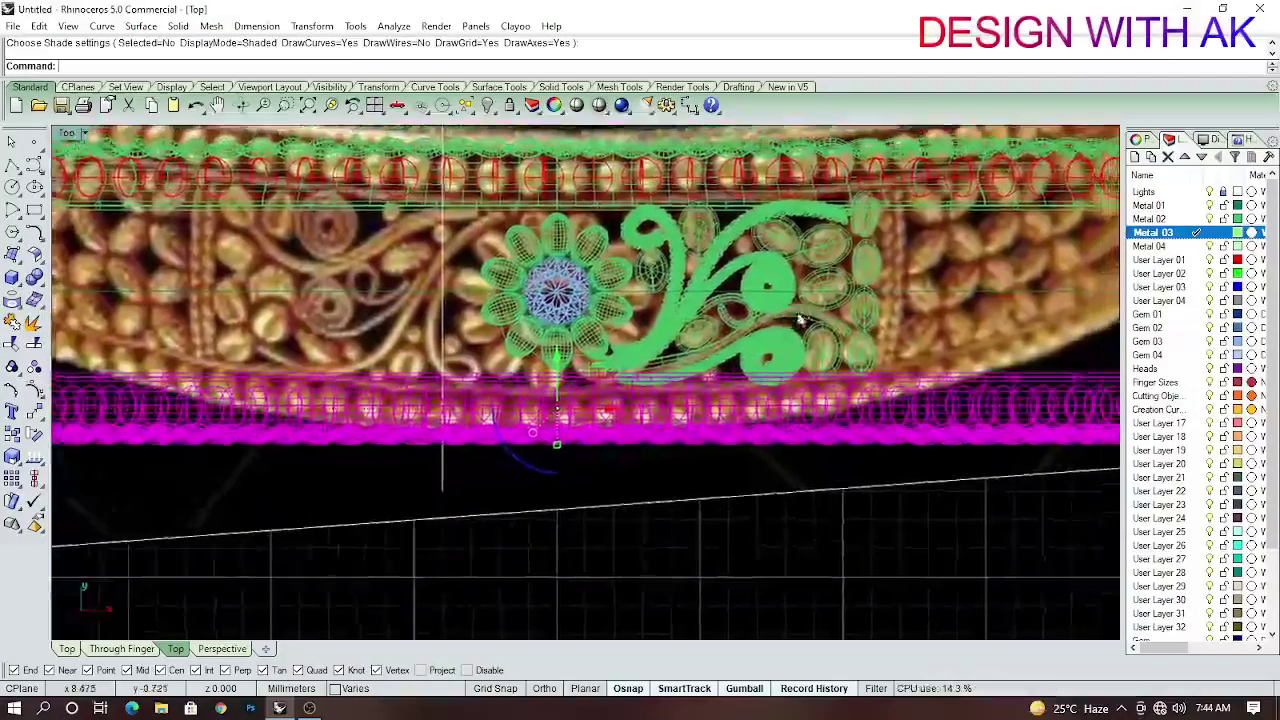
right_drag(800, 320, 617, 302)
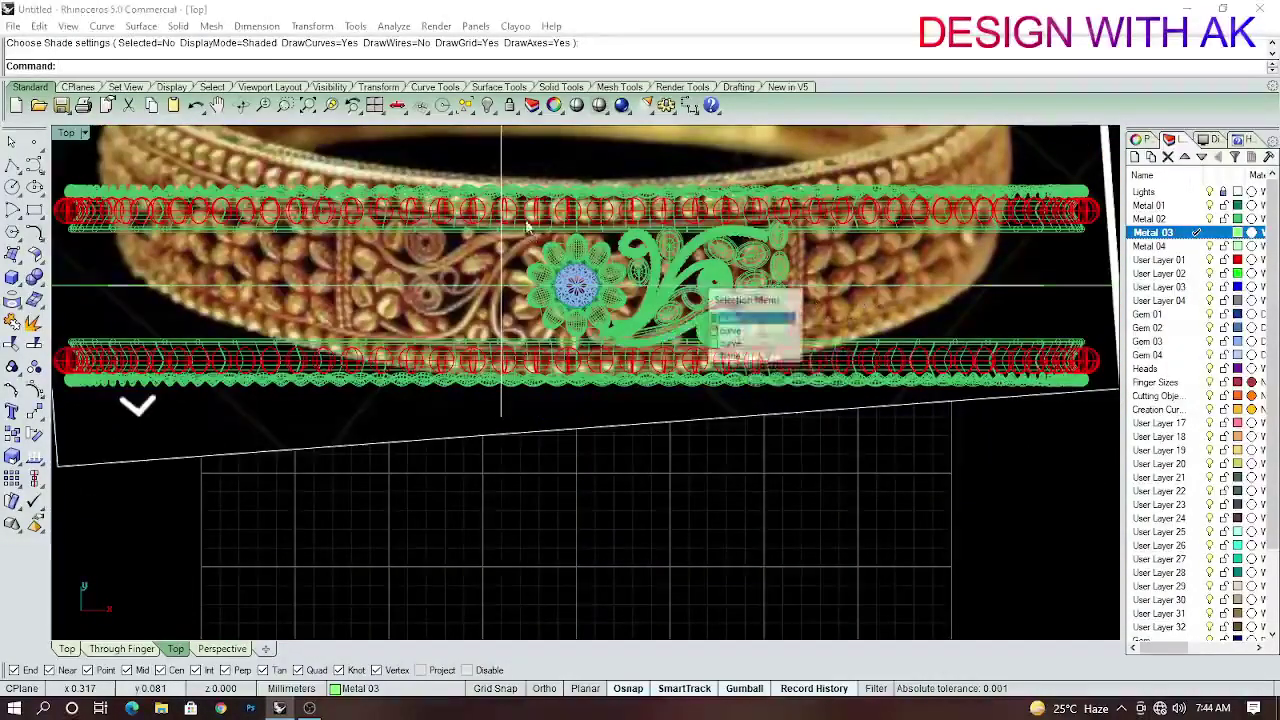
Make a trial window selection of the scroll motif pieces, then clear it.
key(Escape)
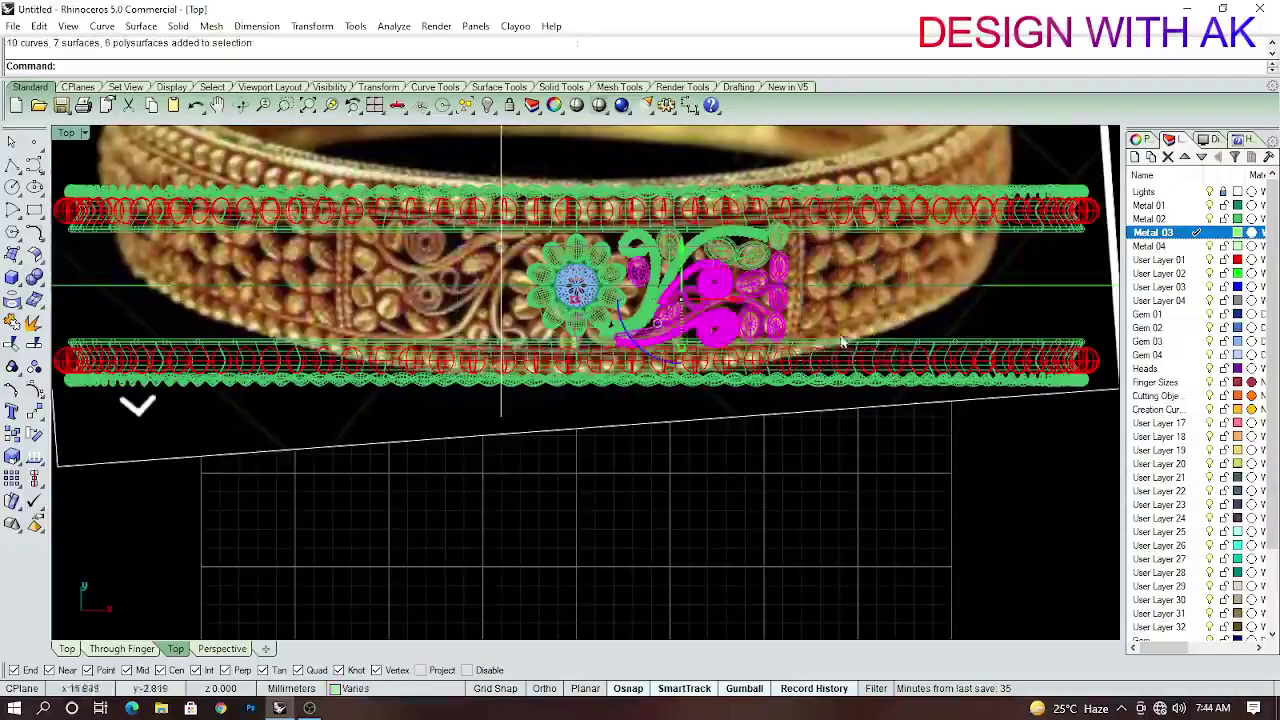
scroll(843, 342, up, 3)
click(347, 206)
right_drag(347, 206, 672, 288)
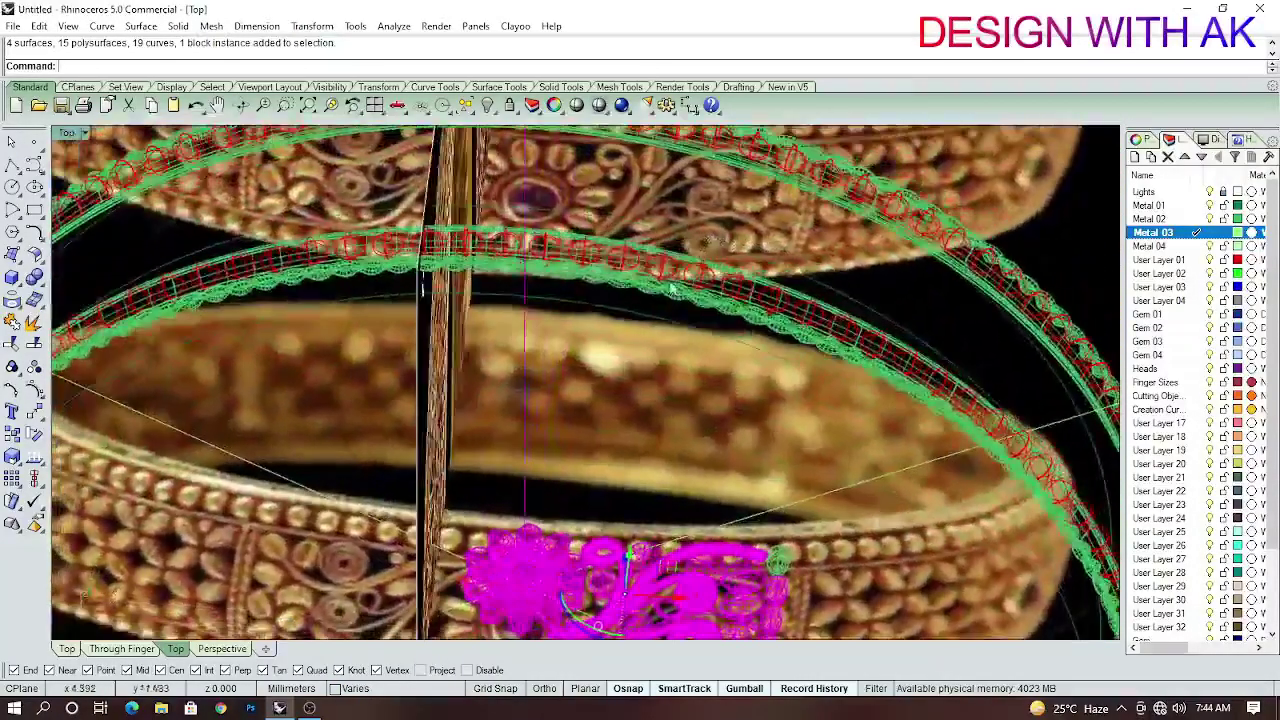
ctrl+click(672, 288)
scroll(635, 361, down, 4)
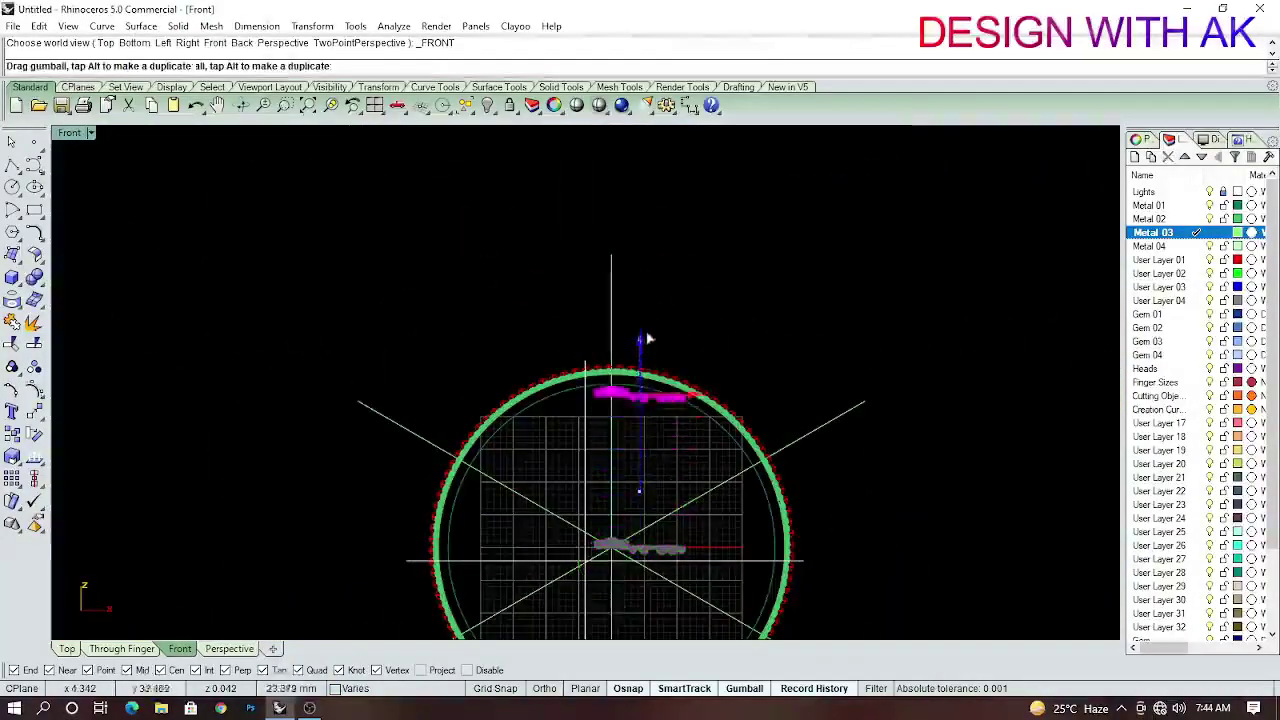
scroll(648, 322, up, 5)
scroll(644, 366, up, 3)
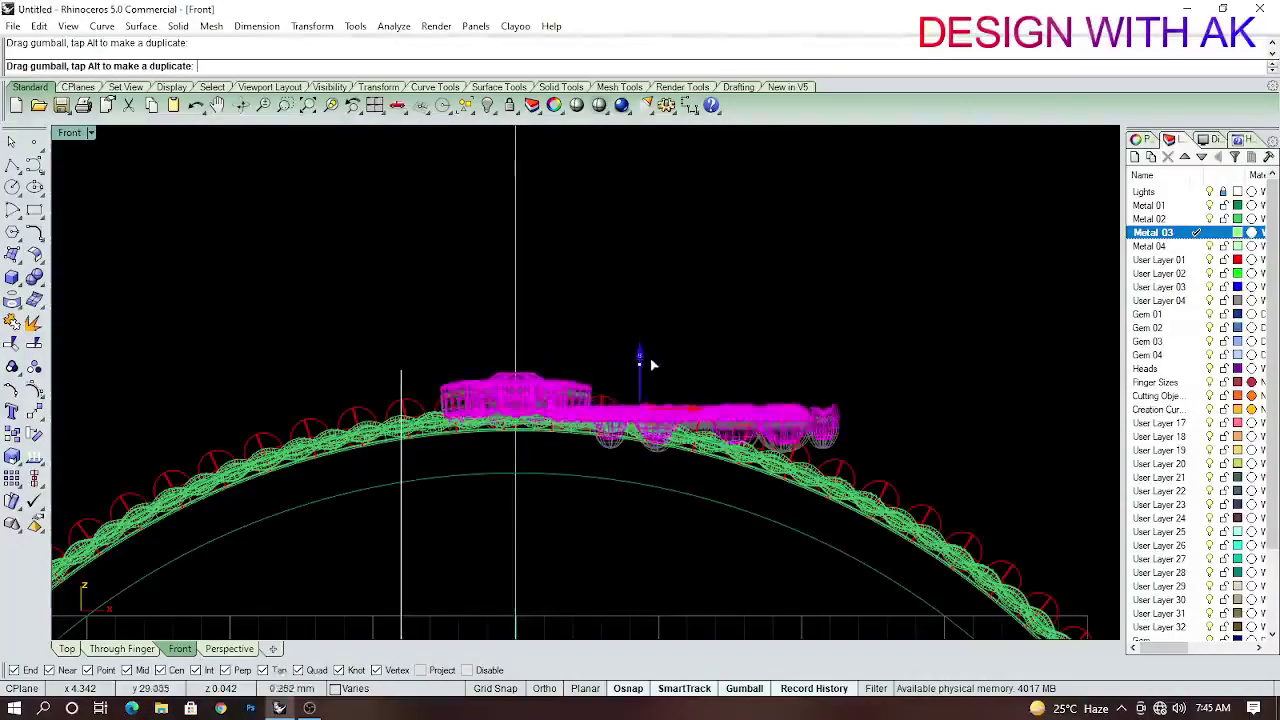
key(Escape)
key(ctrl+F1)
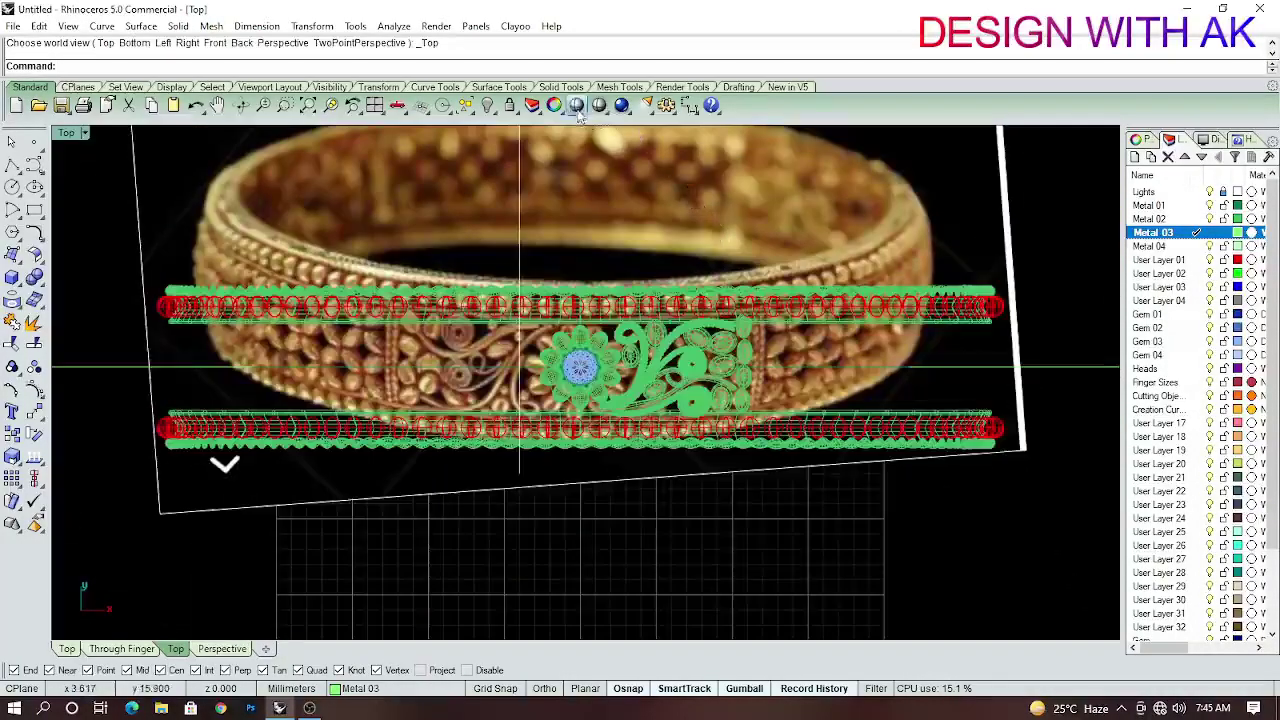
Window-select the scroll motif beside the flower in the Top view.
click(578, 112)
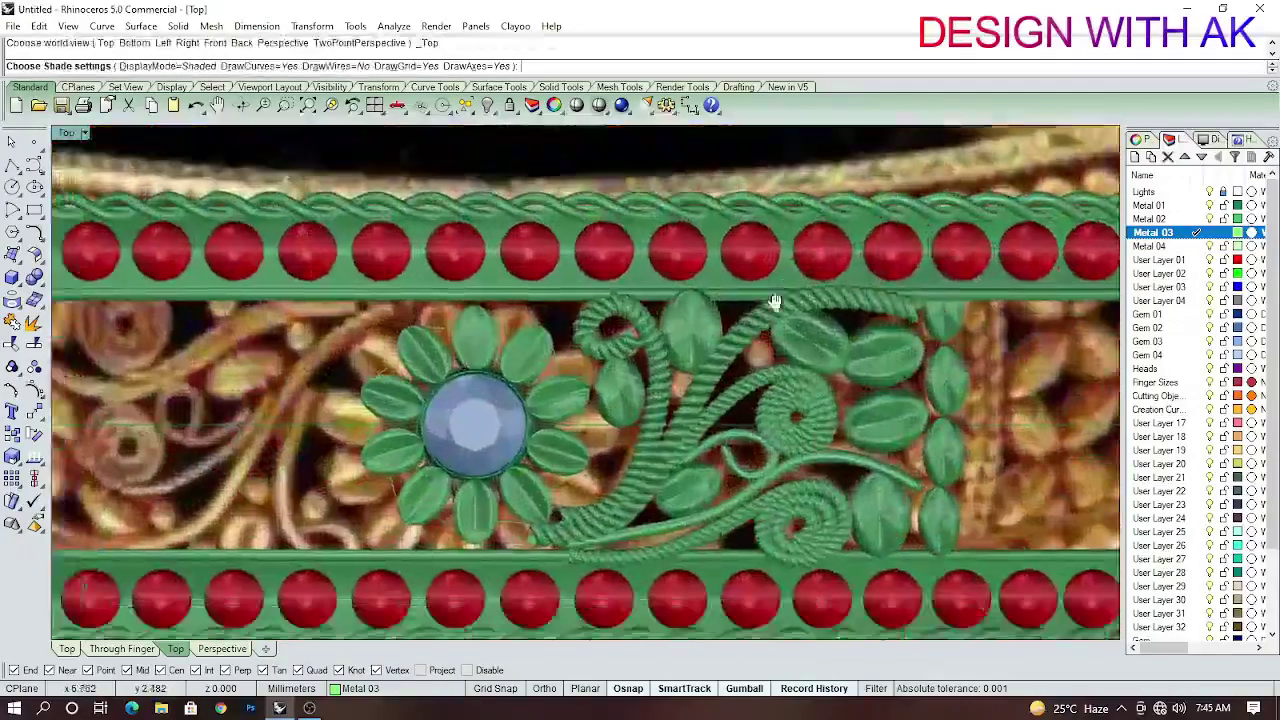
click(774, 301)
drag(774, 301, 307, 345)
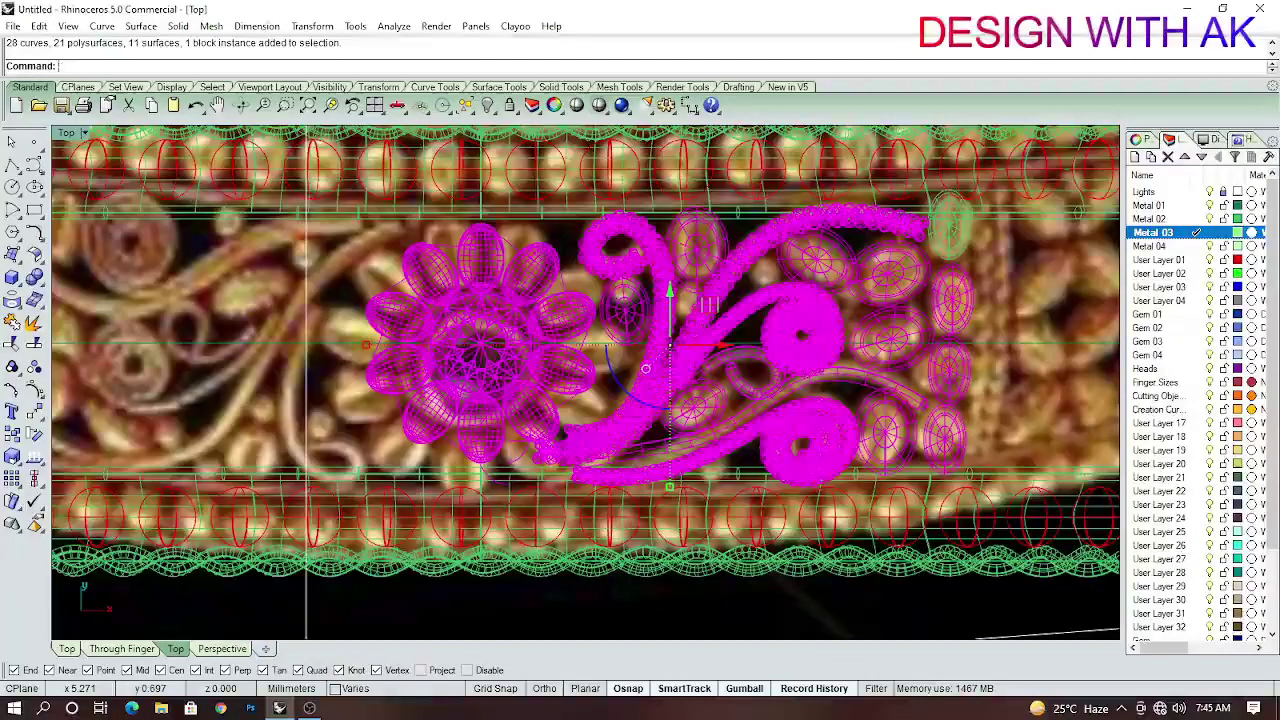
scroll(528, 376, down, 3)
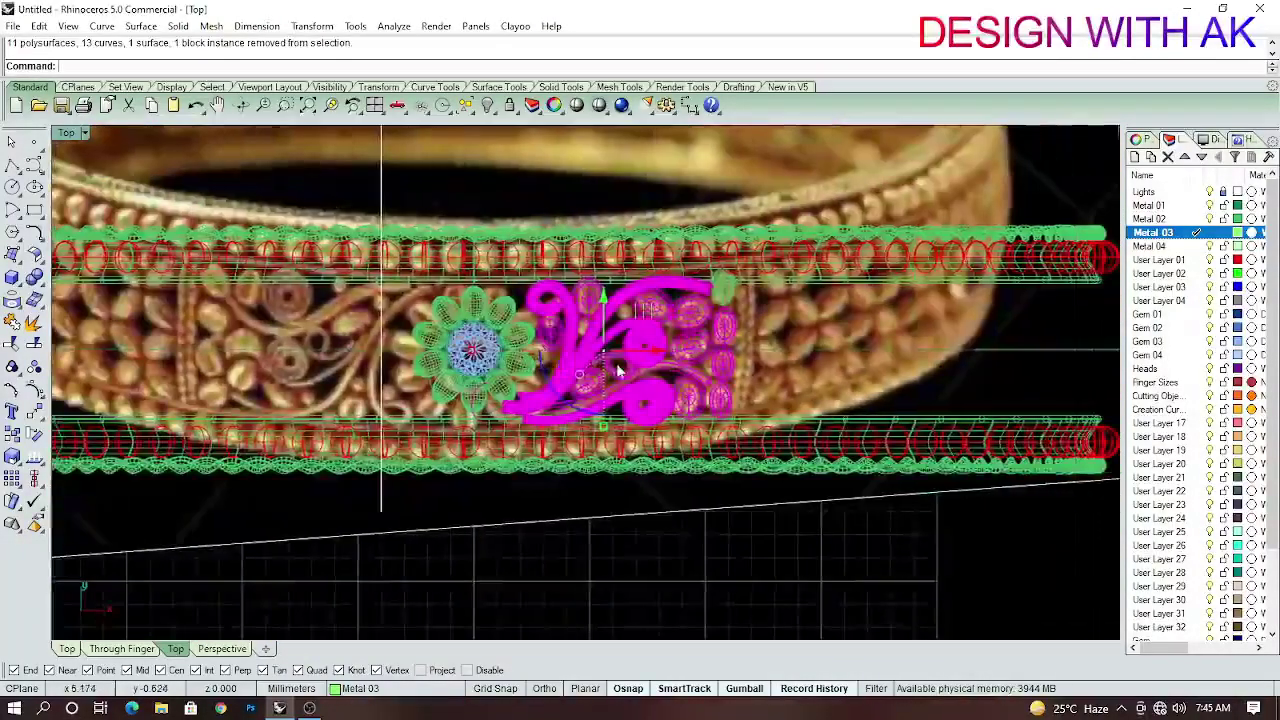
In the Front view, rotate the motif about the ring centre to follow the band's arc.
key(ctrl+F2)
scroll(634, 347, down, 2)
scroll(622, 323, up, 3)
text(R)
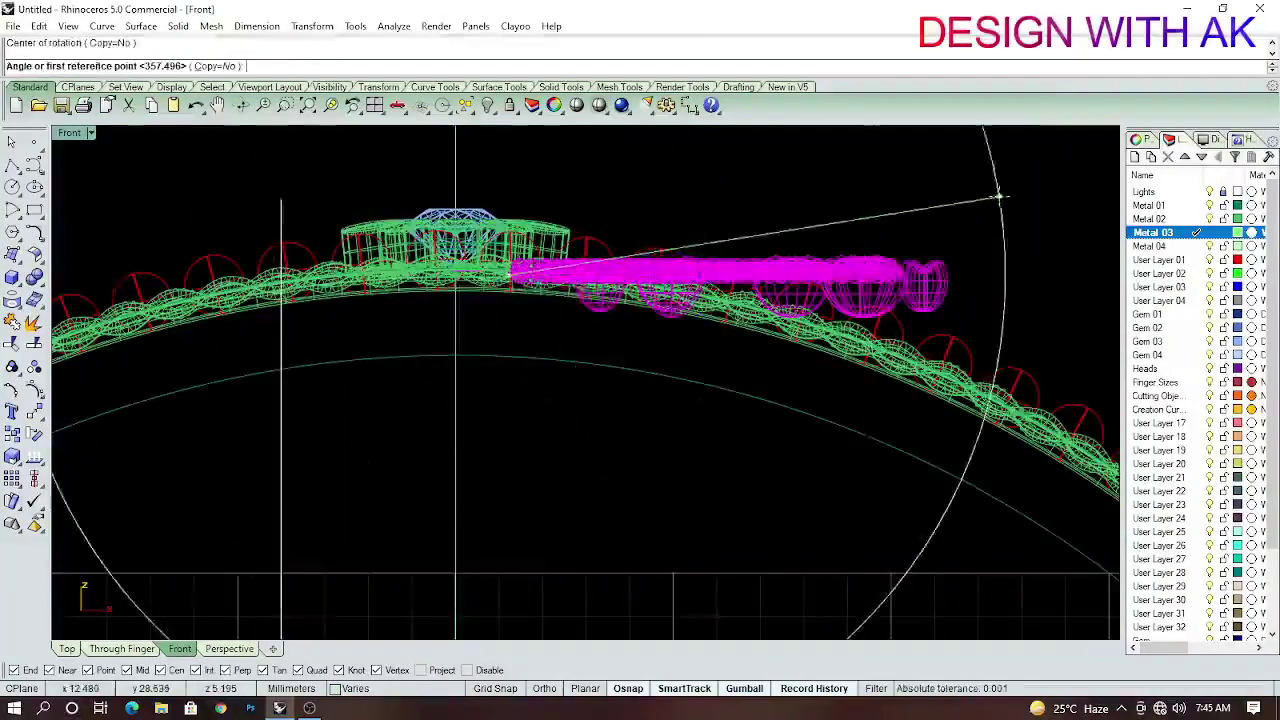
scroll(990, 202, down, 2)
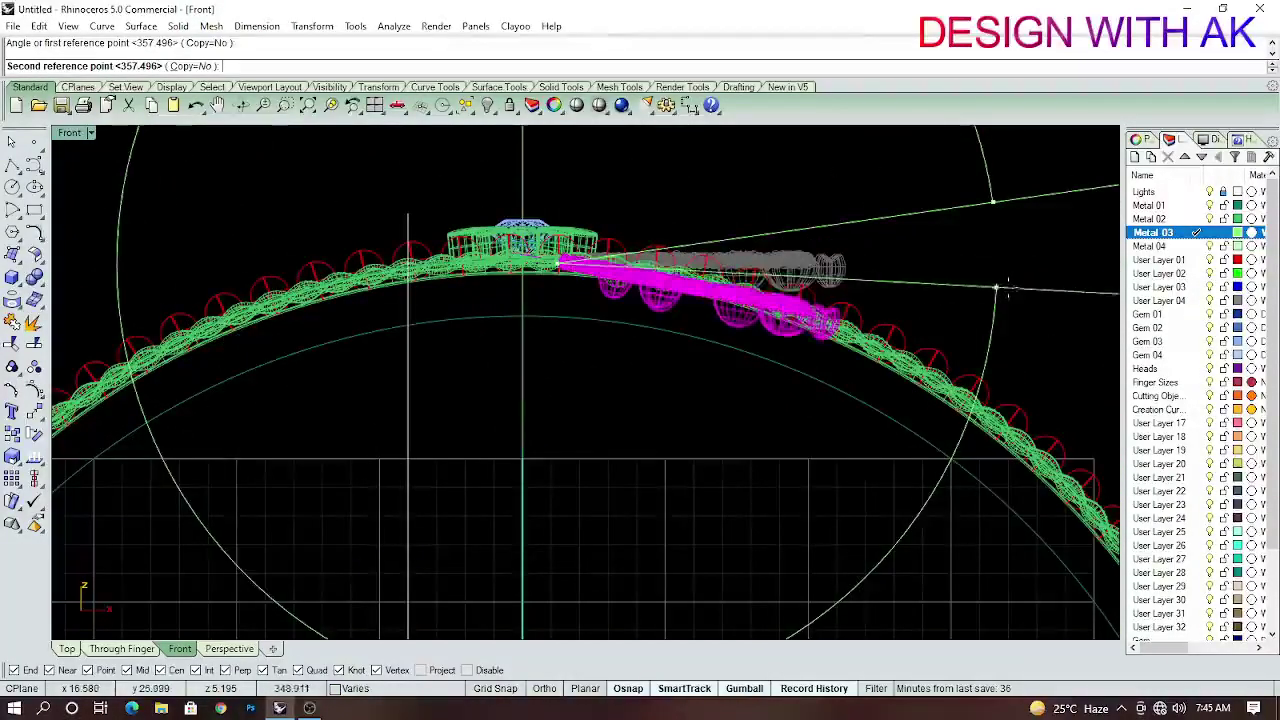
click(1008, 289)
scroll(943, 194, up, 2)
scroll(795, 230, up, 1)
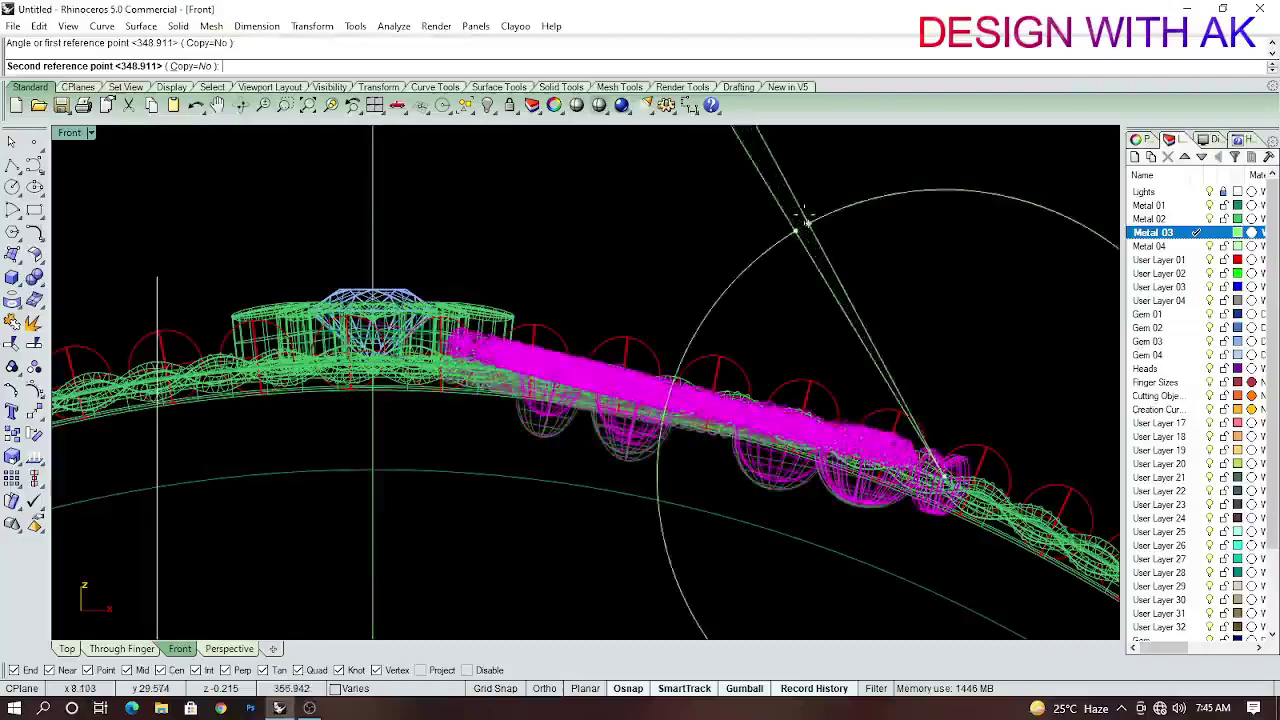
key(Escape)
key(ctrl+F1)
key(ctrl+alt+s)
Mirror the right-hand scroll motif across the flower's vertical axis onto its left side.
scroll(745, 280, up, 3)
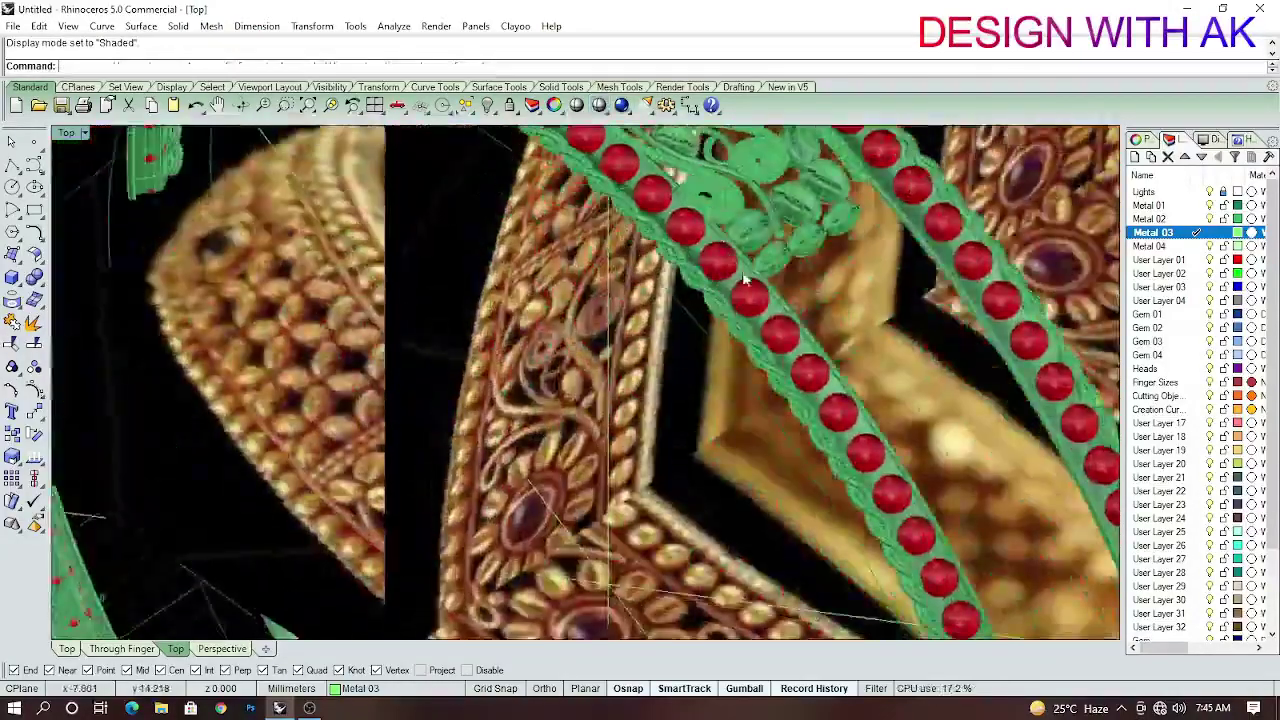
right_drag(745, 280, 829, 318)
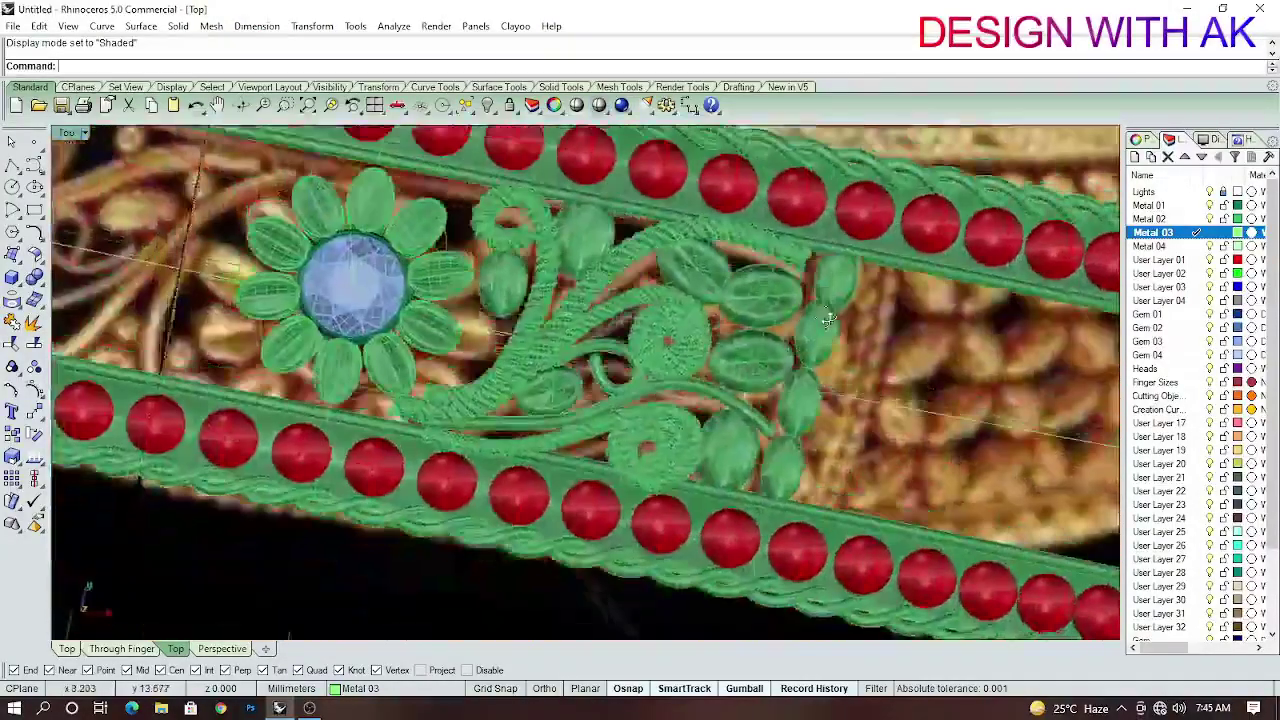
key(ctrl+F1)
scroll(846, 316, down, 2)
click(846, 318)
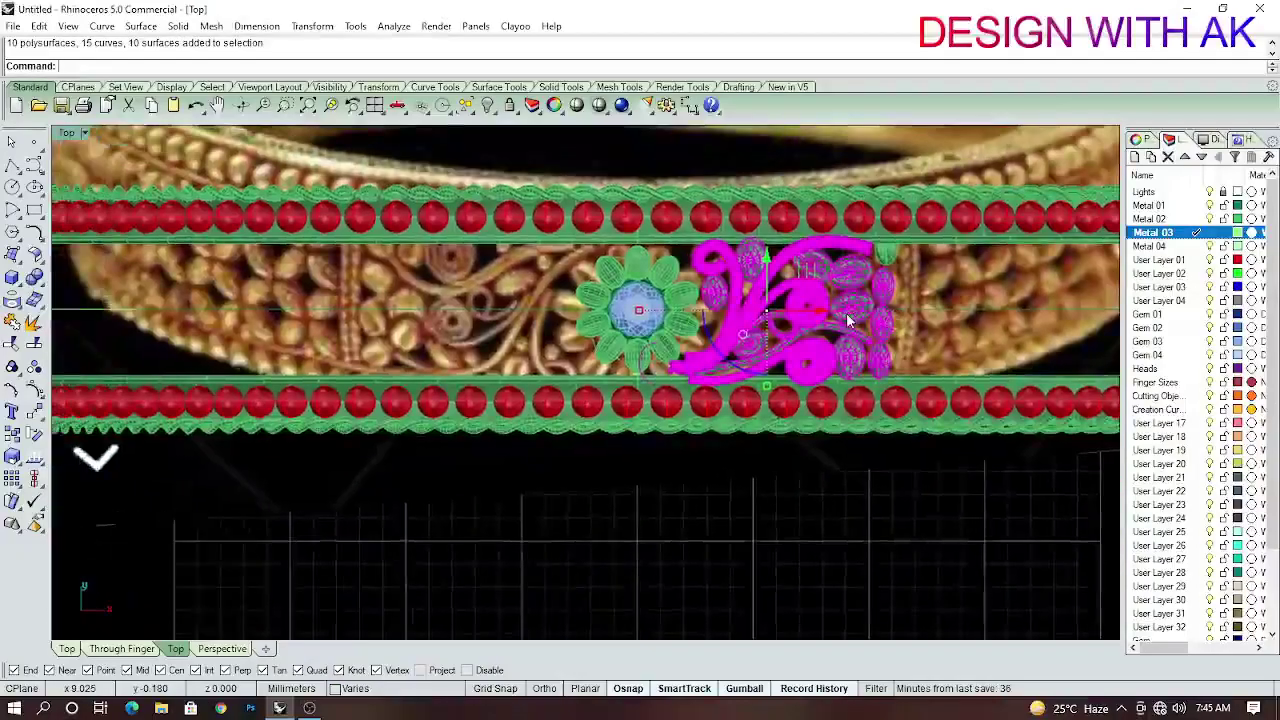
text(mirror)
key(Return)
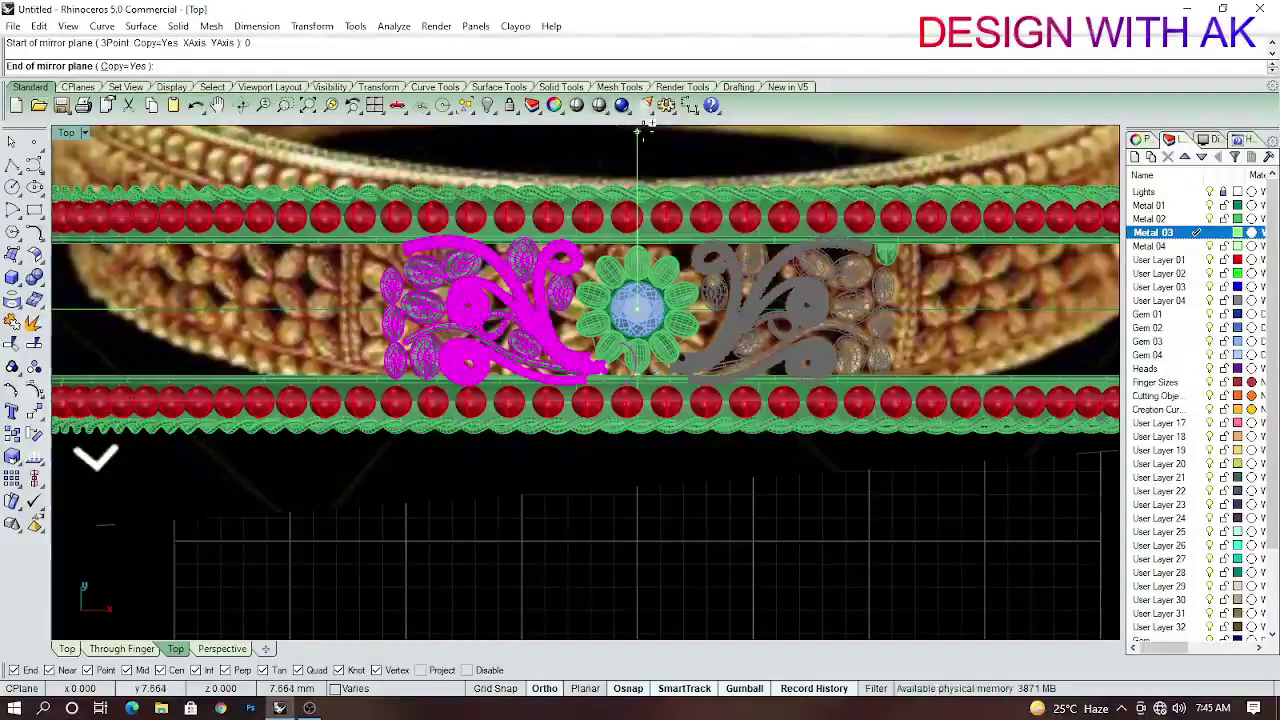
key(Escape)
Preview the mirrored motif shaded and nudge it into place with the gumball.
scroll(693, 316, up, 2)
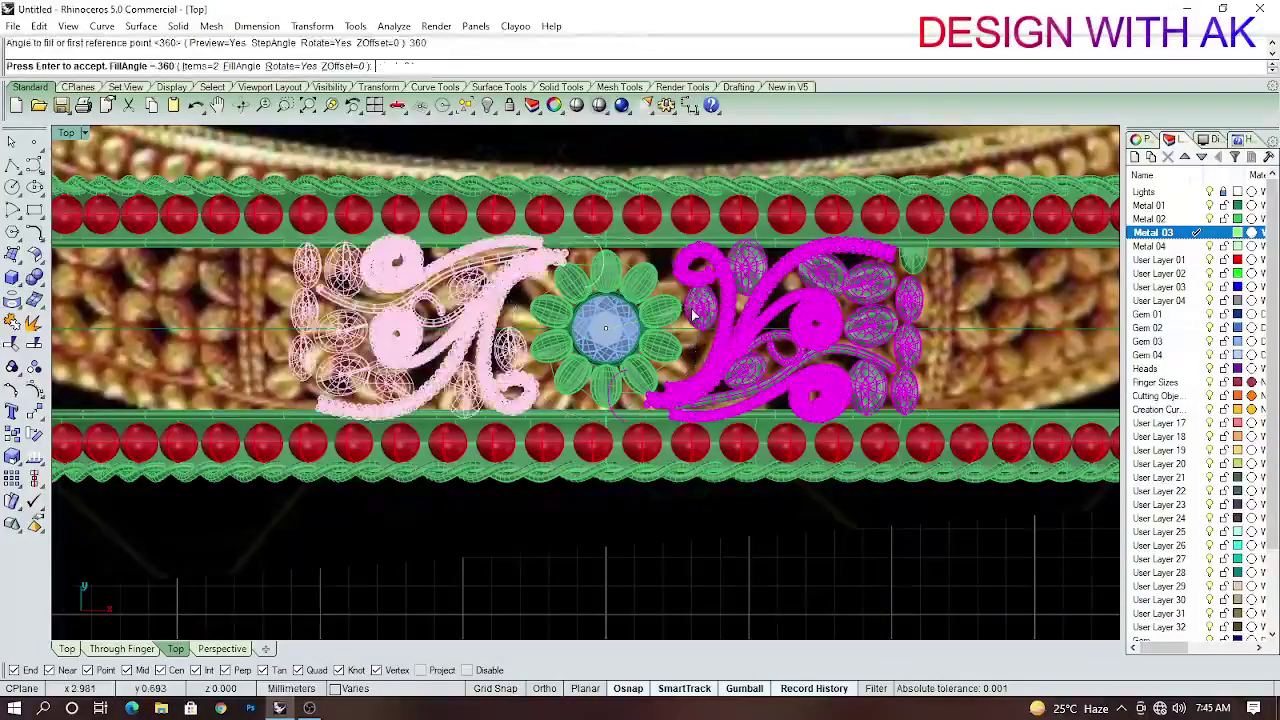
click(621, 105)
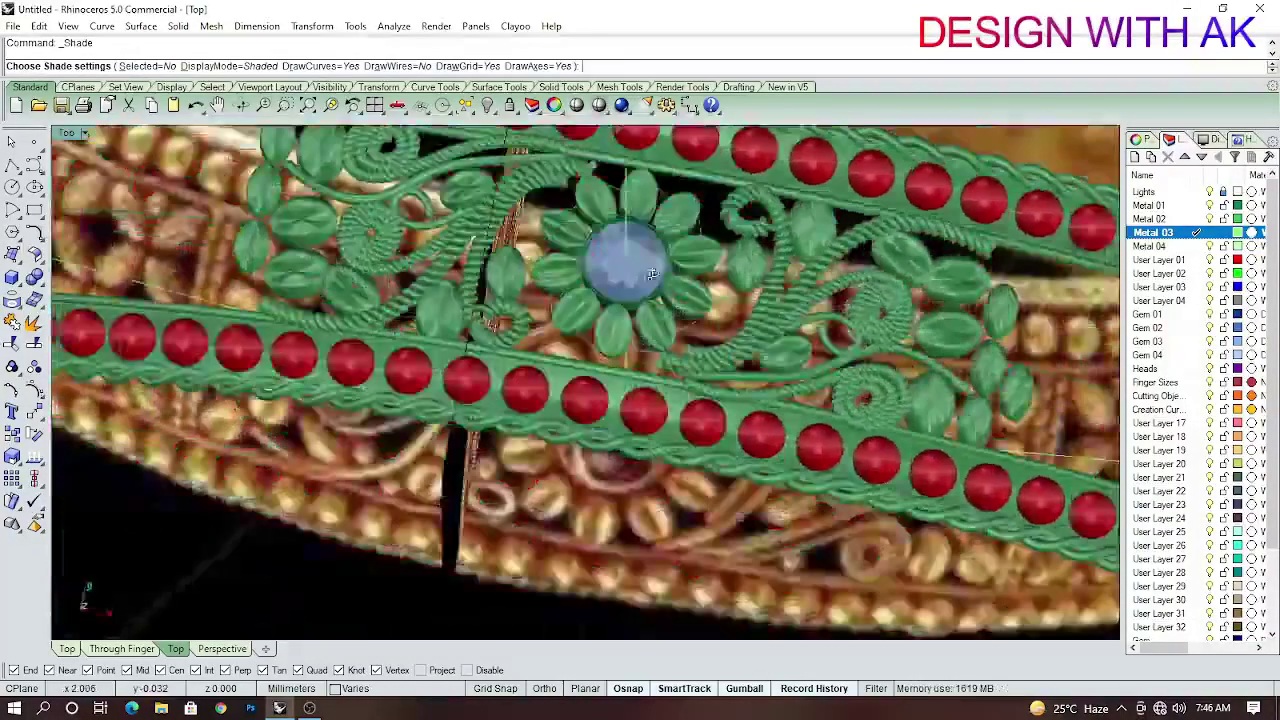
key(Escape)
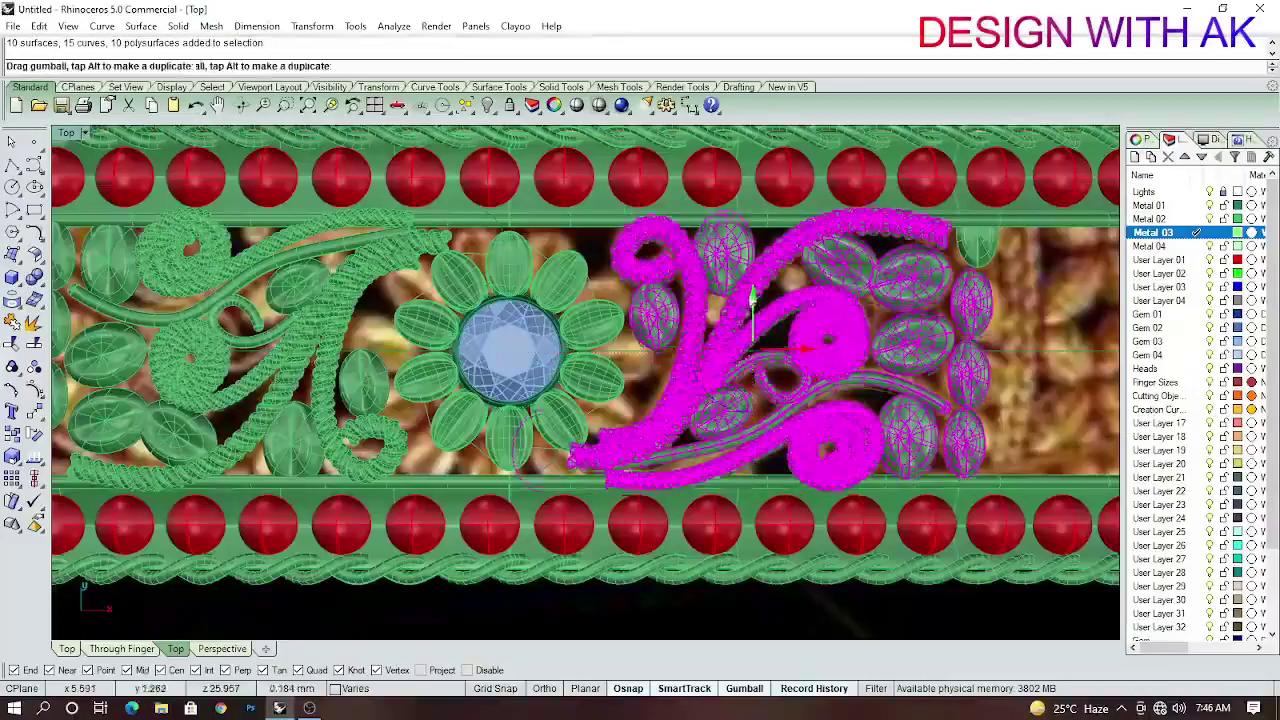
drag(751, 296, 752, 298)
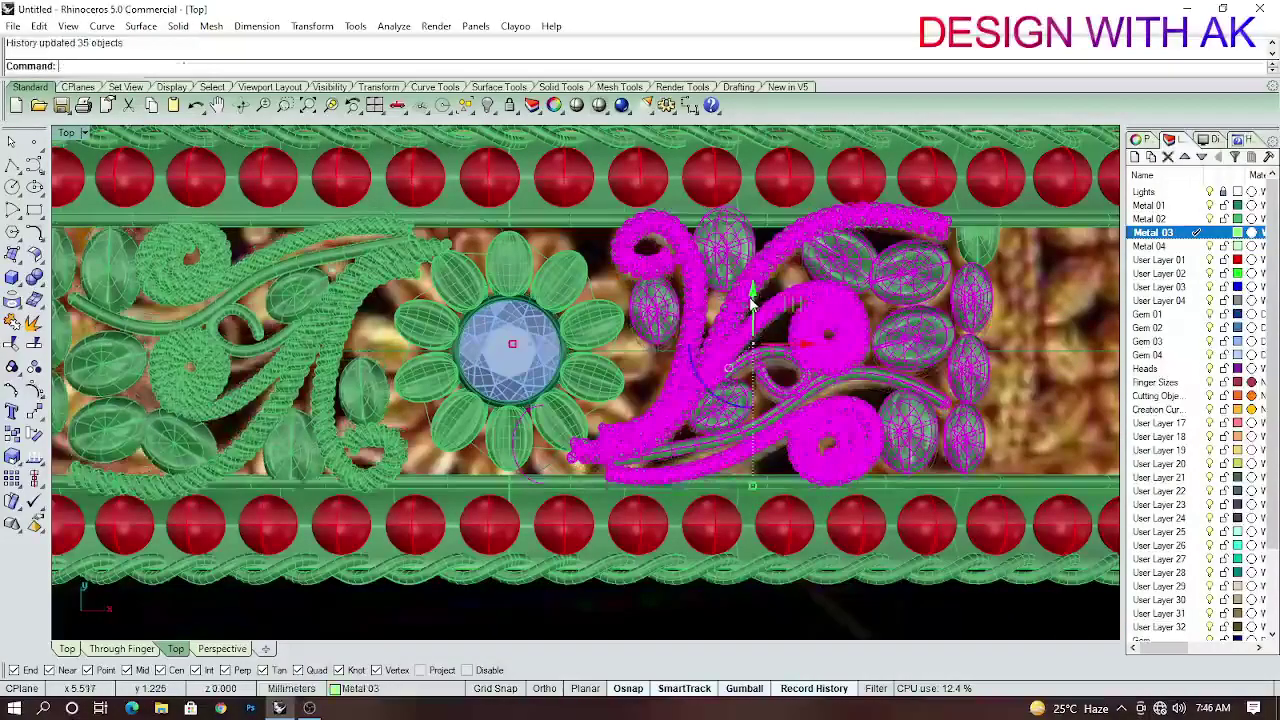
right_drag(607, 335, 708, 320)
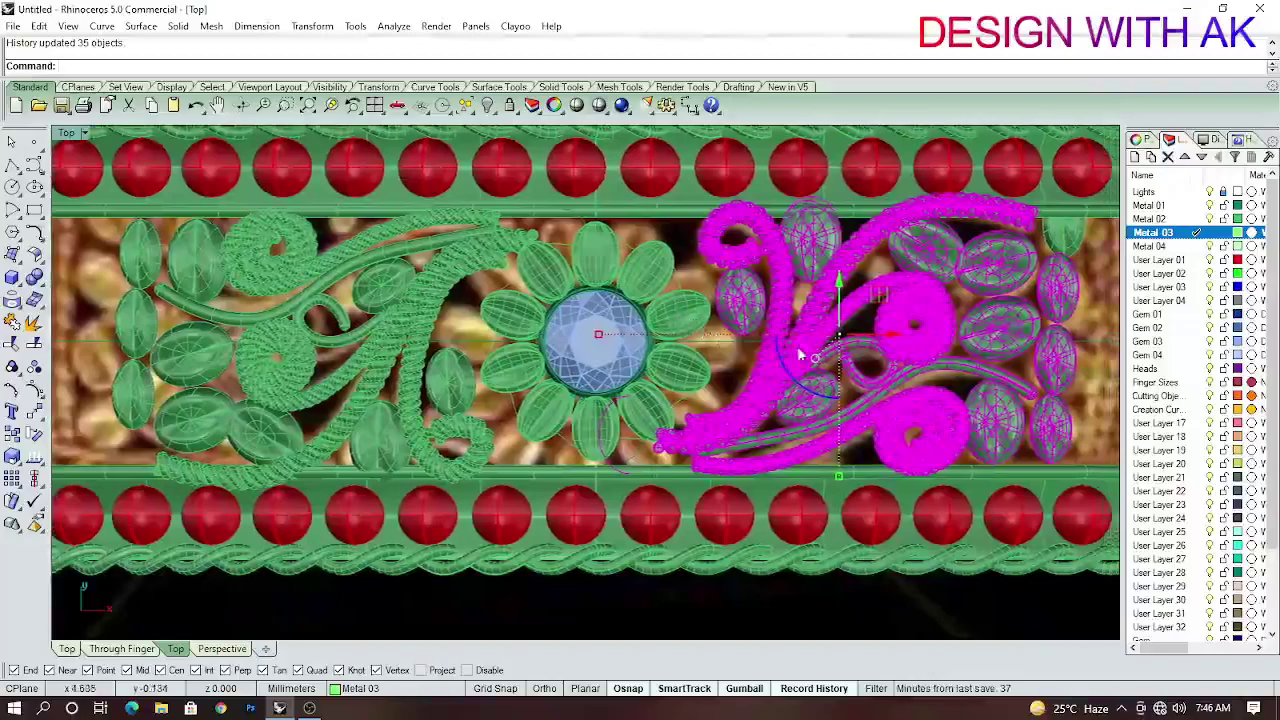
key(ctrl+F2)
scroll(690, 349, up, 5)
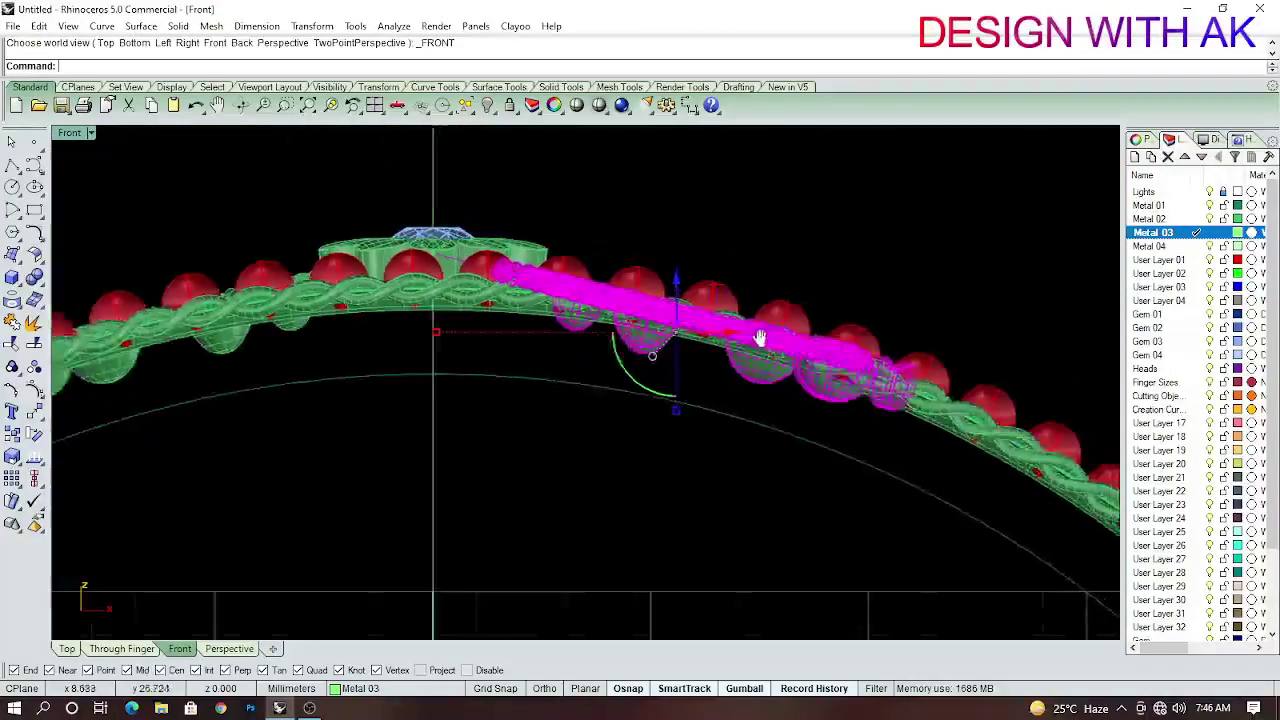
In the Front view, lower the small top leaf of the leaf column onto the curved band.
click(846, 373)
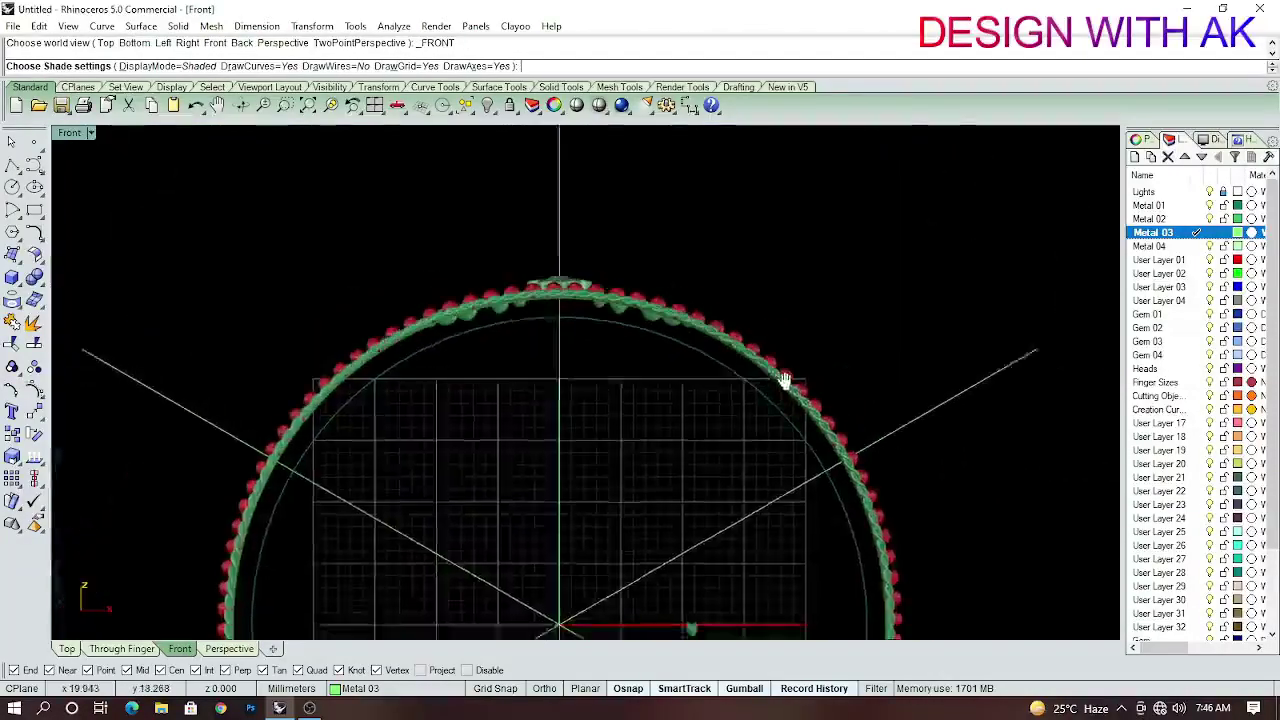
scroll(340, 350, up, 2)
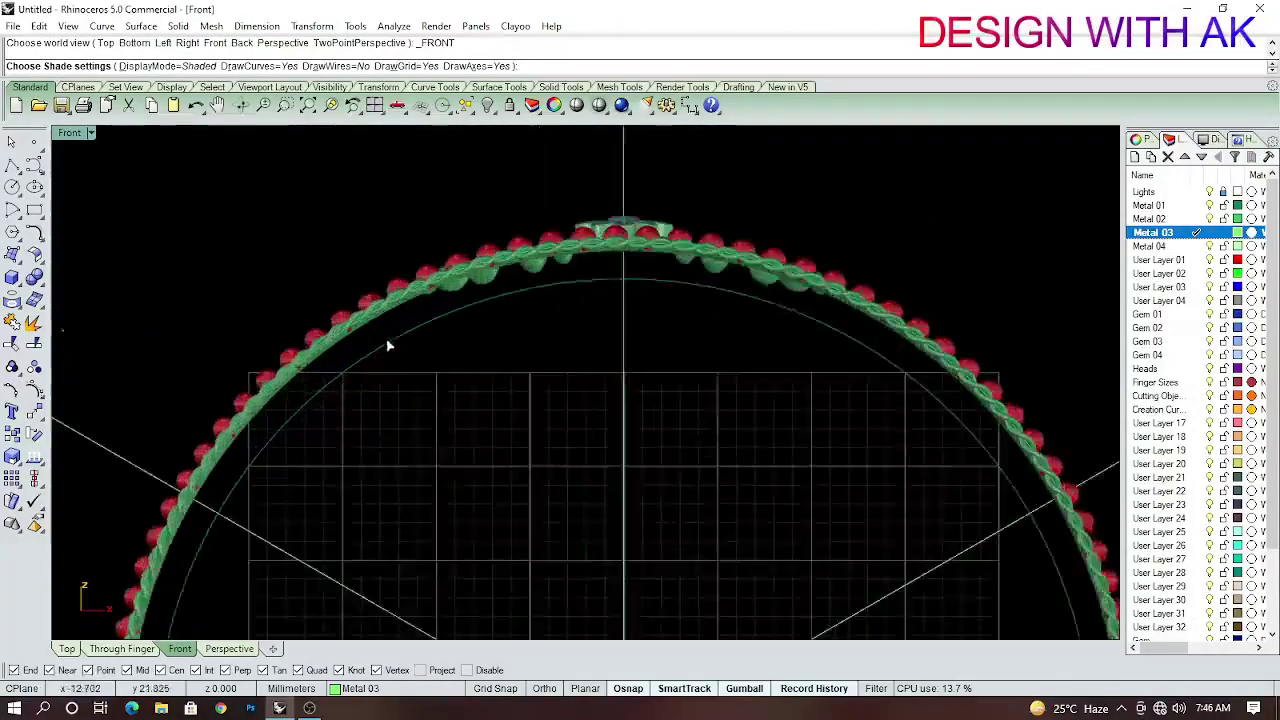
scroll(563, 407, down, 2)
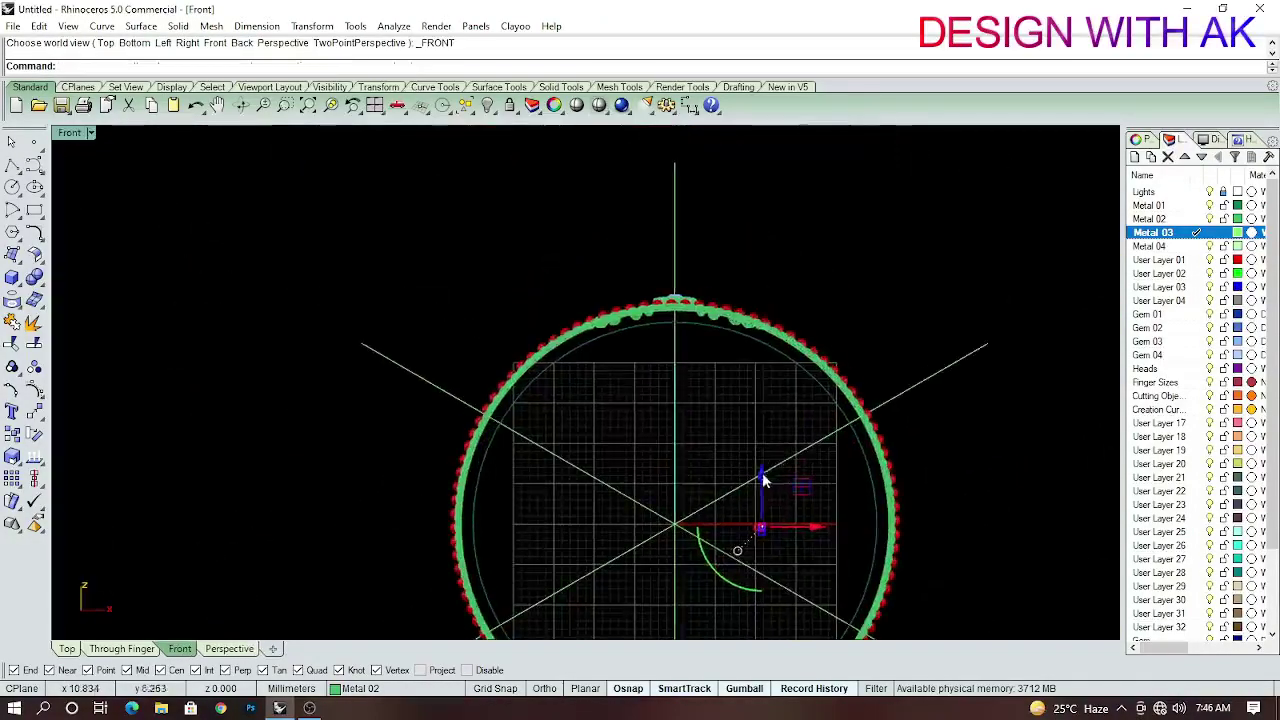
scroll(758, 271, up, 3)
scroll(765, 285, up, 3)
scroll(770, 300, up, 1)
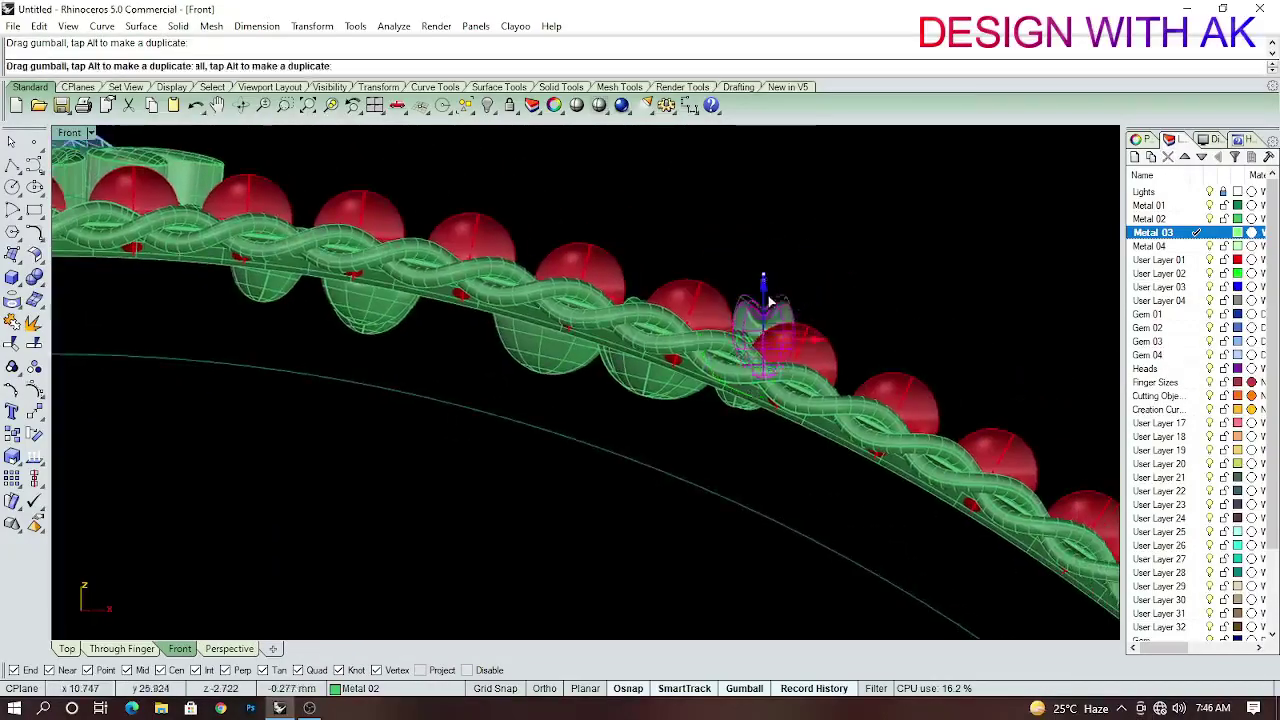
key(ctrl+F1)
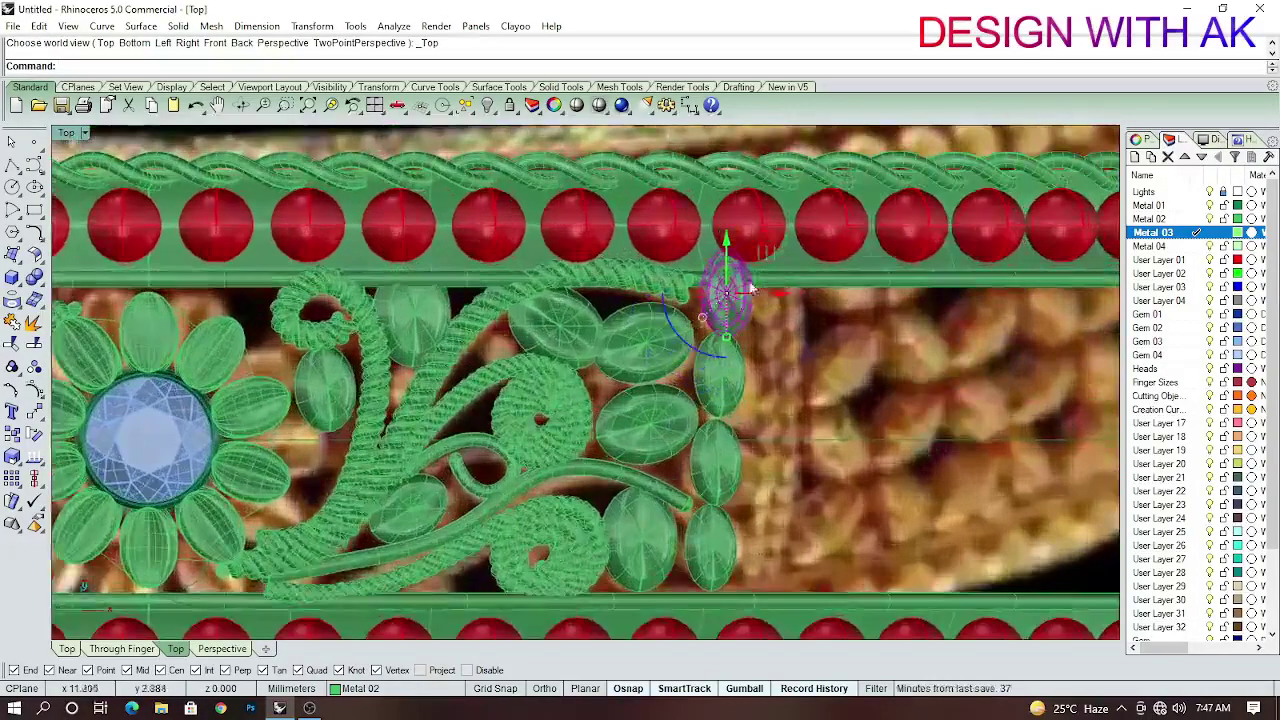
Ungroup the scroll motif and move the oval stone into the middle of the petal column.
click(600, 106)
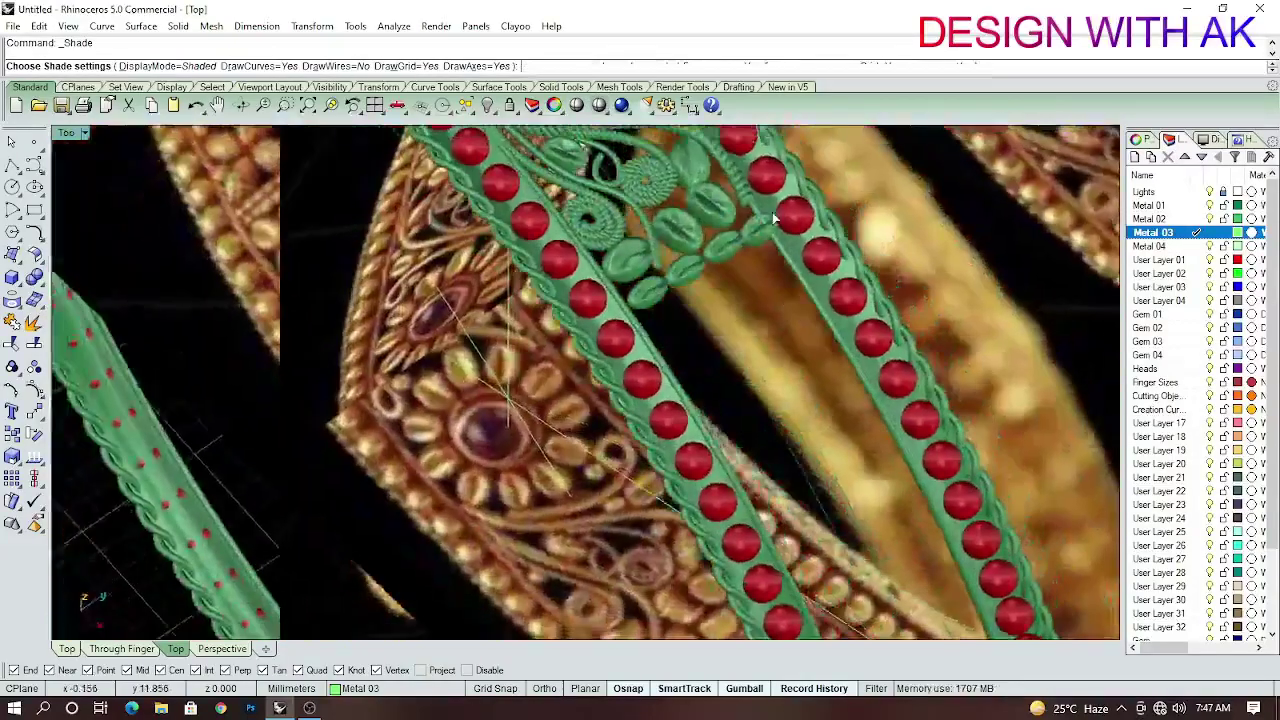
key(Escape)
scroll(748, 251, down, 3)
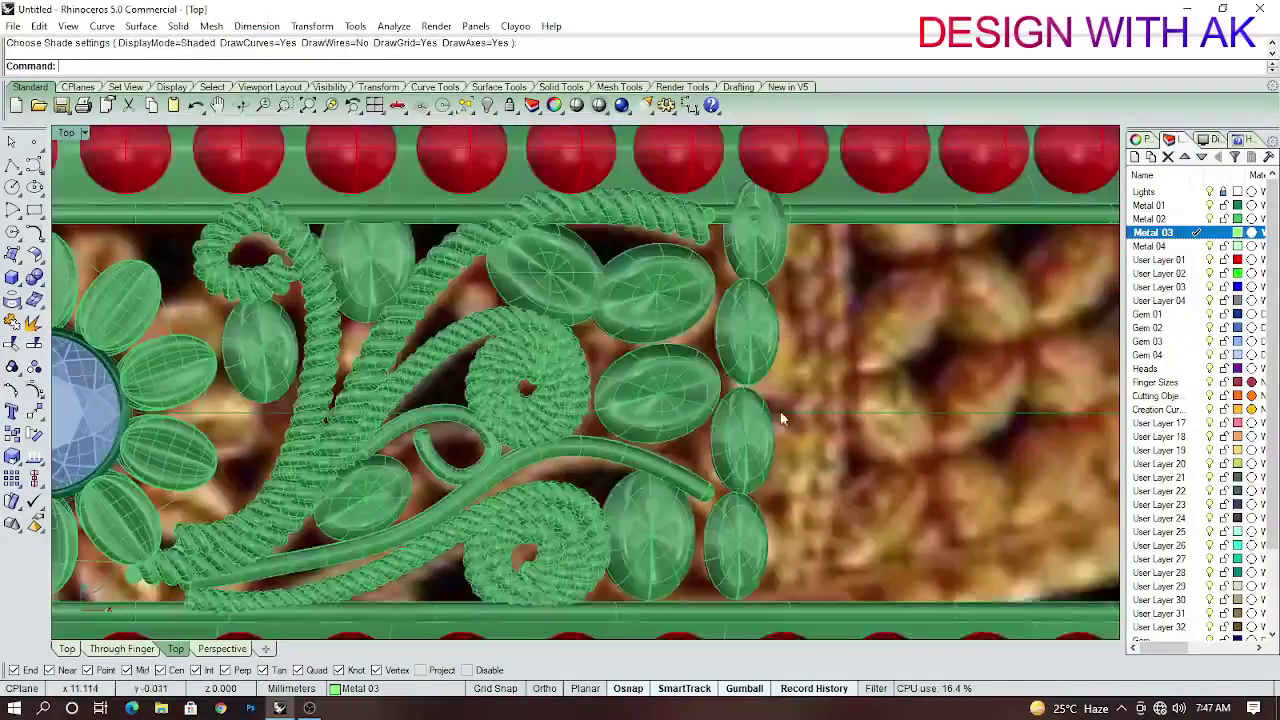
click(744, 474)
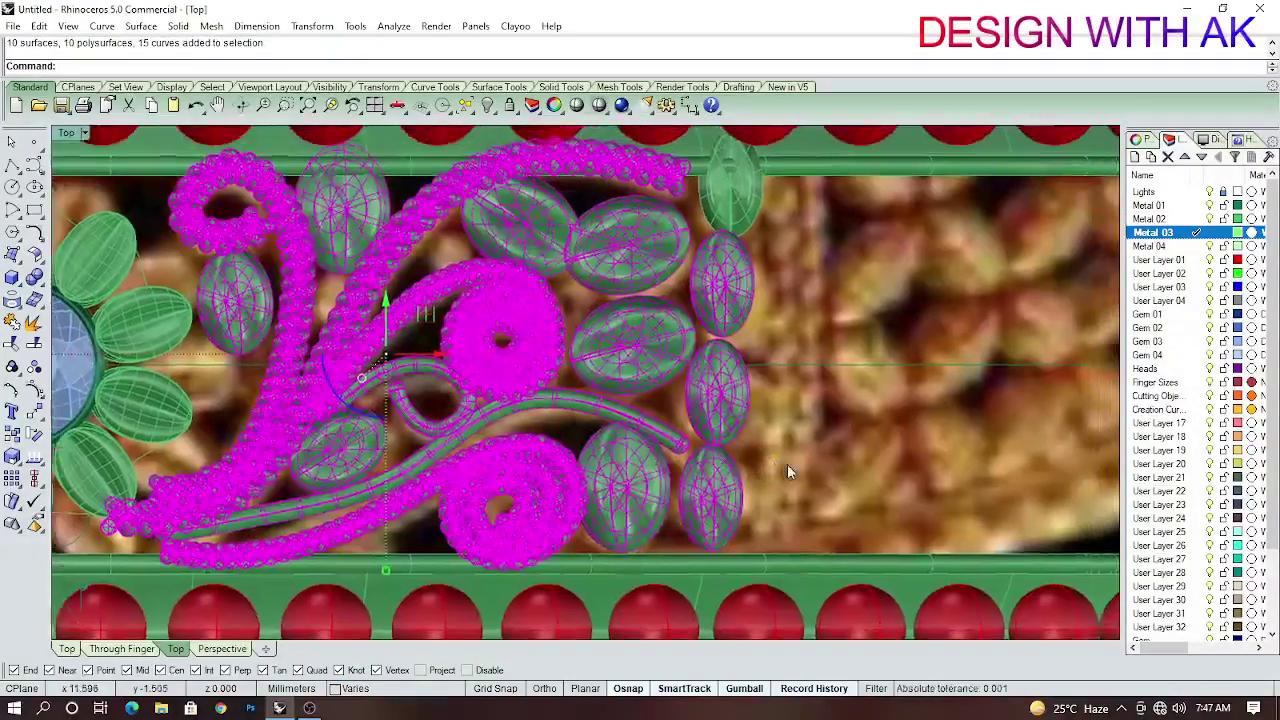
text(Ungroup)
key(Return)
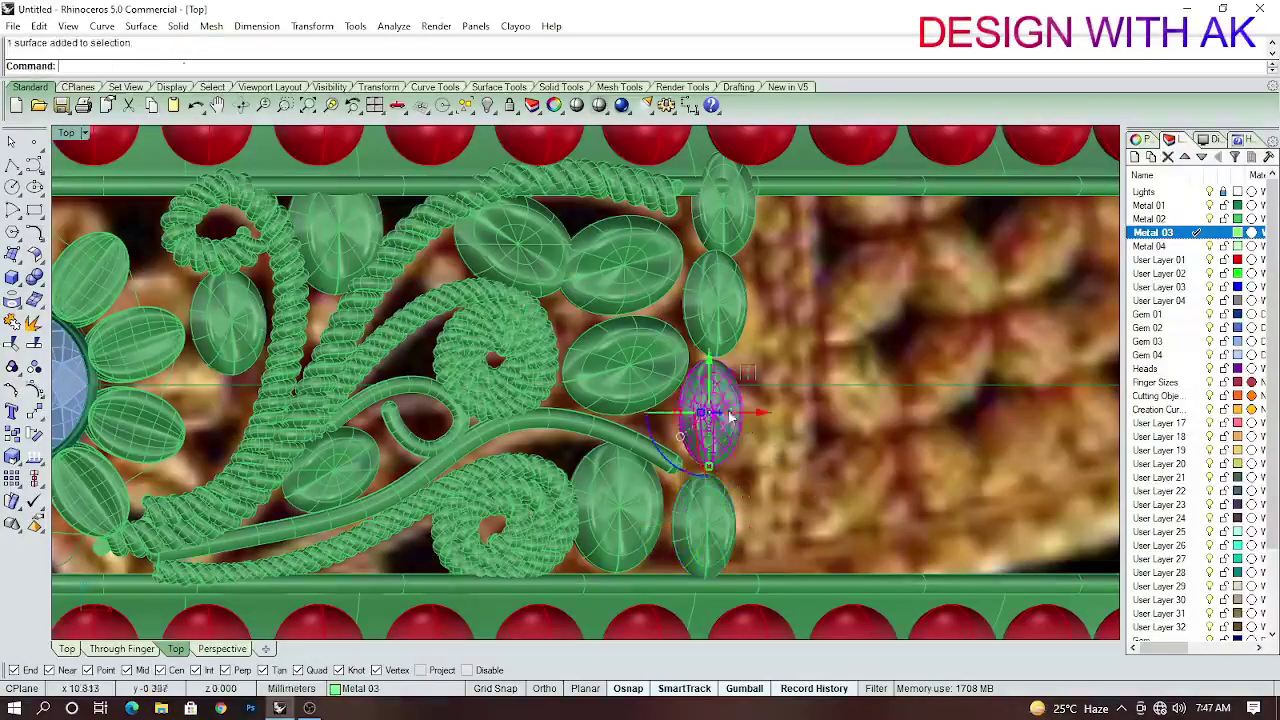
mouse_move(709, 372)
mouse_down()
mouse_move(735, 364)
mouse_move(743, 330)
mouse_up()
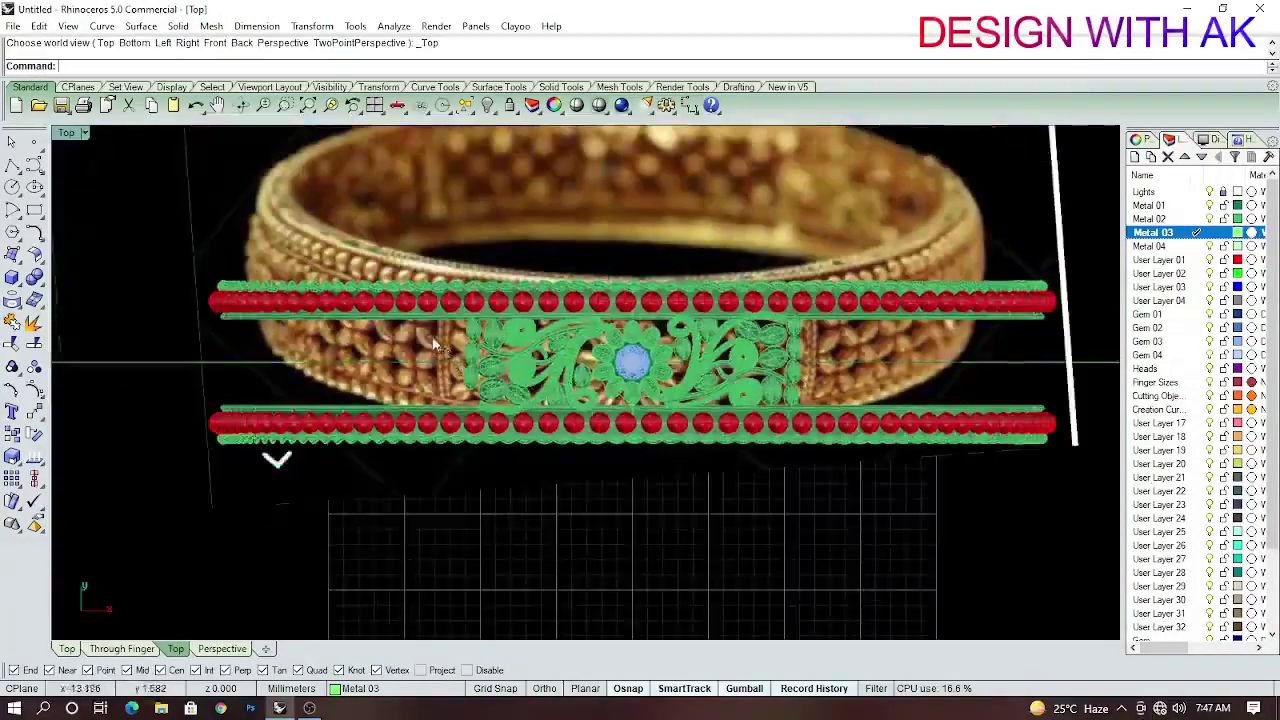
Select the flower, scroll and petal pieces, dropping a stray curve, and group them.
scroll(886, 412, up, 3)
shift+click(813, 392)
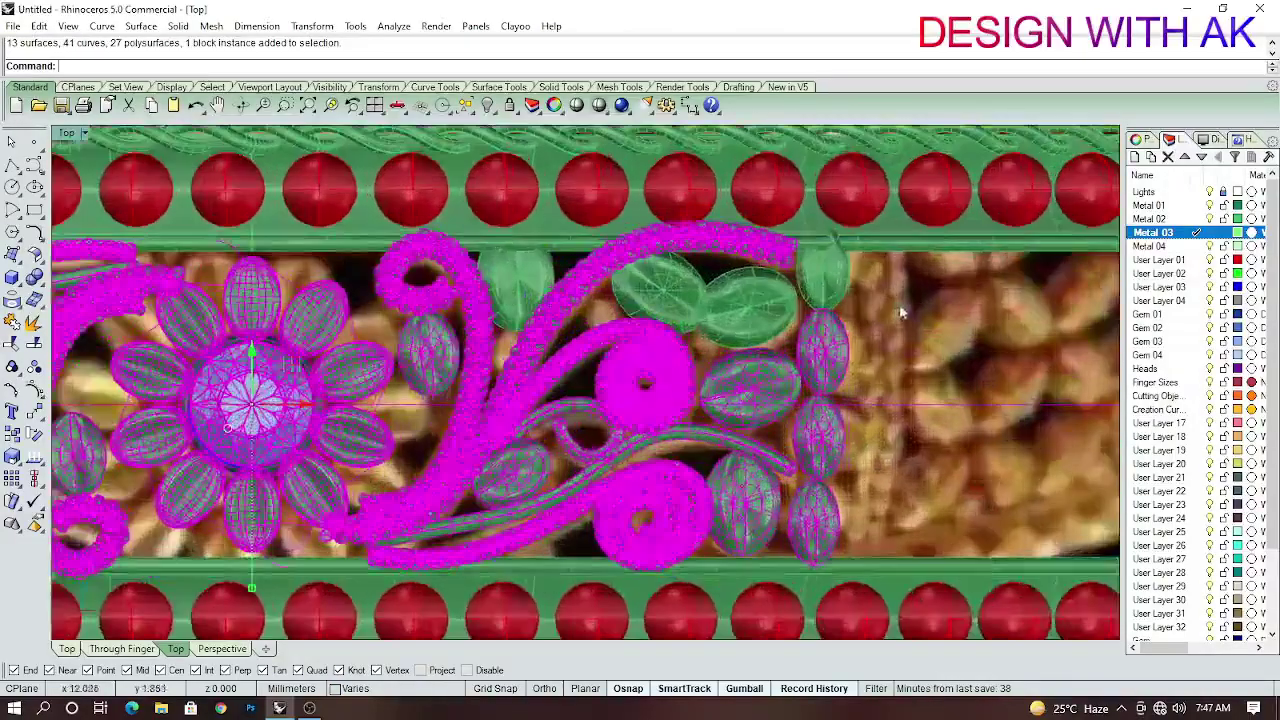
shift+click(694, 294)
scroll(400, 405, down, 2)
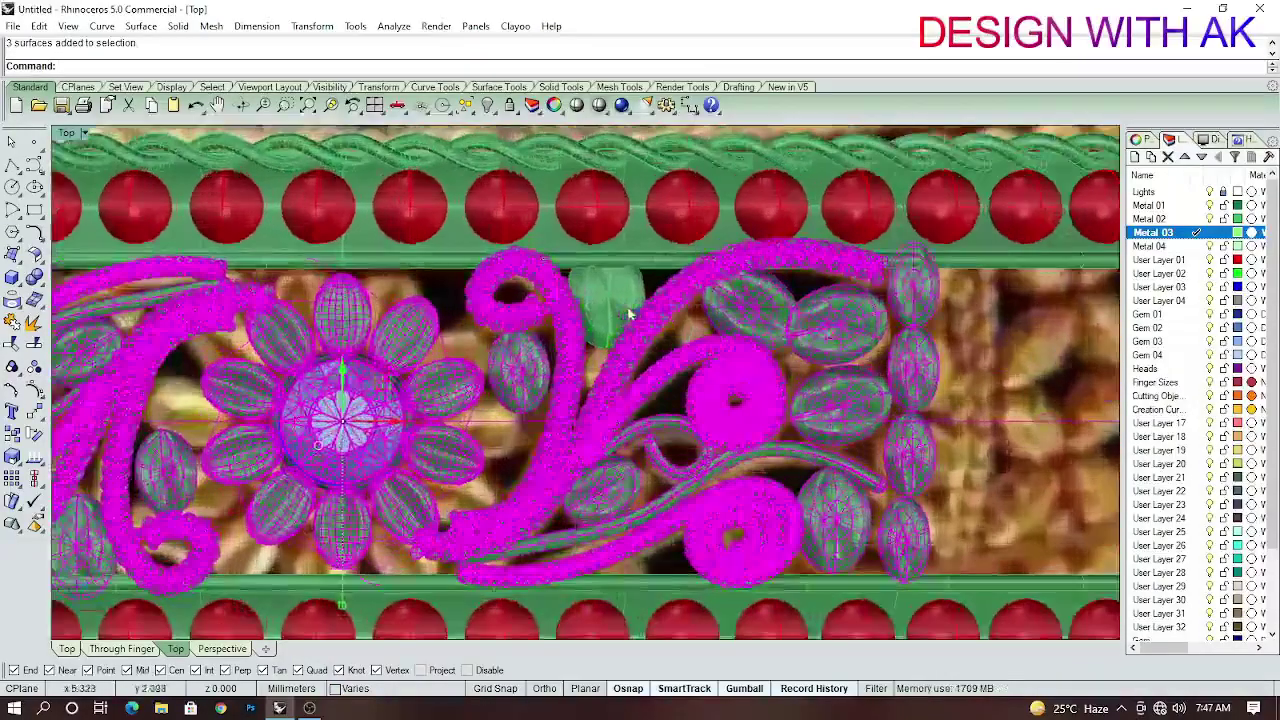
scroll(400, 405, down, 2)
scroll(400, 405, up, 2)
scroll(385, 420, down, 3)
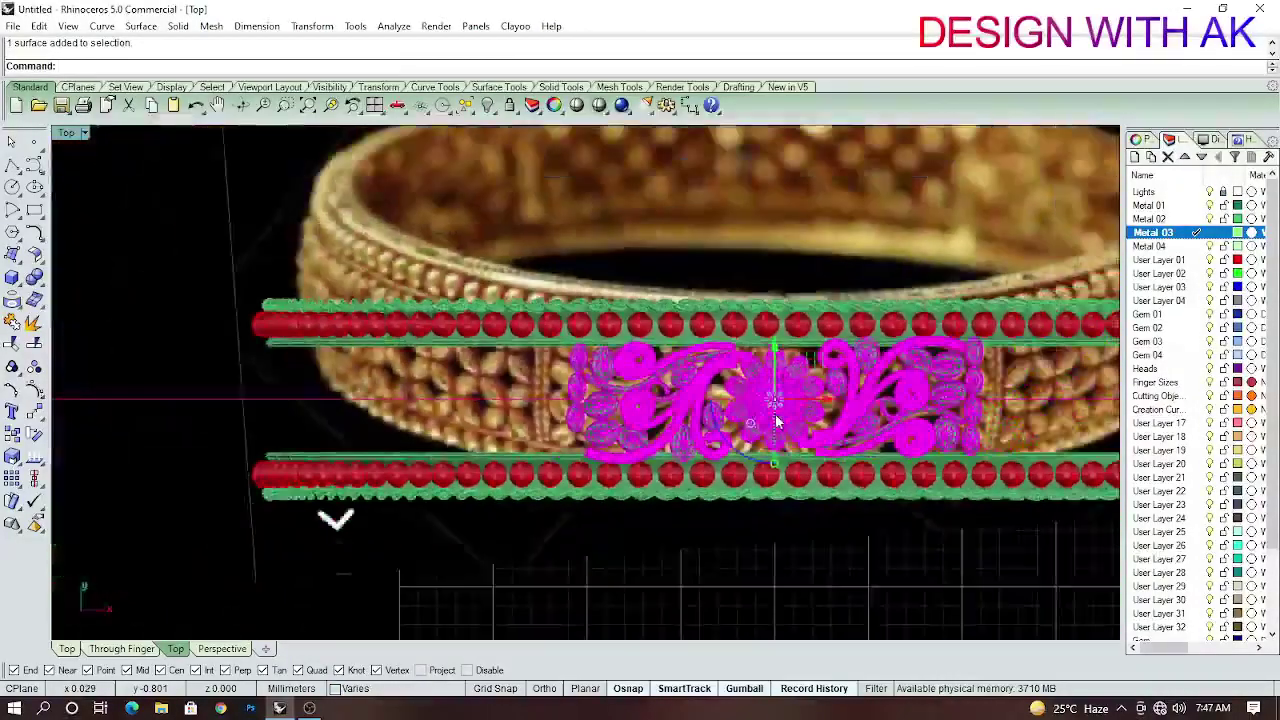
scroll(365, 445, down, 2)
key(ctrl+F2)
scroll(780, 452, up, 1)
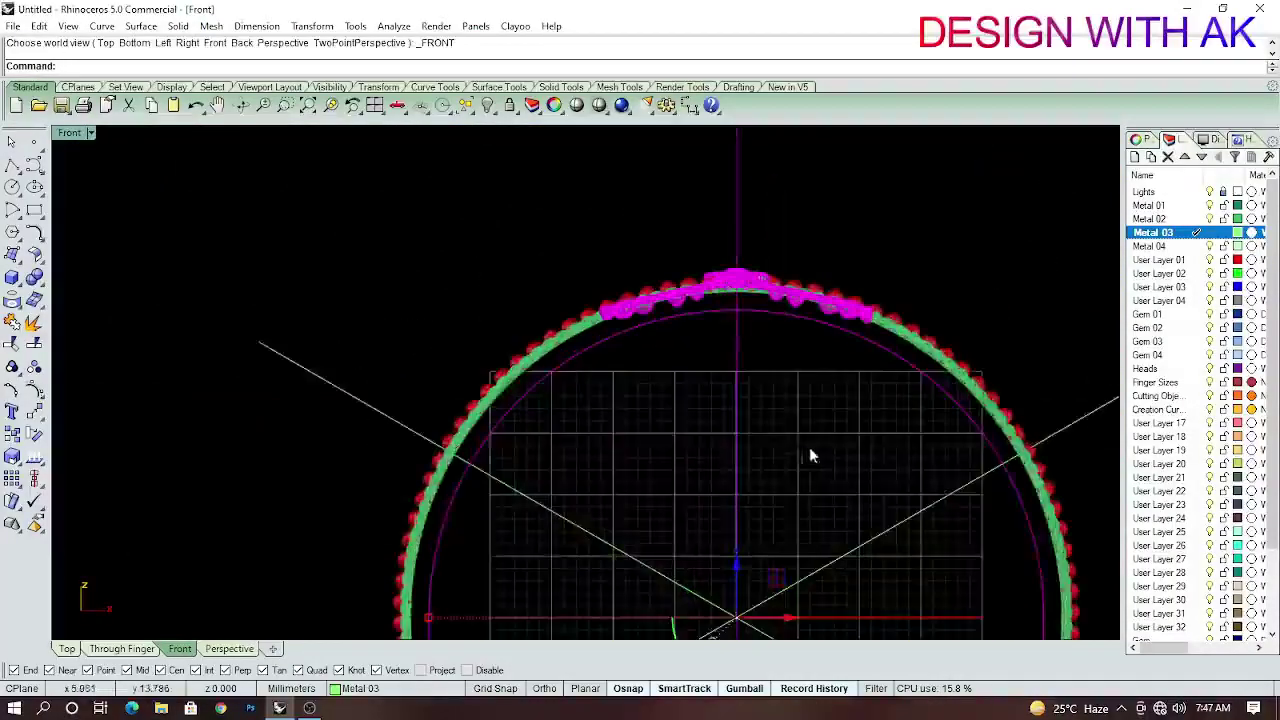
ctrl+click(809, 447)
scroll(635, 368, up, 2)
scroll(658, 393, down, 3)
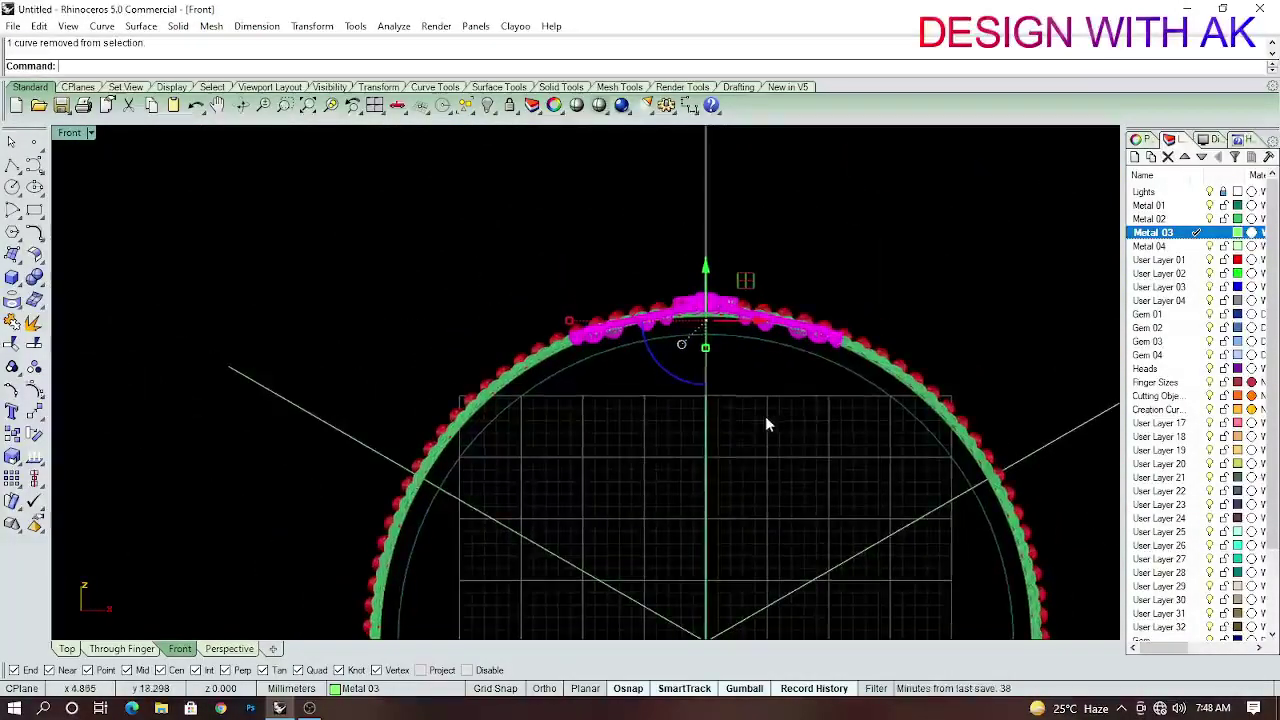
key(ctrl+g)
Check the grouped ornament in the Front, Top and Right views.
scroll(746, 389, up, 3)
right_drag(746, 439, 768, 381)
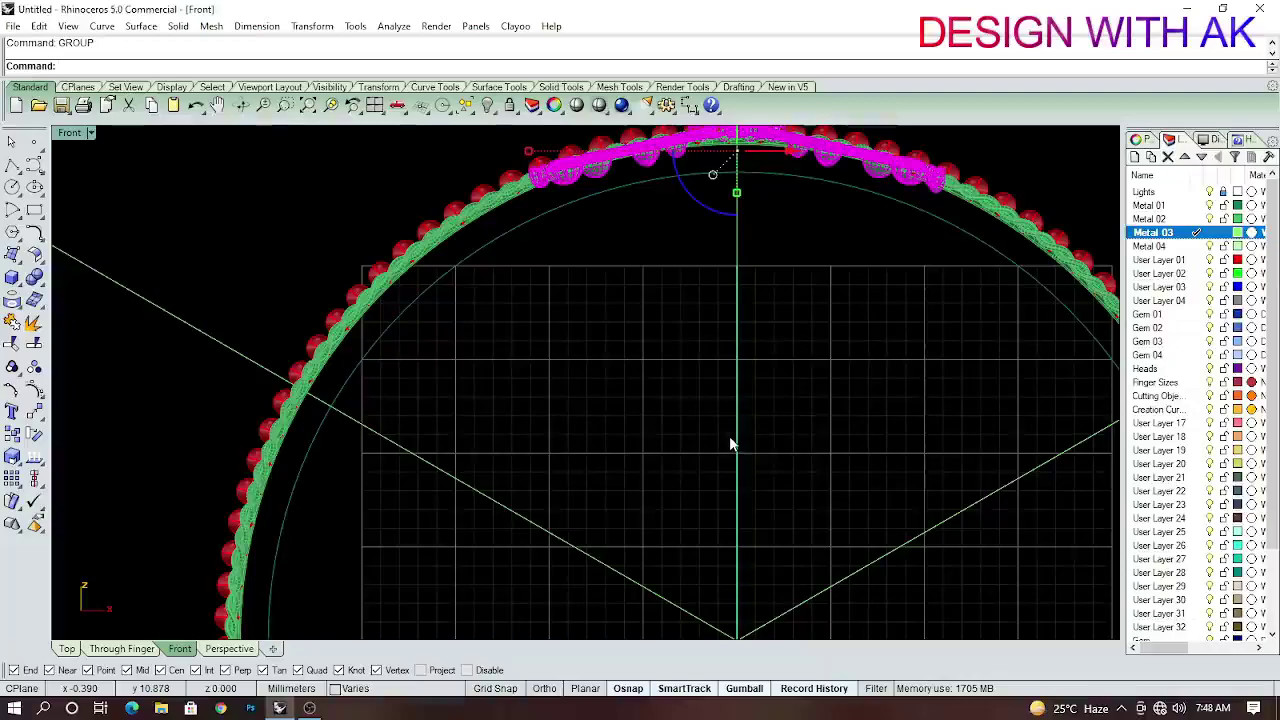
key(ctrl+F1)
scroll(734, 471, up, 2)
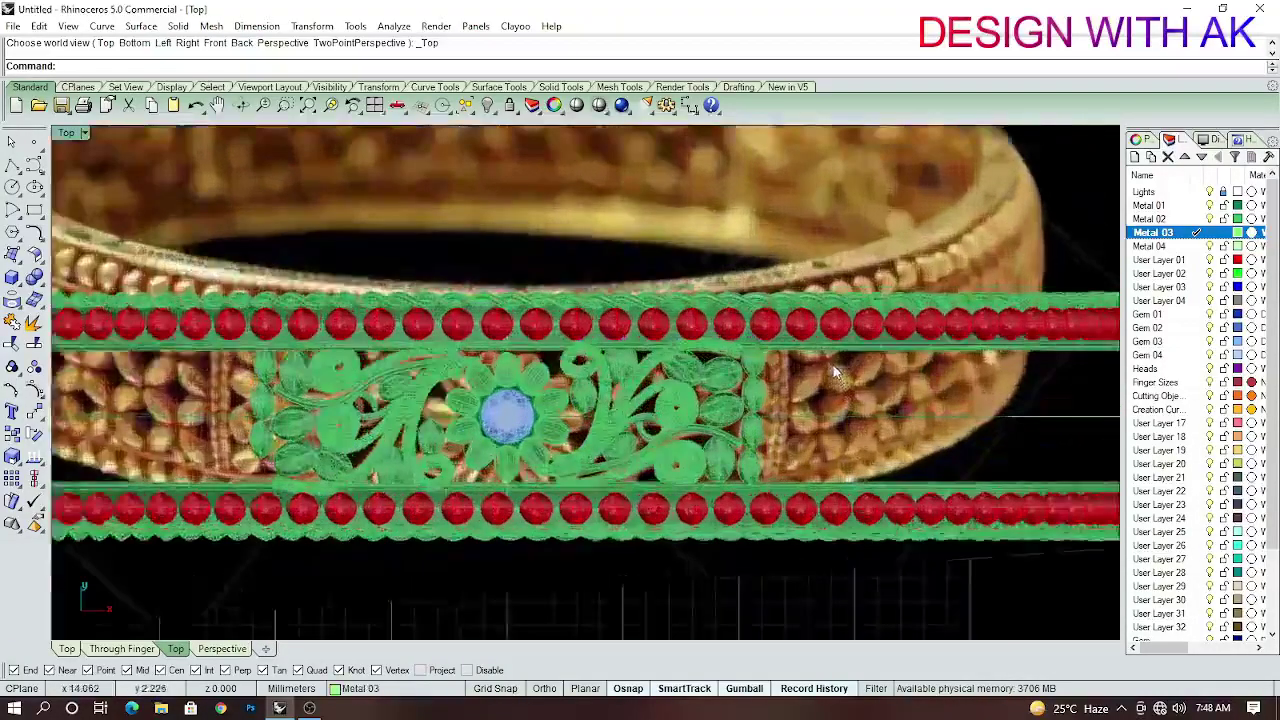
scroll(780, 445, up, 2)
scroll(780, 445, down, 2)
key(ctrl+F3)
scroll(777, 450, up, 3)
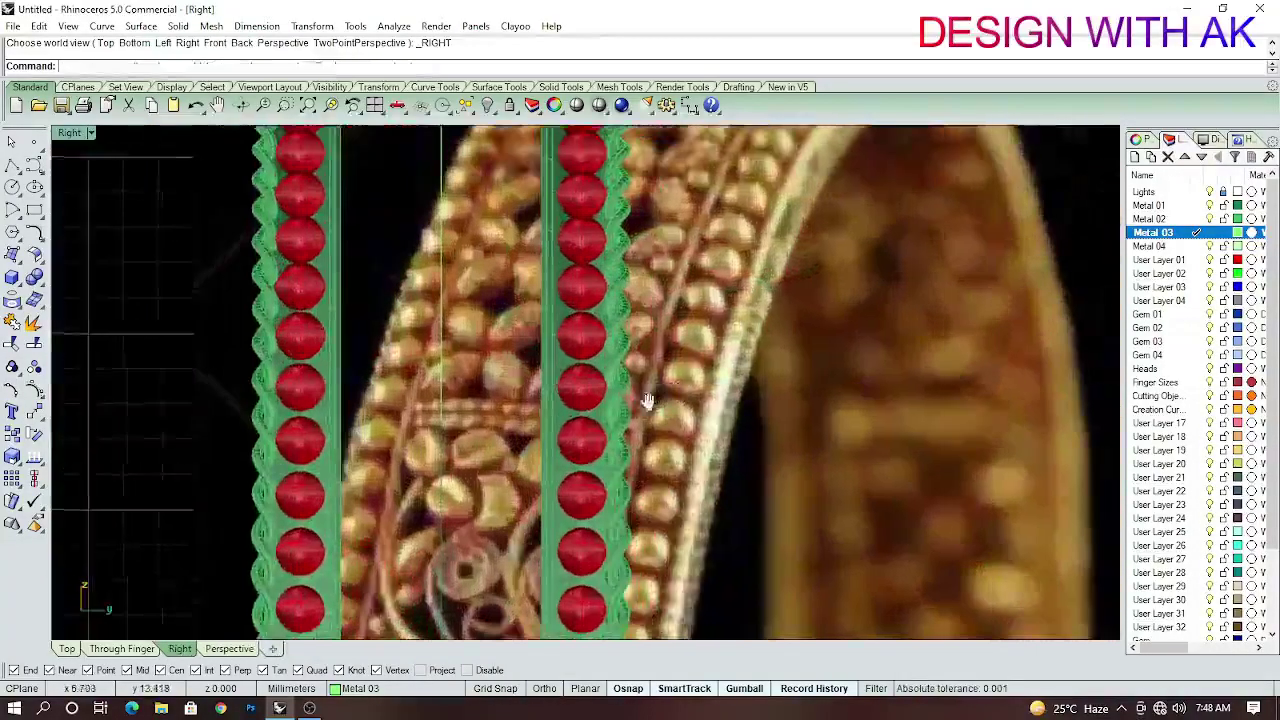
scroll(777, 450, down, 1)
scroll(774, 441, up, 2)
scroll(768, 416, down, 2)
scroll(718, 421, up, 2)
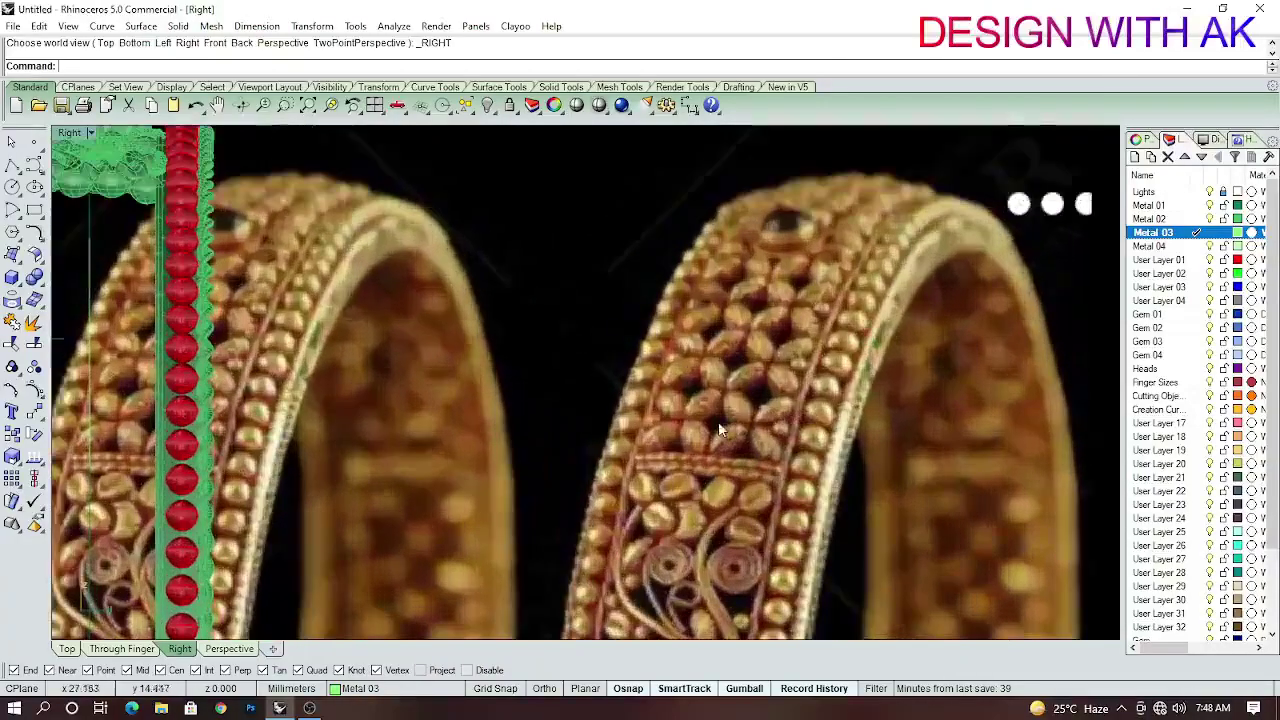
scroll(756, 317, down, 2)
key(ctrl+F1)
scroll(714, 423, up, 1)
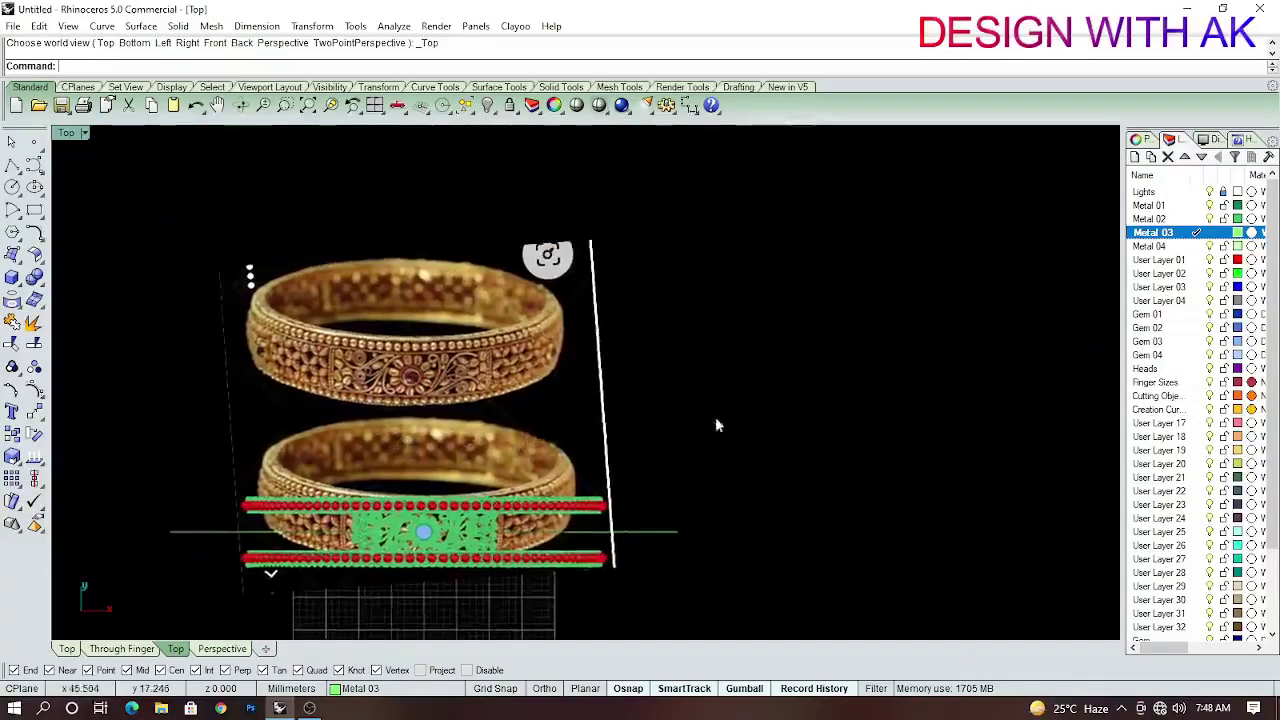
scroll(499, 397, up, 2)
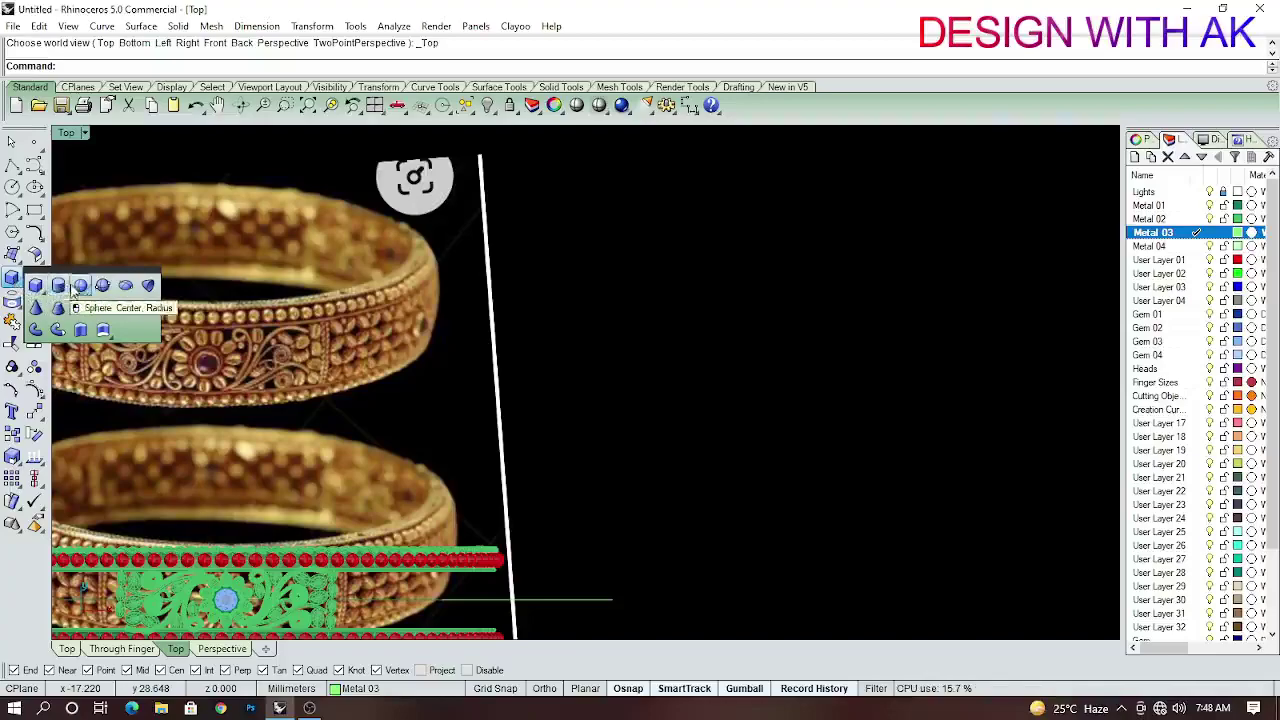
Create a sphere beside the bangle and stretch it into an upright ellipsoid.
scroll(608, 391, up, 2)
click(670, 381)
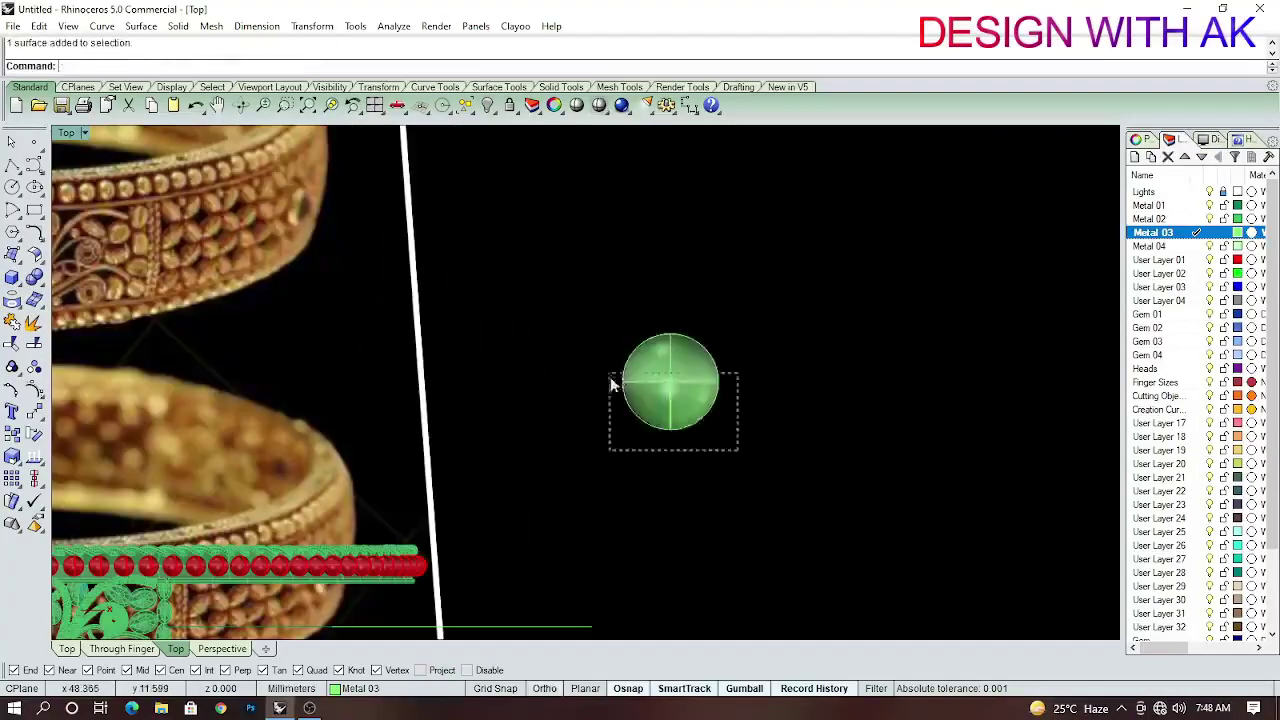
right_drag(662, 446, 809, 277)
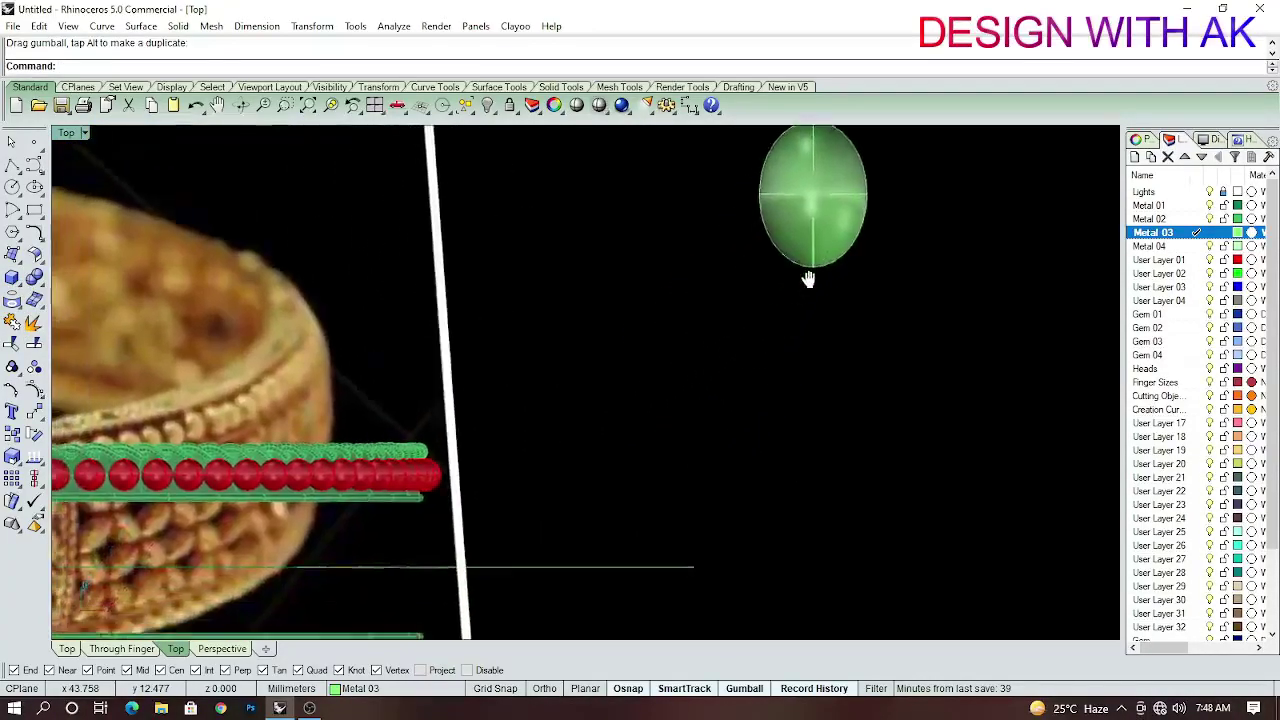
scroll(790, 340, up, 3)
right_drag(757, 423, 750, 433)
scroll(703, 446, down, 1)
Draw a horizontal line across the upper part of the ellipsoid.
text(line)
key(Return)
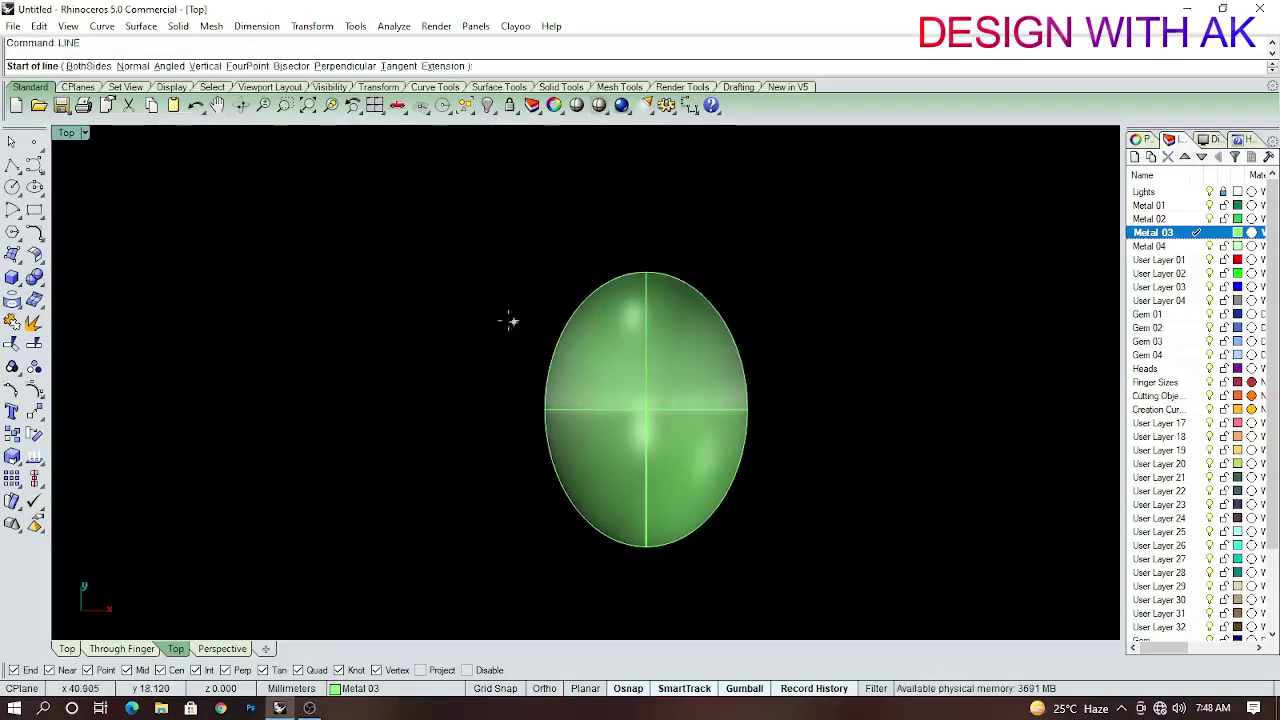
click(509, 320)
shift+click(909, 375)
right_drag(811, 359, 782, 404)
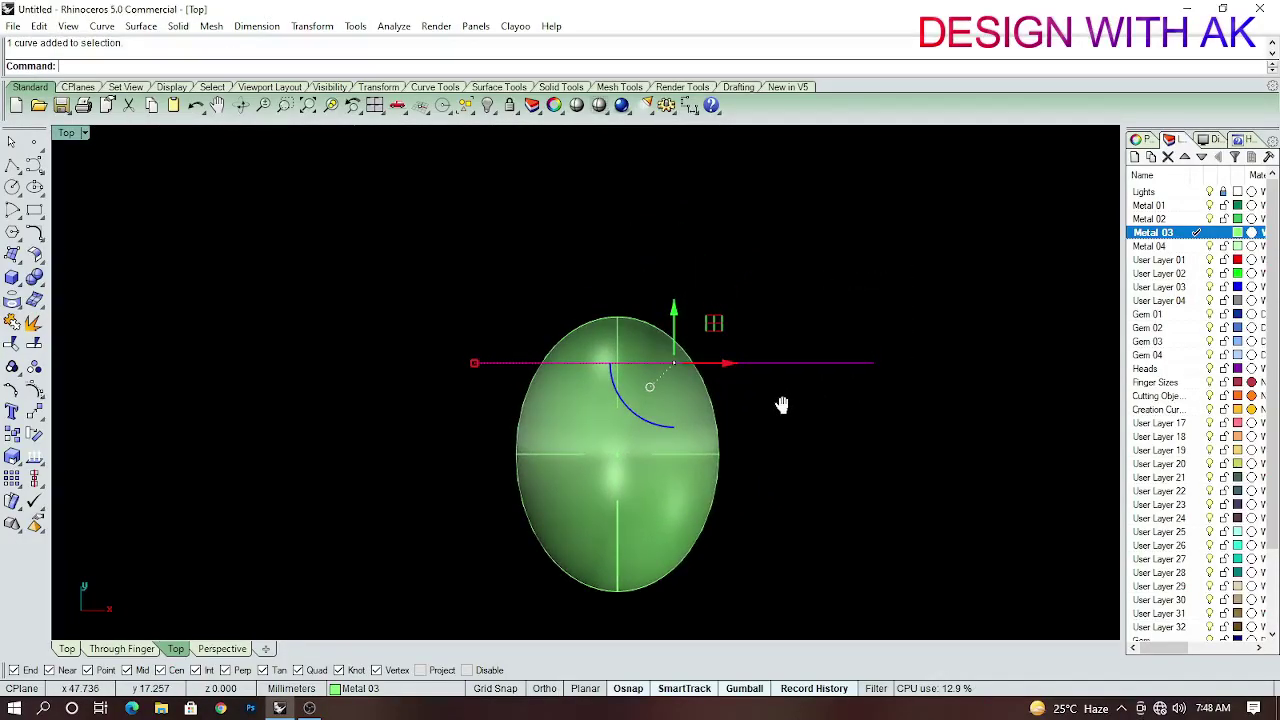
Reposition the line on the ellipsoid and orbit to check it in 3D.
mouse_move(673, 444)
ctrl+shift+right_down()
mouse_move(757, 249)
mouse_move(774, 391)
ctrl+shift+right_up()
click(720, 358)
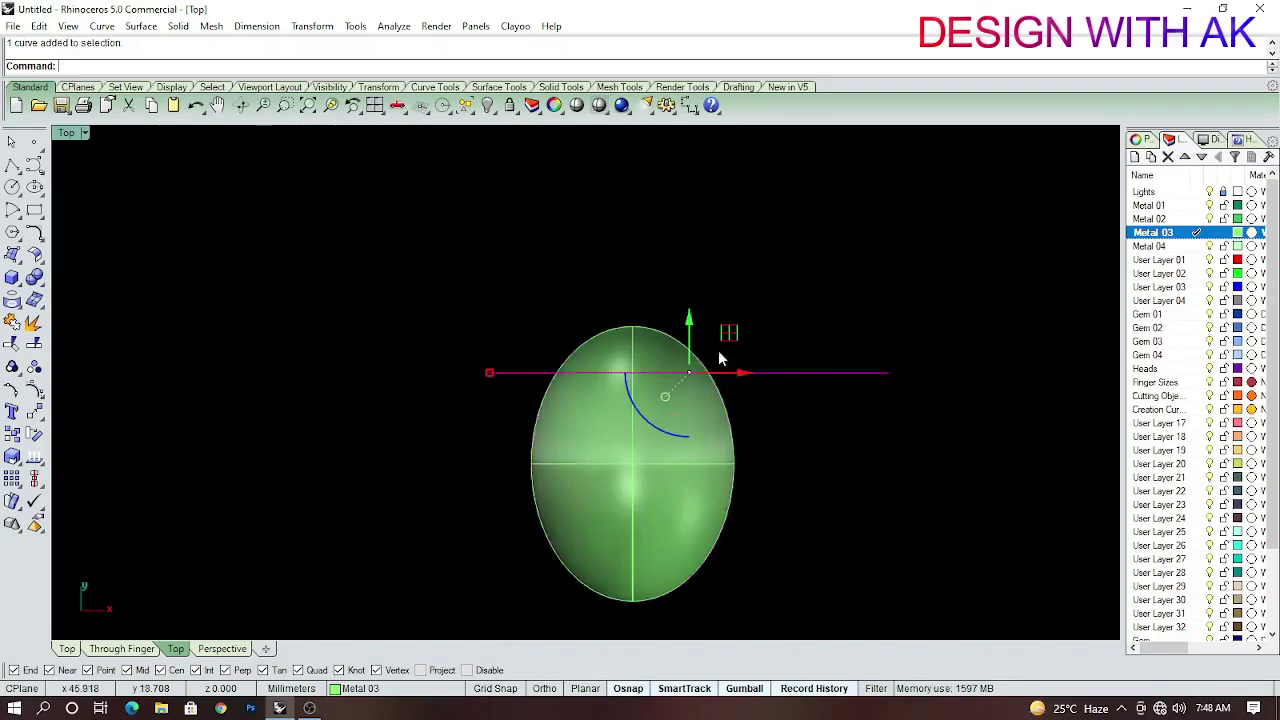
drag(697, 333, 855, 430)
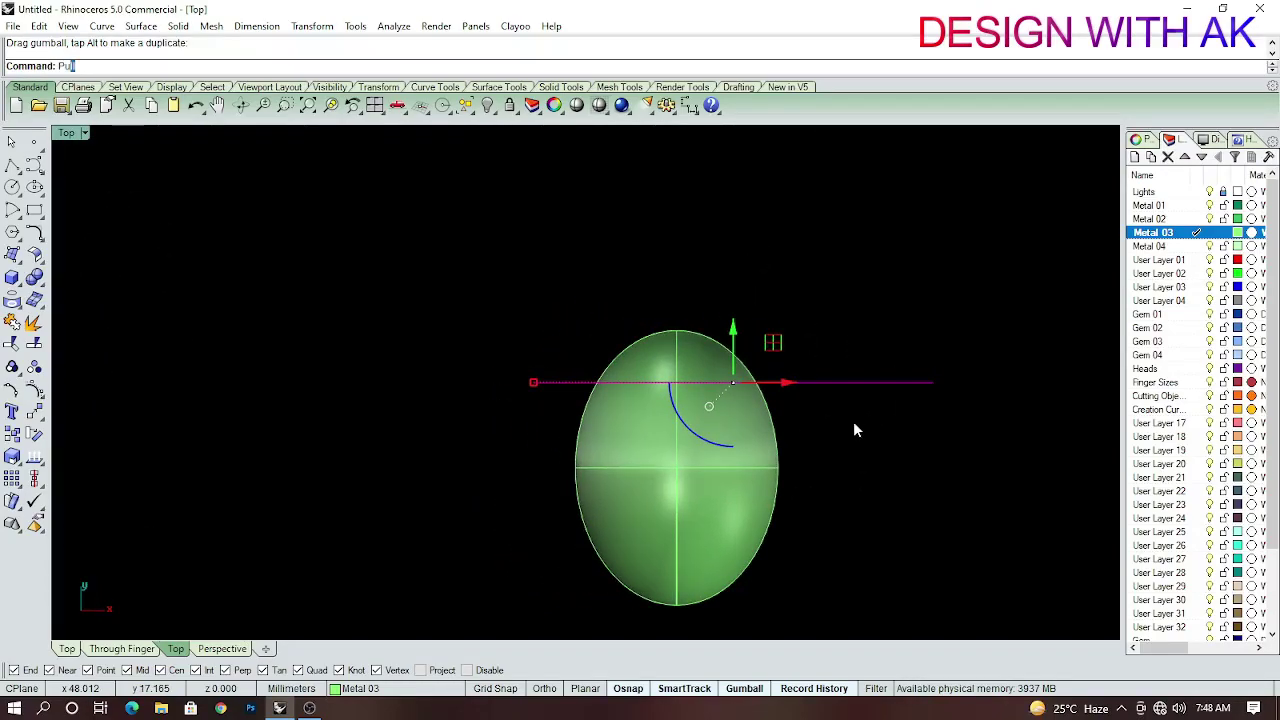
key(Escape)
ctrl+shift+right_drag(825, 487, 723, 352)
click(614, 514)
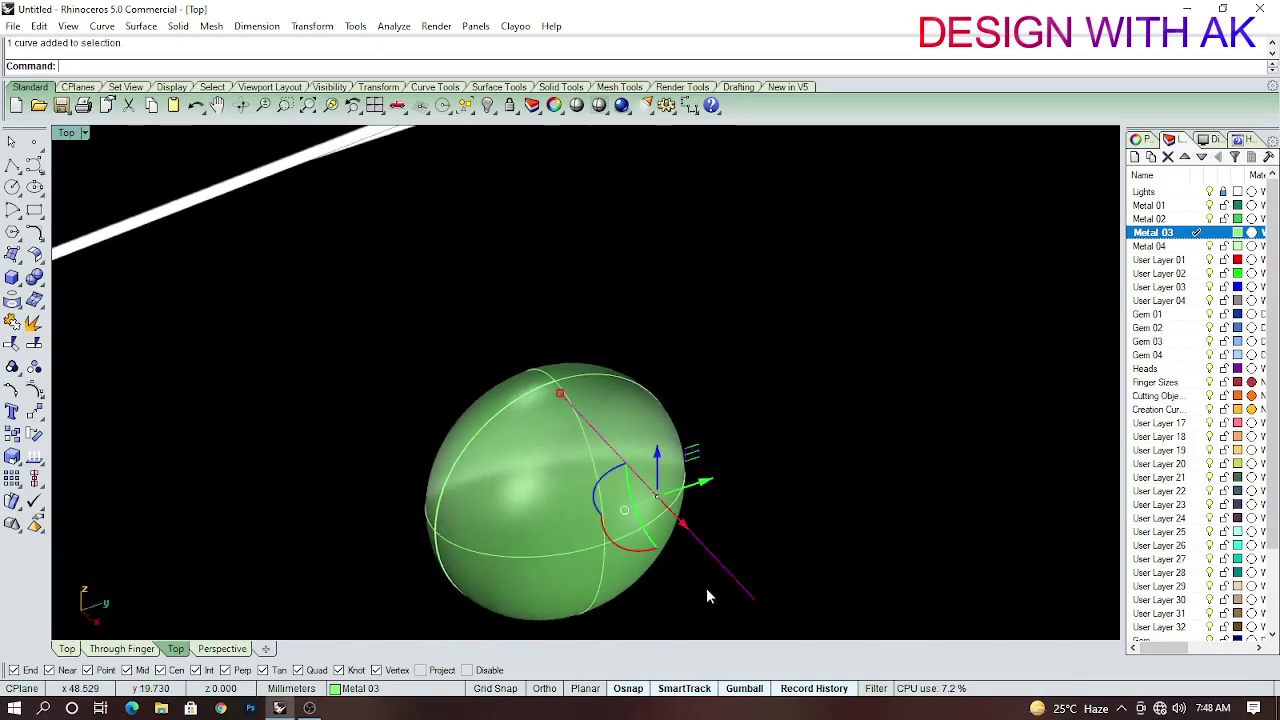
mouse_move(614, 514)
ctrl+shift+right_down()
mouse_move(728, 449)
mouse_move(684, 453)
mouse_move(594, 555)
ctrl+shift+right_up()
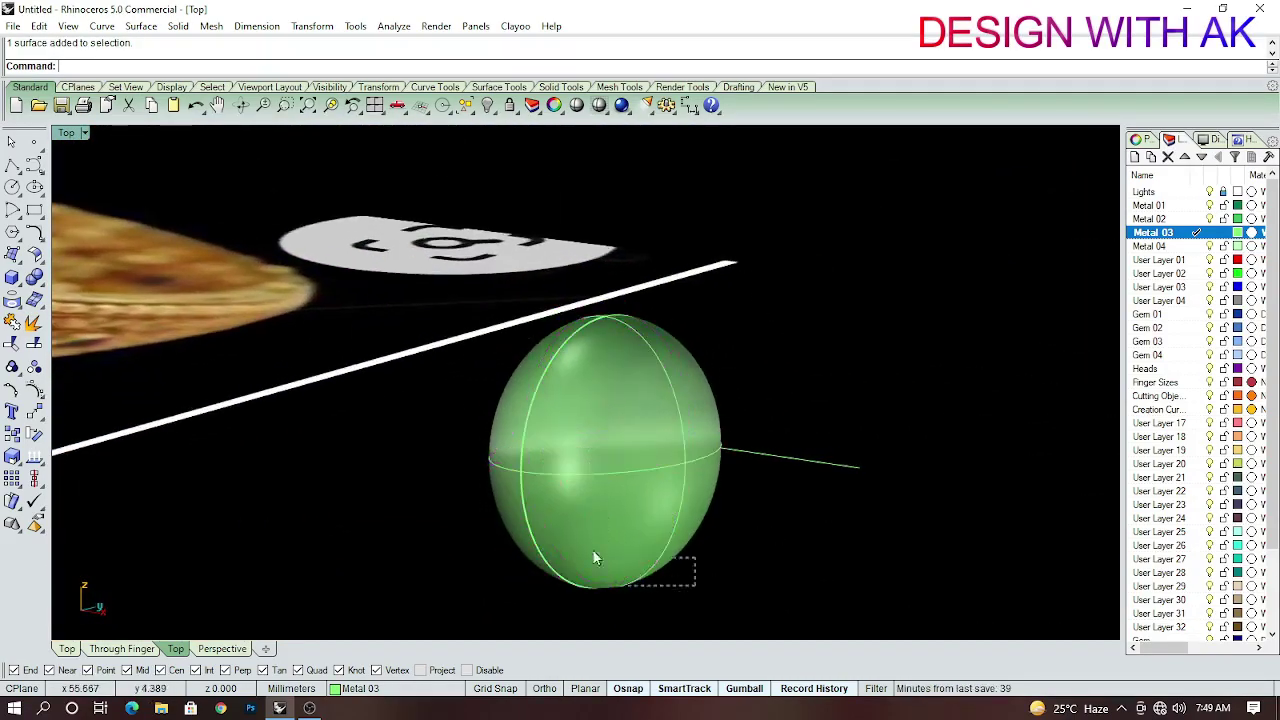
Project the horizontal line onto the ellipsoid surface.
key(ctrl+j)
click(665, 529)
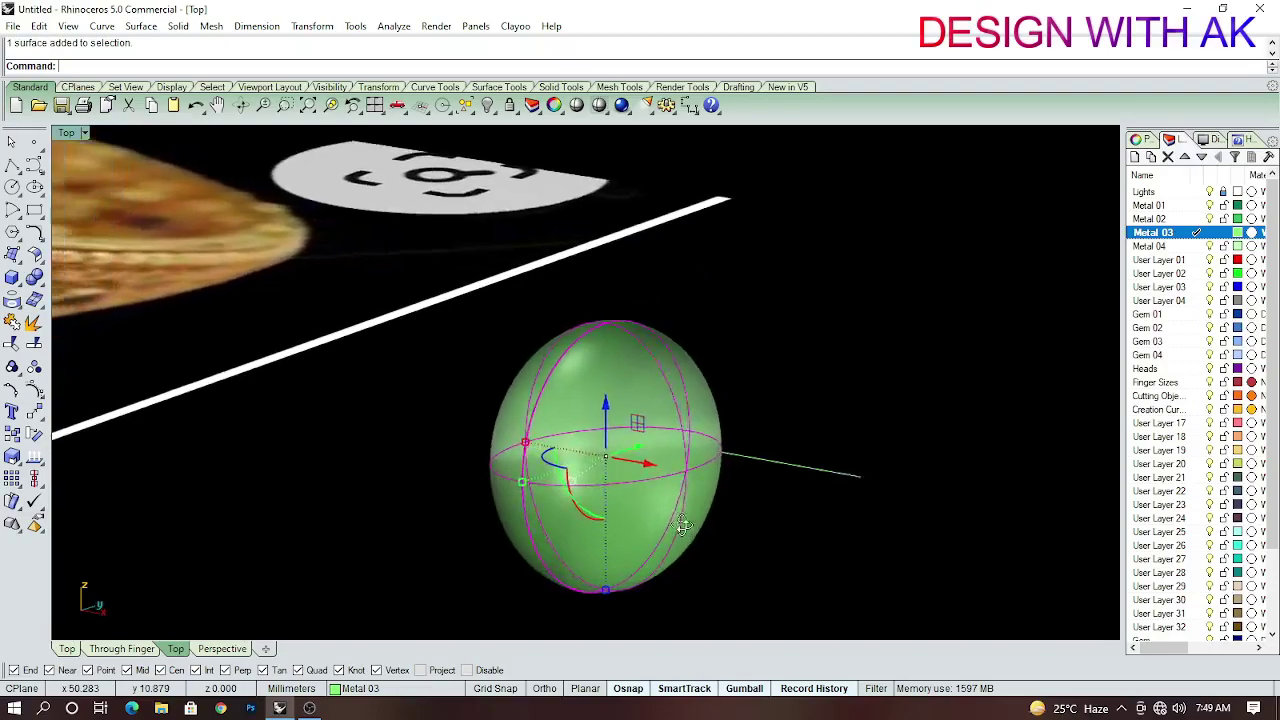
click(795, 557)
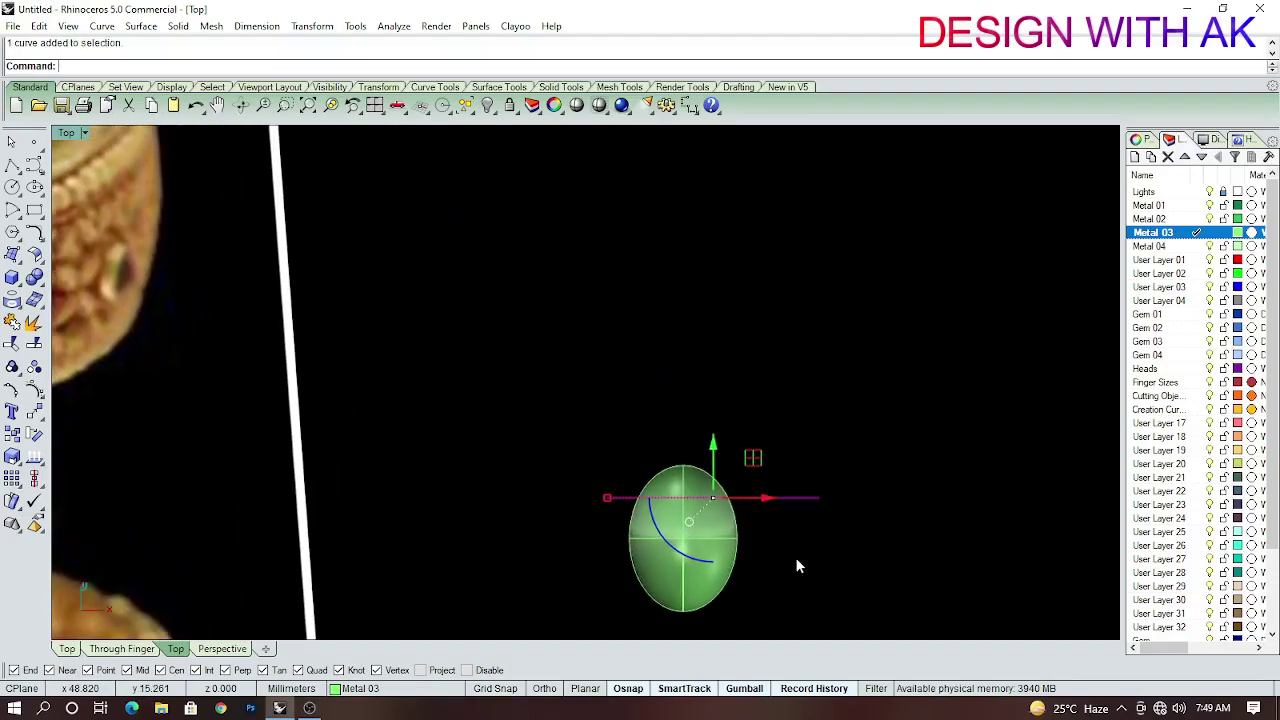
text(Project)
click(755, 480)
key(Return)
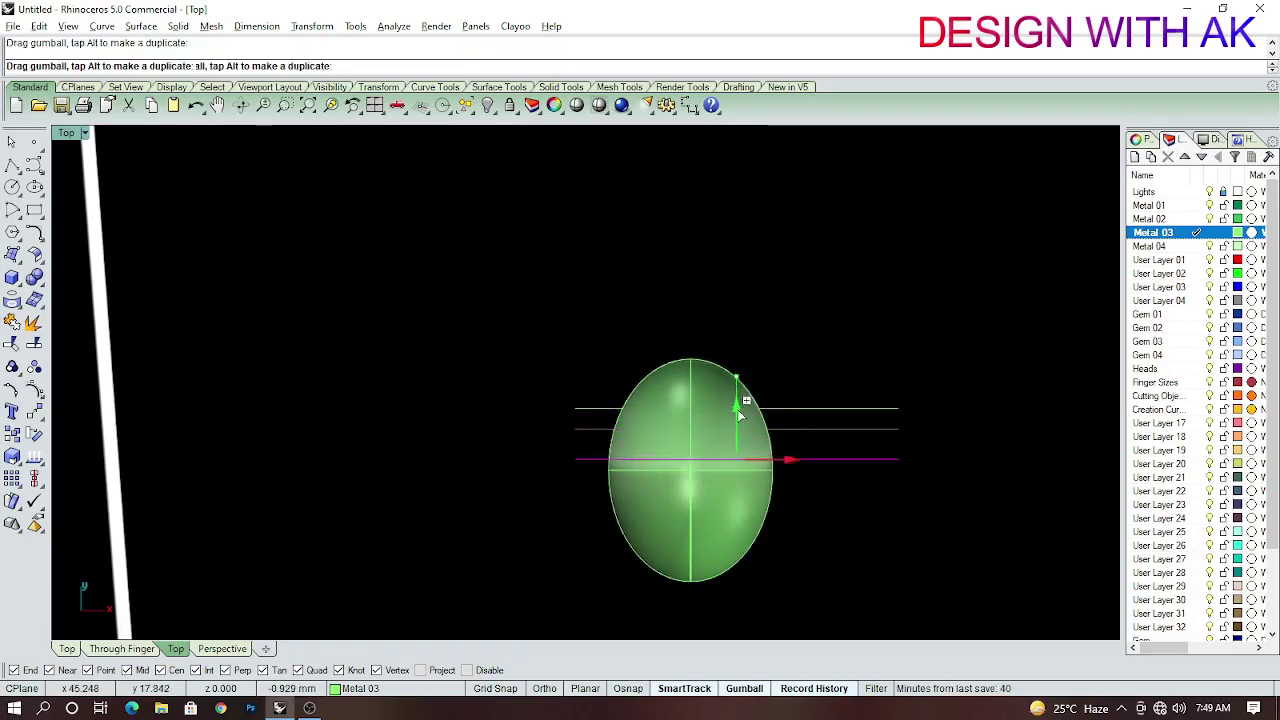
Copy the line at even intervals from top to bottom of the ellipsoid.
drag(743, 435, 738, 390)
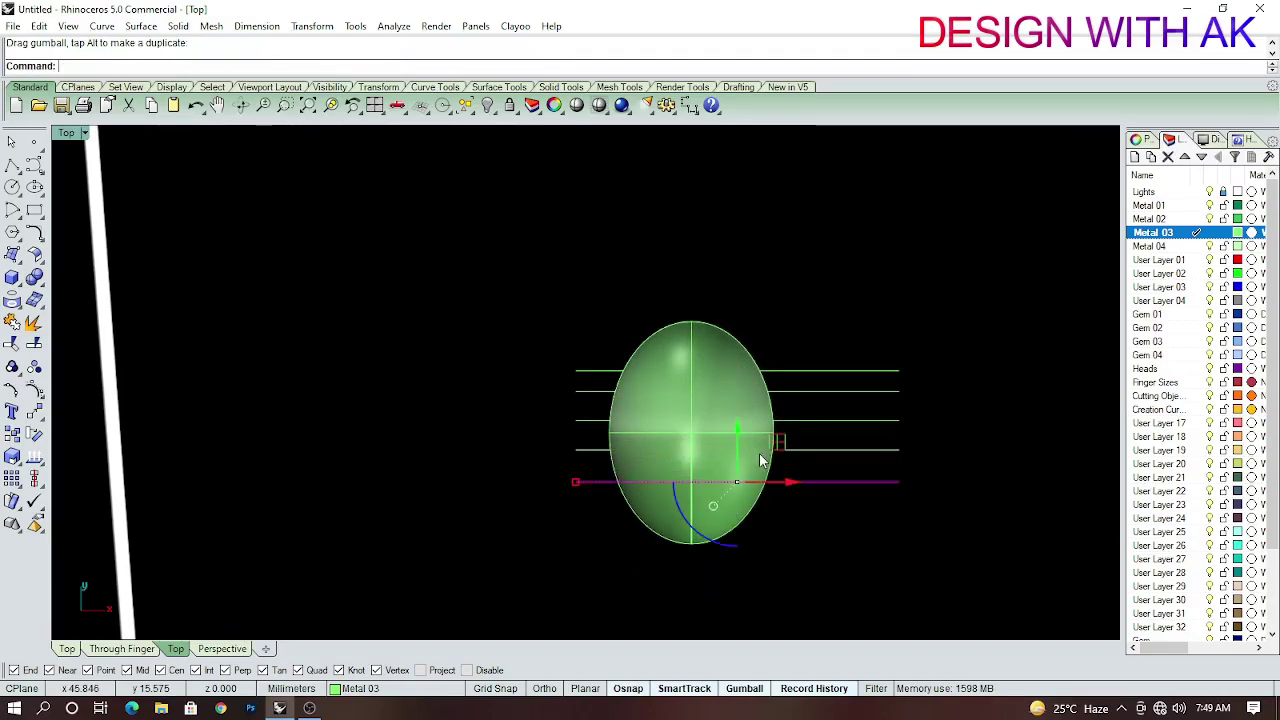
drag(738, 444, 737, 405)
right_drag(858, 376, 921, 469)
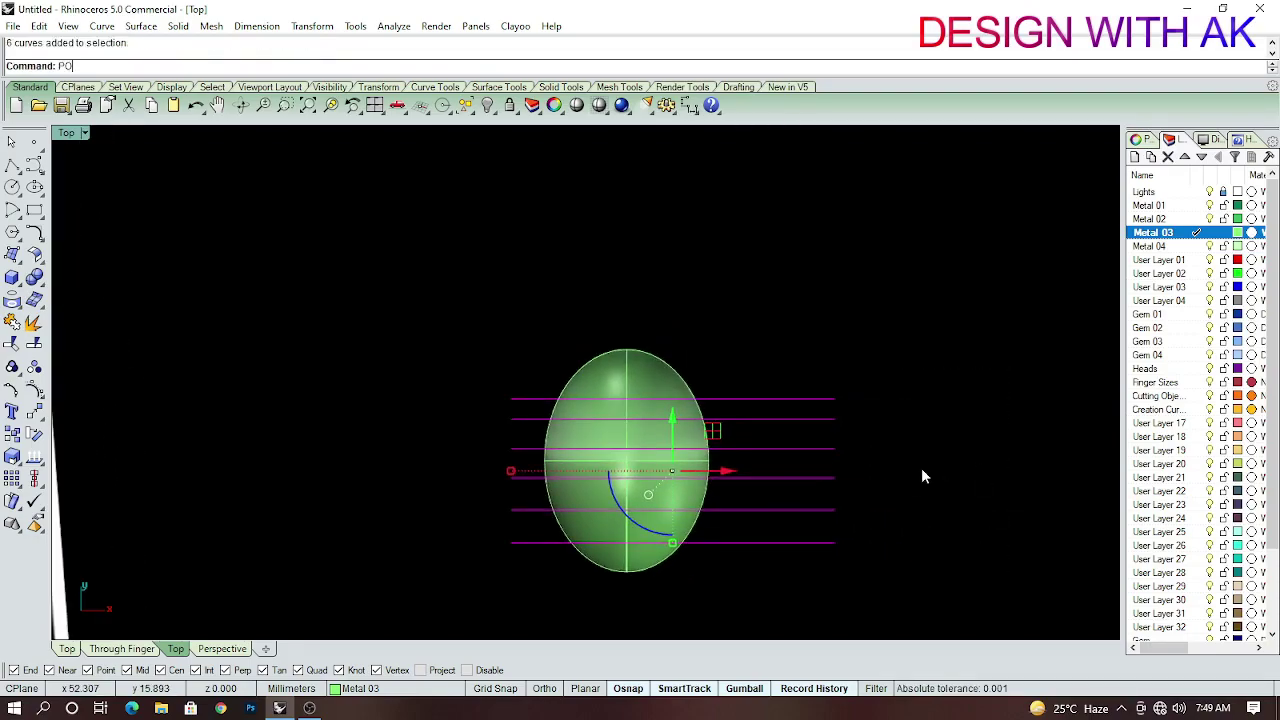
Project the copied lines onto the ellipsoid.
text(Project)
key(Return)
click(665, 376)
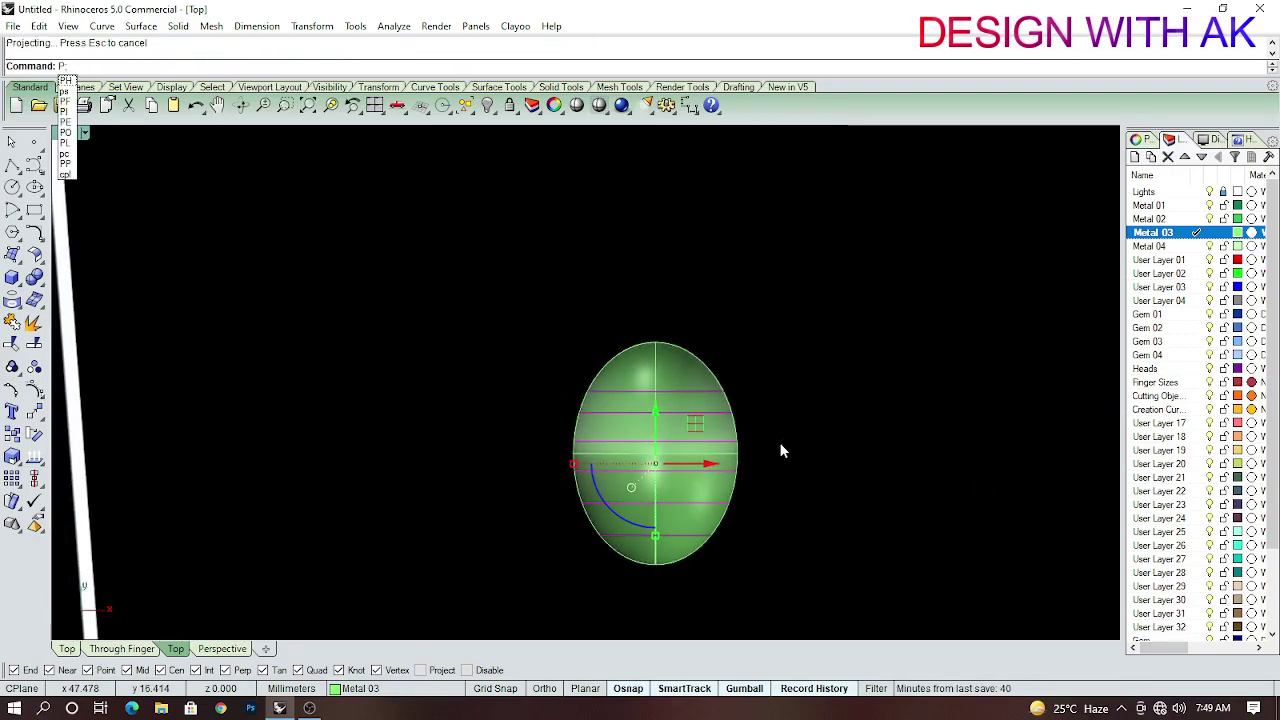
Sweep pipes of radius 0.30 along the projected lines.
text(ipe)
key(Return)
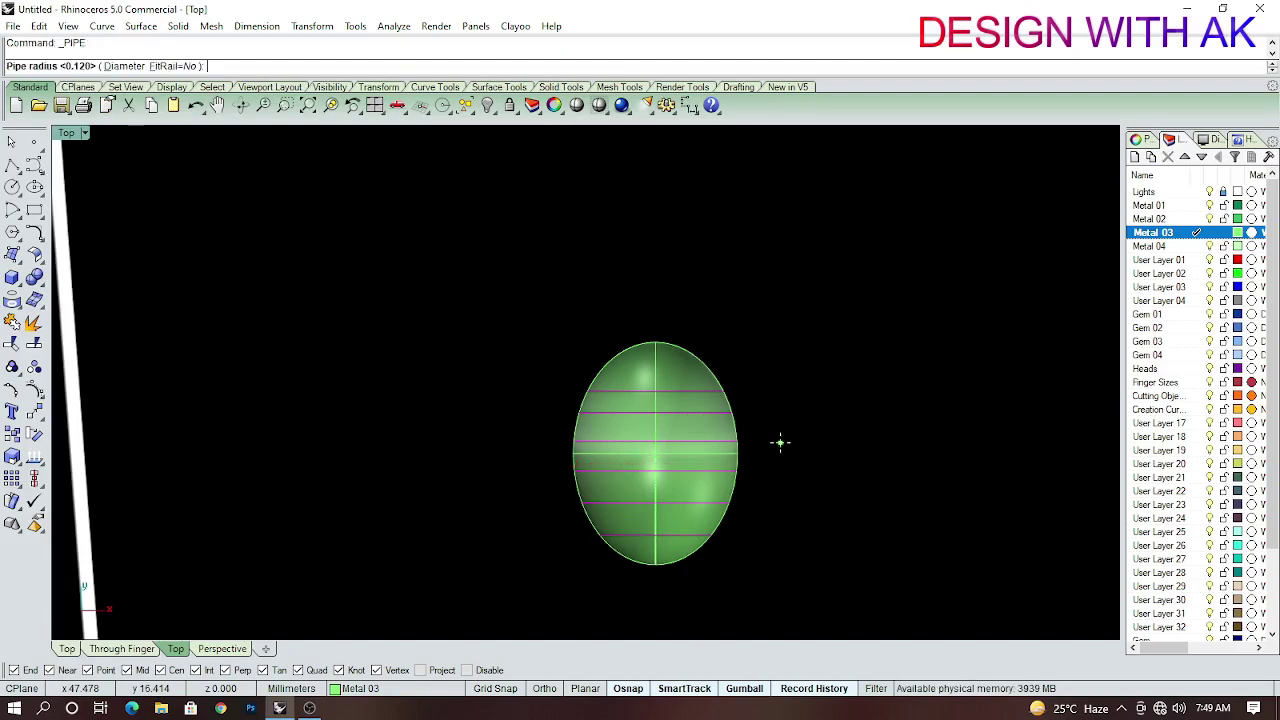
key(ctrl+z)
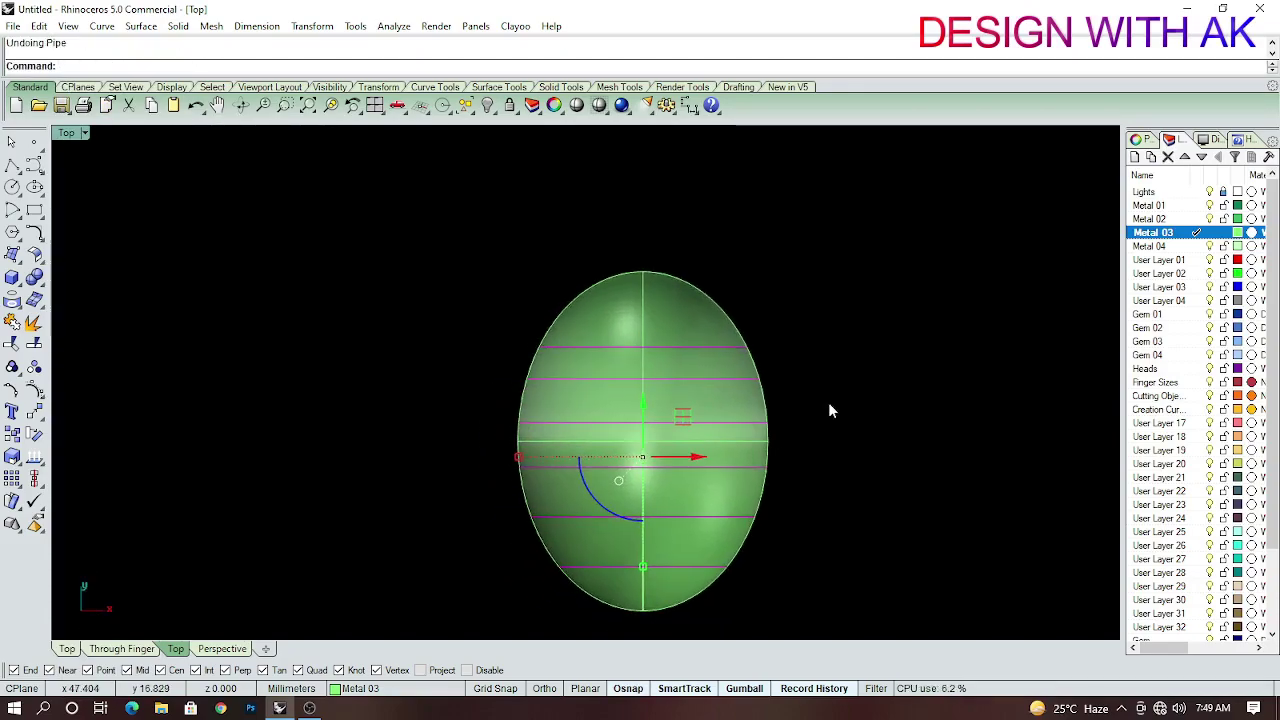
text(.2)
key(Return)
key(ctrl+z)
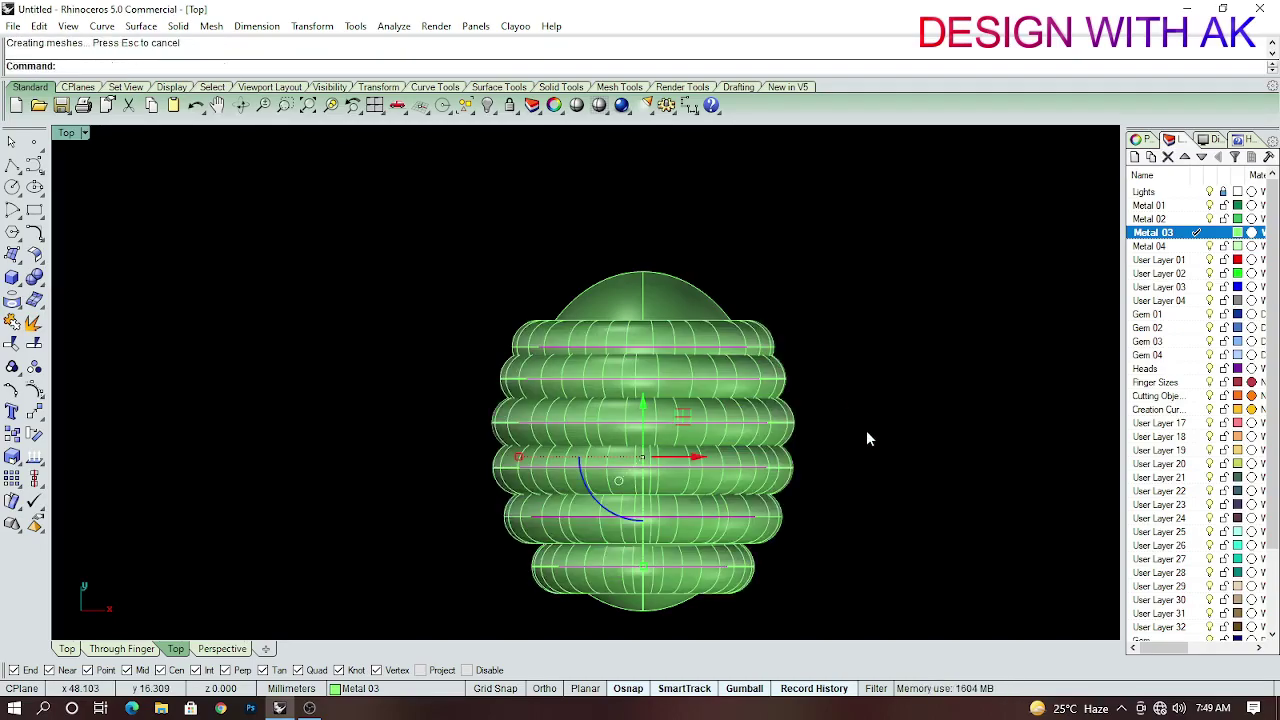
key(ctrl+z)
text(Pi)
key(Return)
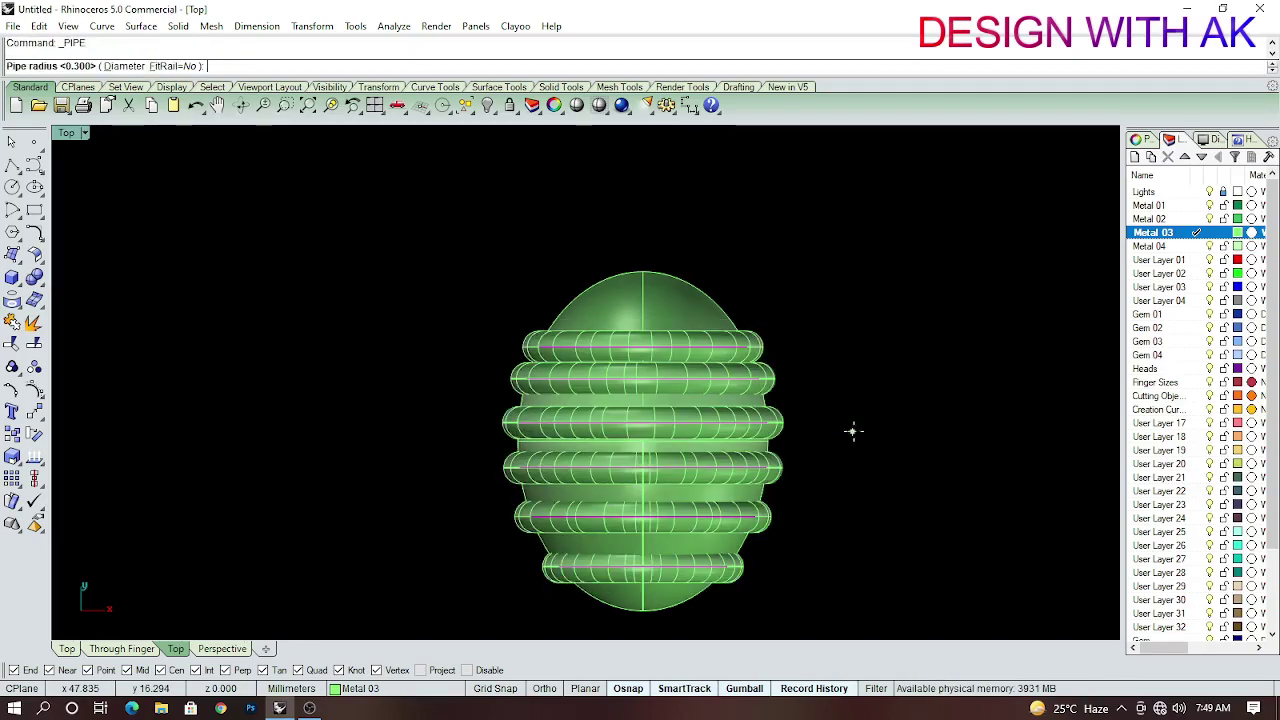
Delete the duplicate ring surface from the overlapping candidates.
scroll(691, 481, up, 3)
click(712, 497)
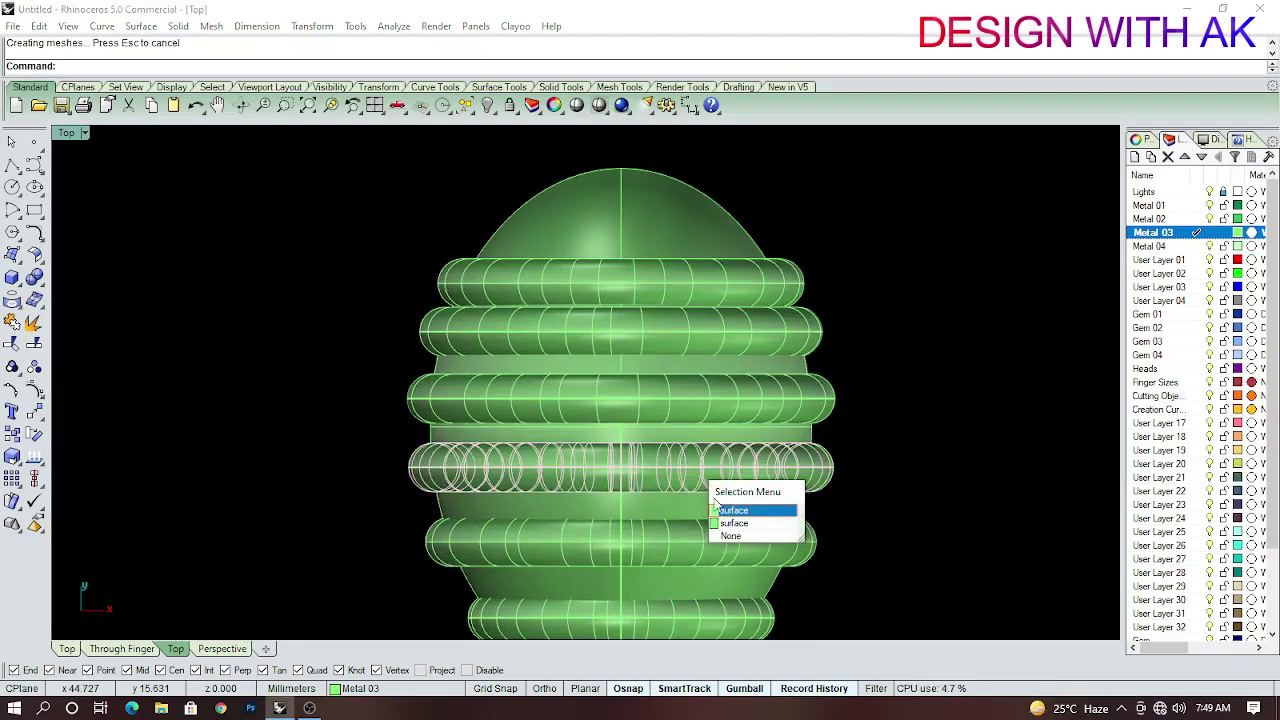
click(720, 498)
click(774, 321)
click(792, 332)
key(Delete)
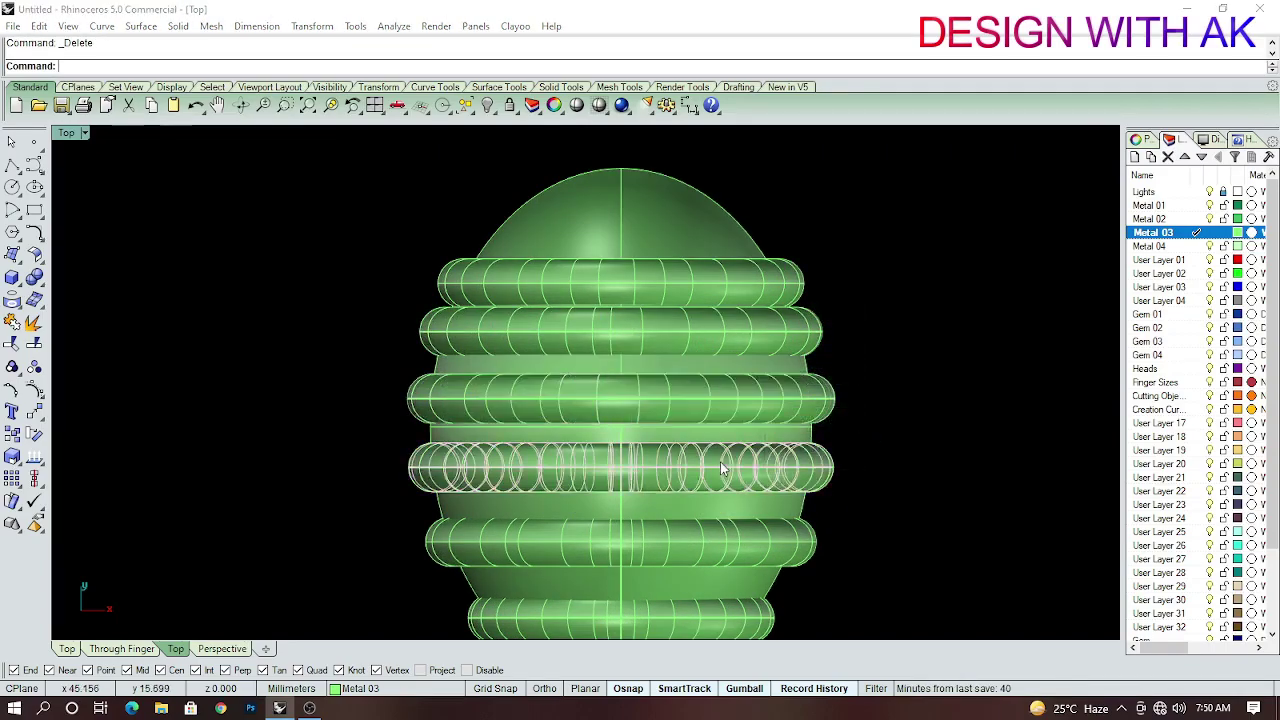
Select the ellipsoid body.
scroll(724, 520, down, 3)
click(757, 412)
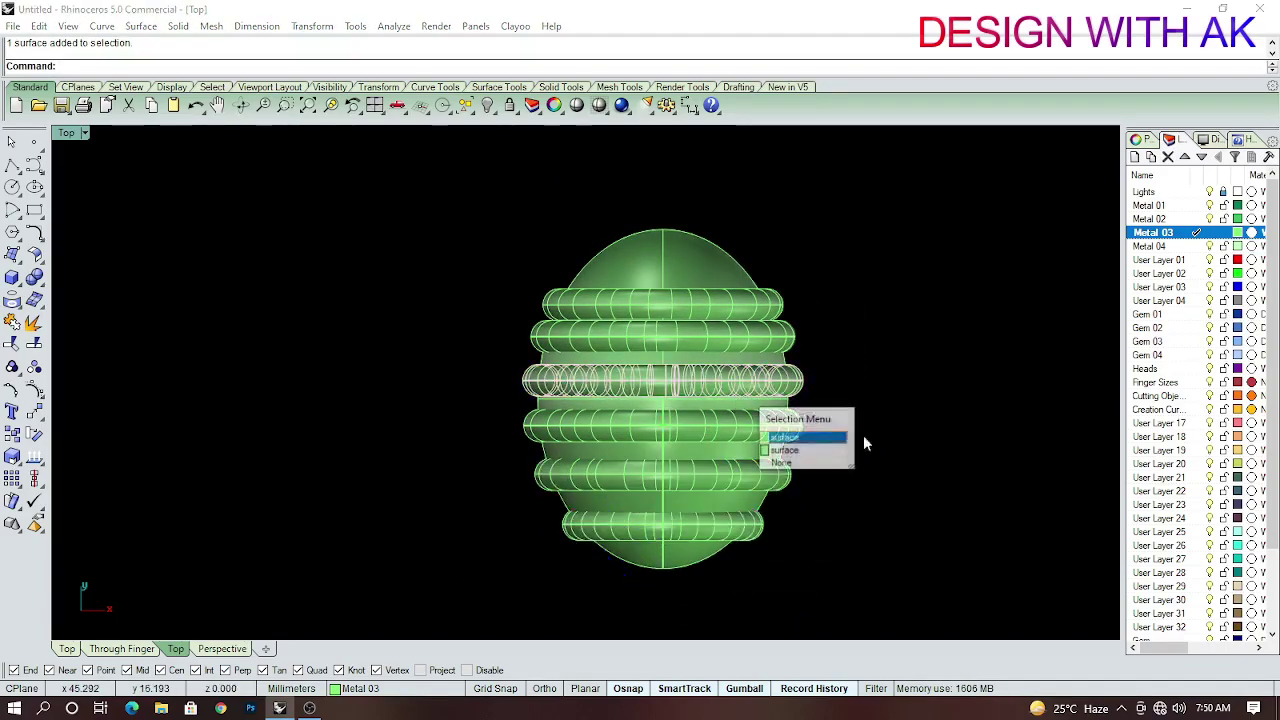
click(790, 438)
scroll(783, 497, up, 3)
text(ooleanDifference)
key(Return)
scroll(780, 501, down, 3)
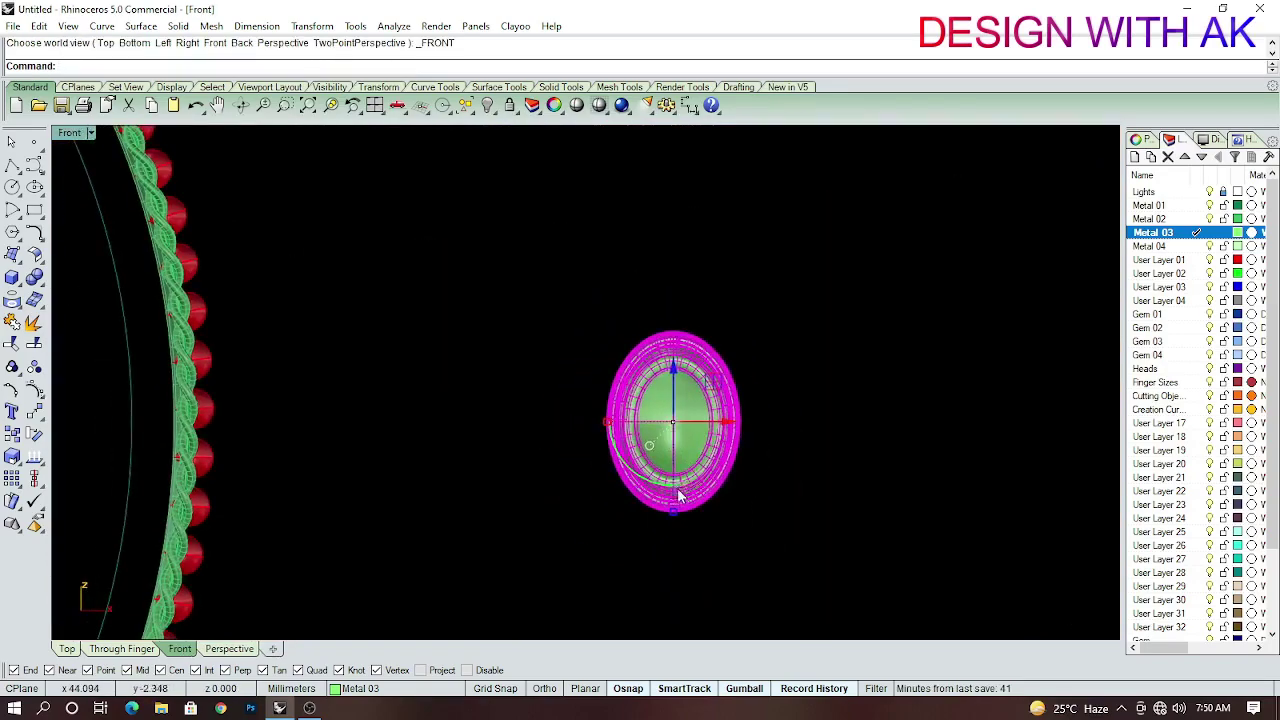
click(806, 478)
key(ctrl+F1)
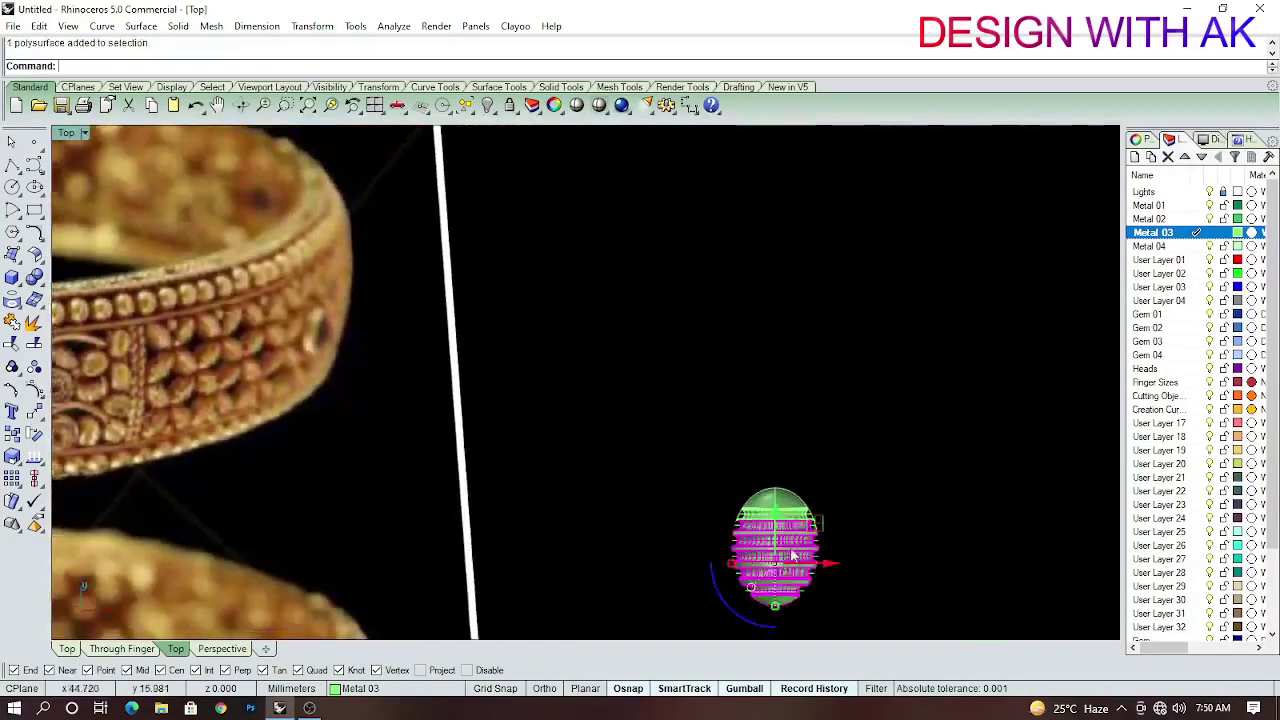
click(813, 457)
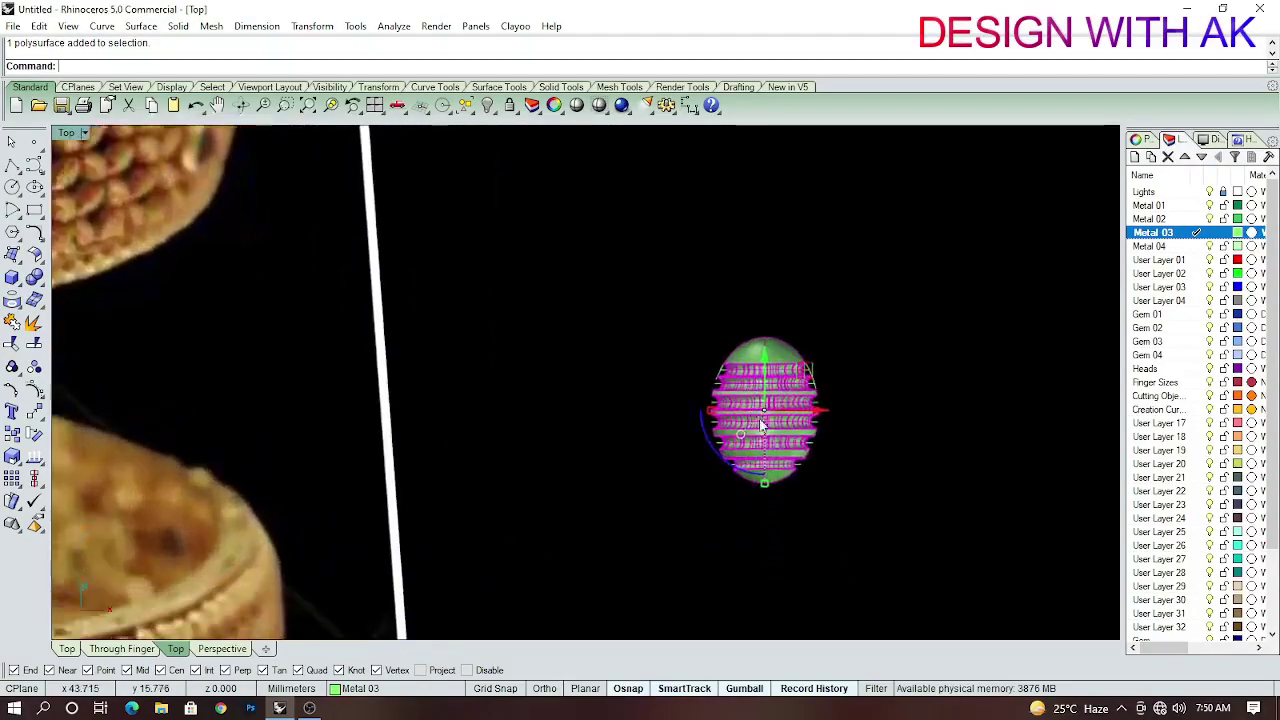
text(rotate)
key(Return)
click(717, 482)
click(925, 330)
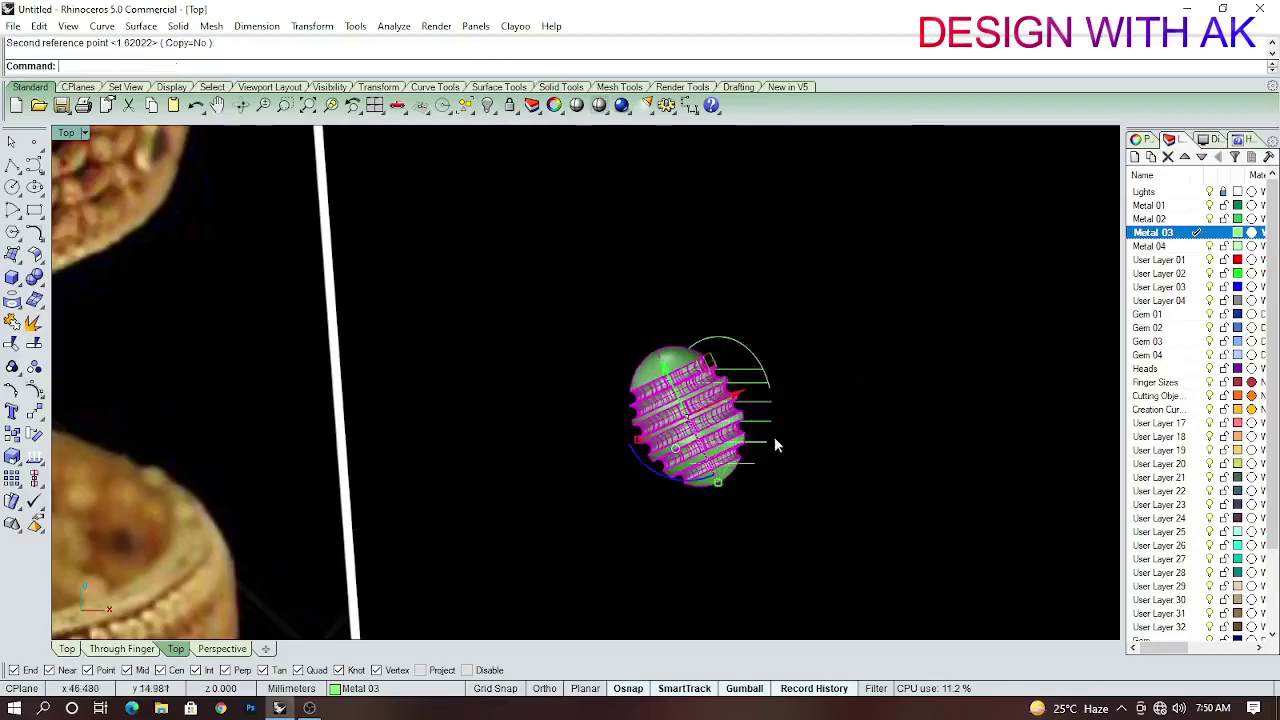
click(775, 443)
text(mirror)
key(Return)
click(690, 493)
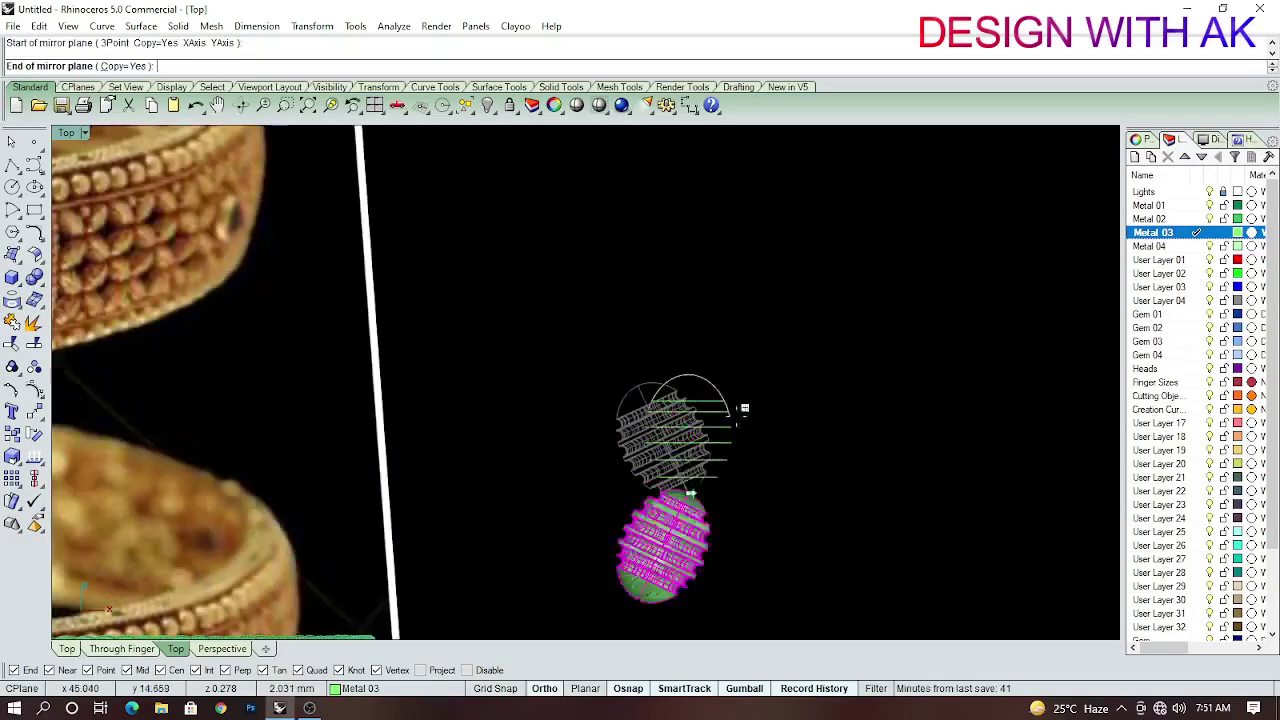
click(743, 408)
text(rotate)
key(Return)
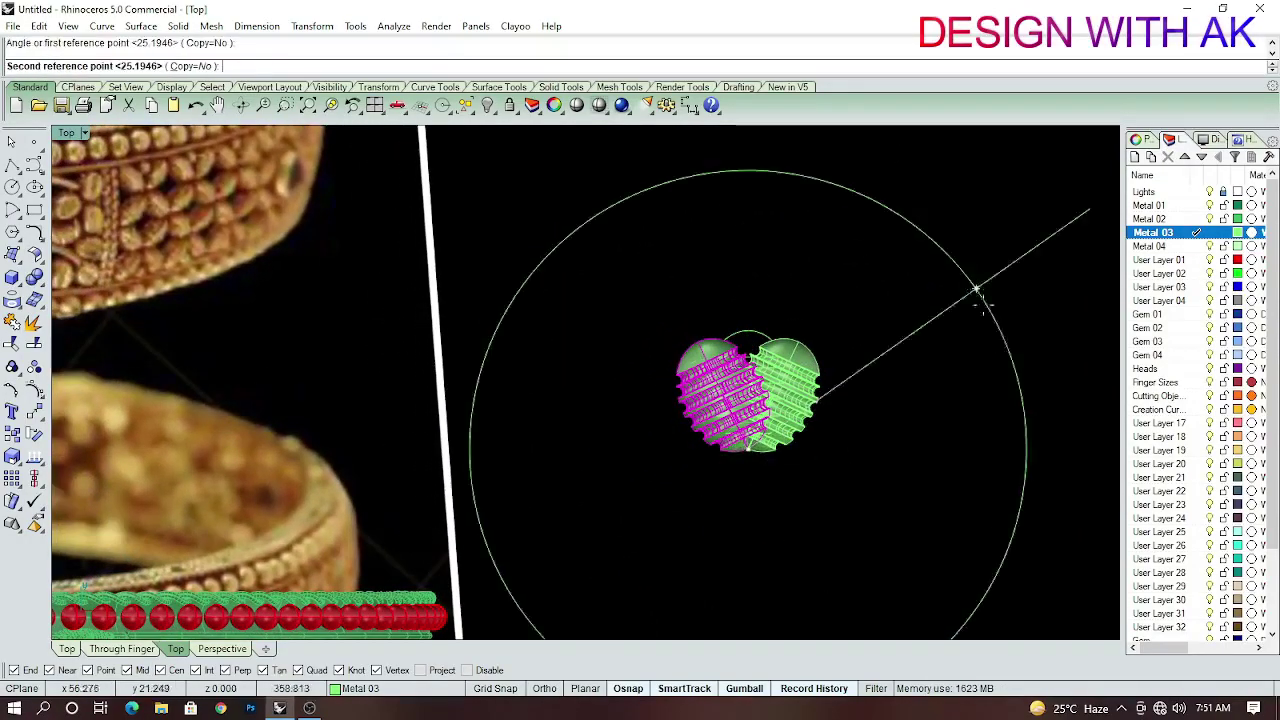
click(891, 449)
click(800, 430)
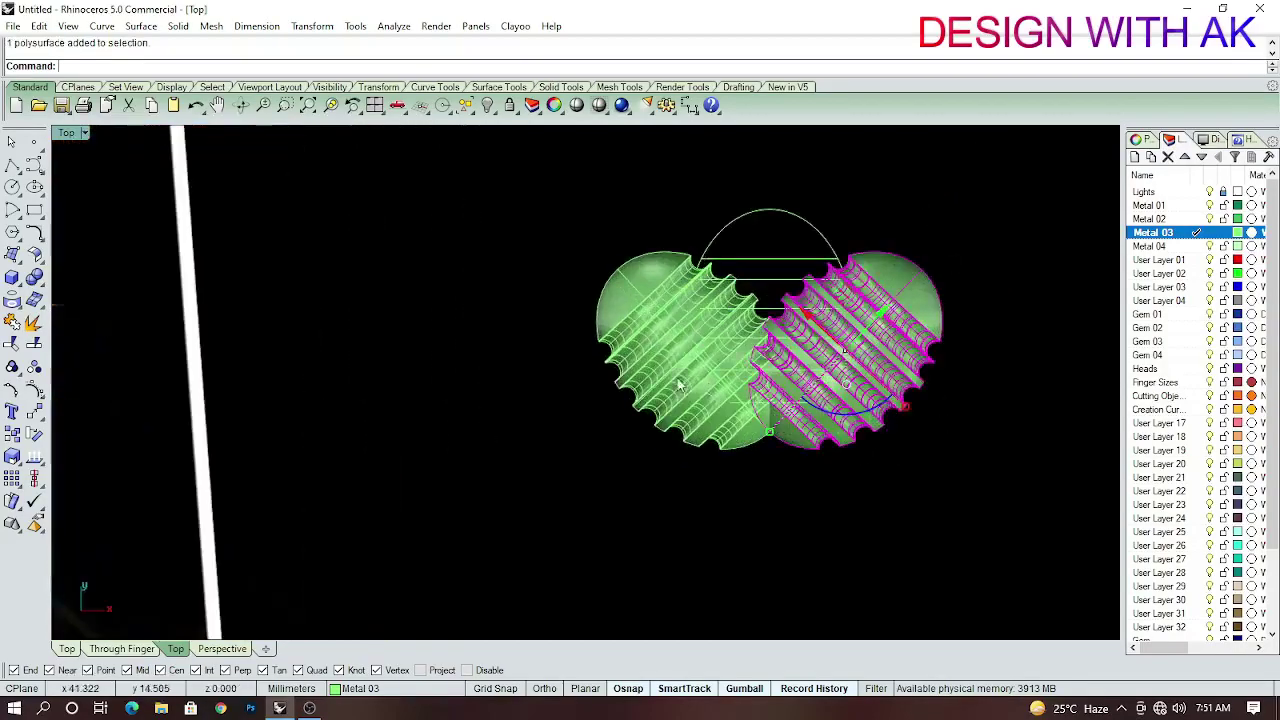
scroll(793, 437, up, 2)
text(rror)
key(Return)
click(807, 432)
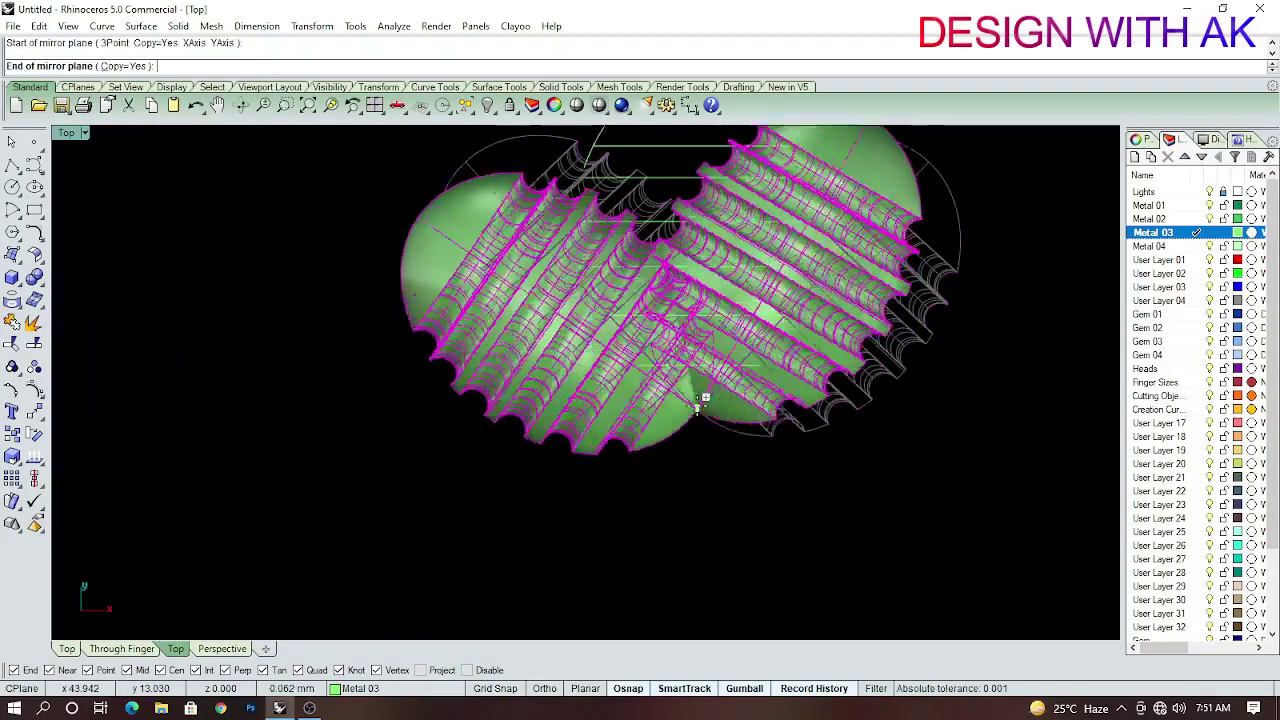
click(986, 447)
key(Escape)
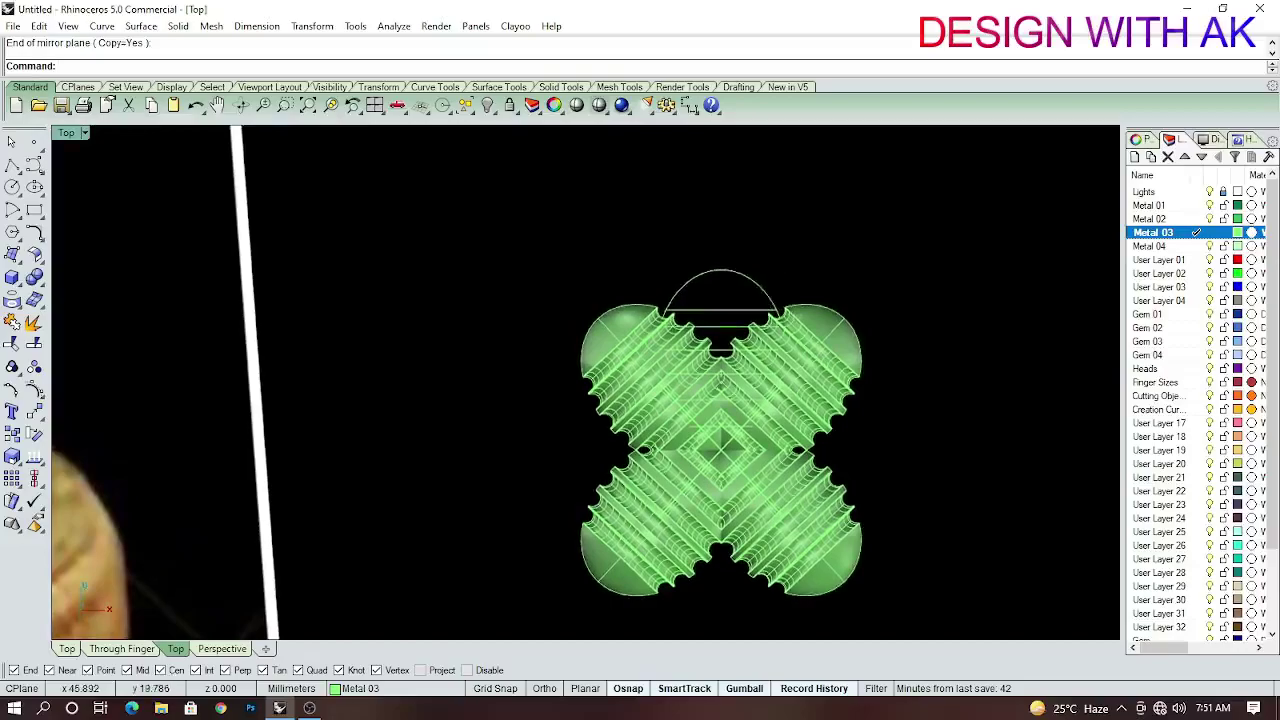
click(772, 328)
key(Delete)
scroll(856, 342, up, 3)
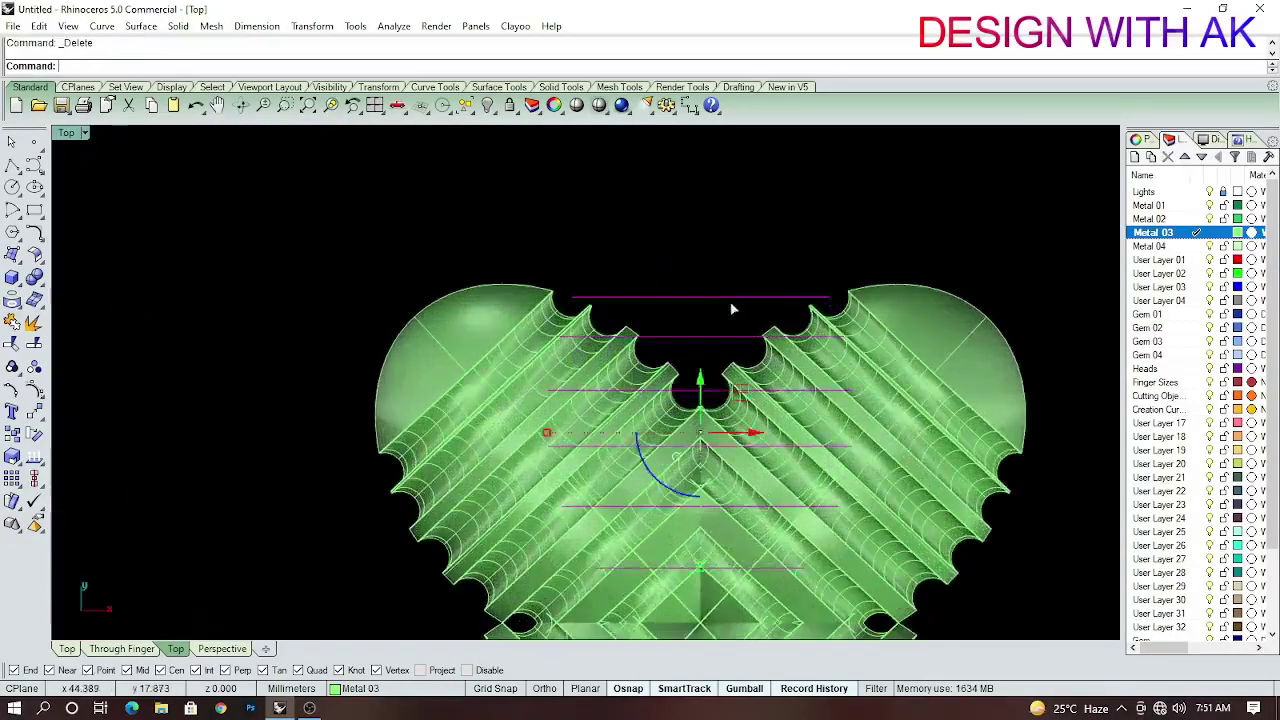
scroll(764, 372, down, 3)
scroll(772, 388, up, 2)
key(ctrl+z)
key(ctrl+z)
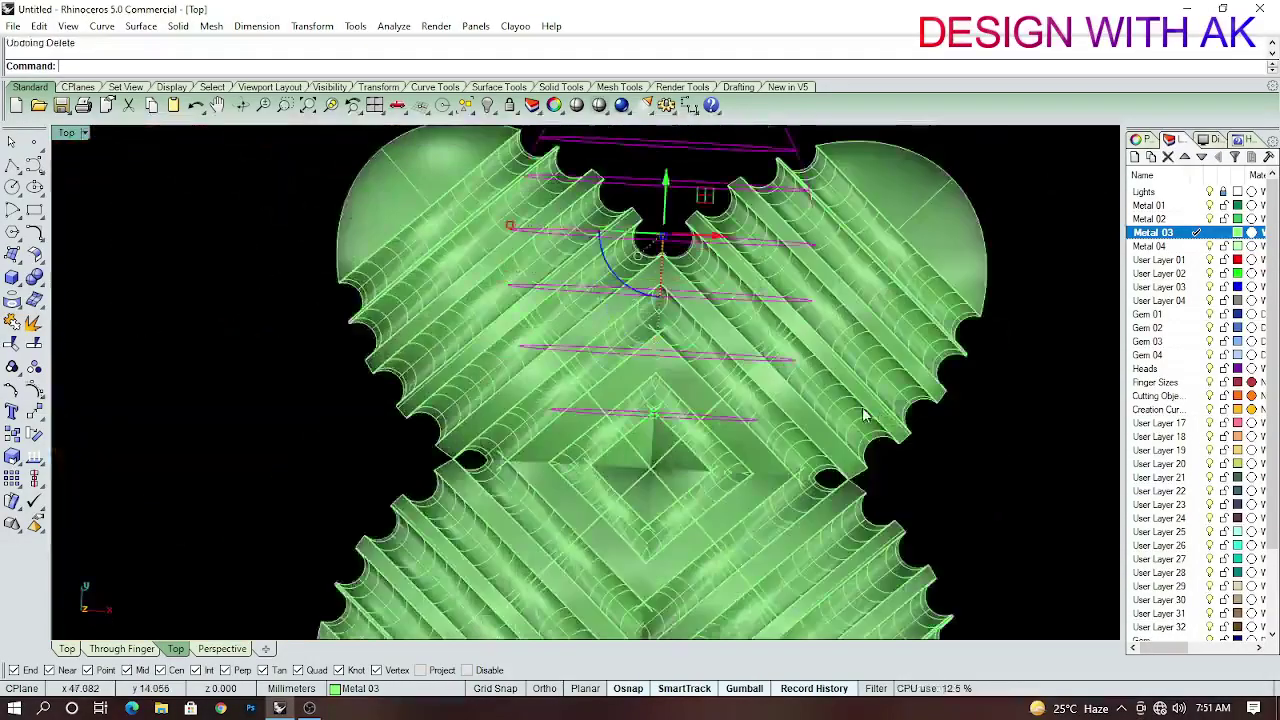
key(ctrl+z)
key(ctrl+z)
Delete the rings from the egg in Front view.
key(ctrl+F2)
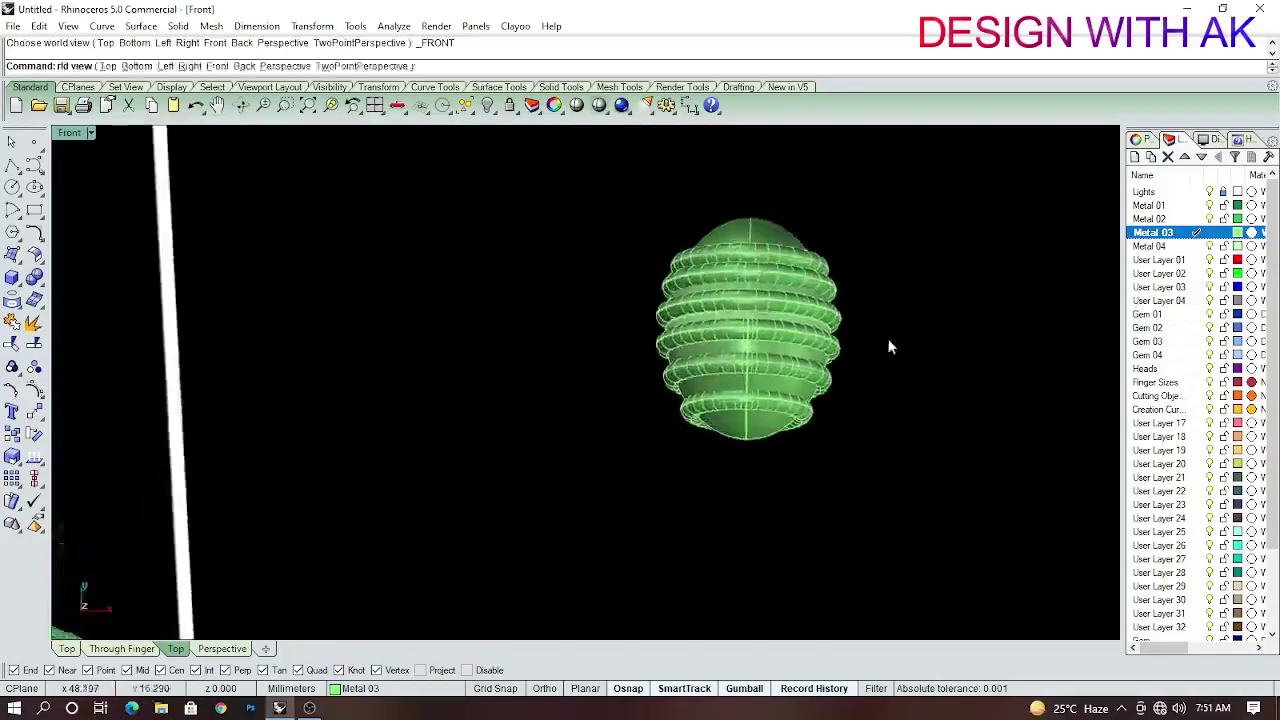
key(ctrl+F3)
key(ctrl+F2)
drag(917, 310, 788, 509)
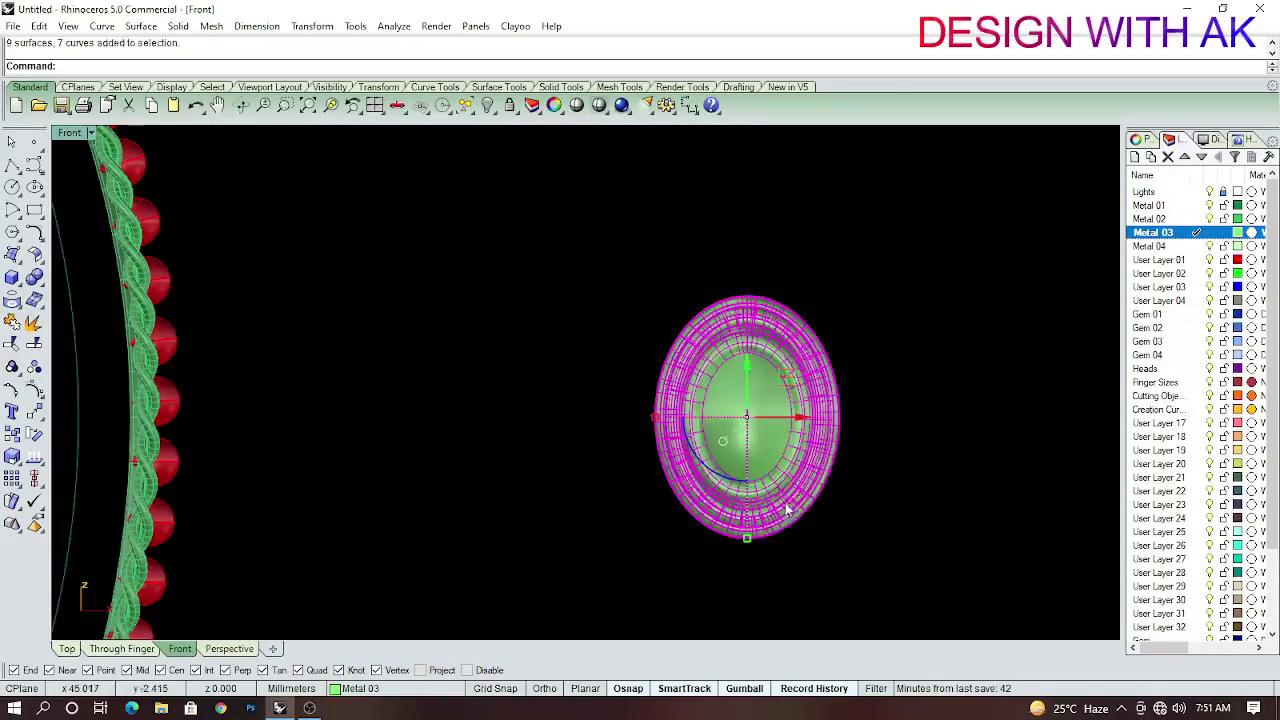
key(Delete)
In Top view, tilt the smooth egg and mirror a copy beside it.
key(ctrl+F1)
click(784, 438)
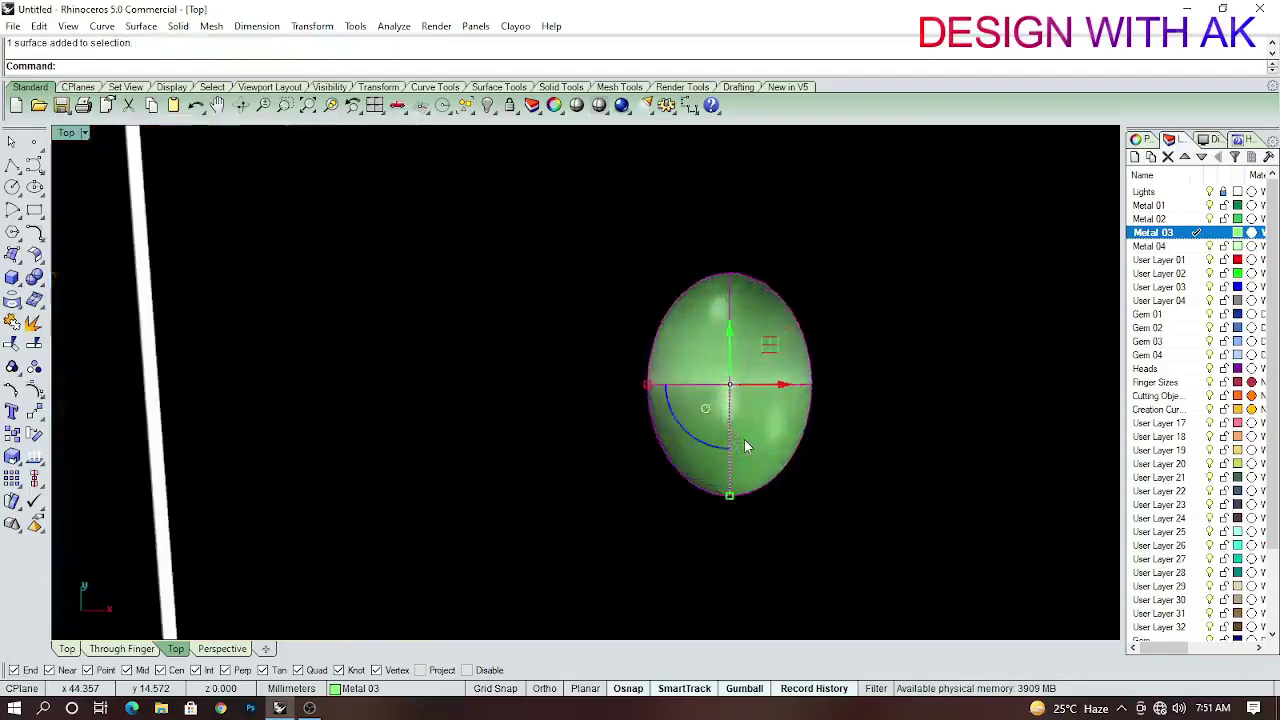
drag(771, 448, 759, 495)
scroll(759, 495, down, 2)
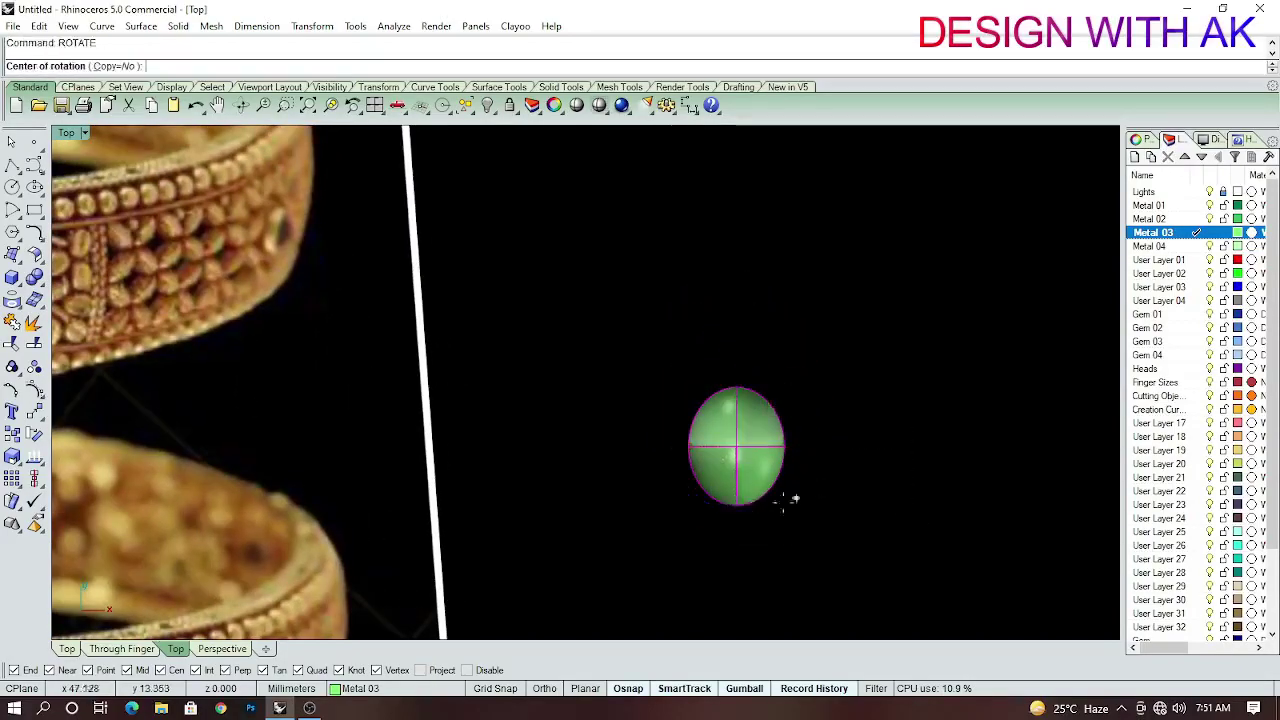
click(894, 322)
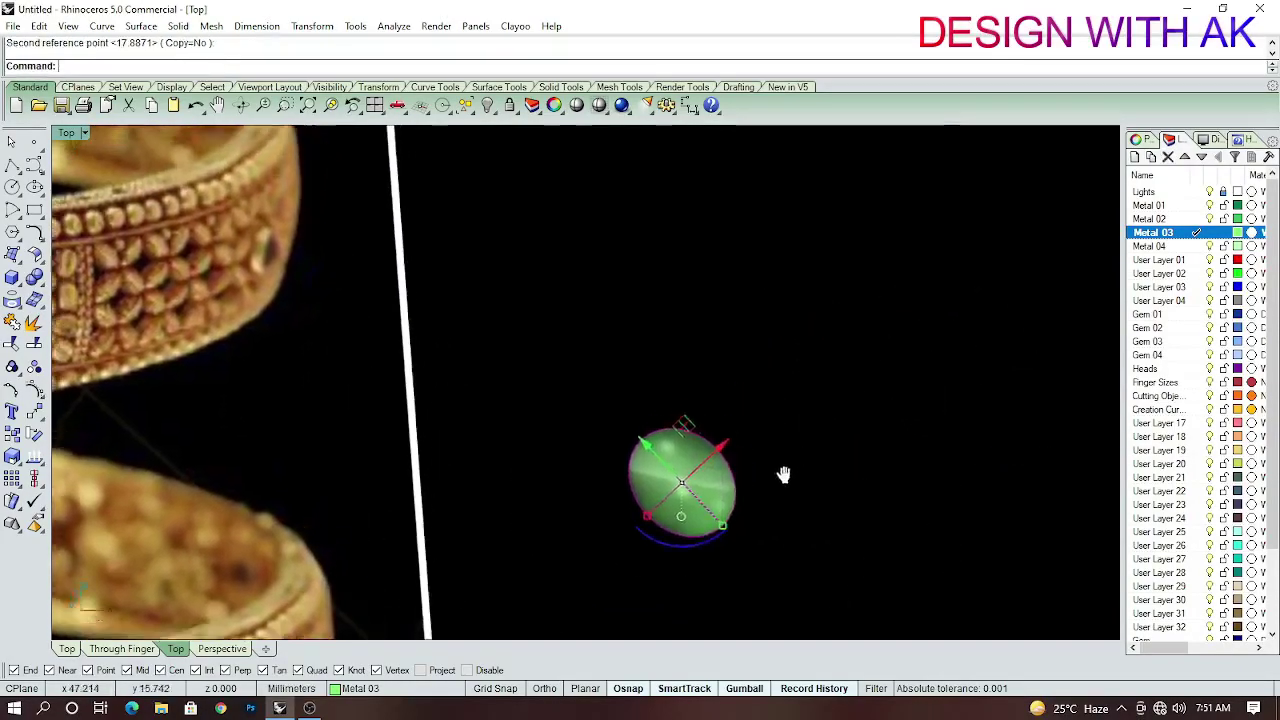
scroll(774, 483, up, 5)
click(773, 497)
click(857, 280)
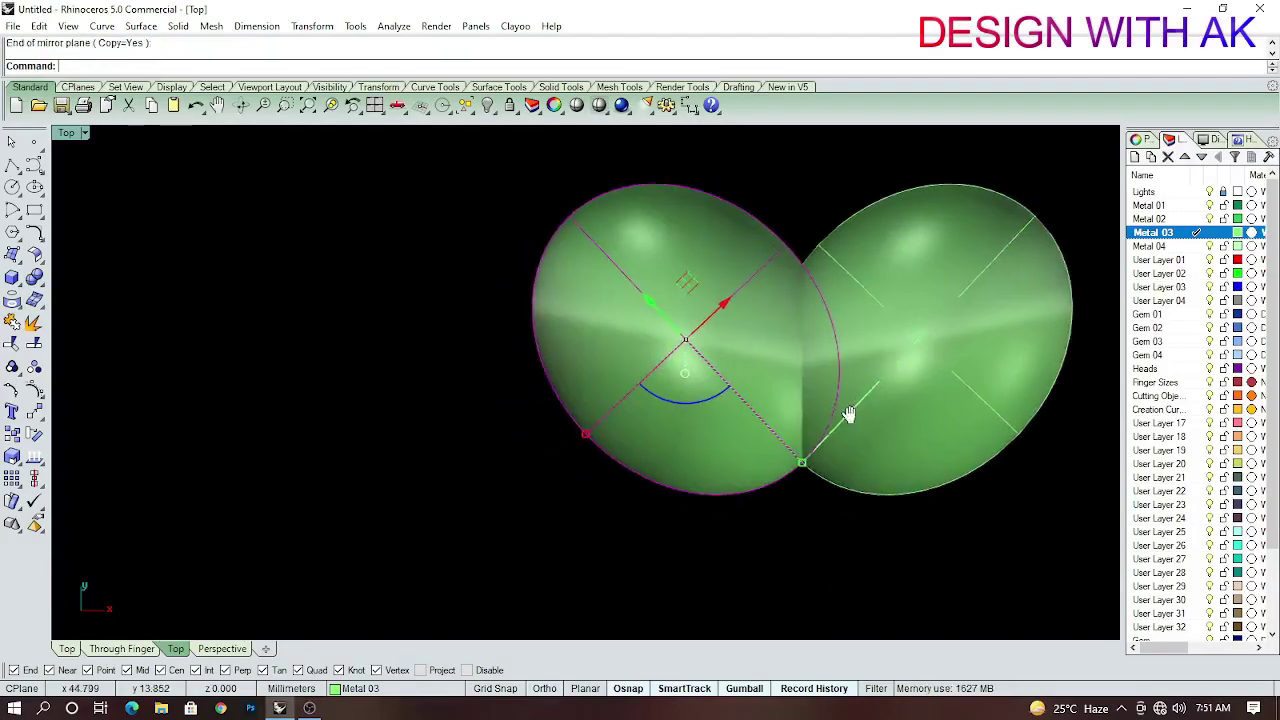
Rotate the egg pair to lie horizontal.
scroll(940, 560, down, 2)
click(680, 492)
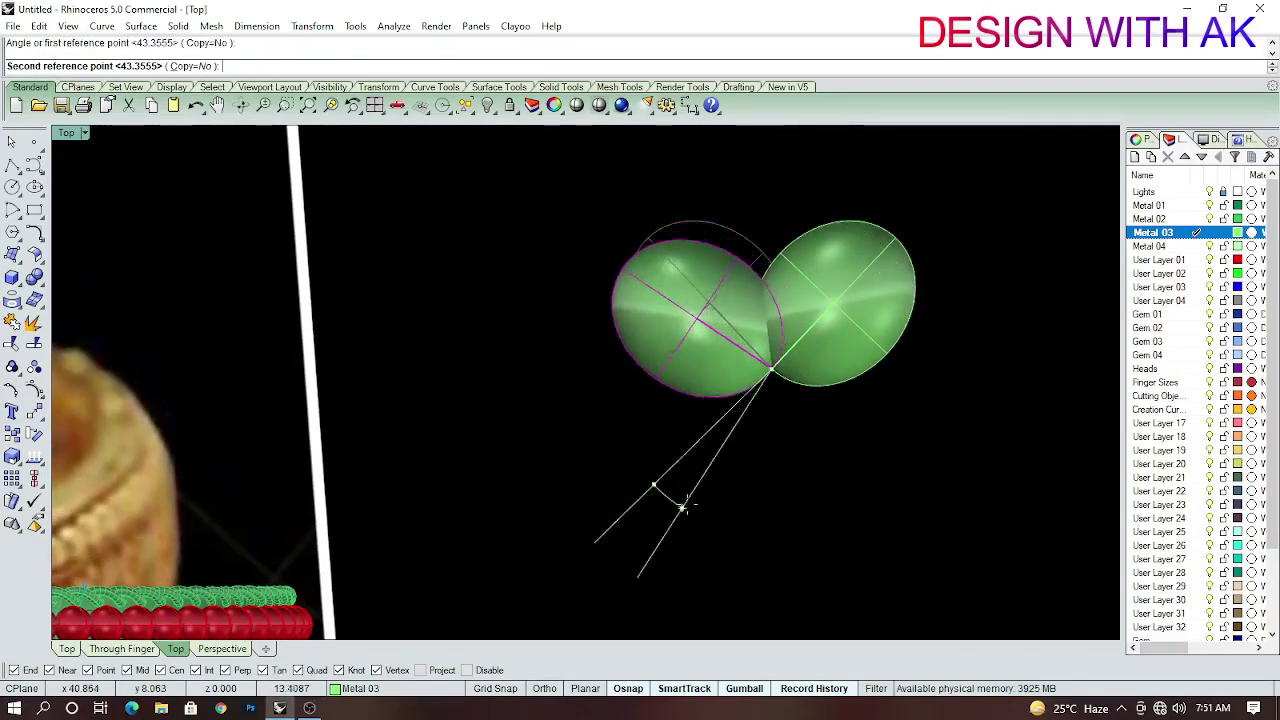
click(595, 542)
scroll(812, 378, up, 2)
shift+click(812, 378)
Mirror the egg pair downward to make four eggs.
text(mirror)
key(Return)
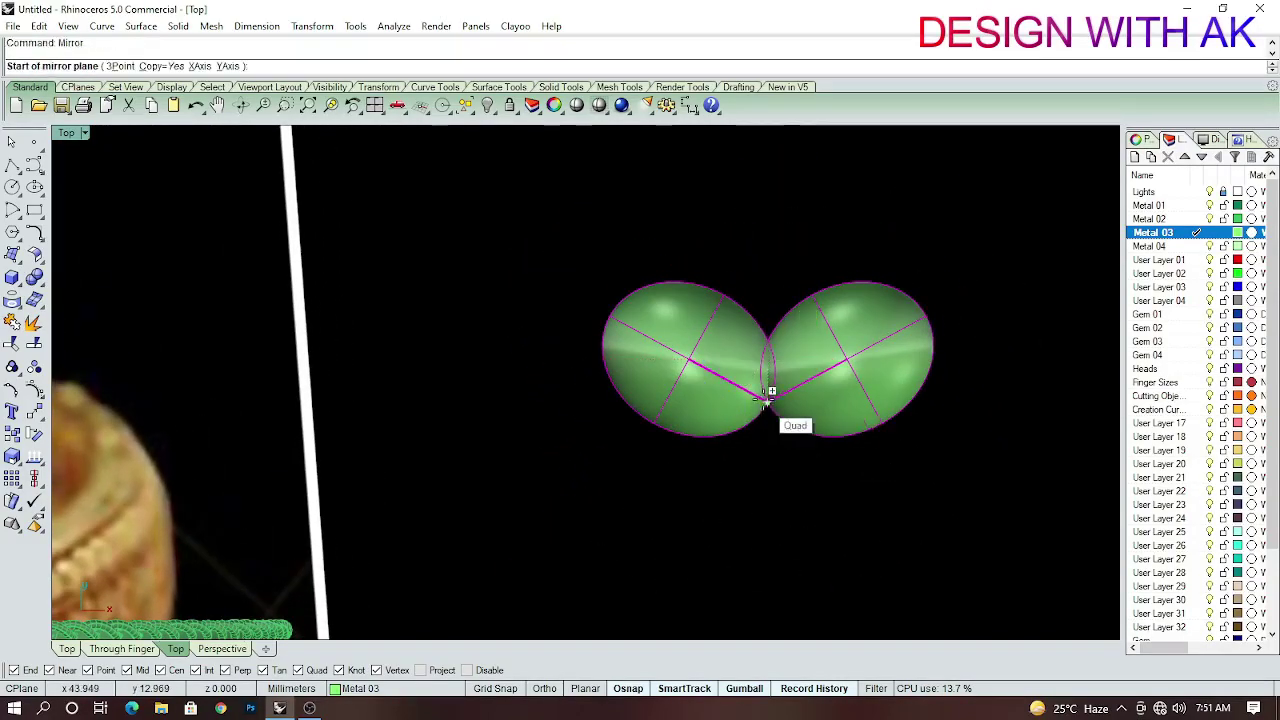
click(770, 421)
click(977, 386)
right_drag(890, 476, 932, 430)
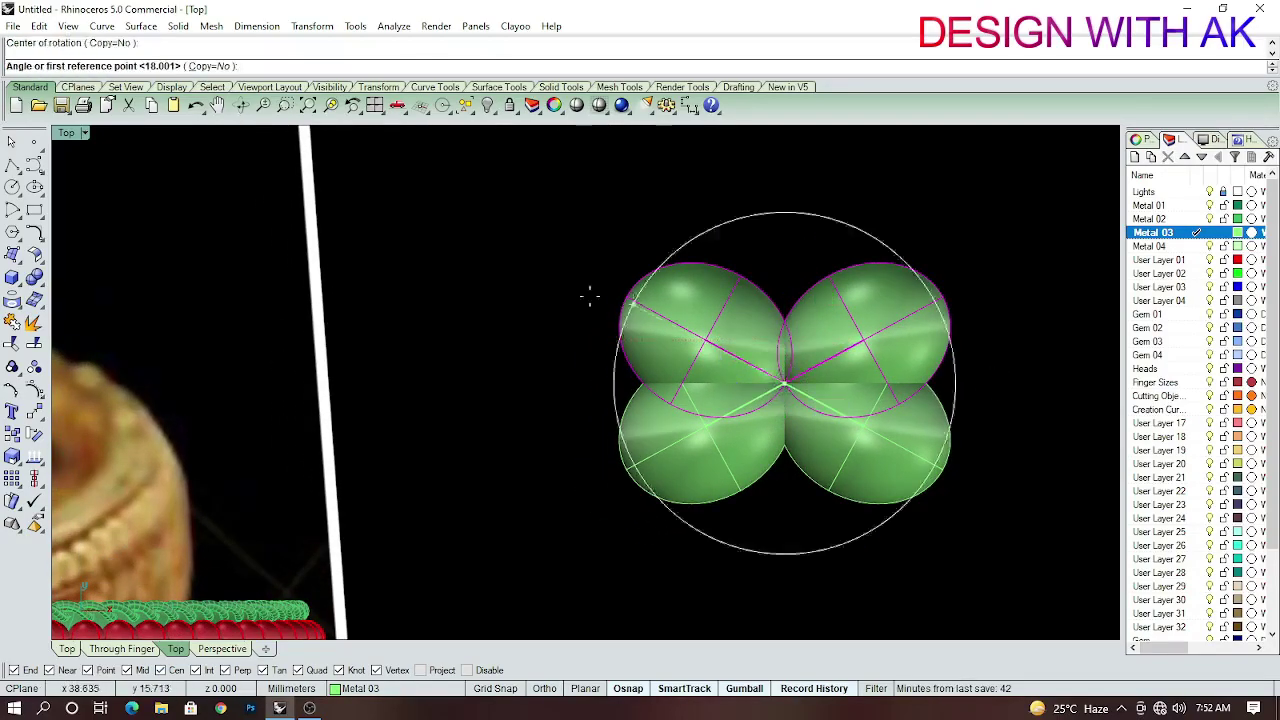
Rotate the upper pair and narrow the eggs into slim petals.
click(590, 295)
click(716, 357)
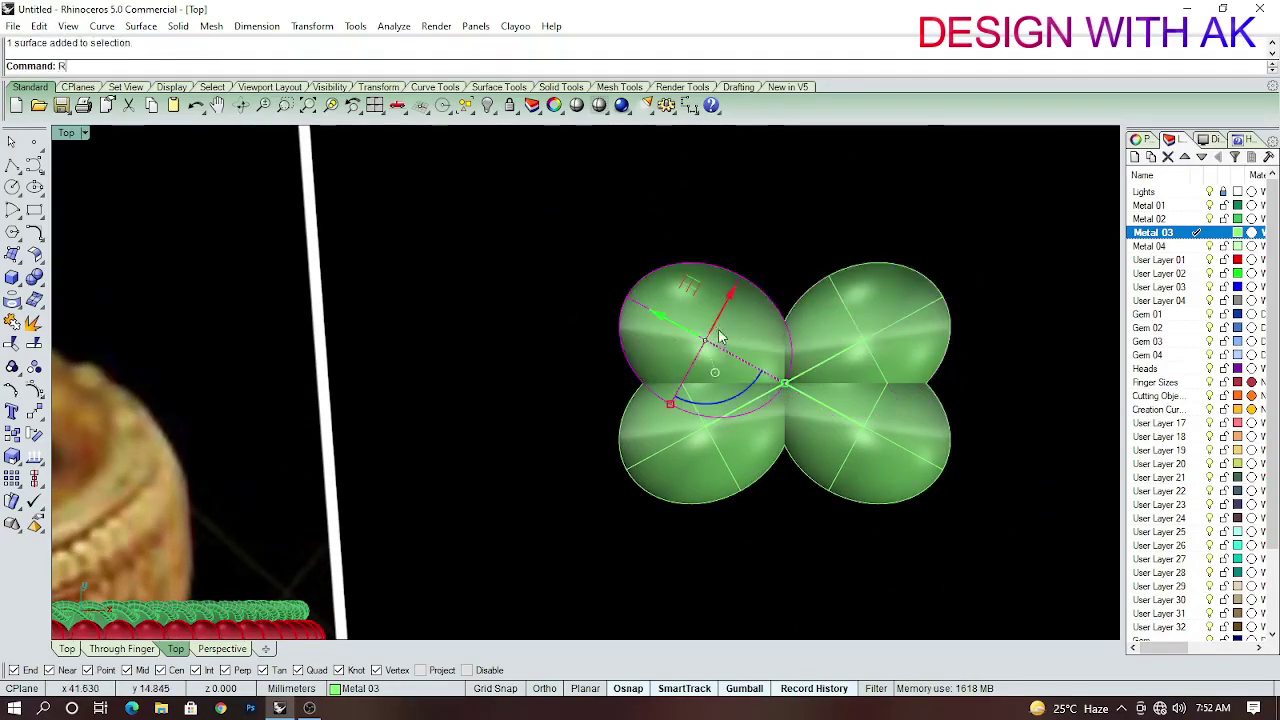
click(540, 270)
scroll(1000, 396, down, 1)
scroll(708, 385, up, 3)
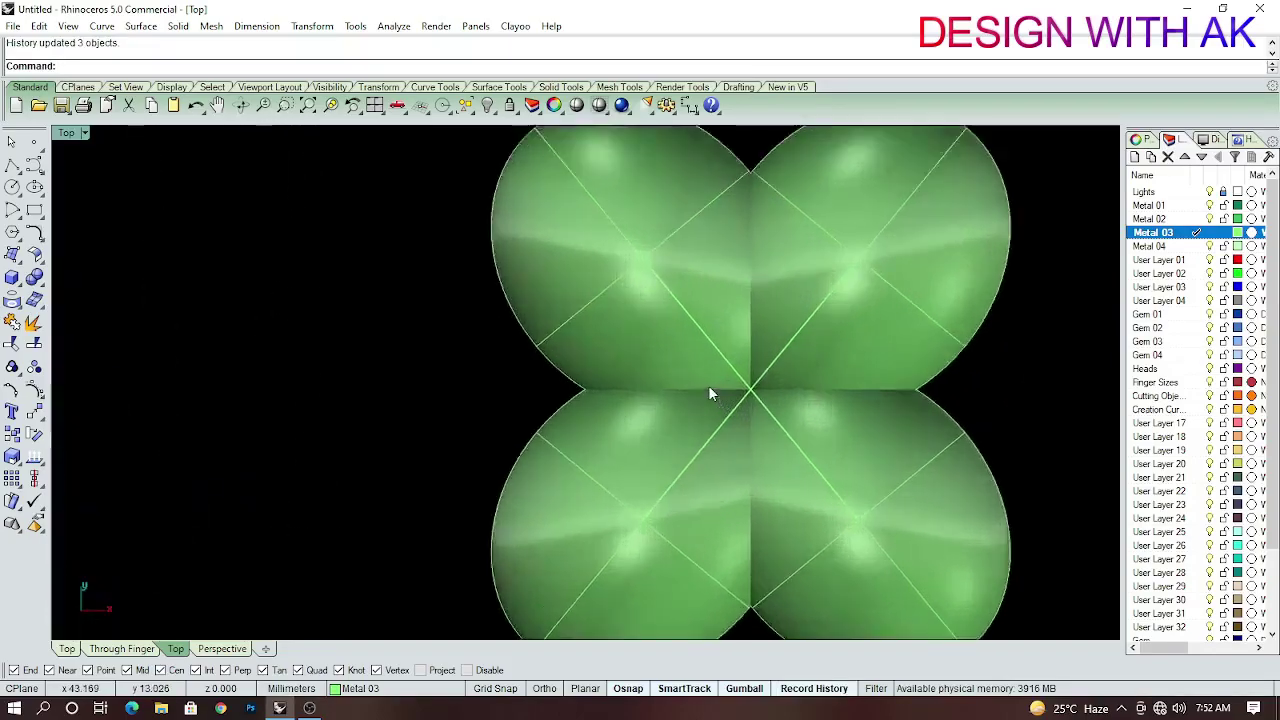
scroll(693, 344, down, 2)
click(693, 344)
drag(693, 344, 611, 282)
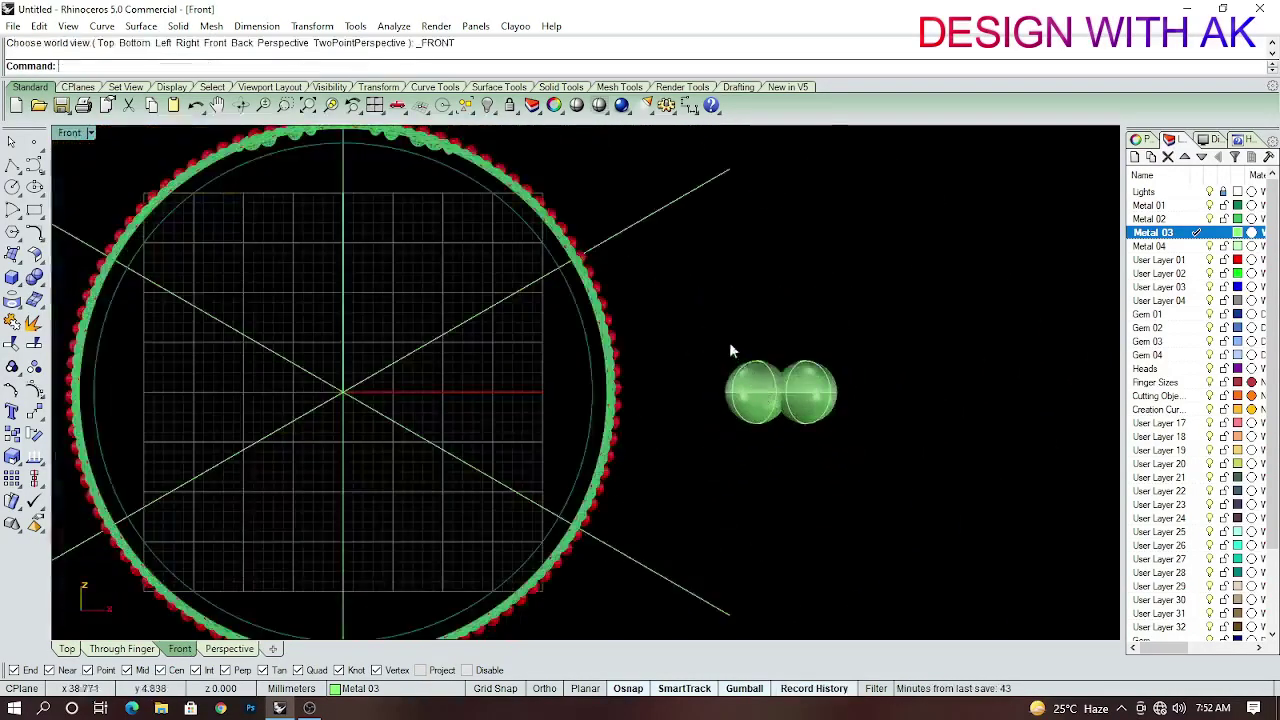
Select the four petal surfaces in Top view.
drag(729, 342, 815, 430)
key(ctrl+F1)
key(Escape)
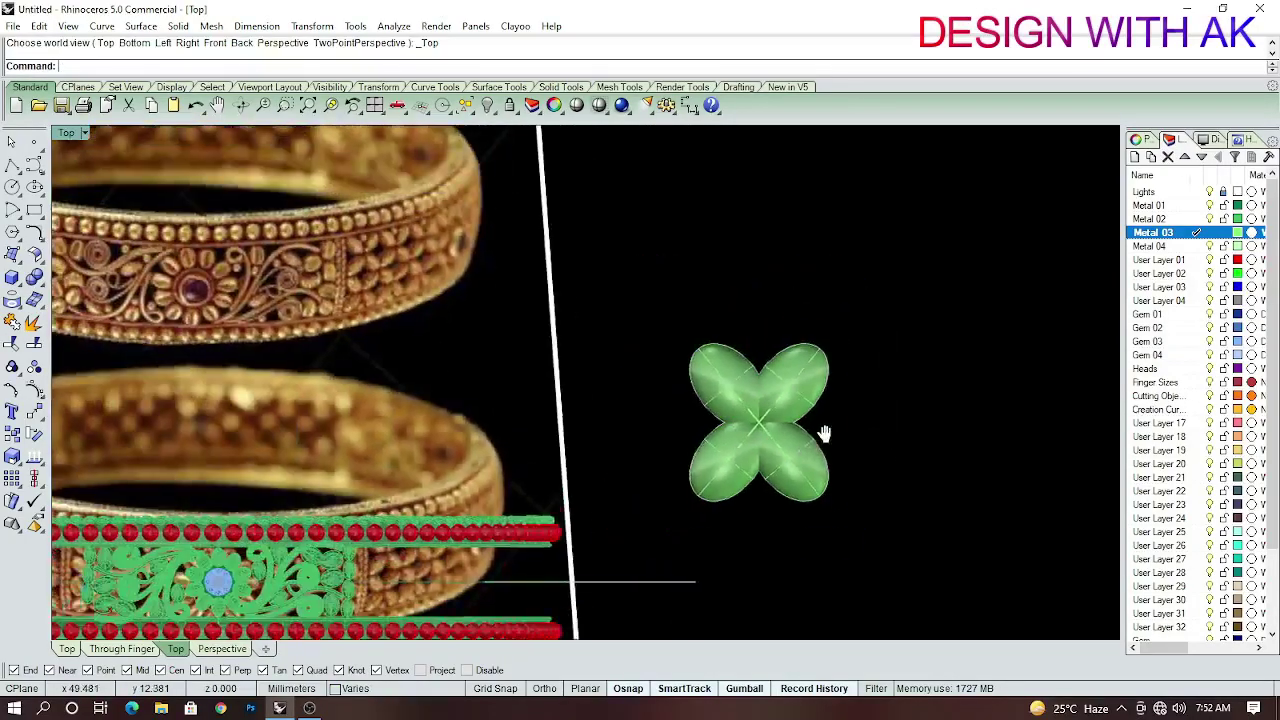
scroll(824, 433, up, 3)
scroll(750, 435, down, 4)
drag(677, 343, 856, 516)
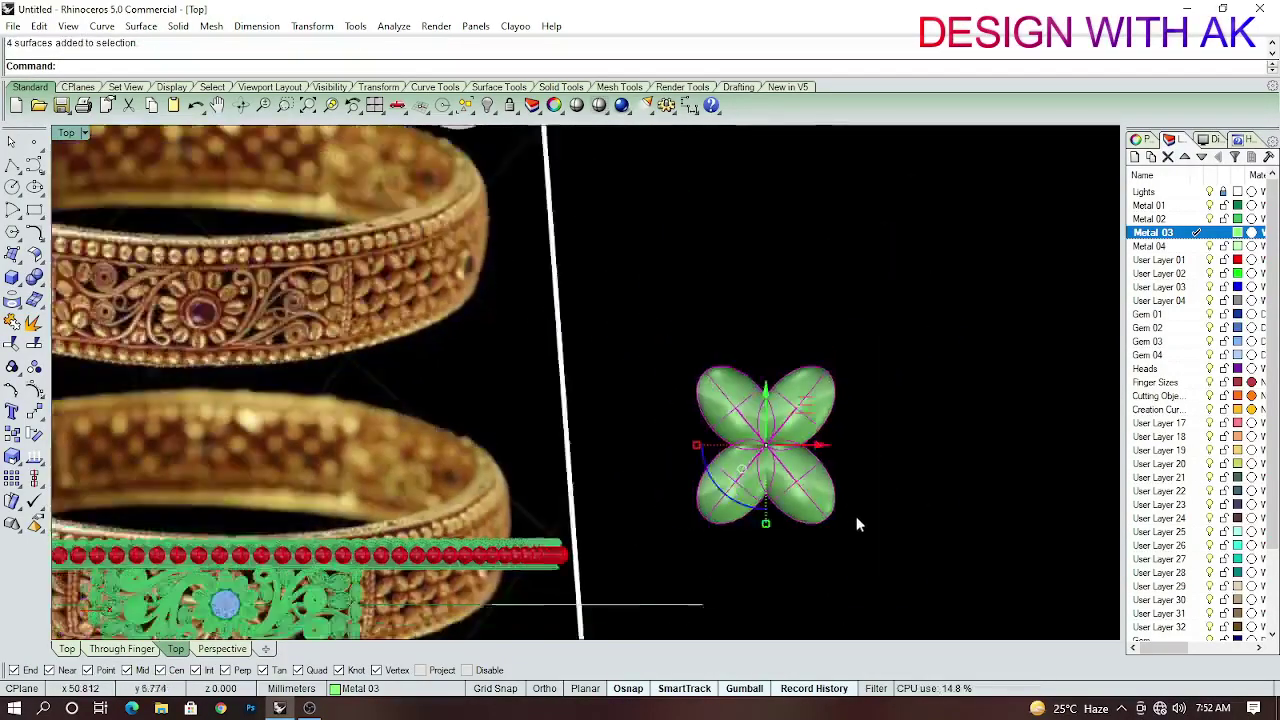
scroll(817, 487, down, 1)
scroll(816, 477, up, 2)
key(ctrl+z)
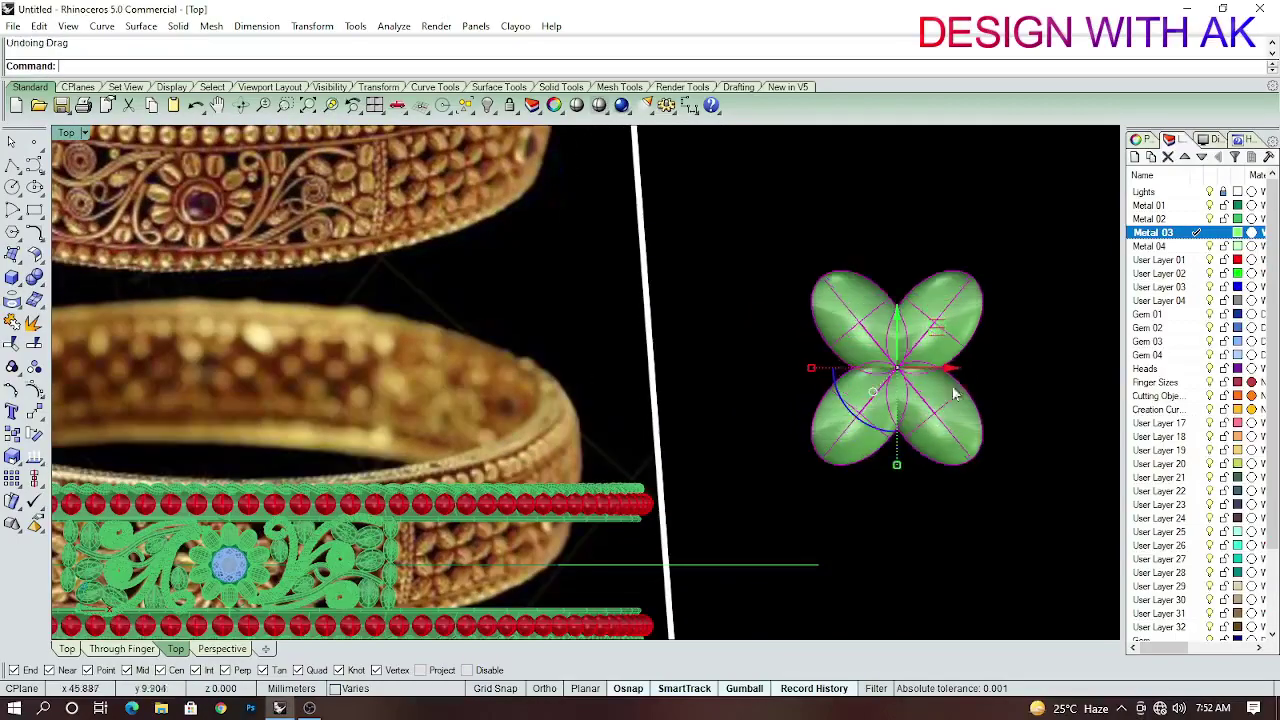
Move the flower onto the bangle band beside the leaf column.
mouse_move(941, 322)
mouse_down()
mouse_move(517, 503)
mouse_move(970, 360)
mouse_move(605, 357)
mouse_up()
scroll(600, 350, up, 2)
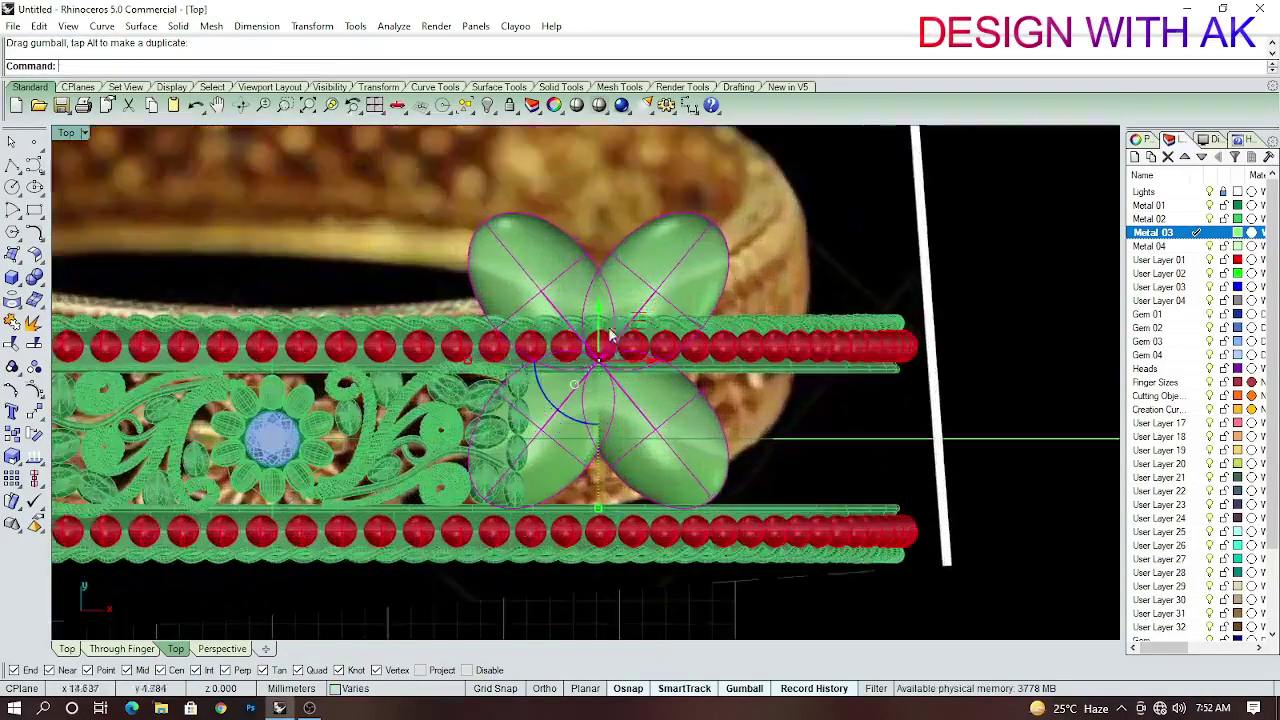
key(ctrl+F2)
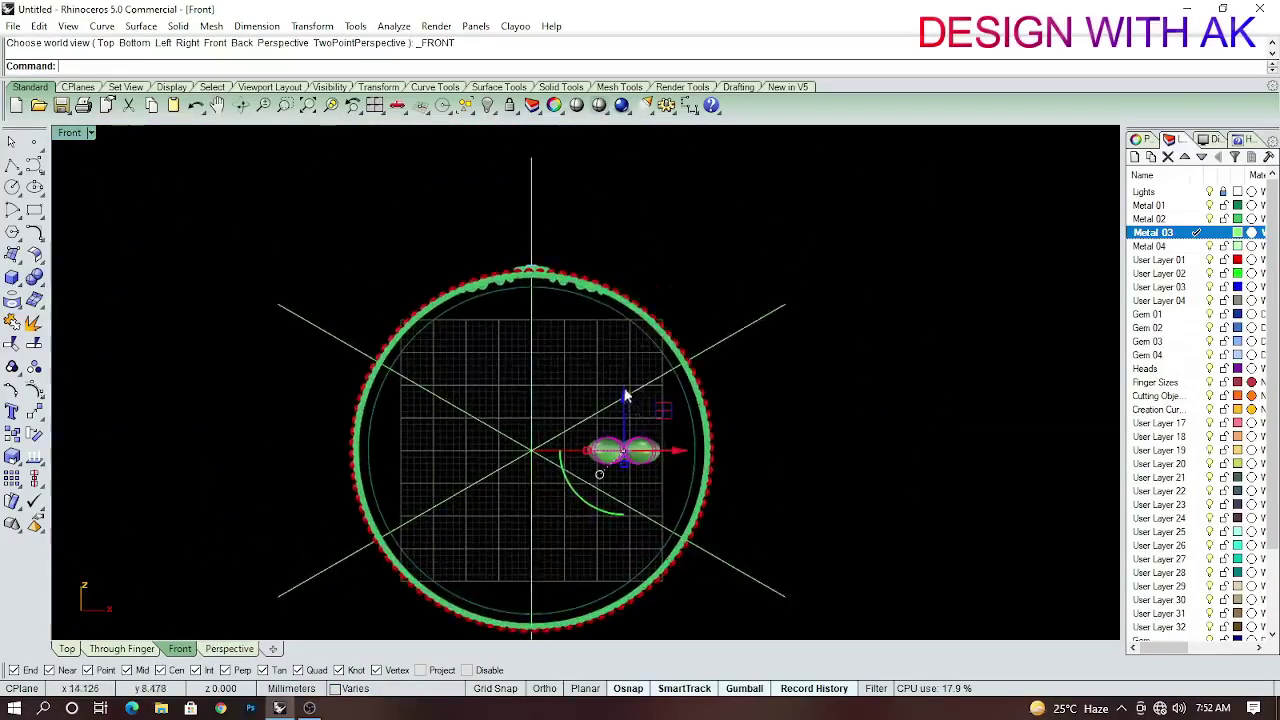
key(ctrl+F1)
mouse_move(643, 180)
mouse_down()
mouse_move(620, 485)
mouse_move(630, 378)
mouse_up()
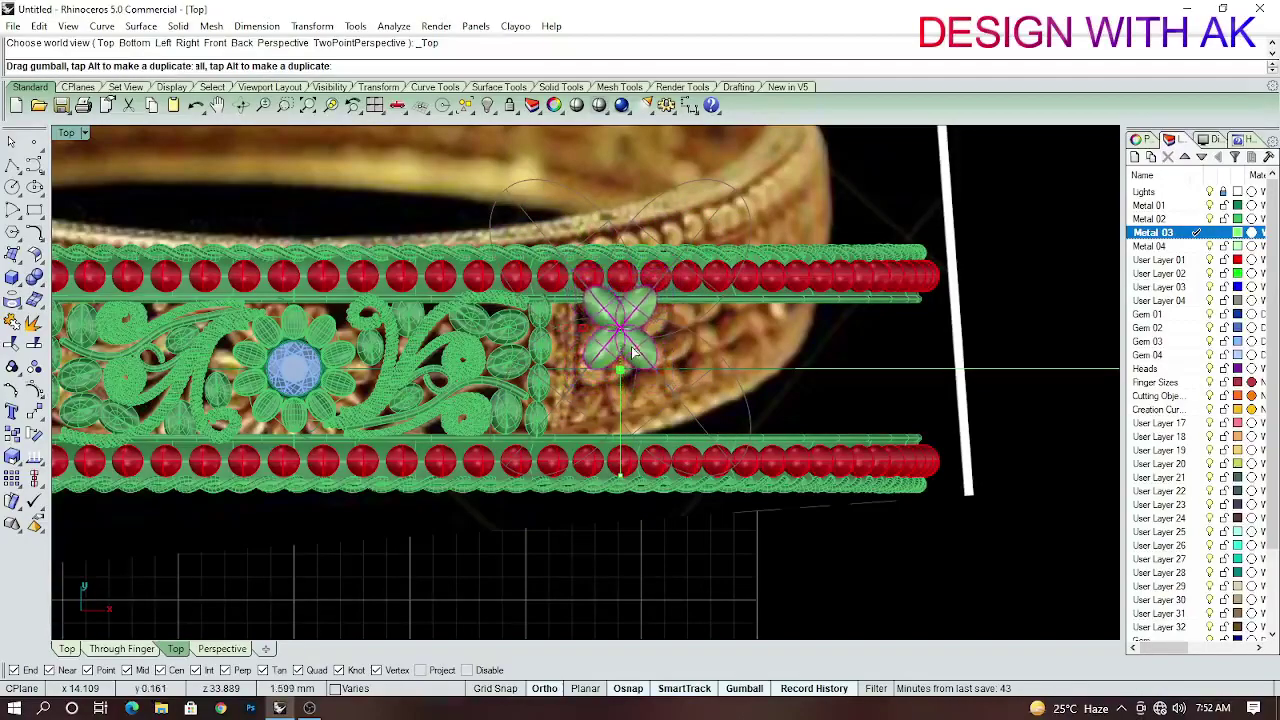
Enlarge the flower with the gumball to fit between the red-bead borders.
scroll(628, 340, up, 5)
drag(674, 401, 680, 433)
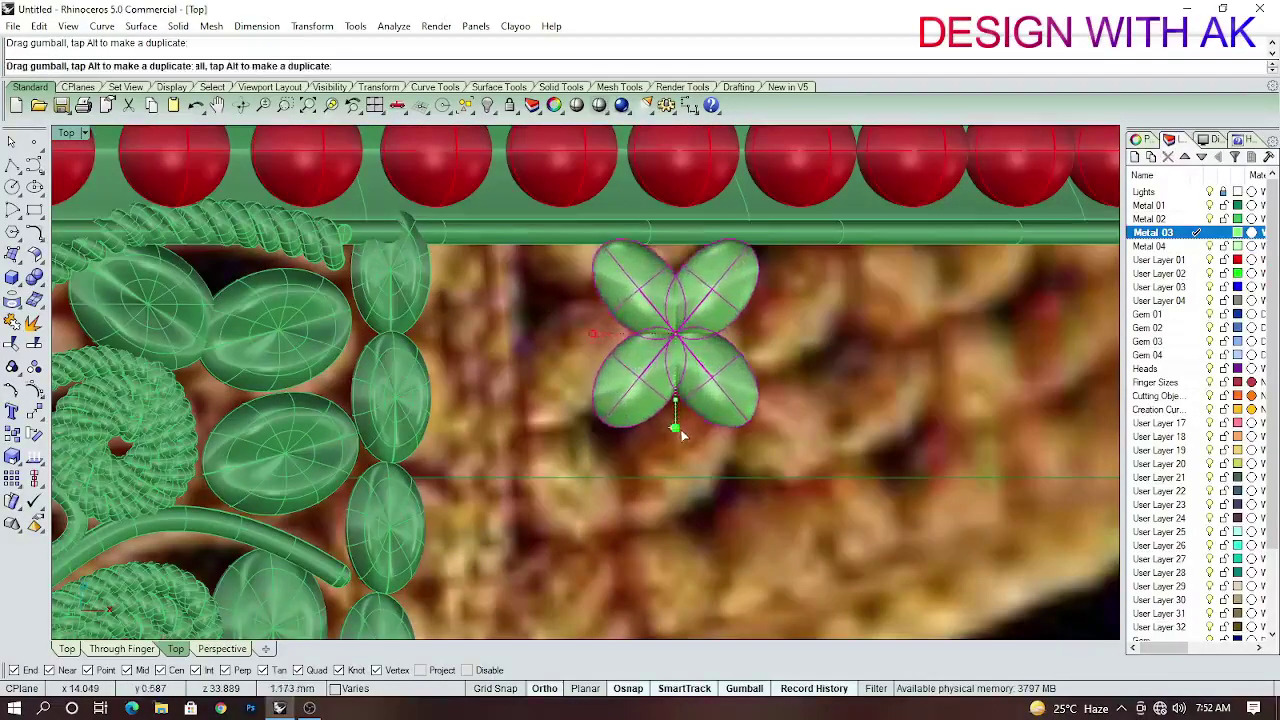
scroll(659, 330, down, 5)
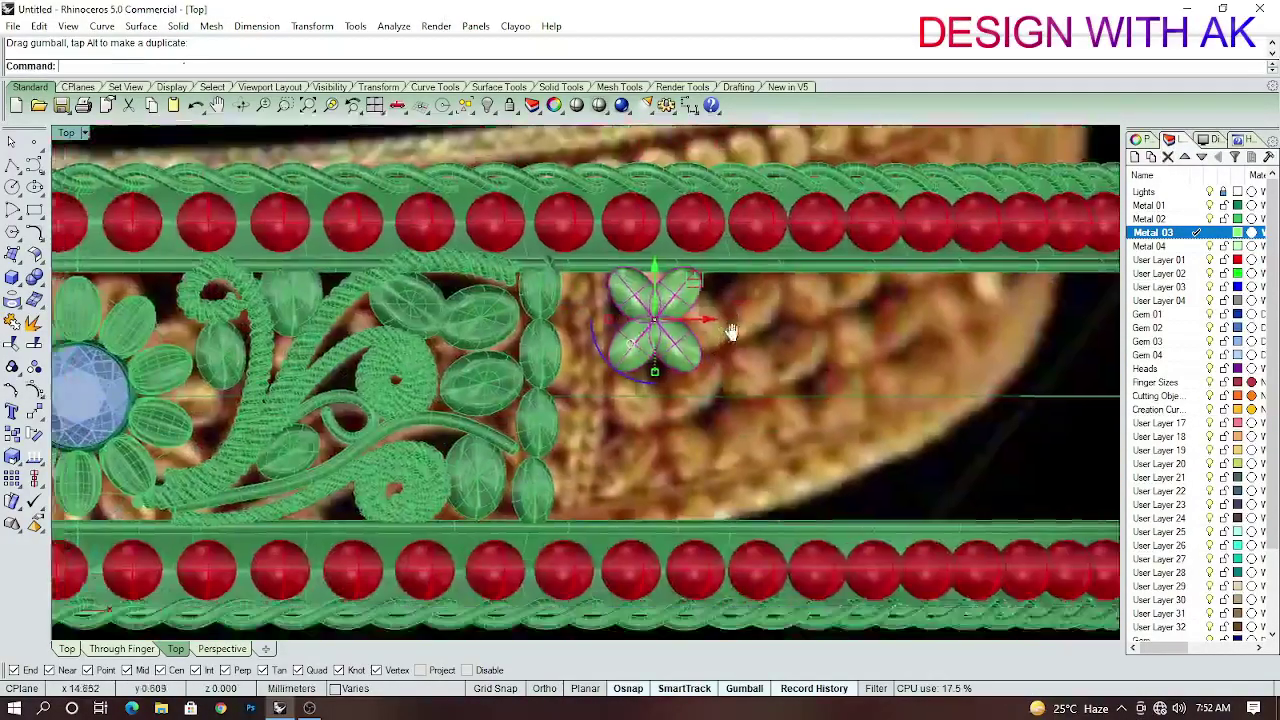
scroll(633, 392, up, 3)
scroll(708, 434, up, 2)
scroll(700, 443, down, 3)
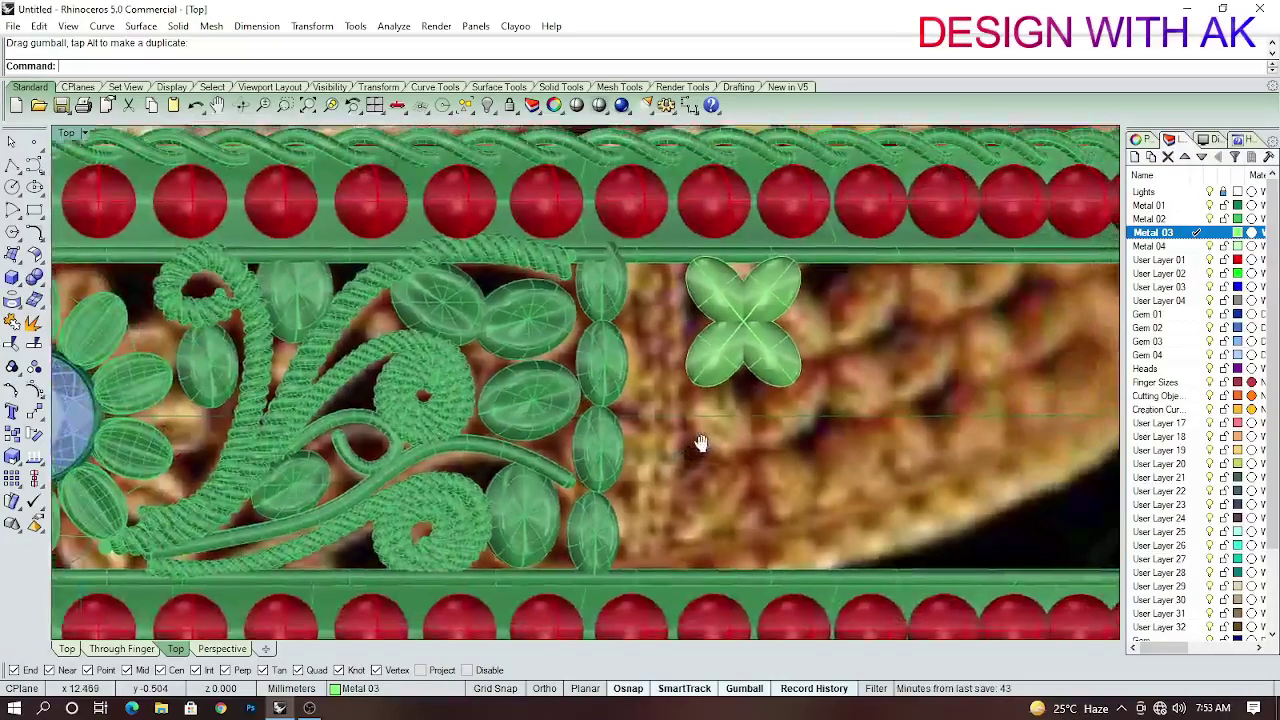
scroll(690, 358, up, 3)
scroll(657, 346, up, 1)
scroll(652, 329, down, 2)
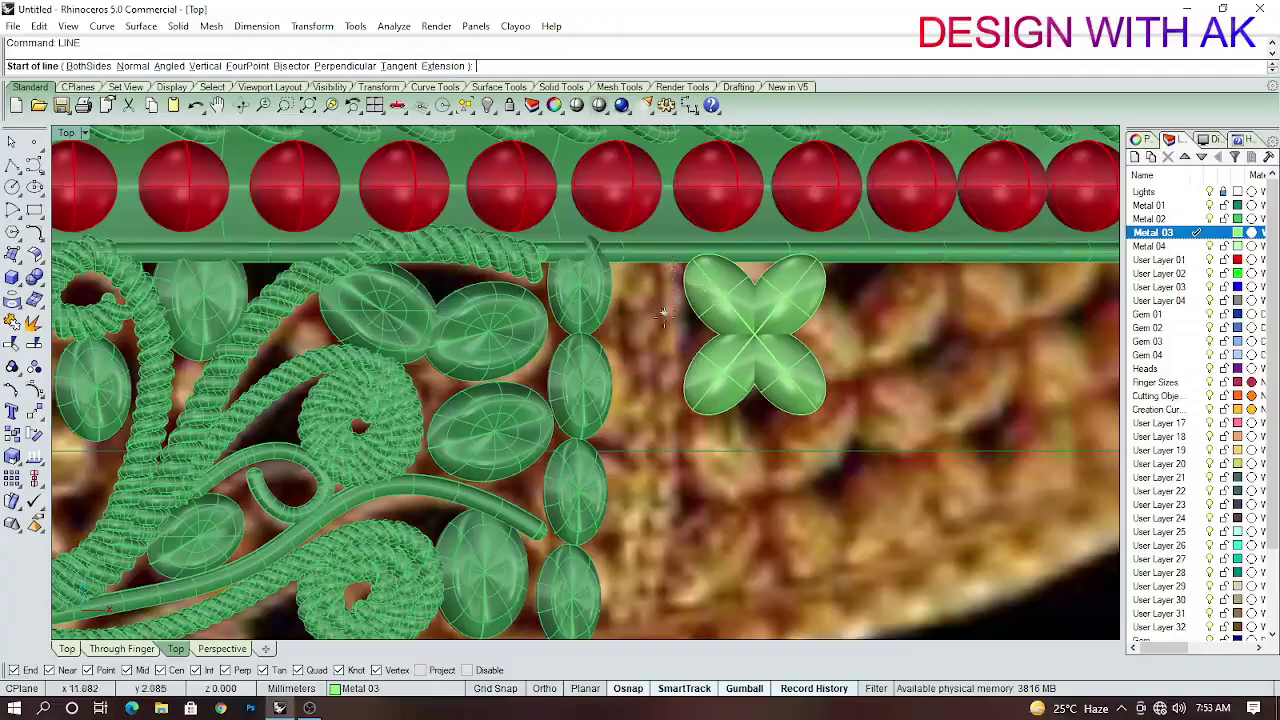
scroll(663, 315, down, 3)
scroll(657, 323, up, 1)
scroll(662, 360, down, 1)
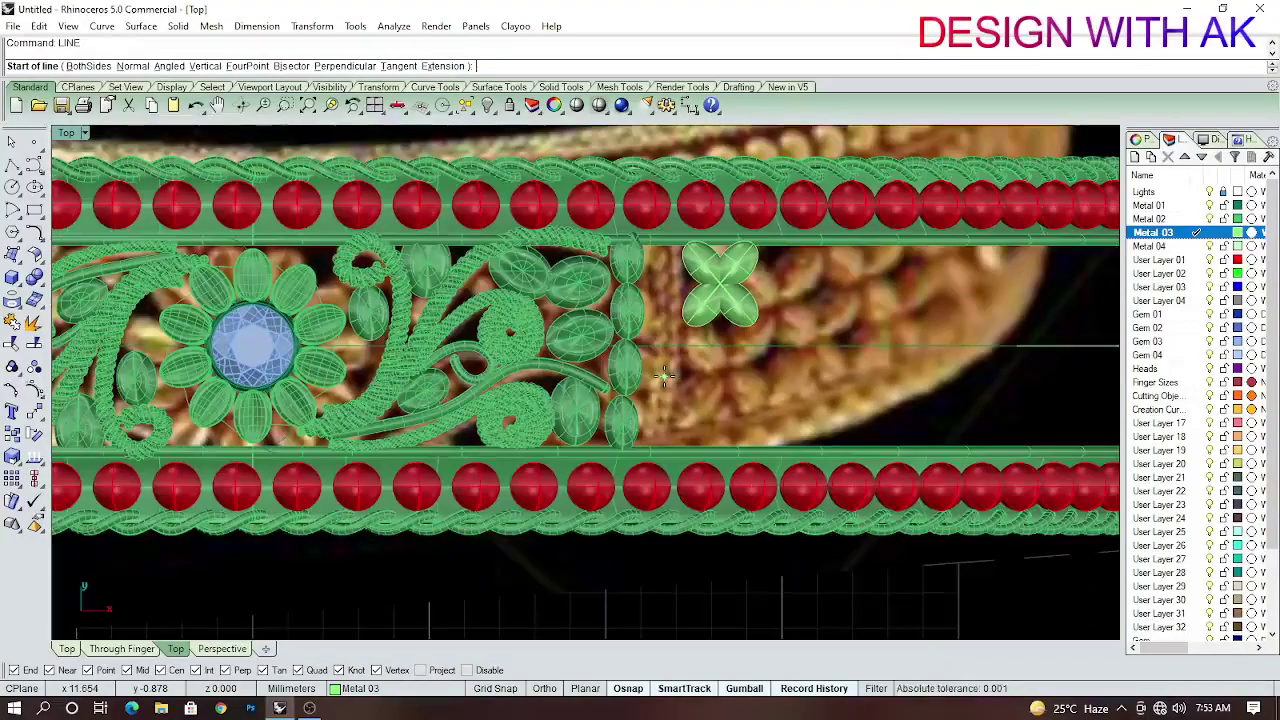
key(Escape)
scroll(664, 375, up, 2)
Copy the four-petal flower directly below the original.
click(703, 255)
drag(695, 280, 714, 458)
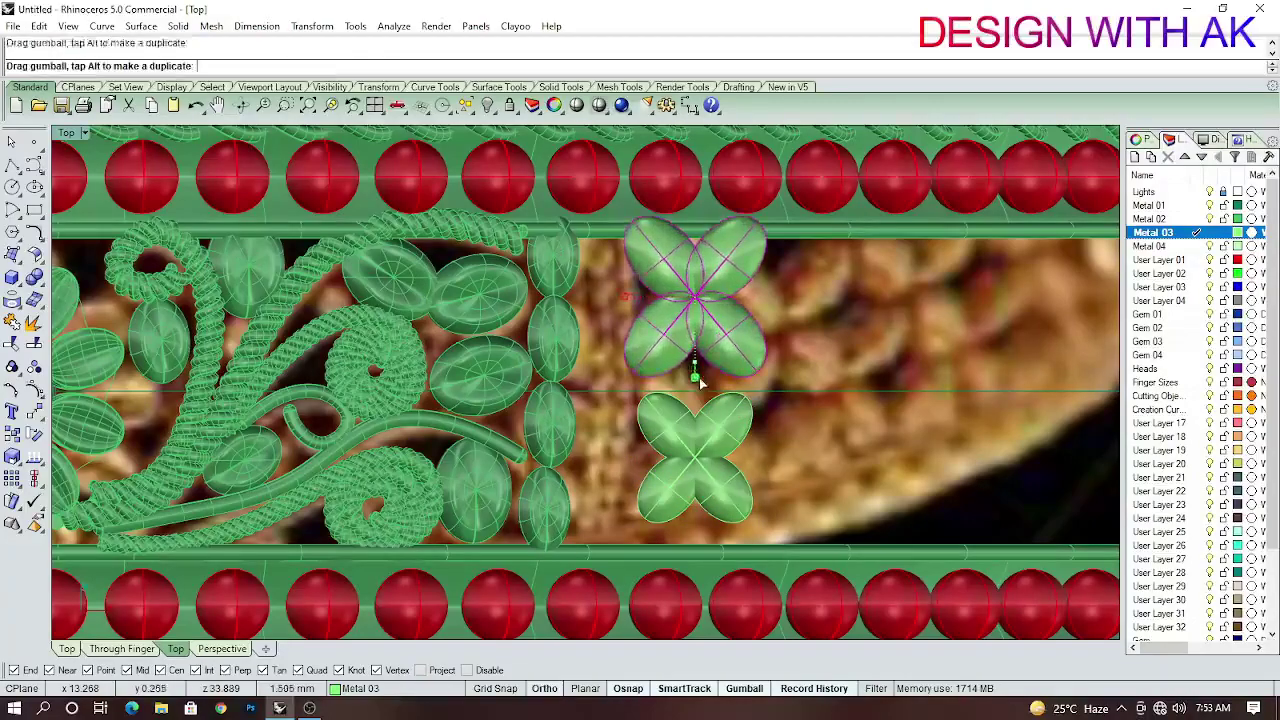
drag(698, 370, 780, 444)
scroll(780, 444, up, 3)
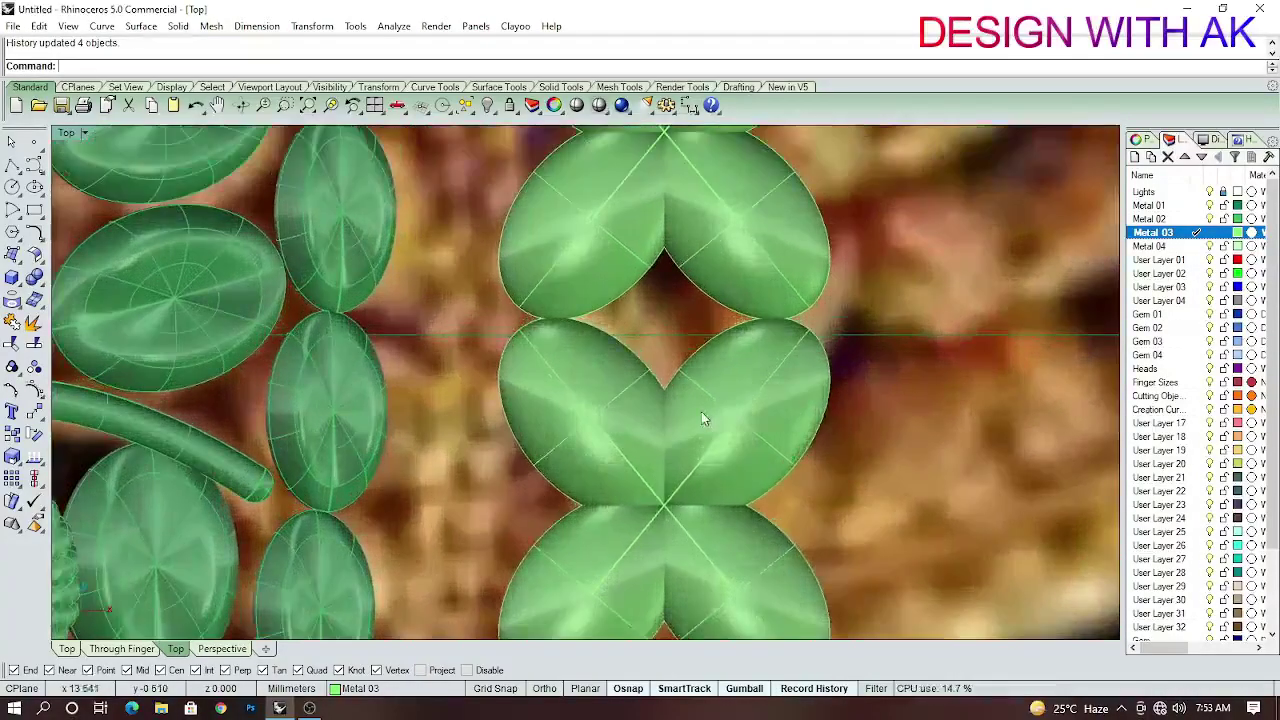
click(839, 445)
scroll(810, 415, down, 3)
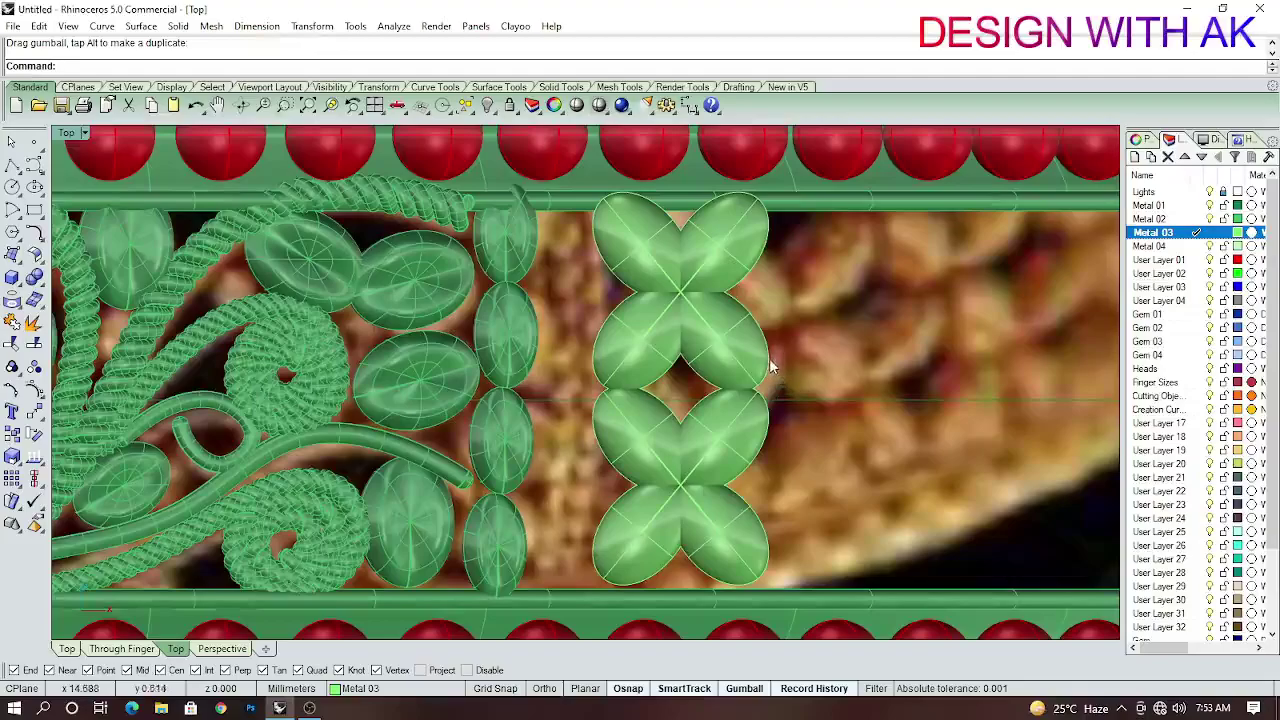
In Front view, select the gem above the band and set a rotation reference point.
key(ctrl+F2)
scroll(724, 418, up, 3)
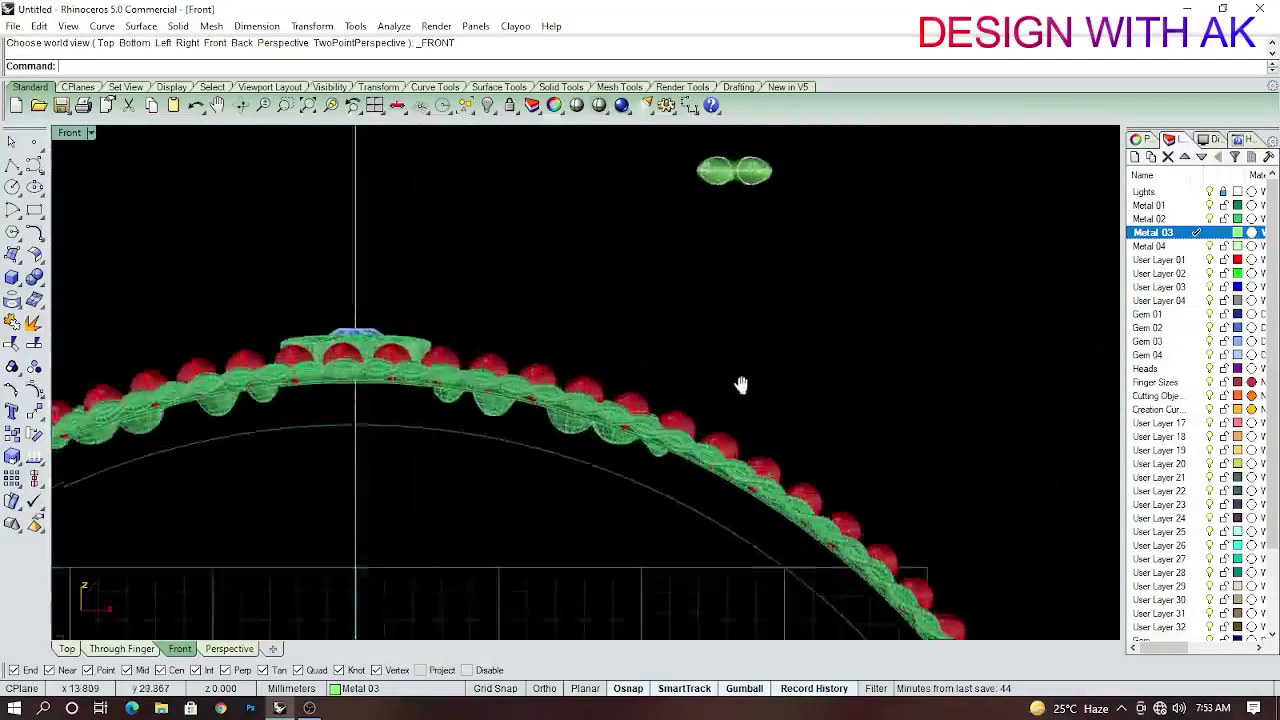
drag(615, 235, 751, 357)
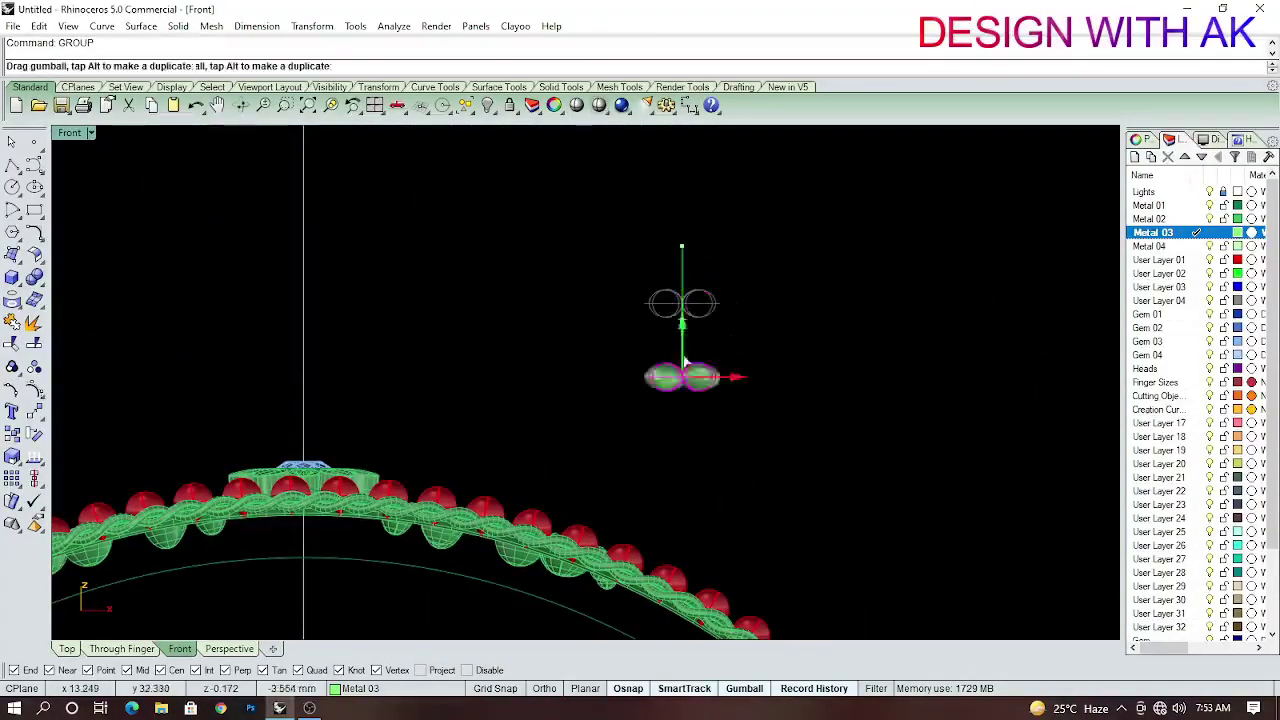
scroll(814, 363, up, 1)
scroll(674, 330, up, 4)
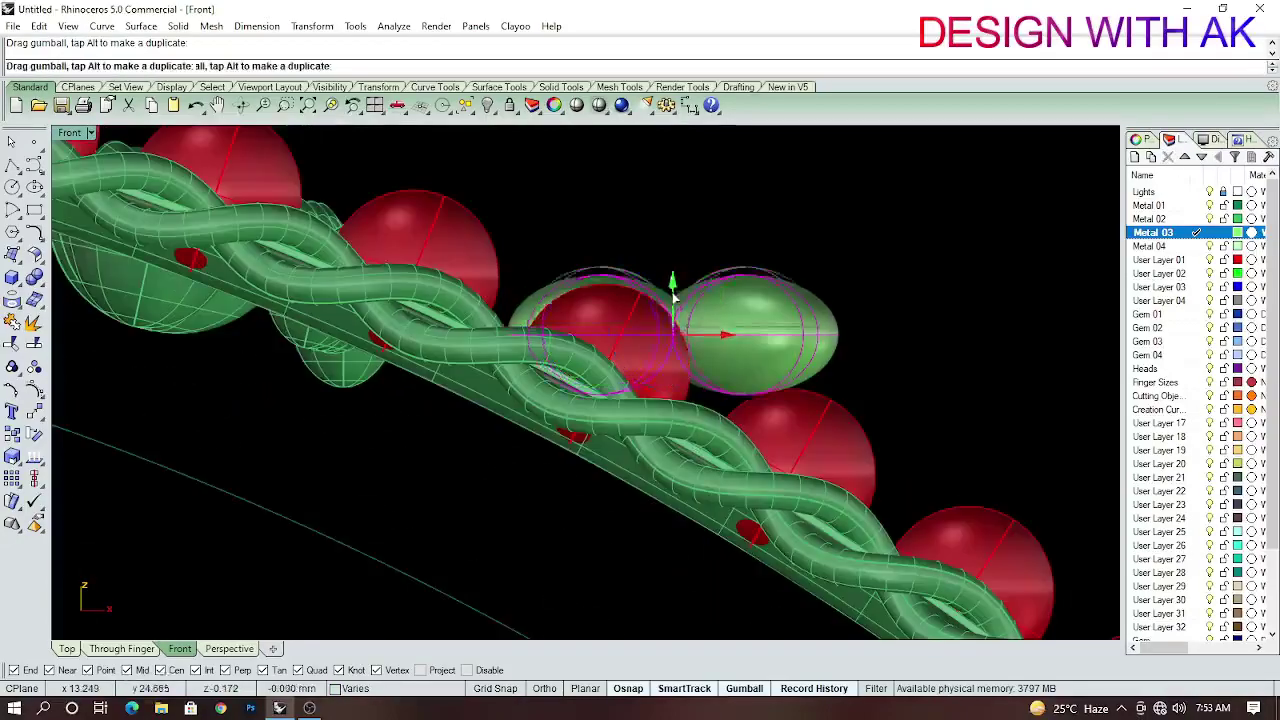
click(1085, 216)
scroll(1060, 260, down, 3)
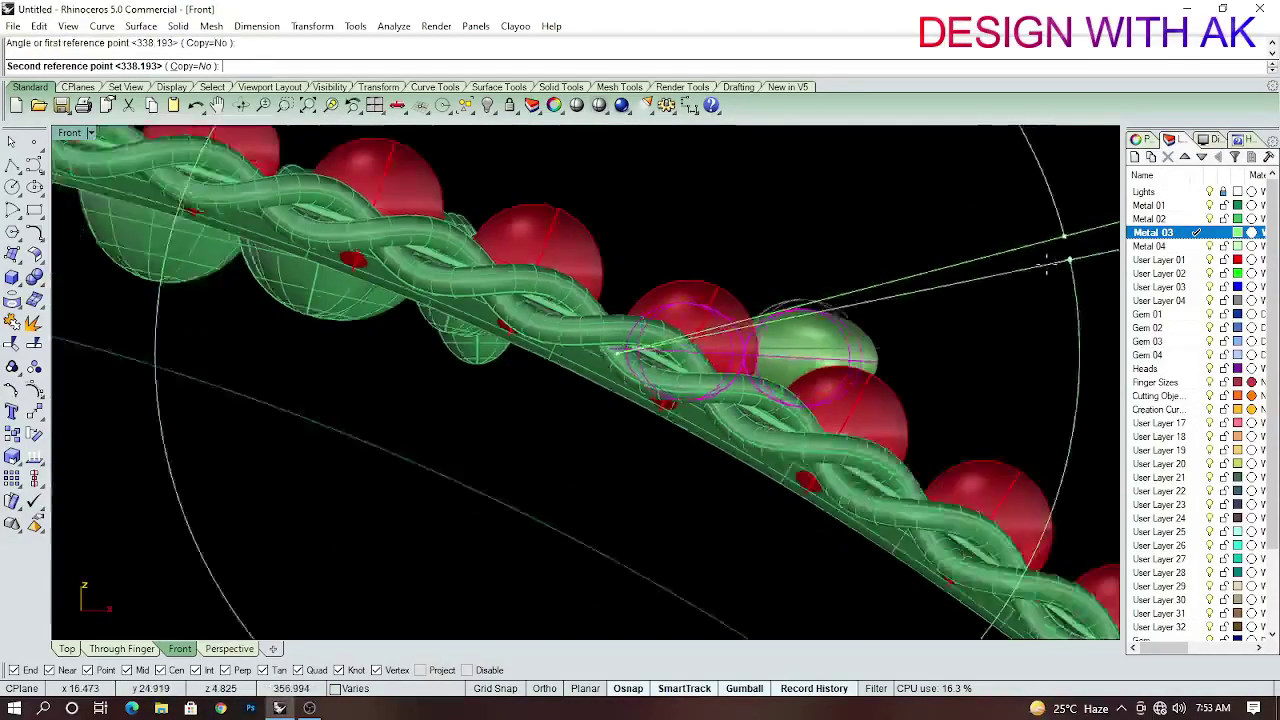
Back in Top view, draw a vertical line between the leaf and flower columns and select it.
key(ctrl+F1)
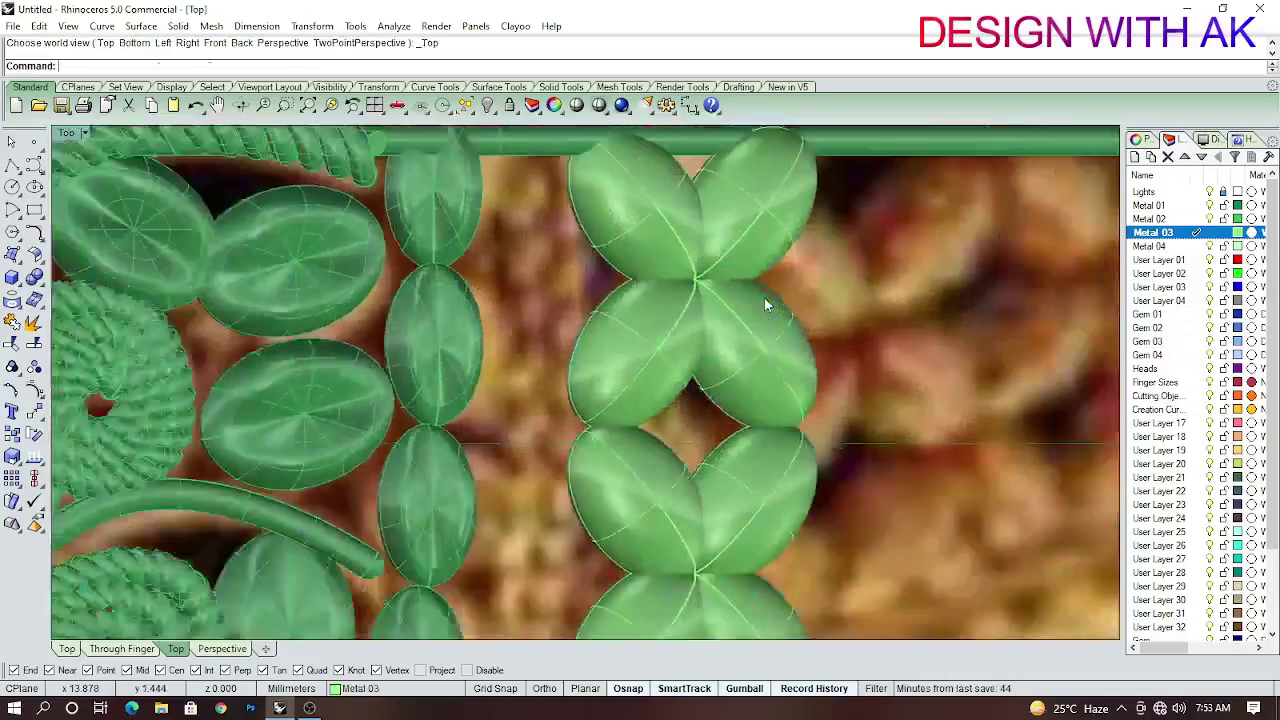
scroll(720, 325, up, 3)
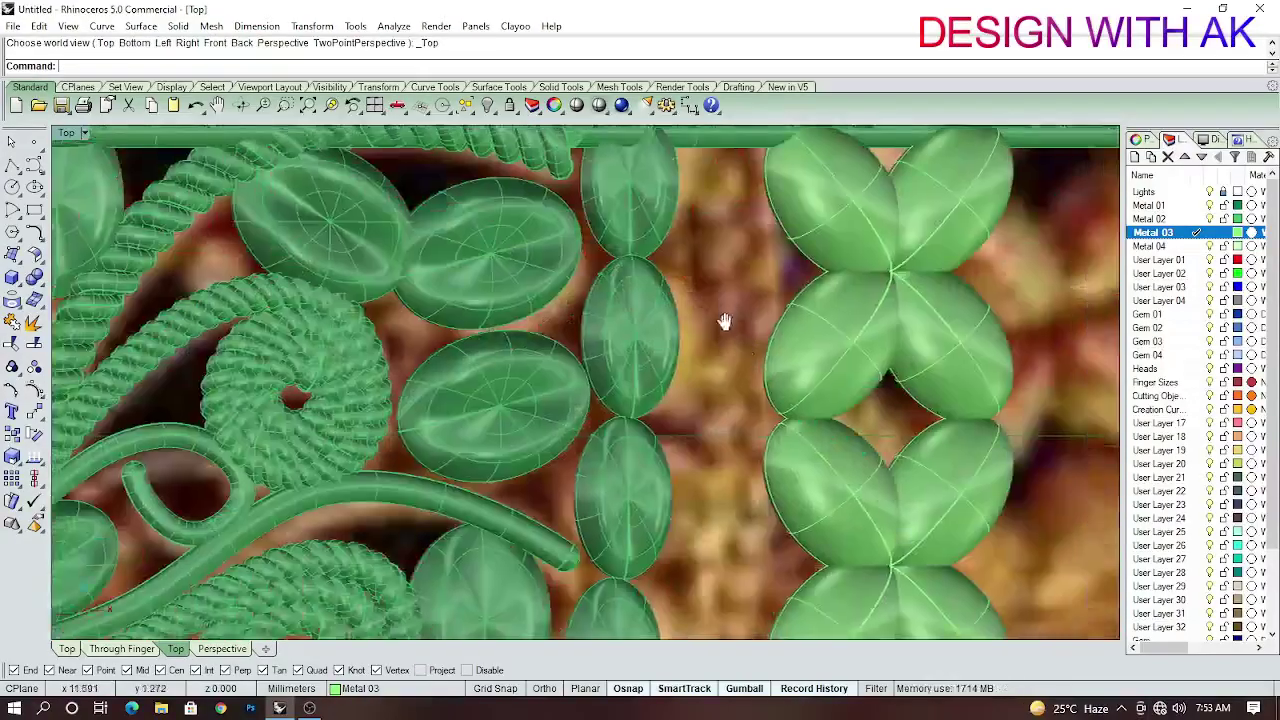
scroll(713, 335, up, 2)
click(680, 224)
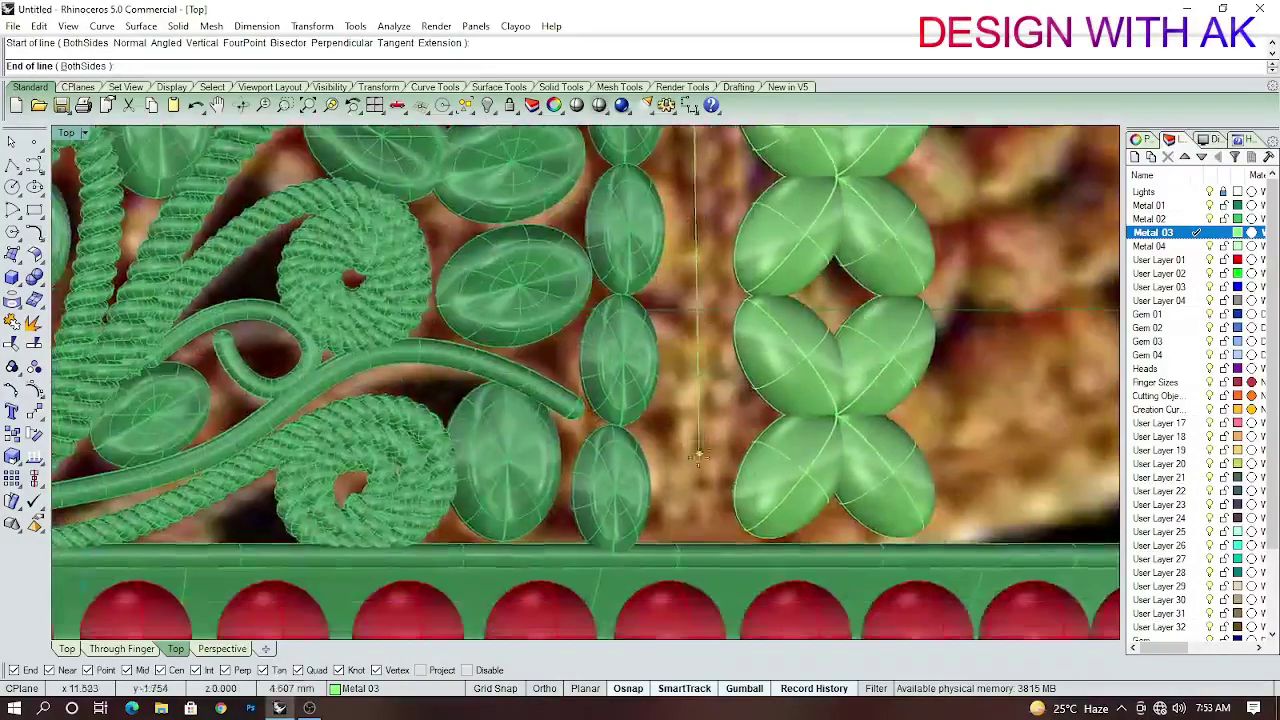
scroll(663, 477, up, 2)
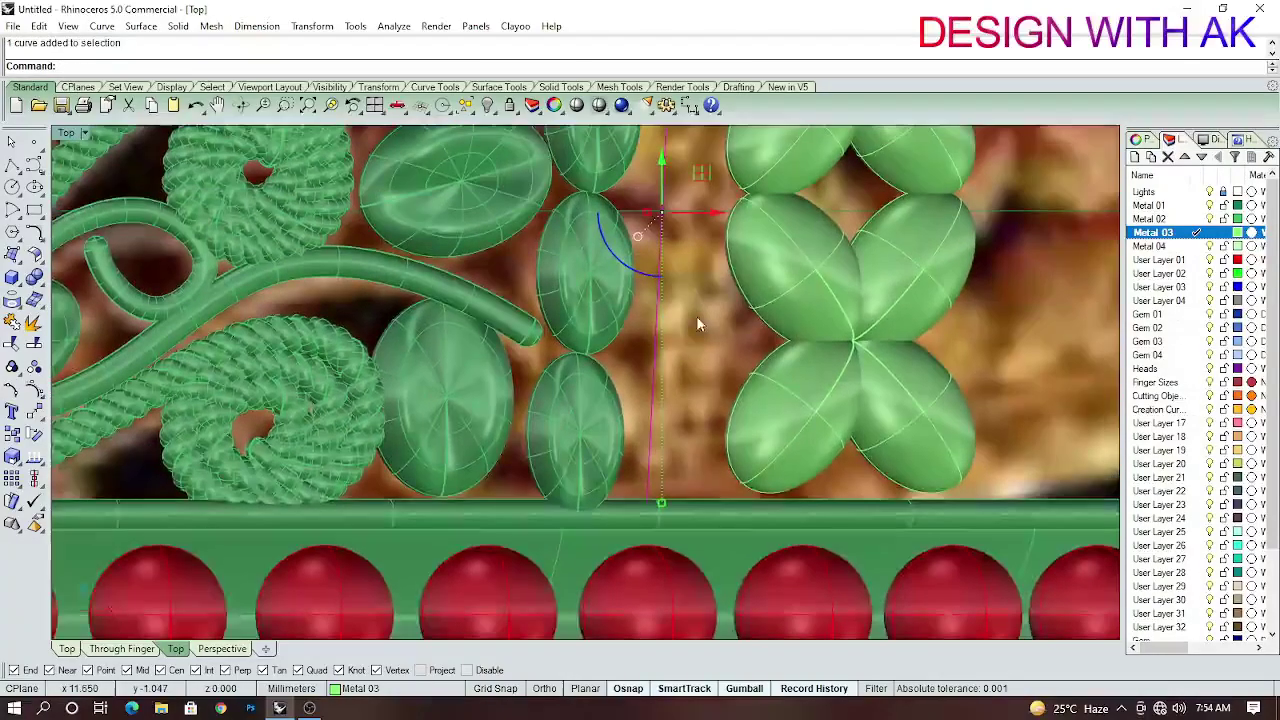
right_drag(667, 335, 675, 390)
text(H)
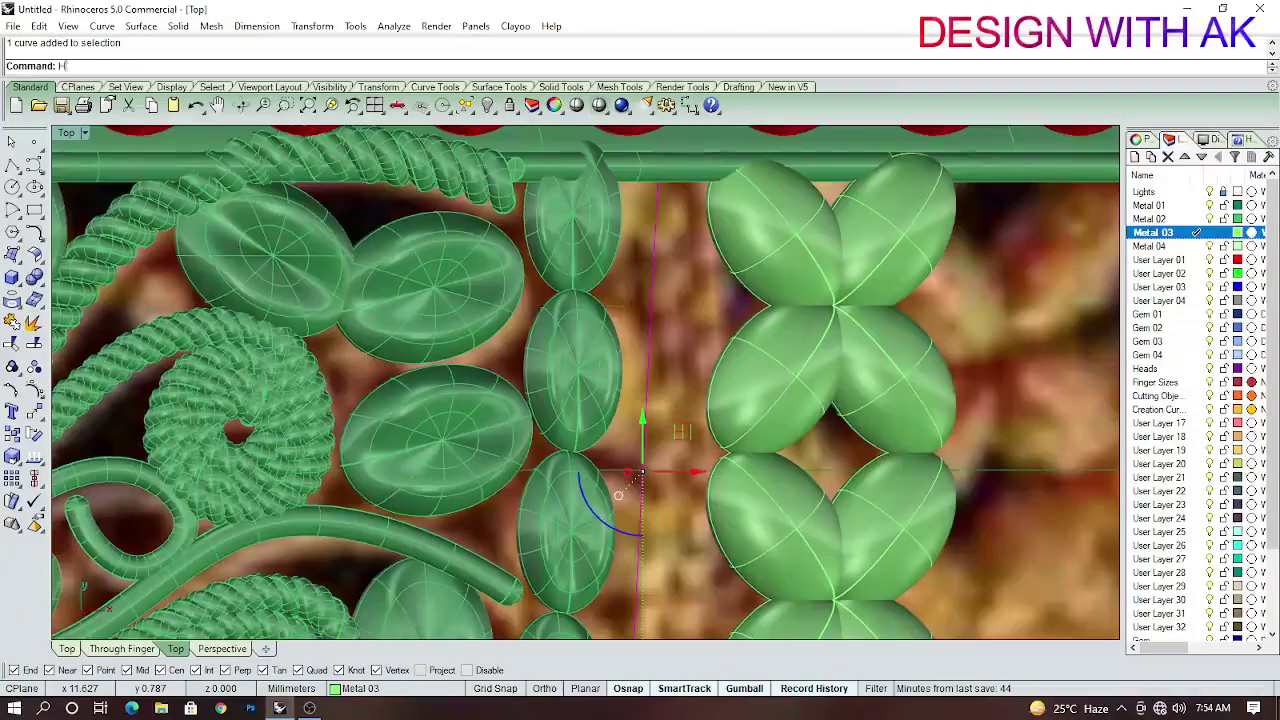
Wrap a 40-turn helix around the vertical line using Helix's AroundCurve option.
text(elix)
key(Return)
text(a)
key(Return)
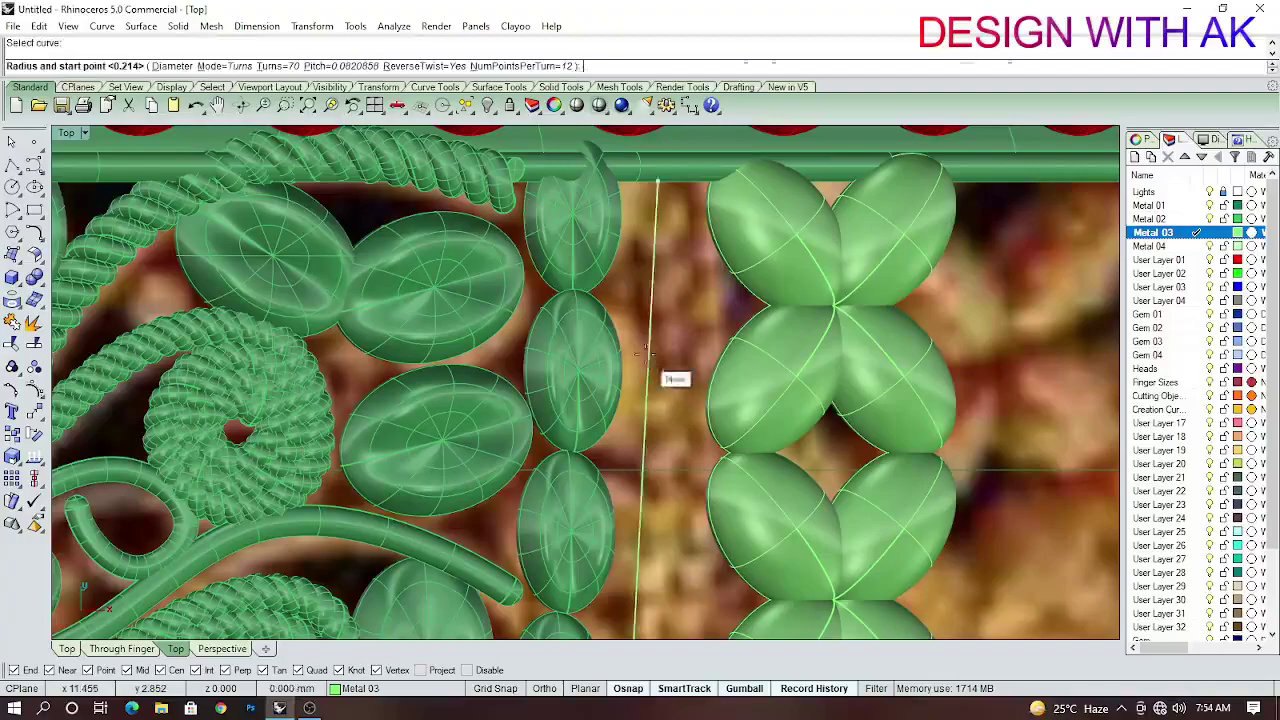
scroll(650, 355, up, 2)
scroll(650, 355, up, 1)
click(280, 66)
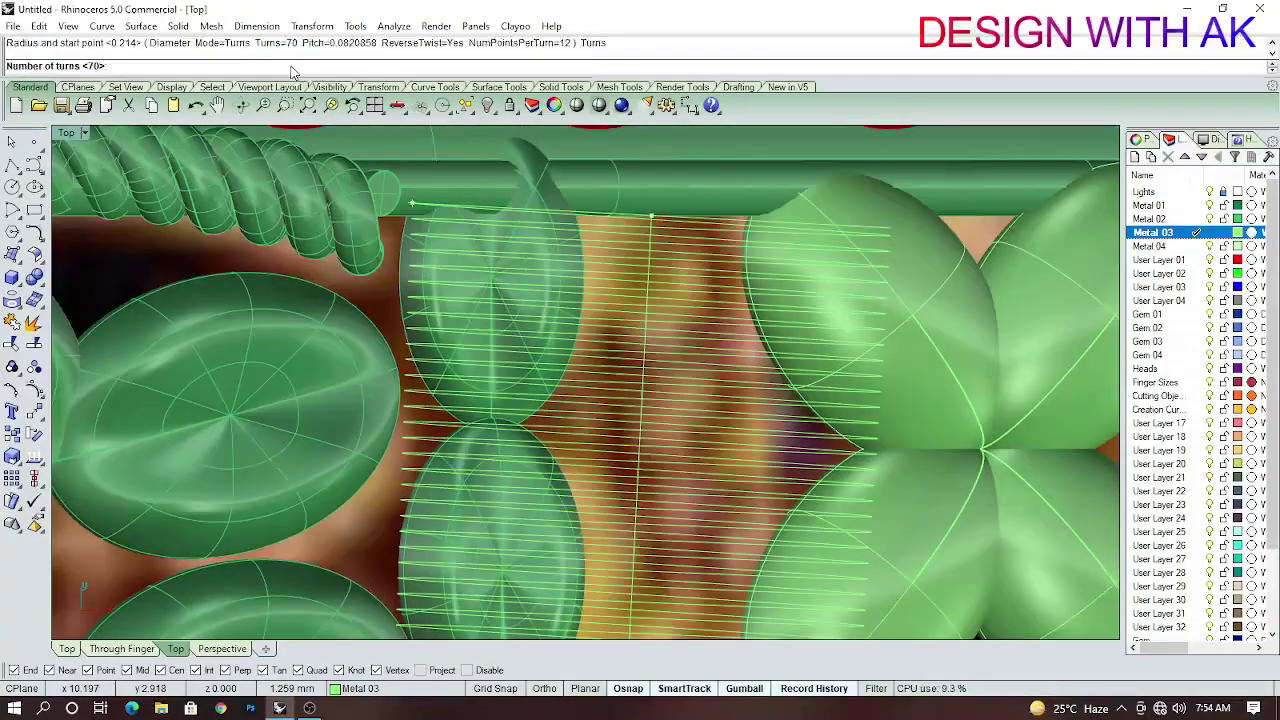
text(40)
key(Return)
scroll(636, 248, up, 2)
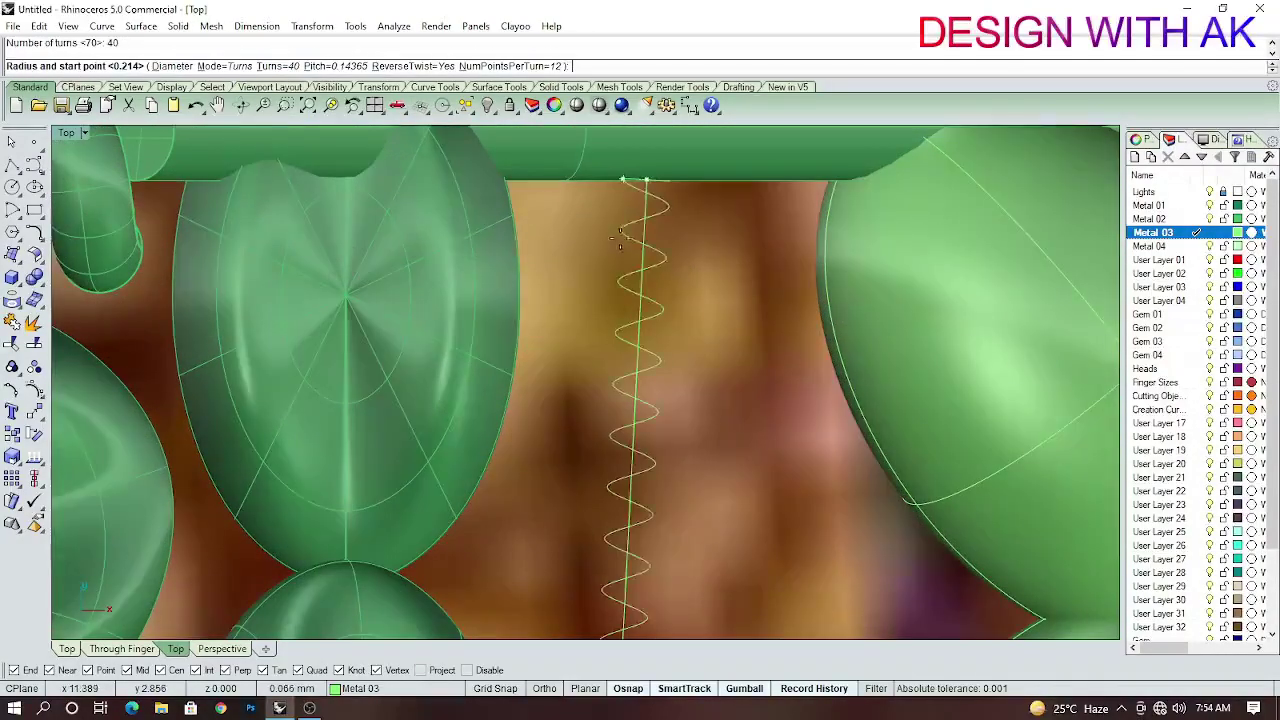
click(620, 235)
Add a second crossing helix around the same vertical line.
scroll(660, 270, up, 2)
scroll(684, 310, up, 1)
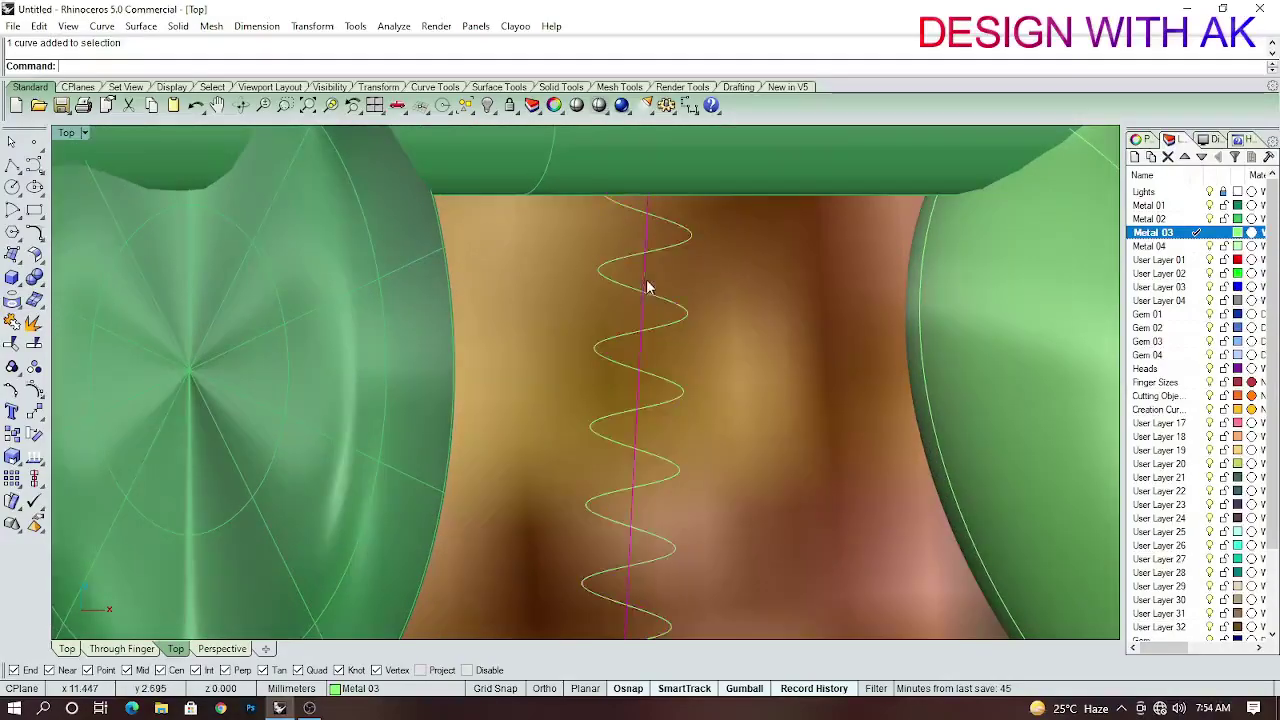
text(a)
key(Return)
click(643, 282)
scroll(694, 210, up, 1)
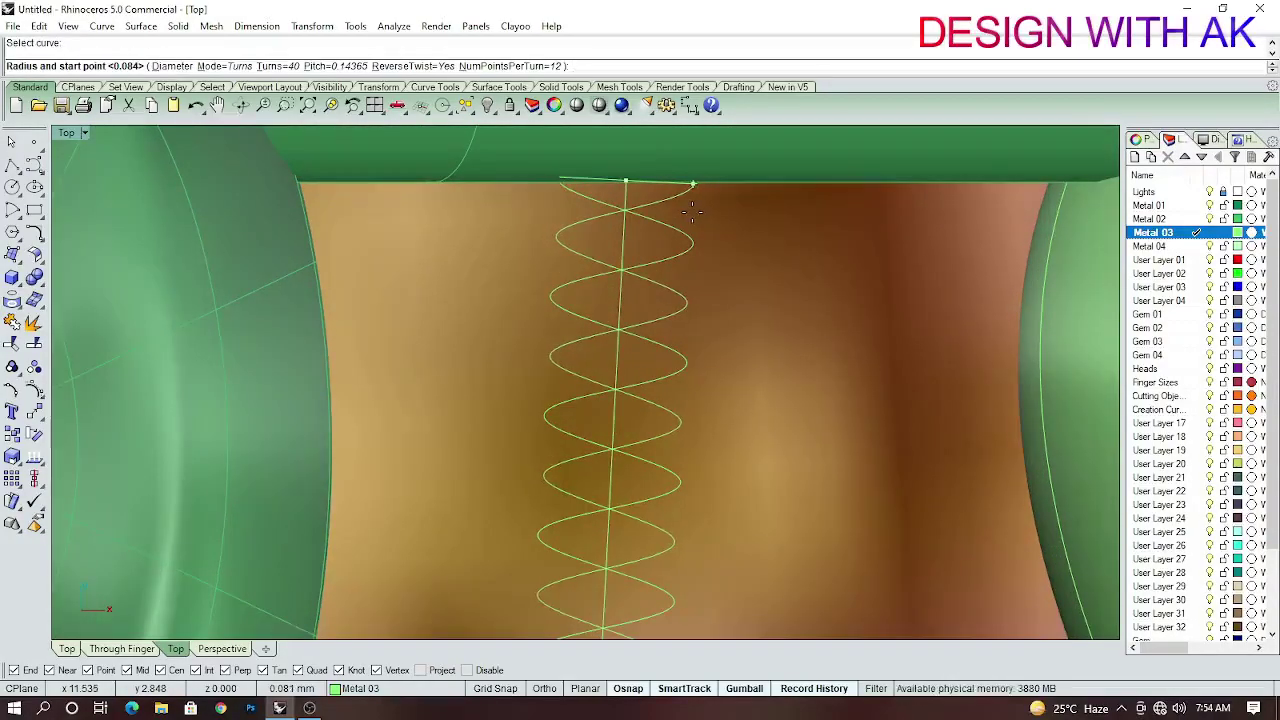
click(691, 210)
Pipe the two helices into a slim rope tube, undoing the oversized attempts.
right_drag(734, 387, 764, 367)
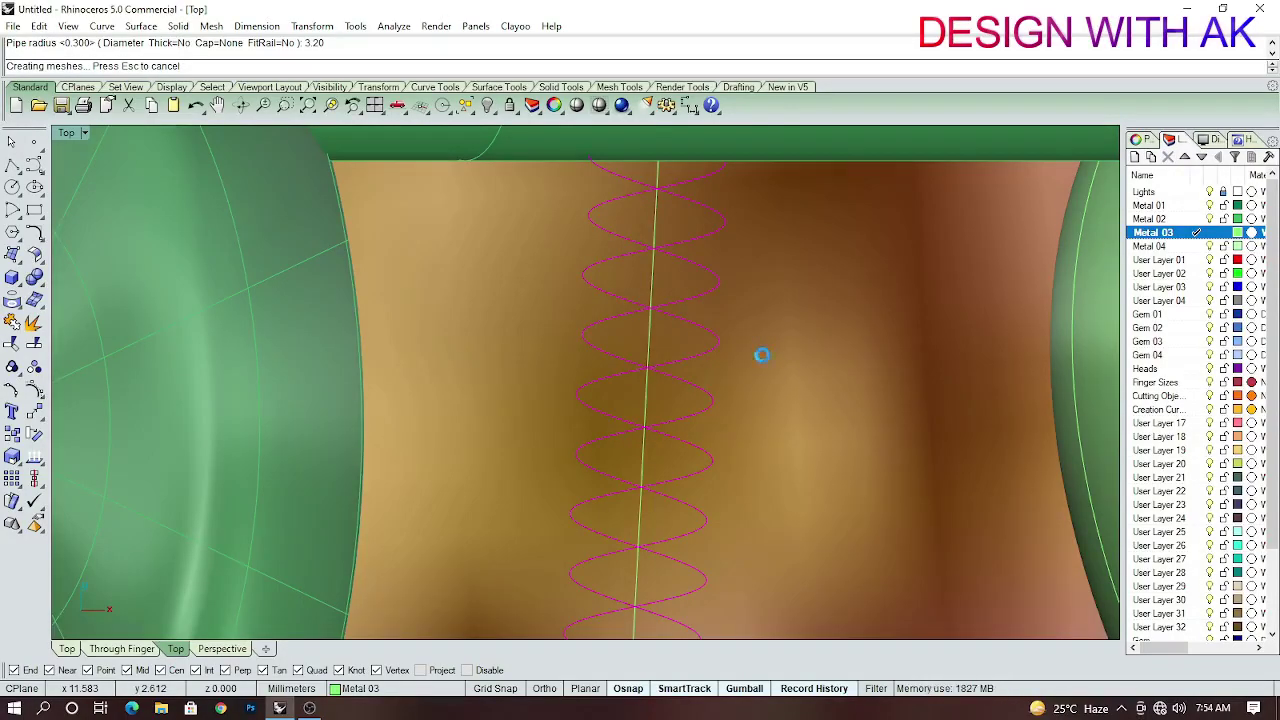
key(ctrl+z)
scroll(764, 356, up, 1)
text(P)
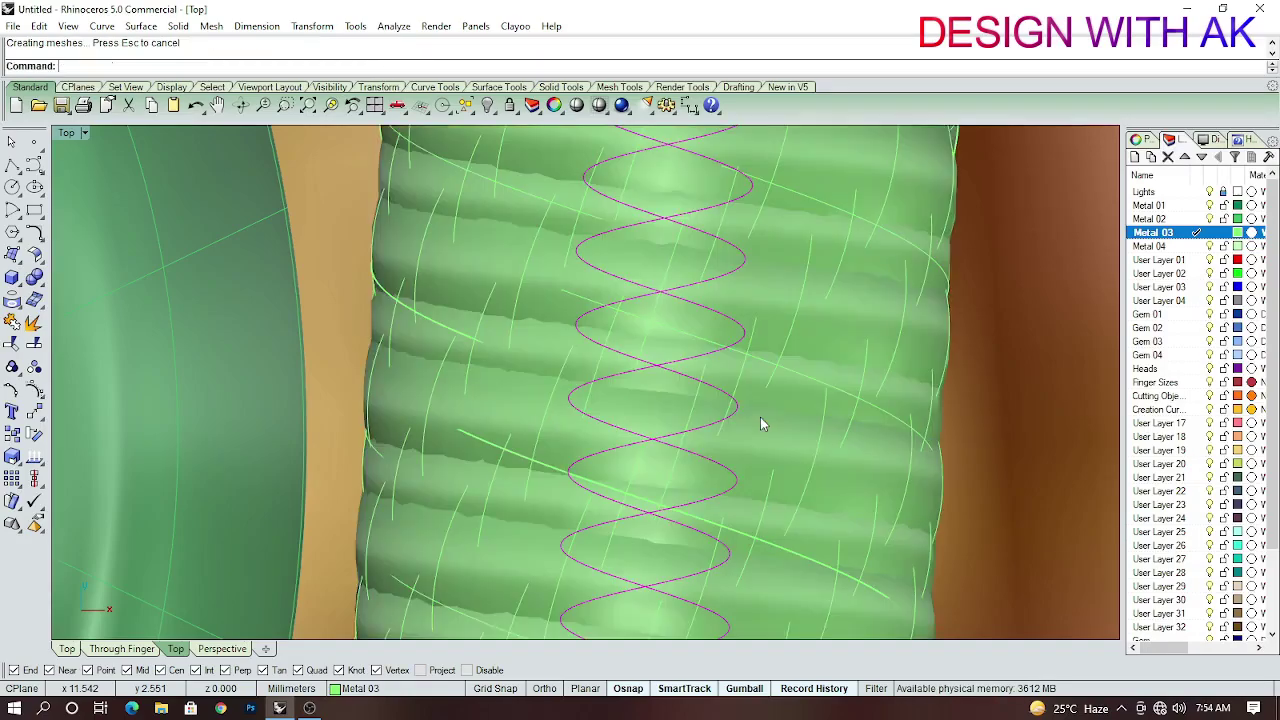
key(ctrl+z)
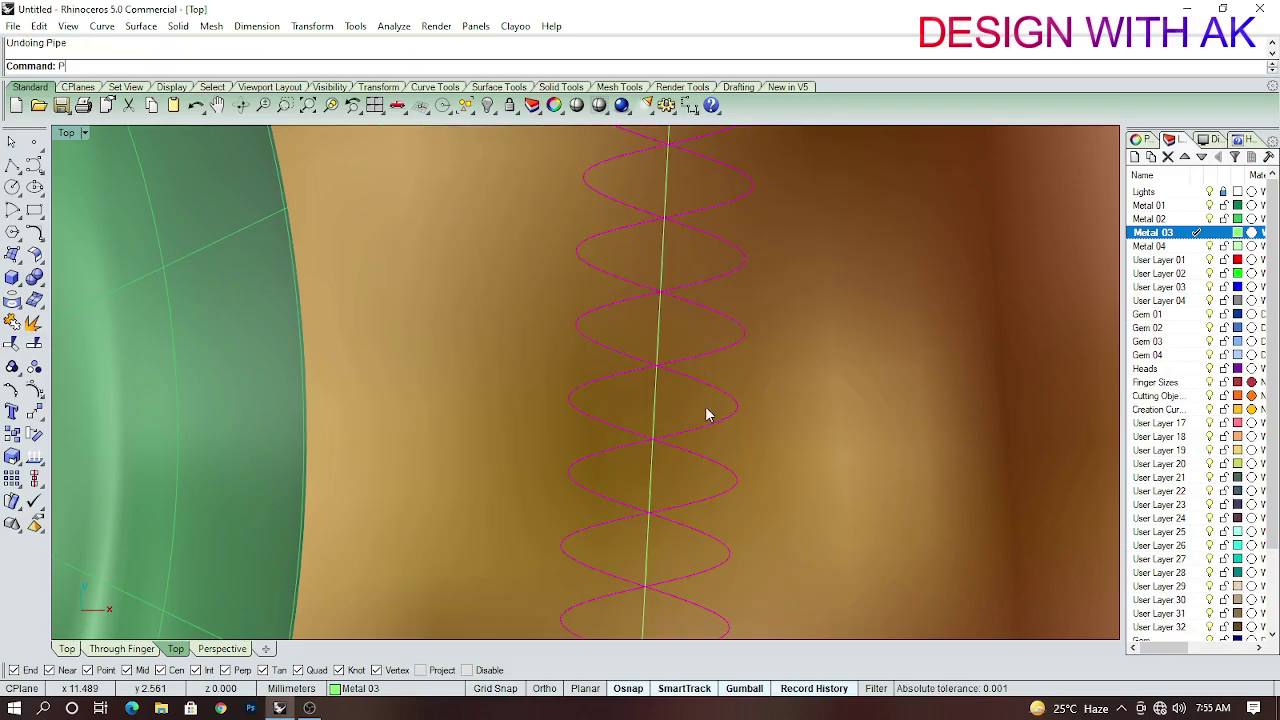
key(Return)
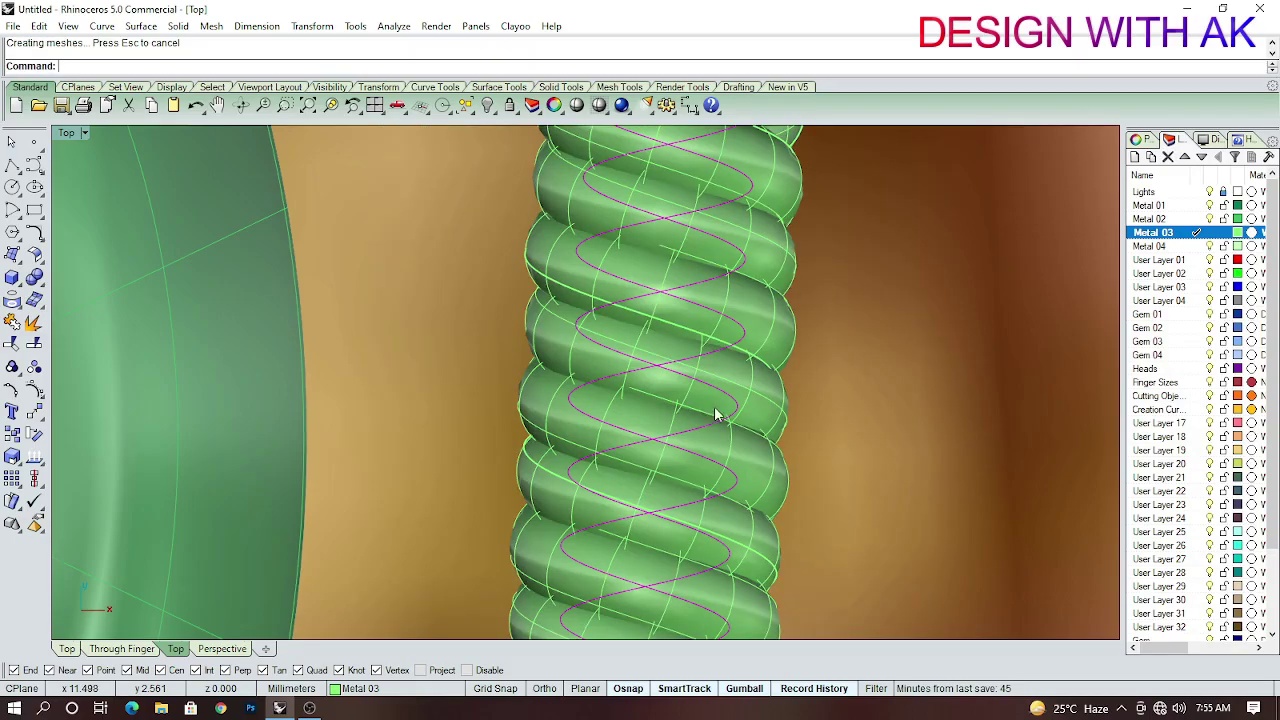
scroll(705, 406, down, 5)
scroll(706, 340, down, 3)
Place a second rope tube beside the first and group the two together.
scroll(712, 275, up, 3)
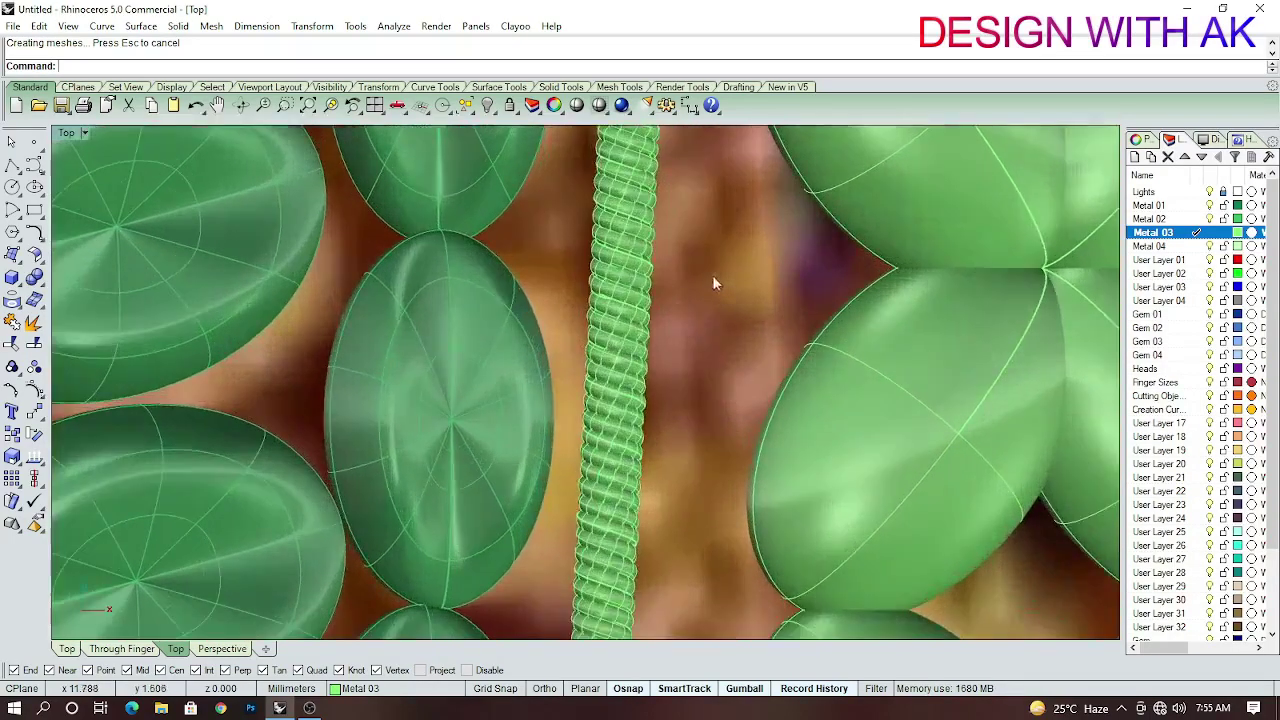
click(640, 410)
right_drag(640, 410, 675, 420)
scroll(675, 420, up, 2)
drag(620, 441, 661, 430)
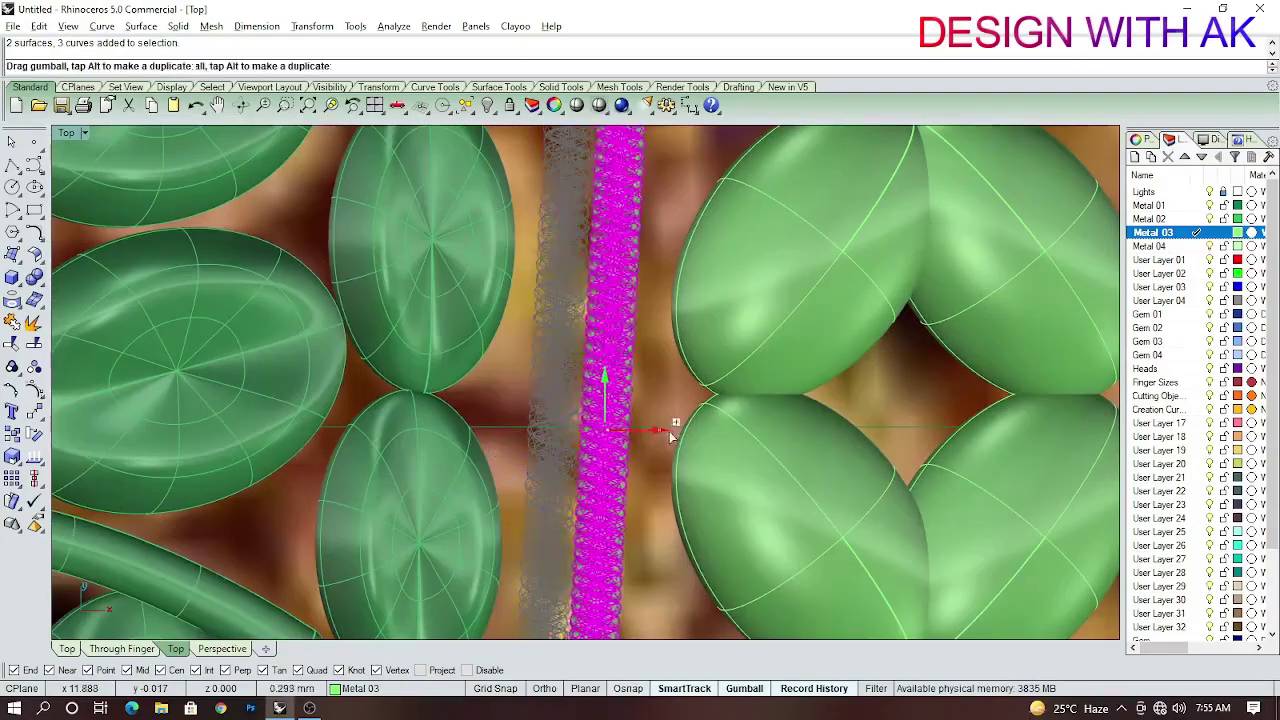
scroll(661, 430, down, 3)
scroll(661, 430, up, 3)
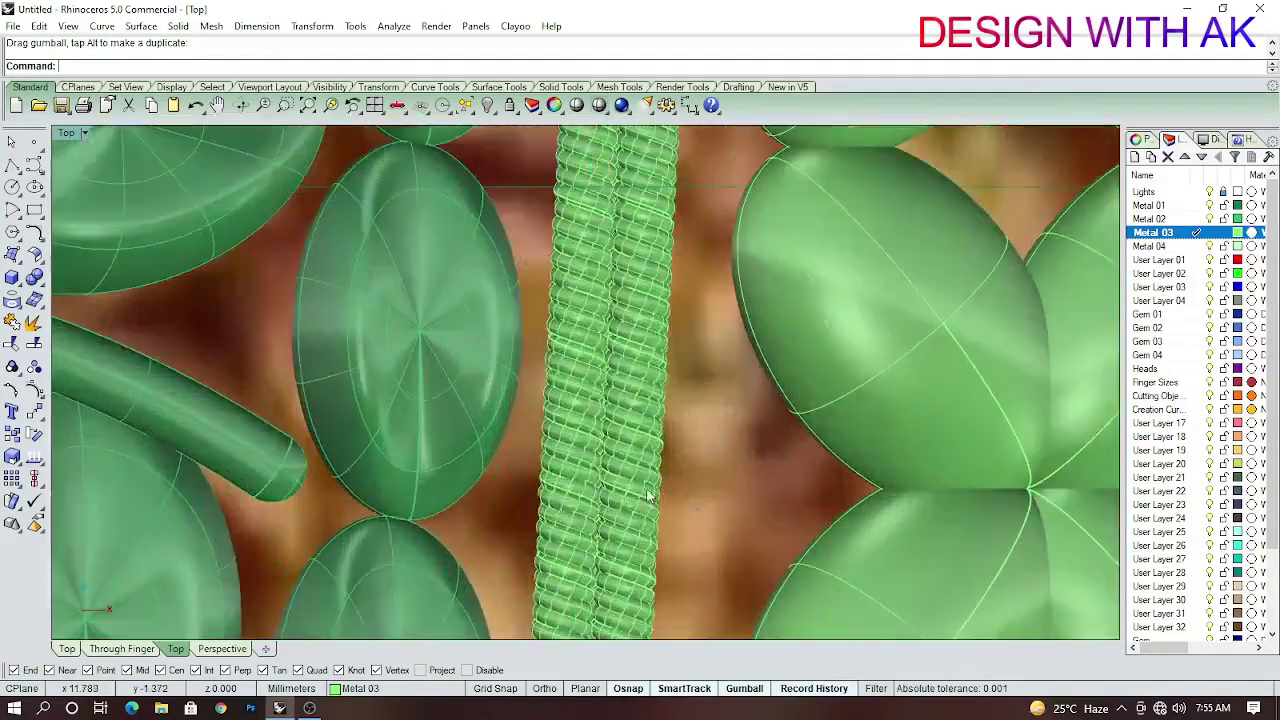
click(640, 434)
text(group)
key(Return)
scroll(644, 443, down, 3)
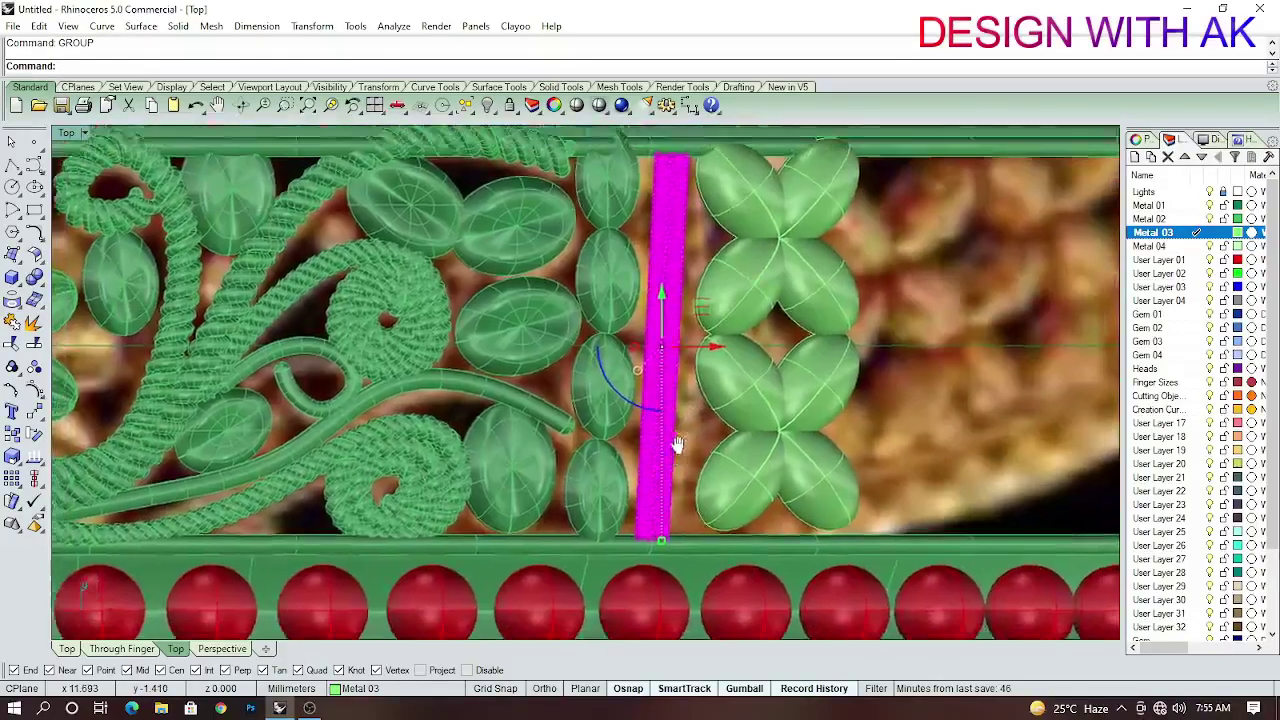
scroll(667, 483, up, 3)
Ungroup the twisted divider tube and select both of its halves.
key(Escape)
scroll(667, 483, up, 1)
click(619, 463)
text(U)
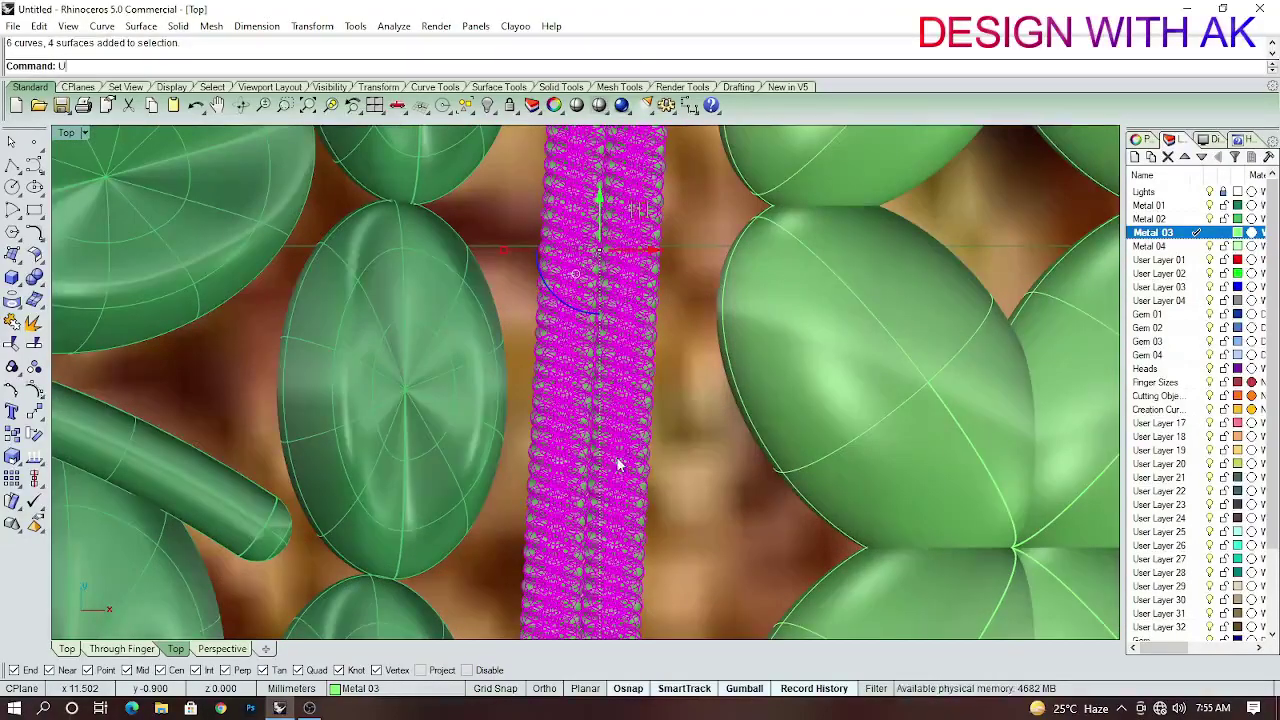
text(ngroup)
key(Return)
scroll(687, 435, up, 2)
click(683, 422)
scroll(670, 420, up, 2)
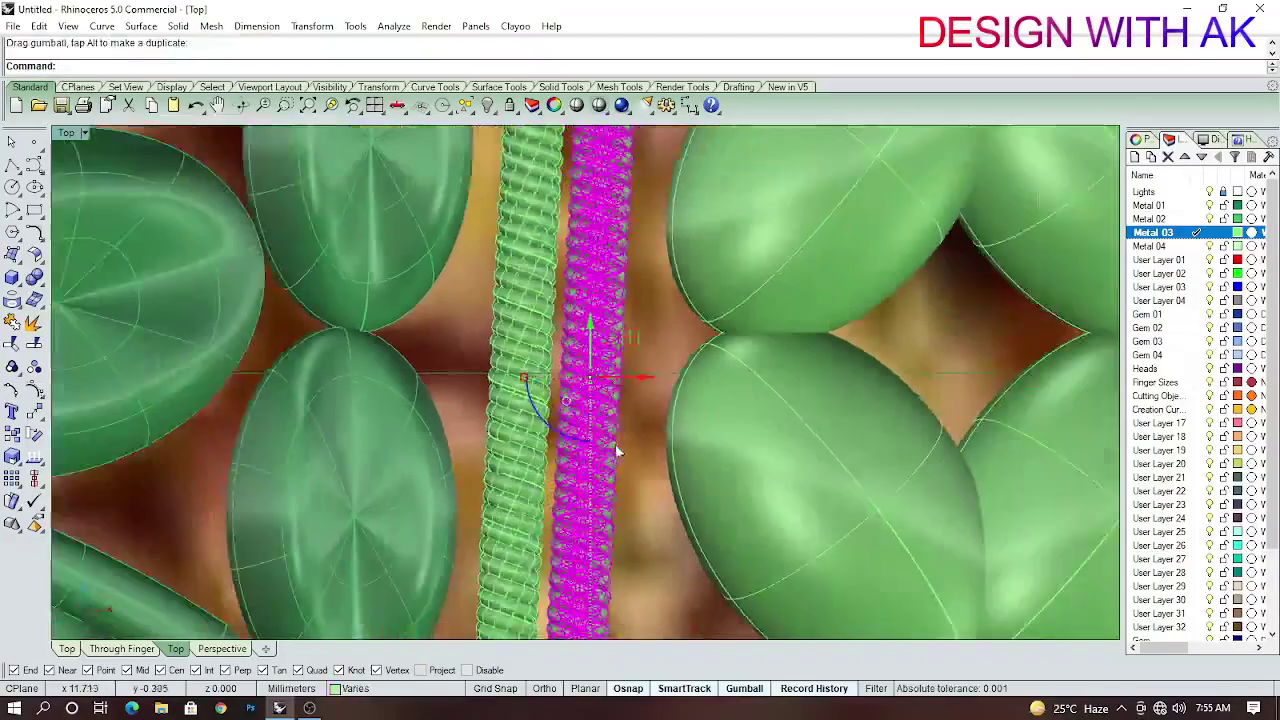
scroll(615, 444, down, 3)
shift+click(634, 485)
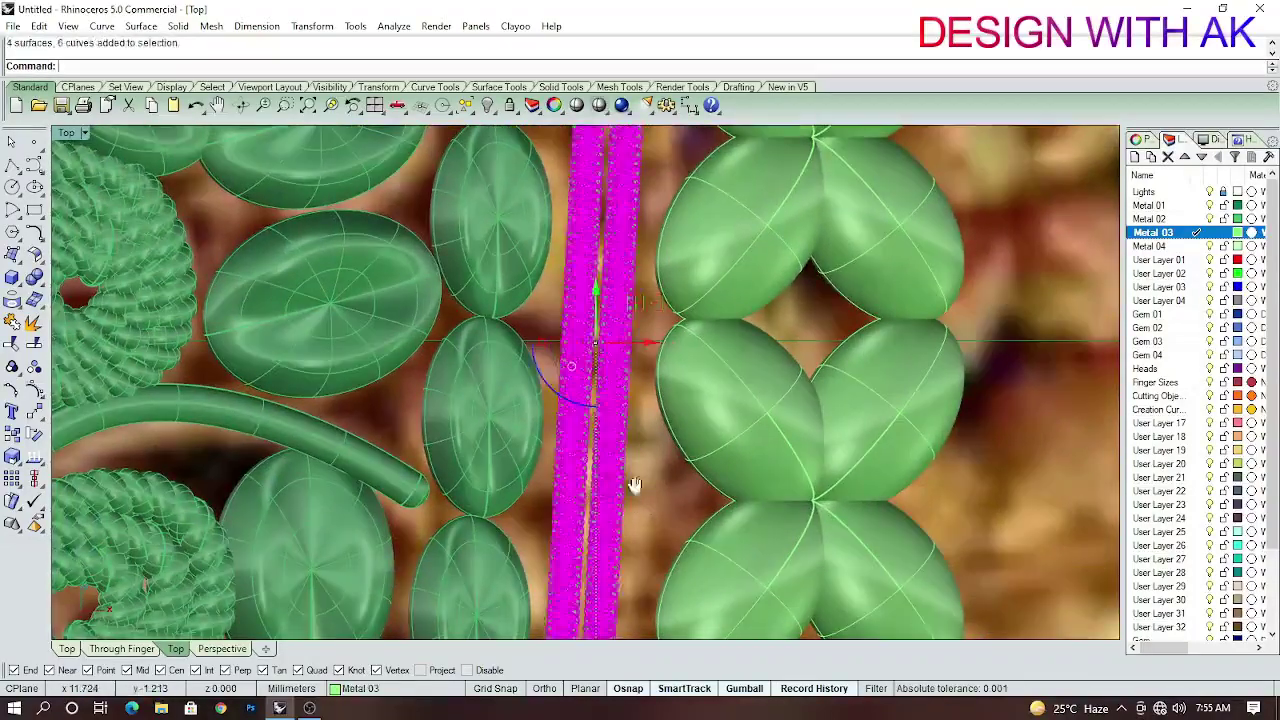
Check Front then Top view in Shaded mode, select the petal leaves, and show four viewports.
key(ctrl+g)
key(ctrl+F2)
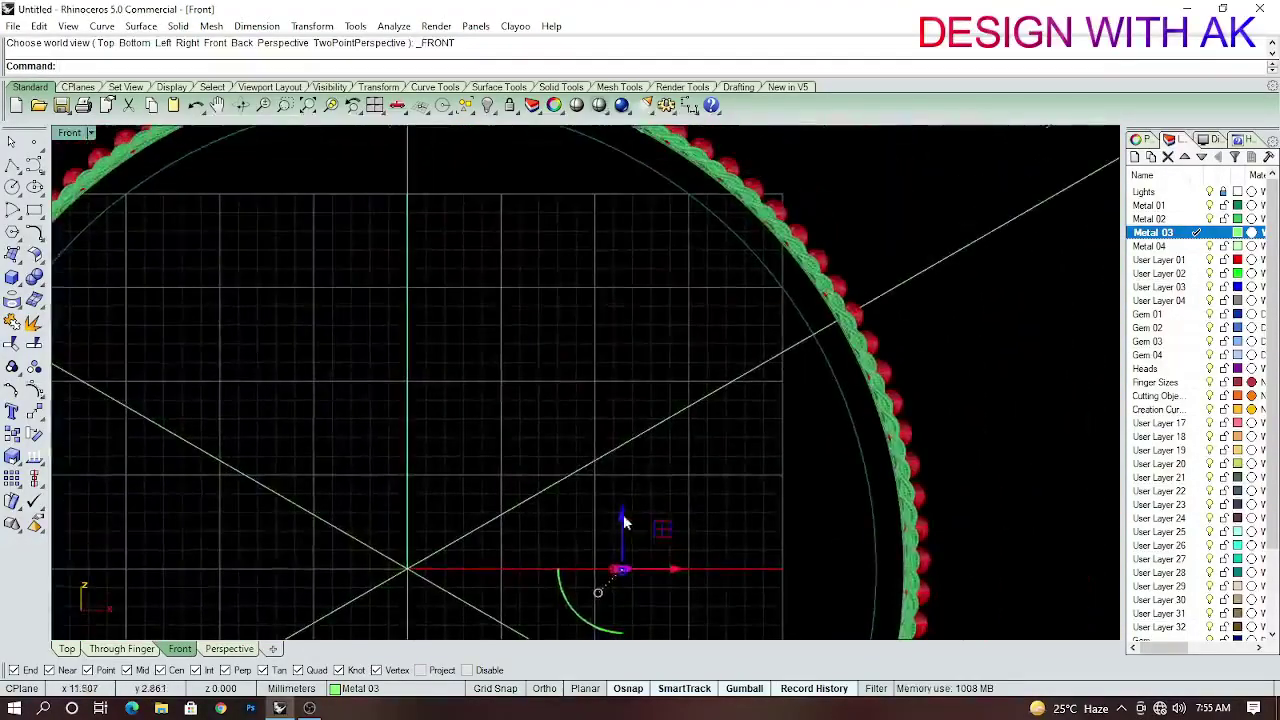
scroll(603, 290, up, 2)
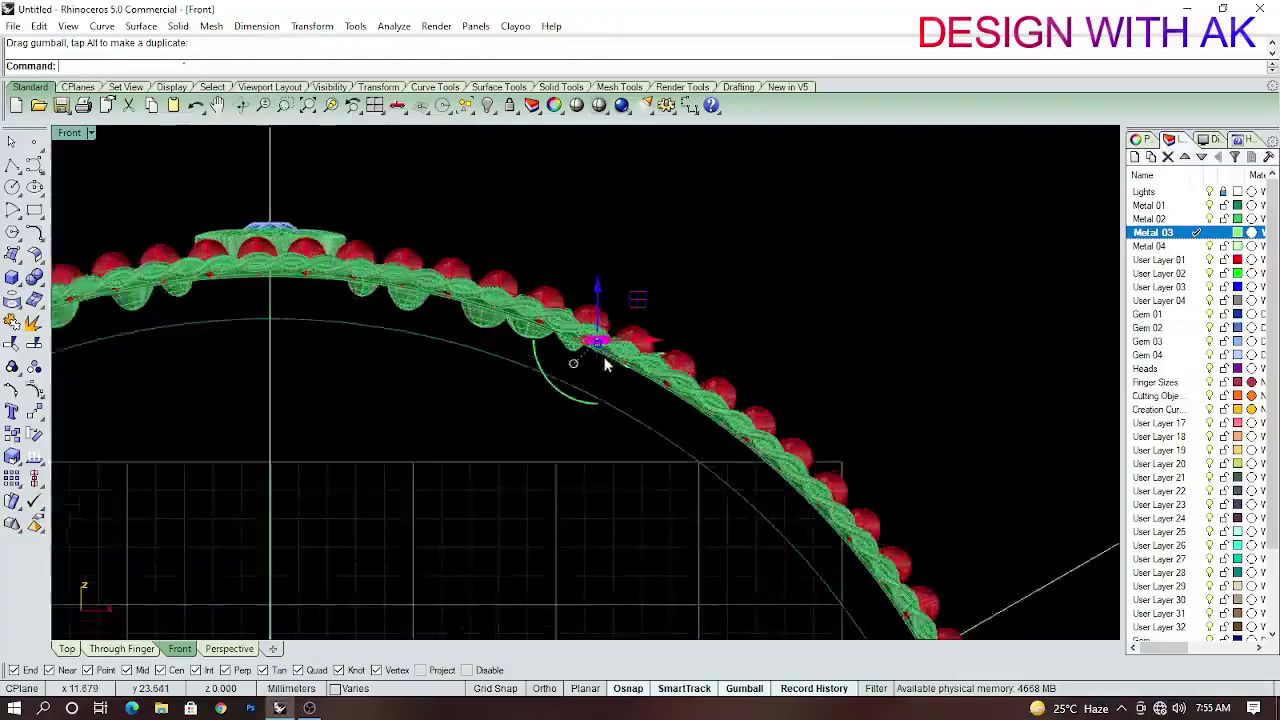
scroll(600, 300, up, 3)
scroll(585, 310, up, 2)
scroll(554, 382, up, 2)
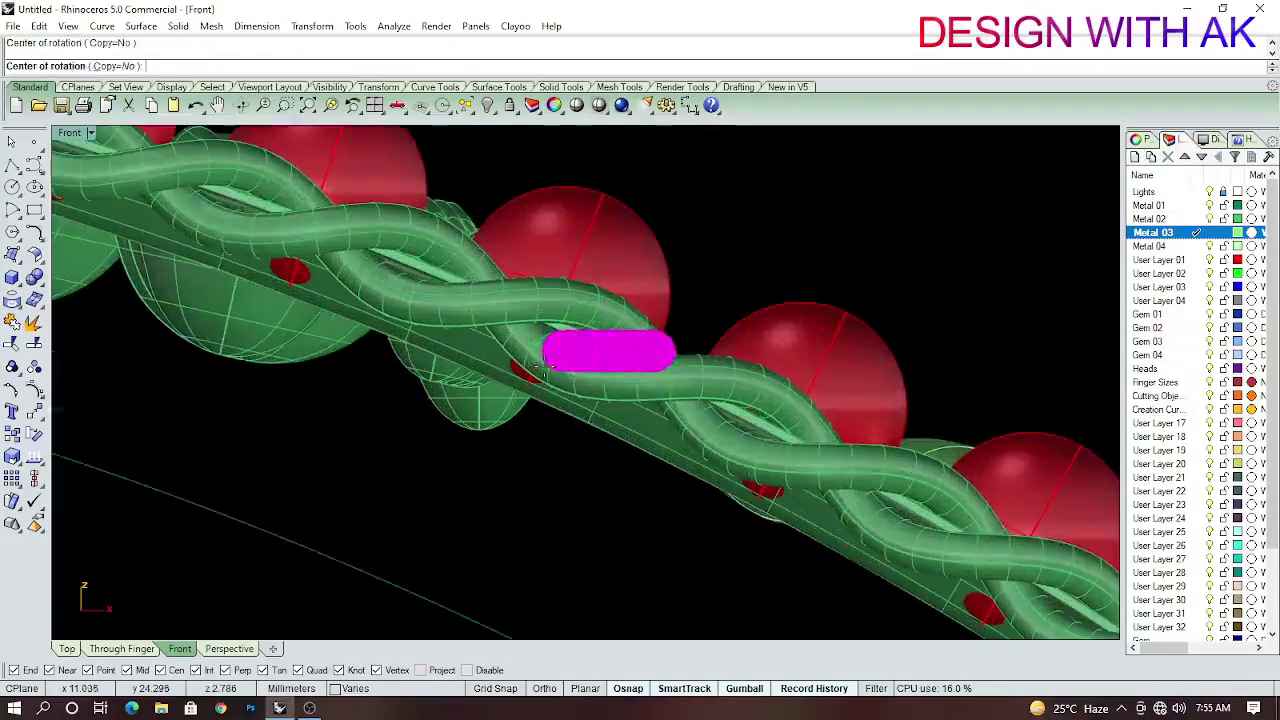
key(Return)
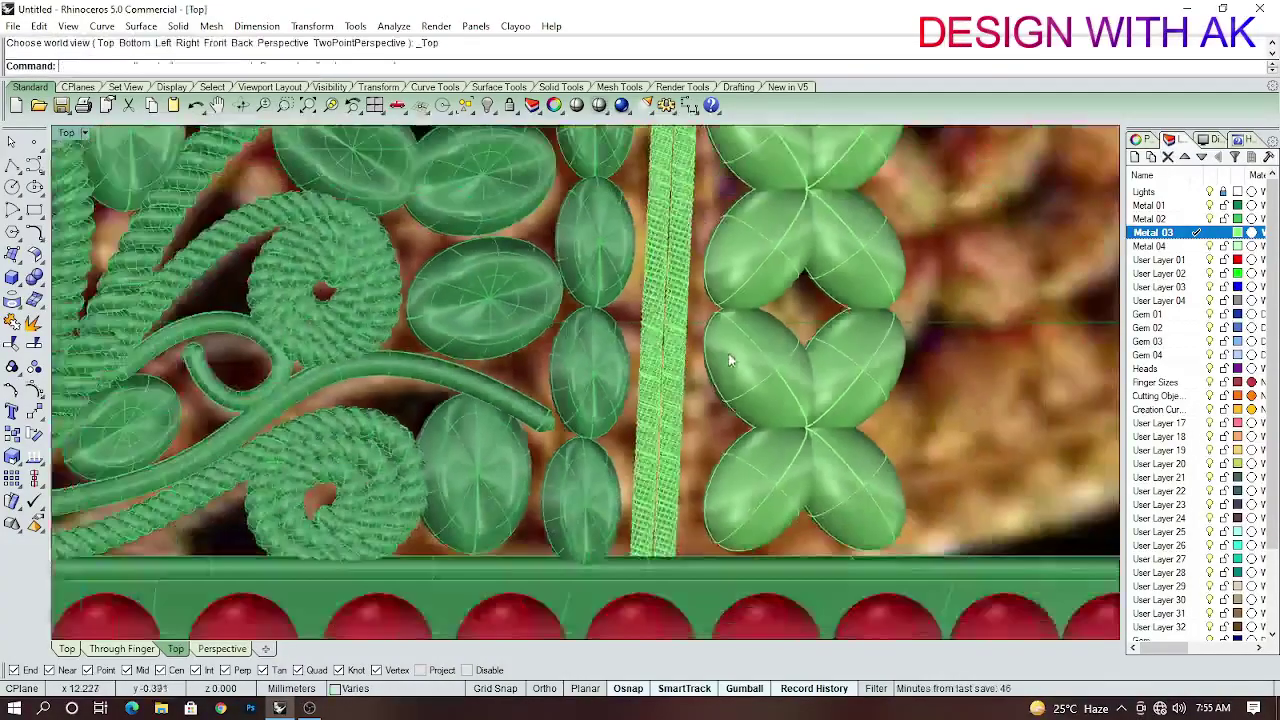
click(576, 105)
right_drag(586, 125, 504, 230)
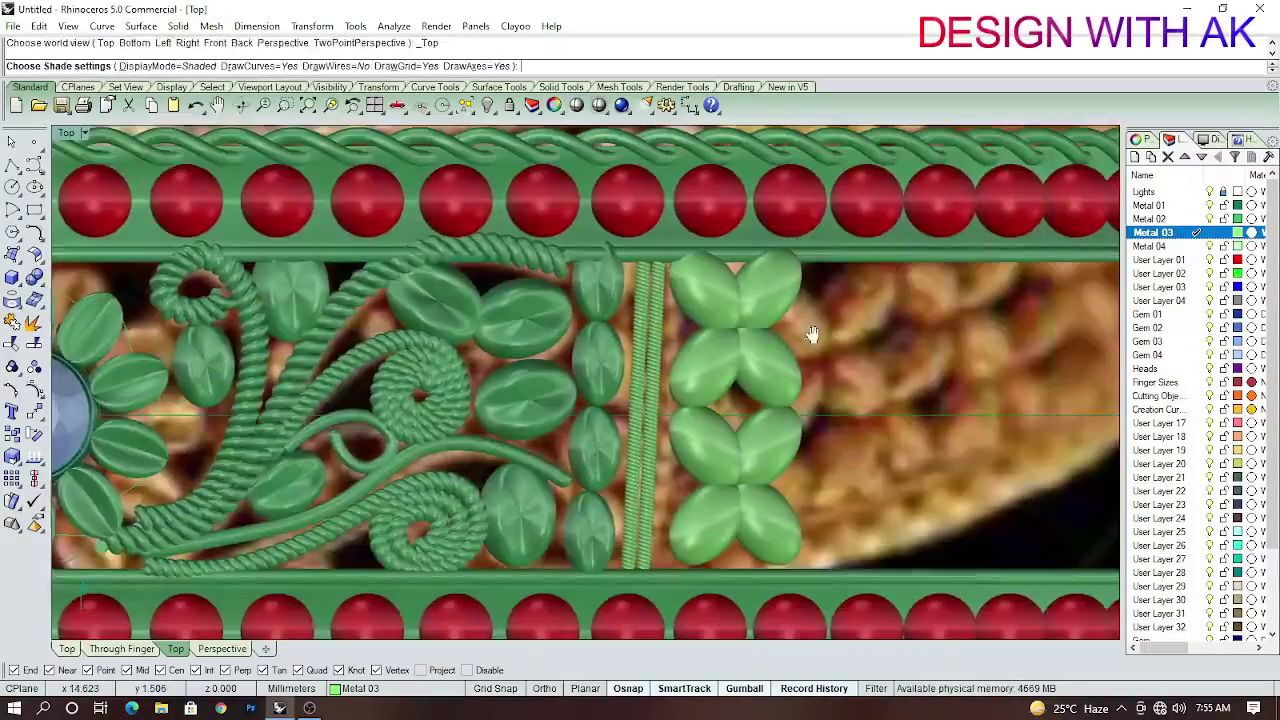
click(790, 300)
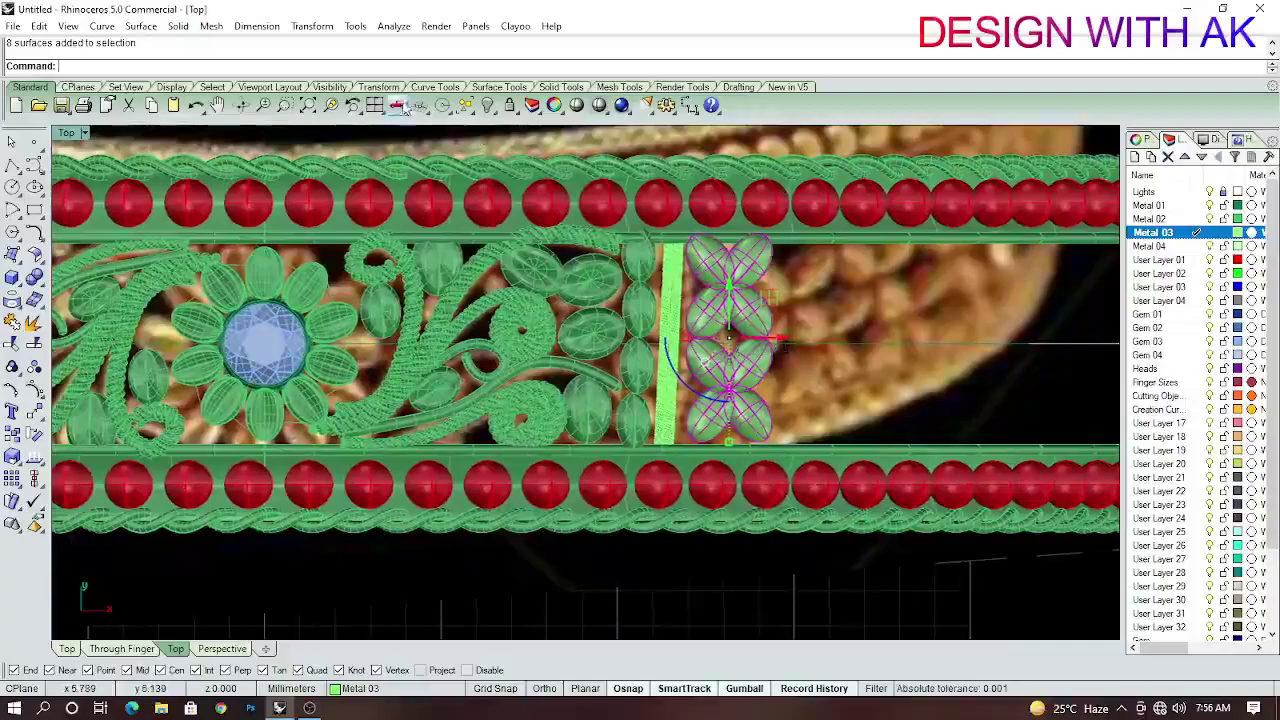
click(374, 105)
Rotate-copy the petal column about the band centre to several positions, then maximize the Top viewport.
right_drag(424, 228, 476, 287)
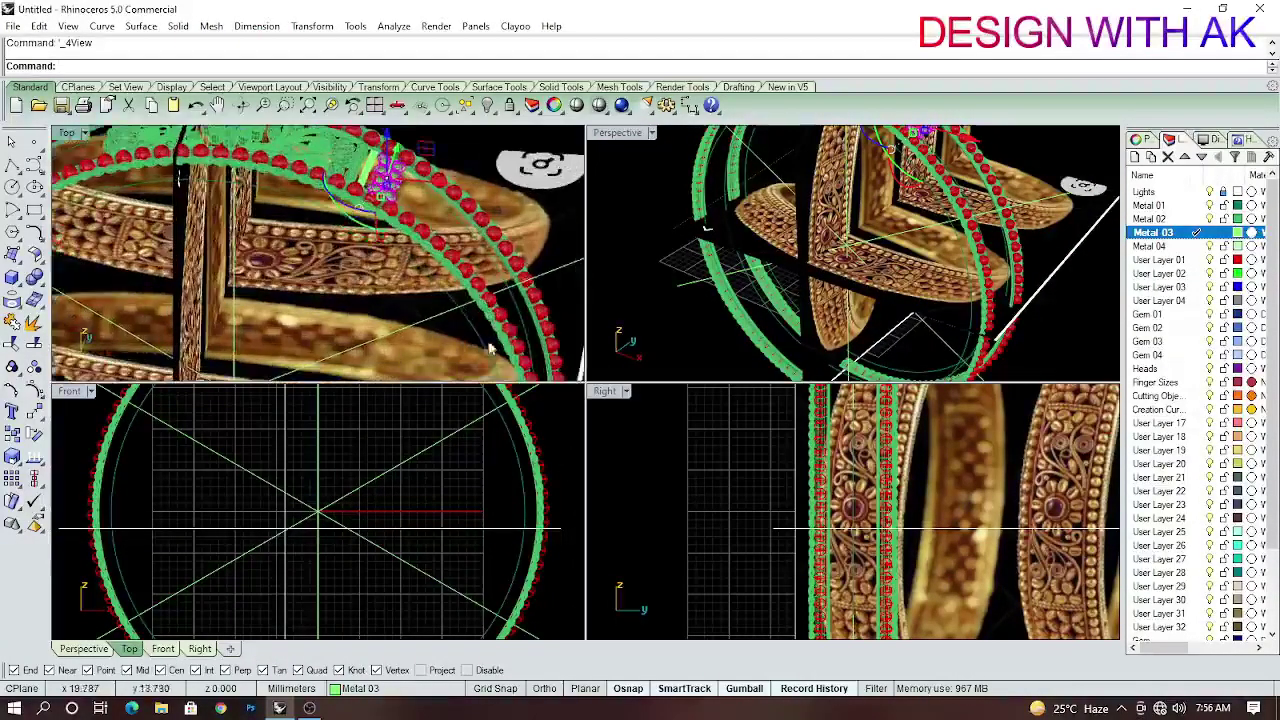
scroll(435, 500, up, 5)
text(R)
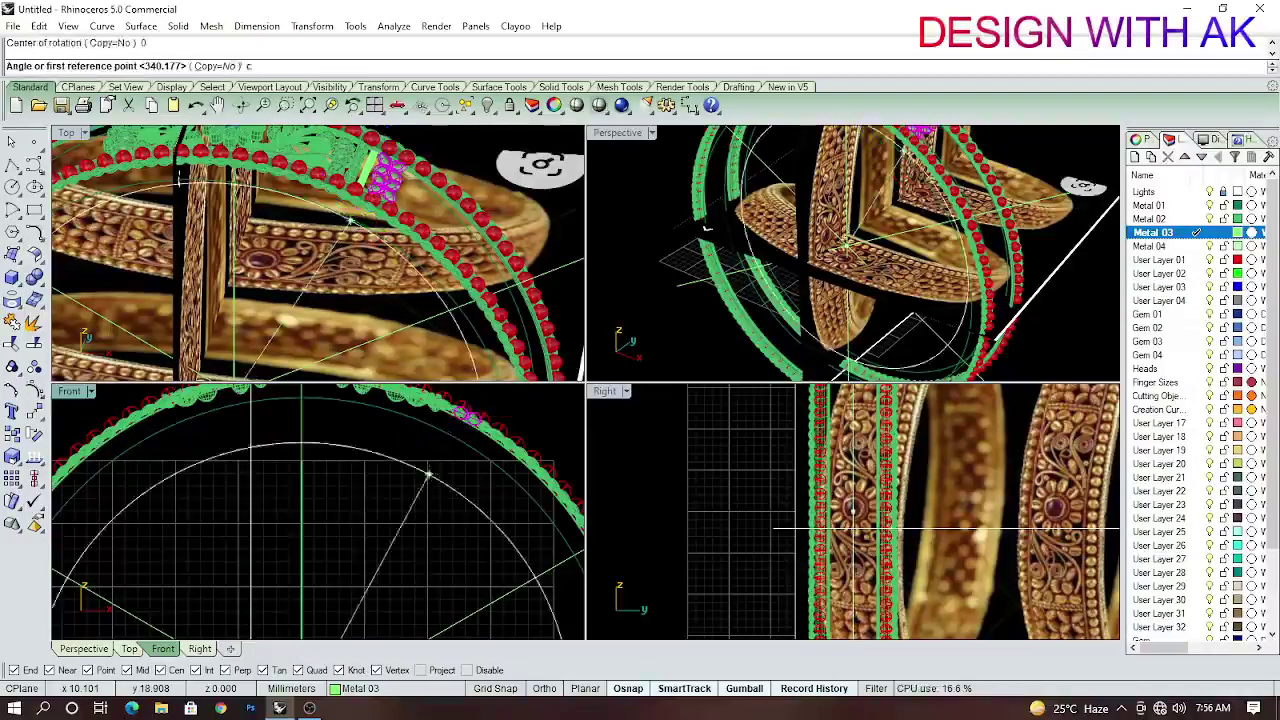
scroll(430, 473, down, 3)
scroll(451, 491, up, 4)
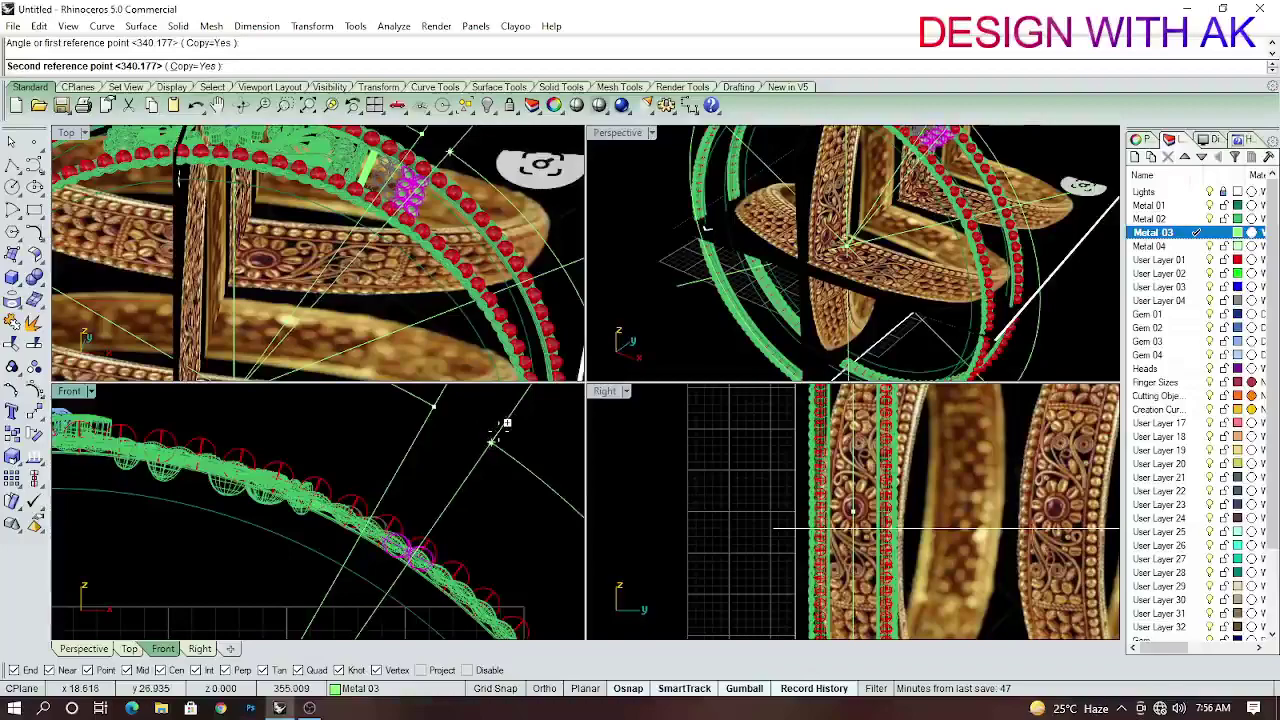
scroll(505, 430, up, 2)
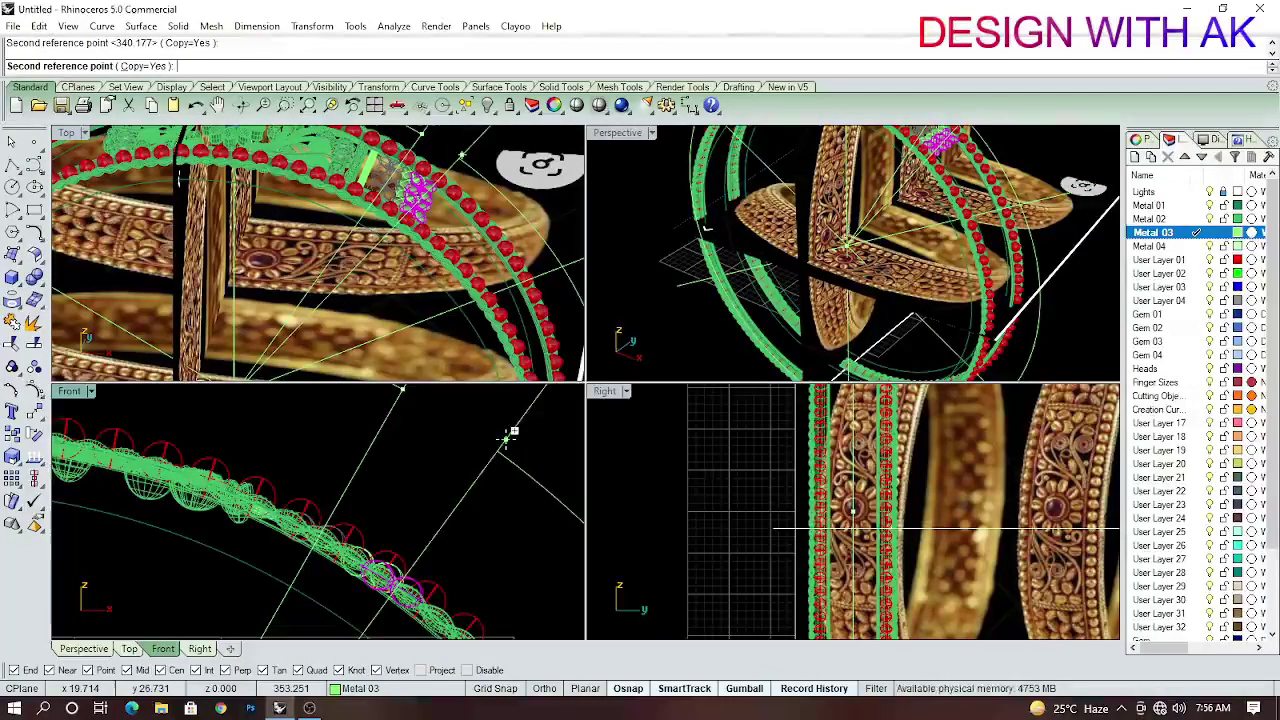
scroll(500, 430, down, 1)
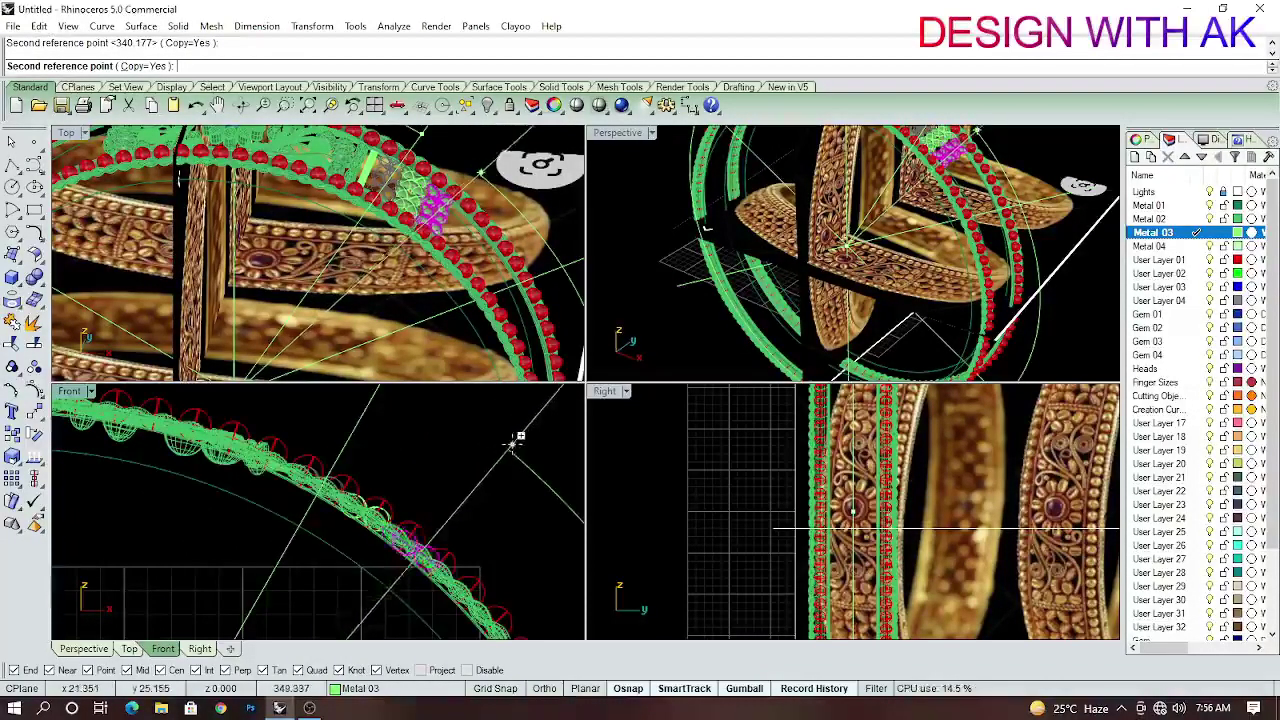
scroll(514, 440, up, 1)
scroll(505, 435, down, 2)
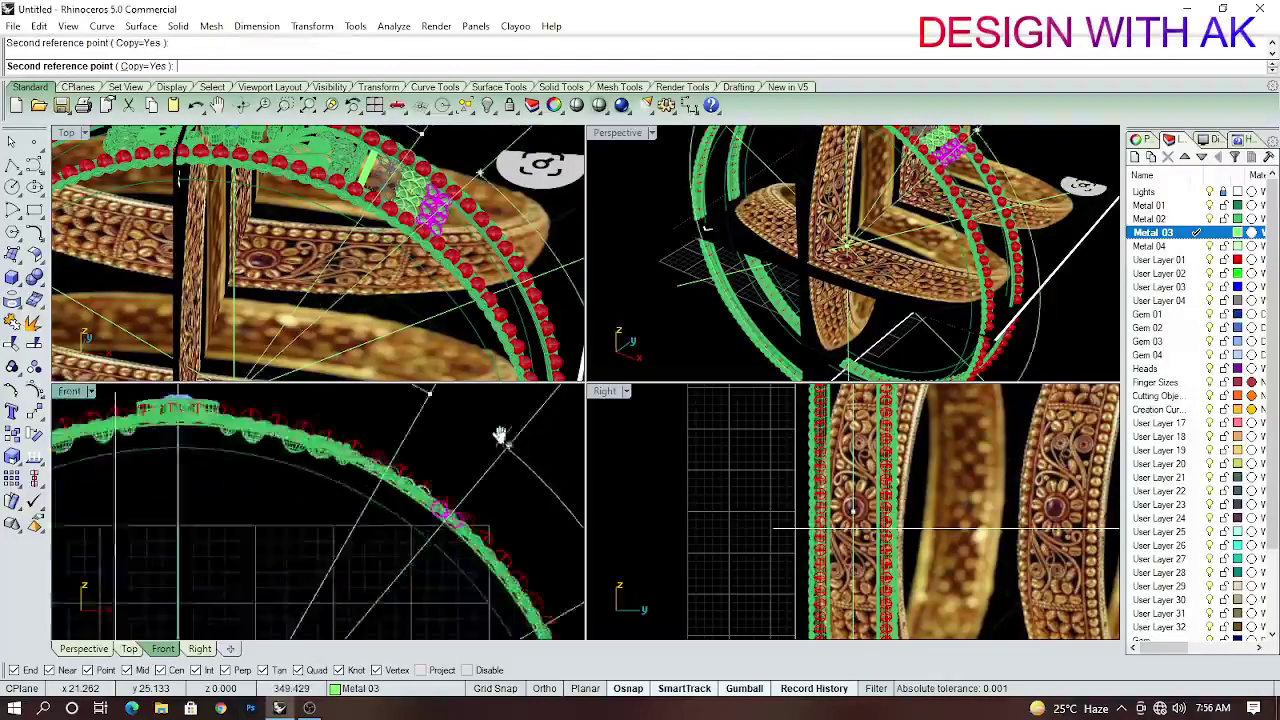
scroll(500, 434, down, 1)
scroll(397, 600, up, 2)
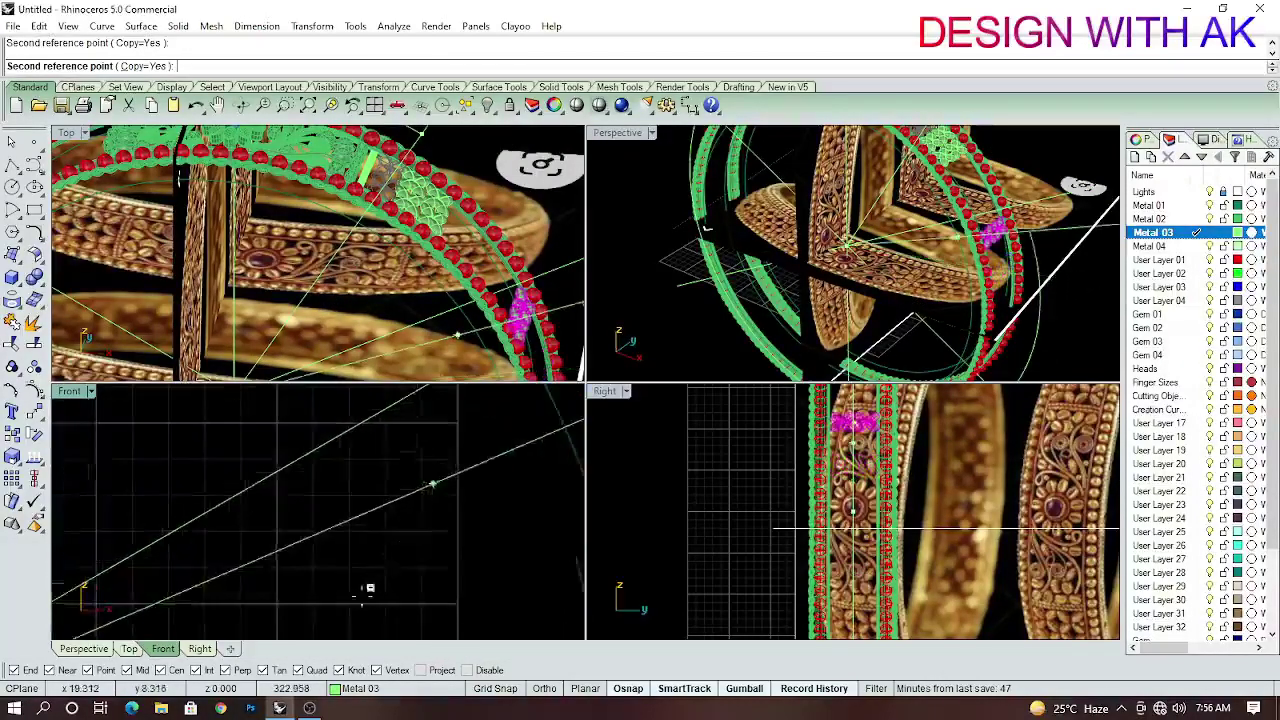
scroll(363, 600, up, 2)
scroll(320, 491, down, 2)
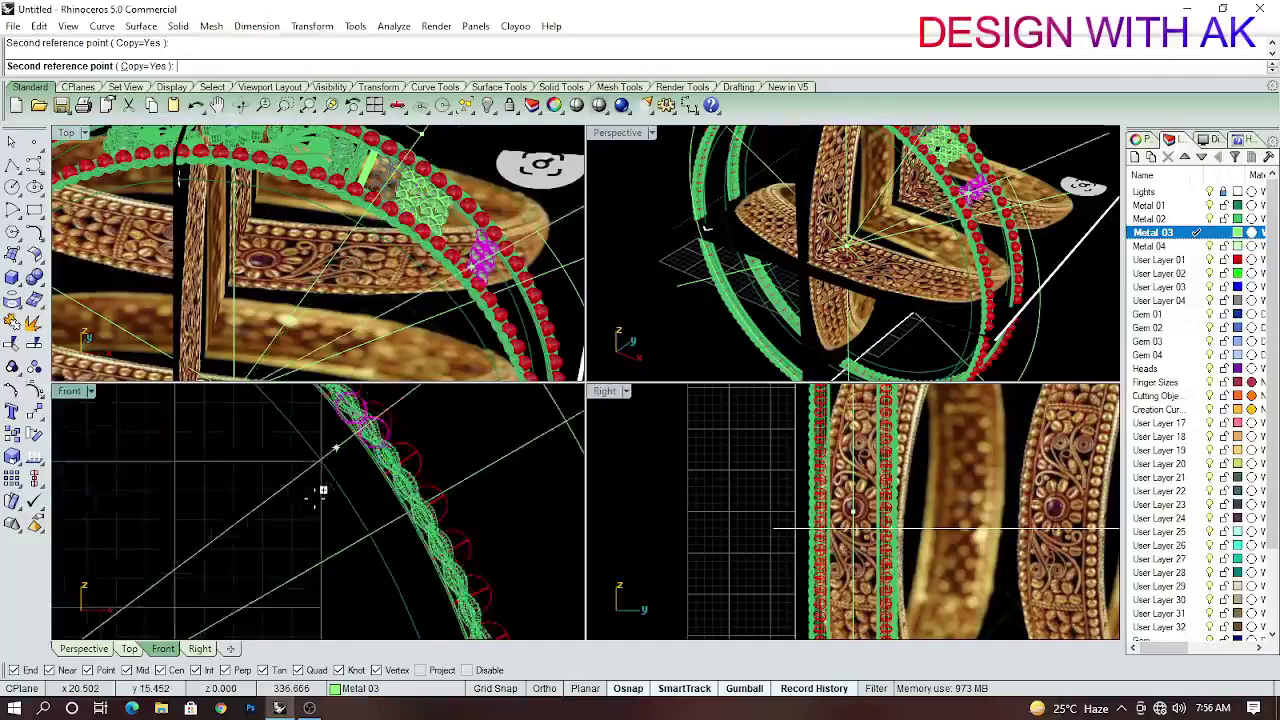
scroll(386, 534, up, 2)
scroll(400, 470, up, 1)
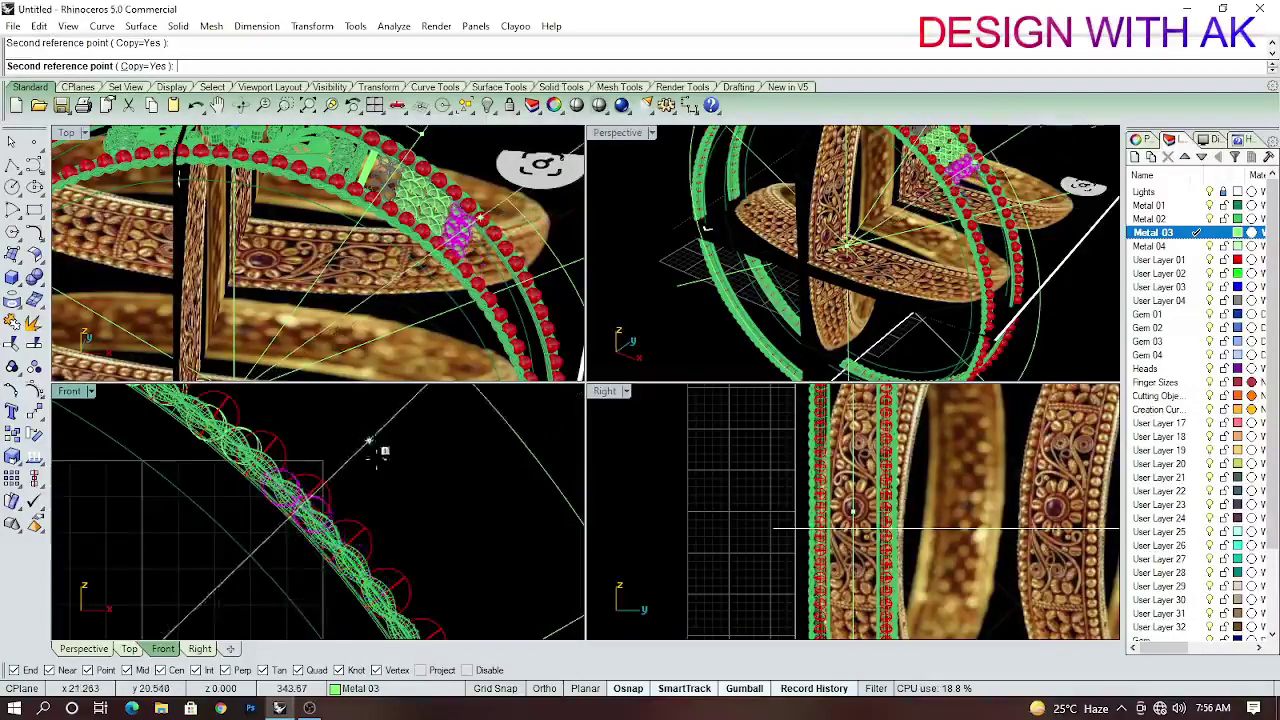
scroll(380, 450, down, 1)
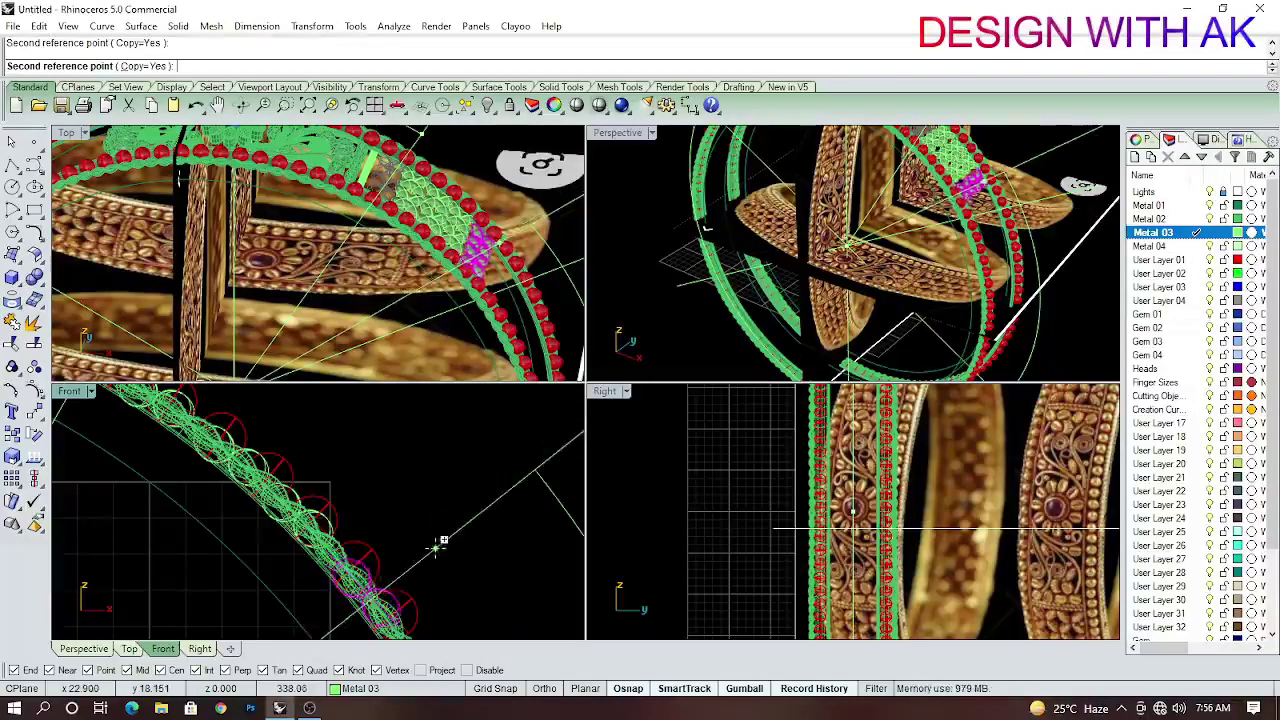
scroll(337, 434, up, 1)
scroll(378, 478, down, 1)
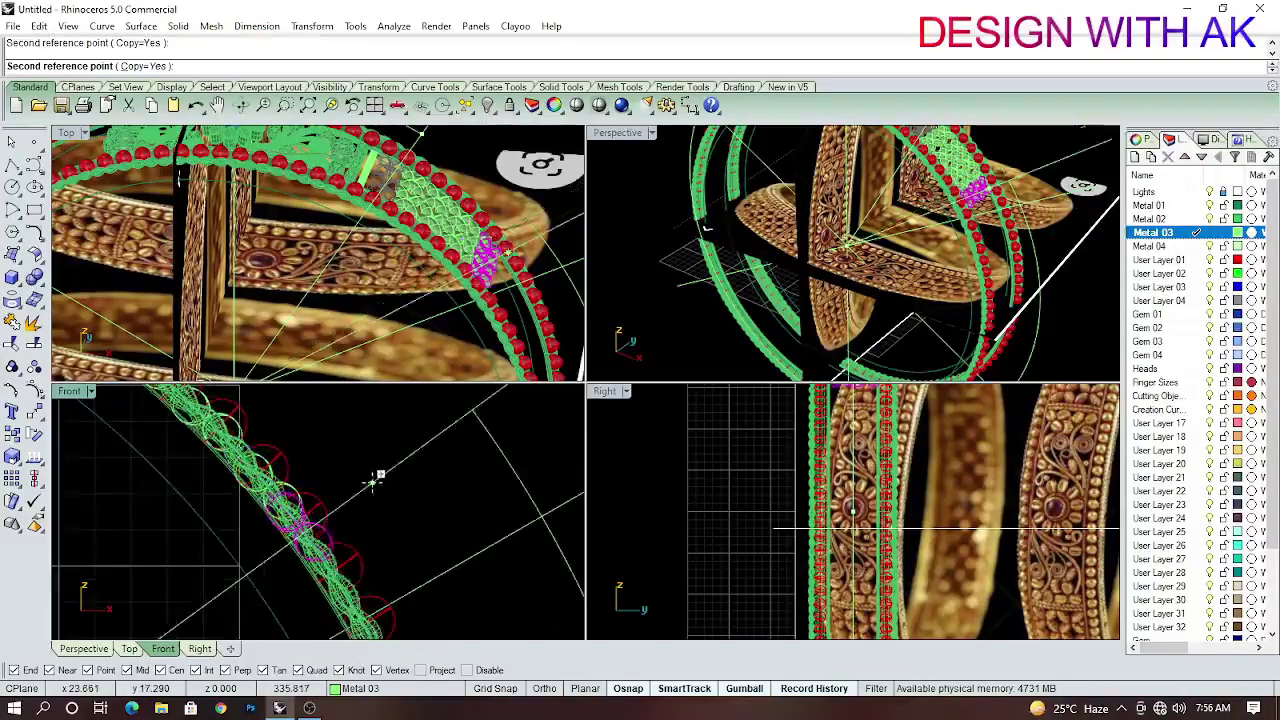
scroll(393, 500, up, 1)
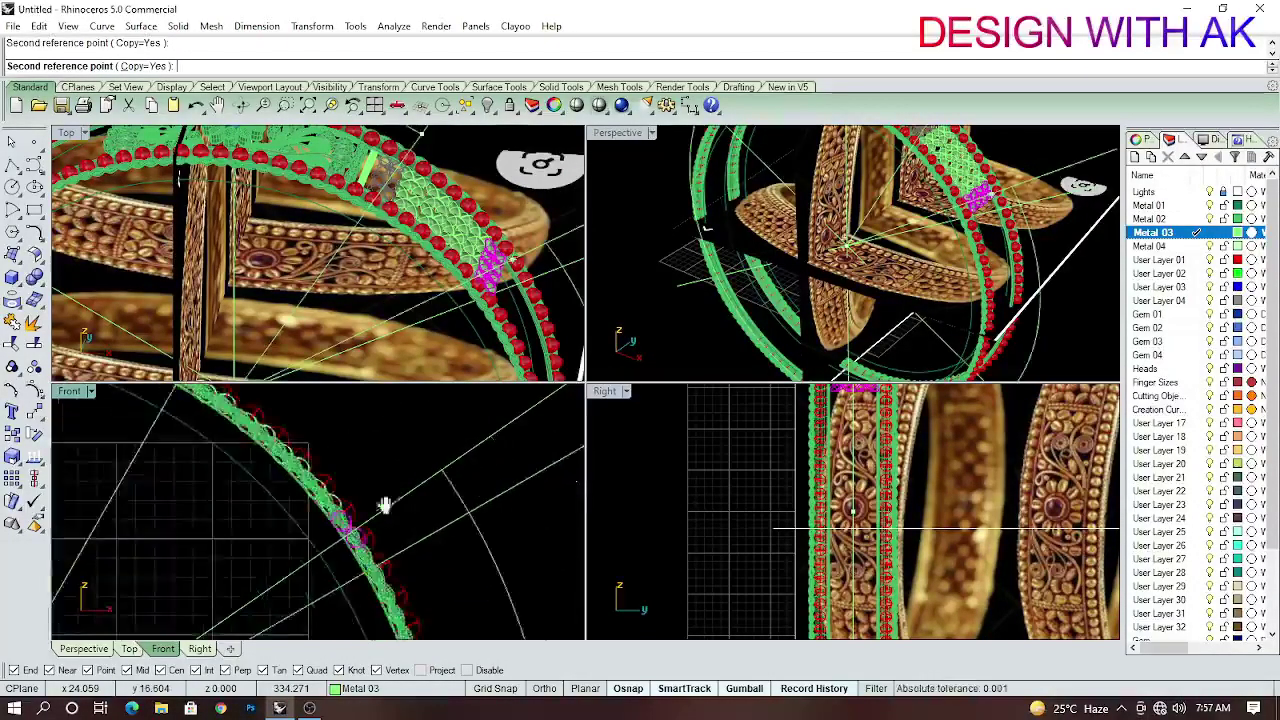
scroll(385, 455, down, 1)
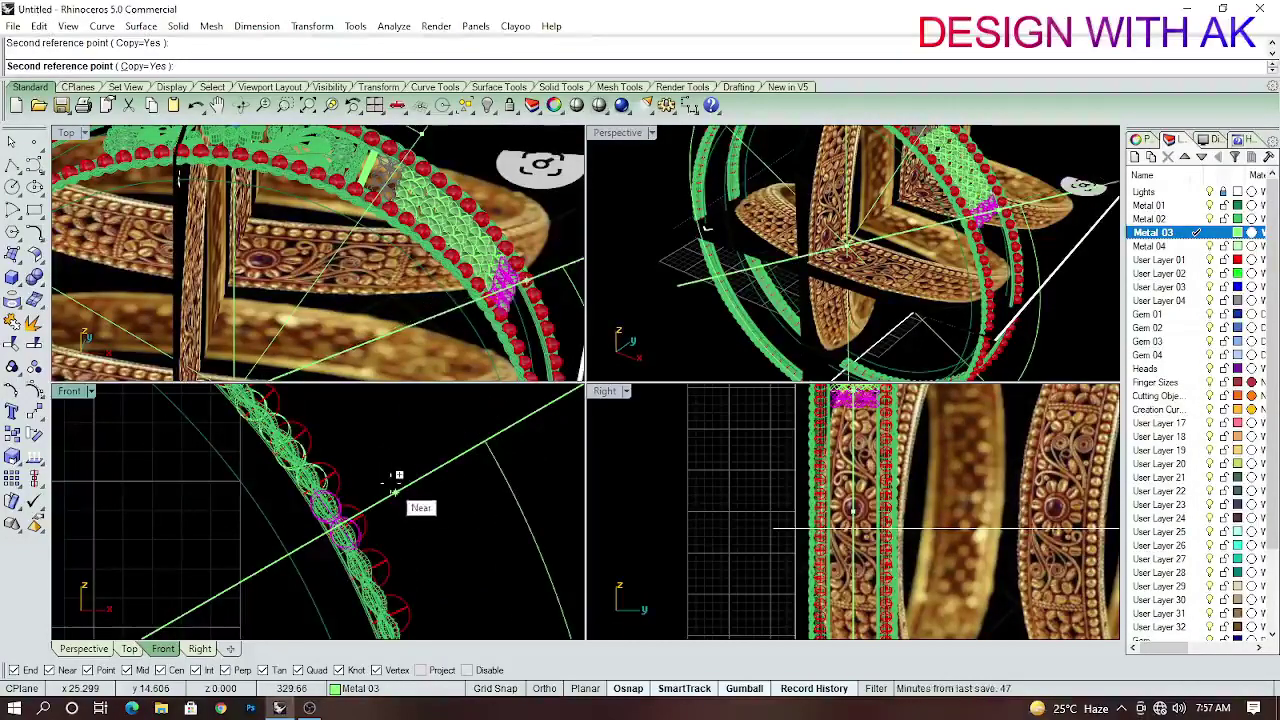
scroll(394, 480, up, 1)
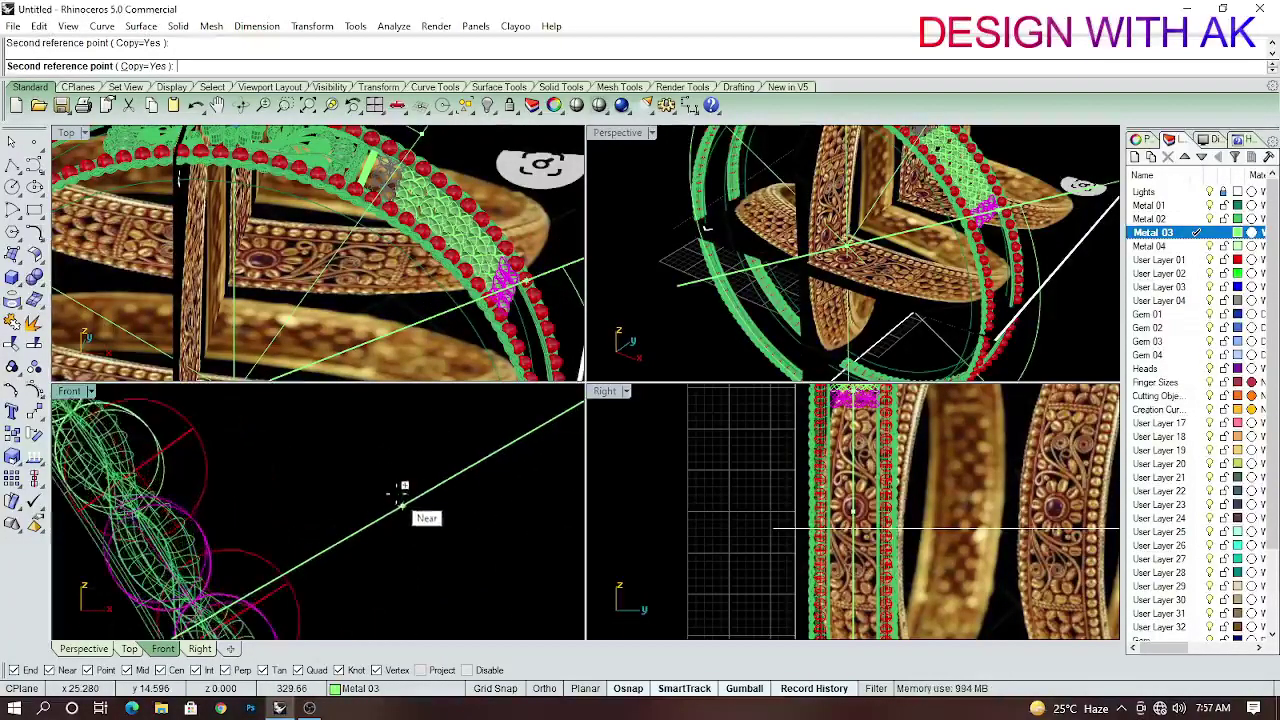
scroll(383, 460, up, 1)
click(383, 460)
double_click(66, 132)
Frame more of the band in the Top view and select the twisted divider strip.
scroll(545, 317, up, 2)
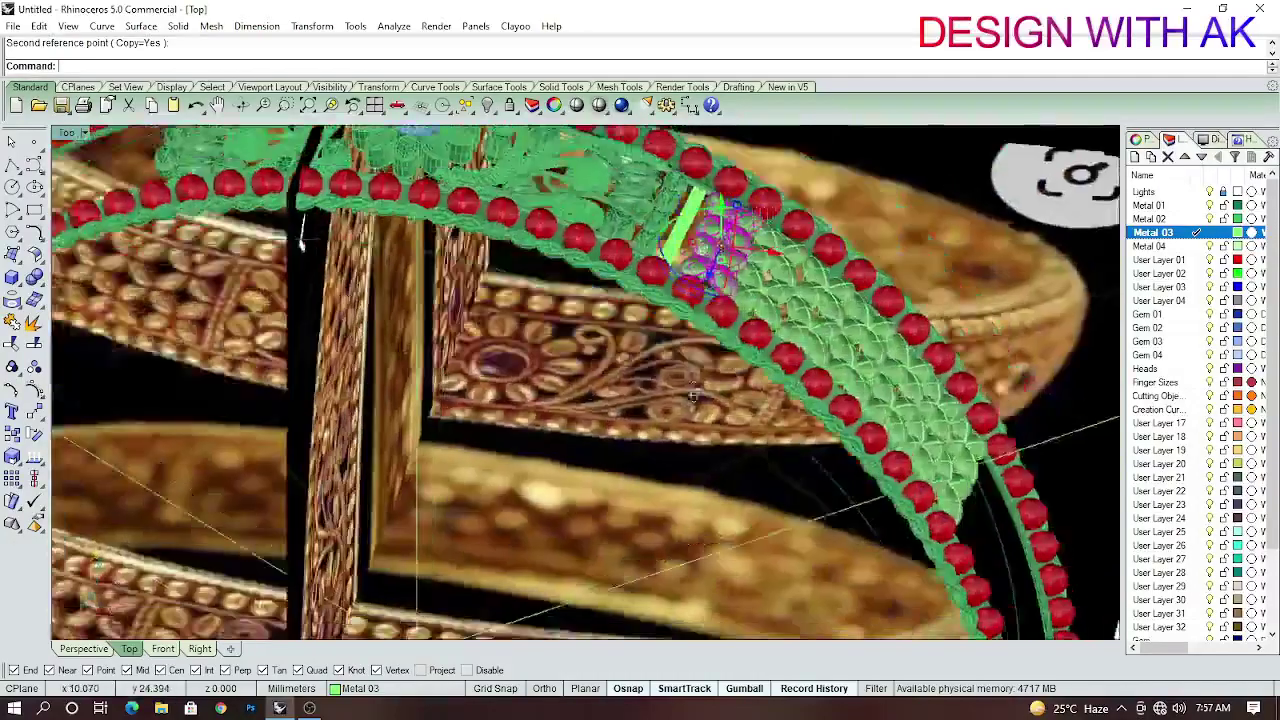
scroll(575, 323, up, 2)
scroll(610, 330, up, 2)
scroll(641, 340, up, 2)
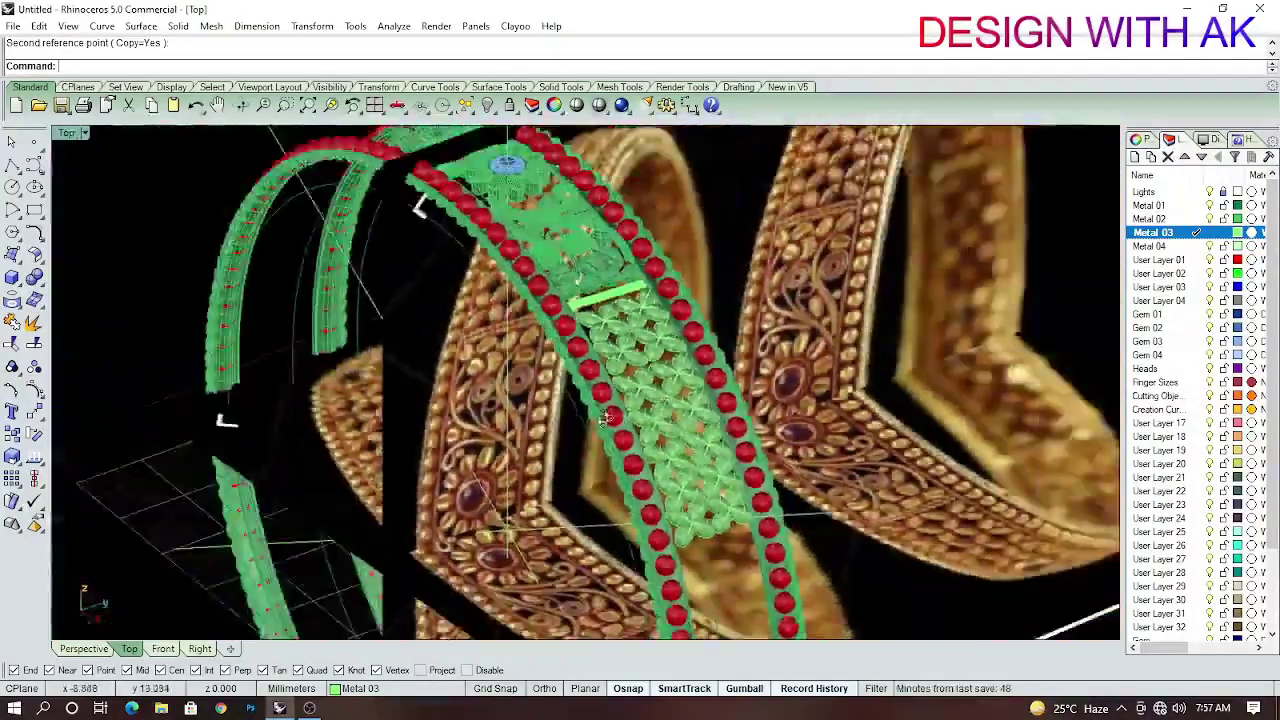
scroll(603, 370, up, 3)
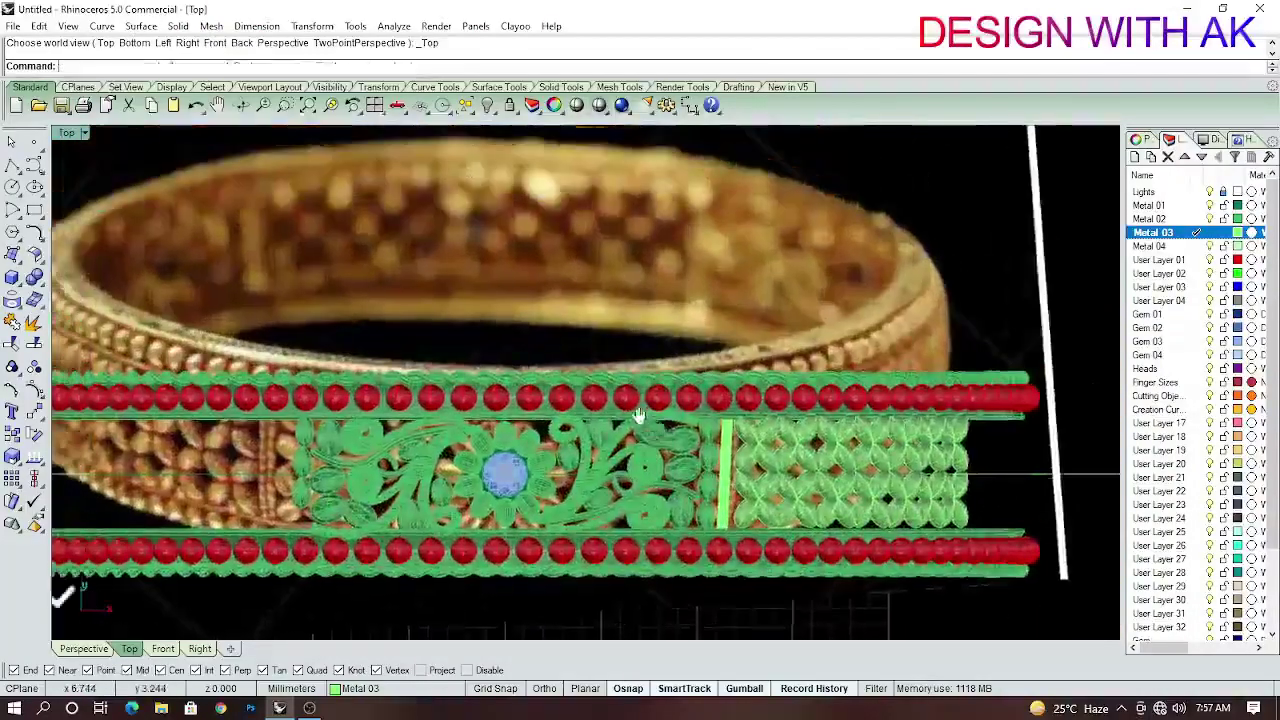
right_drag(634, 423, 724, 428)
scroll(726, 436, down, 3)
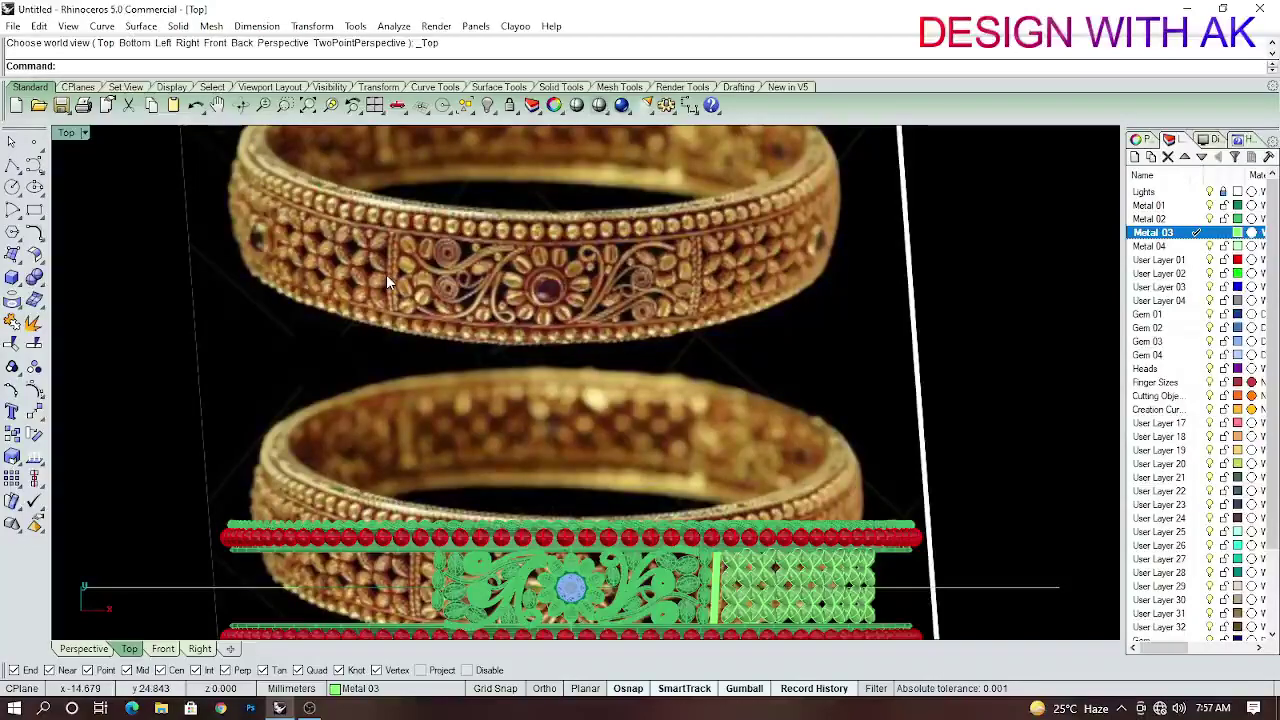
scroll(386, 274, up, 2)
scroll(537, 277, down, 2)
right_drag(690, 460, 648, 424)
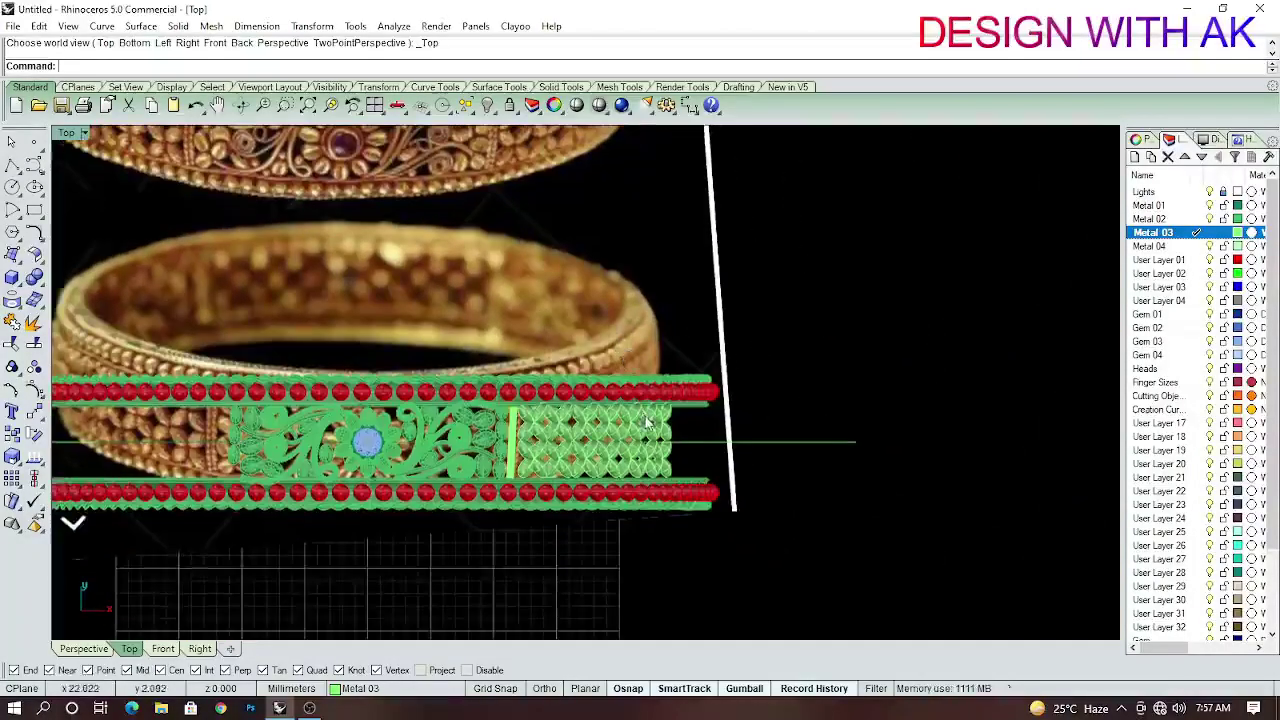
scroll(628, 400, down, 2)
scroll(608, 380, up, 3)
scroll(618, 516, down, 2)
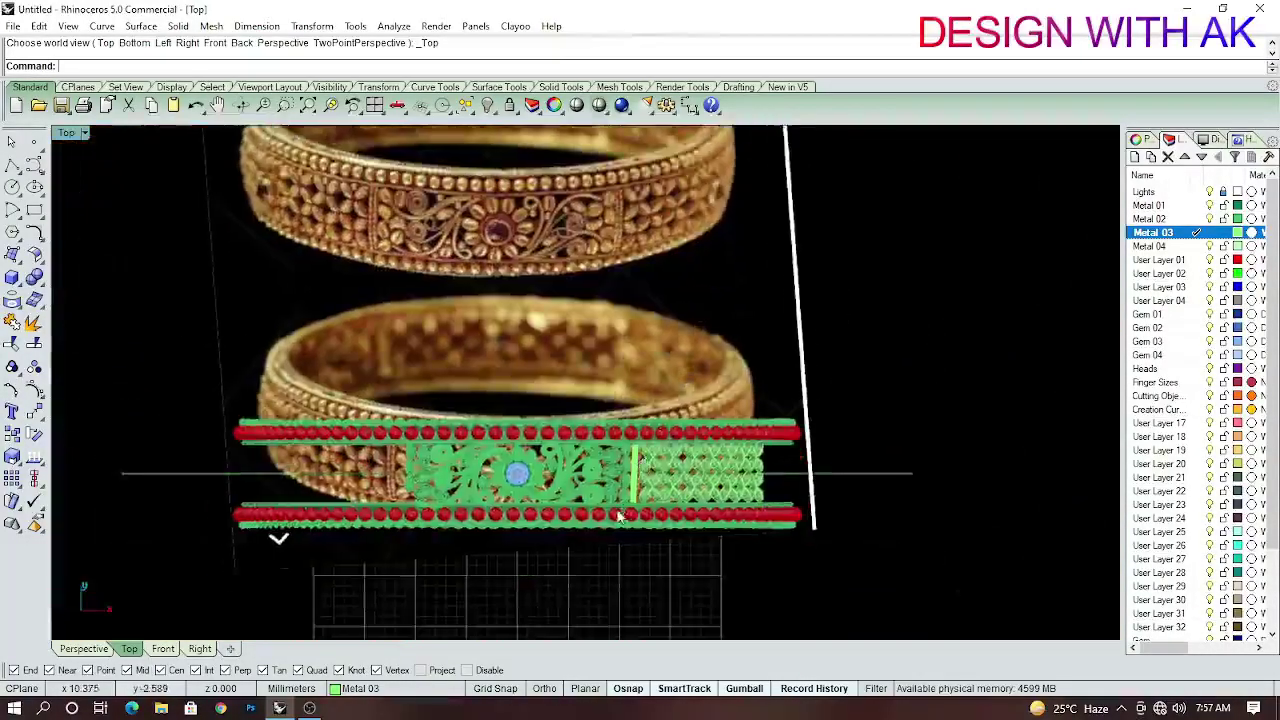
scroll(618, 516, up, 3)
scroll(683, 465, up, 3)
click(680, 465)
scroll(673, 485, down, 2)
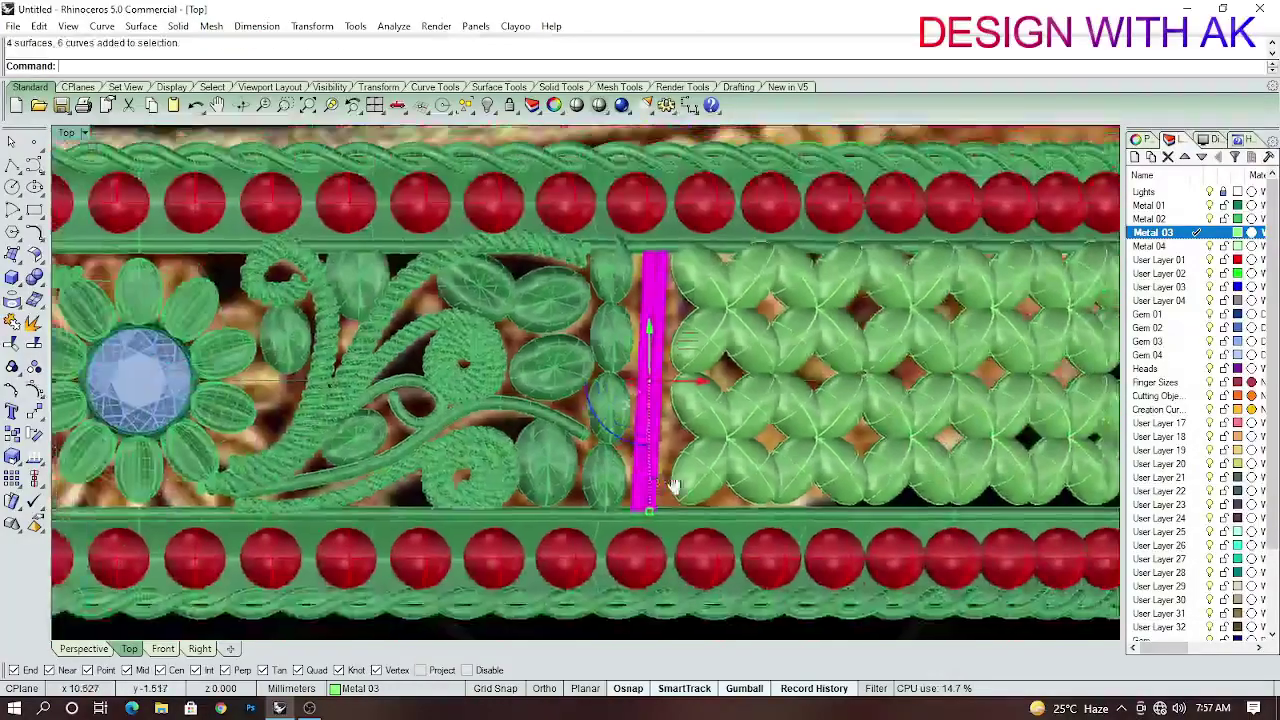
scroll(673, 485, down, 4)
Mirror the divider strip from the origin to the other side of the flower motif.
text(mirror)
key(Return)
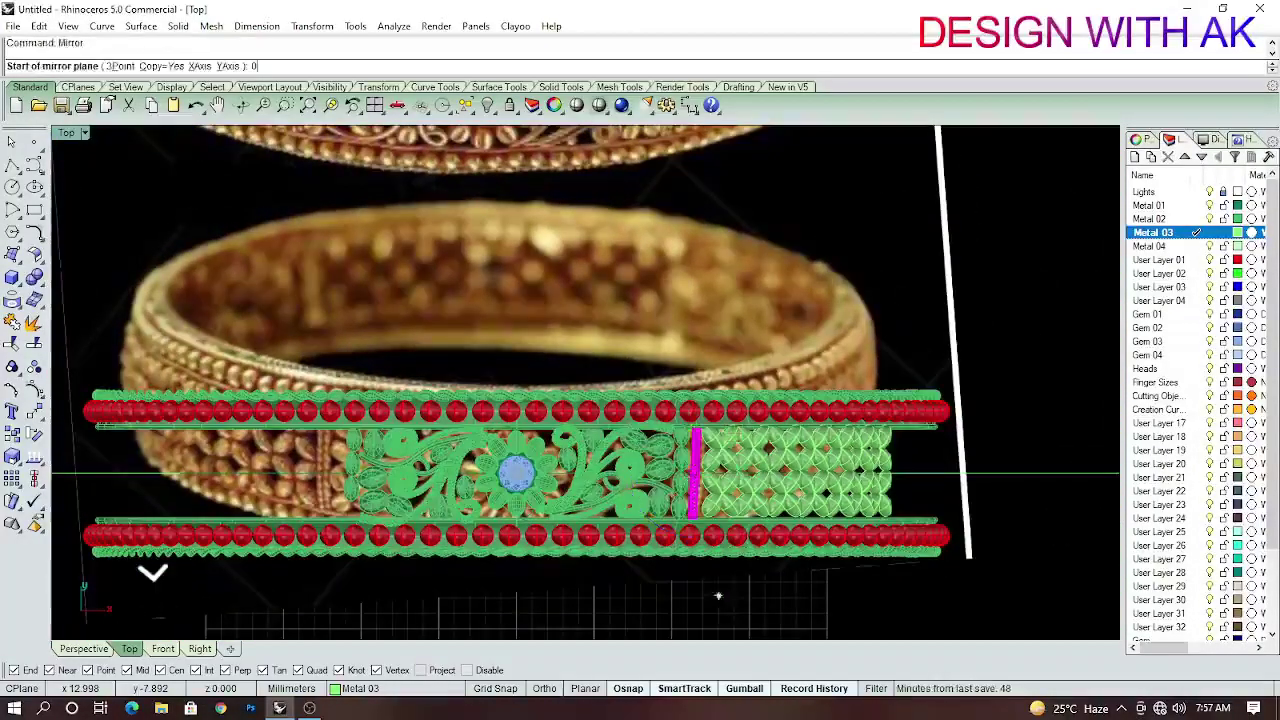
key(Return)
click(623, 307)
key(Escape)
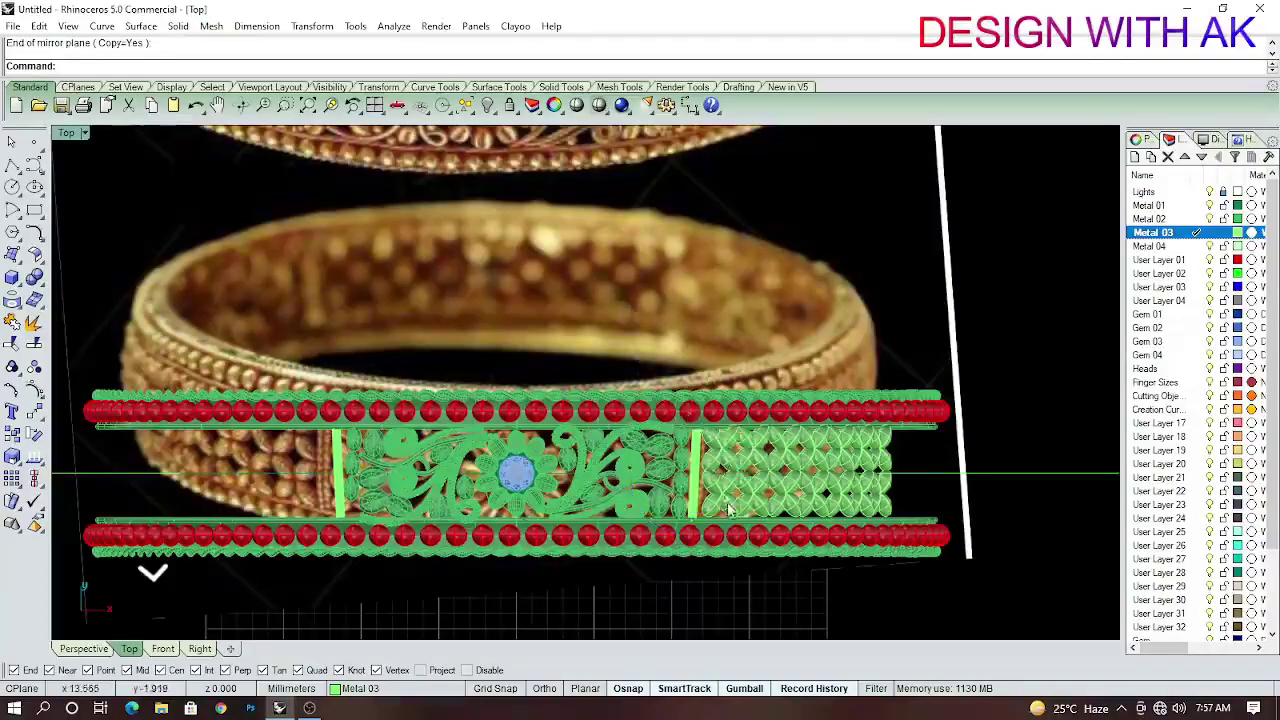
Compare the Front and Top views and select the floral ornament group.
scroll(629, 449, up, 3)
scroll(700, 443, up, 3)
scroll(700, 443, down, 5)
key(ctrl+F2)
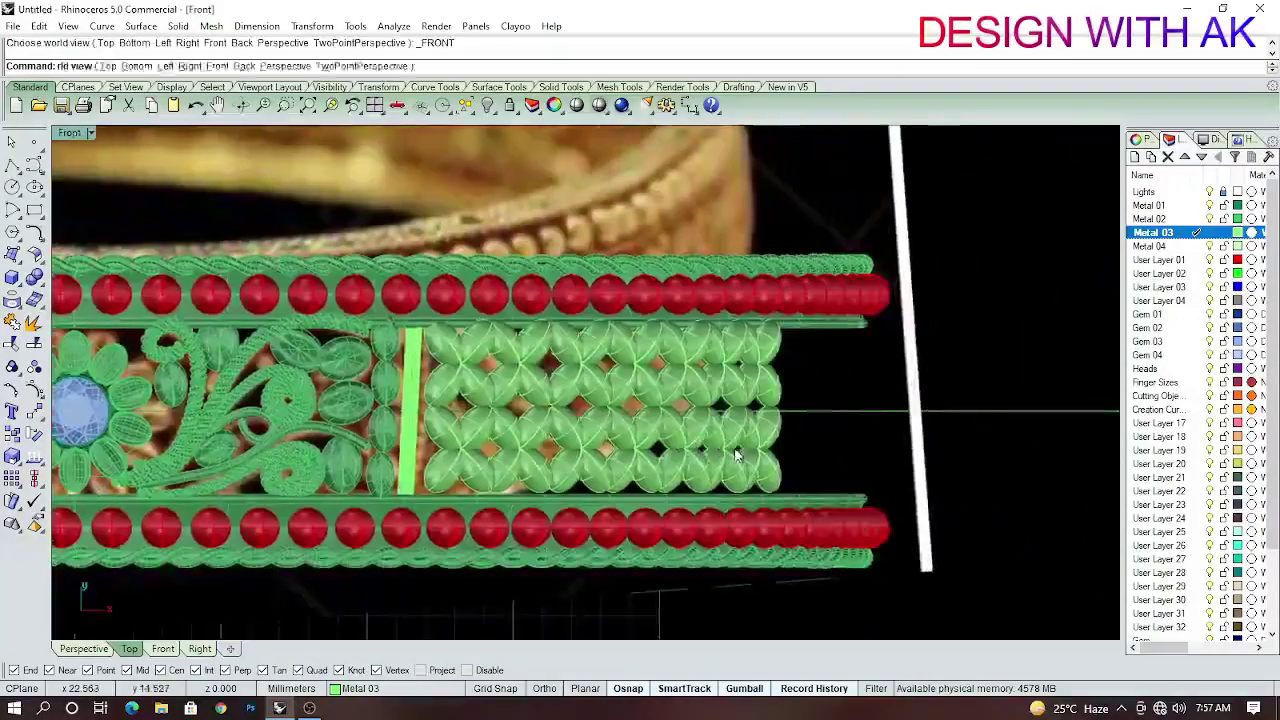
scroll(678, 486, up, 3)
key(ctrl+F1)
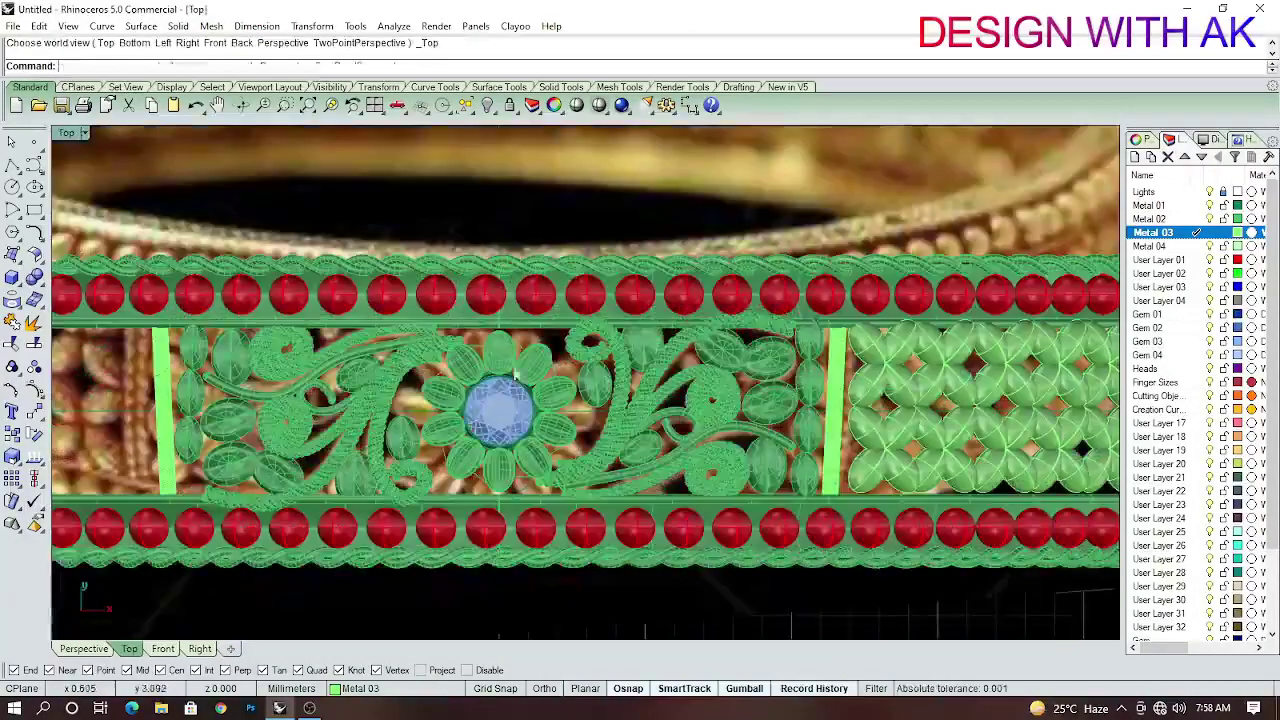
click(517, 401)
key(ctrl+F2)
scroll(557, 347, down, 1)
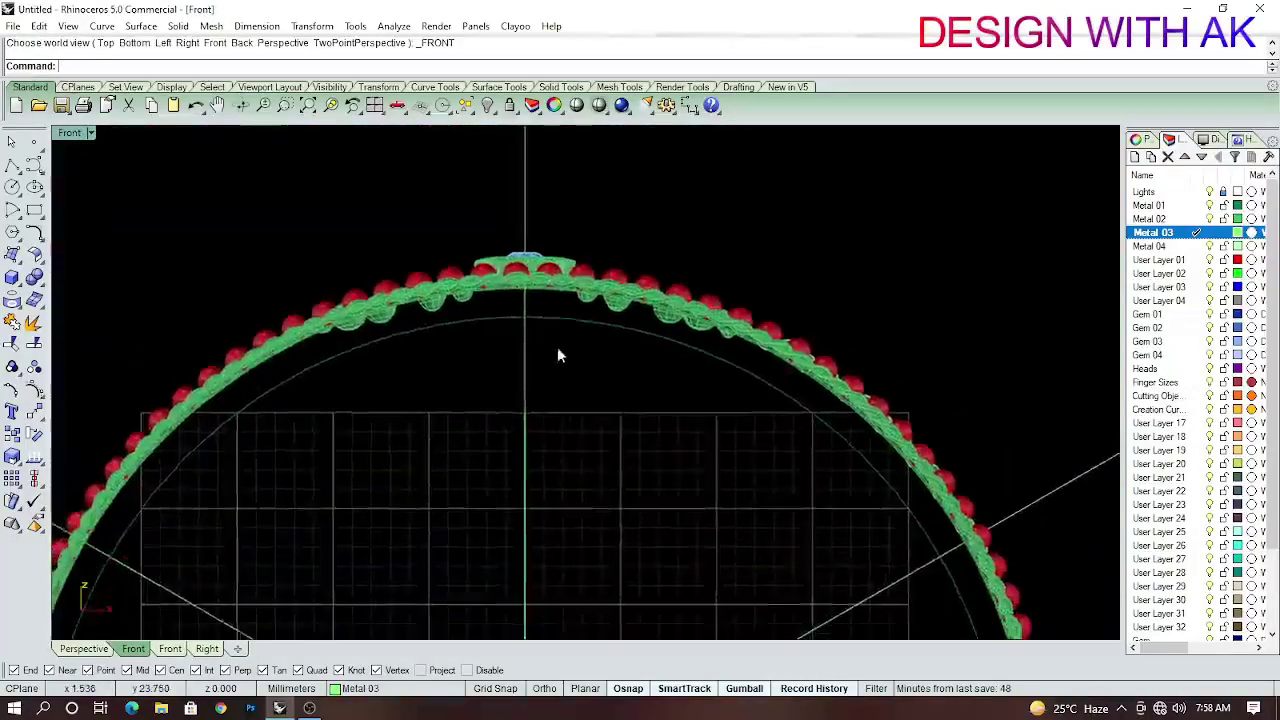
scroll(558, 354, down, 2)
text(Im)
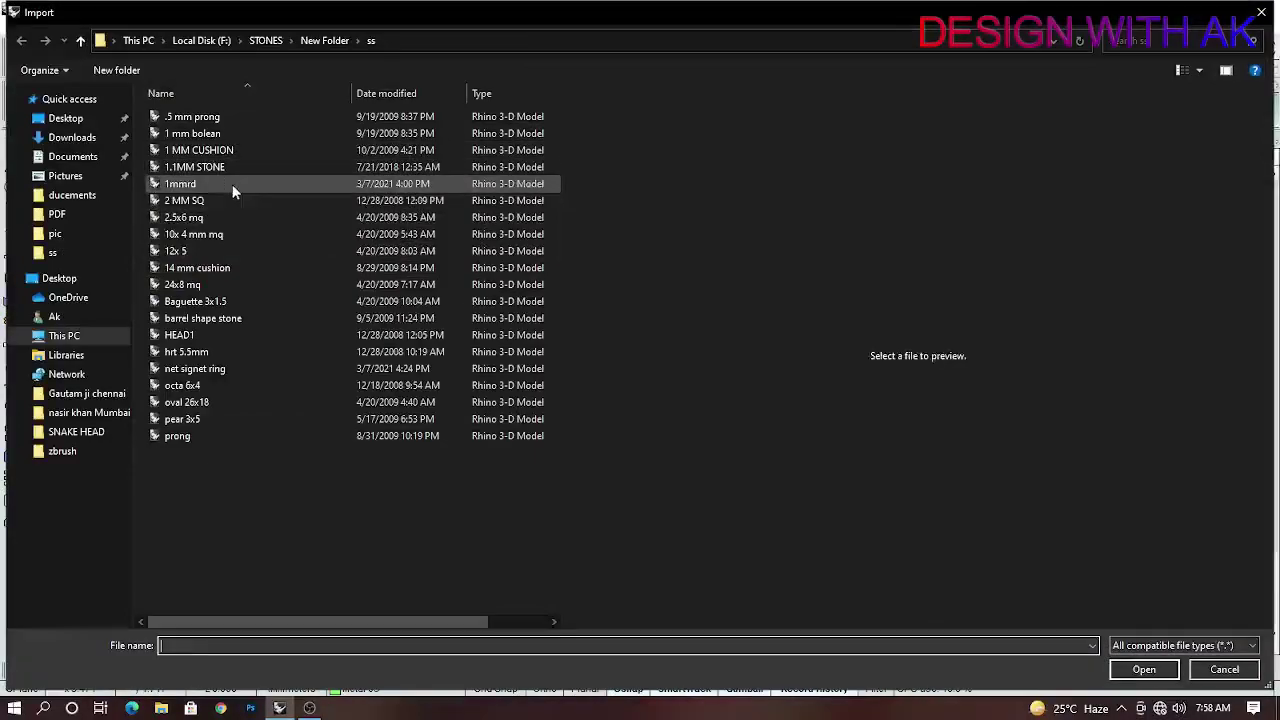
Import the 1mmrd.3dm round stone and scale it by 2.20.
click(232, 184)
click(1144, 670)
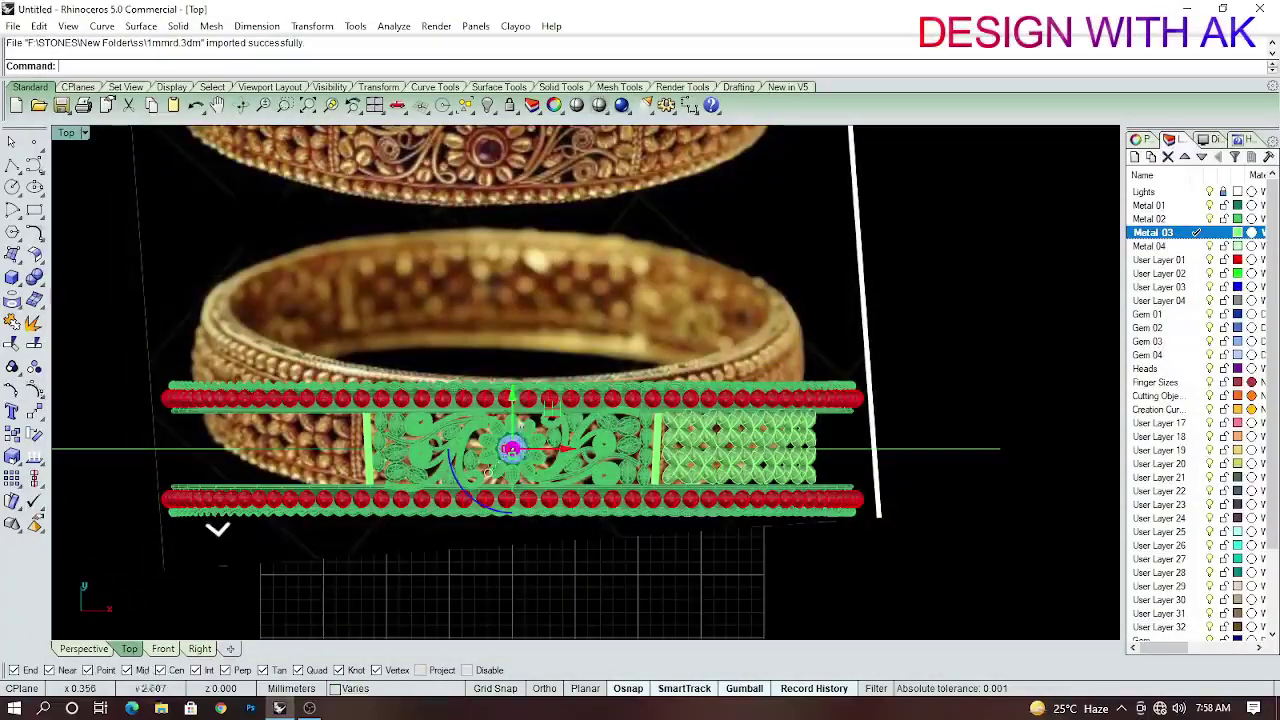
scroll(541, 335, up, 3)
scroll(466, 302, up, 2)
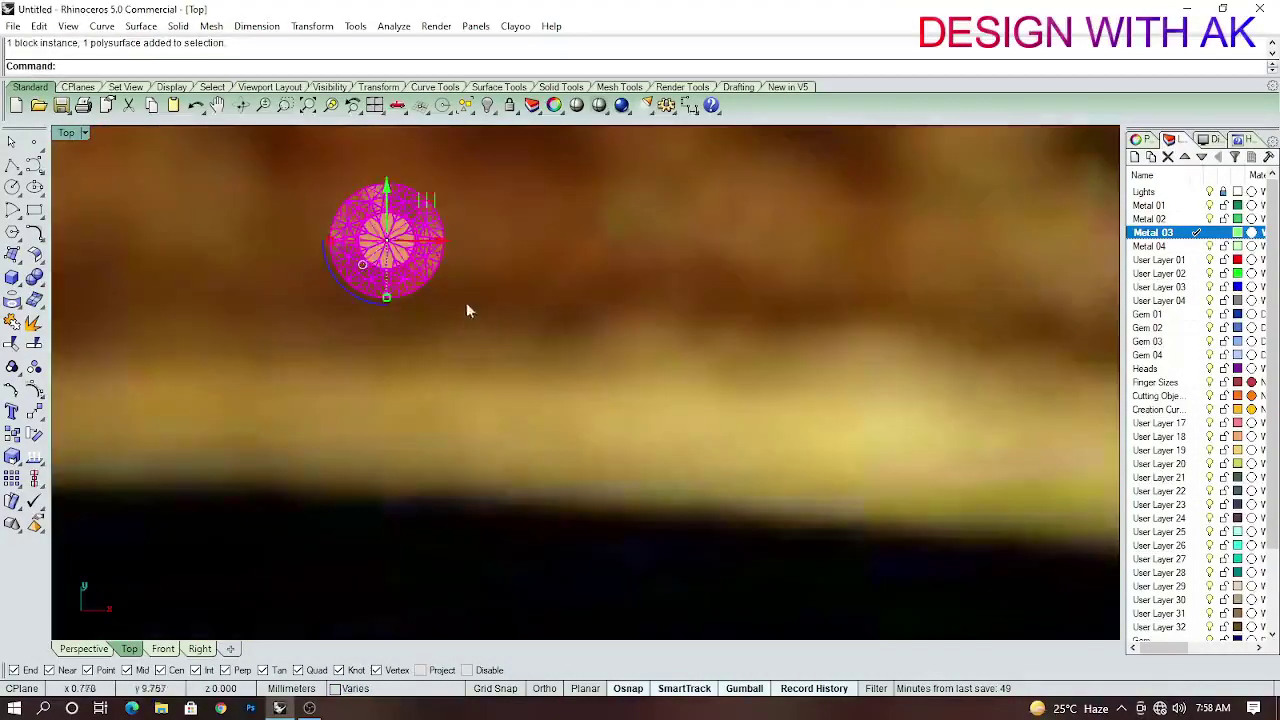
text(scale)
key(Return)
text(2.2)
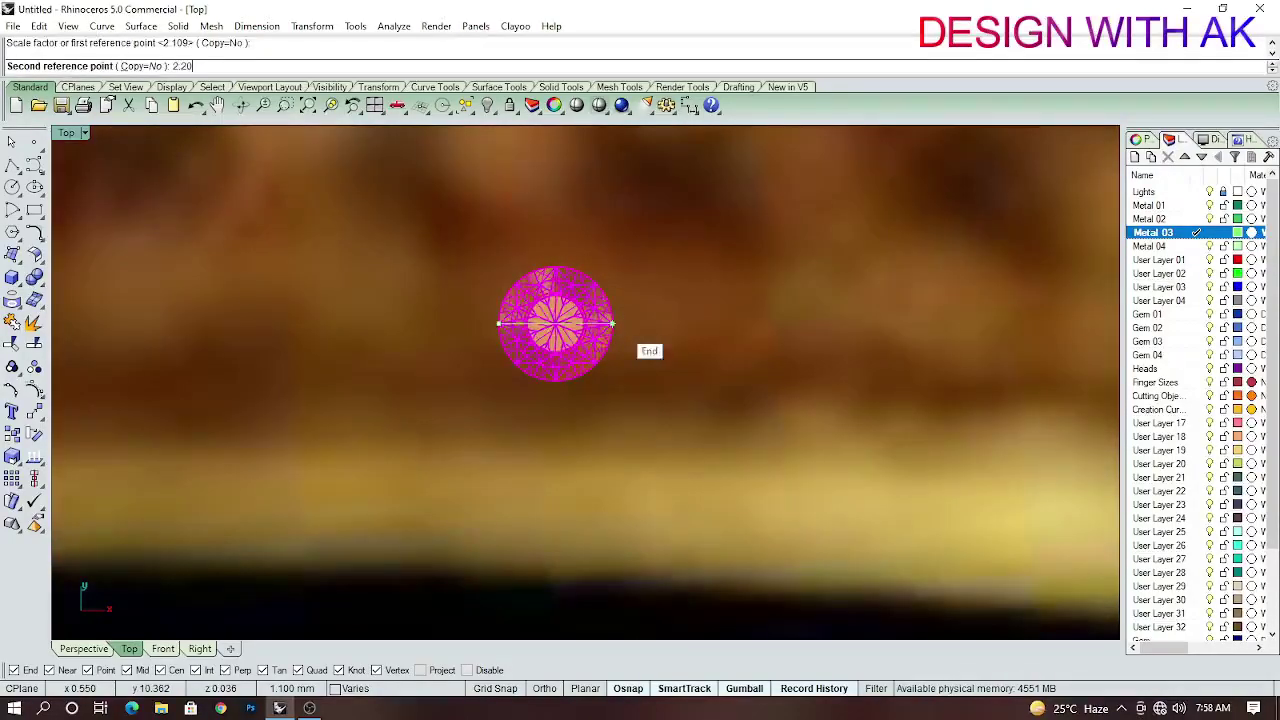
key(Return)
Duplicate the stone's girdle edge and extrude it into a cylinder through the stone.
click(765, 420)
click(701, 398)
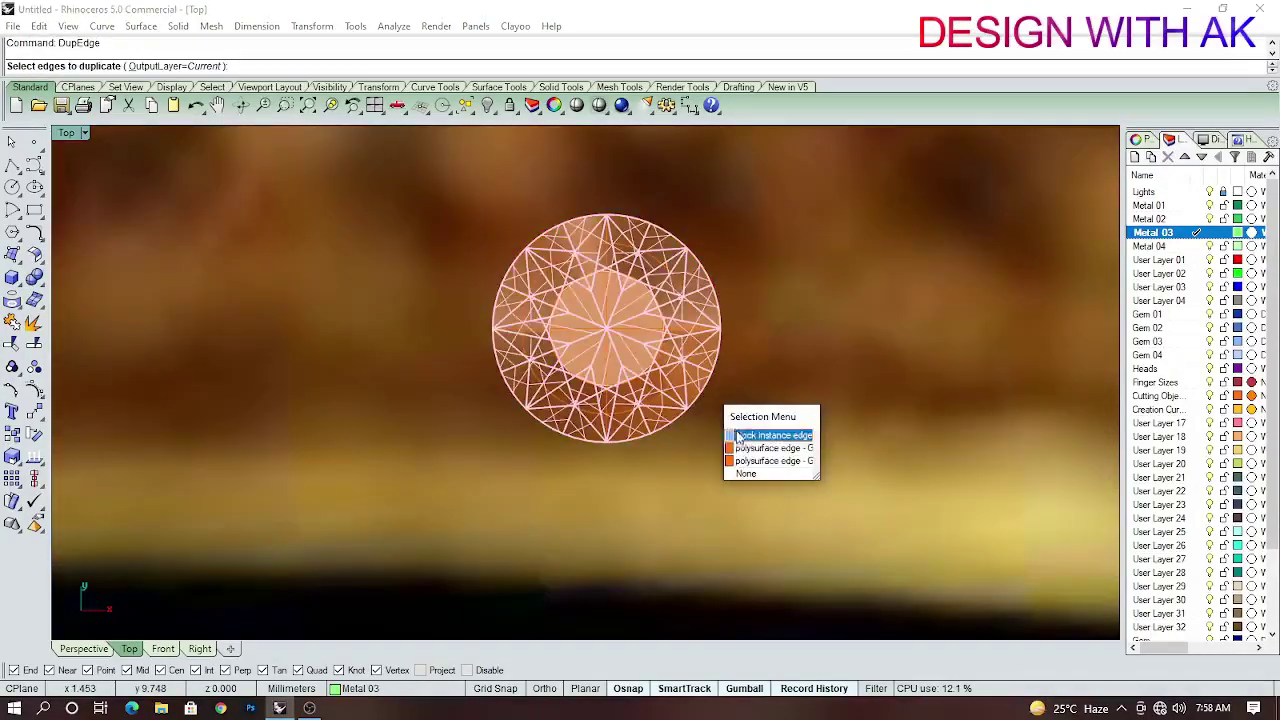
click(744, 453)
key(Return)
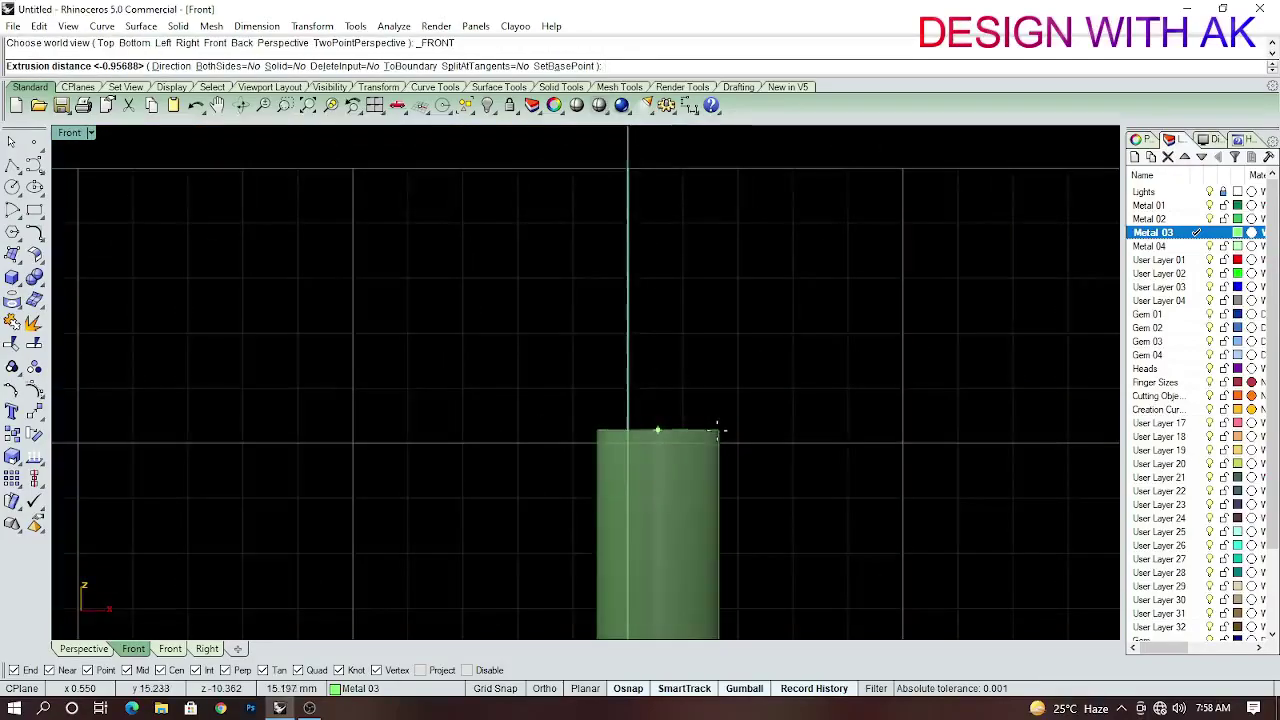
scroll(724, 390, up, 5)
key(Return)
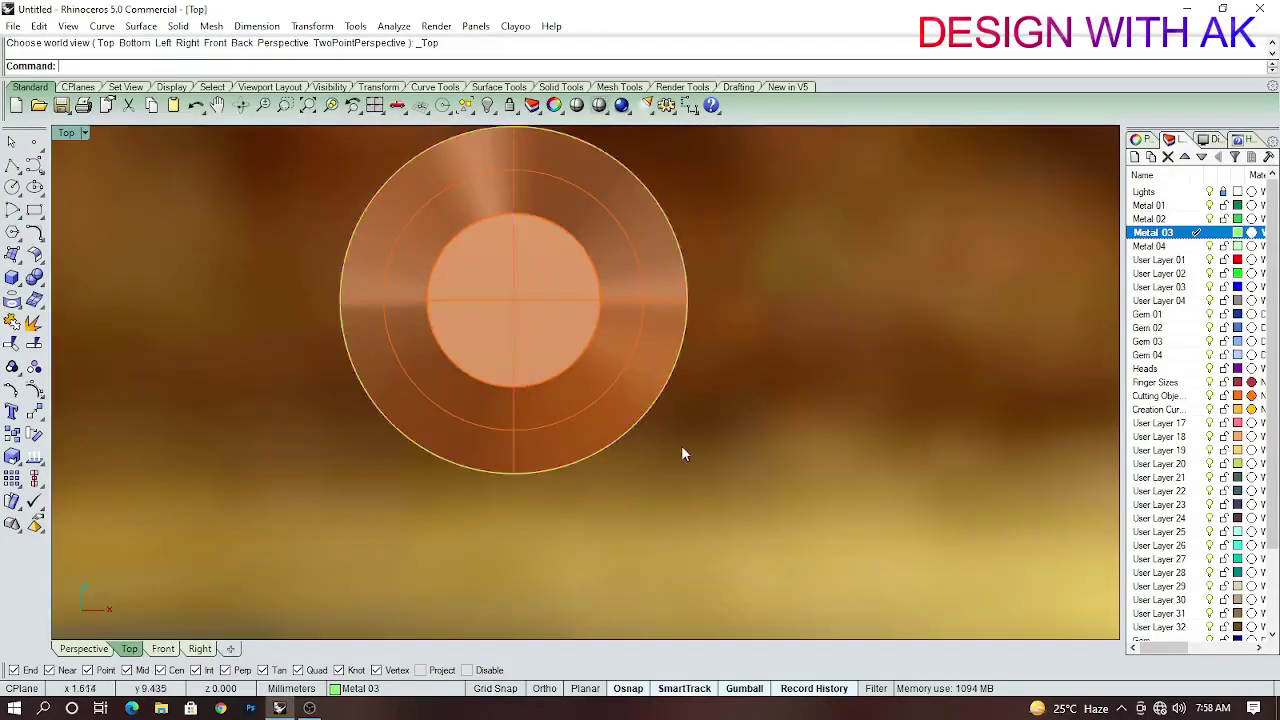
Select the ring circle around the stone in the Top view.
right_drag(681, 454, 657, 476)
click(660, 440)
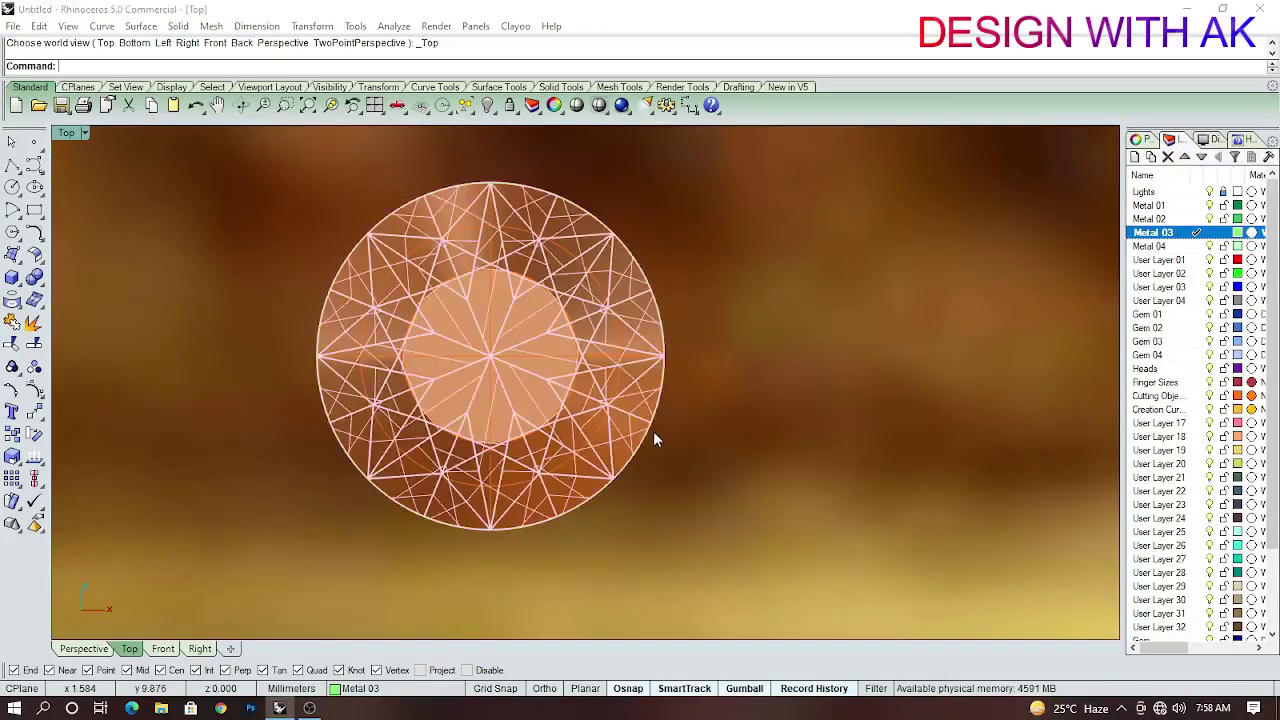
key(Escape)
click(655, 426)
click(686, 457)
scroll(728, 440, down, 5)
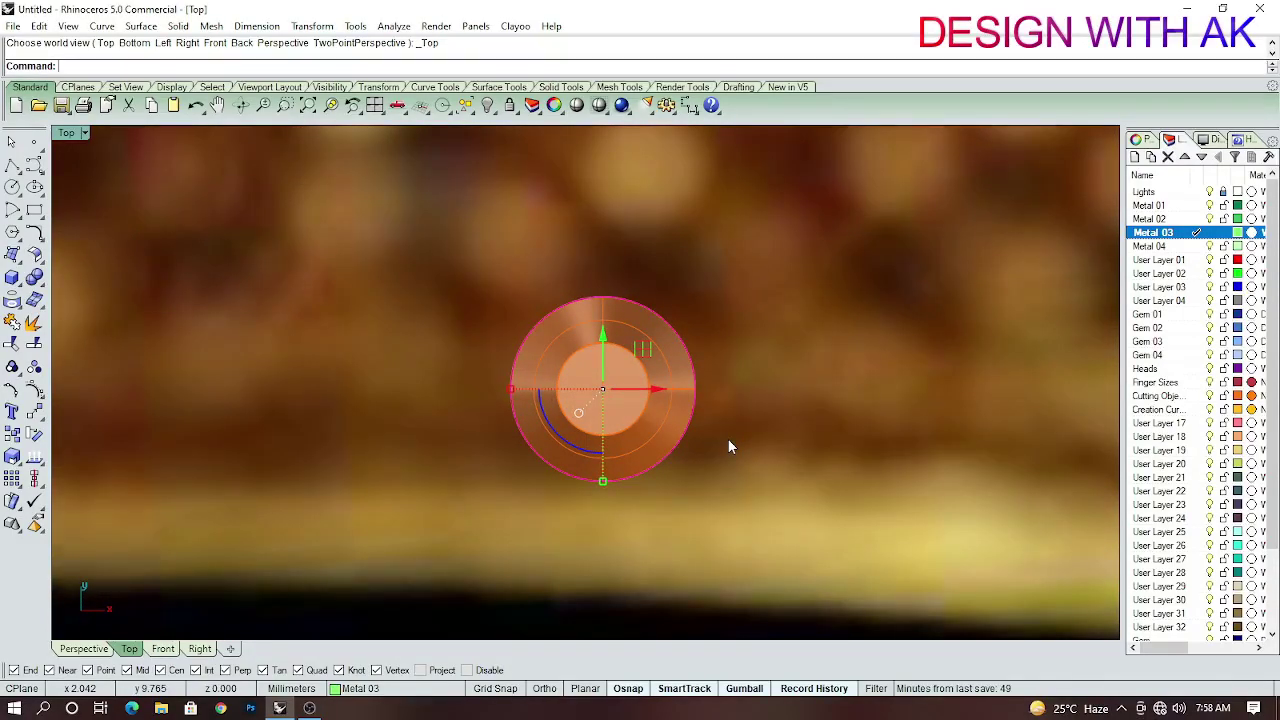
Offset the ring circle 0.2 outward.
text(offset)
key(Return)
scroll(730, 430, down, 8)
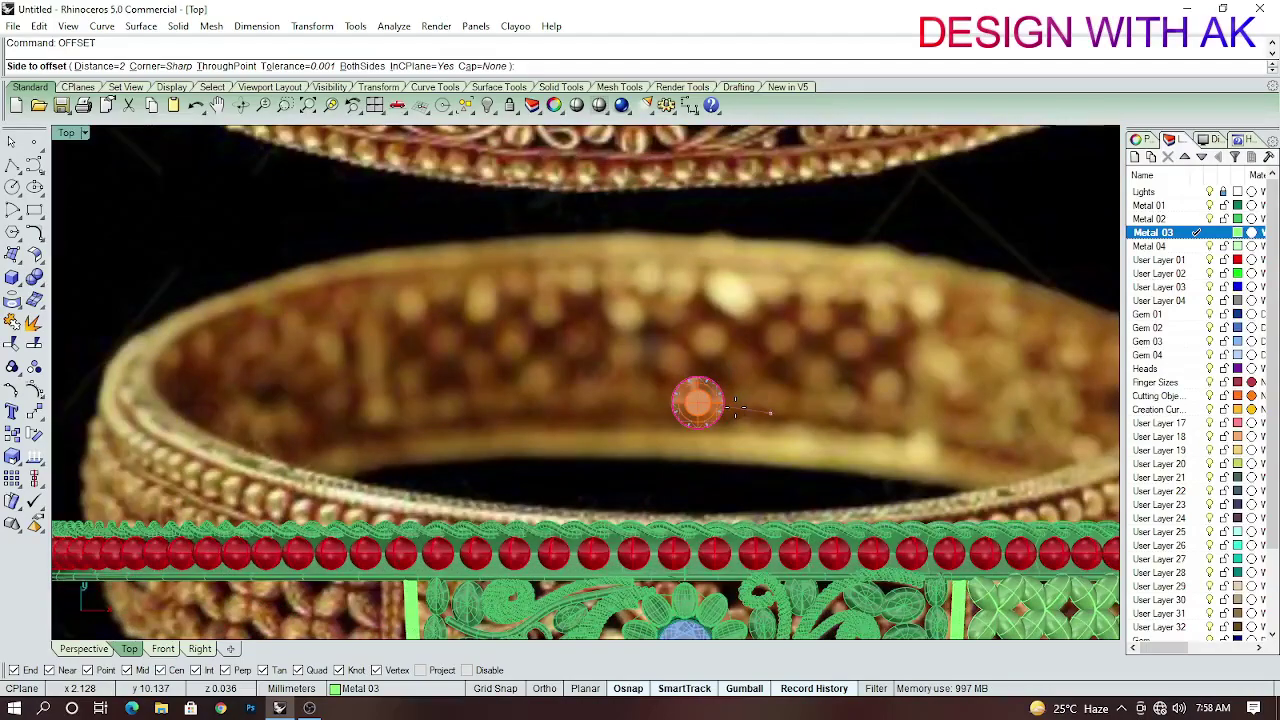
scroll(735, 410, up, 6)
scroll(735, 405, up, 5)
text(20)
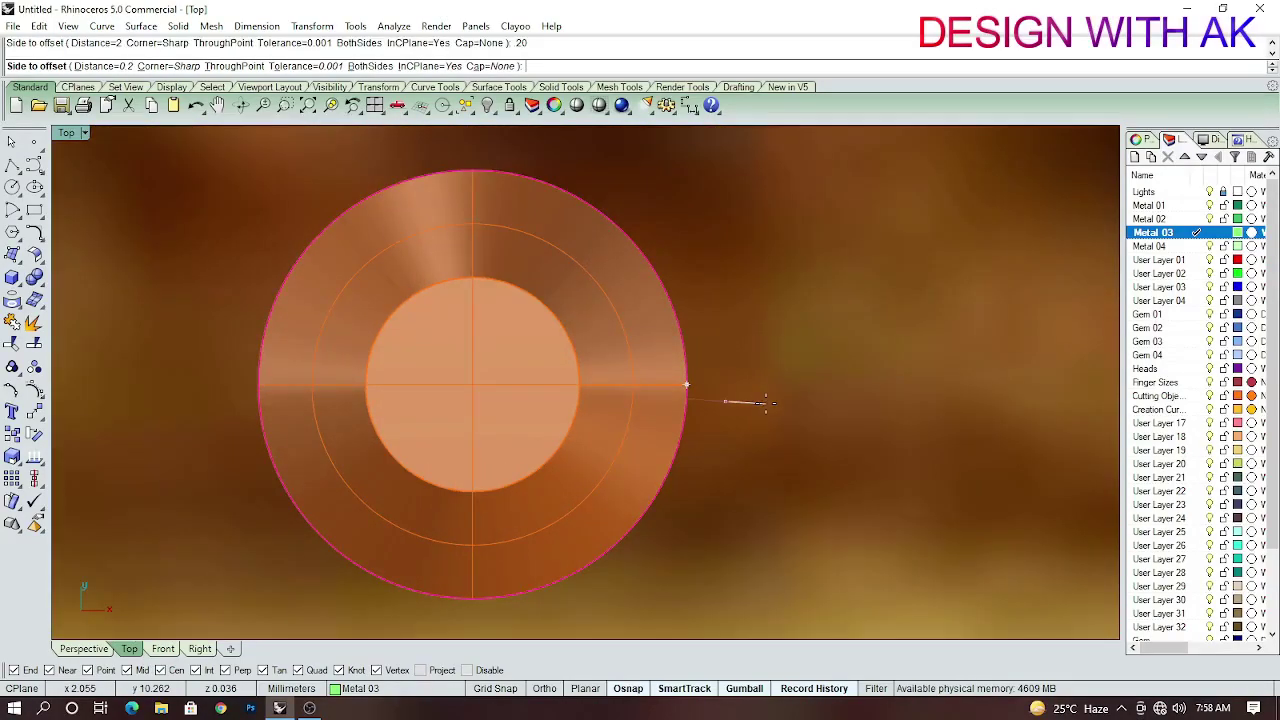
click(765, 401)
Select the outer offset circle and delete the old green ring.
scroll(770, 415, down, 4)
scroll(740, 435, down, 3)
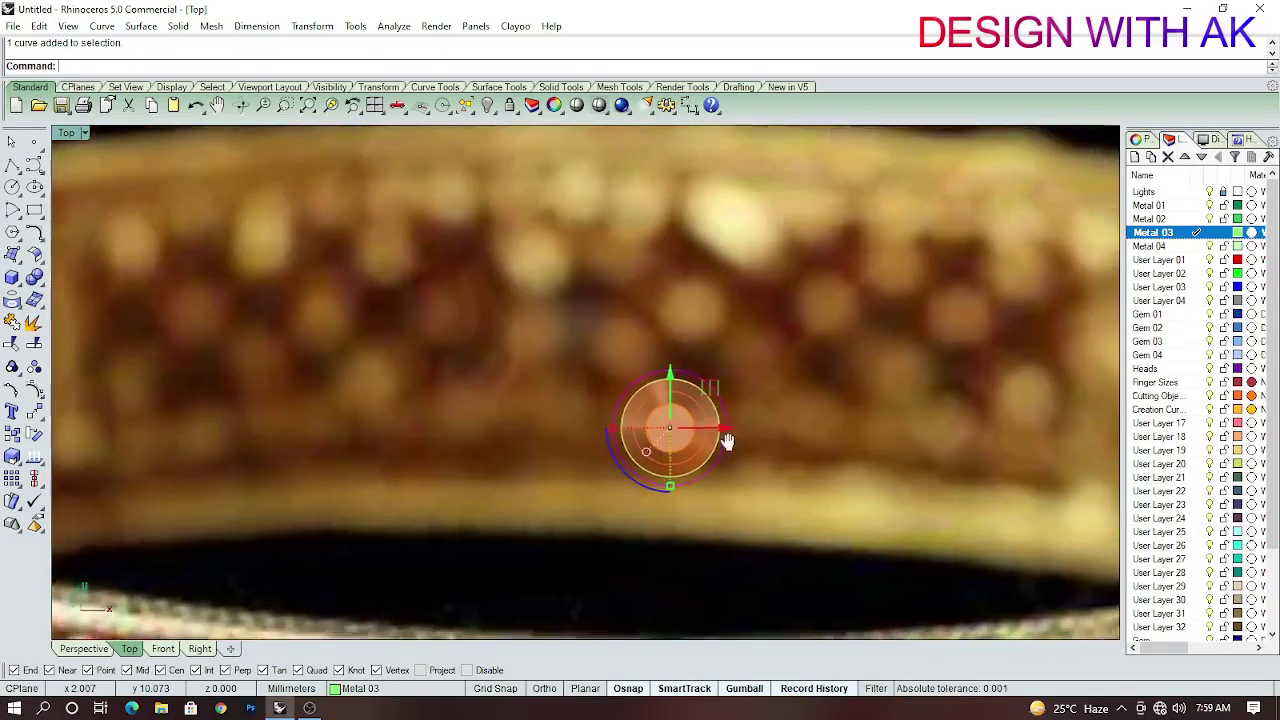
scroll(720, 440, up, 8)
scroll(700, 440, down, 2)
scroll(685, 440, up, 4)
click(706, 449)
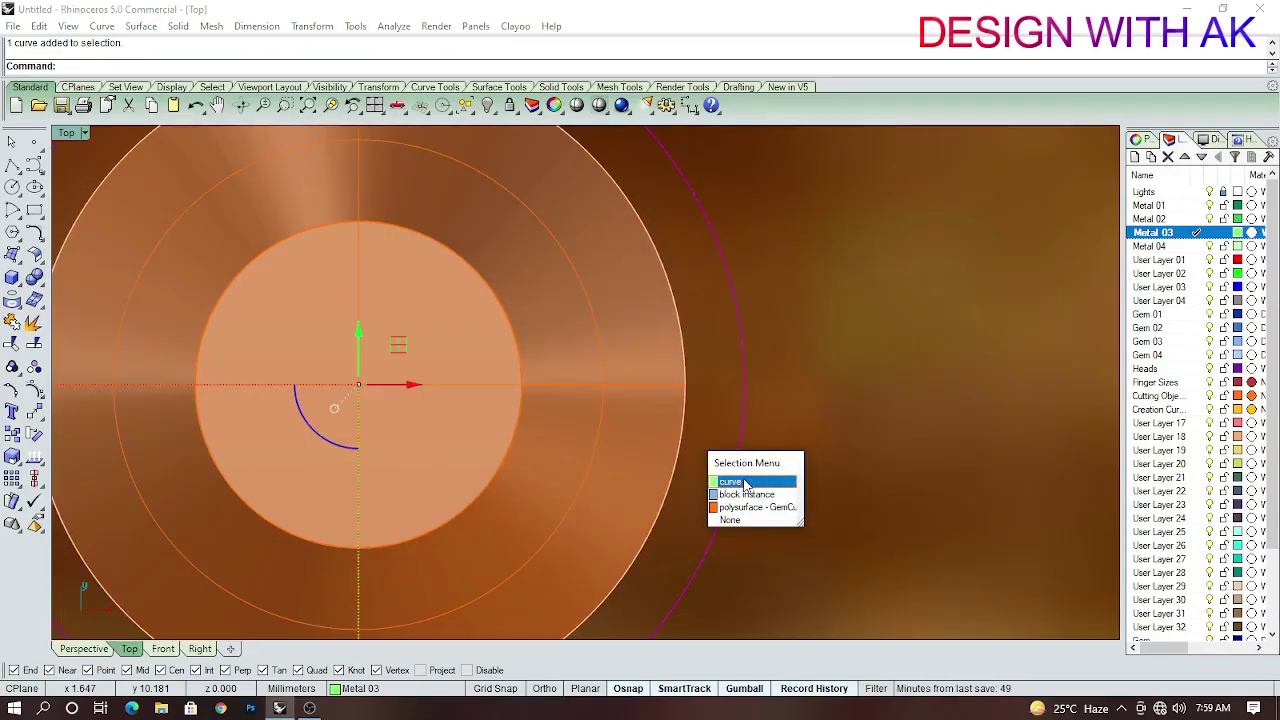
click(745, 488)
key(ctrl+F2)
scroll(757, 400, down, 3)
click(738, 412)
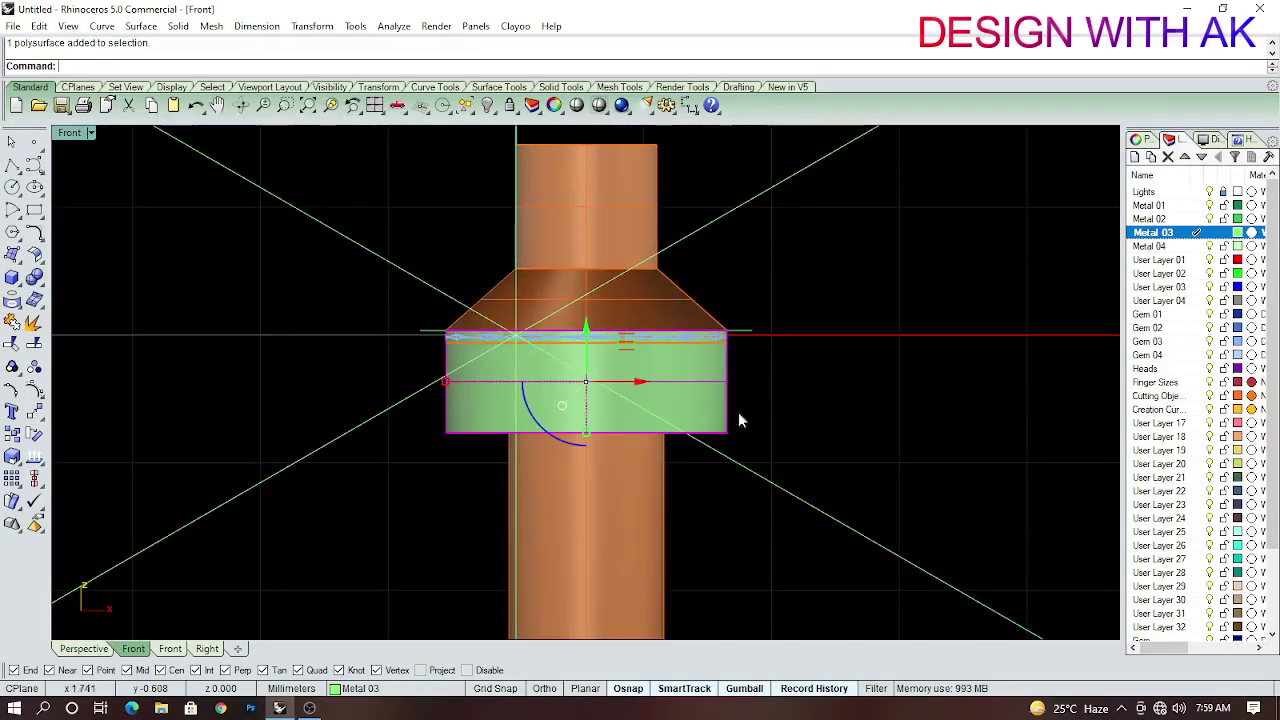
key(Delete)
scroll(731, 363, up, 3)
key(ctrl+F1)
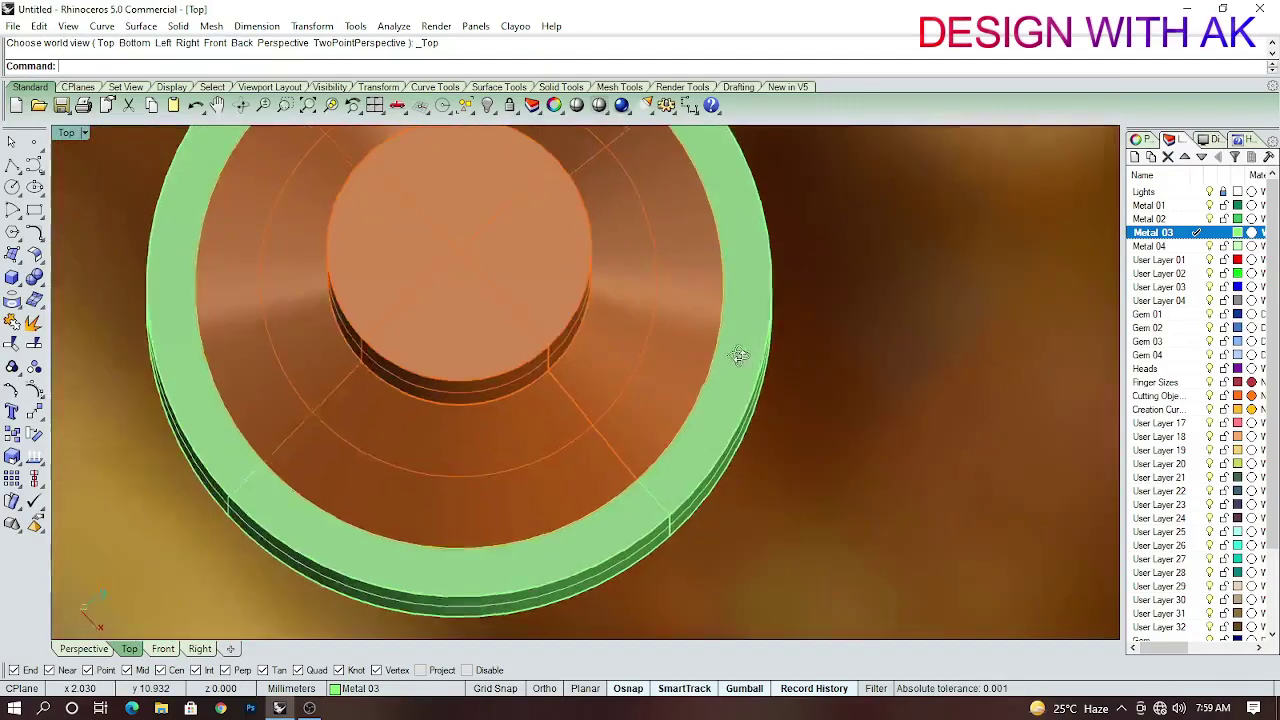
Fillet the bezel's edges with a 0.05 radius.
scroll(758, 376, down, 3)
key(Return)
key(Return)
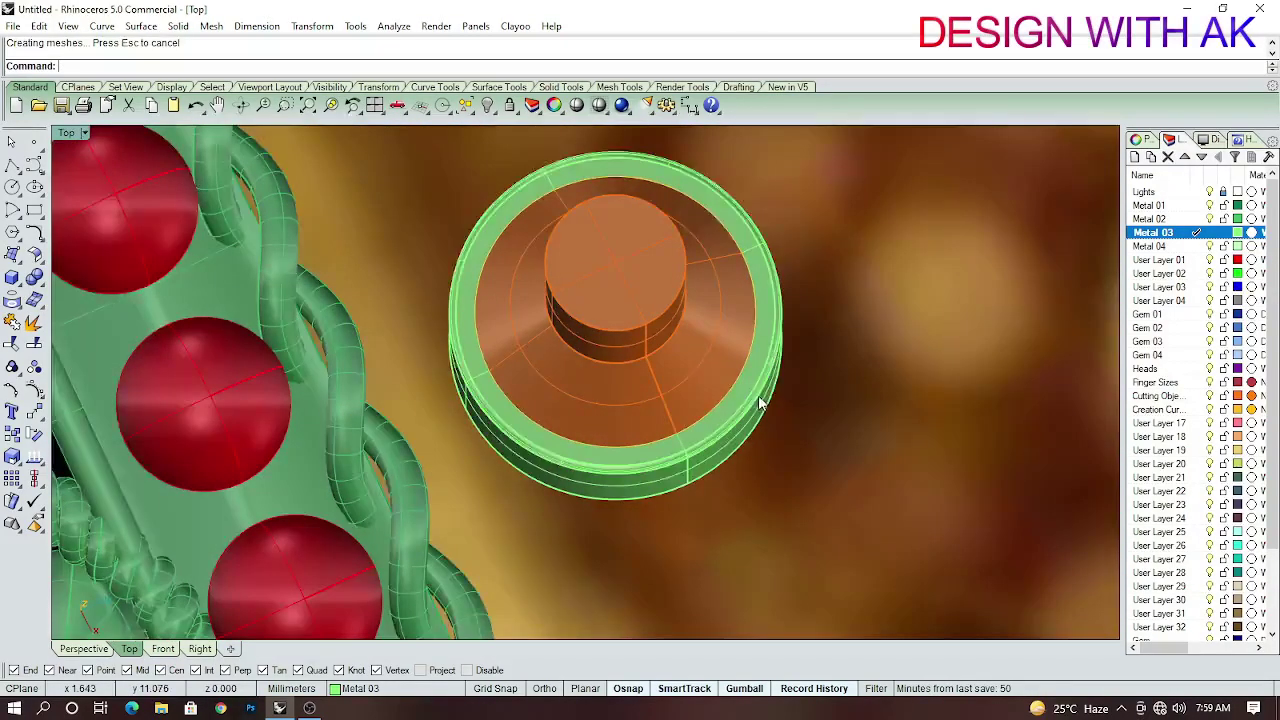
scroll(768, 397, up, 5)
key(Return)
click(762, 398)
text(1)
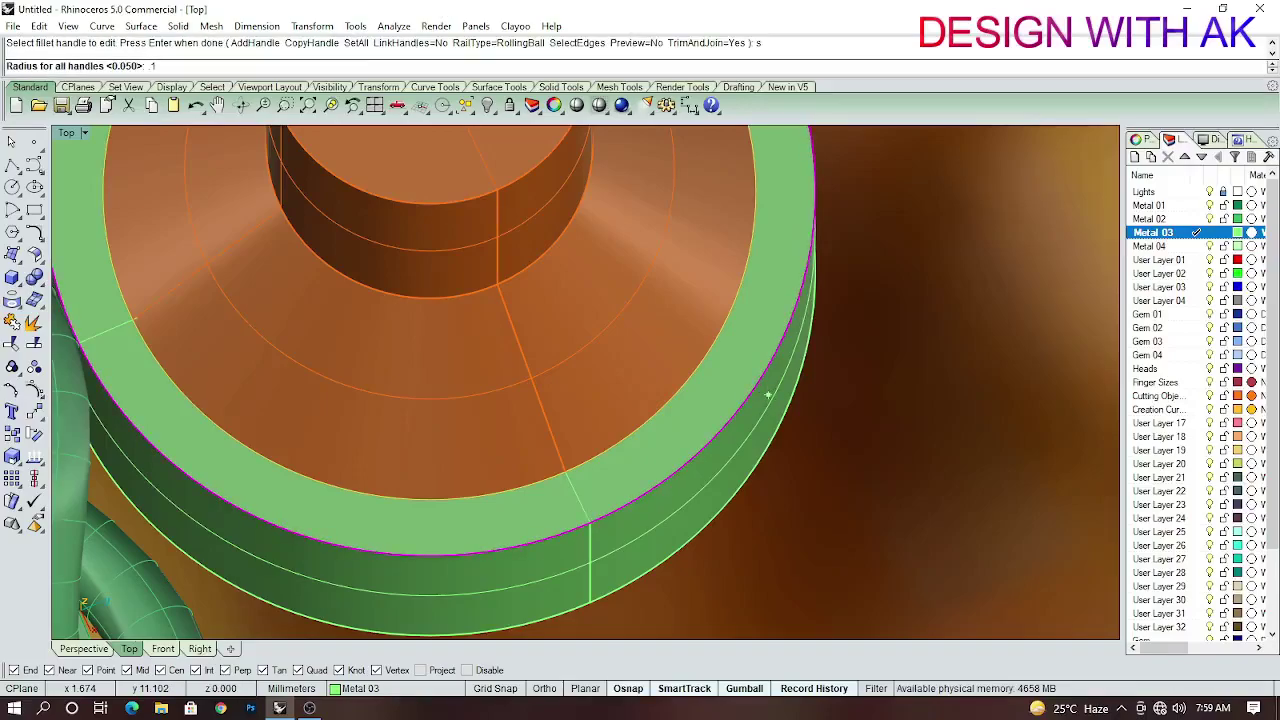
key(Return)
Boolean-subtract the stone cutter from the bezel to carve the stone seat.
scroll(760, 390, down, 5)
scroll(737, 410, down, 5)
click(758, 430)
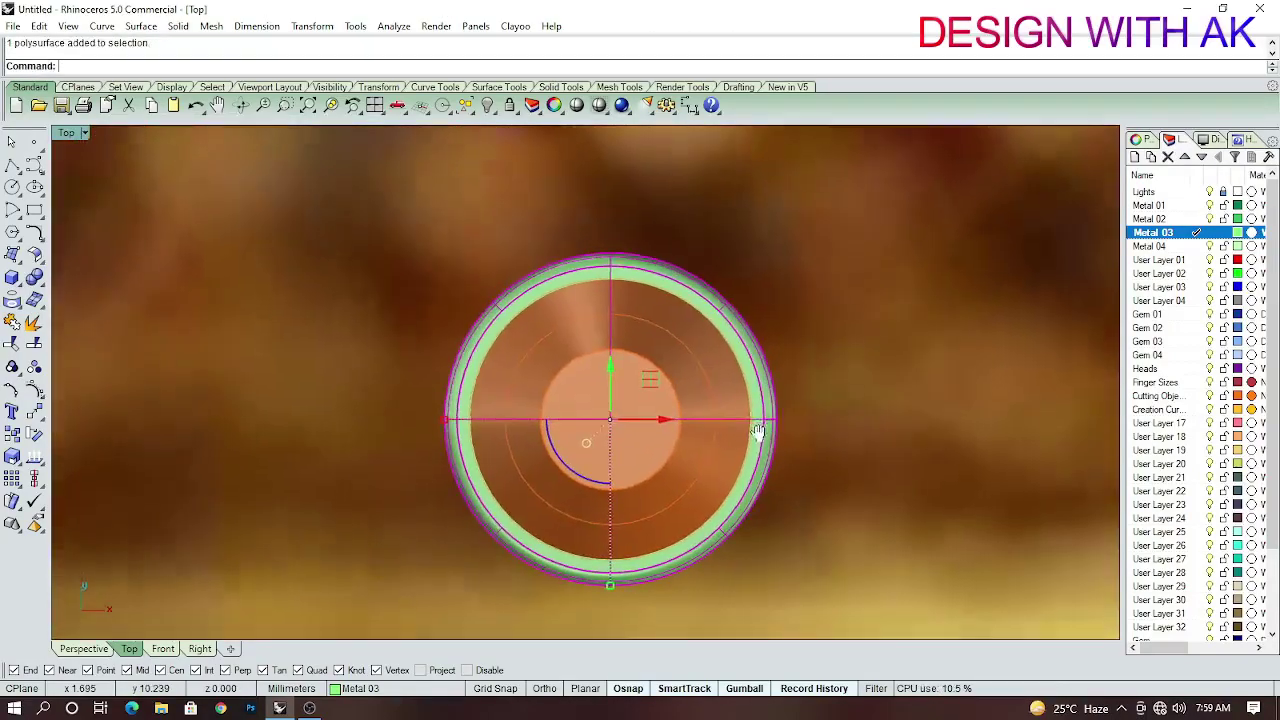
click(666, 447)
key(Return)
Group the stone together with its bezel.
scroll(734, 480, down, 3)
scroll(715, 455, down, 2)
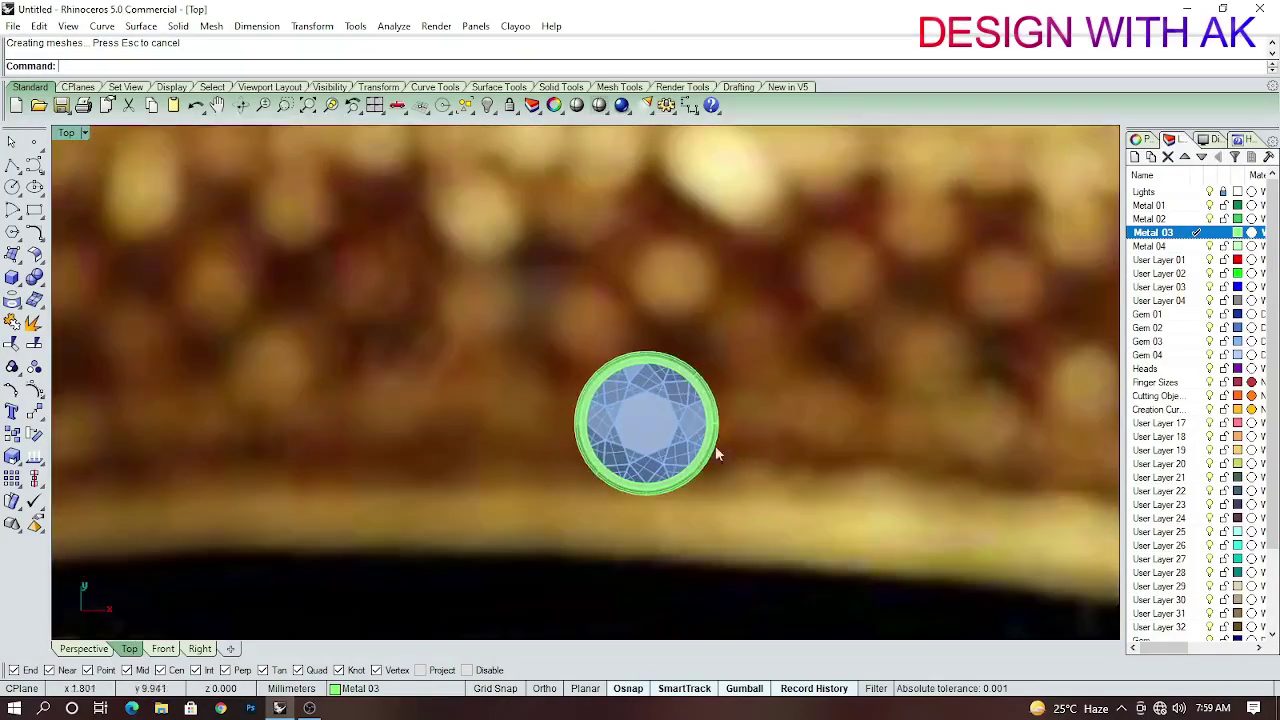
scroll(715, 455, down, 2)
drag(600, 371, 806, 491)
key(ctrl+g)
Move the set stone out to the right side of the band in the Front view.
key(ctrl+F2)
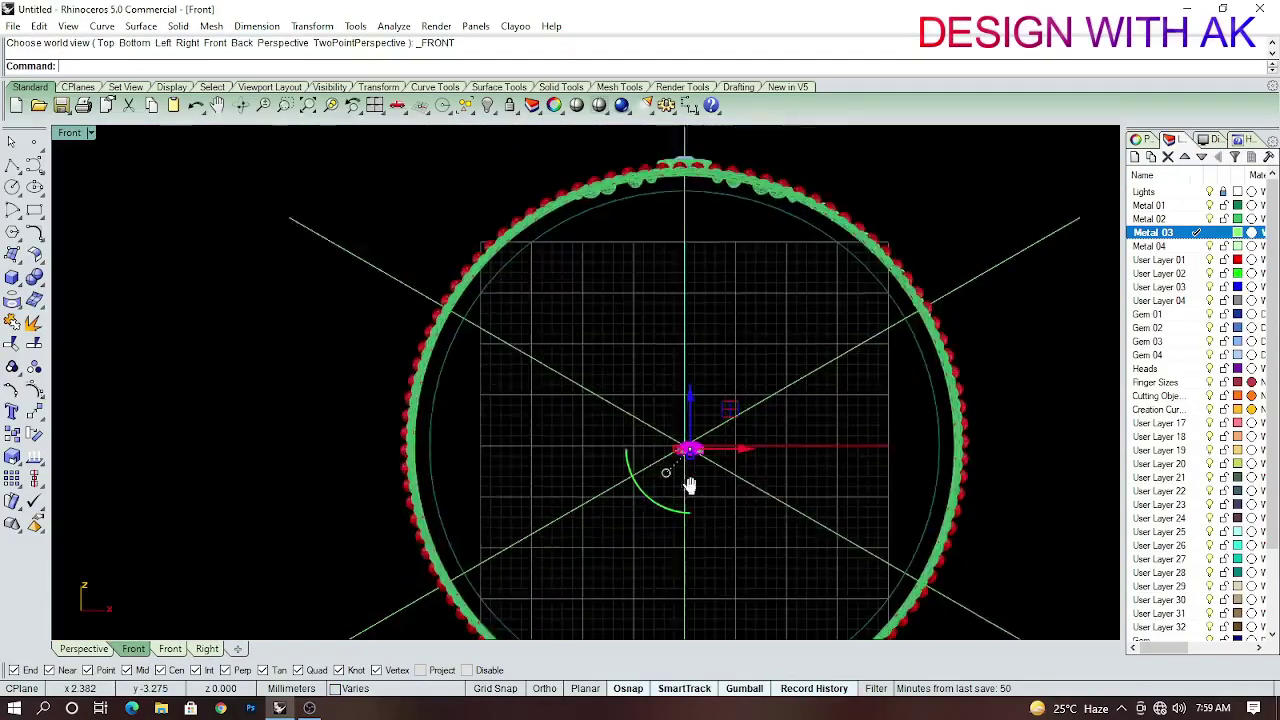
right_drag(689, 485, 670, 491)
drag(930, 457, 868, 517)
scroll(868, 517, up, 3)
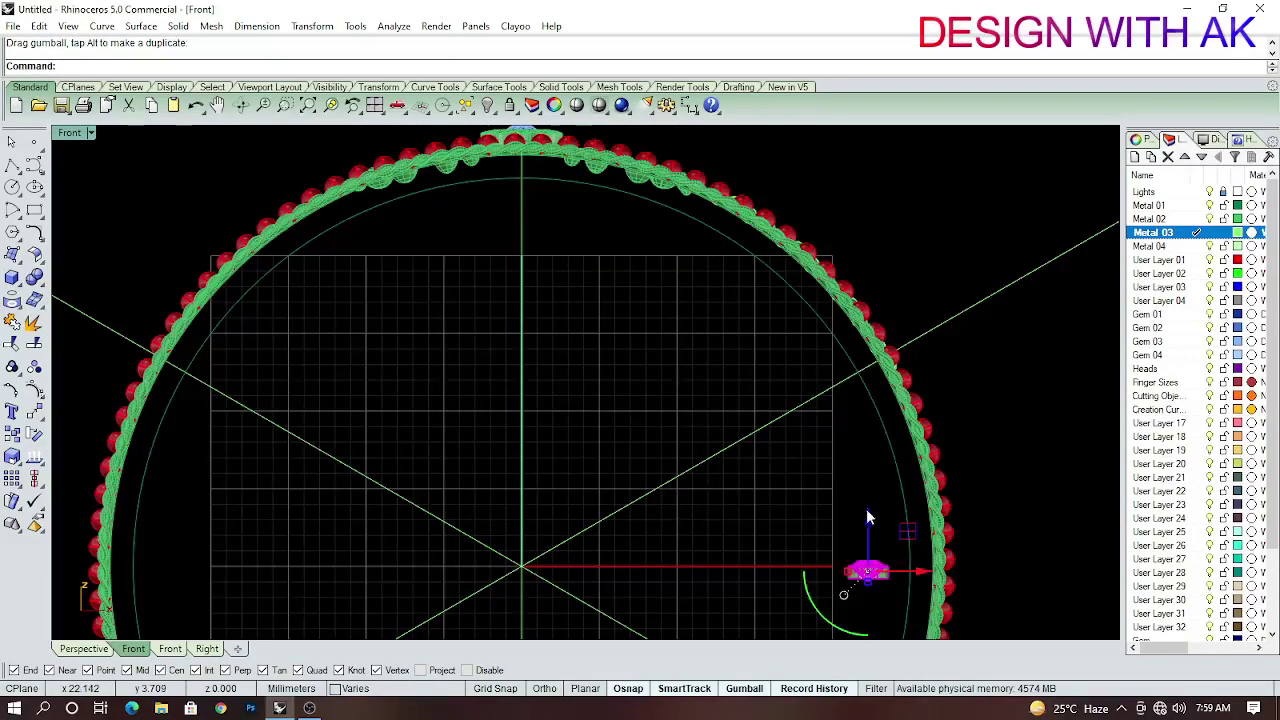
scroll(893, 378, up, 3)
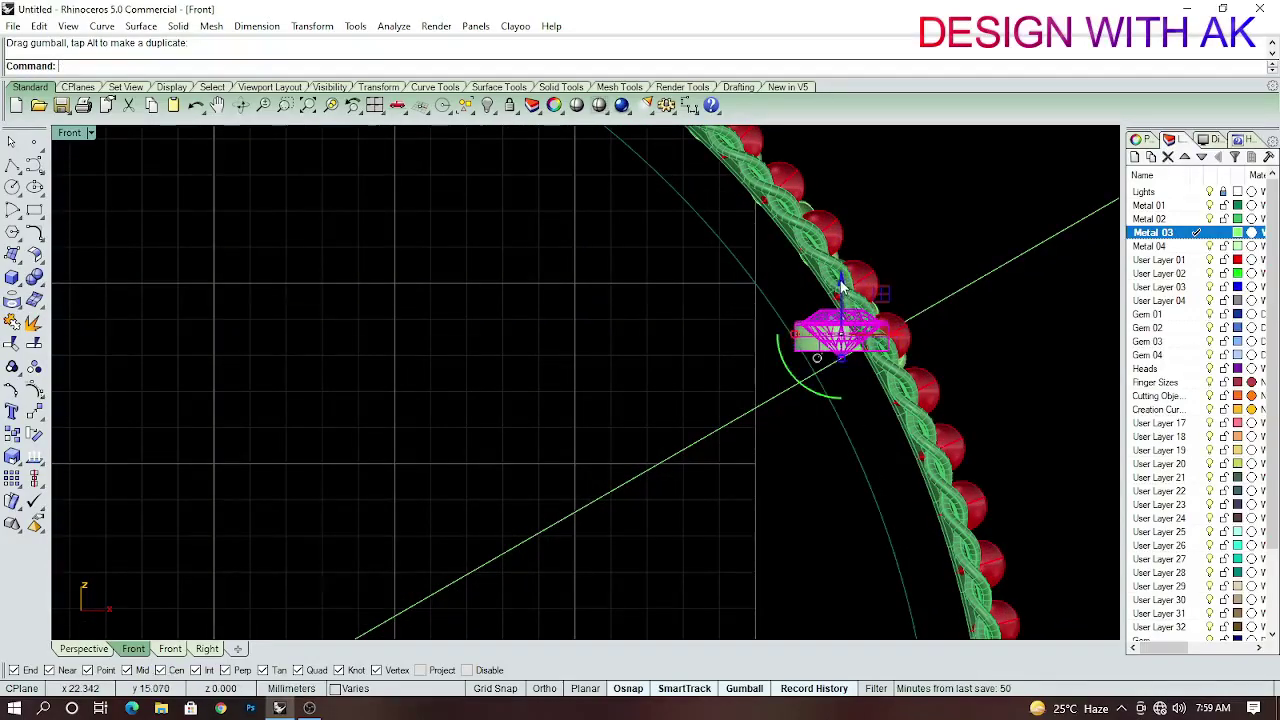
scroll(905, 365, down, 3)
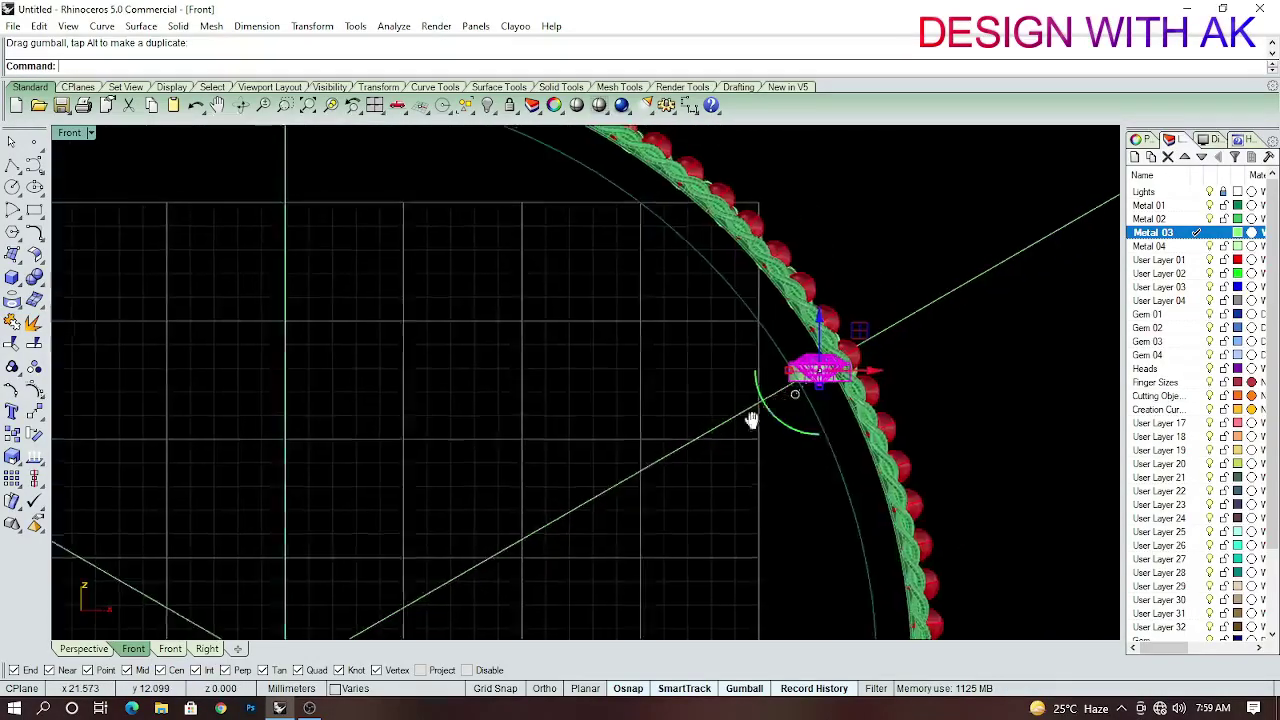
scroll(751, 420, up, 4)
Try a rotated copy of the stone setting, then cancel and delete it.
click(771, 423)
scroll(394, 423, down, 2)
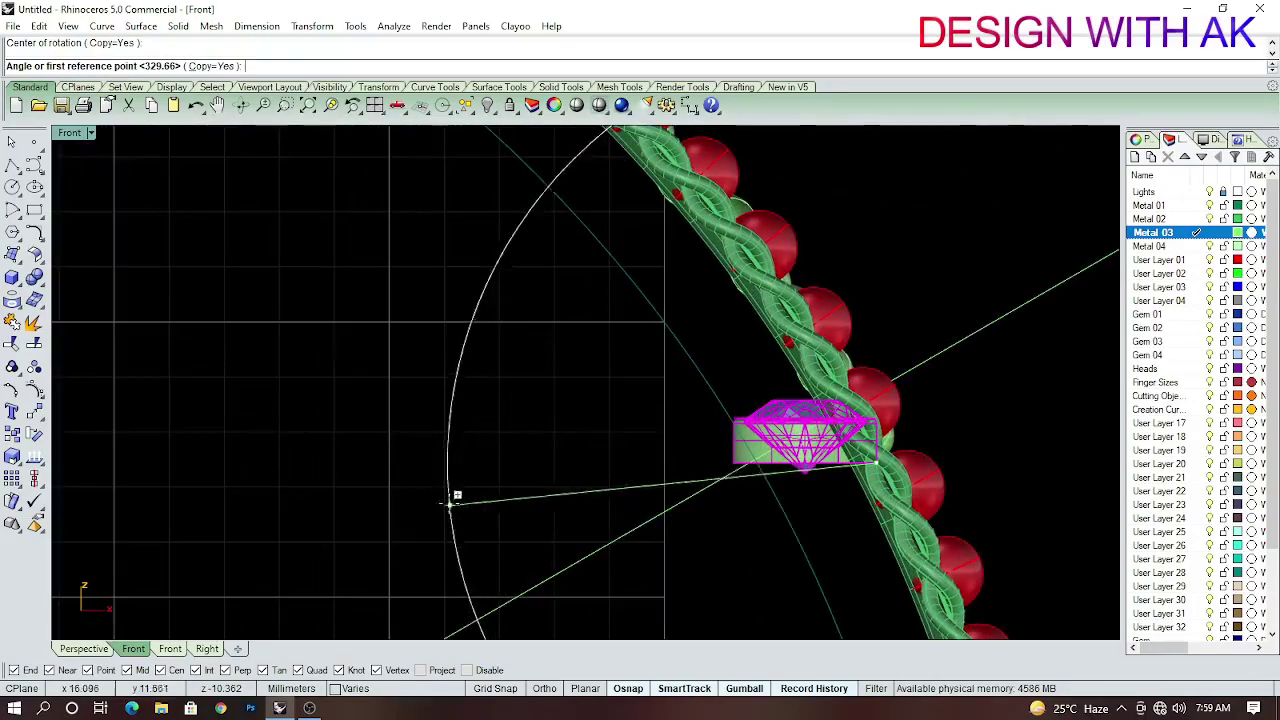
click(441, 468)
scroll(477, 334, down, 3)
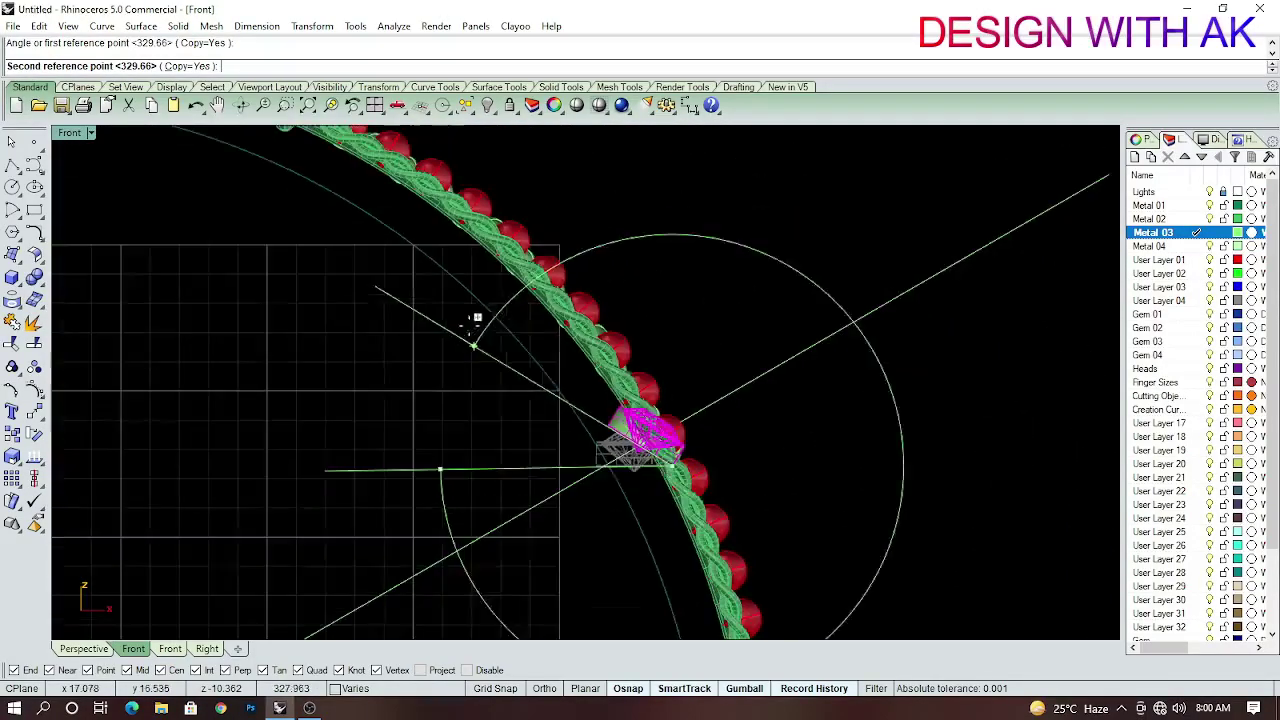
scroll(484, 307, up, 1)
scroll(505, 285, up, 2)
scroll(521, 274, up, 1)
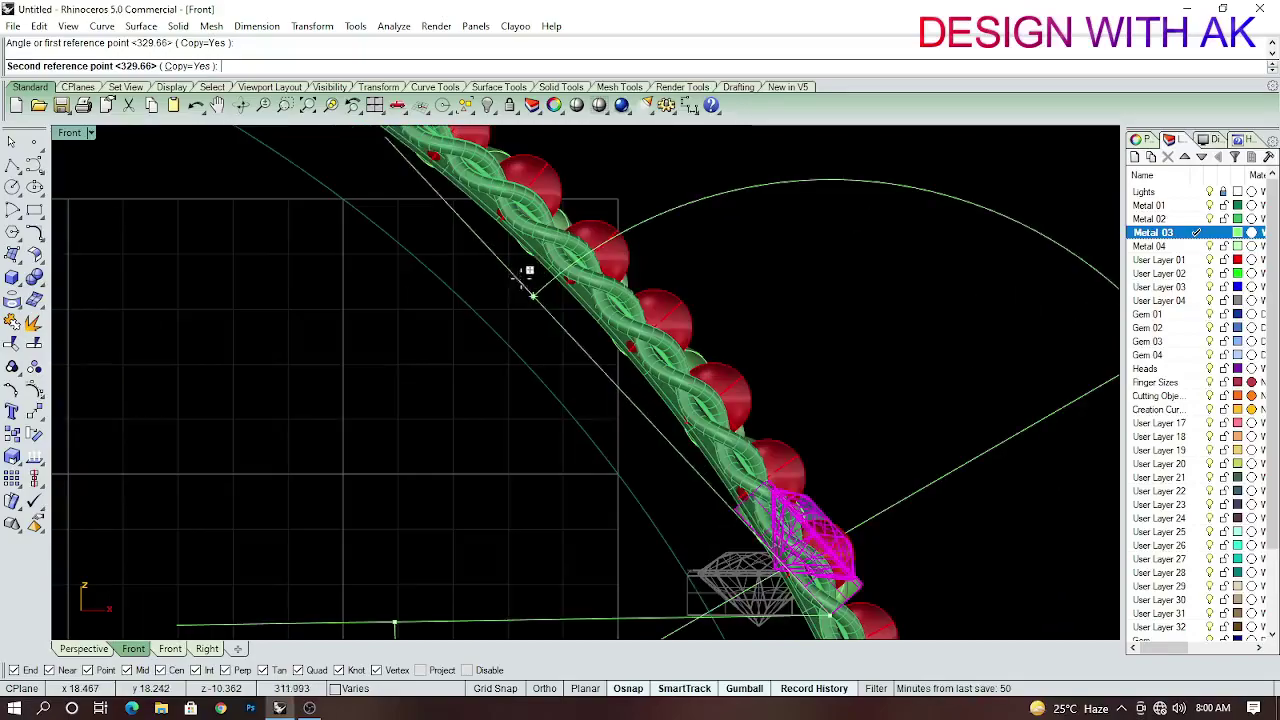
scroll(616, 378, up, 1)
key(Escape)
key(Delete)
scroll(850, 468, up, 2)
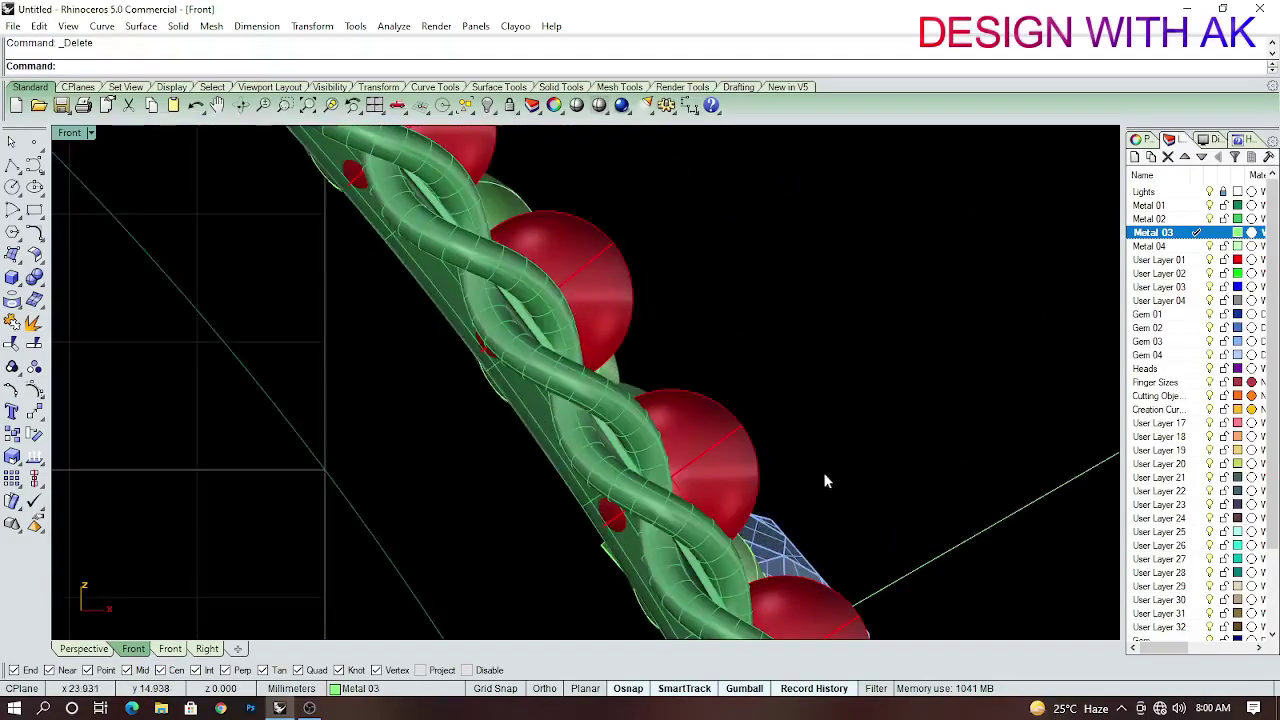
scroll(816, 474, up, 2)
Restore the deleted setting and ungroup the leaves around the gem.
key(ctrl+z)
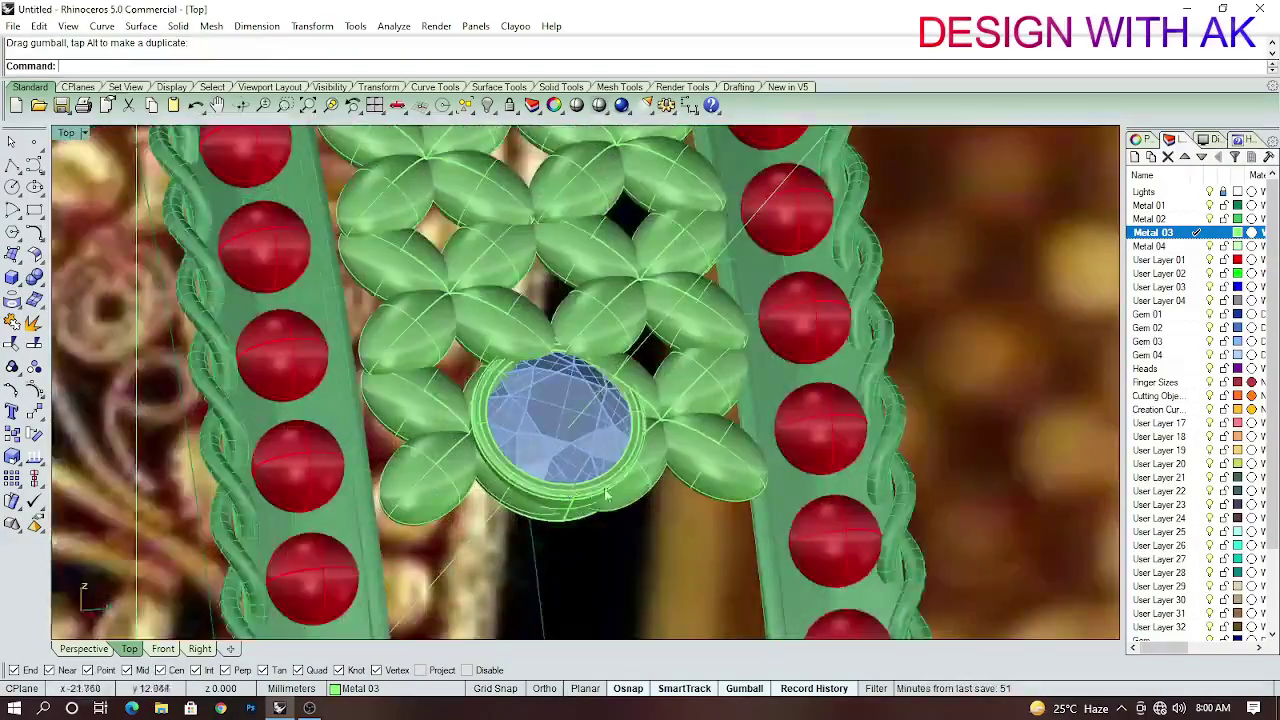
click(605, 493)
text(U)
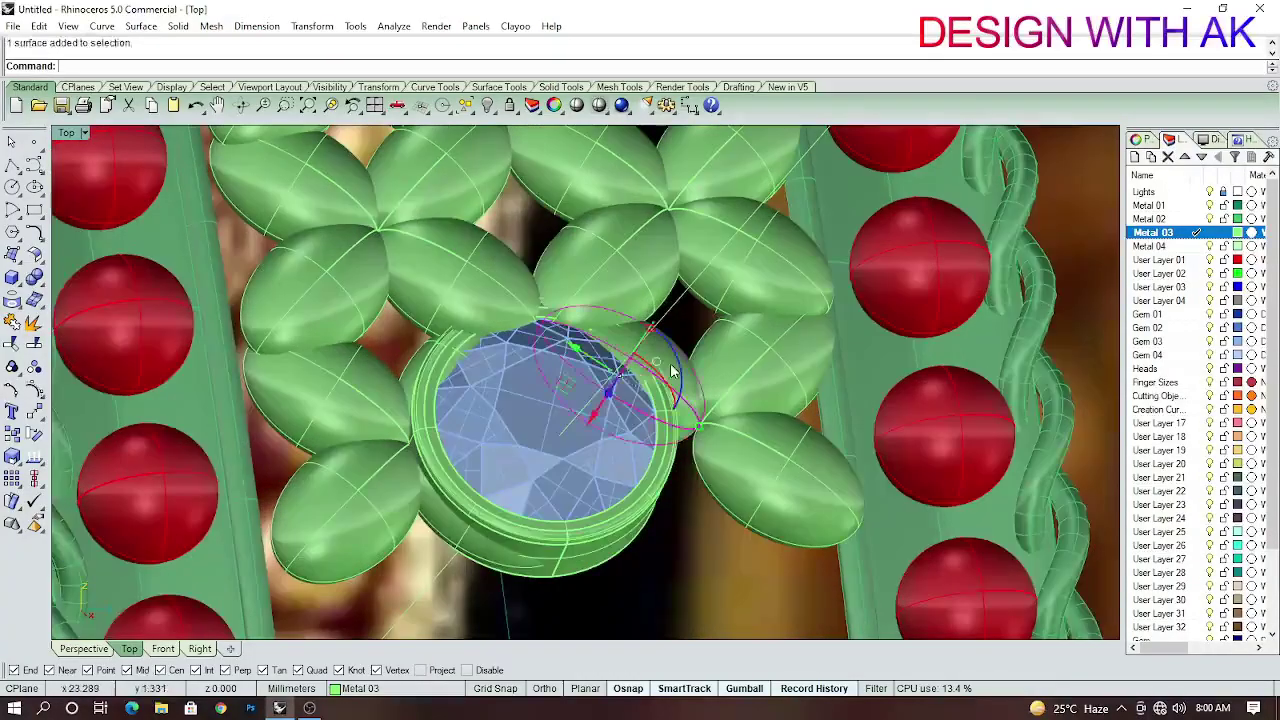
click(420, 470)
text(ngroup)
key(Return)
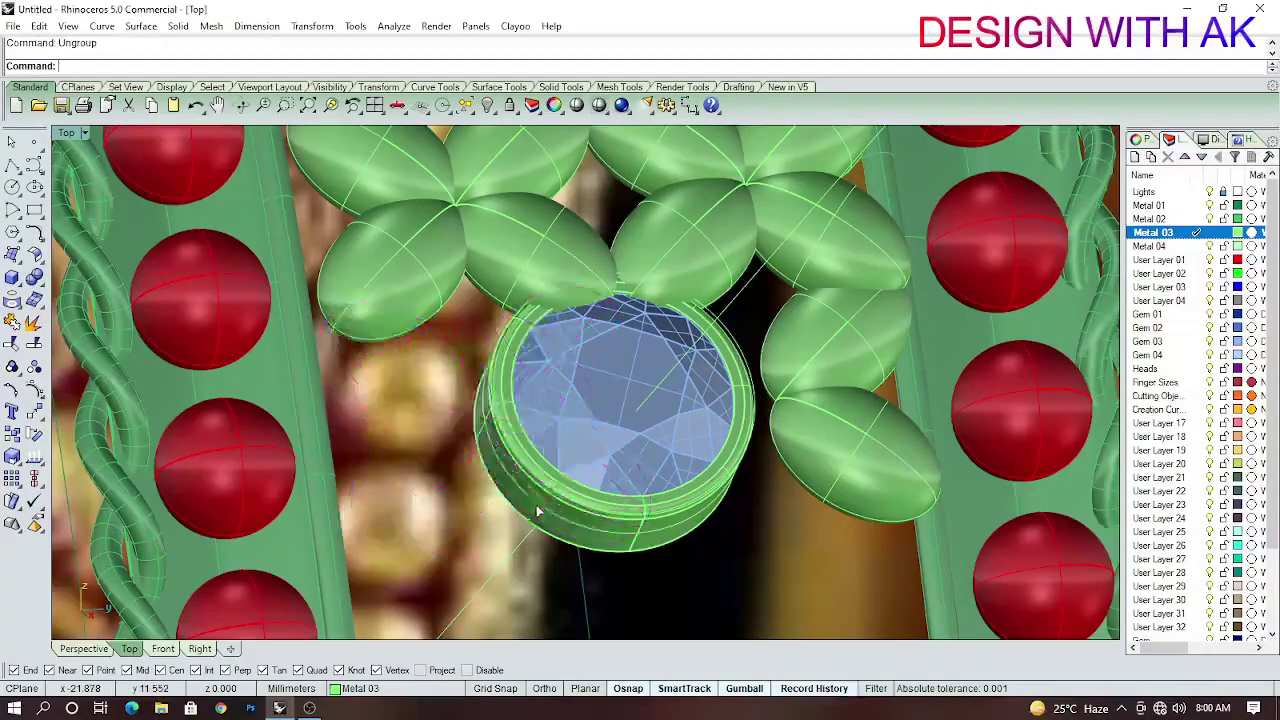
Nudge the gem and bezel slightly sideways.
click(490, 397)
scroll(571, 371, up, 2)
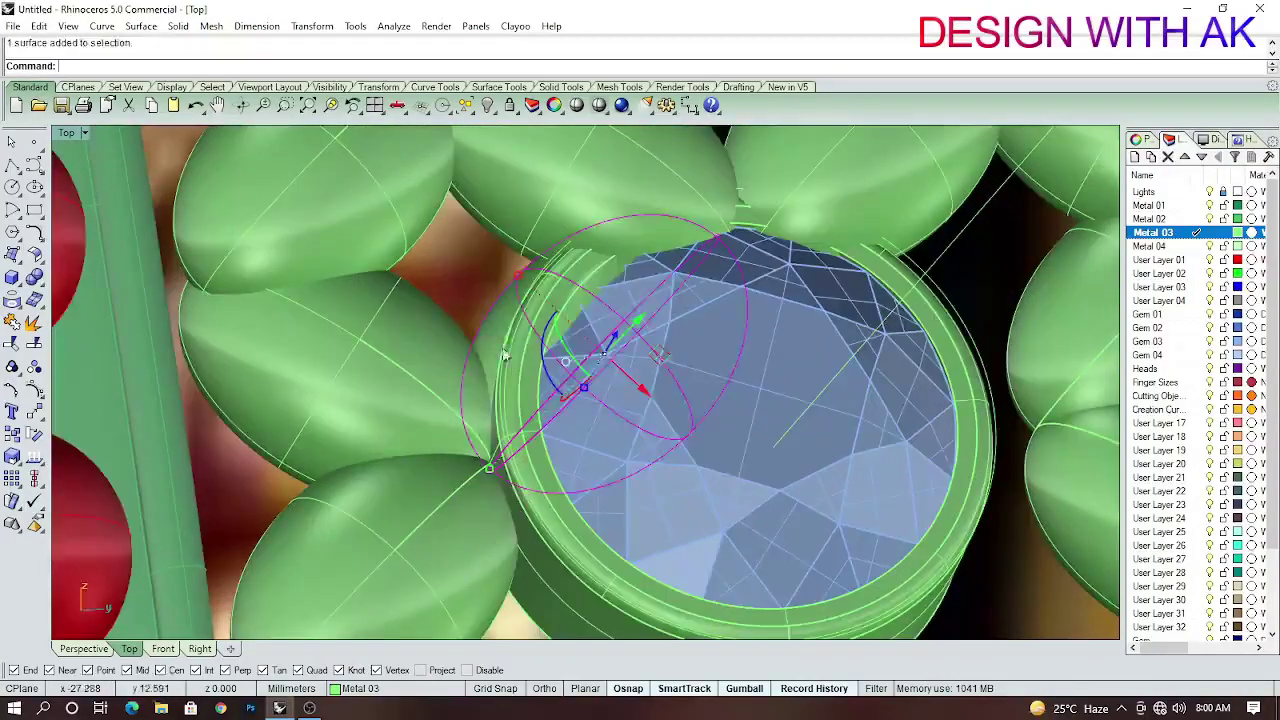
scroll(571, 371, down, 3)
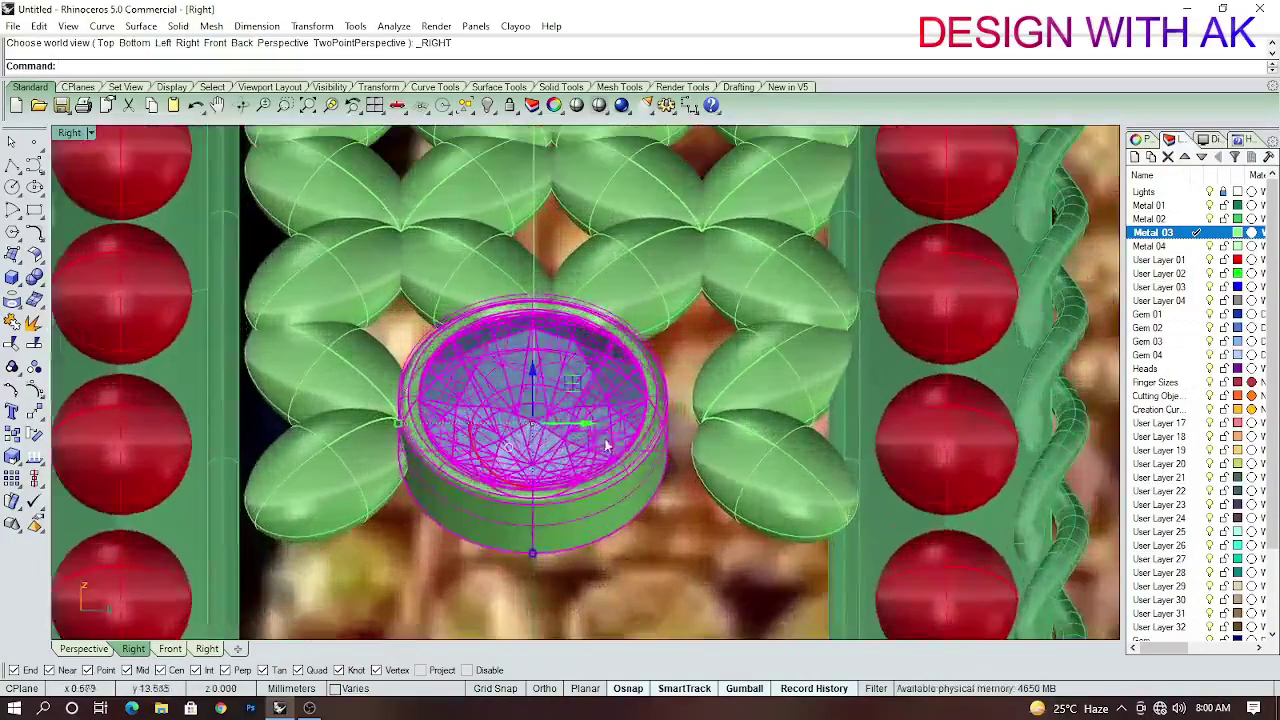
drag(605, 446, 625, 444)
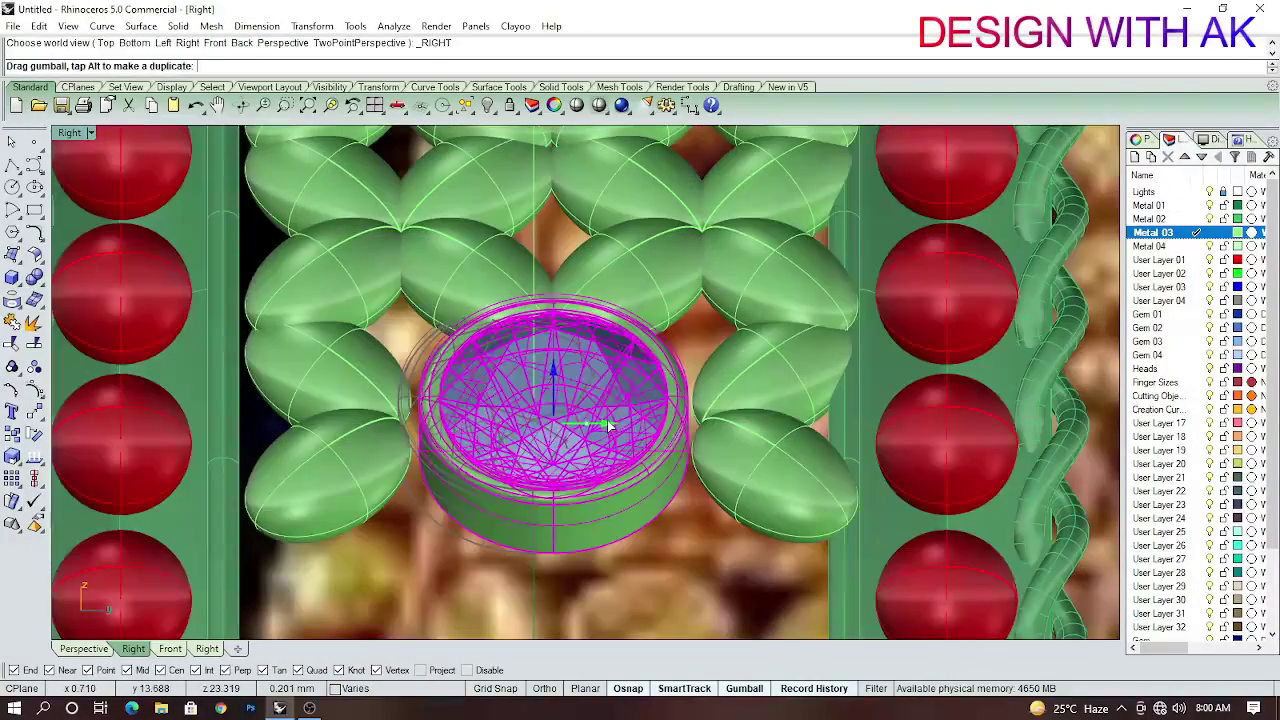
click(383, 543)
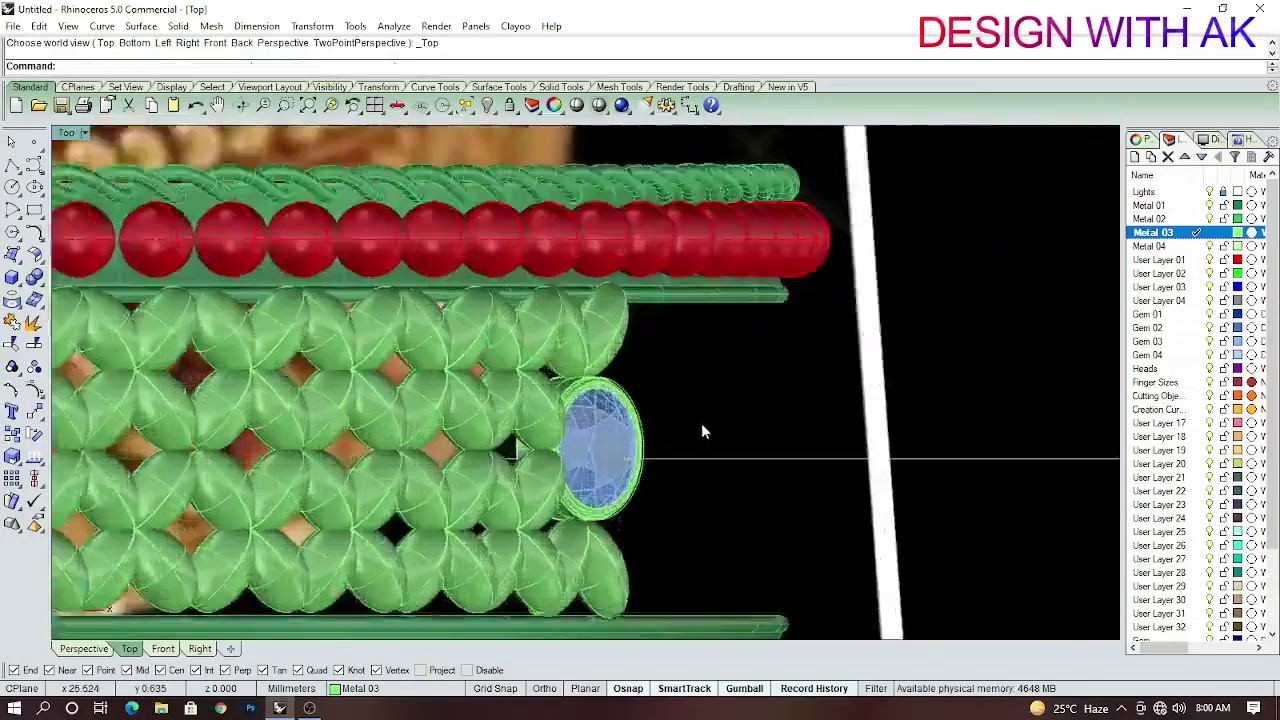
Select the block of leaves across the petal column.
mouse_move(701, 423)
ctrl+shift+right_down()
mouse_move(588, 446)
mouse_move(520, 400)
ctrl+shift+right_up()
drag(360, 330, 630, 480)
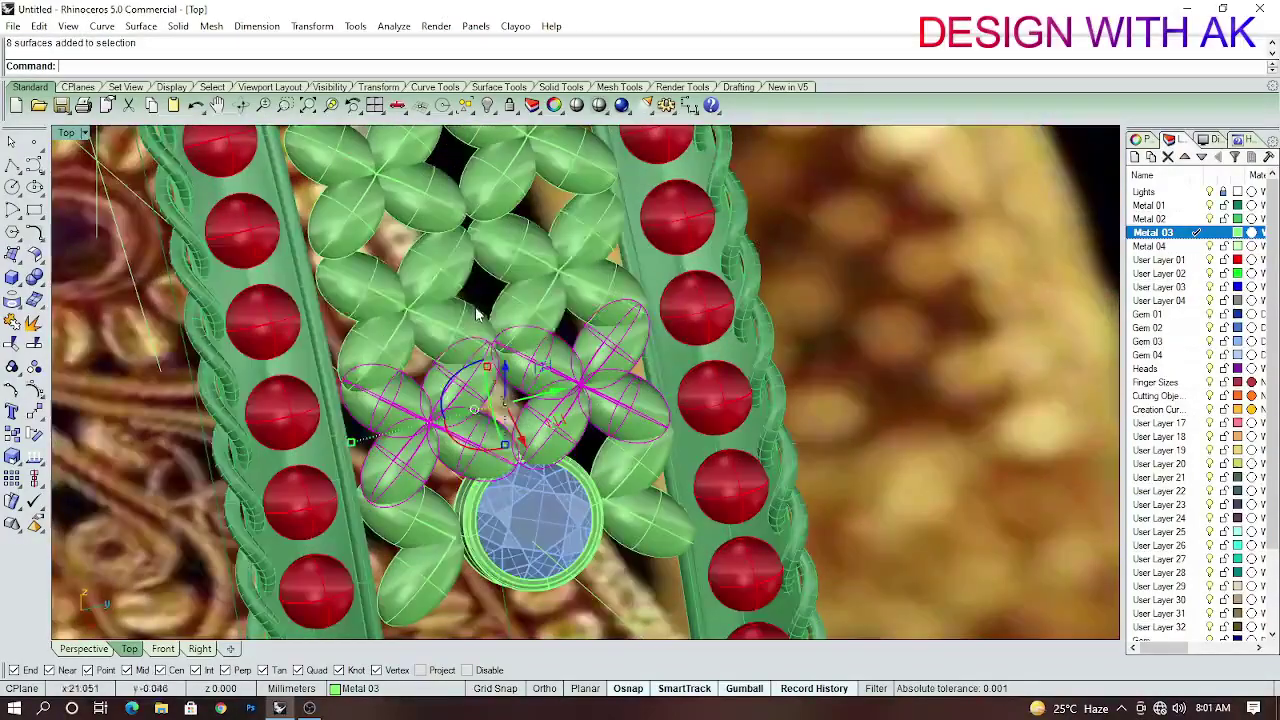
mouse_move(520, 400)
ctrl+shift+right_down()
mouse_move(480, 263)
mouse_move(570, 335)
ctrl+shift+right_up()
Mirror the selected petal leaves in the Front view, starting the mirror line on the diagonal guide.
key(ctrl+F2)
right_drag(626, 389, 563, 420)
scroll(600, 400, up, 3)
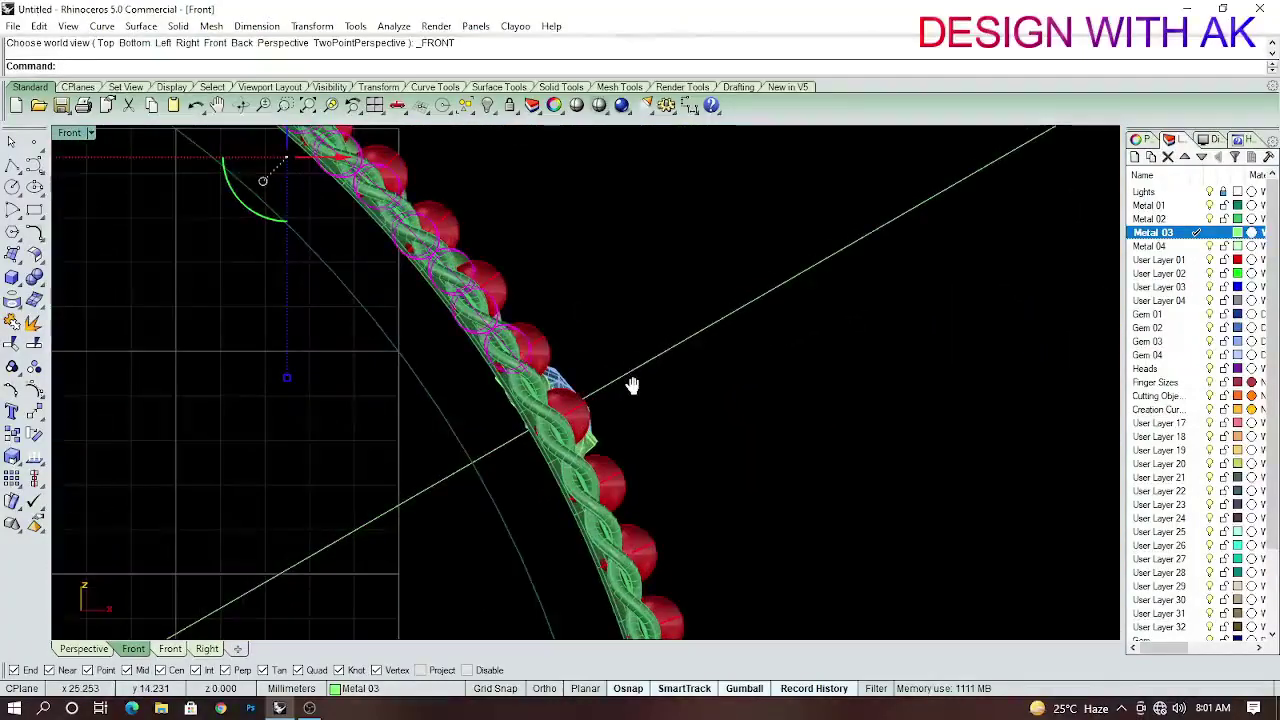
text(mirror)
key(Return)
scroll(643, 389, up, 3)
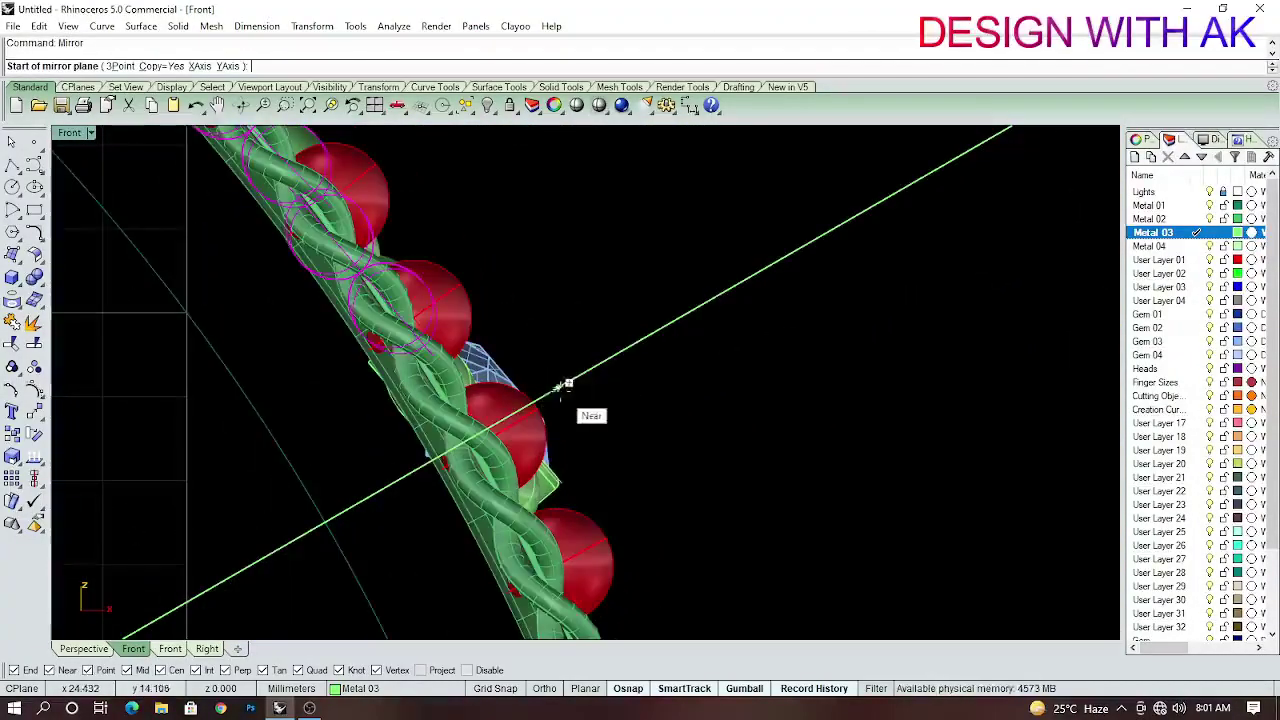
scroll(566, 380, down, 1)
scroll(481, 433, up, 1)
scroll(481, 433, up, 1)
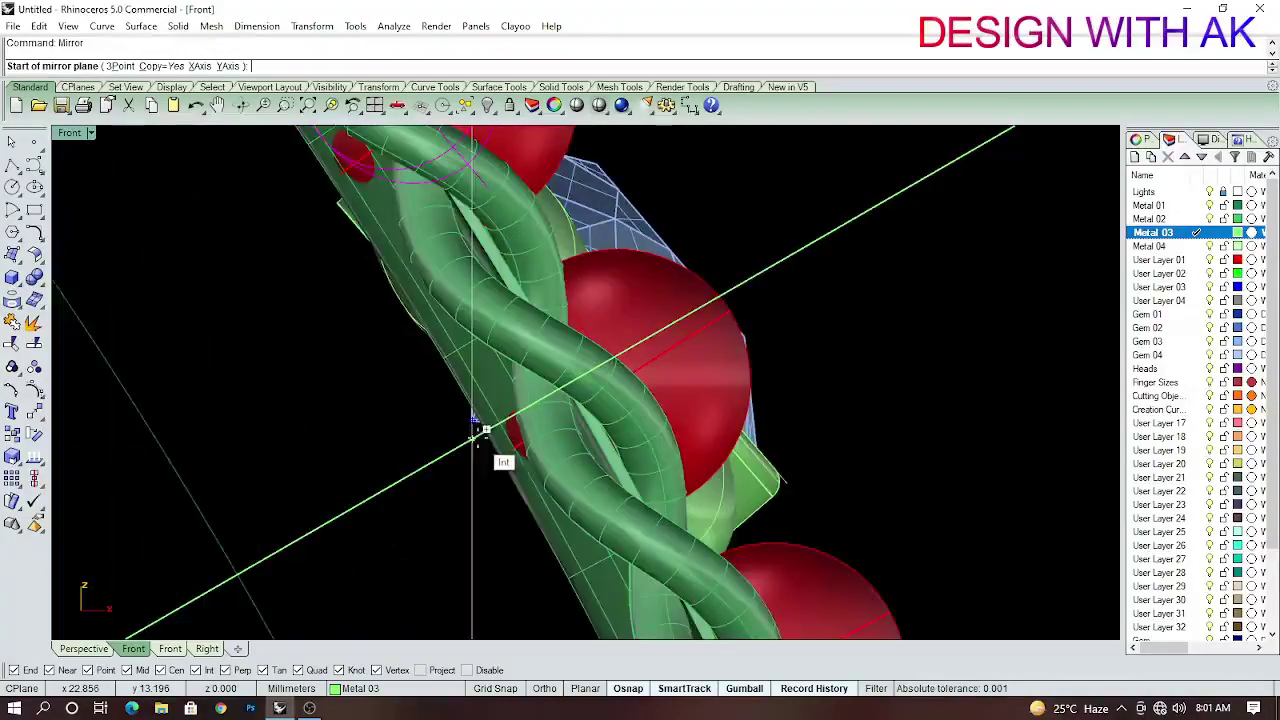
scroll(481, 433, up, 1)
click(481, 433)
scroll(484, 433, down, 2)
scroll(486, 460, down, 2)
scroll(450, 491, down, 1)
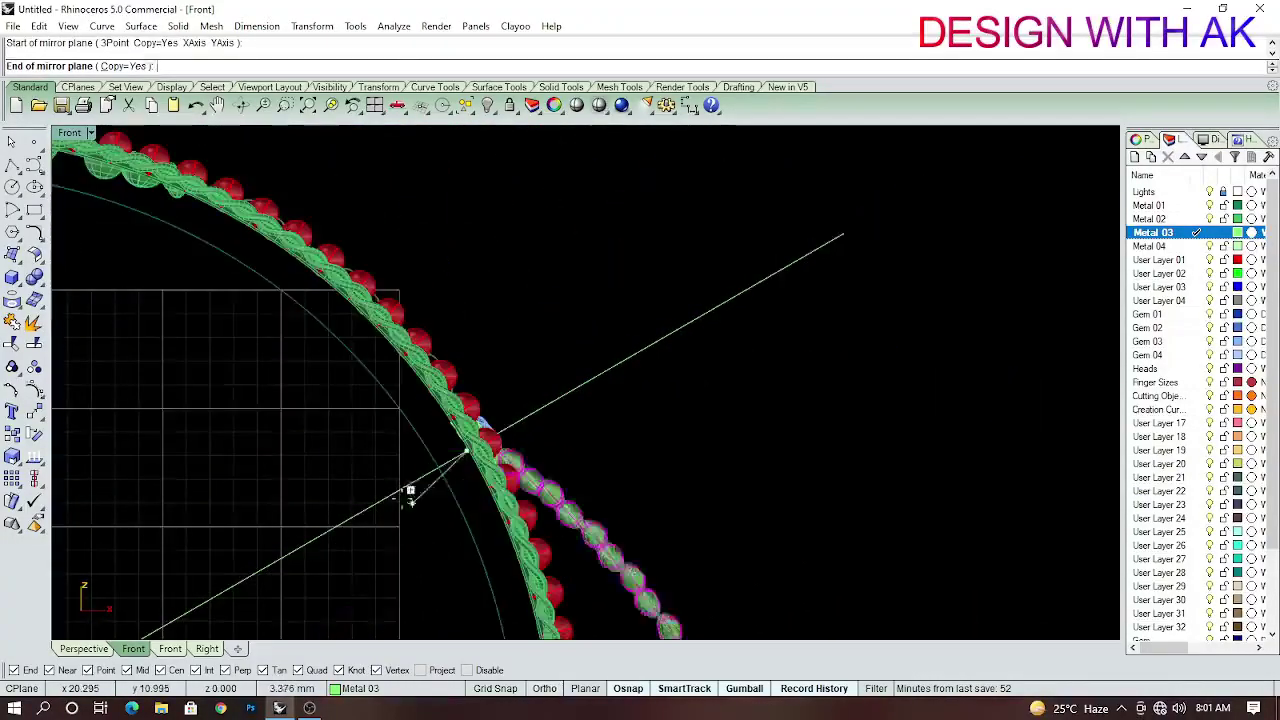
scroll(641, 462, down, 2)
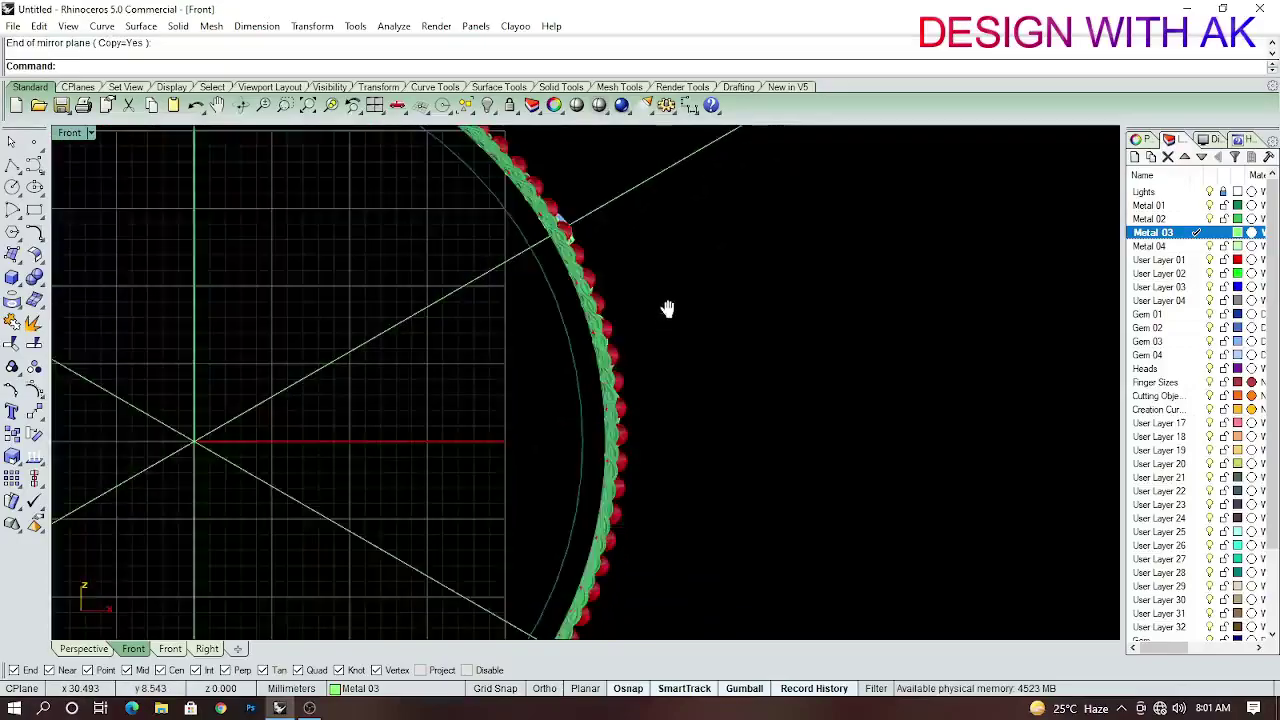
scroll(689, 418, up, 2)
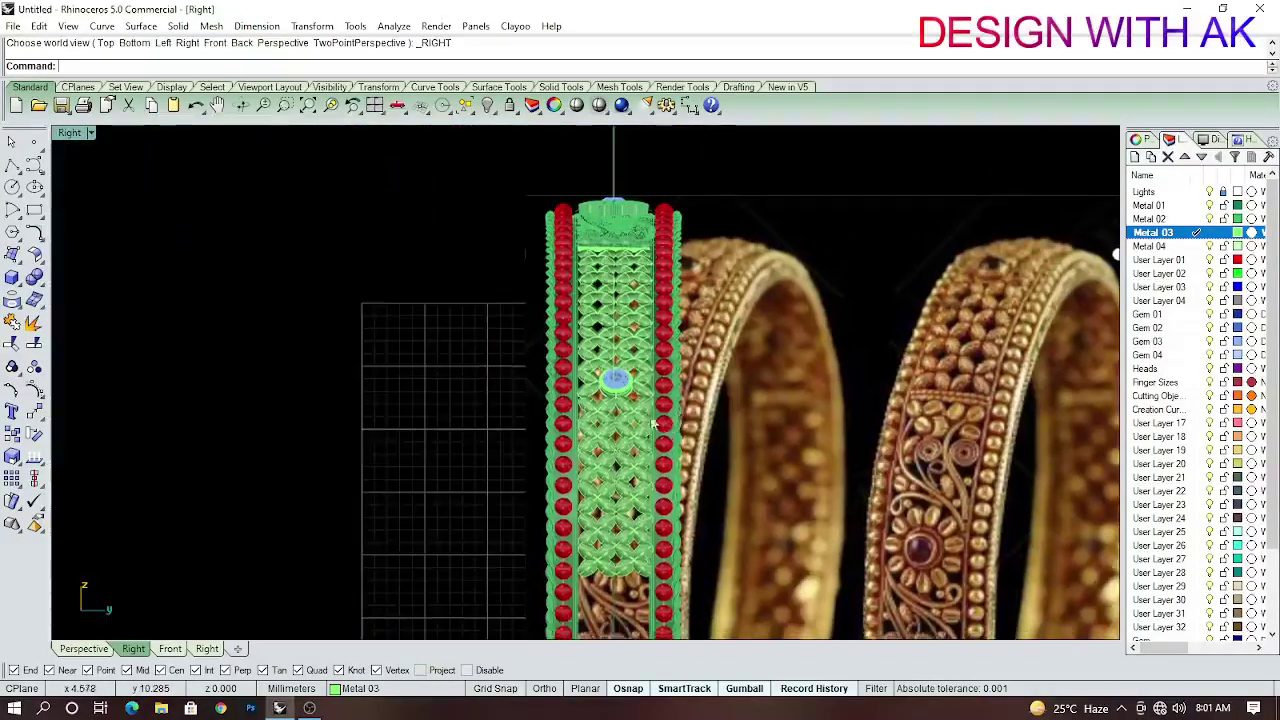
scroll(609, 295, up, 3)
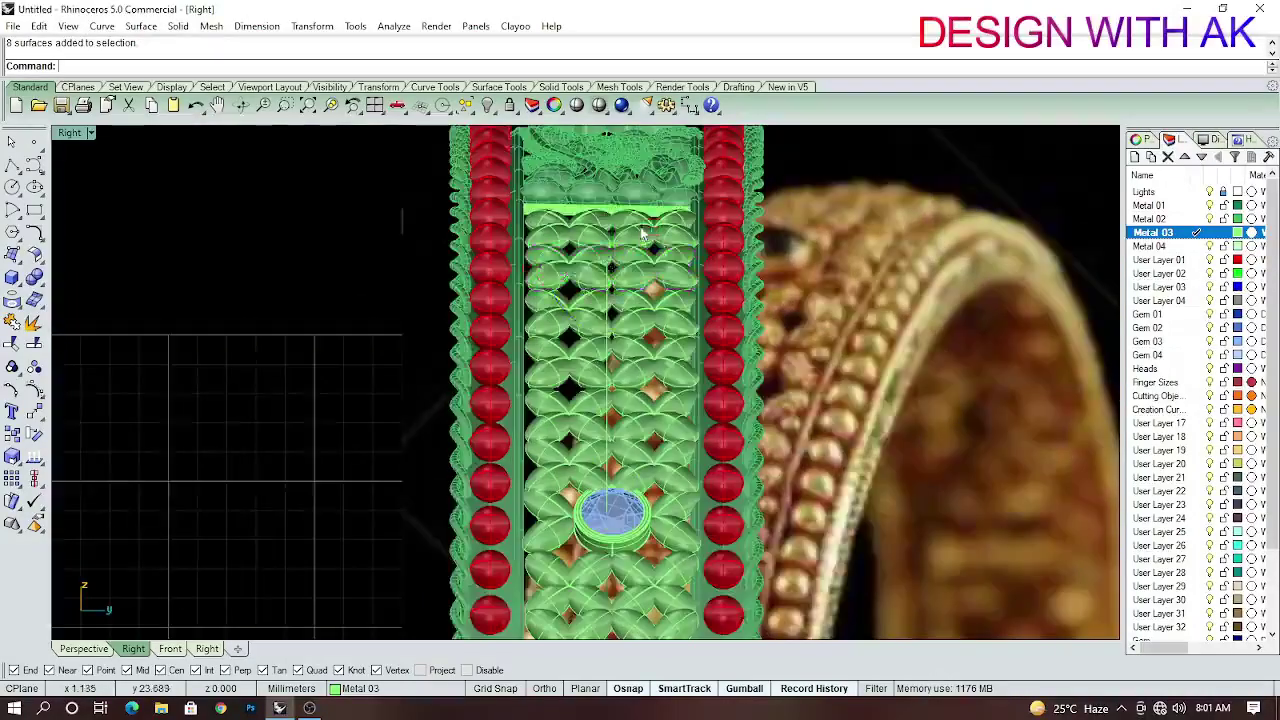
scroll(643, 233, up, 2)
click(647, 256)
scroll(645, 352, down, 2)
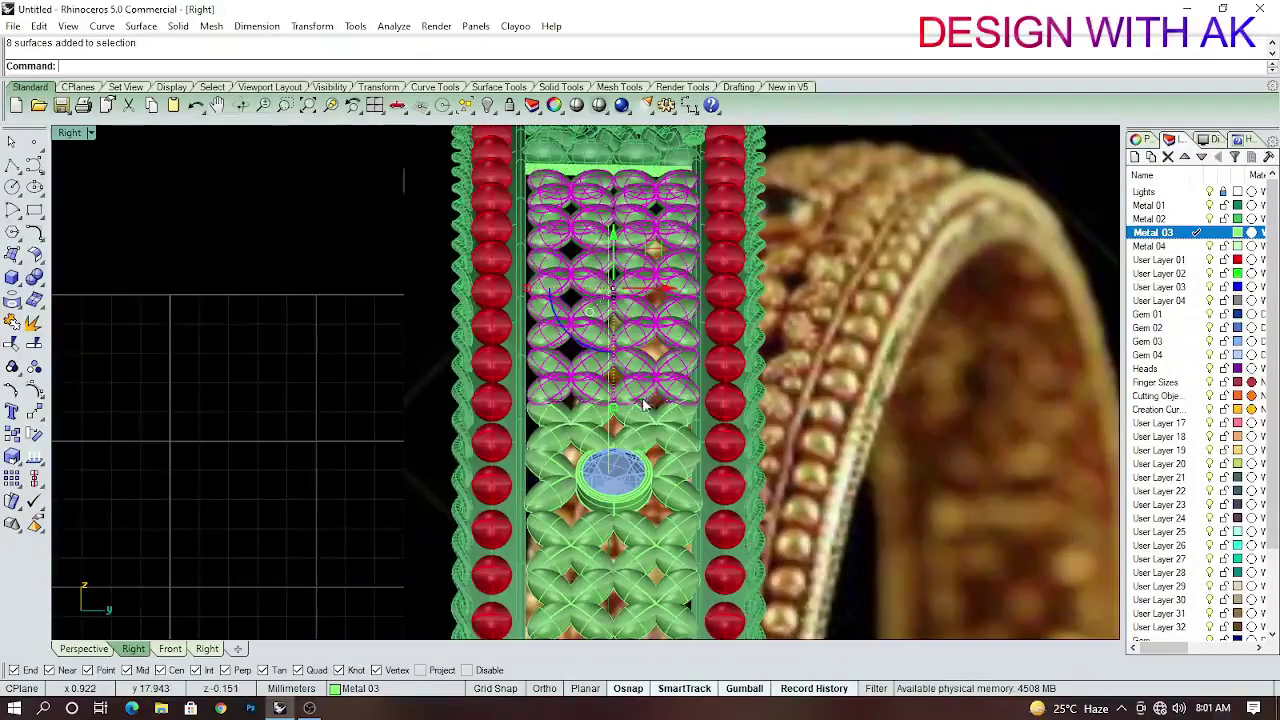
right_drag(670, 363, 663, 252)
shift+click(663, 375)
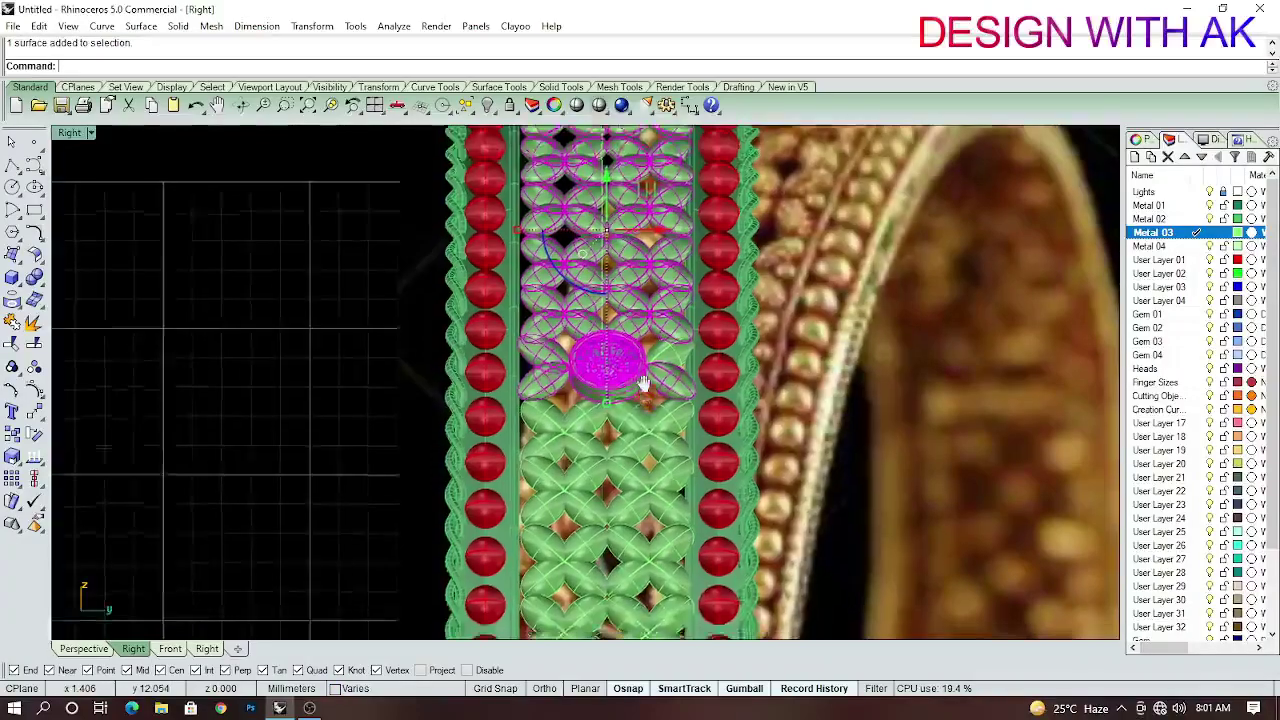
right_drag(634, 377, 634, 307)
shift+click(648, 369)
right_drag(605, 435, 605, 310)
scroll(590, 400, up, 1)
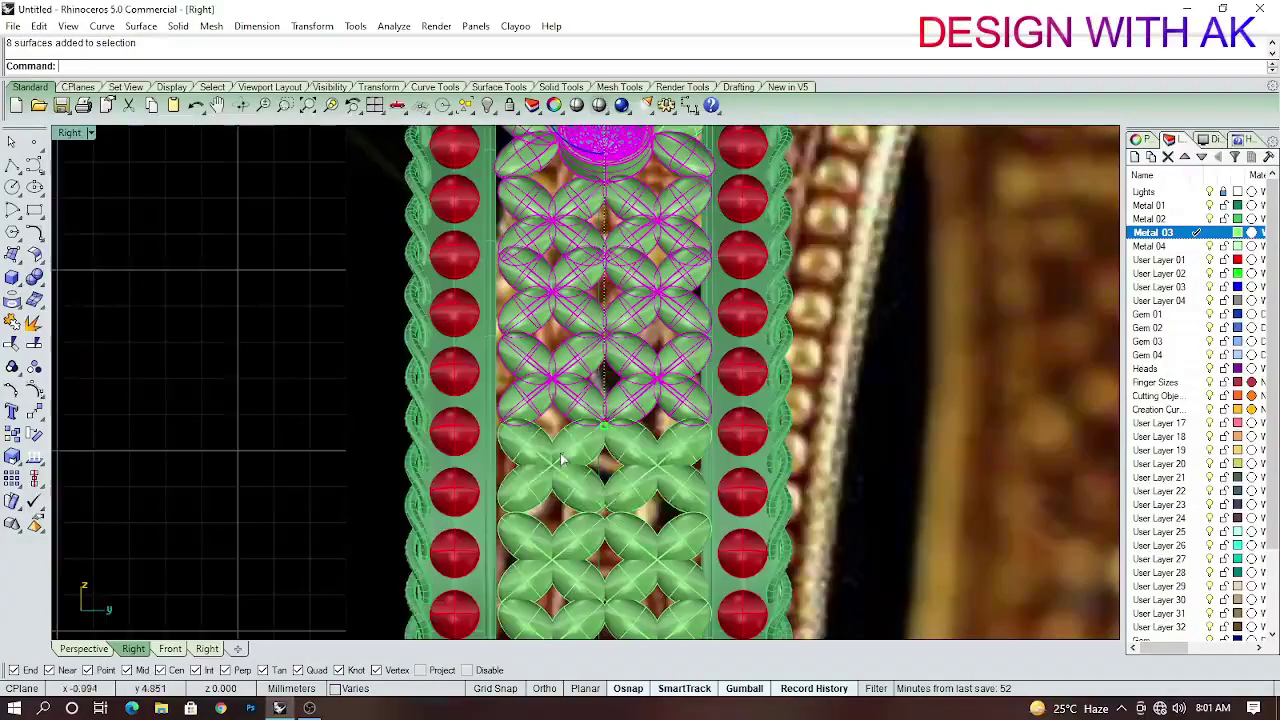
right_drag(580, 477, 575, 445)
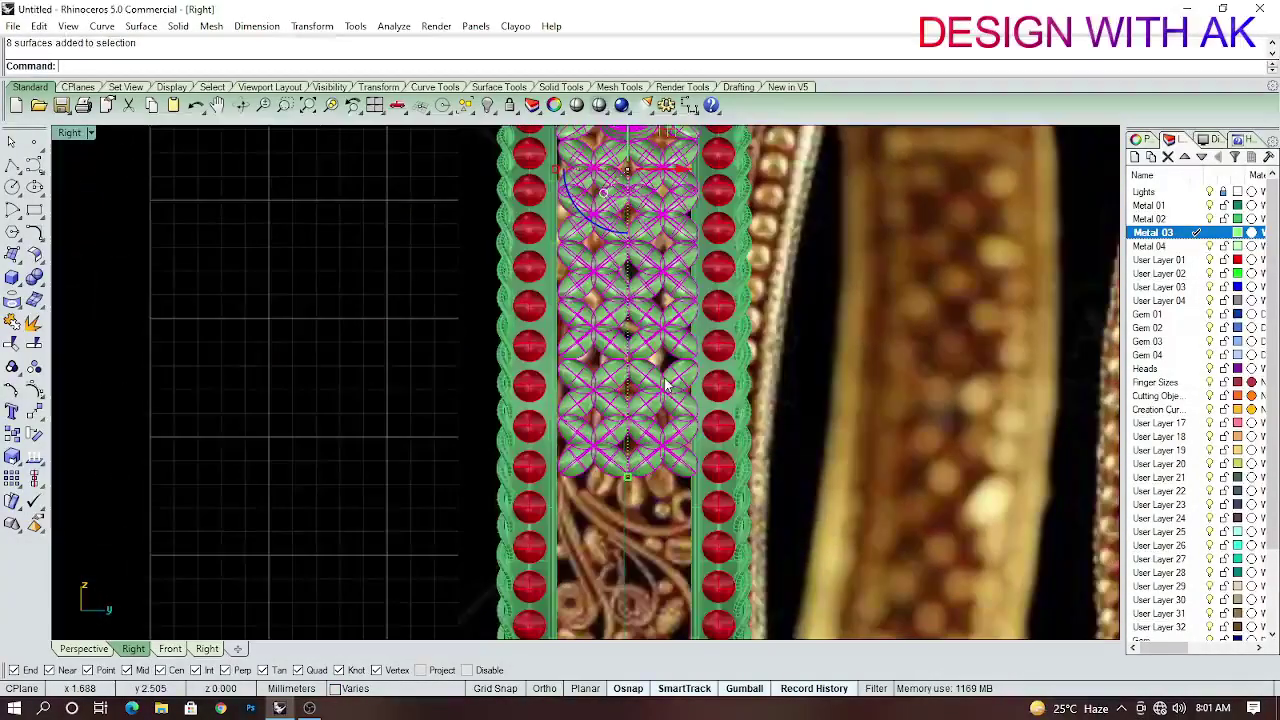
scroll(790, 370, down, 3)
Polar-array the top scroll motif into 4 copies over a full 360°.
scroll(740, 368, up, 1)
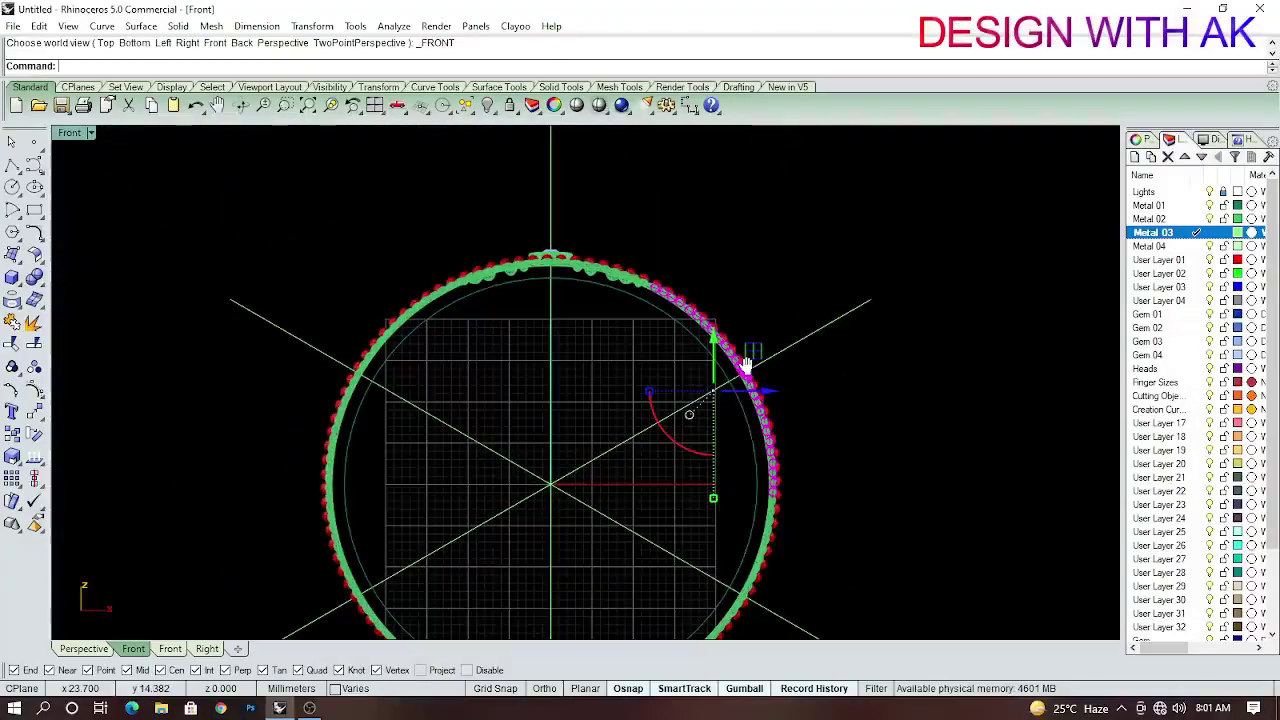
scroll(746, 364, up, 1)
click(603, 371)
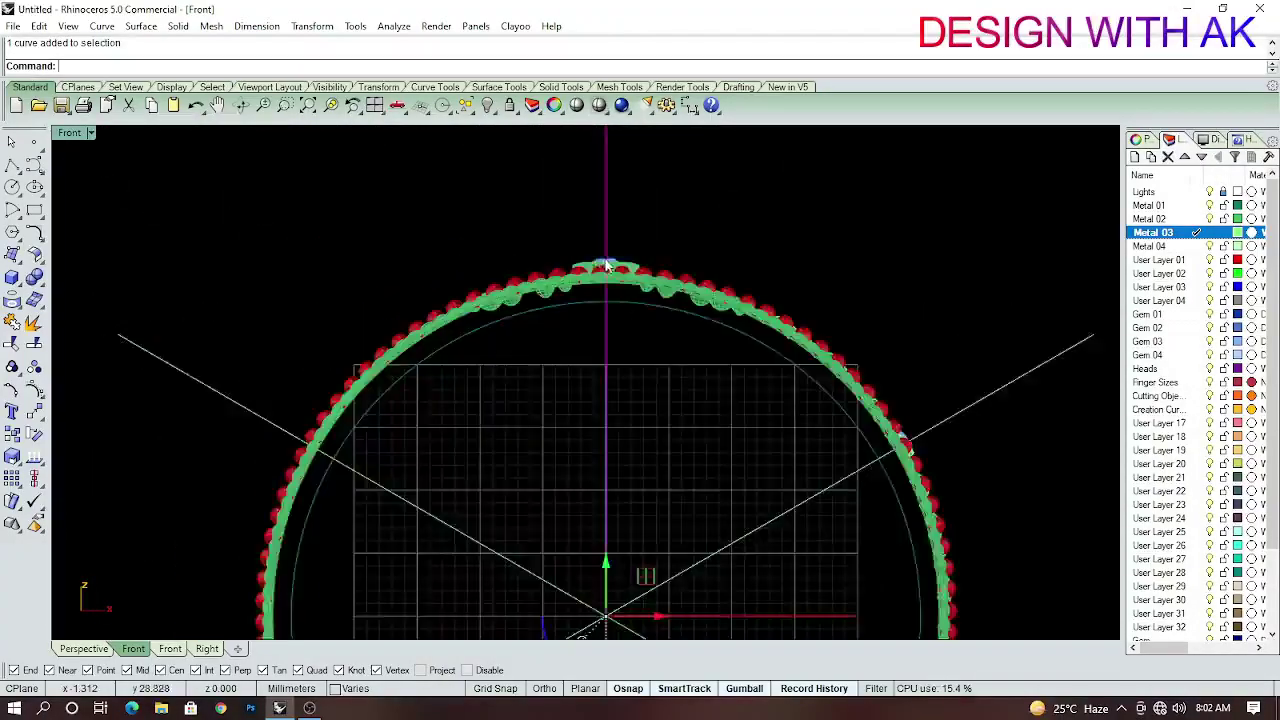
click(878, 352)
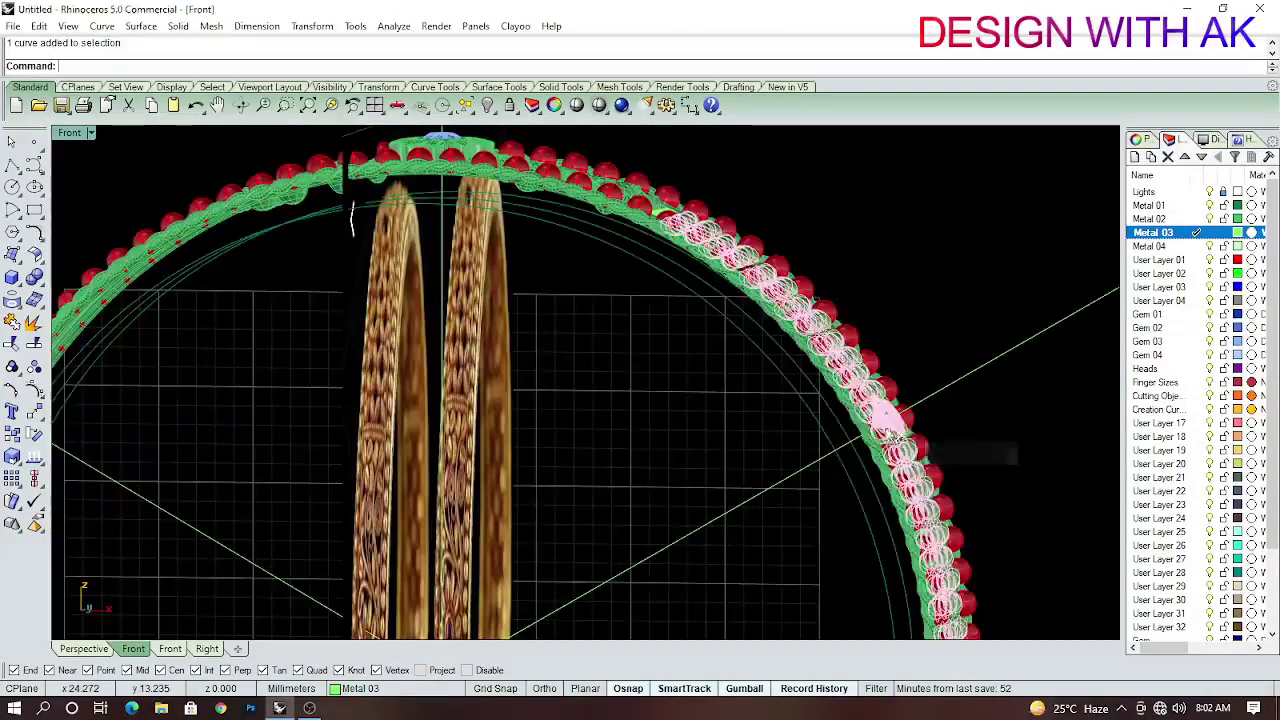
scroll(840, 418, down, 2)
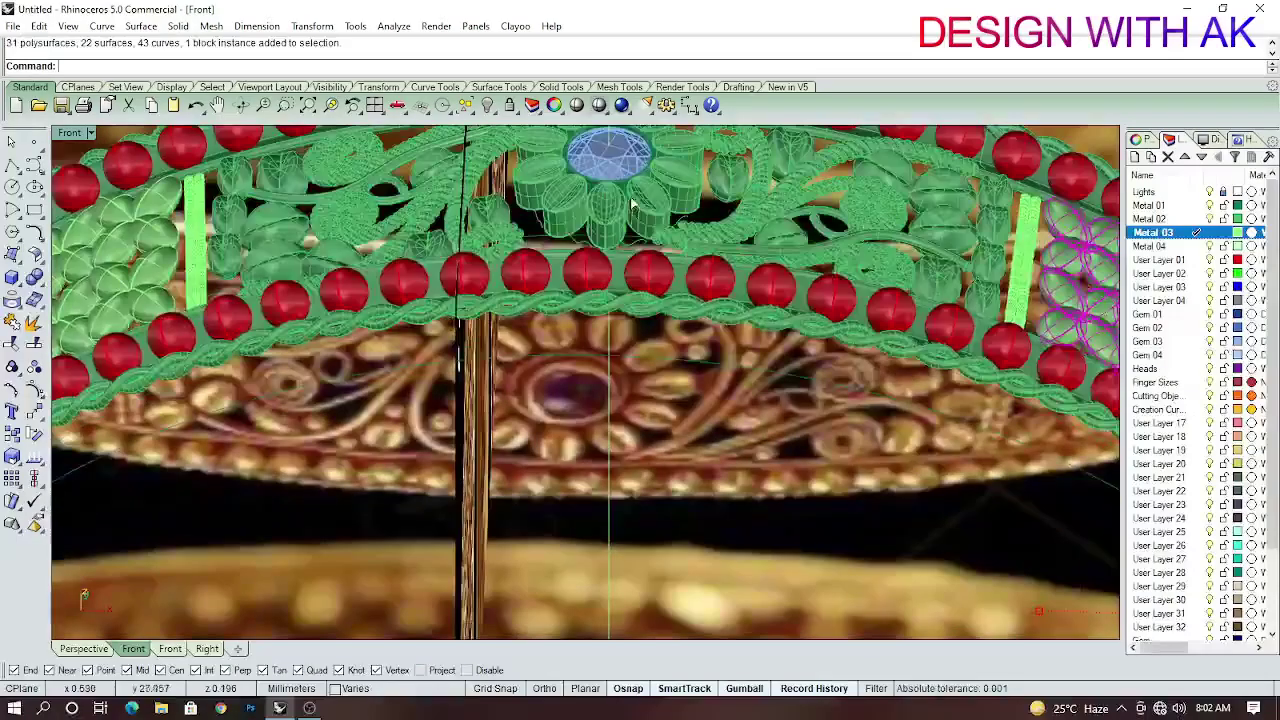
middle_click(686, 262)
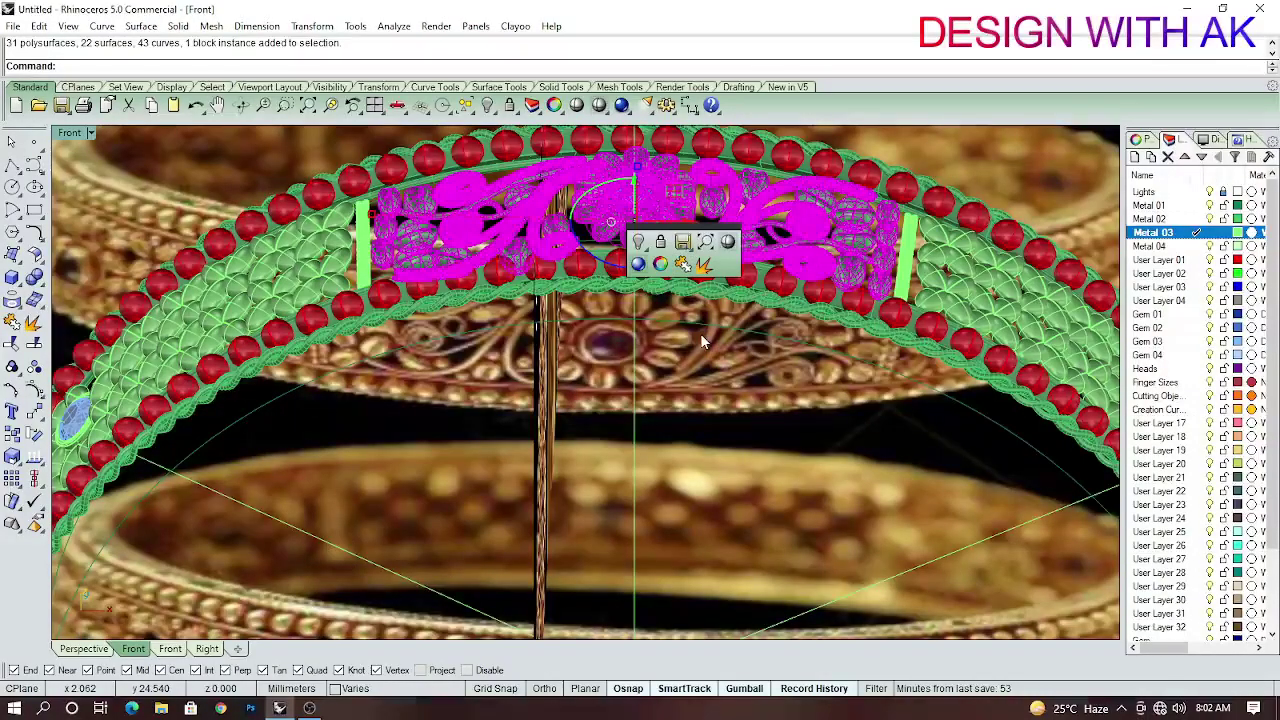
key(ctrl+F2)
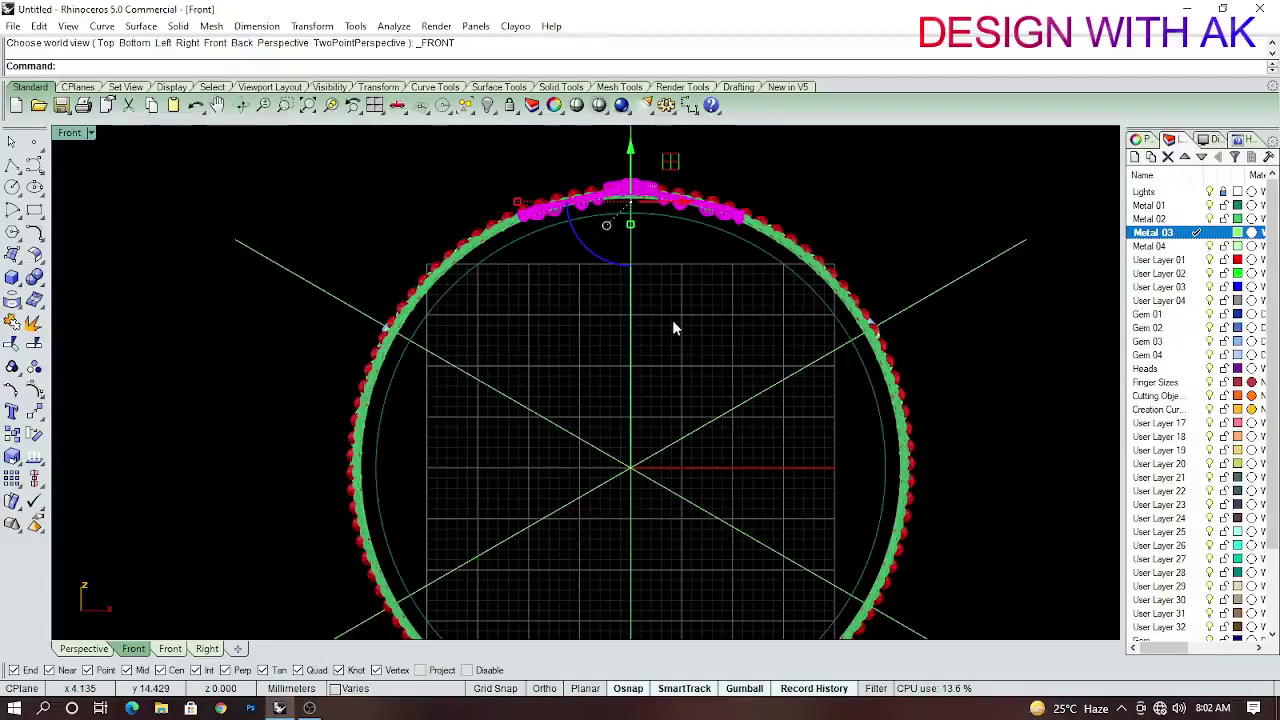
text(360)
key(Return)
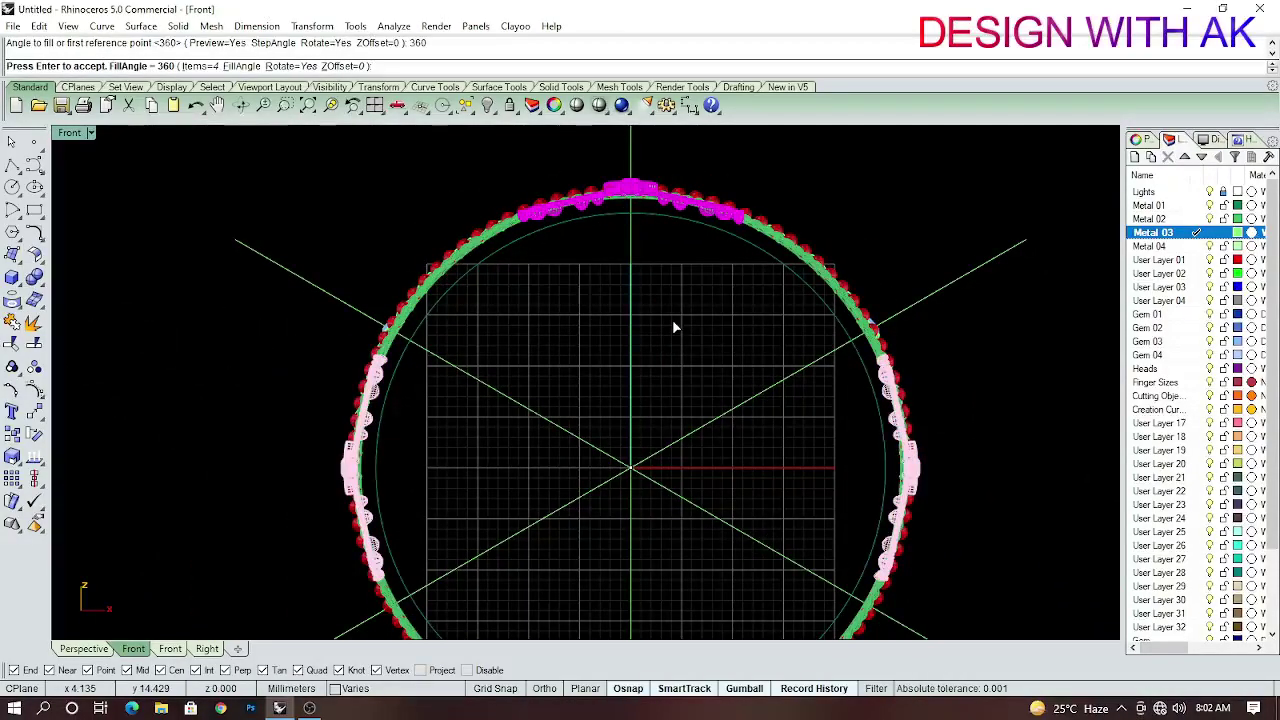
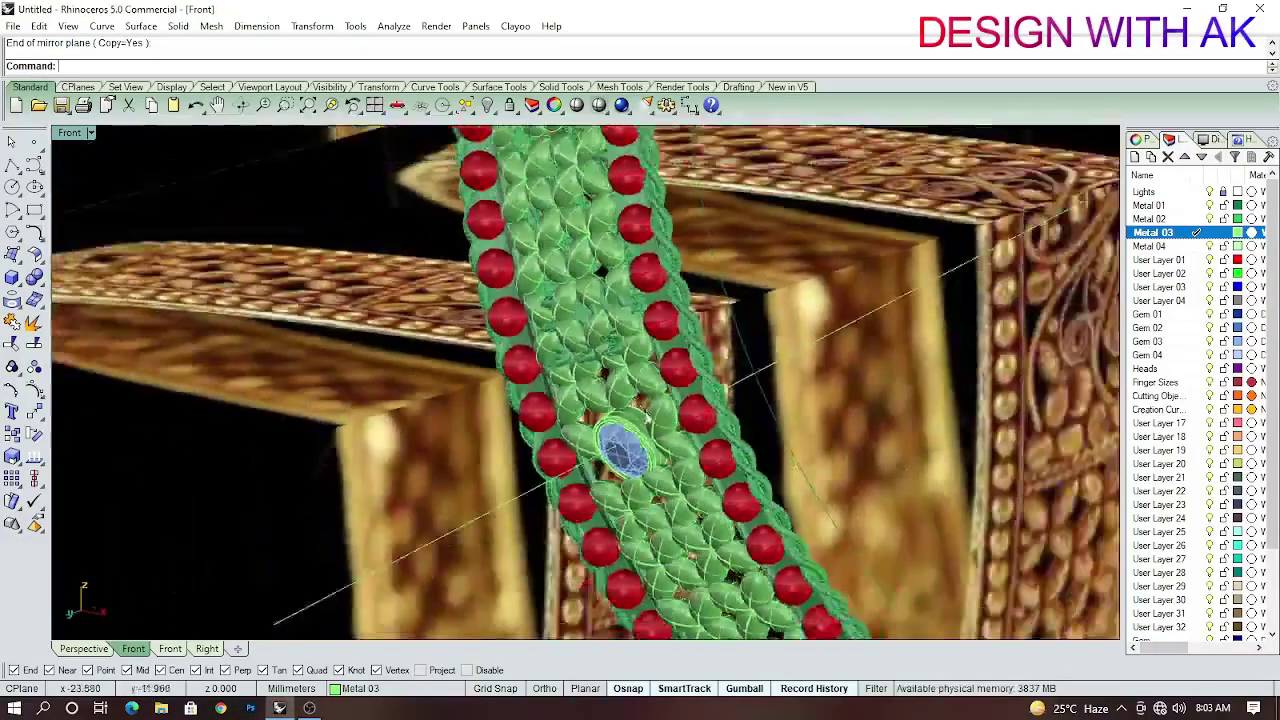
Delete the first selected parts near the gem and ungroup the surrounding flower petals.
click(640, 438)
key(Delete)
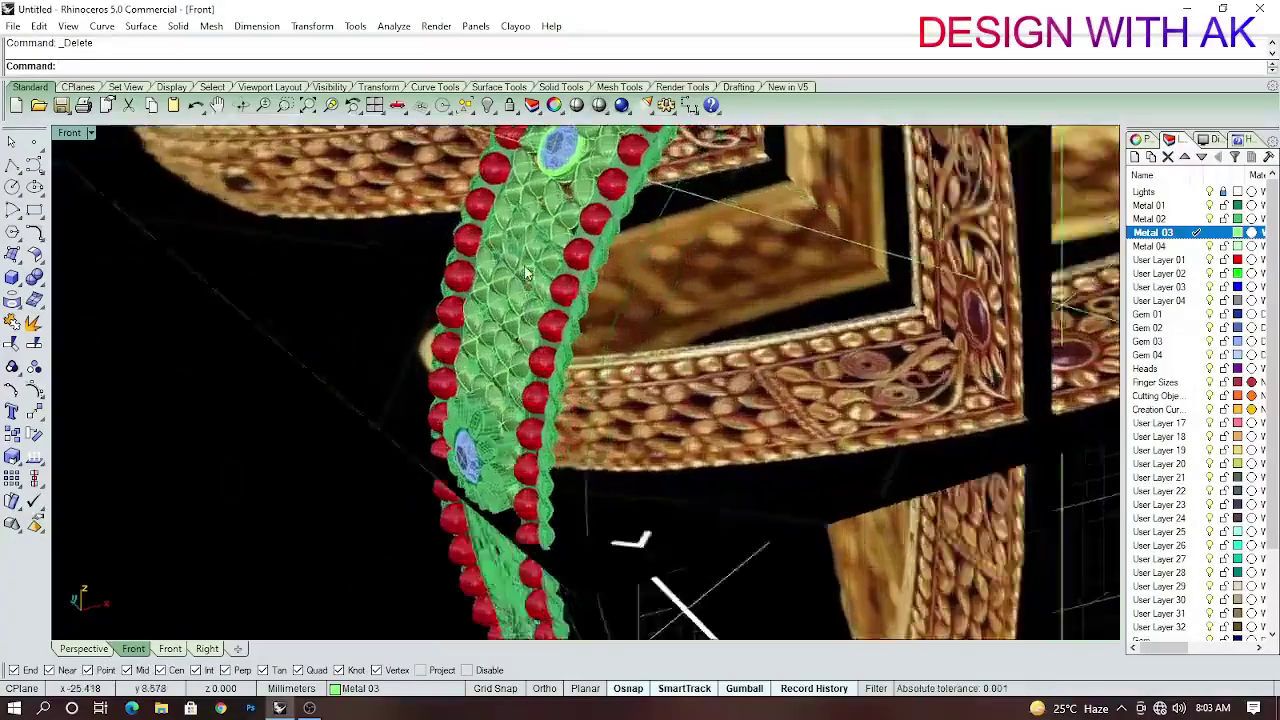
click(527, 272)
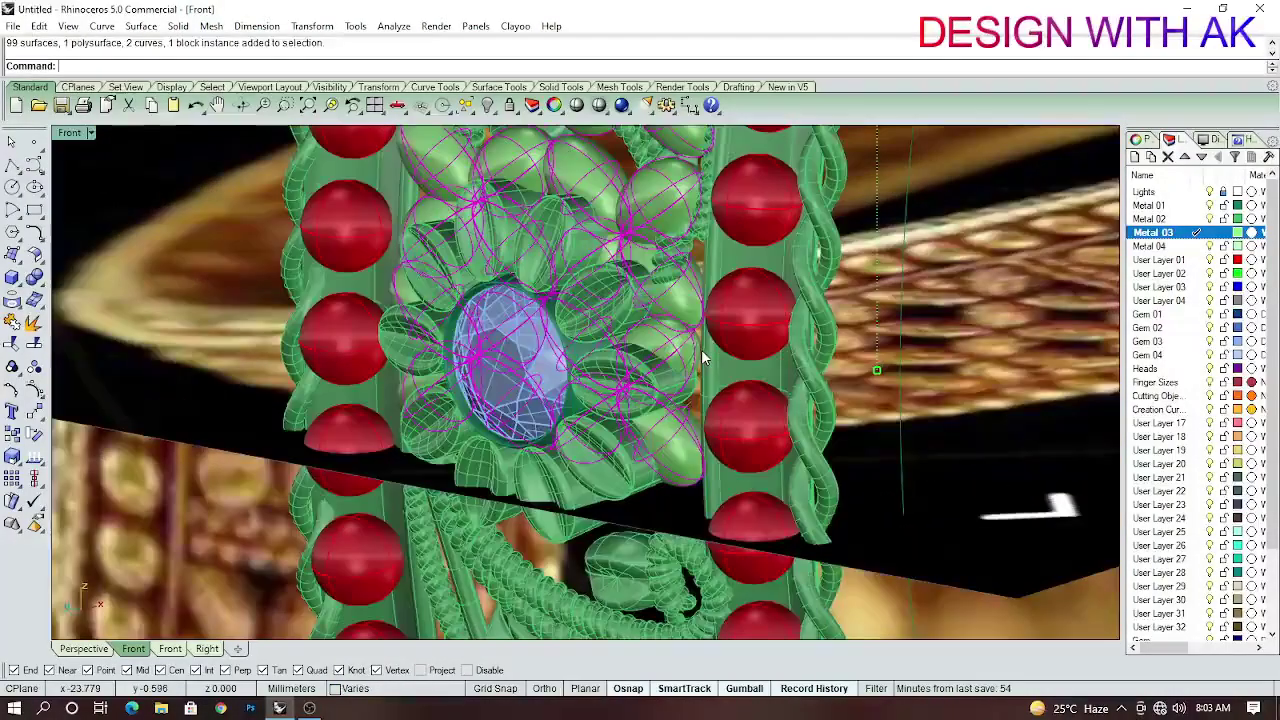
text(UH)
key(Return)
Pick the individual petal surfaces, delete them, and select the blue gem.
click(662, 252)
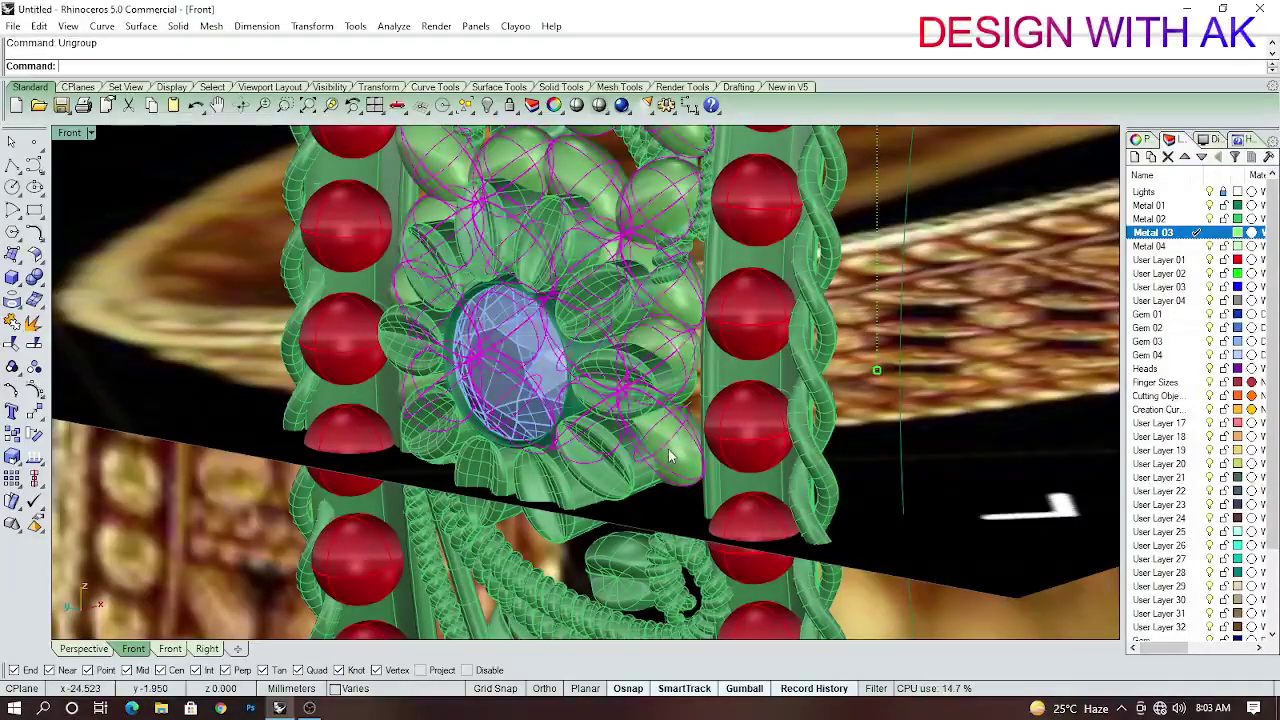
click(740, 339)
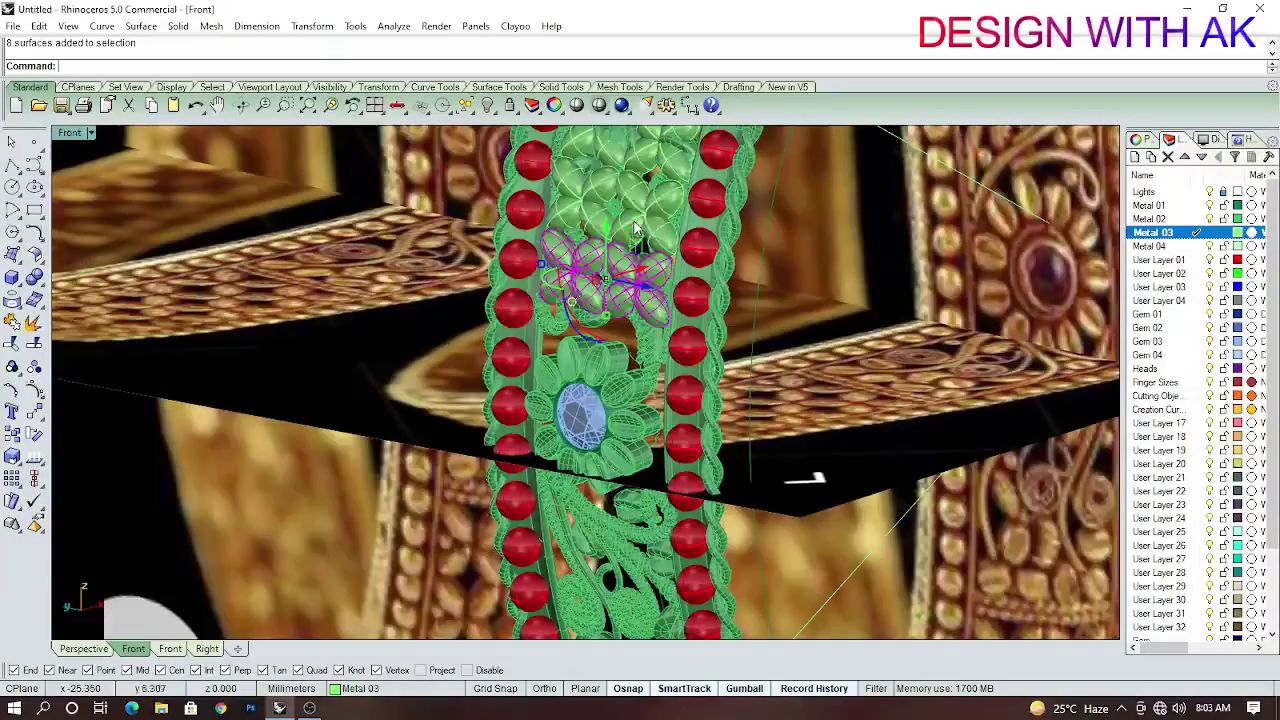
key(Delete)
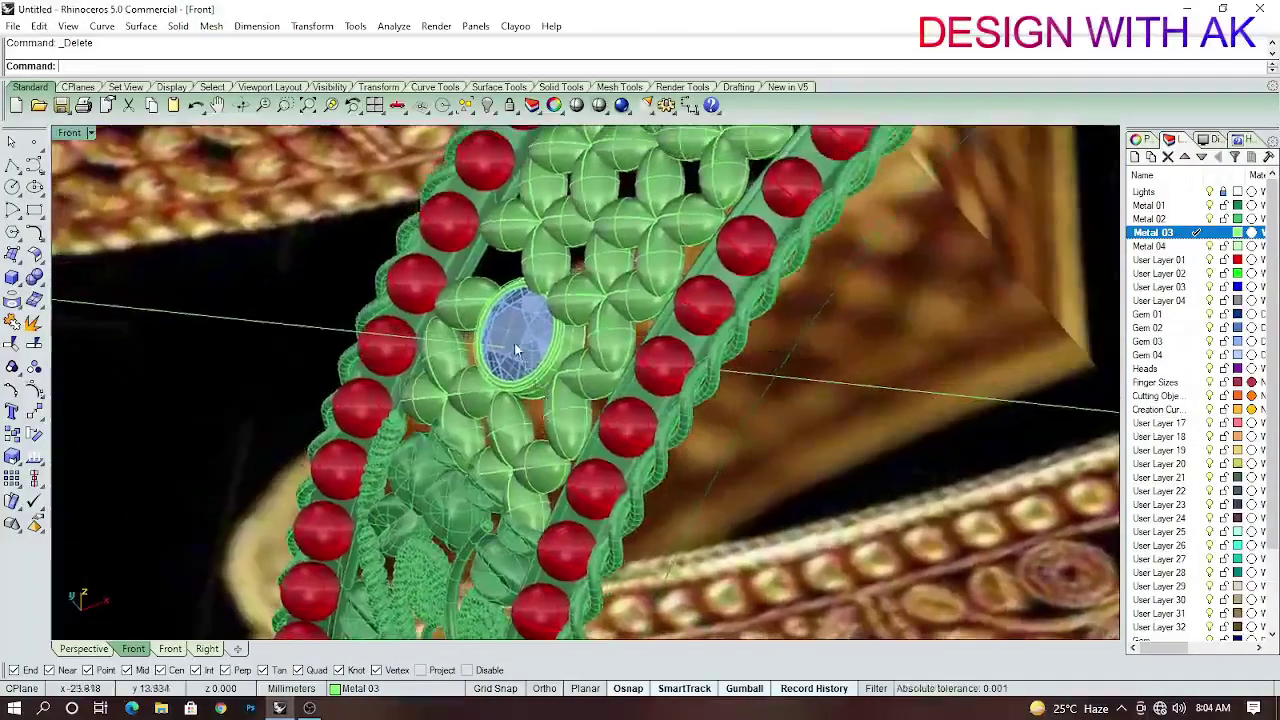
click(517, 345)
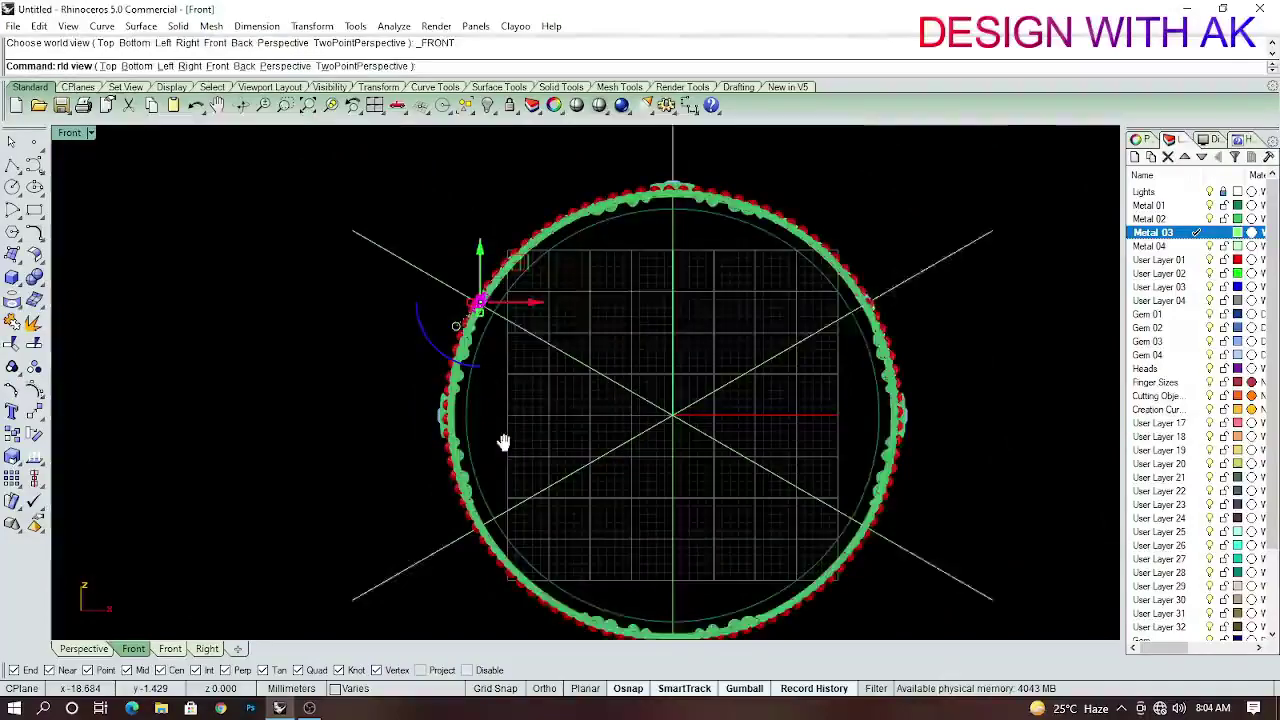
Rotate the blue gem to a new position around the band.
text(ROTATE)
key(Return)
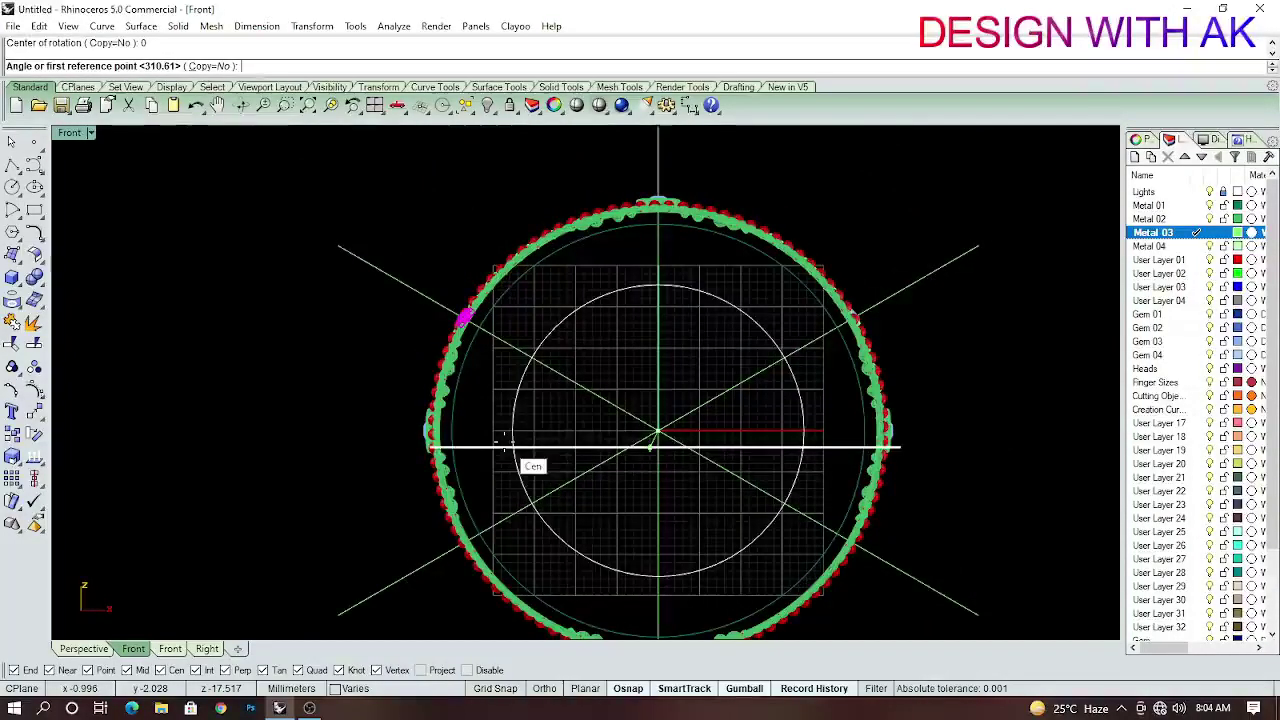
scroll(376, 268, up, 2)
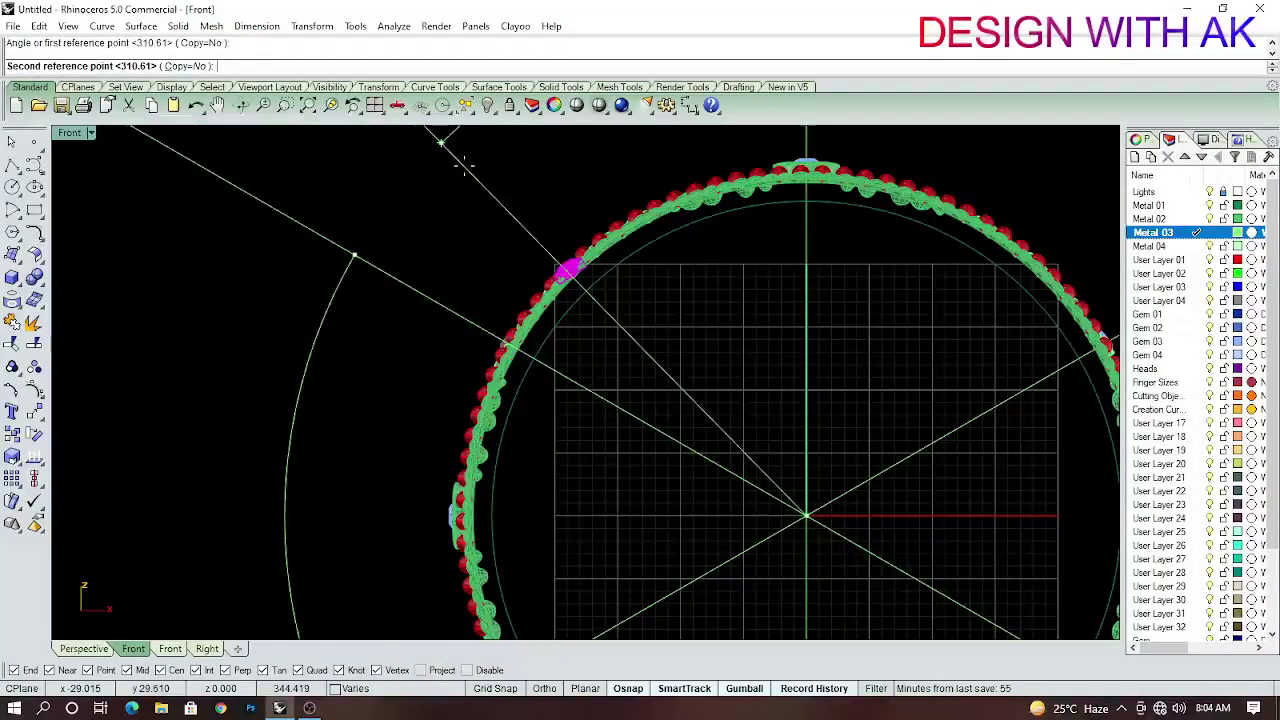
click(725, 344)
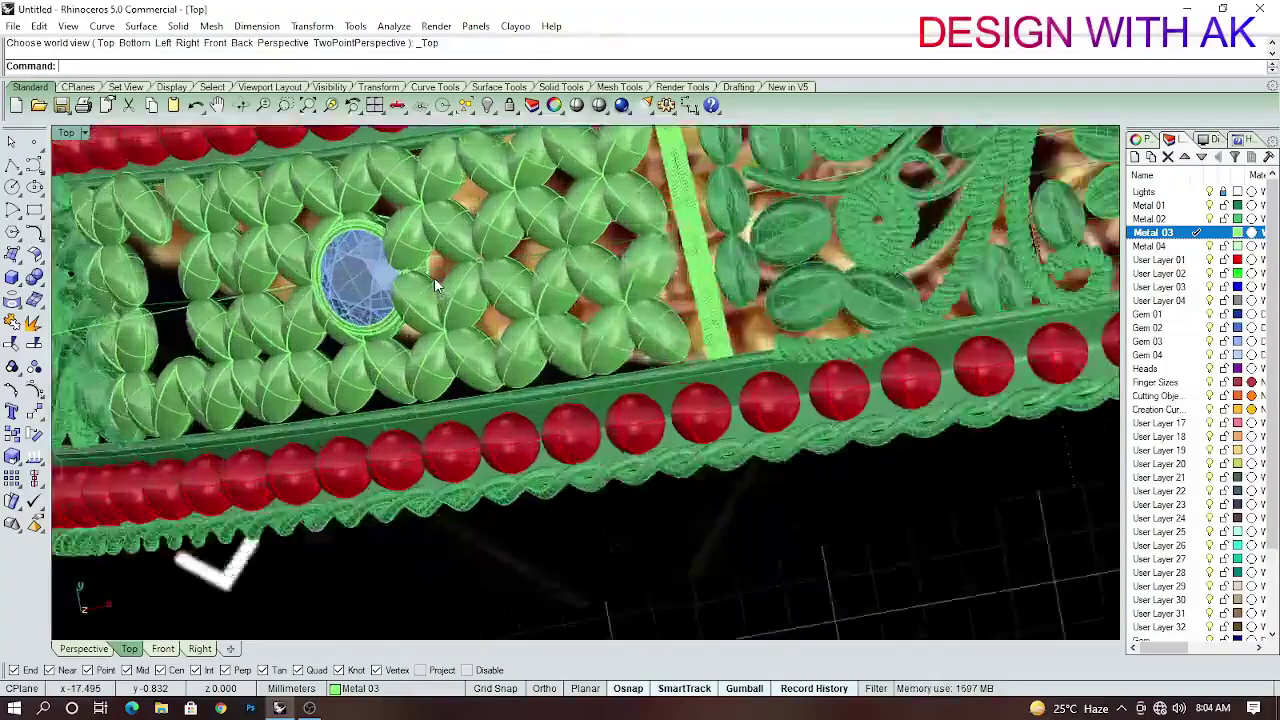
Inspect the gem from orbit, Front and Top views, cancelling the pending rotation.
ctrl+shift+right_drag(521, 335, 663, 252)
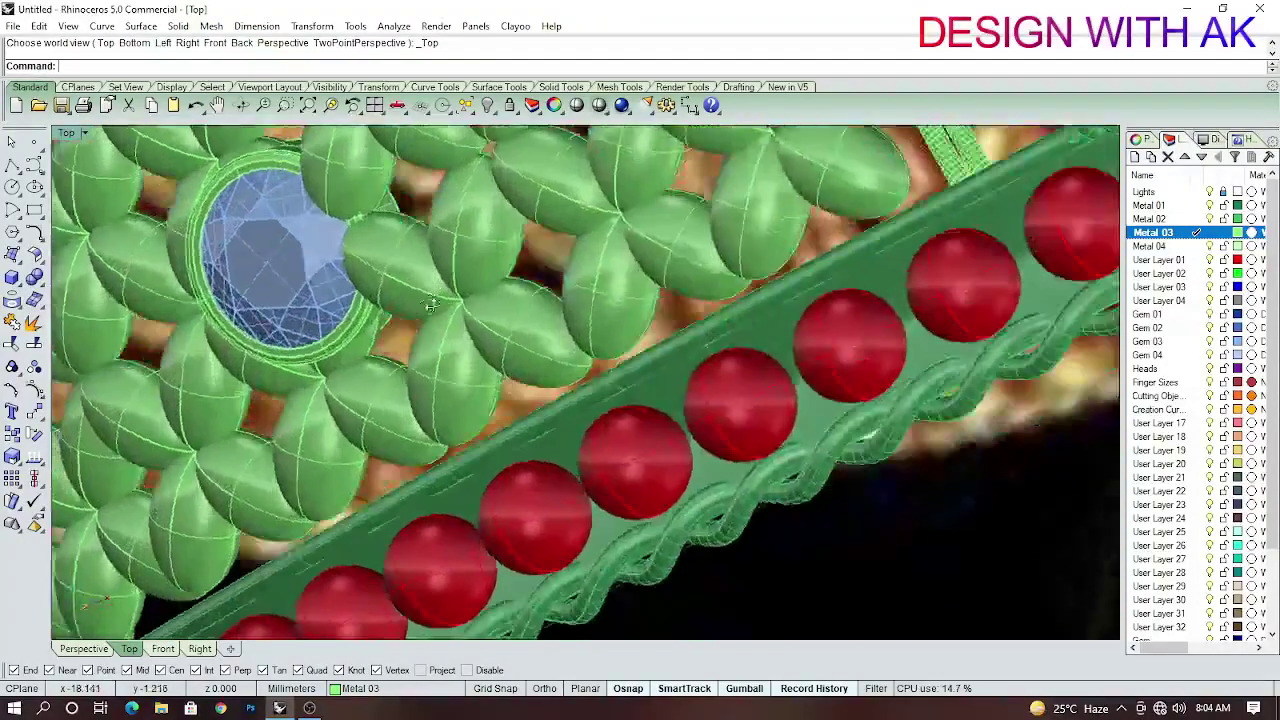
ctrl+shift+right_drag(463, 318, 392, 284)
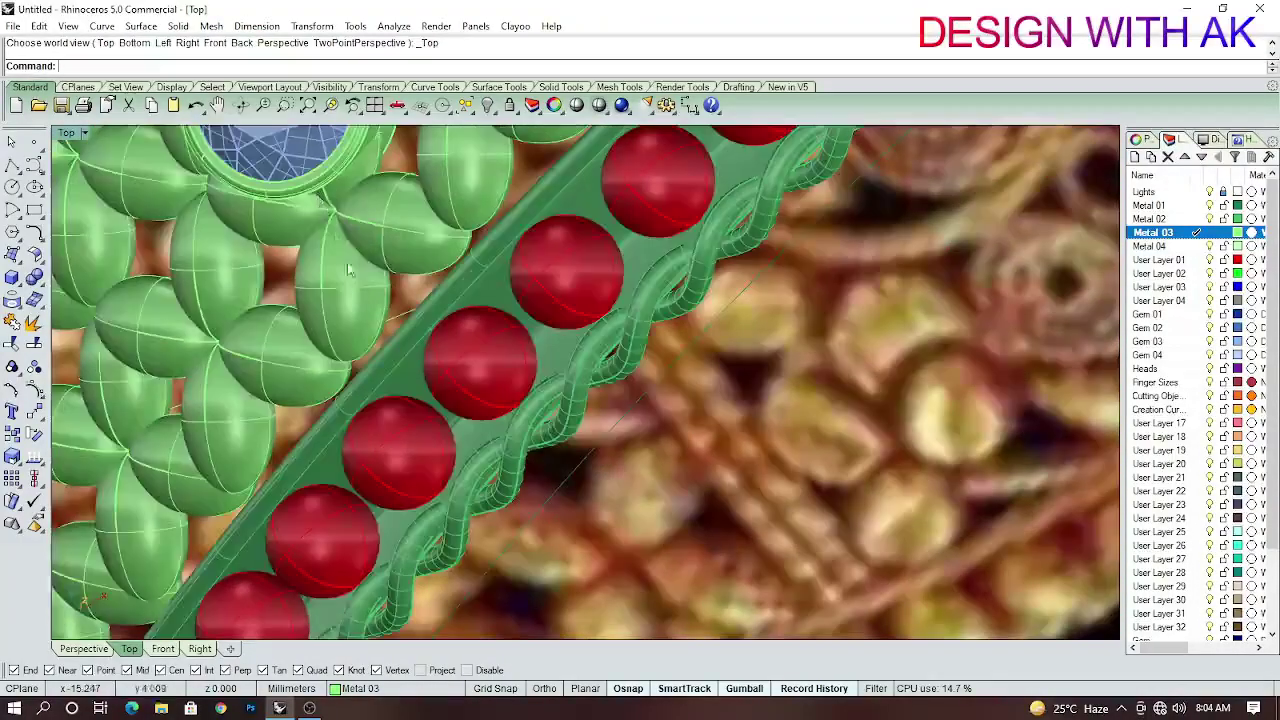
click(390, 282)
key(ctrl+F2)
scroll(545, 224, up, 3)
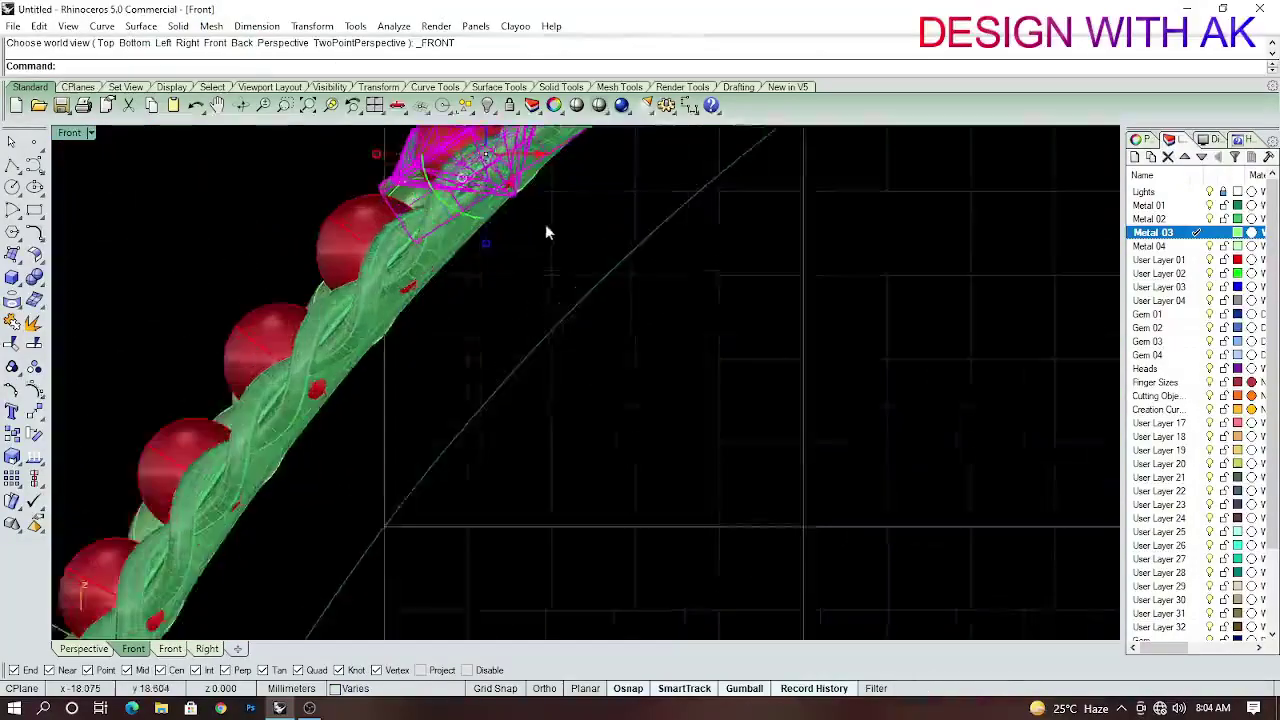
scroll(560, 268, up, 3)
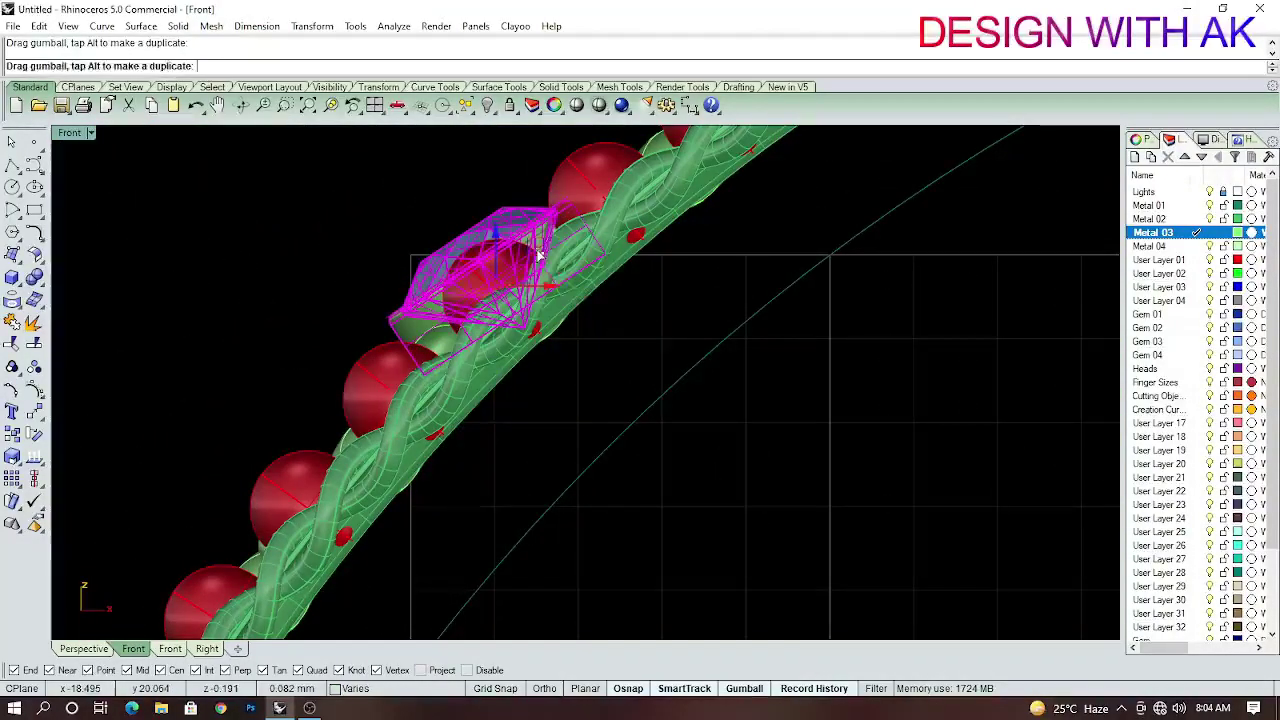
key(Escape)
key(ctrl+F1)
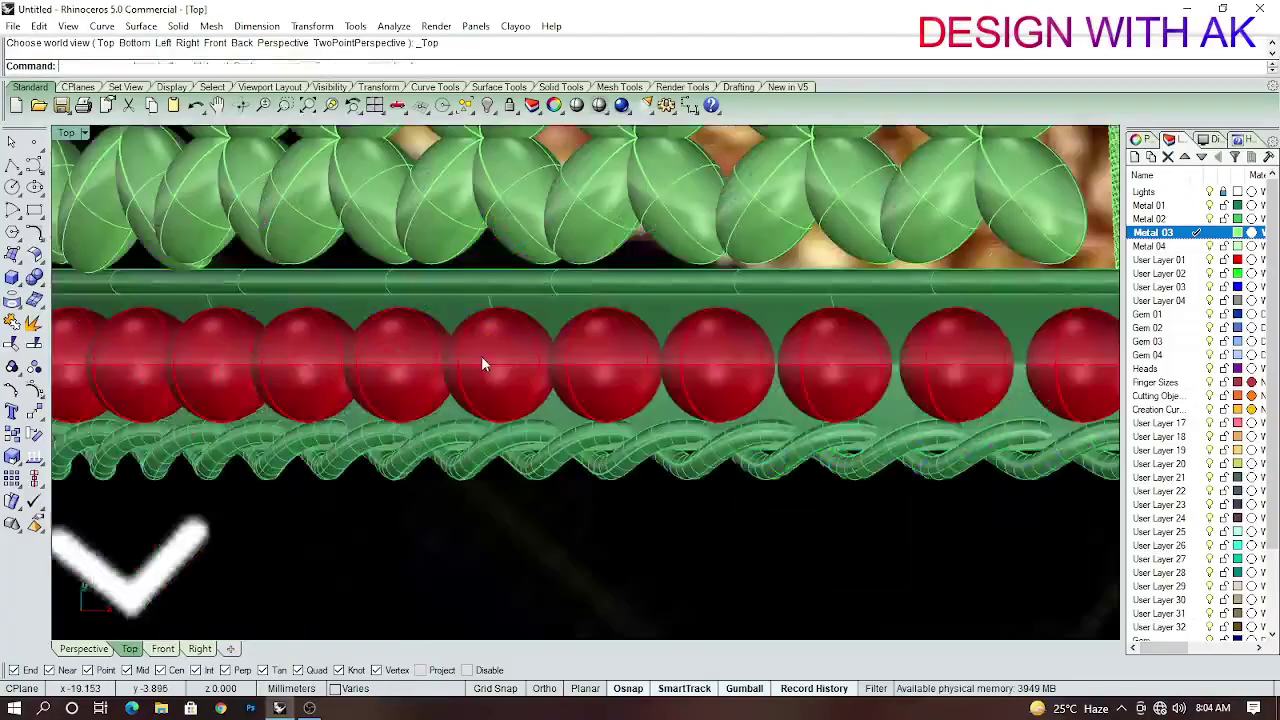
scroll(482, 356, down, 2)
scroll(482, 356, down, 2)
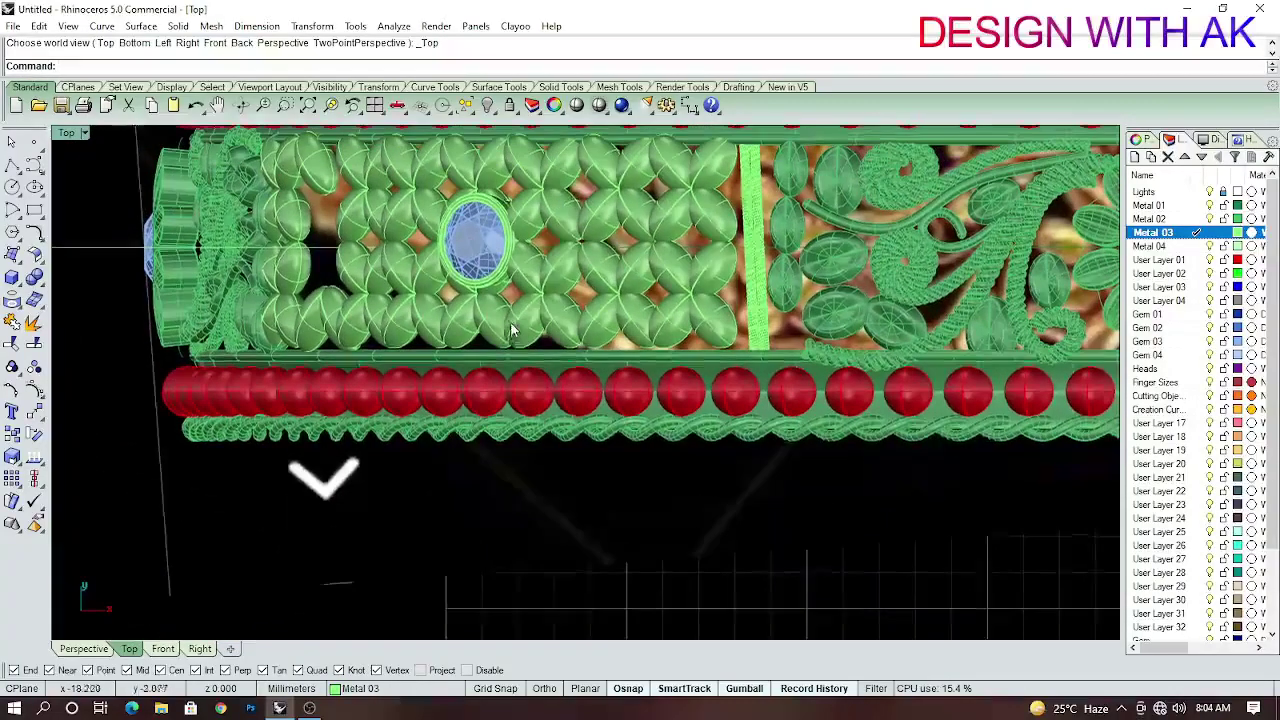
Delete the two stray leaves beside the red bead row.
click(547, 112)
ctrl+shift+right_drag(478, 318, 398, 541)
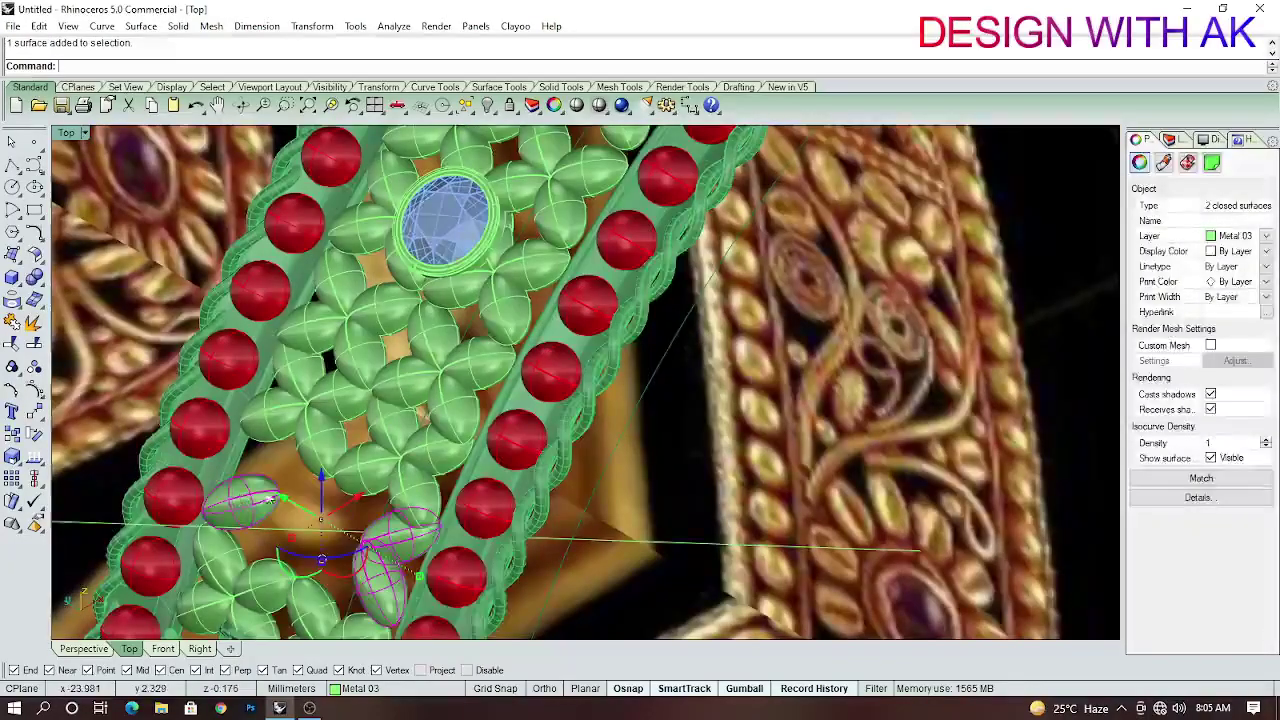
ctrl+shift+right_drag(320, 518, 358, 460)
key(Delete)
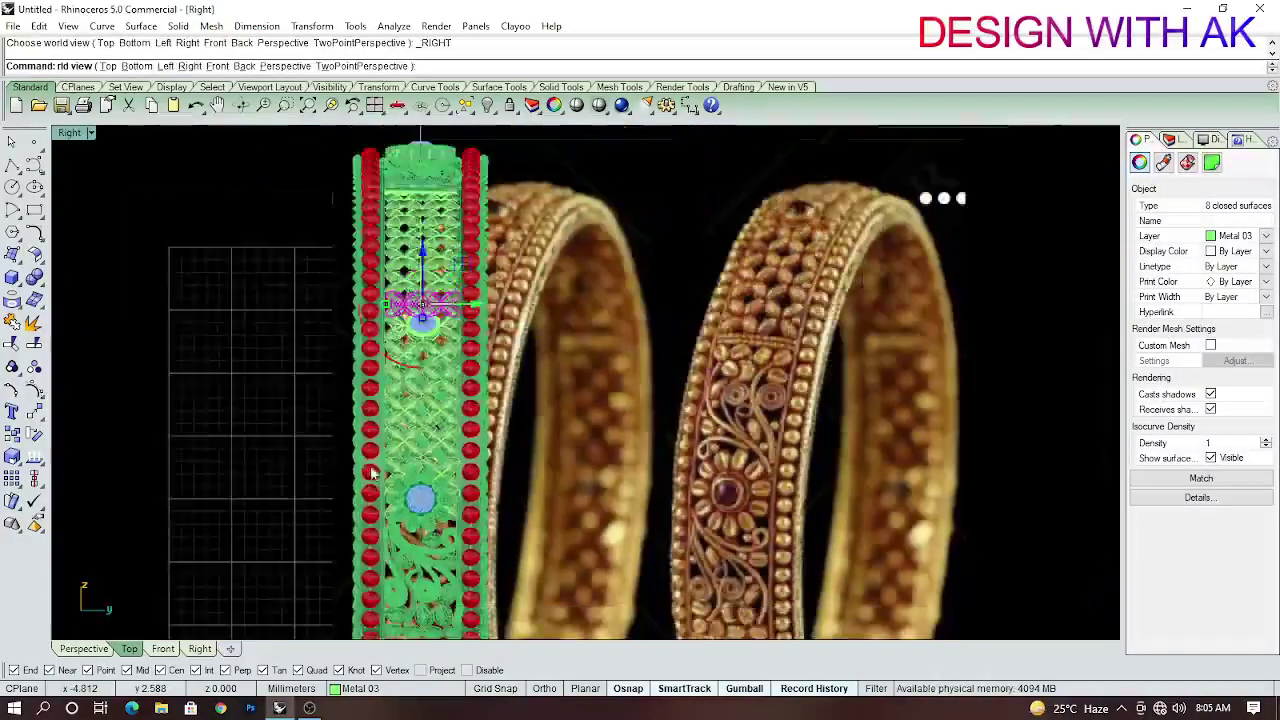
scroll(537, 418, down, 2)
Start a Rotate with Copy enabled on the leaf lattice section.
text(rotate)
key(Return)
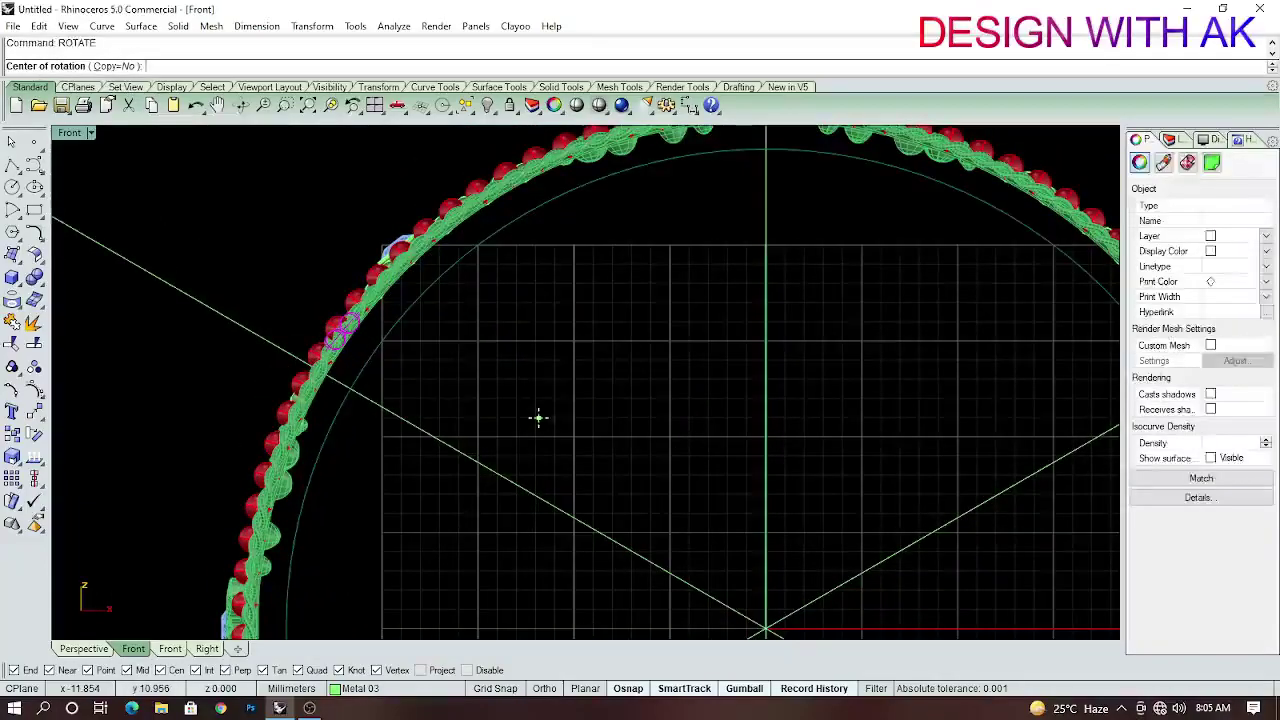
click(500, 366)
text(c)
key(Return)
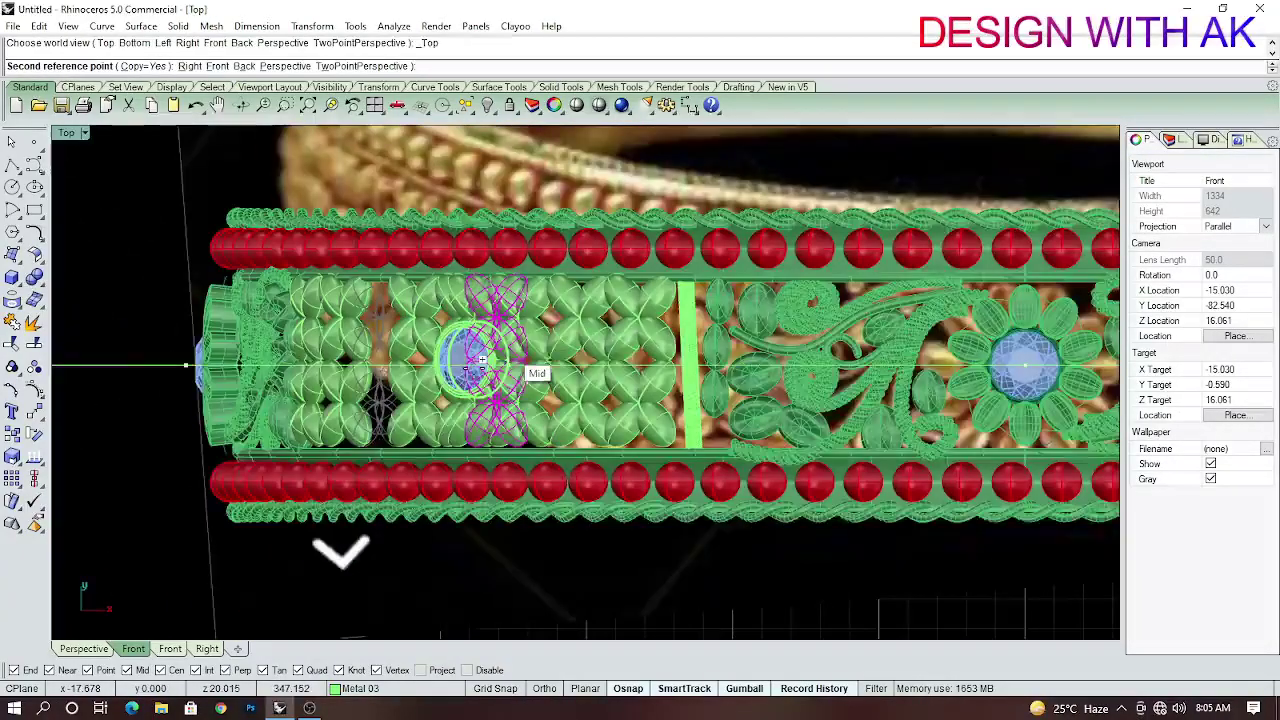
scroll(450, 360, up, 2)
right_drag(320, 440, 415, 388)
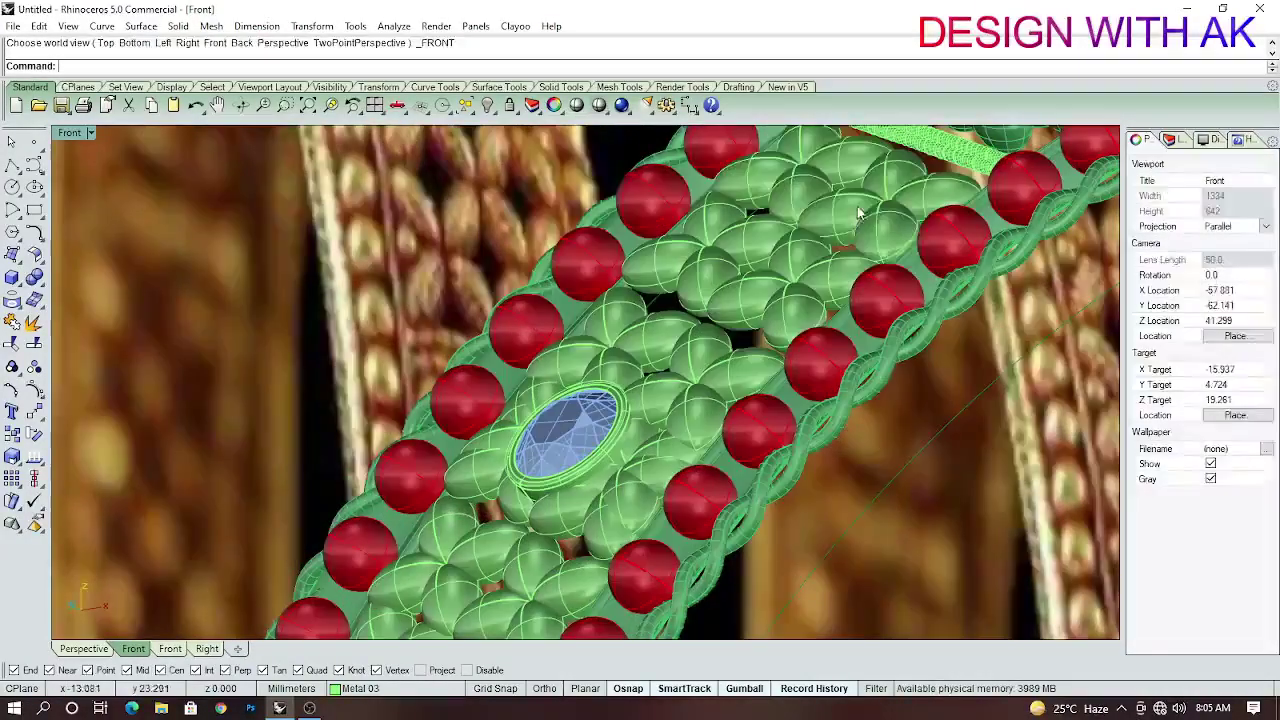
click(780, 272)
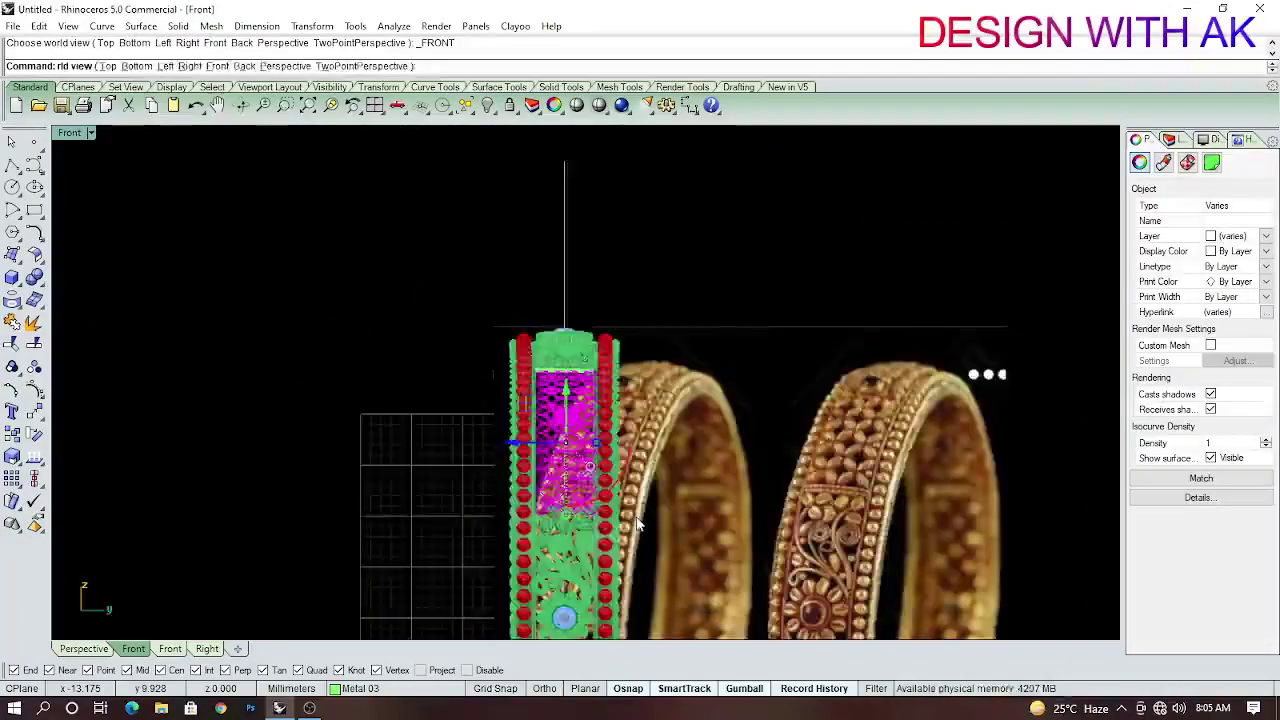
Rotate a copy about the origin (0), then undo that trial rotation.
text(0)
key(Return)
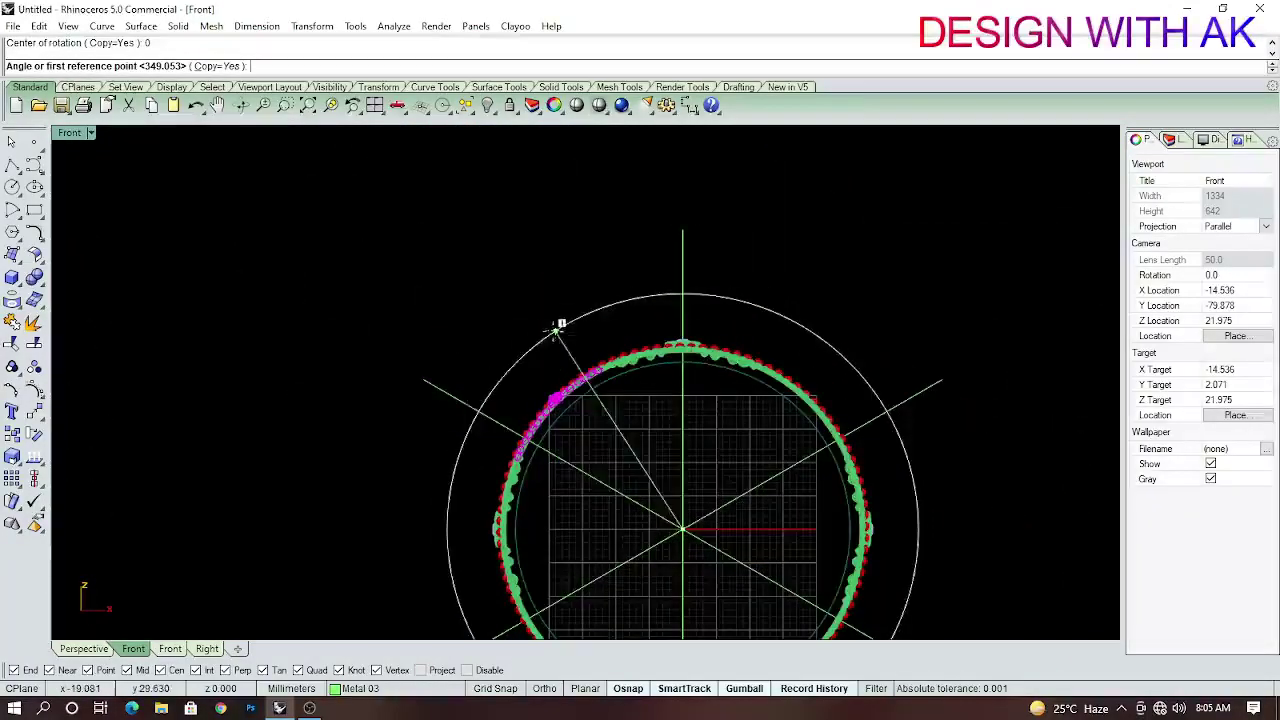
scroll(557, 331, up, 3)
scroll(480, 335, up, 3)
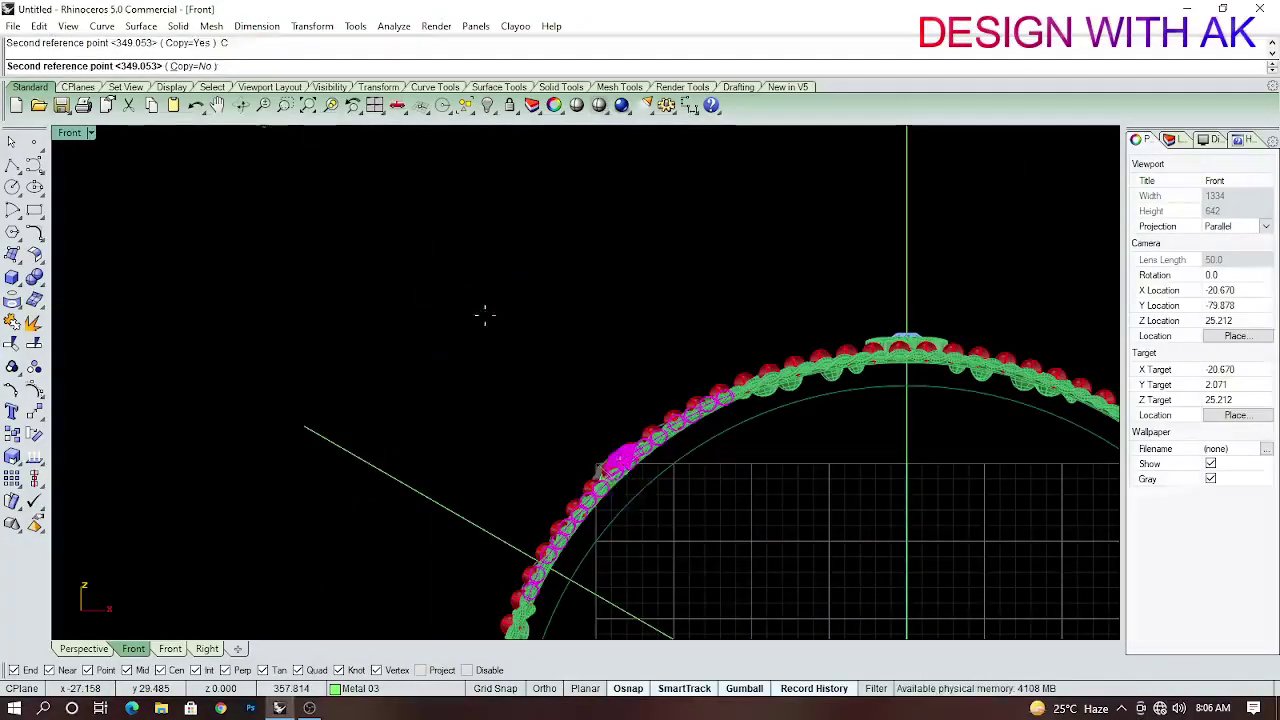
click(752, 507)
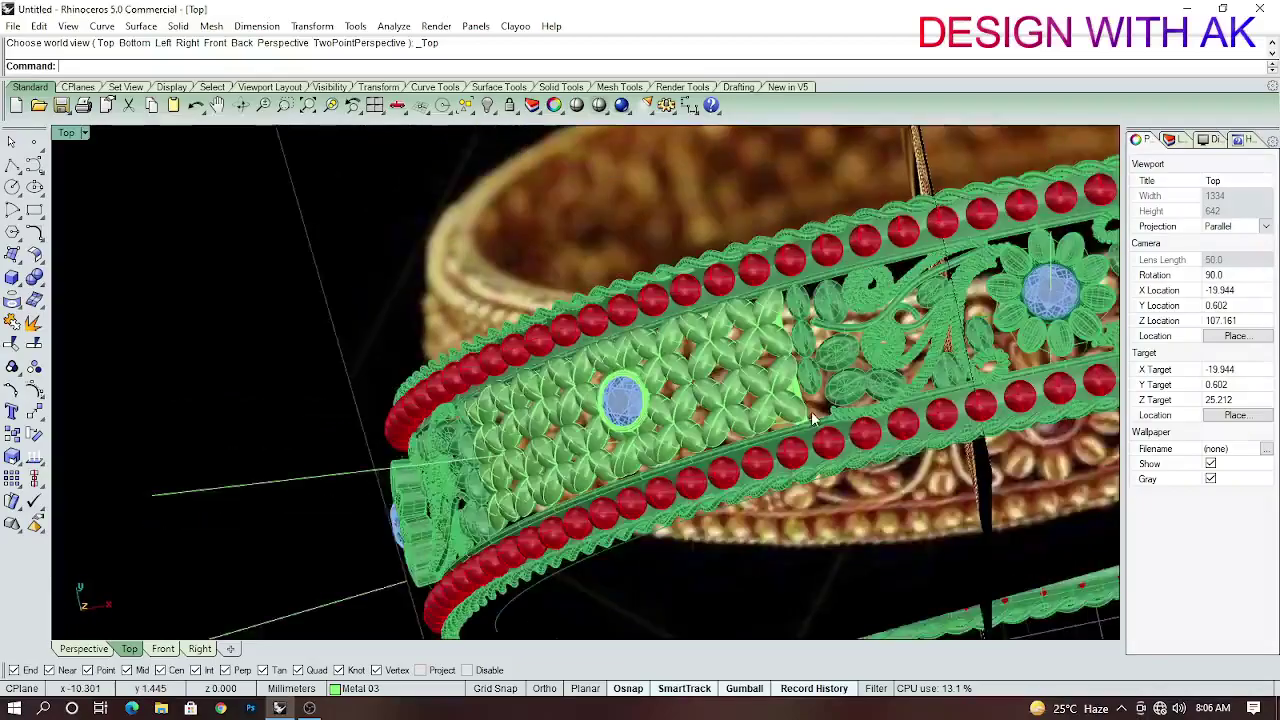
key(ctrl+z)
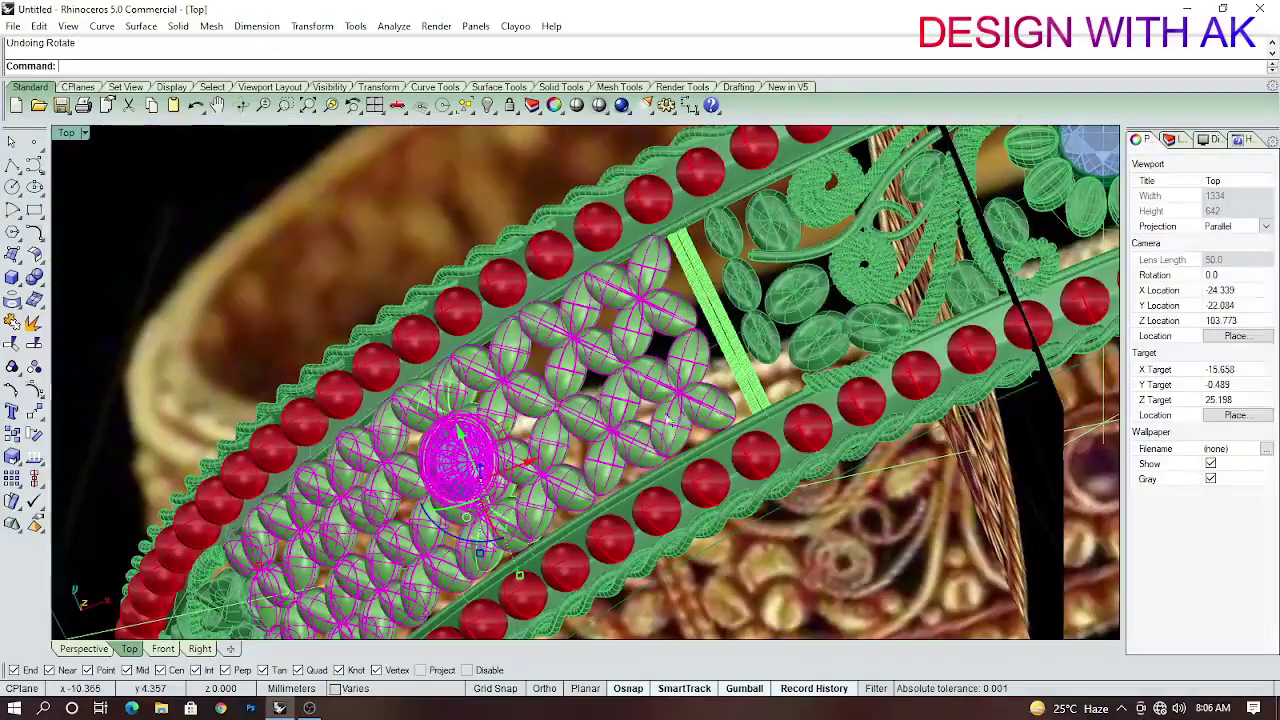
Repeat the rotation, entering 10 and placing the copy at the new angle.
key(ctrl+F2)
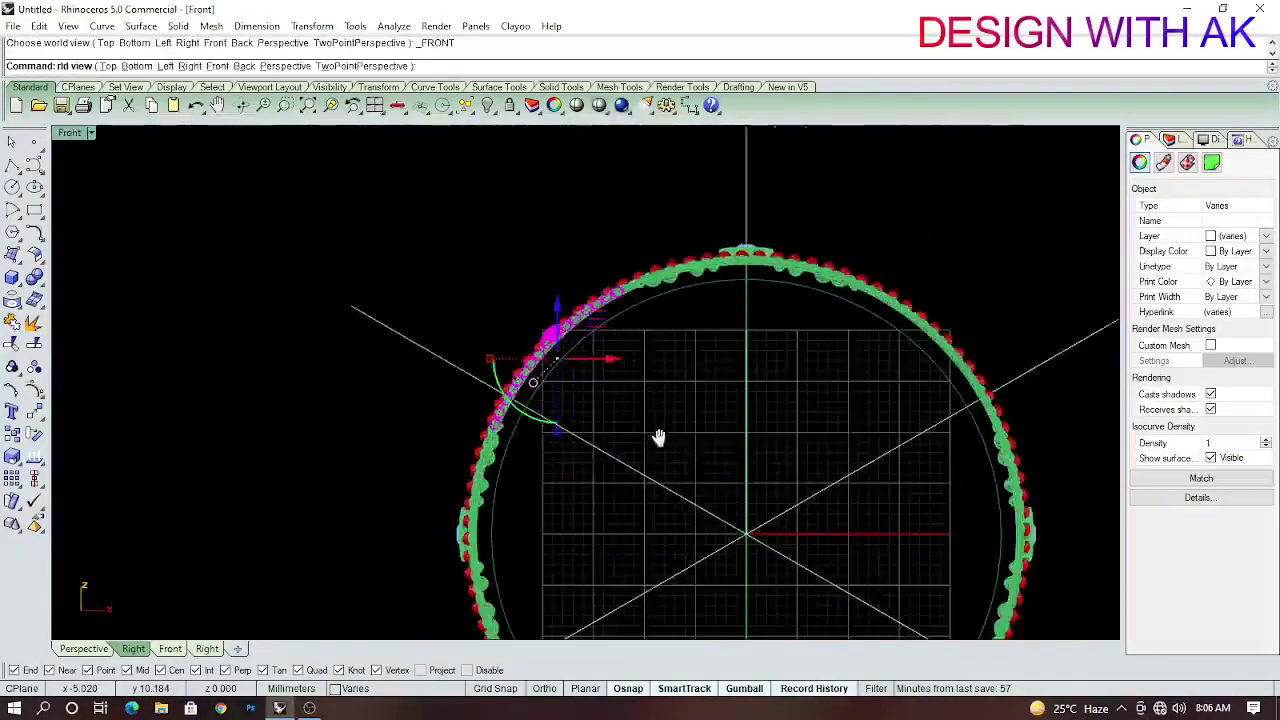
right_click(657, 437)
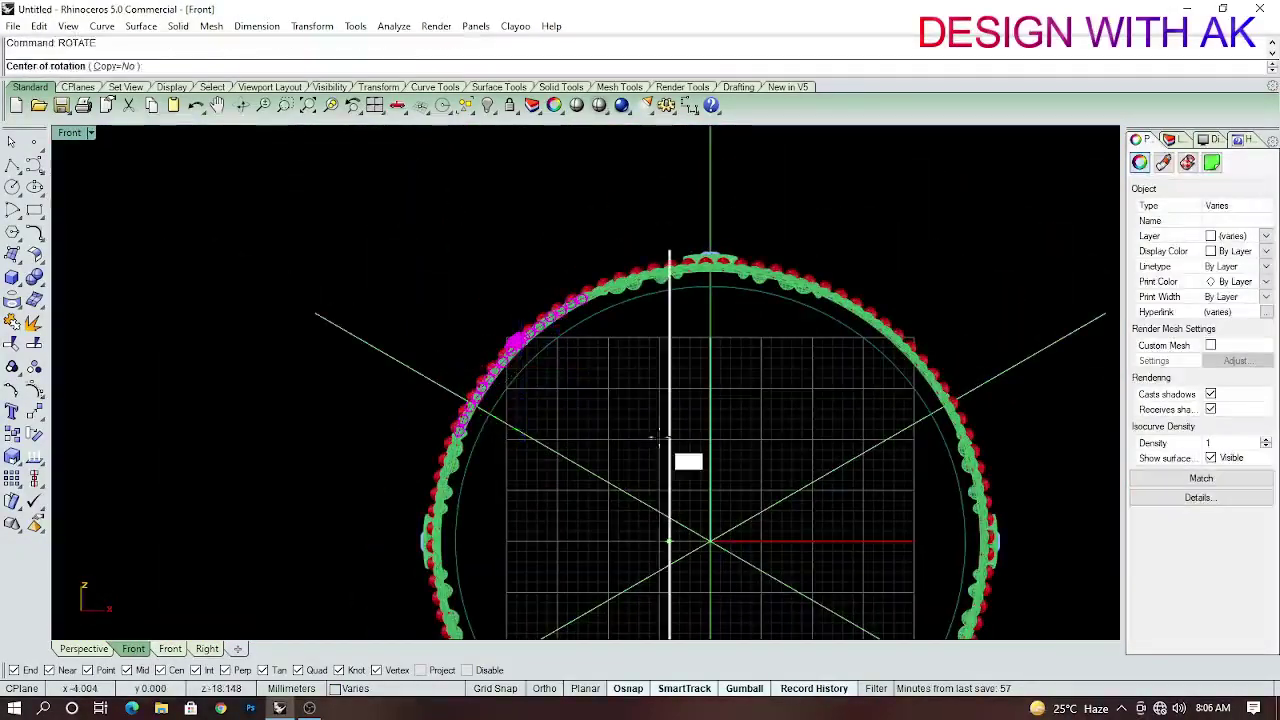
text(10)
scroll(429, 214, up, 2)
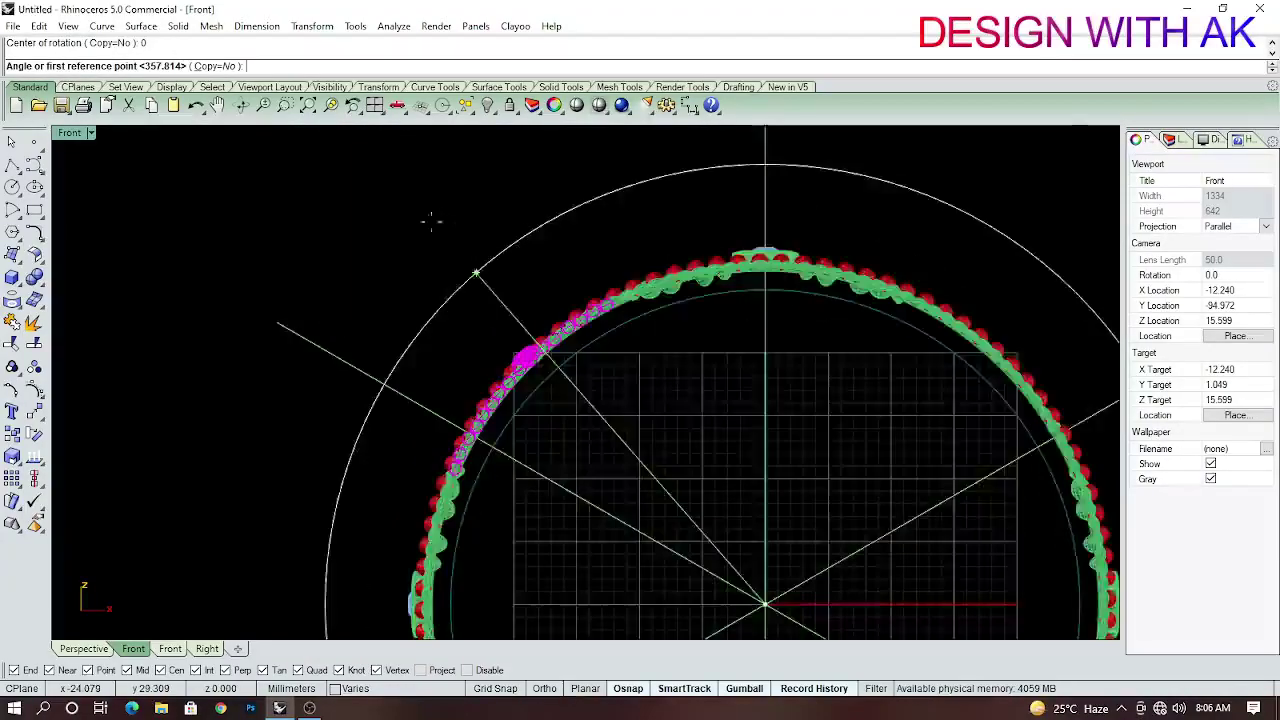
scroll(393, 228, up, 2)
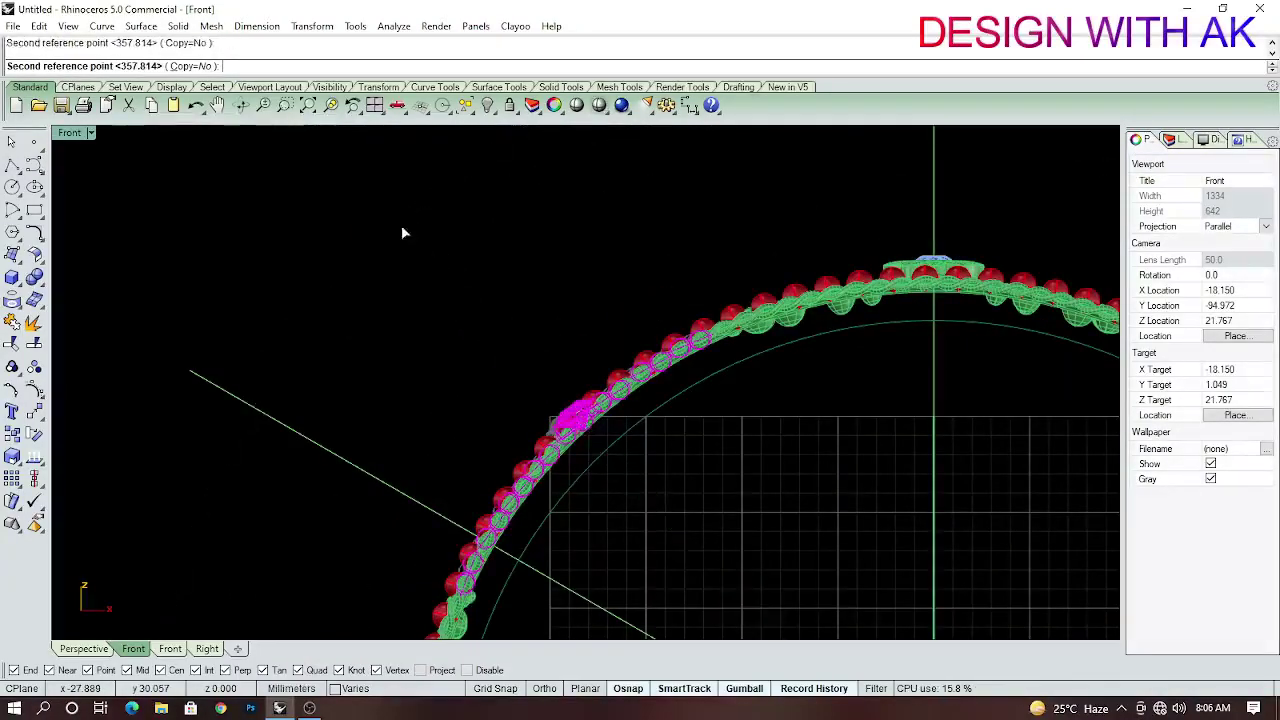
click(863, 491)
Return to the Front view and pan to frame the whole ring.
key(ctrl+F1)
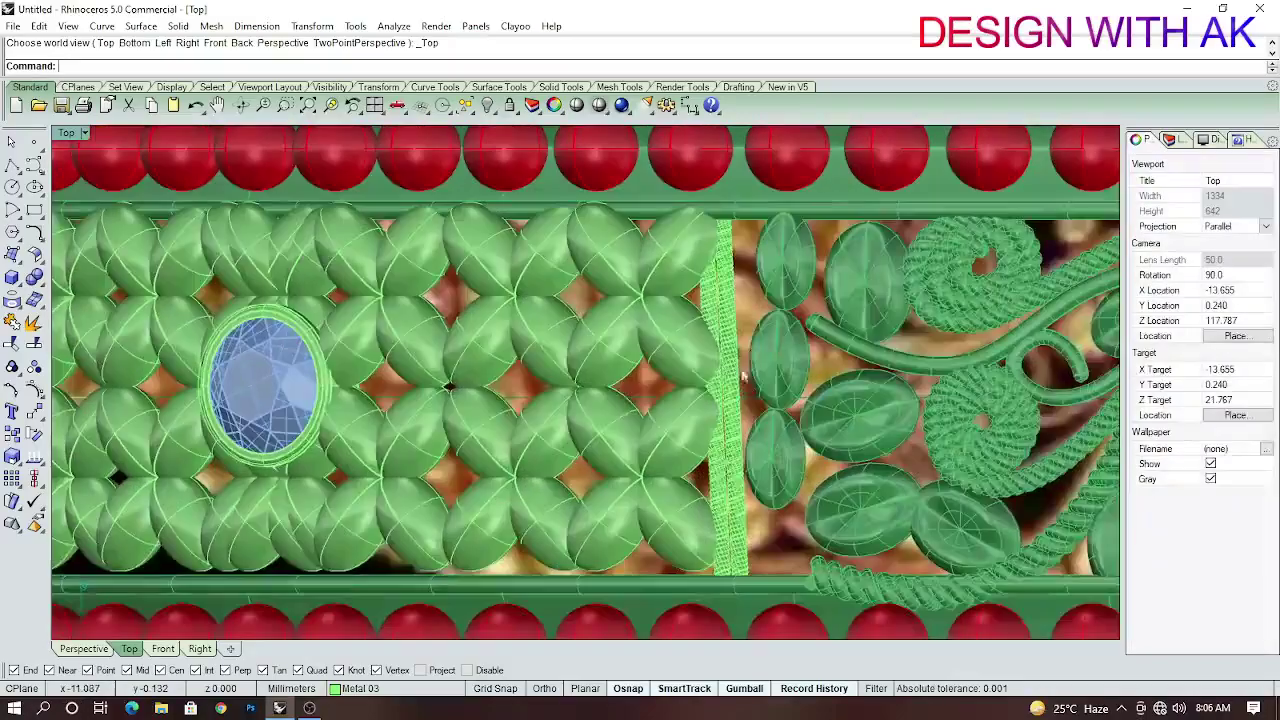
key(ctrl+F2)
key(ctrl+a)
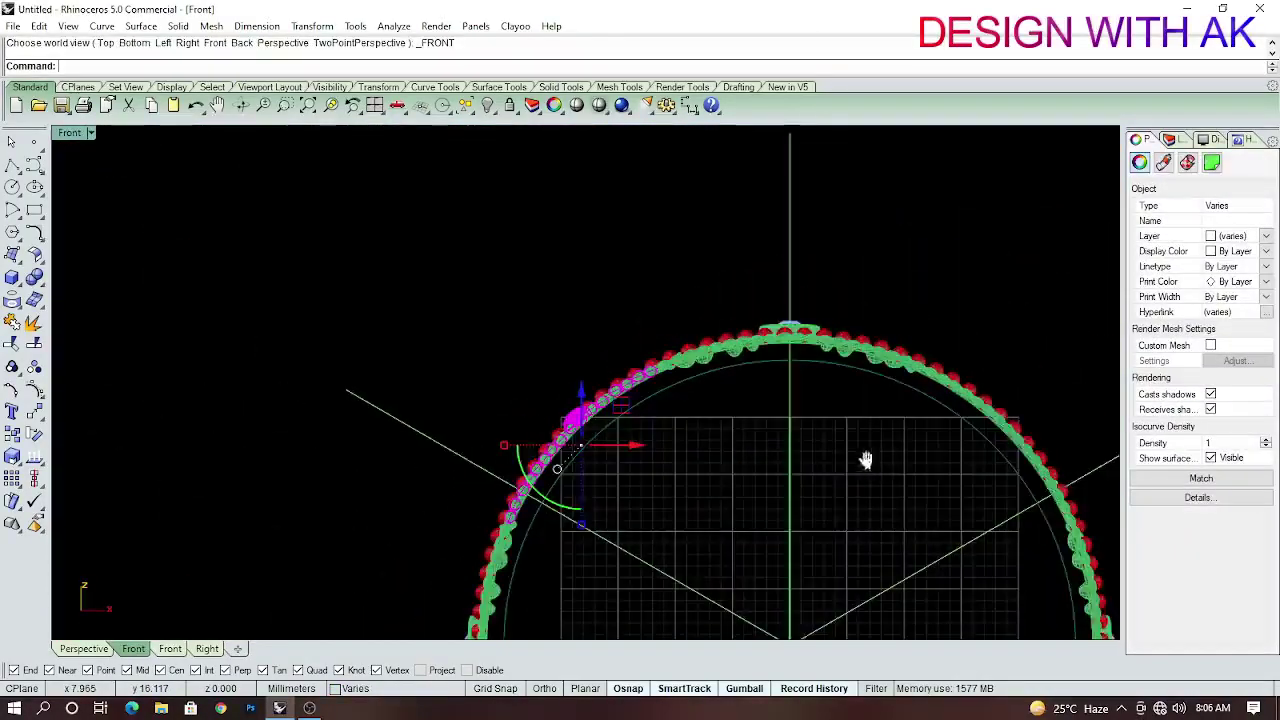
right_drag(866, 460, 788, 446)
scroll(849, 480, down, 2)
right_drag(849, 480, 719, 453)
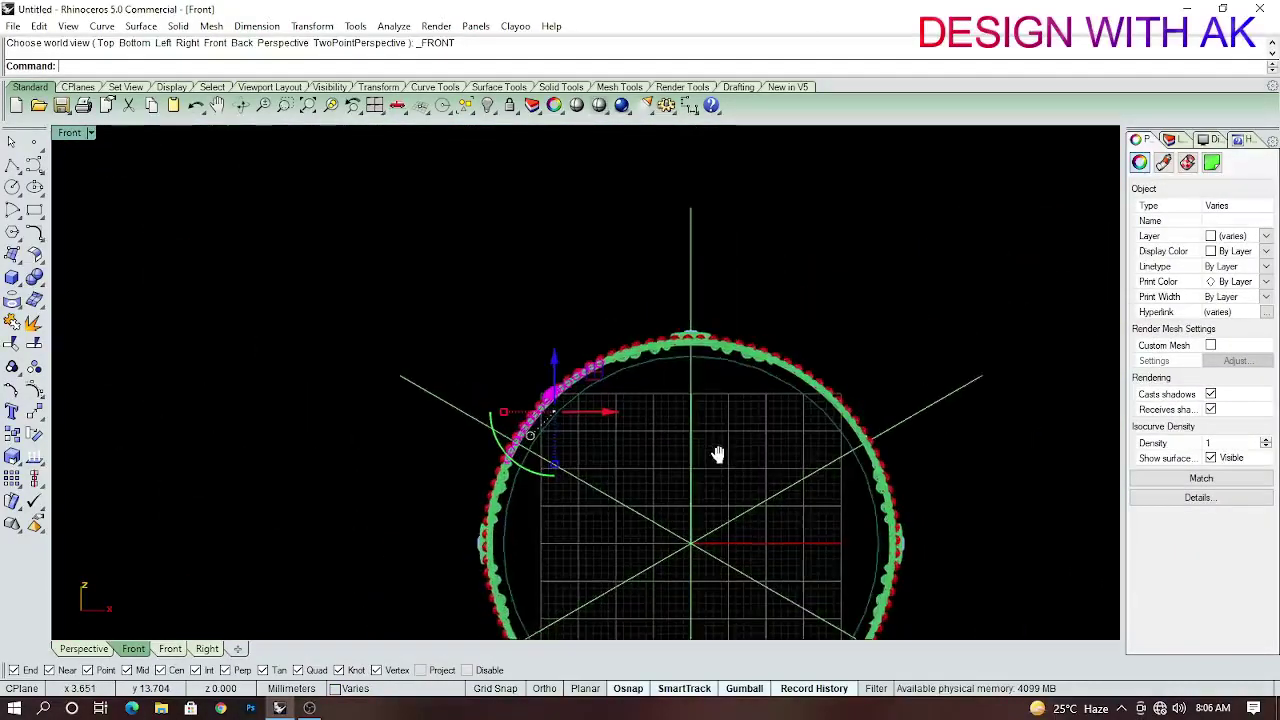
Start Mirror on the band pieces with the mirror plane starting at origin 0.
text(mirror)
key(Return)
text(0)
key(Return)
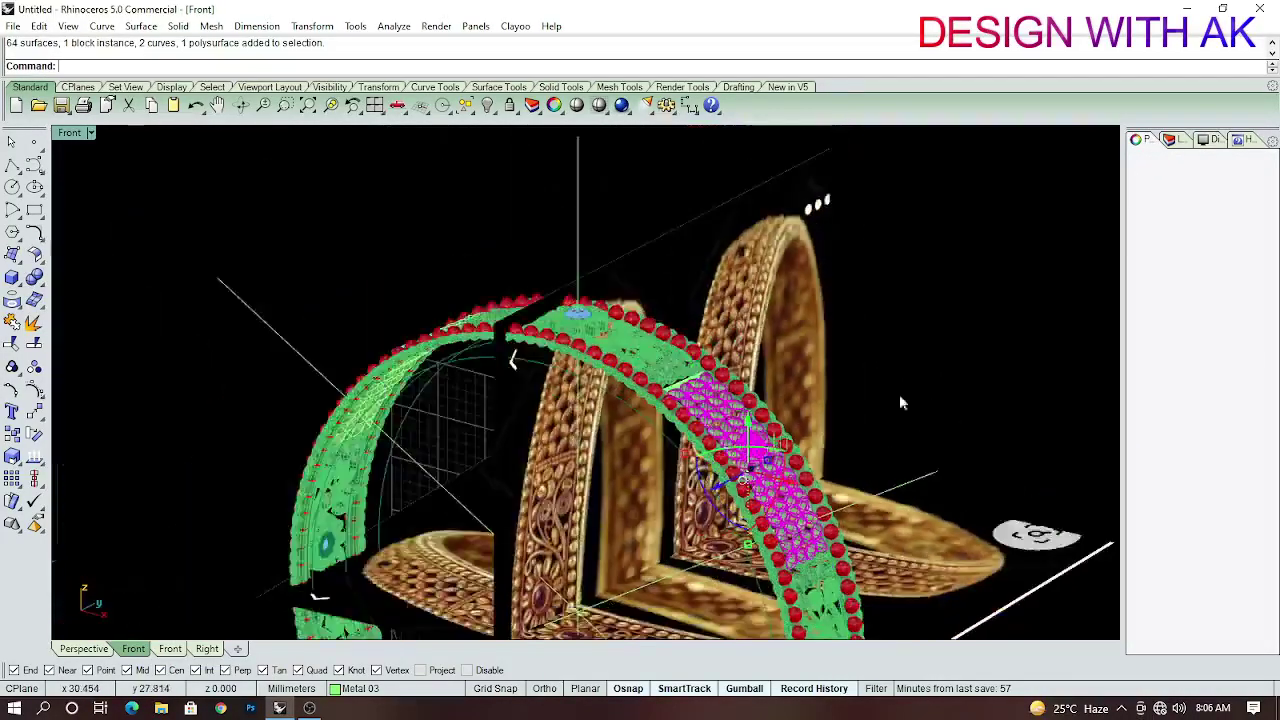
Set the mirror plane's end point to create the mirrored copy of the band pieces.
right_drag(899, 402, 497, 392)
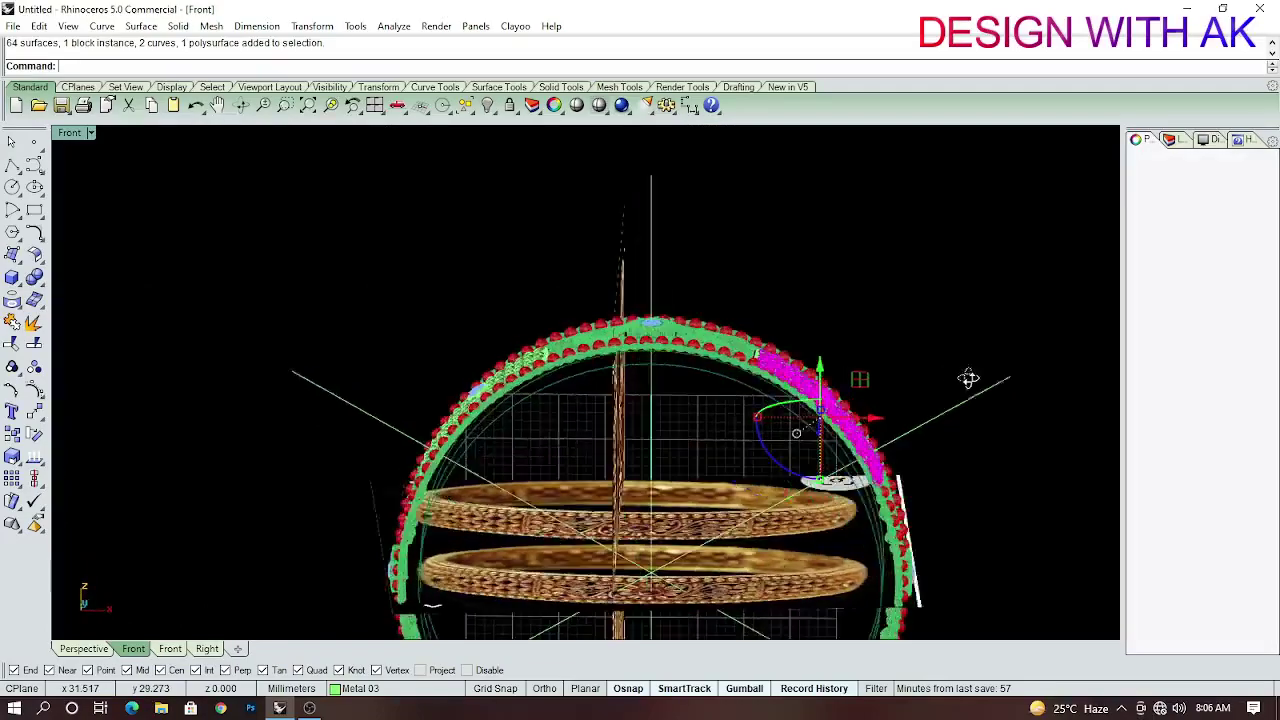
right_click(543, 453)
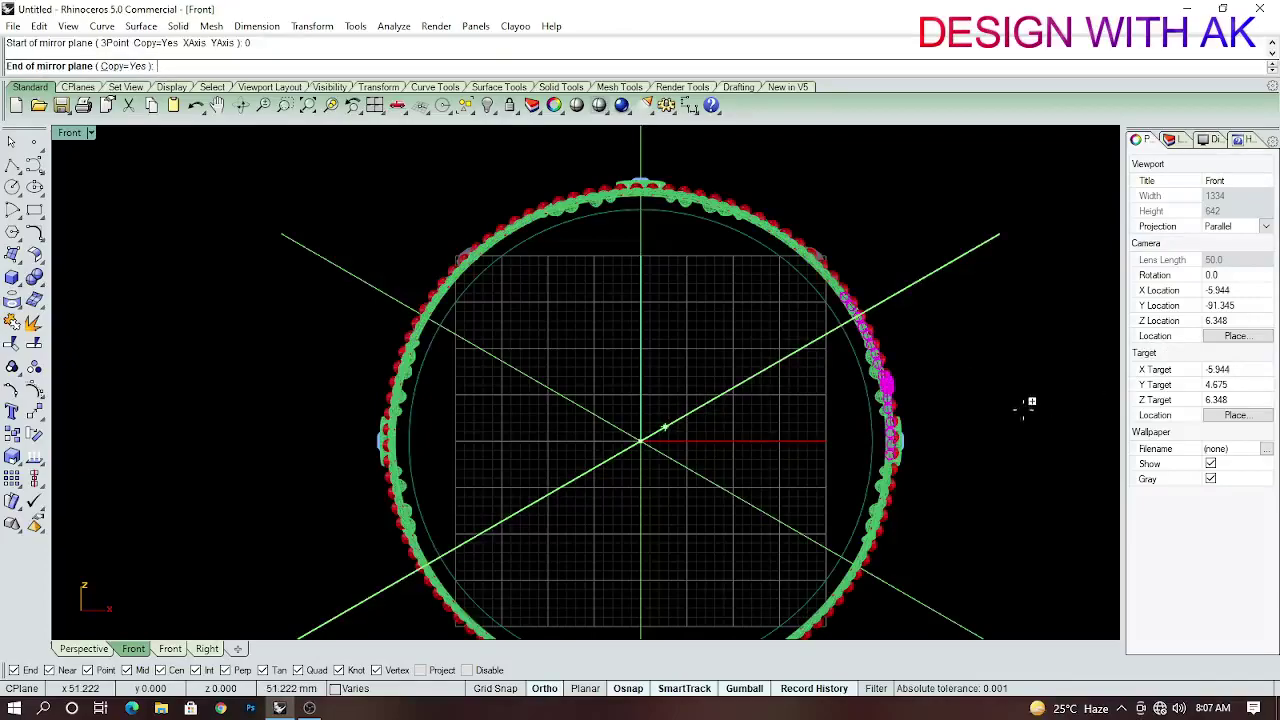
click(980, 445)
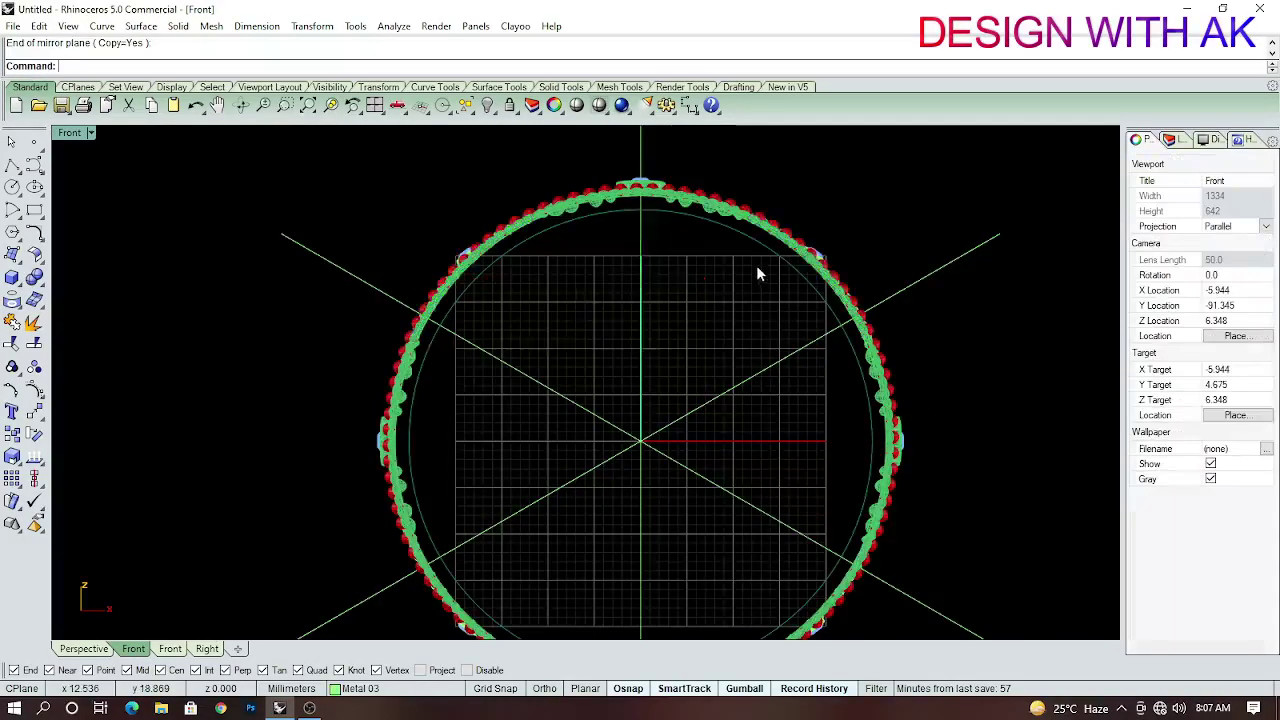
scroll(780, 250, up, 3)
right_drag(804, 238, 743, 321)
scroll(740, 330, up, 5)
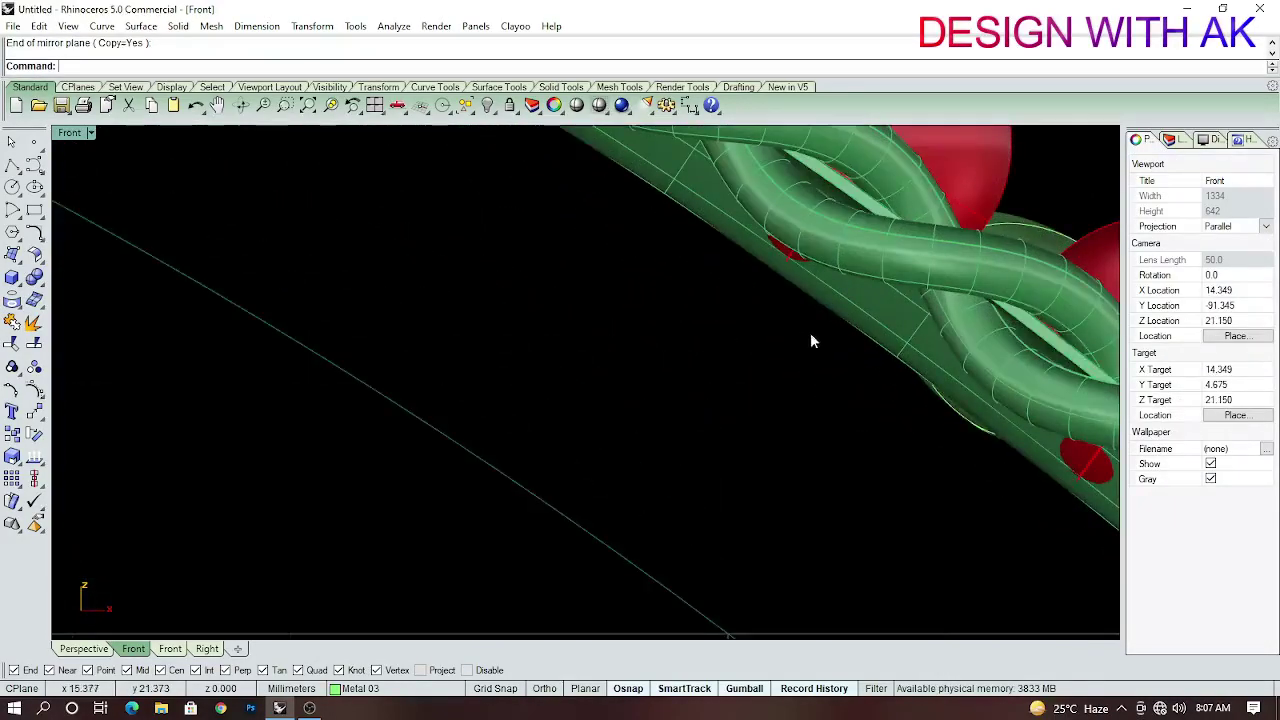
key(ctrl+a)
key(Escape)
scroll(757, 395, down, 2)
scroll(757, 395, down, 3)
scroll(749, 360, down, 3)
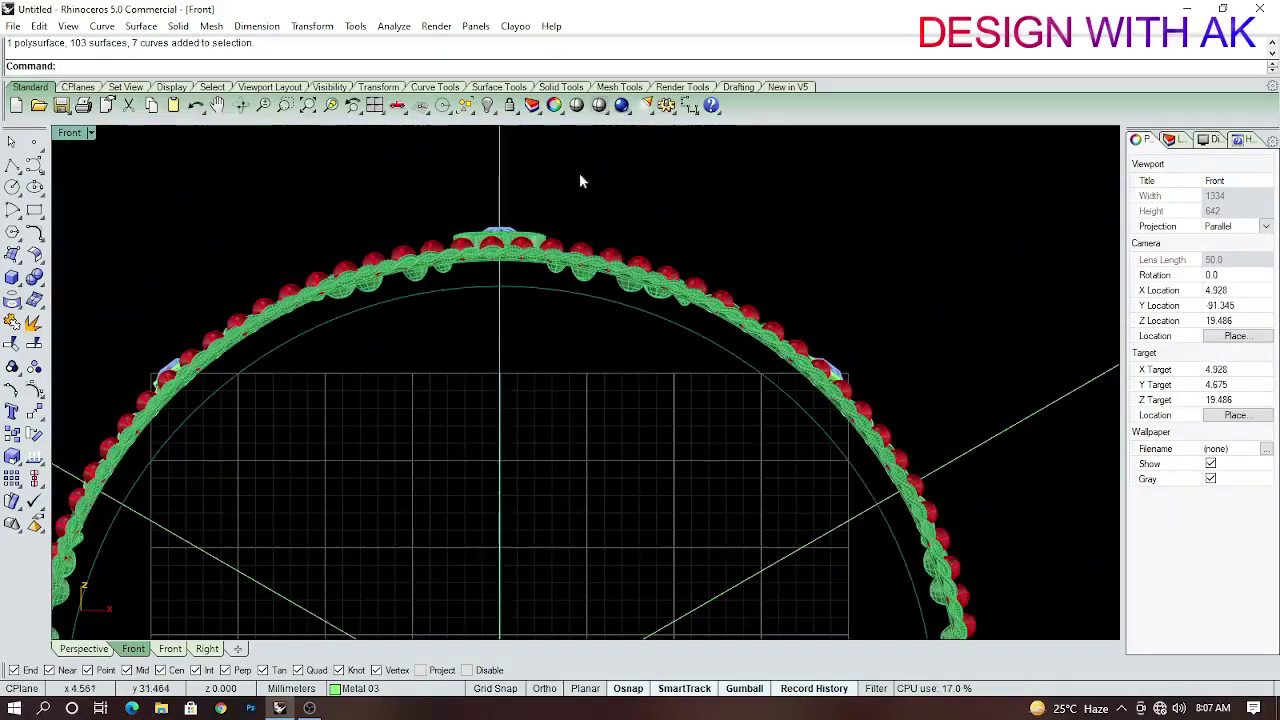
scroll(703, 280, down, 2)
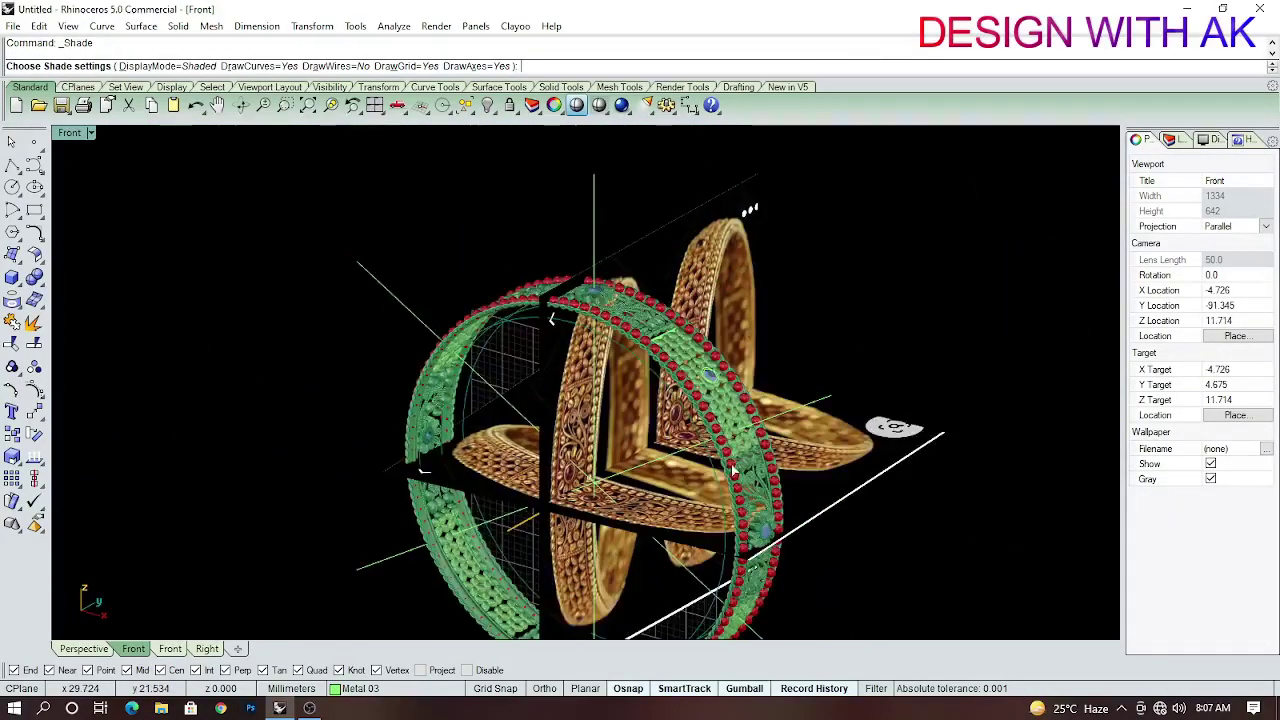
scroll(733, 470, up, 3)
scroll(733, 470, up, 3)
Orbit to view the bangles in 3-D and pick the two striped divider strips.
mouse_move(733, 470)
ctrl+shift+right_down()
mouse_move(728, 325)
mouse_move(978, 593)
mouse_move(928, 175)
mouse_move(372, 293)
ctrl+shift+right_up()
scroll(372, 293, up, 3)
scroll(372, 293, up, 3)
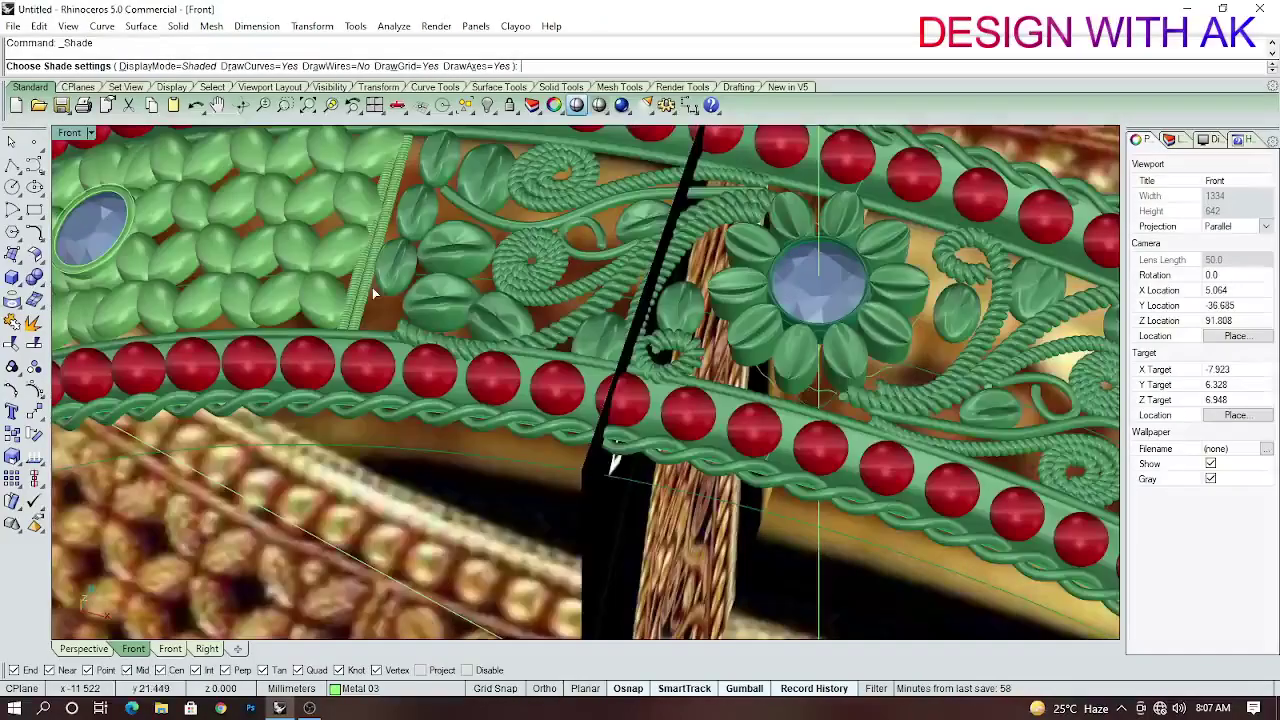
click(372, 293)
scroll(815, 370, down, 3)
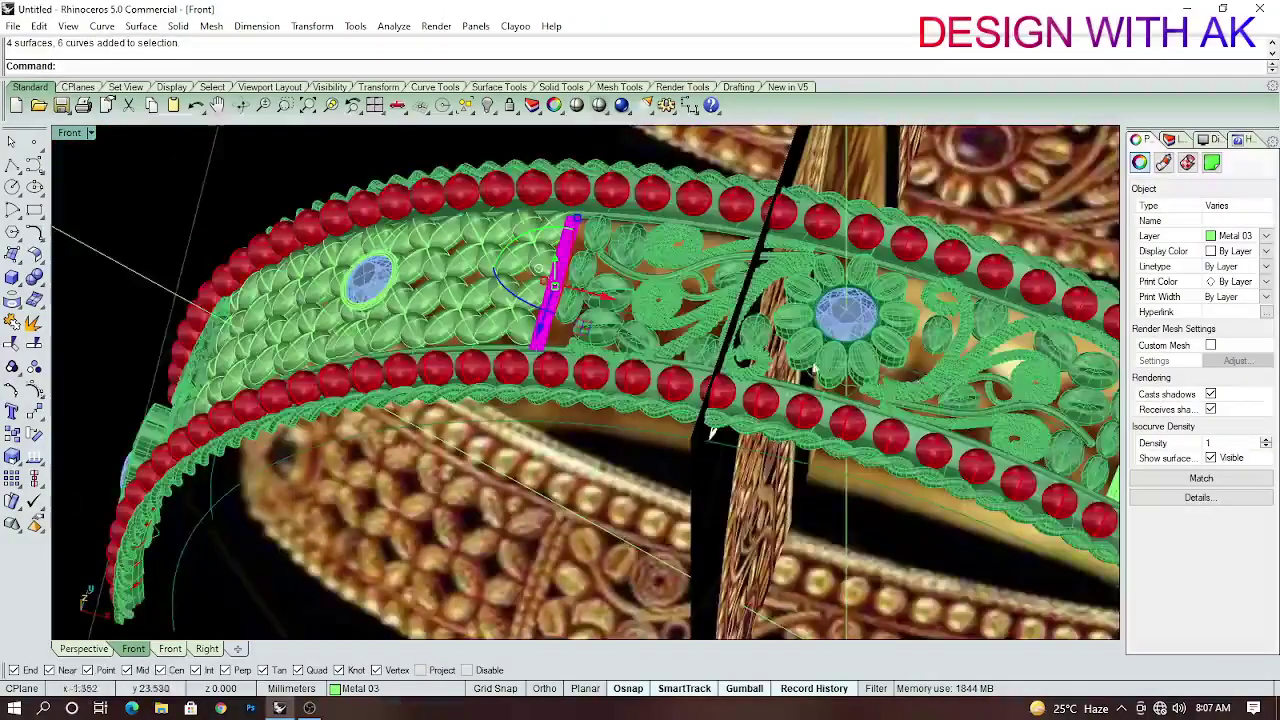
scroll(815, 370, down, 2)
scroll(900, 400, up, 5)
scroll(900, 400, up, 3)
click(984, 396)
scroll(908, 418, down, 3)
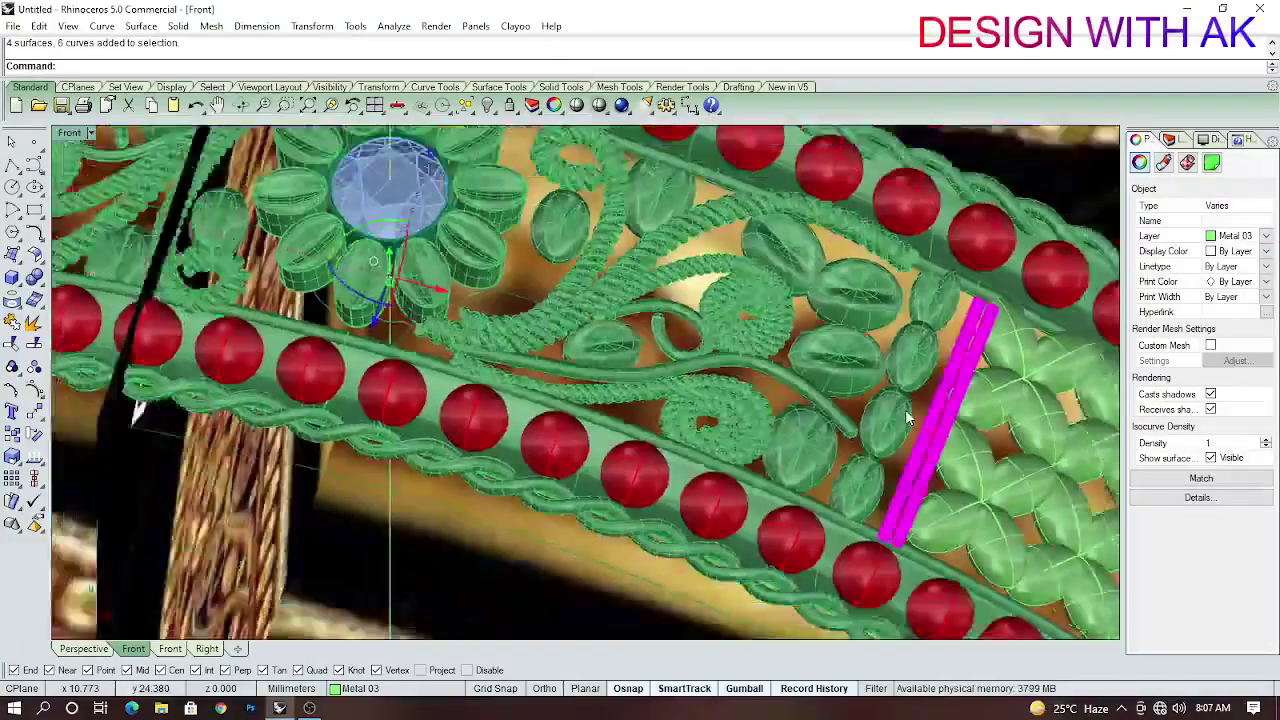
key(ctrl+F2)
scroll(883, 370, down, 3)
scroll(830, 380, down, 2)
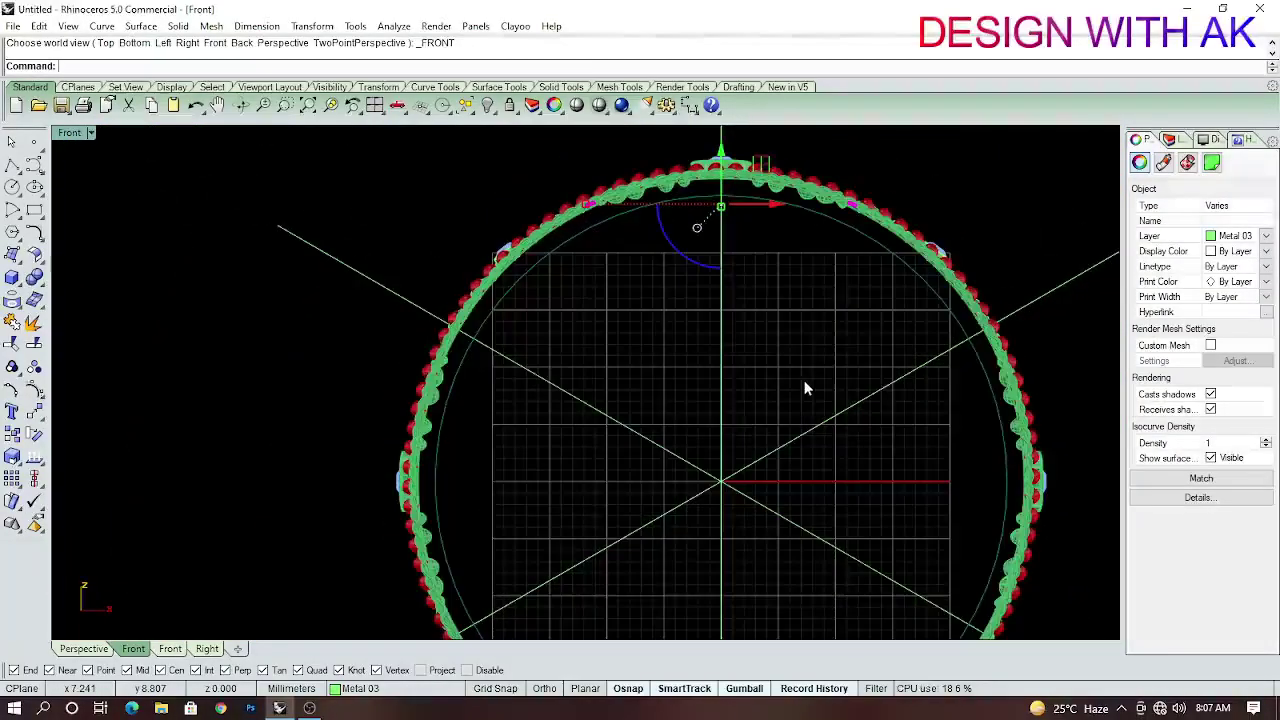
scroll(808, 378, down, 2)
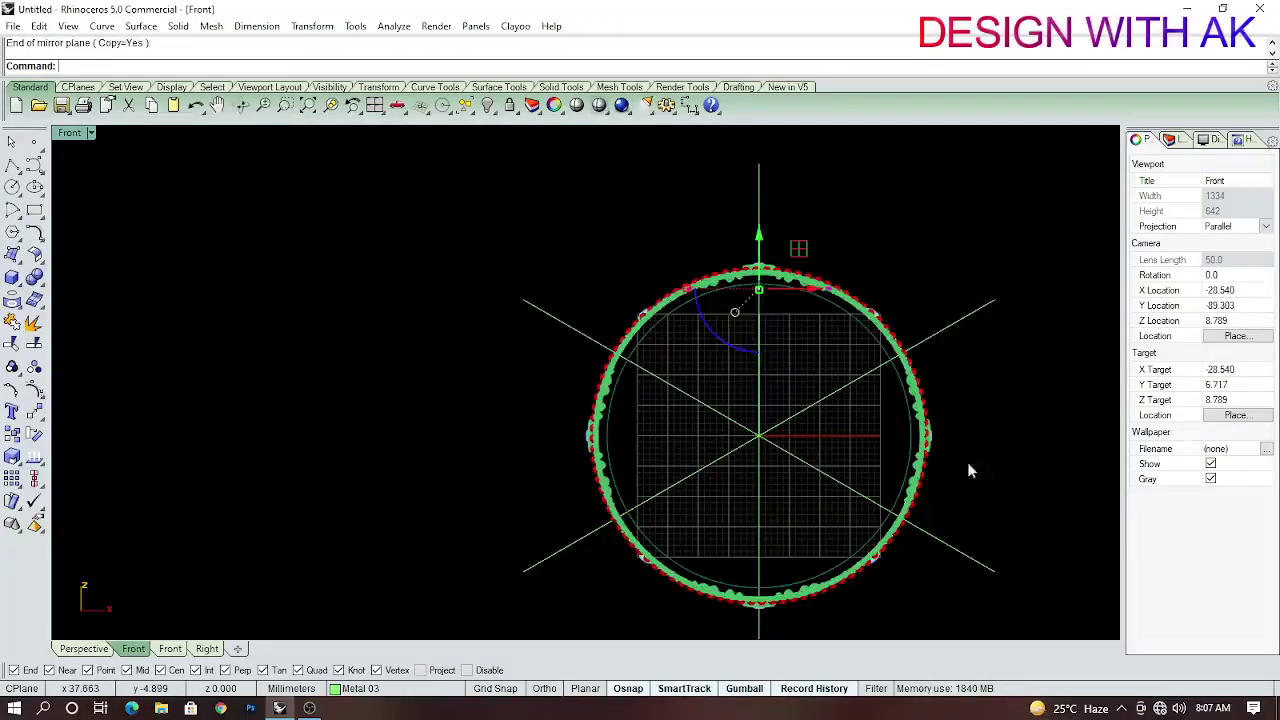
scroll(903, 388, up, 3)
scroll(986, 434, up, 3)
Inspect the stones from an oblique angle and undo the mirror copy.
mouse_move(986, 434)
ctrl+shift+right_down()
mouse_move(735, 430)
mouse_move(884, 443)
mouse_move(497, 297)
ctrl+shift+right_up()
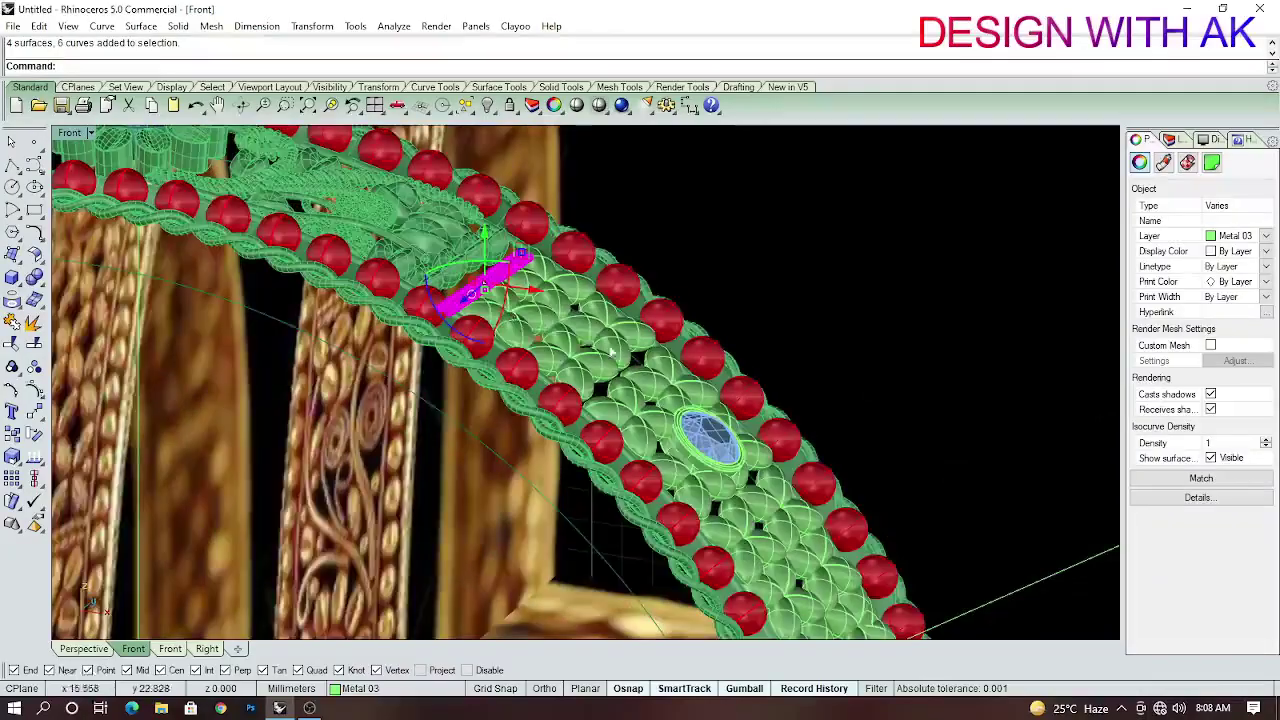
mouse_move(611, 351)
ctrl+shift+right_down()
mouse_move(721, 549)
mouse_move(735, 388)
ctrl+shift+right_up()
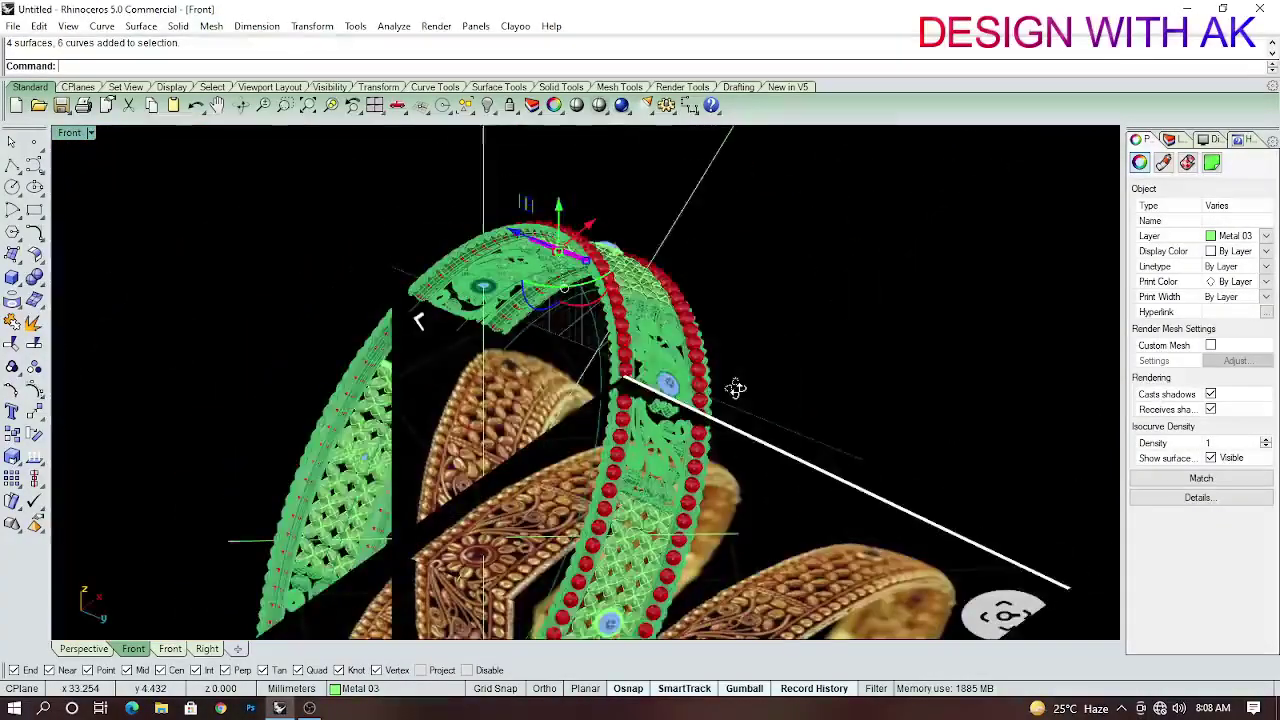
scroll(700, 440, up, 5)
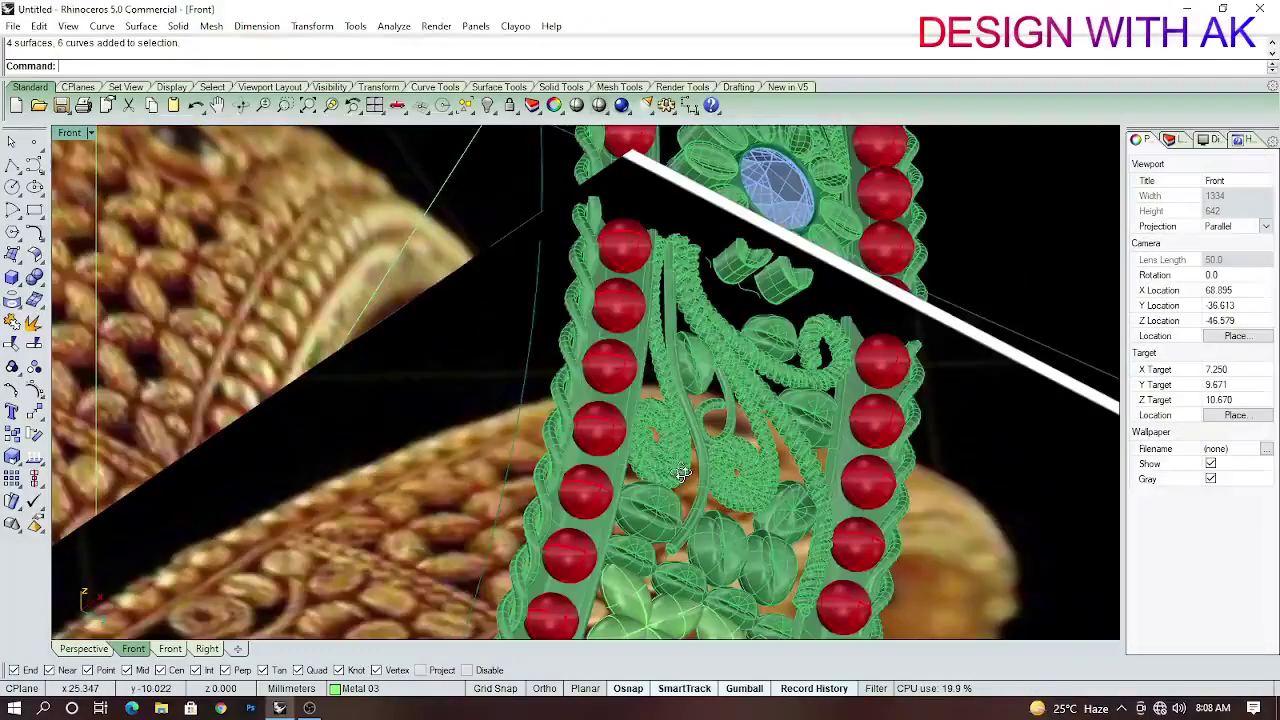
key(ctrl+z)
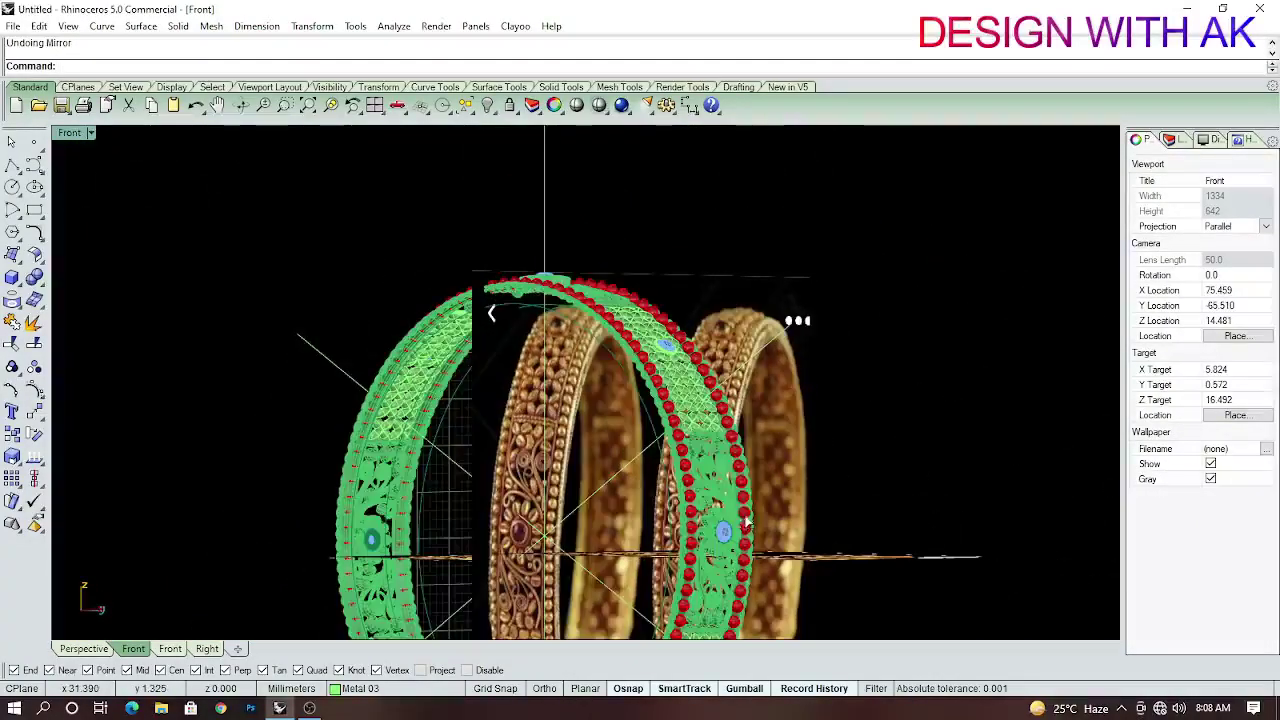
Select the green divider strip and the neighbouring band piece.
mouse_move(745, 520)
ctrl+shift+right_down()
mouse_move(643, 382)
mouse_move(490, 348)
ctrl+shift+right_up()
scroll(643, 382, up, 3)
click(705, 390)
scroll(600, 380, down, 5)
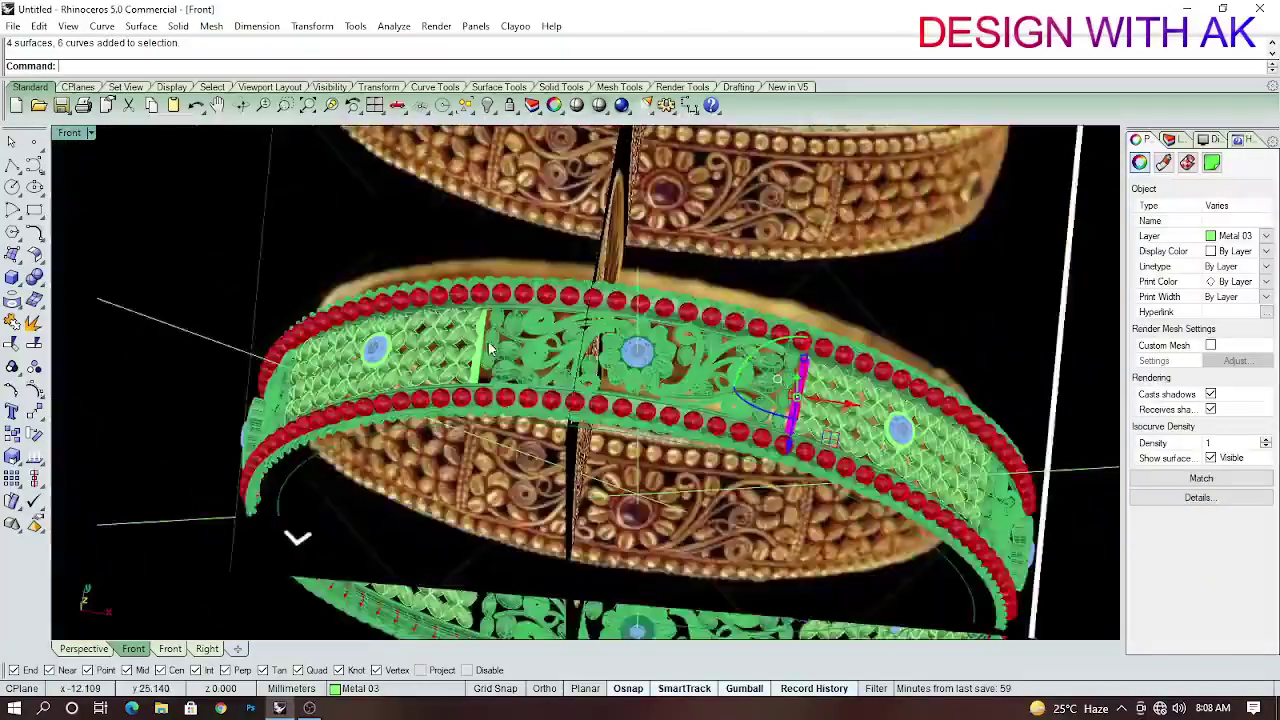
scroll(490, 348, up, 5)
click(495, 430)
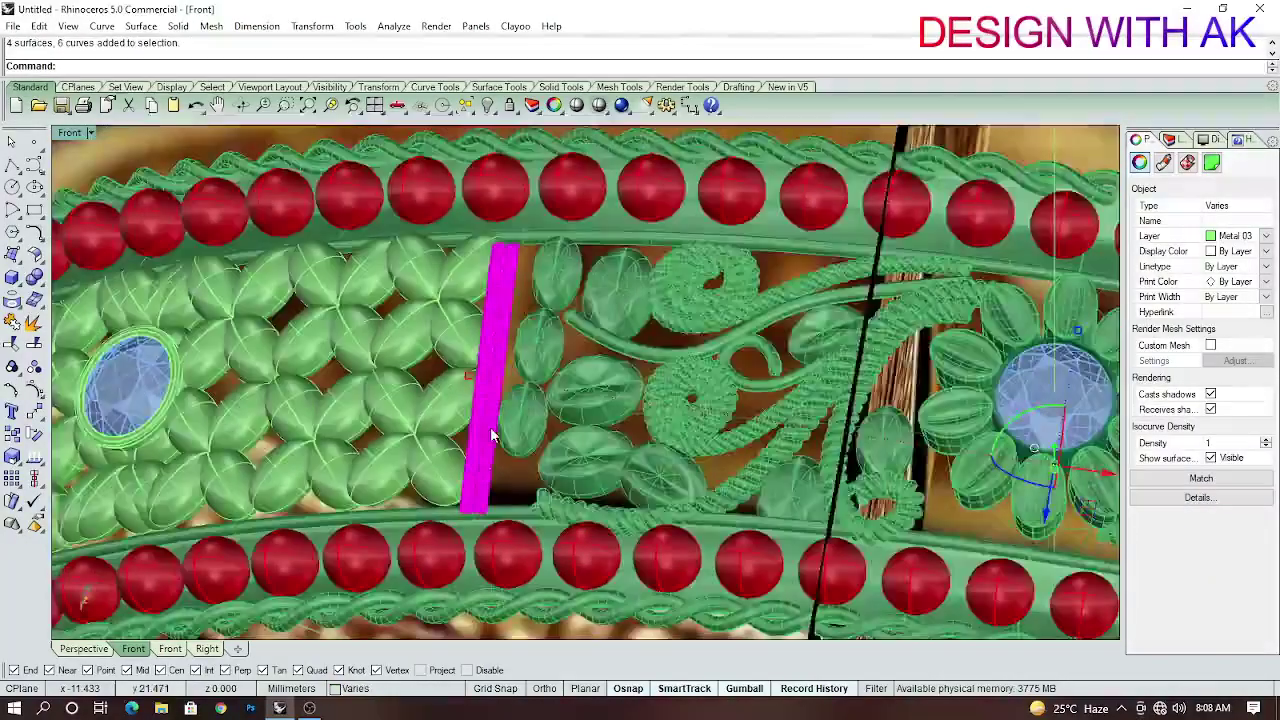
scroll(490, 427, down, 5)
key(ctrl+F2)
Polar-array the band pieces with 4 items over 360° and check the bangle shaded.
scroll(666, 380, down, 3)
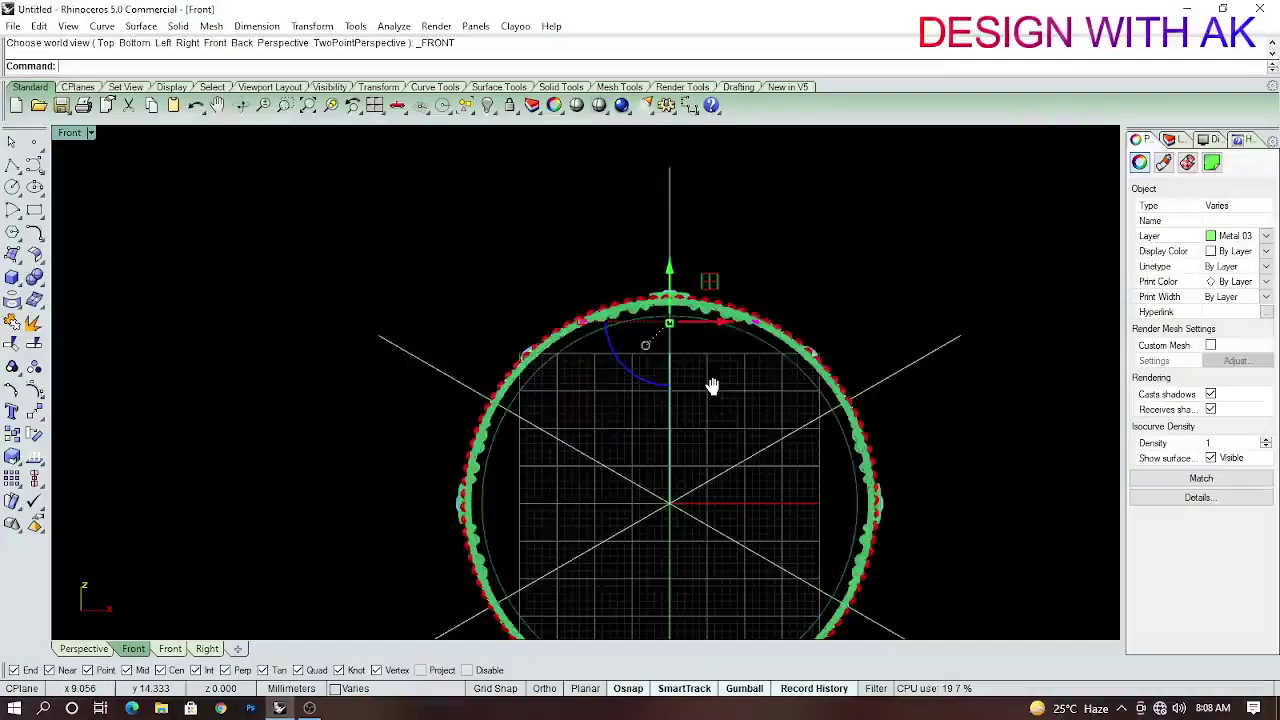
text(ap)
key(Return)
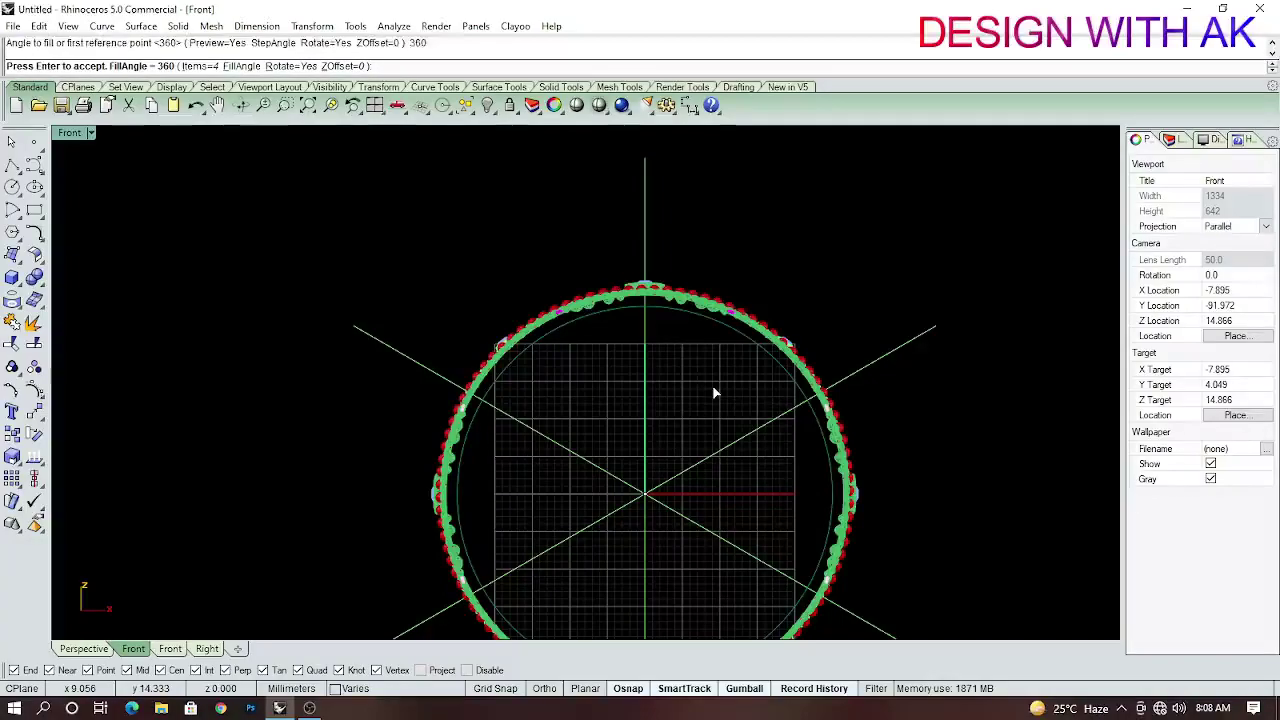
ctrl+shift+right_drag(893, 380, 820, 577)
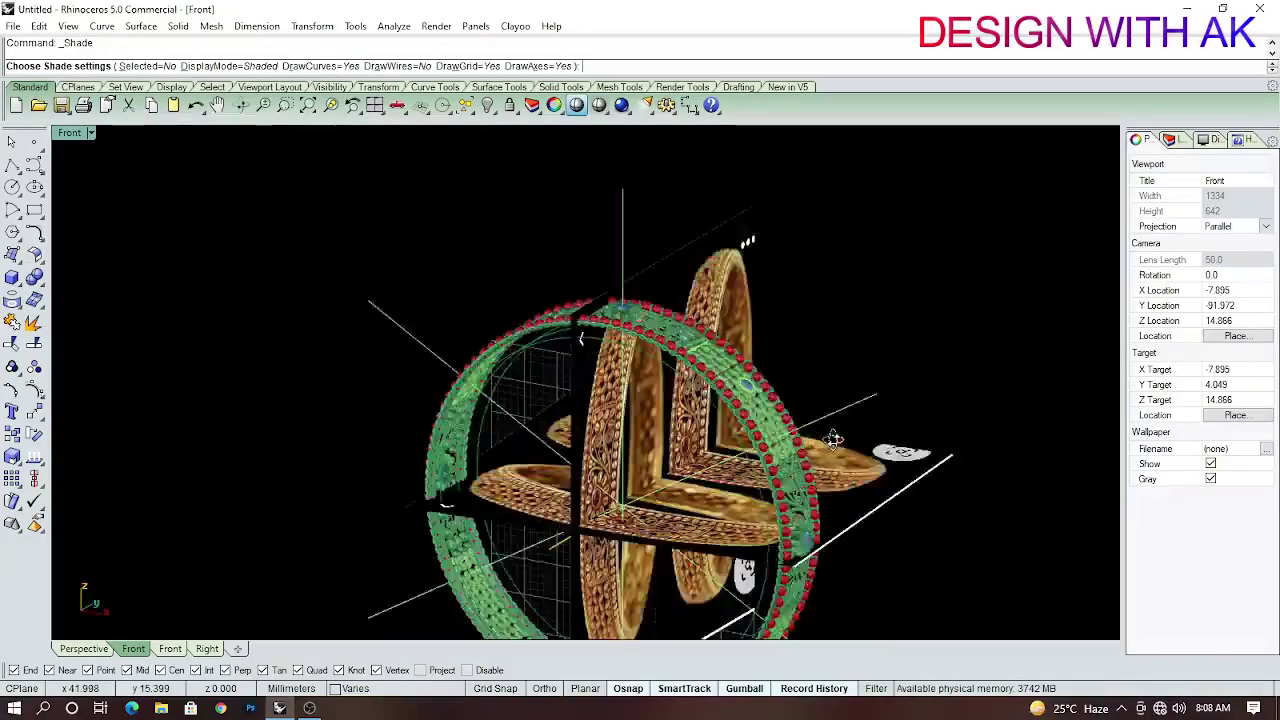
scroll(700, 414, up, 6)
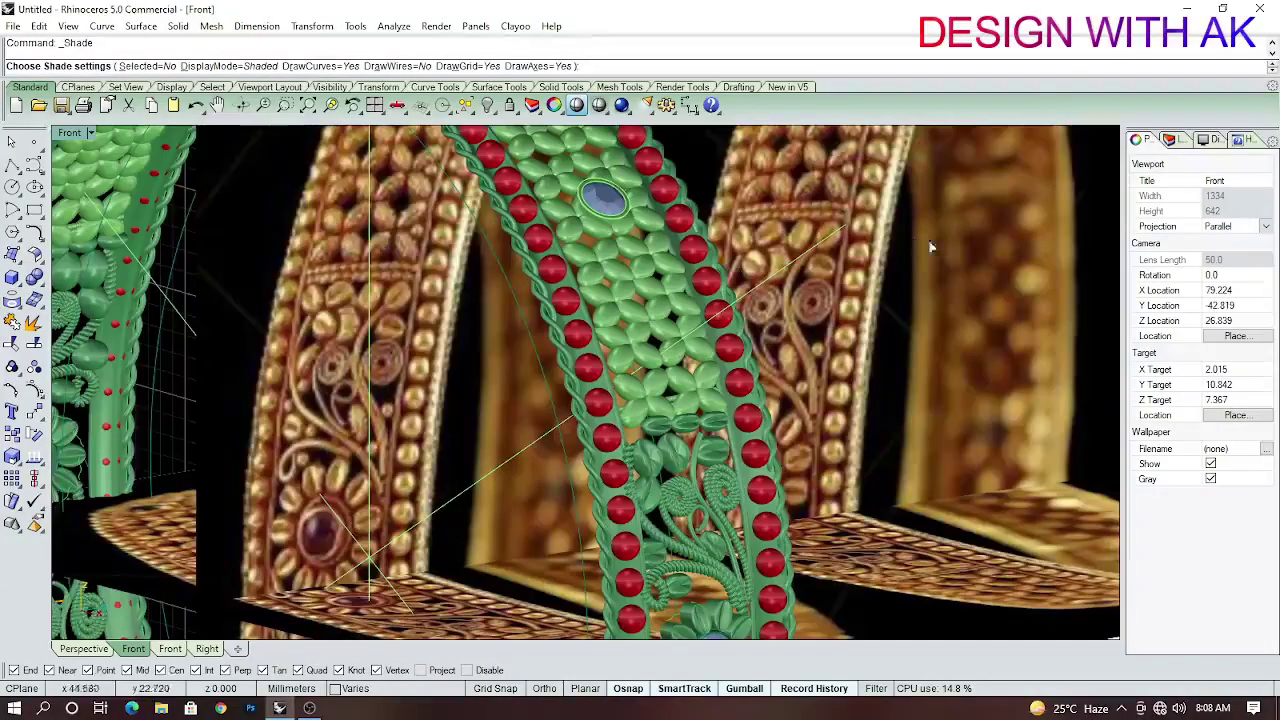
click(314, 708)
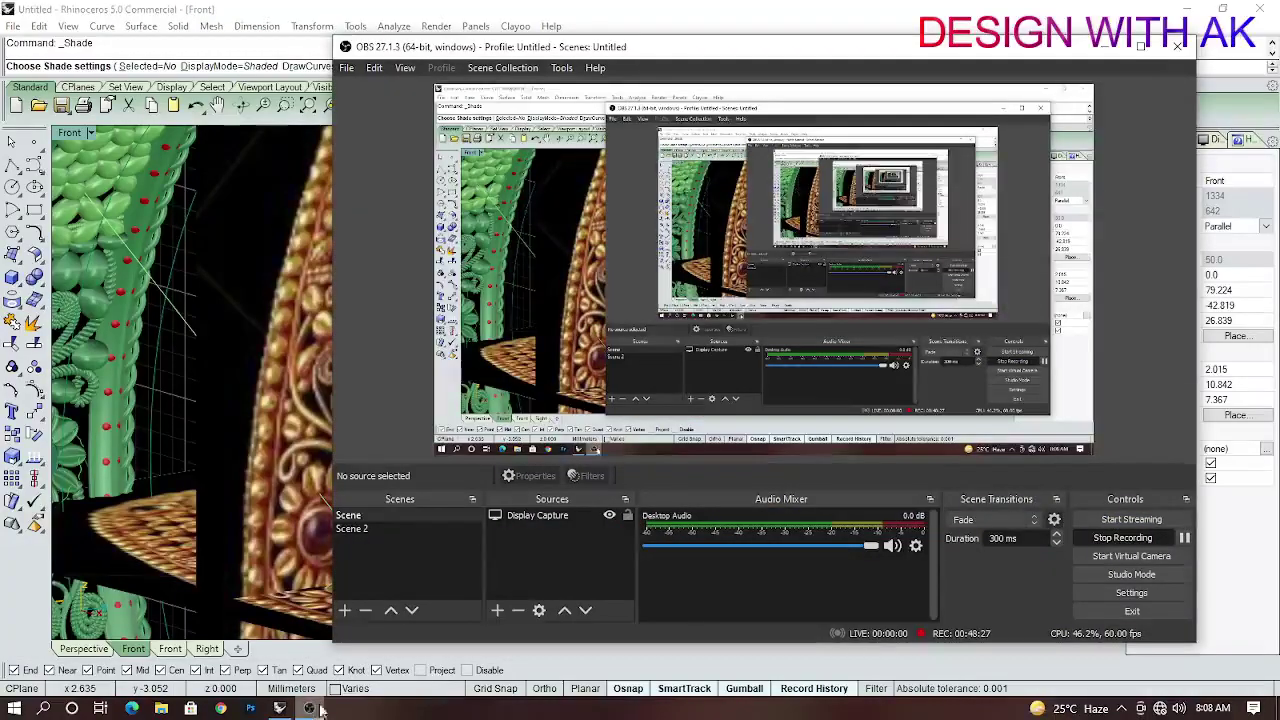
click(1137, 47)
mouse_move(705, 366)
ctrl+shift+right_down()
mouse_move(729, 275)
mouse_move(657, 343)
ctrl+shift+right_up()
key(Escape)
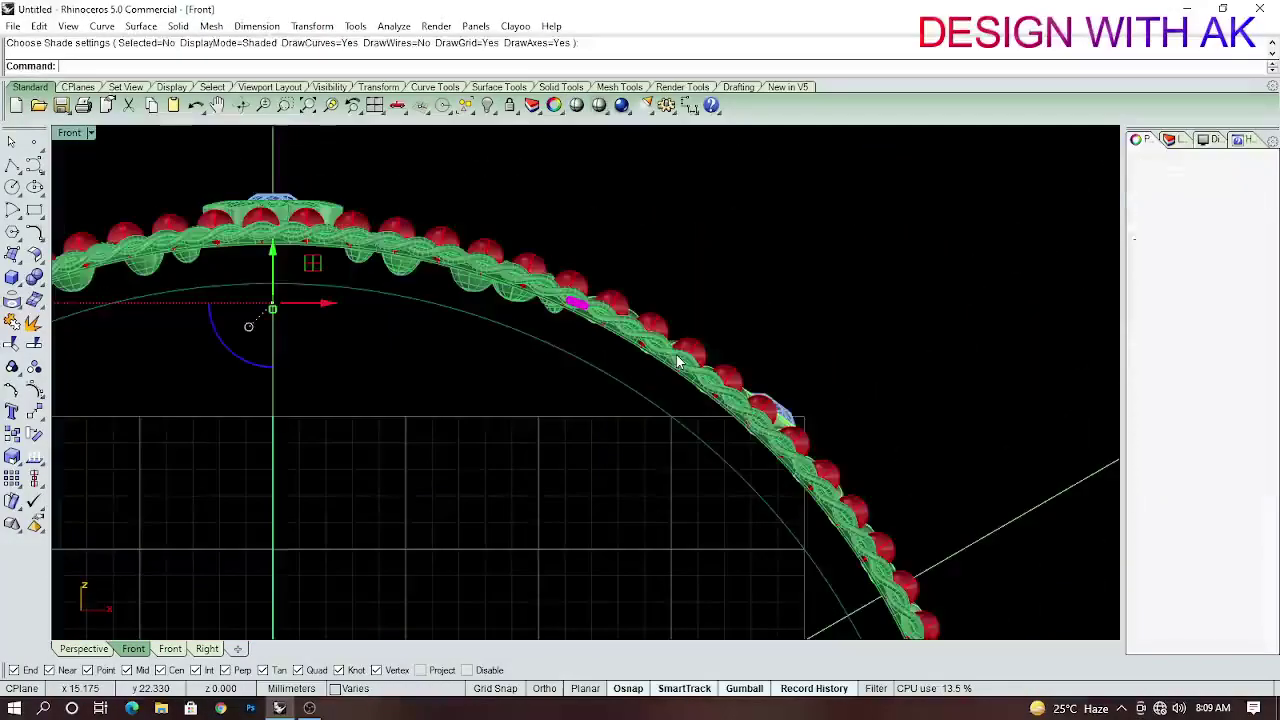
Inspect the band's overlapping groups, selecting Group03 and the group of 248 bead curves.
scroll(677, 360, up, 5)
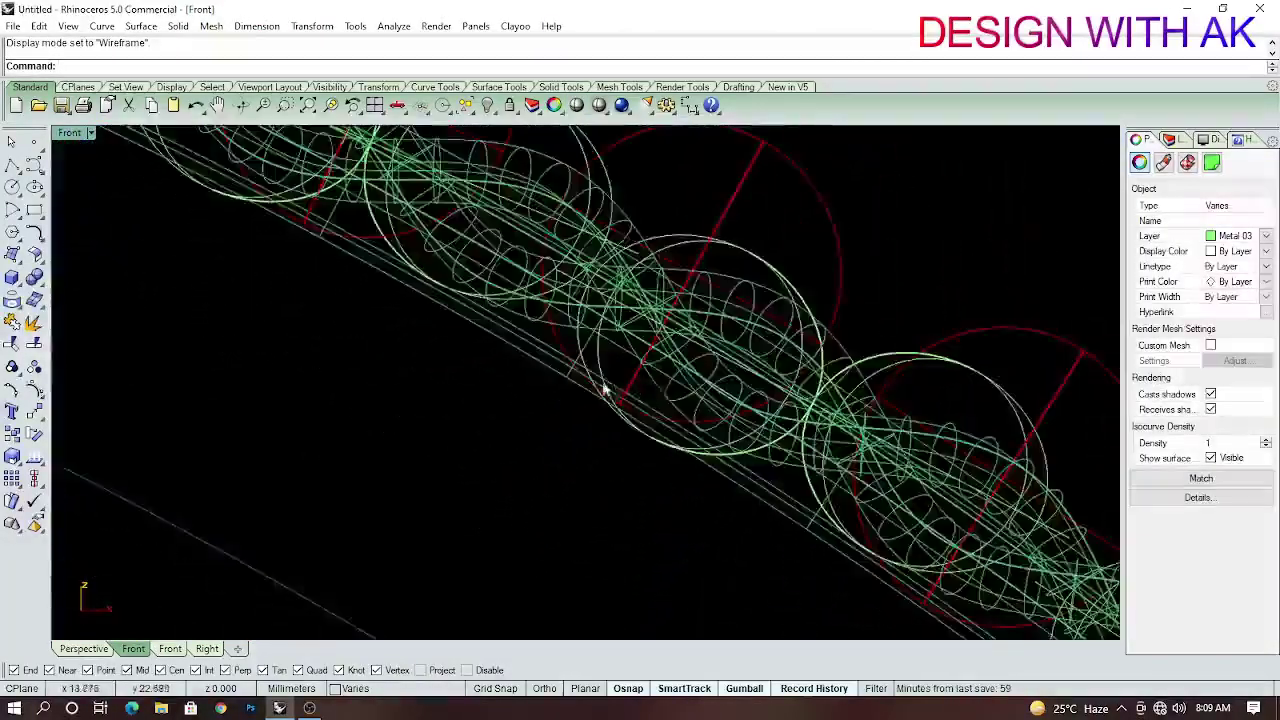
click(558, 389)
click(625, 443)
scroll(760, 320, down, 3)
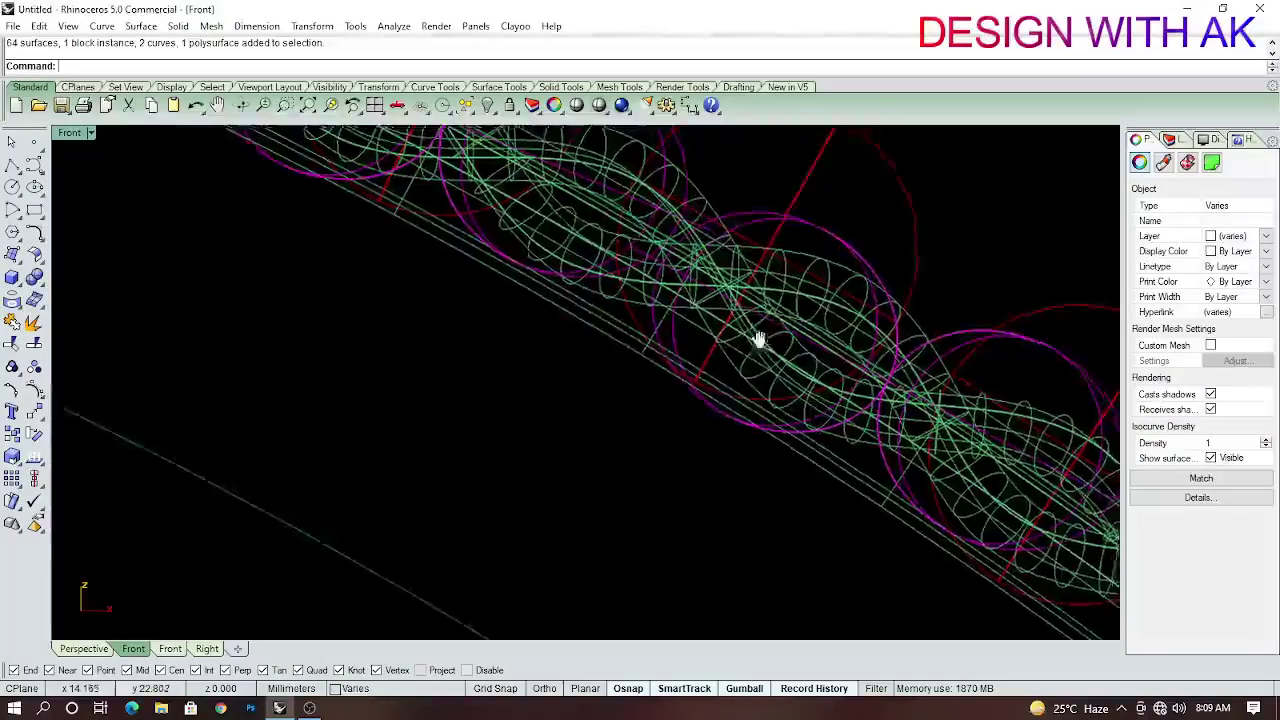
key(Escape)
scroll(720, 340, up, 5)
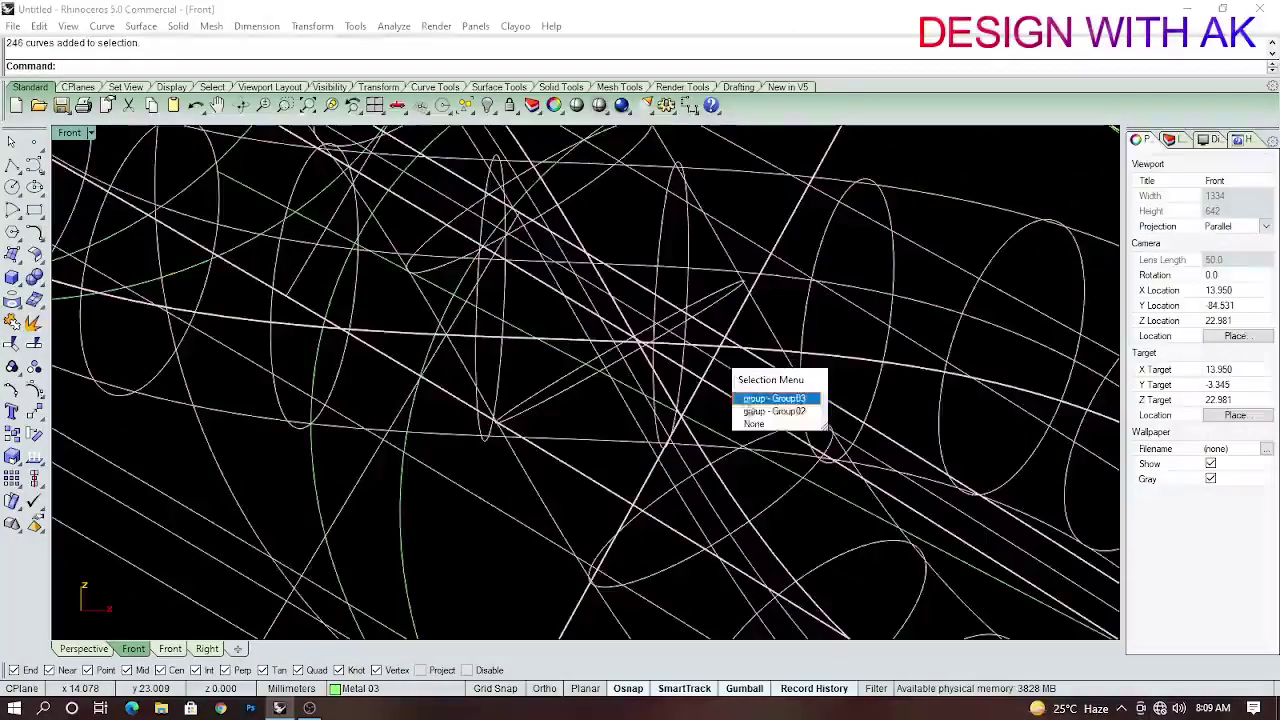
click(774, 398)
scroll(740, 370, down, 3)
key(ctrl+F1)
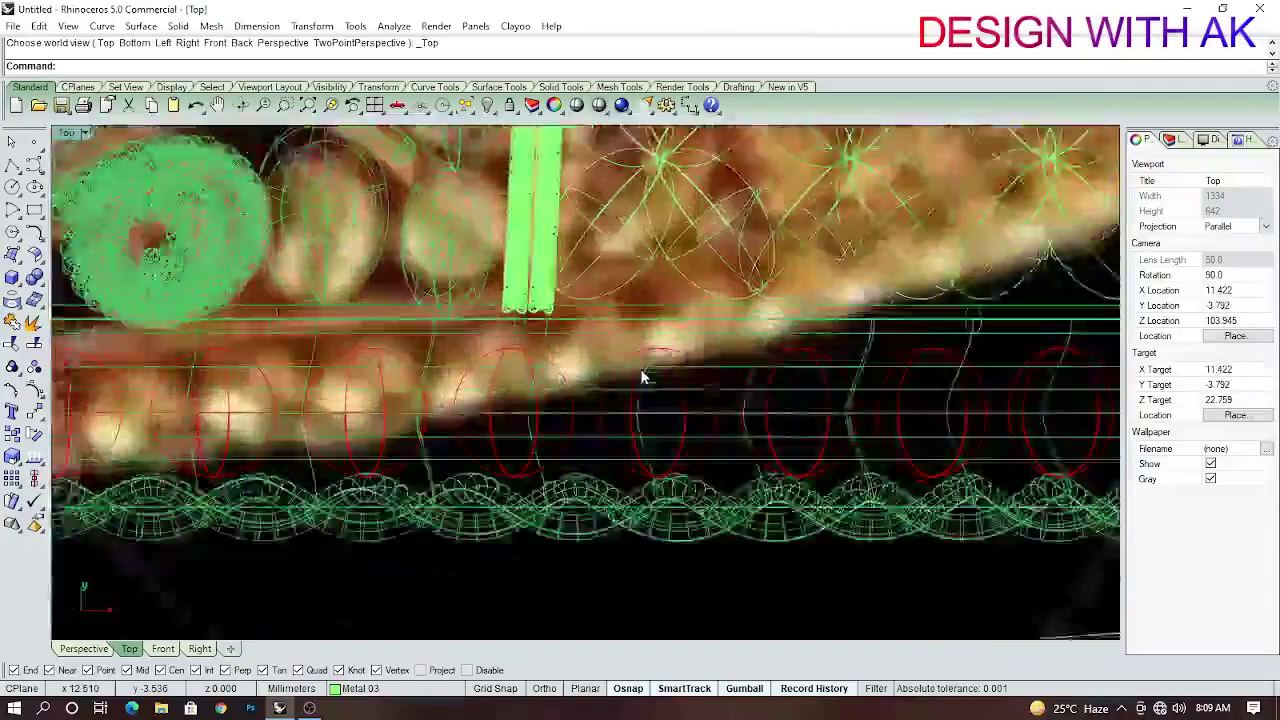
scroll(700, 385, up, 3)
click(742, 389)
scroll(742, 389, down, 3)
Show the band in the Front view, then orbit it to an oblique angle.
key(ctrl+F2)
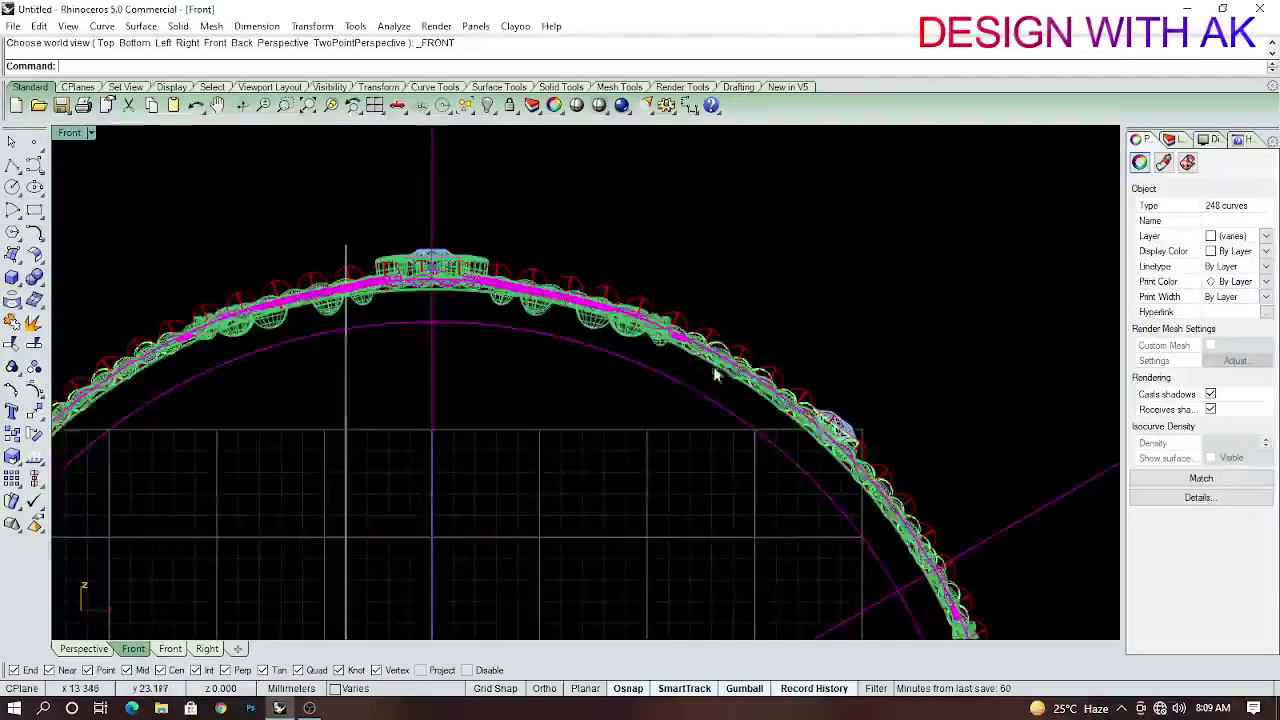
scroll(1020, 291, down, 3)
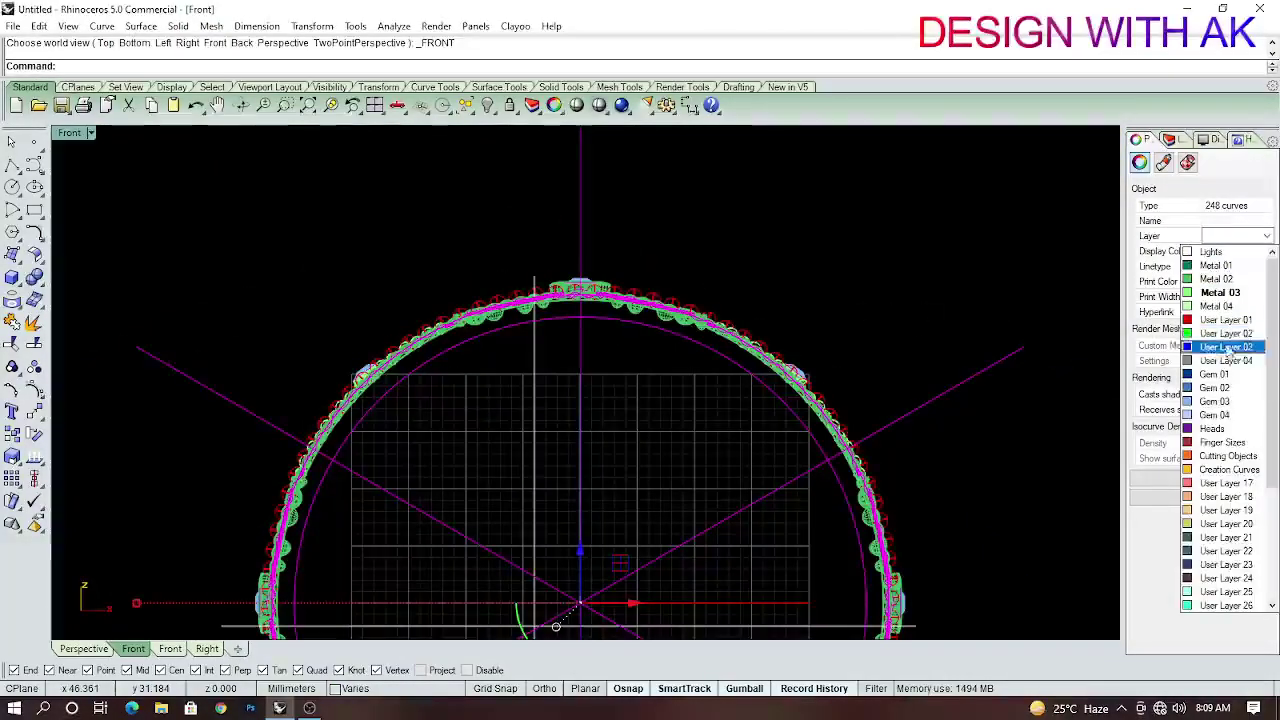
key(Escape)
scroll(668, 320, up, 3)
right_drag(668, 320, 513, 285)
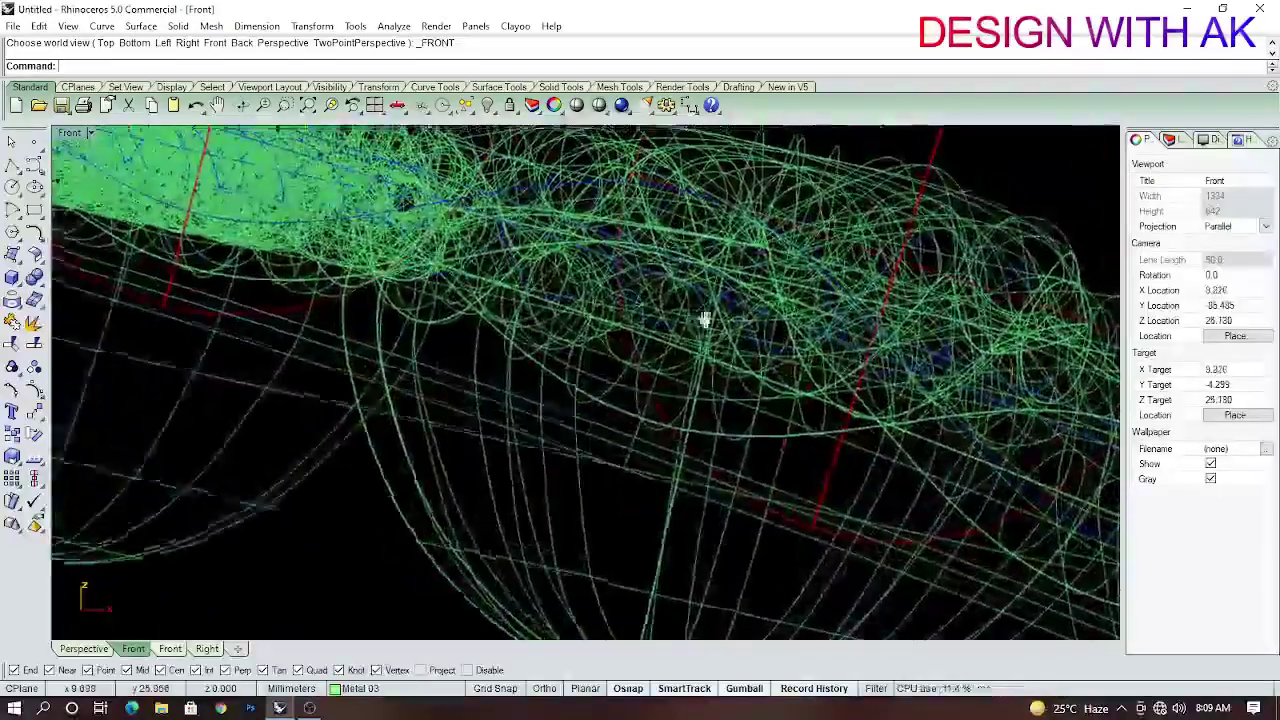
scroll(513, 285, up, 2)
Select every object in the model and ungroup it.
key(ctrl+a)
key(Escape)
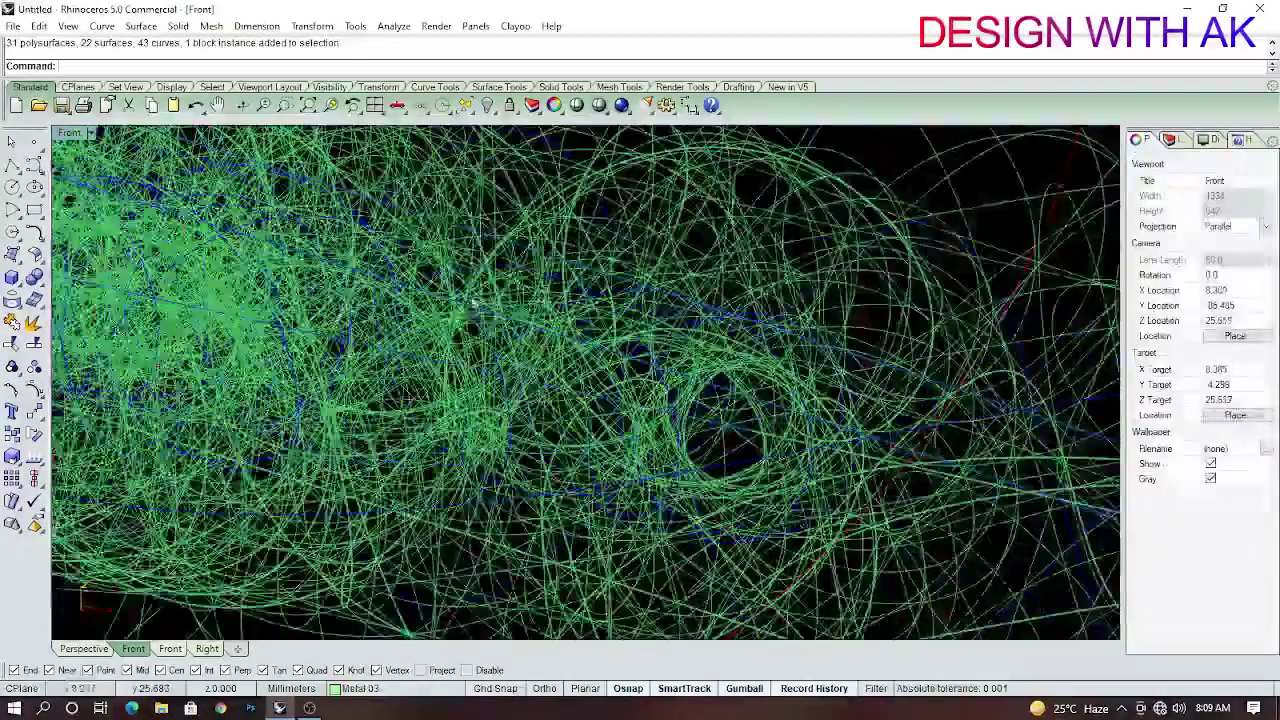
scroll(432, 362, up, 3)
scroll(432, 362, up, 3)
key(ctrl+a)
key(Escape)
scroll(449, 379, up, 2)
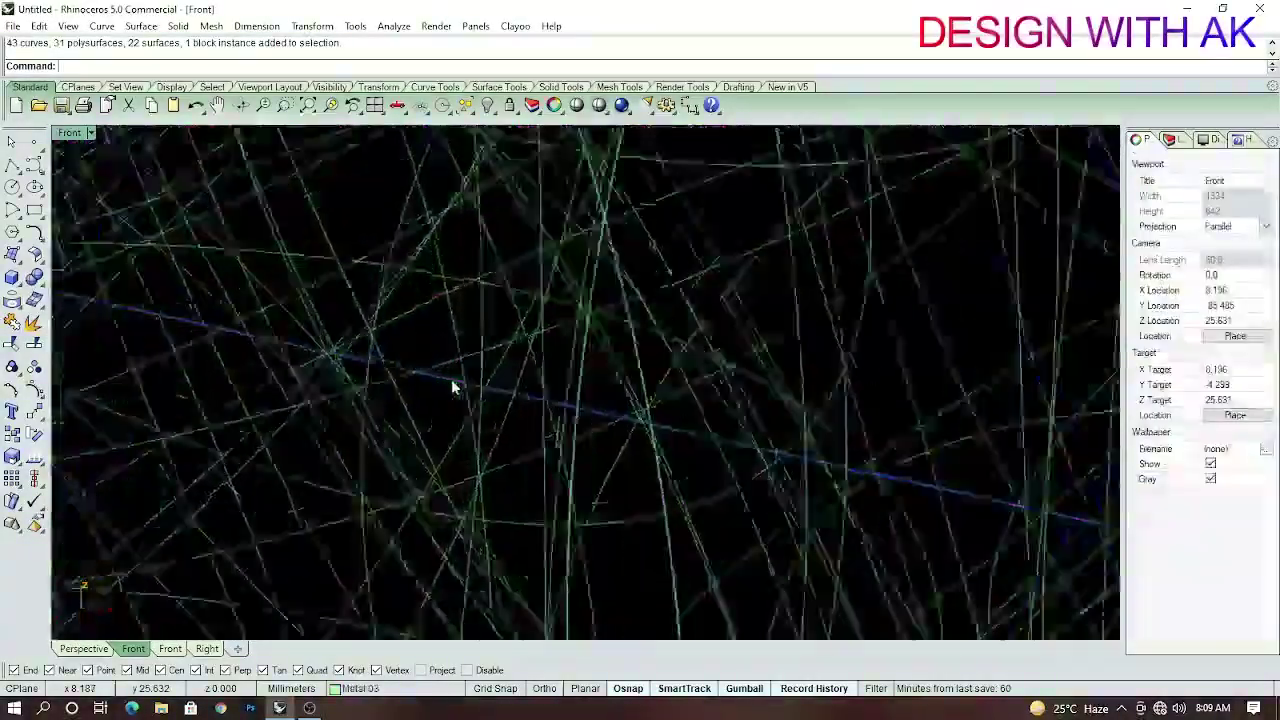
key(ctrl+a)
scroll(445, 383, down, 3)
scroll(445, 383, up, 3)
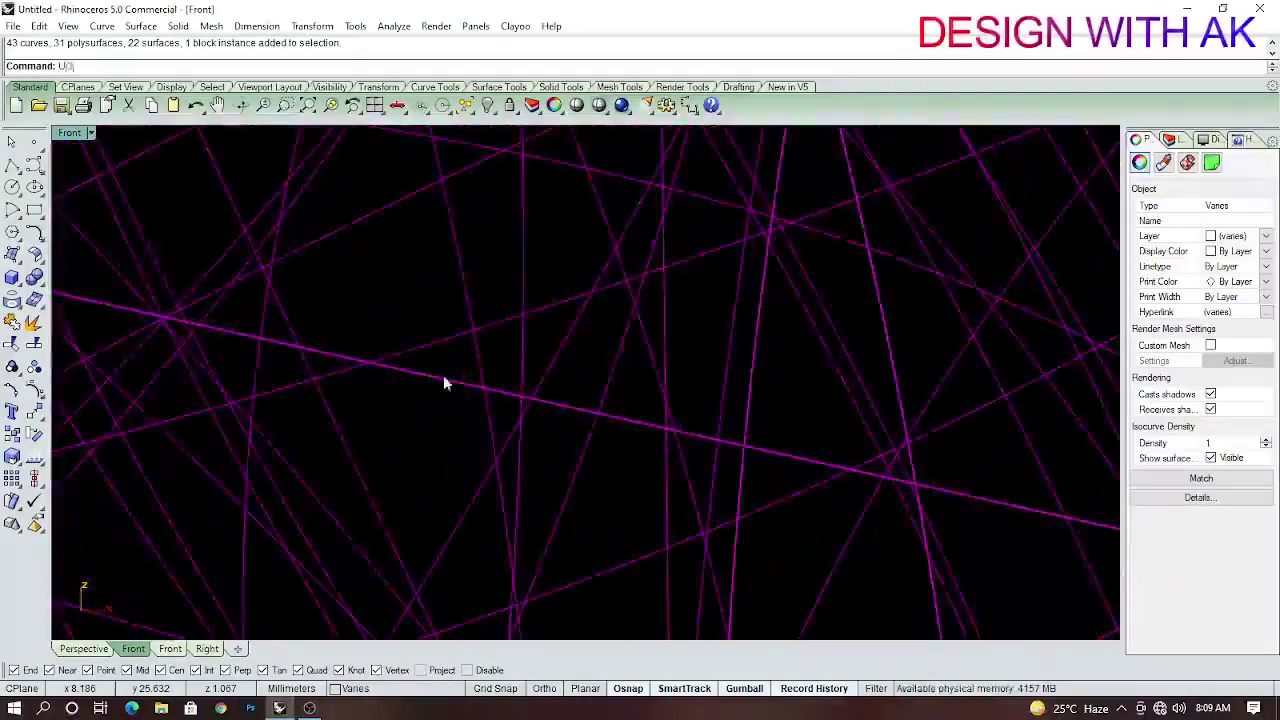
key(ctrl+shift+g)
key(Escape)
Pick a single curve at the band edge and check it in the Top view.
click(443, 383)
click(480, 423)
key(ctrl+F1)
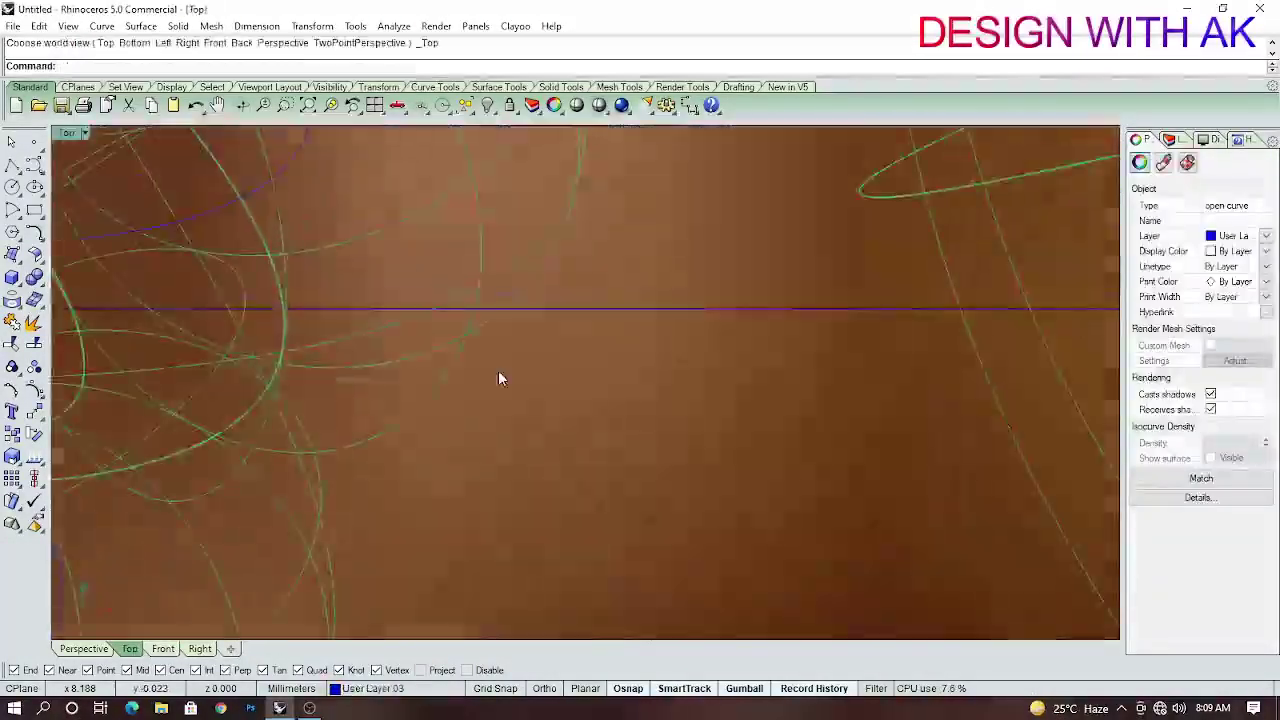
scroll(500, 378, down, 5)
scroll(500, 378, down, 2)
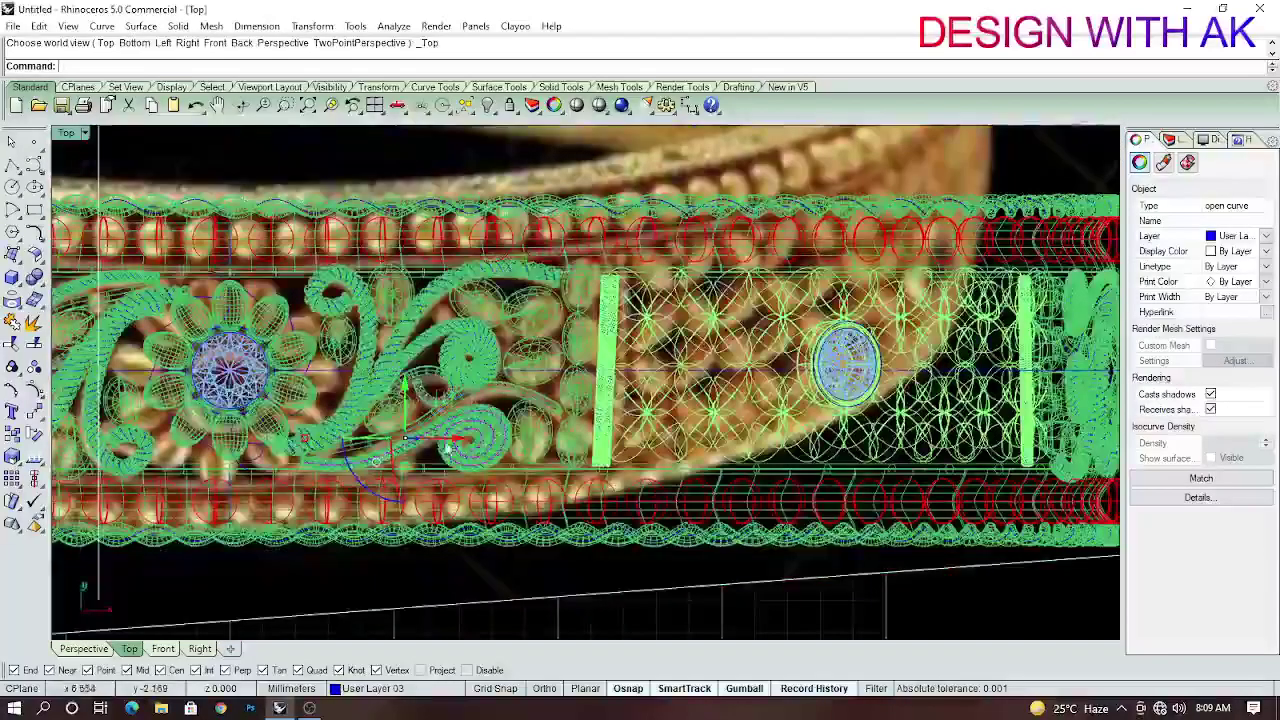
scroll(449, 447, up, 5)
scroll(420, 417, down, 2)
key(Escape)
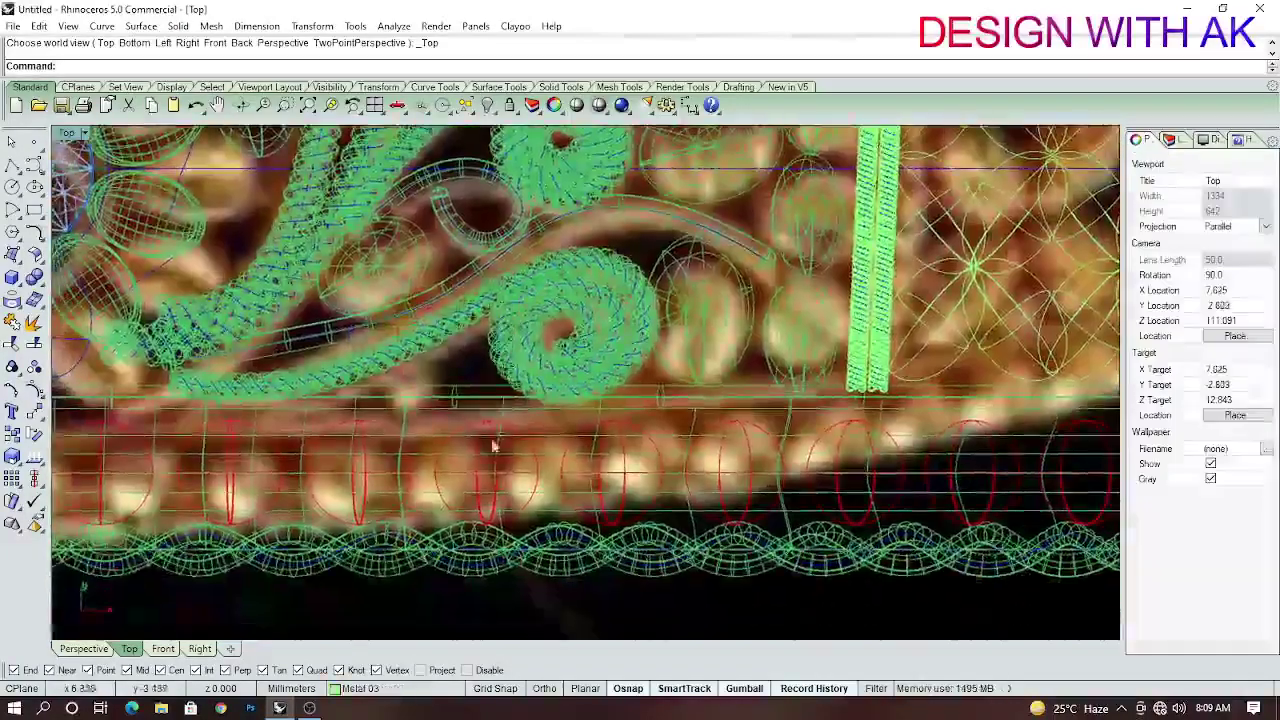
Tilt the view along the band and select one band polysurface from all objects.
ctrl+shift+right_drag(493, 445, 510, 354)
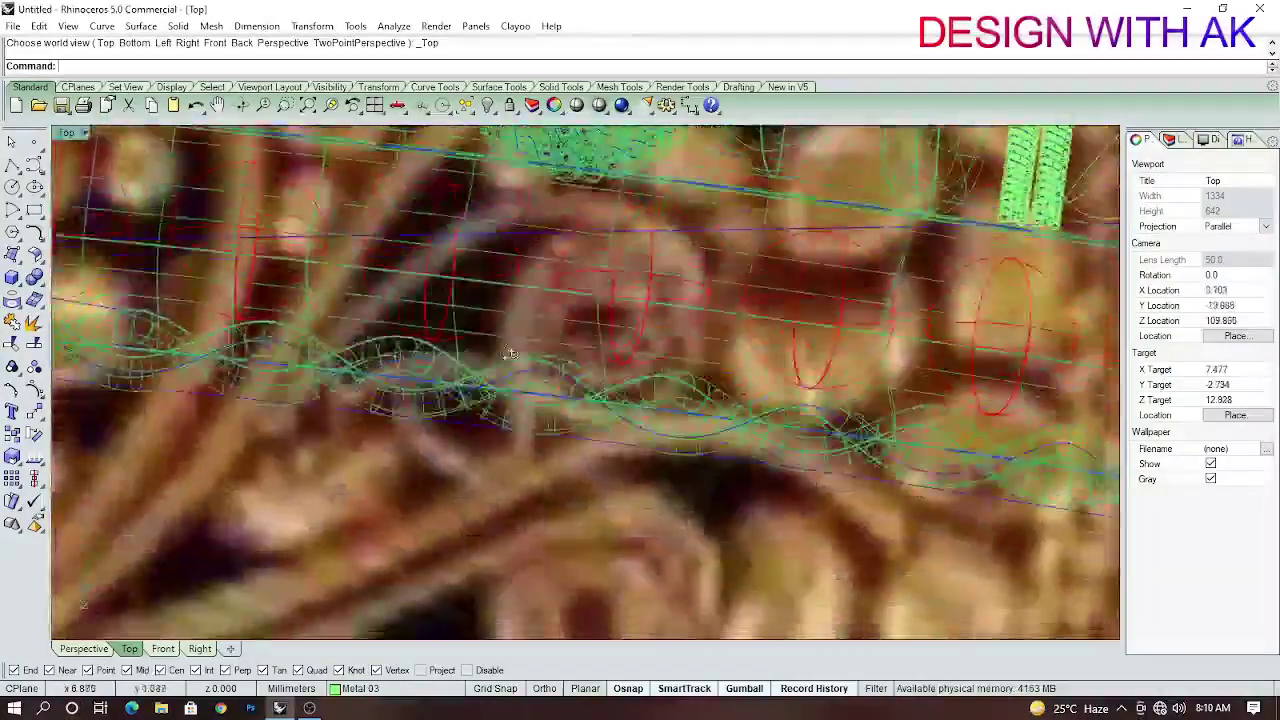
scroll(513, 335, up, 3)
key(ctrl+a)
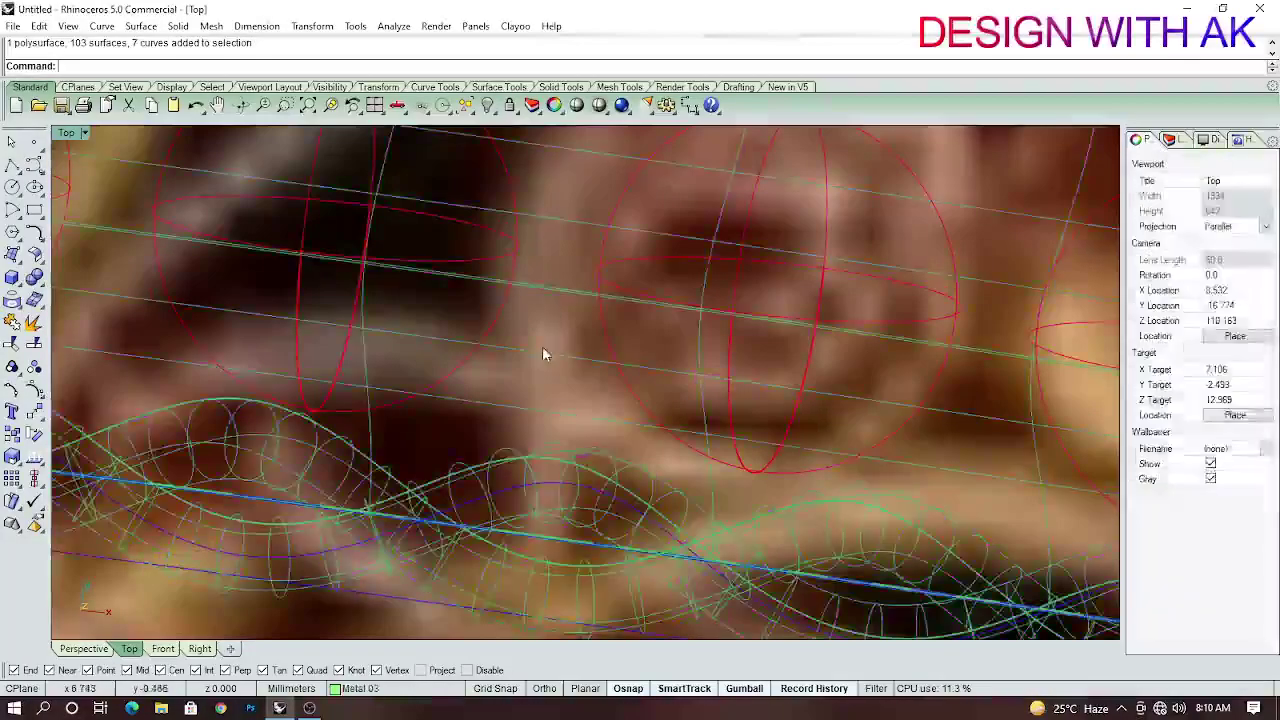
click(542, 348)
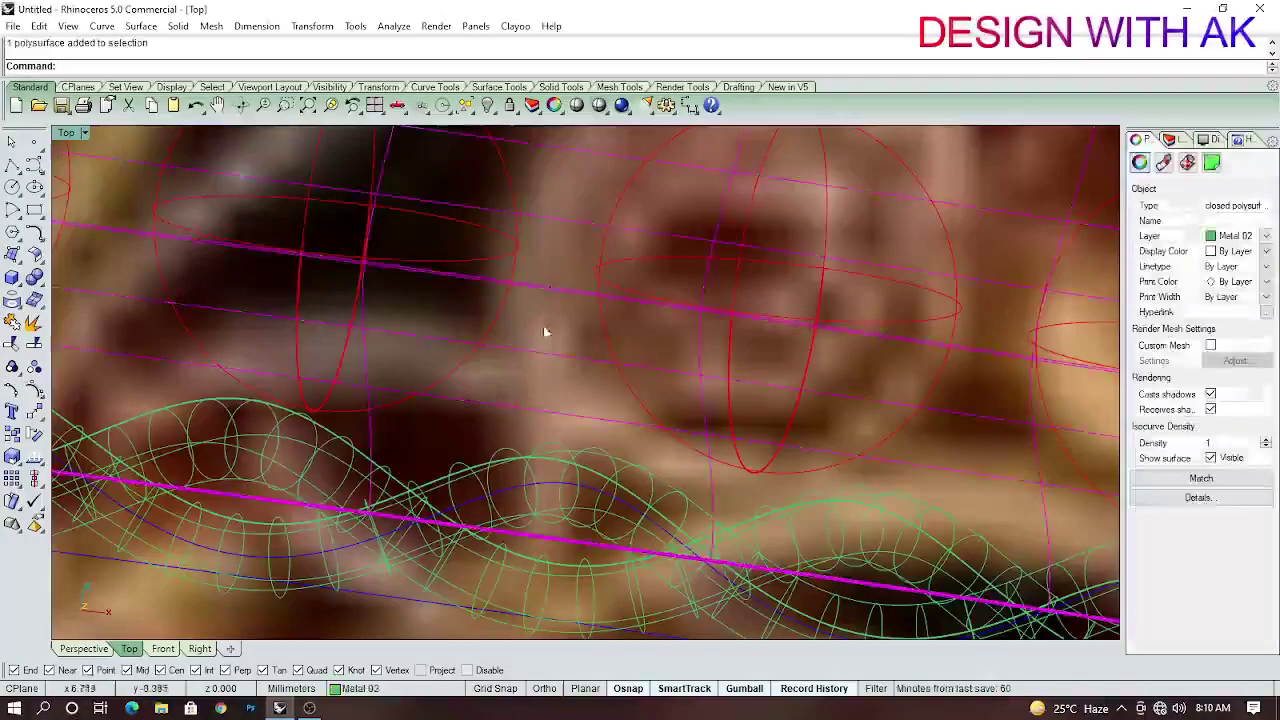
scroll(536, 382, down, 3)
scroll(520, 356, down, 3)
scroll(520, 356, down, 3)
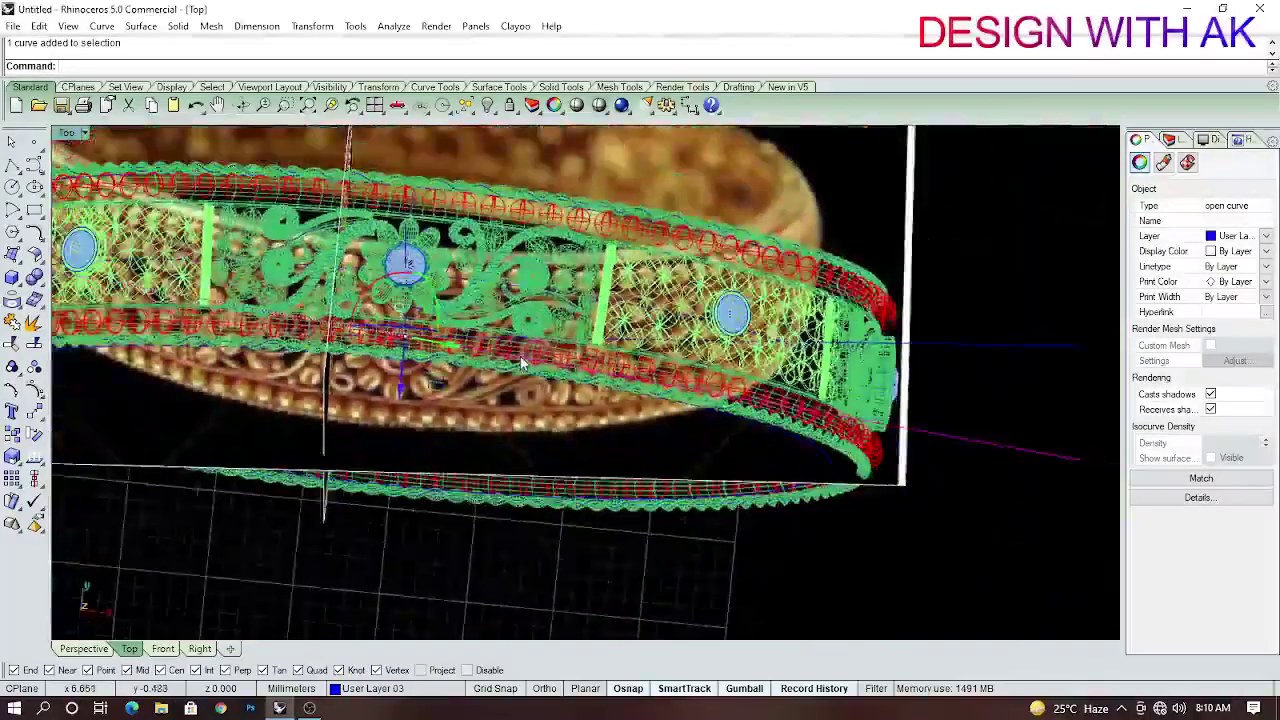
scroll(520, 356, down, 1)
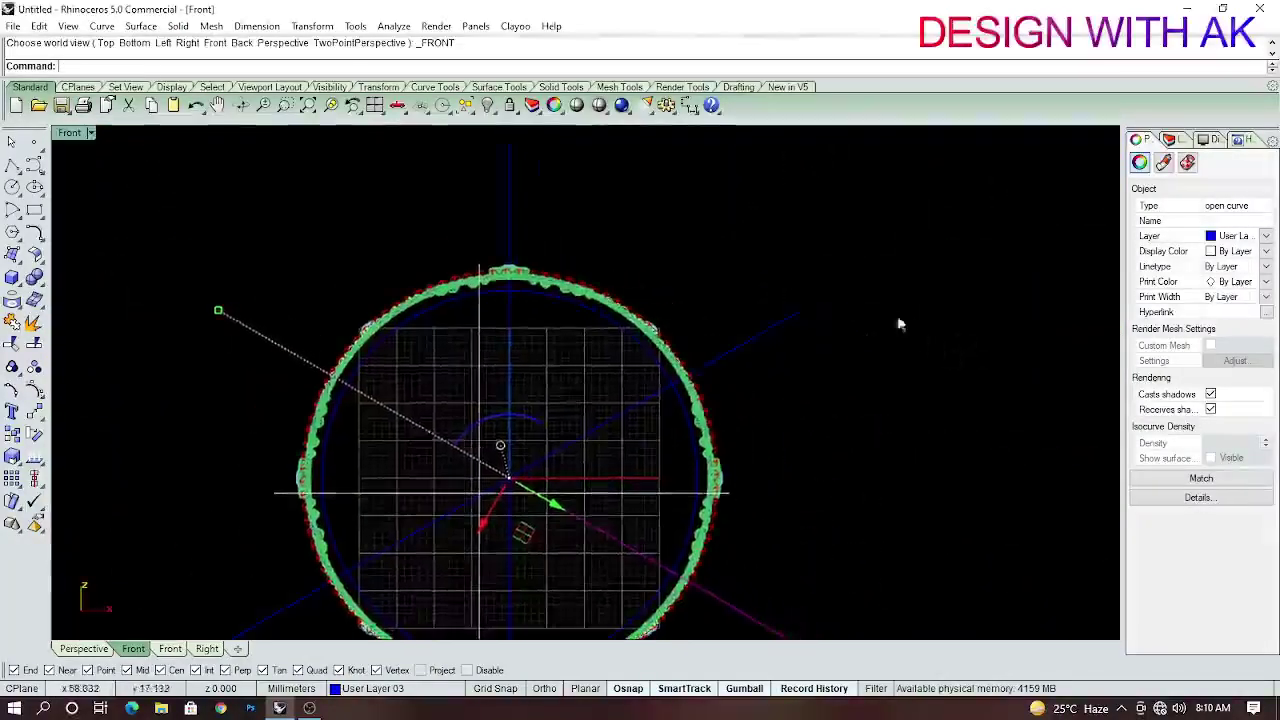
Window-select the four curves below the band and pick one overlapping object.
scroll(627, 438, up, 2)
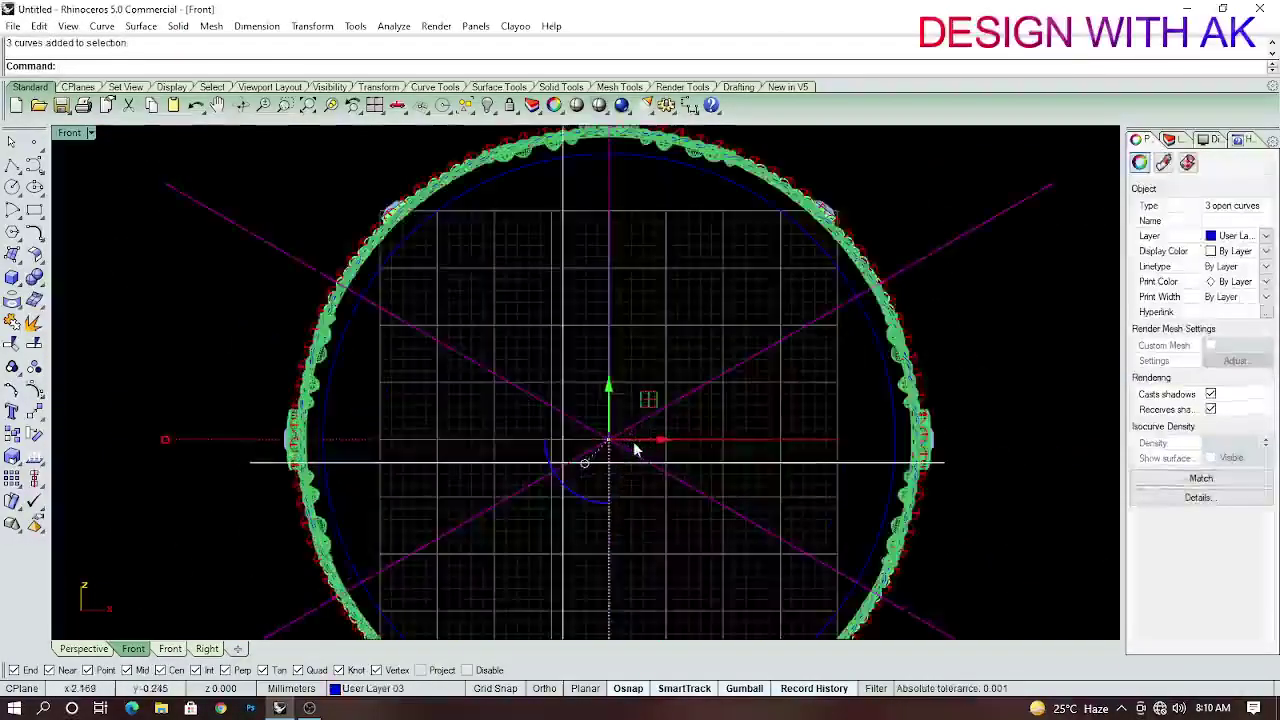
scroll(716, 378, up, 3)
scroll(694, 429, up, 3)
key(ctrl+a)
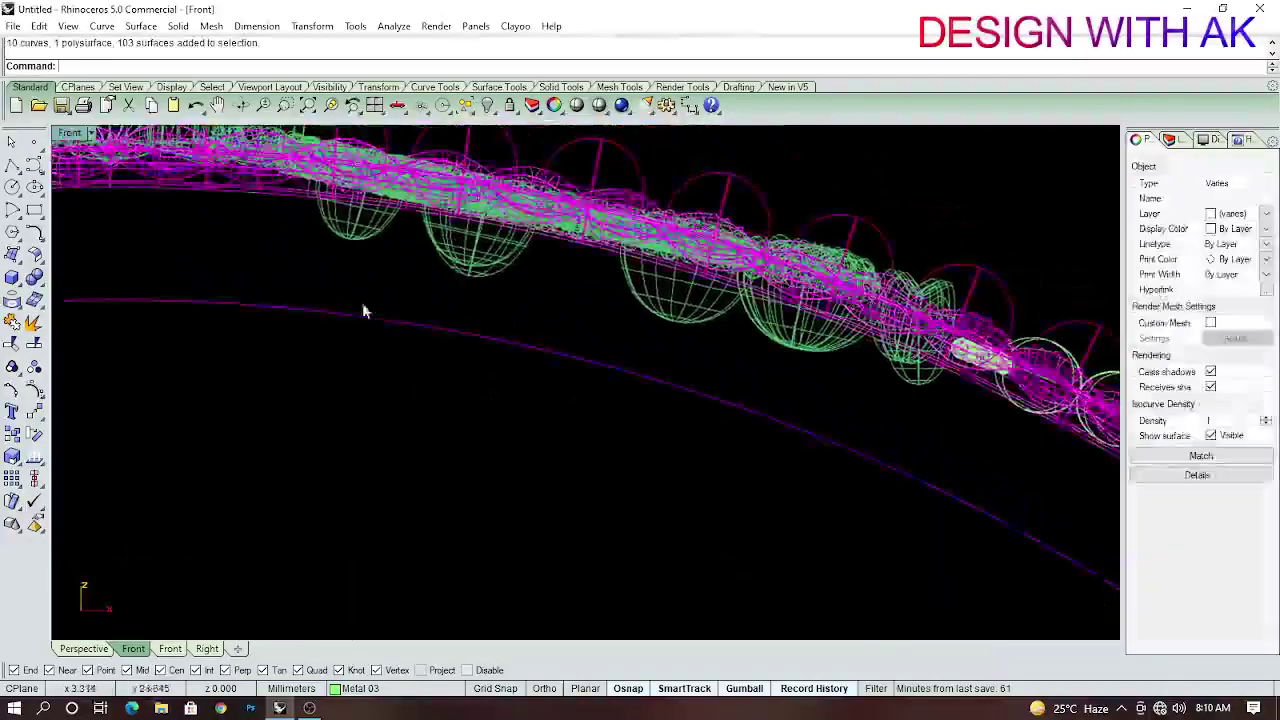
key(Escape)
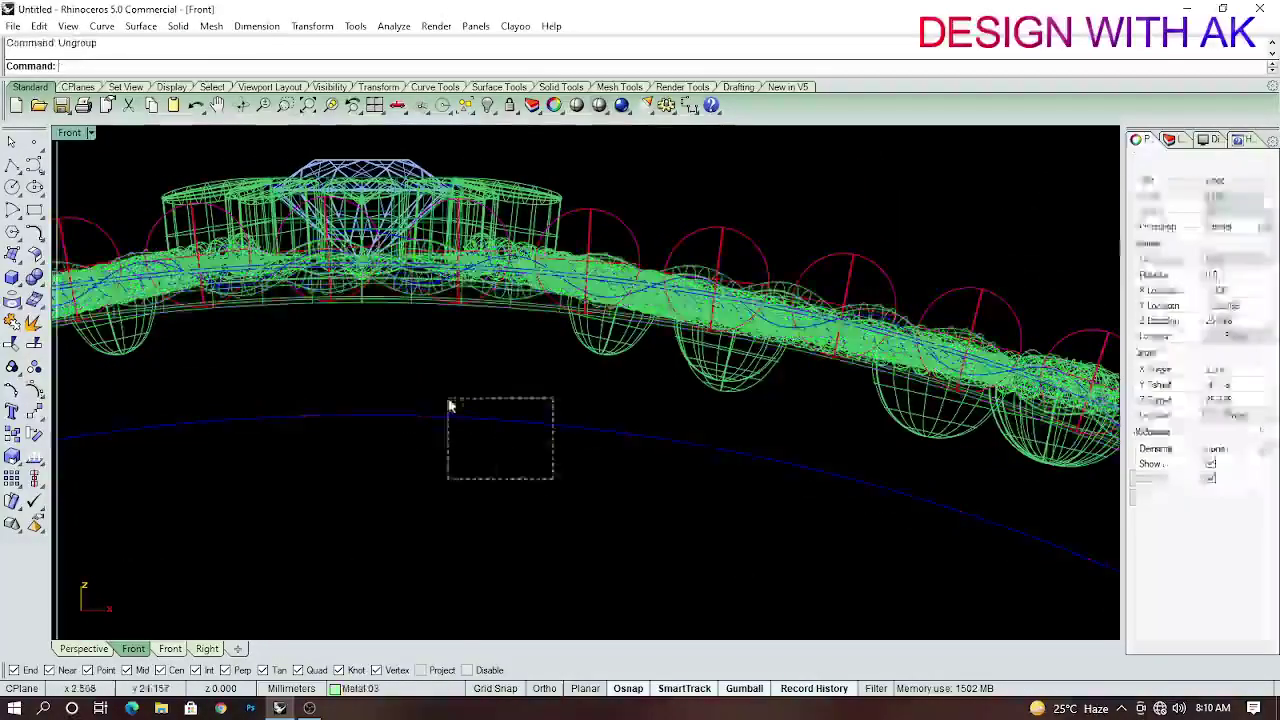
drag(551, 474, 450, 400)
scroll(560, 377, up, 3)
scroll(577, 373, up, 3)
scroll(577, 373, up, 3)
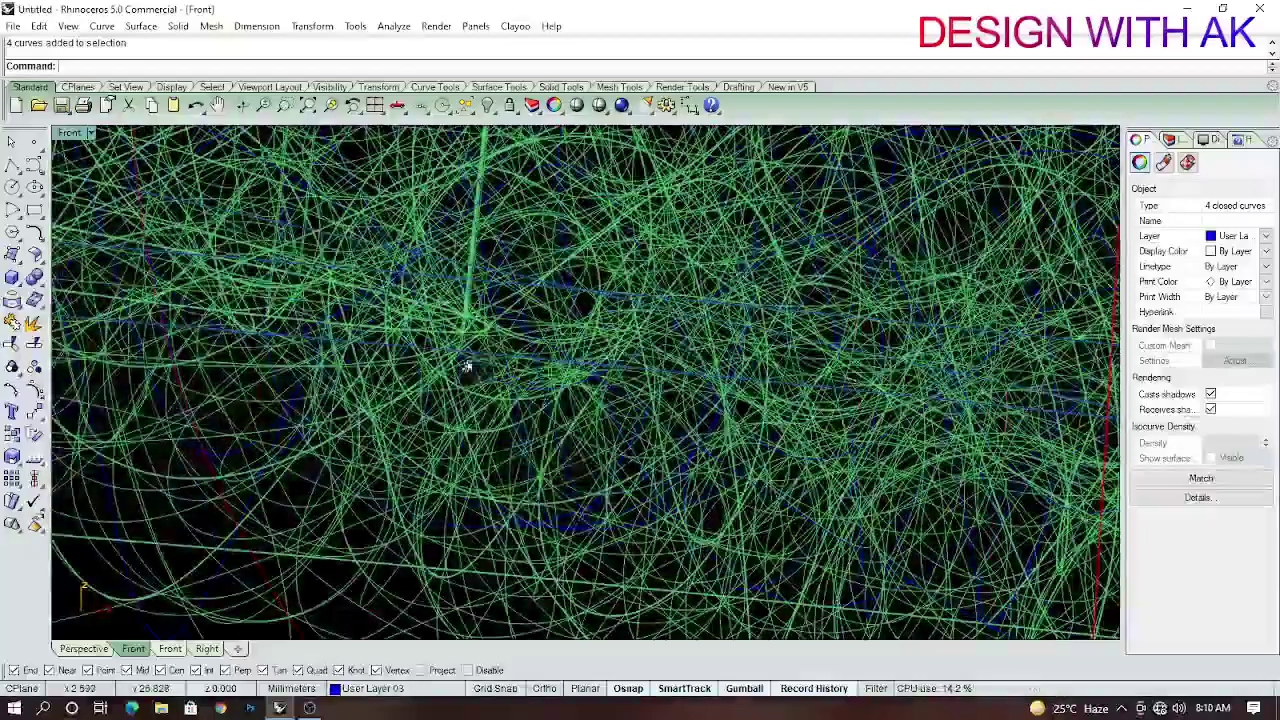
click(503, 372)
scroll(499, 396, down, 3)
scroll(500, 391, down, 3)
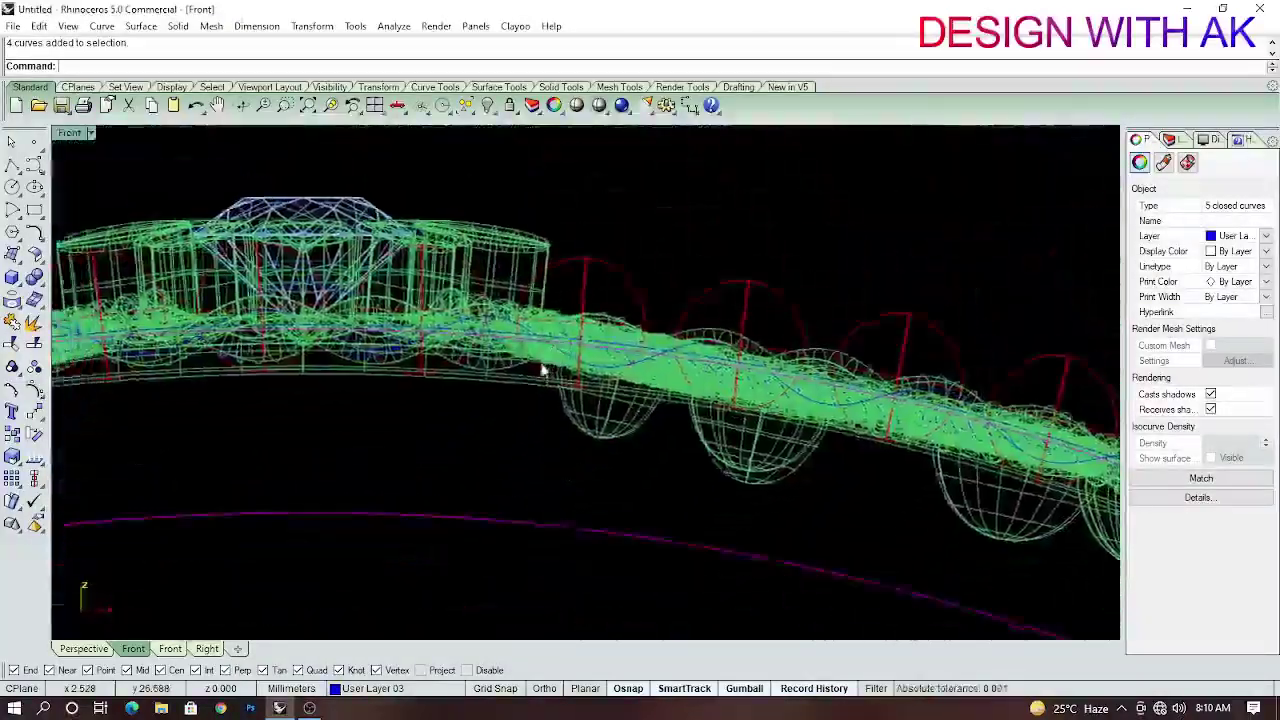
scroll(543, 366, down, 3)
scroll(543, 423, down, 2)
Centre the ring arc in the Front view and set the offset side.
right_drag(555, 385, 561, 380)
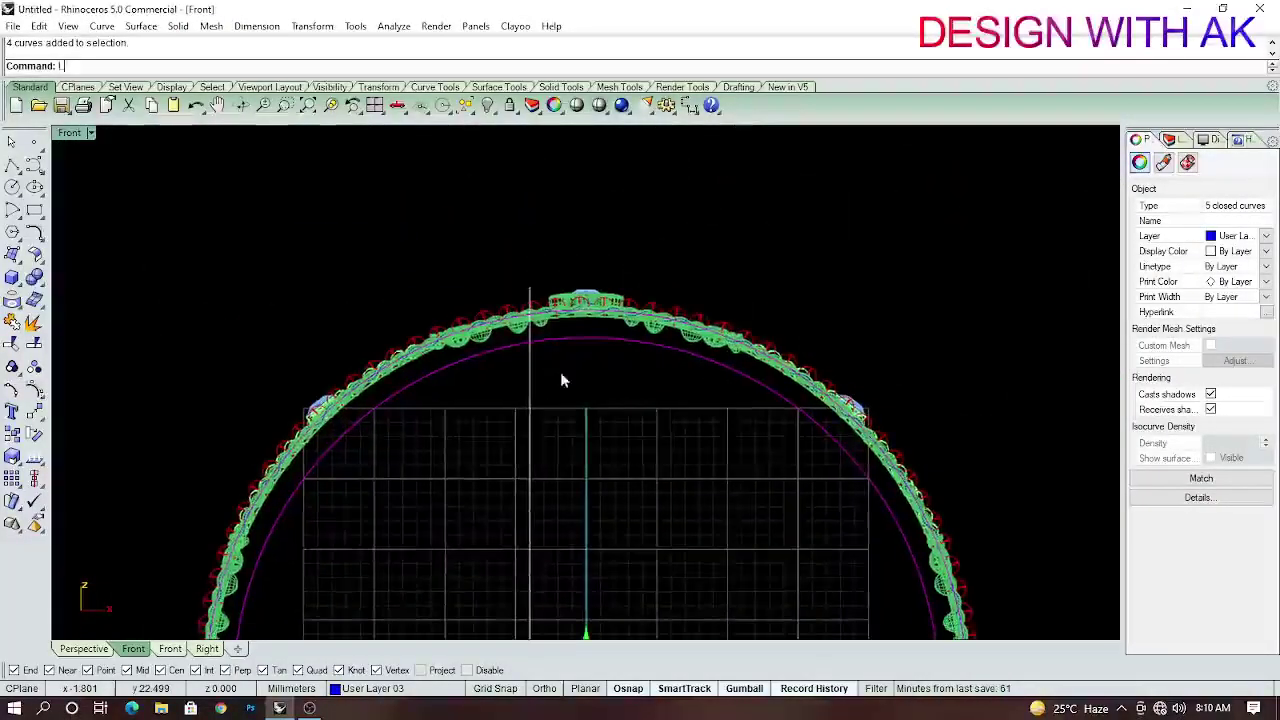
scroll(592, 430, up, 5)
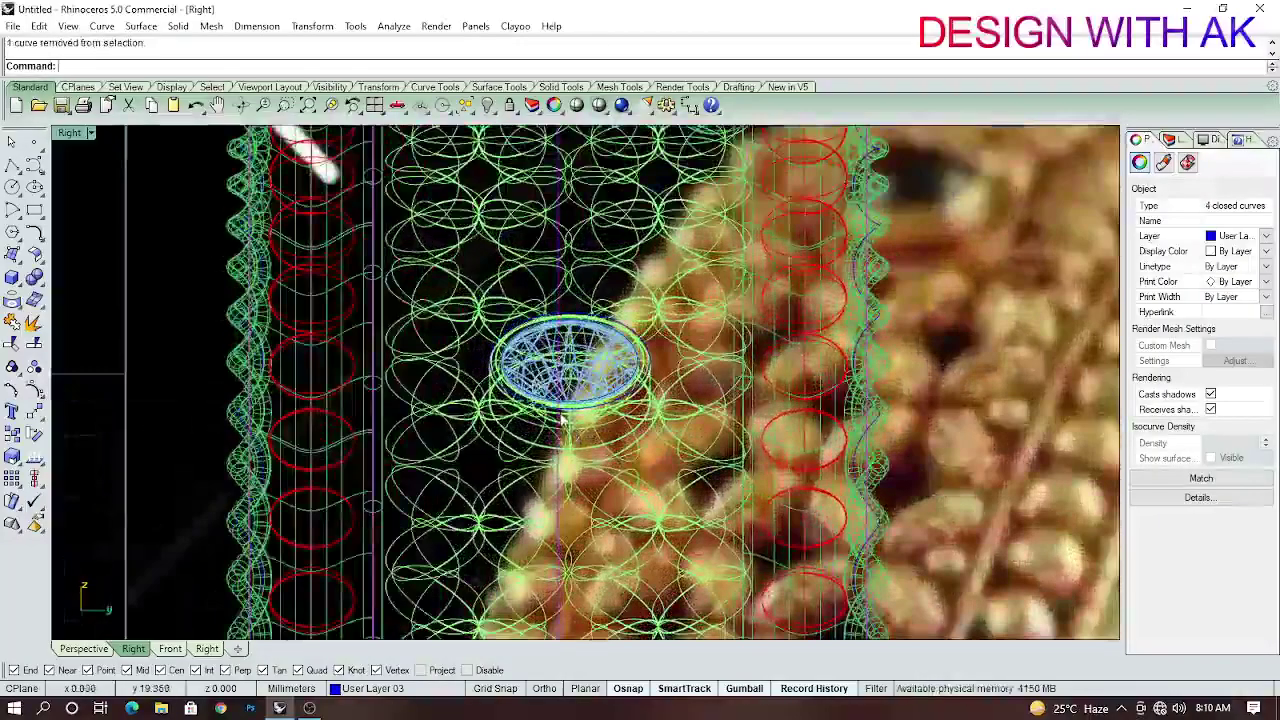
scroll(563, 420, down, 3)
key(ctrl+F2)
scroll(493, 405, down, 2)
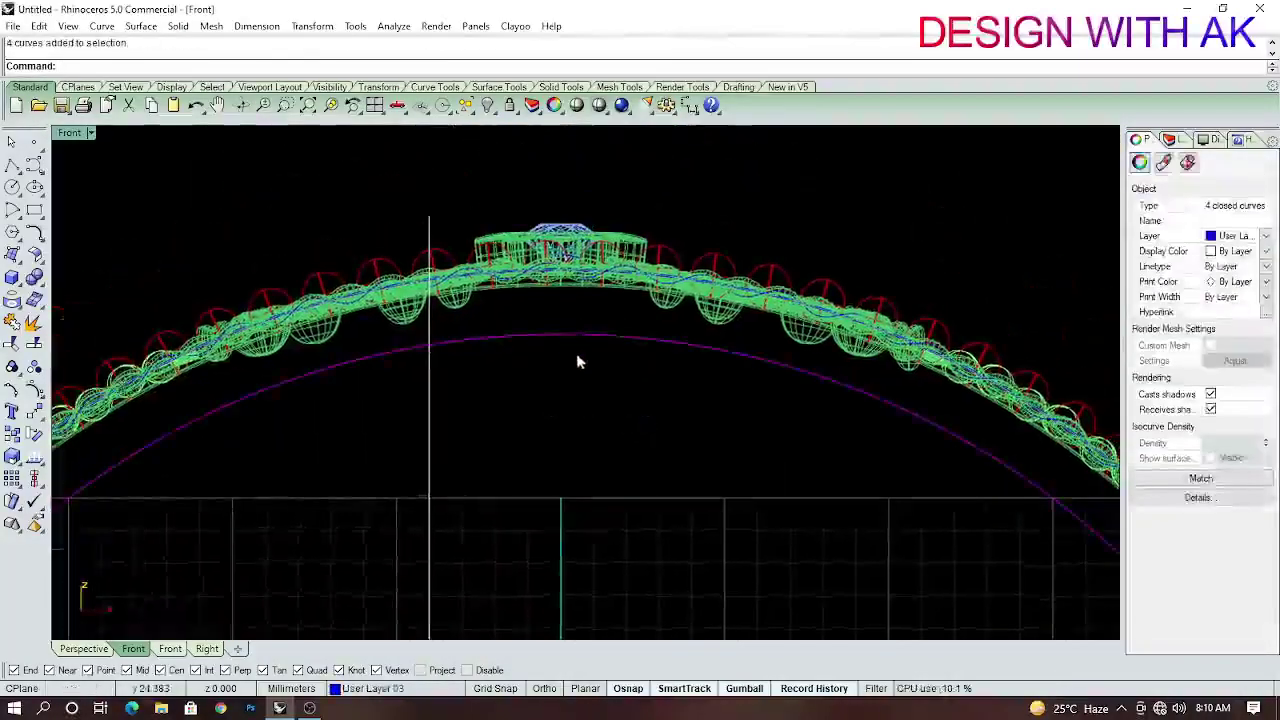
key(ctrl+F2)
scroll(614, 445, down, 2)
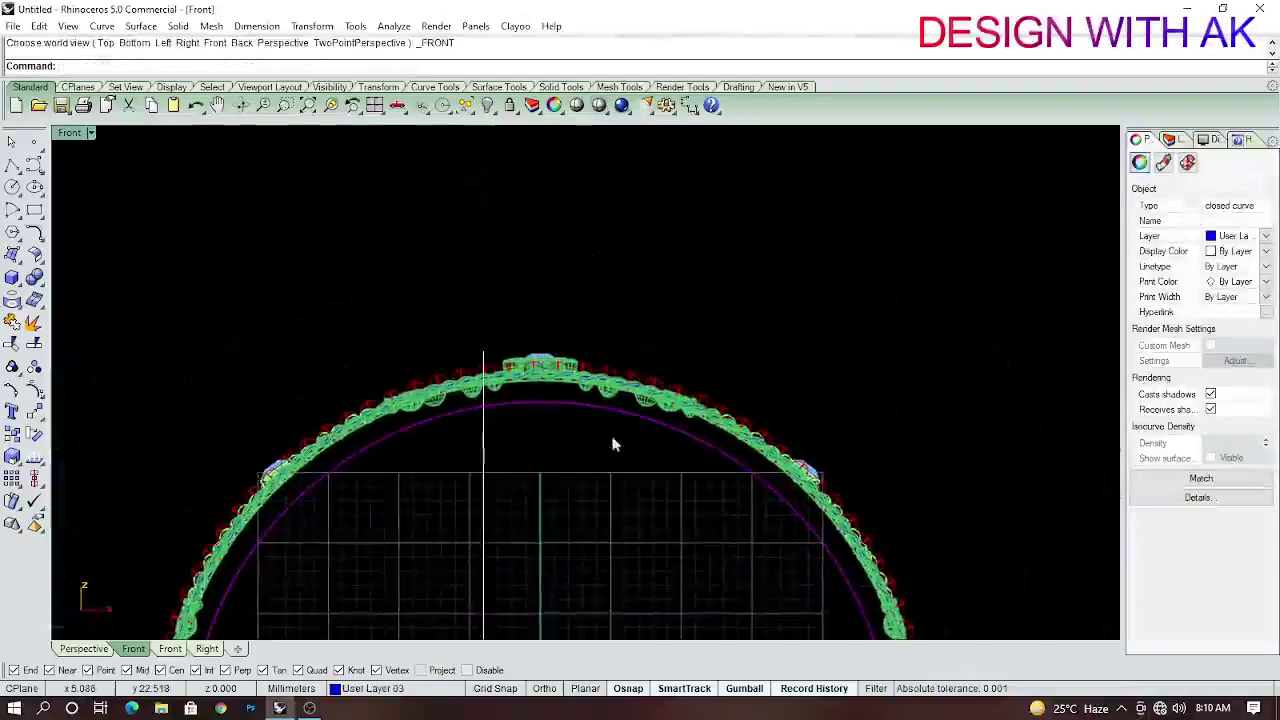
scroll(604, 405, up, 2)
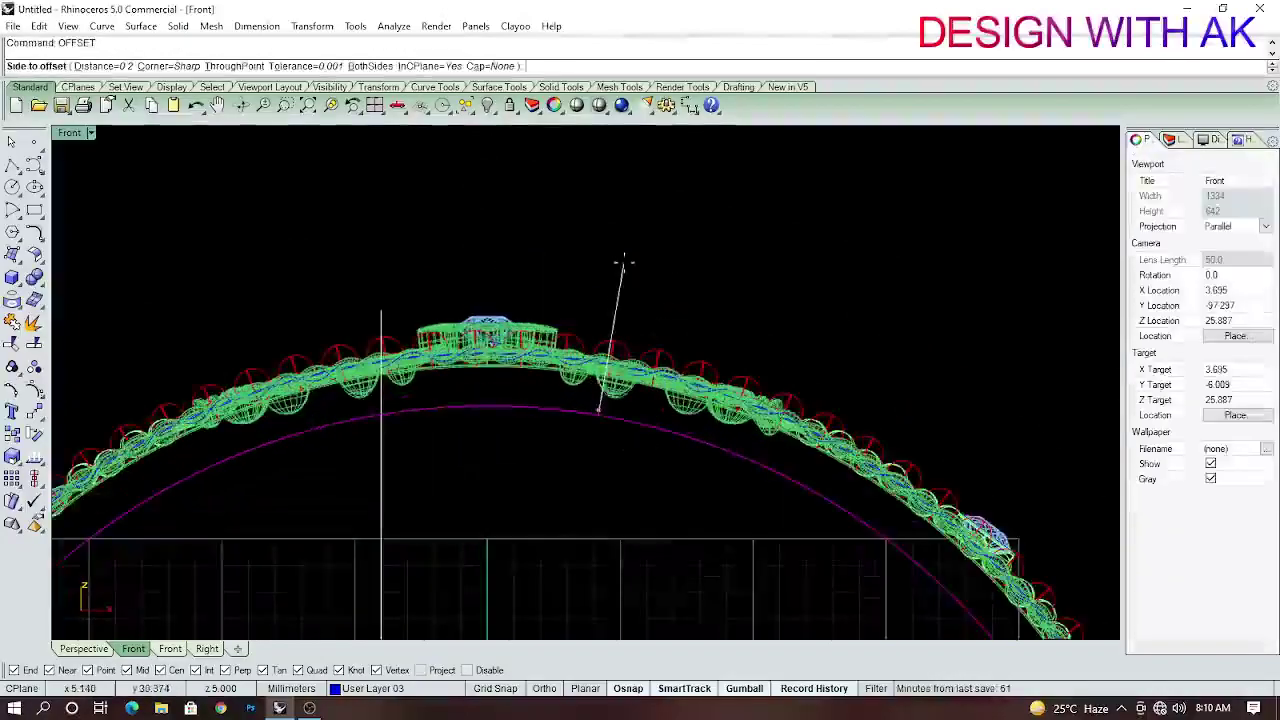
click(513, 147)
scroll(615, 246, up, 2)
scroll(577, 378, up, 5)
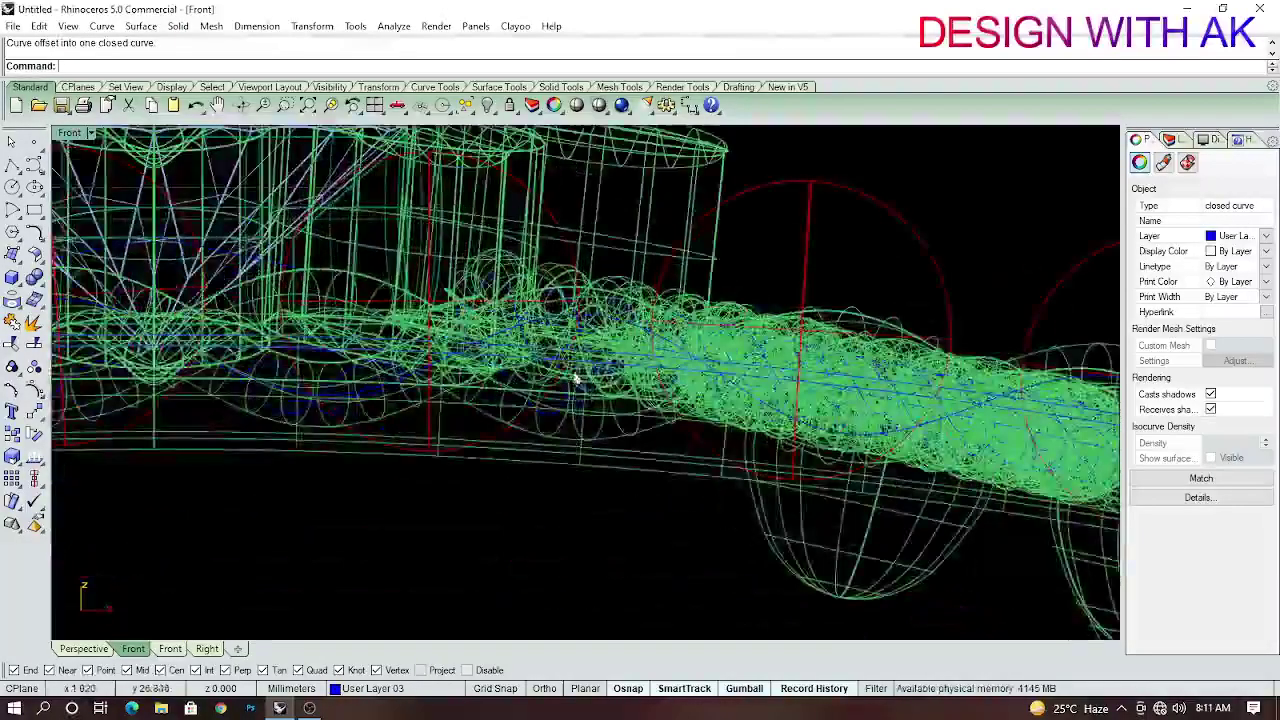
scroll(577, 378, down, 2)
Select the 246 bead curves and delete them.
click(584, 405)
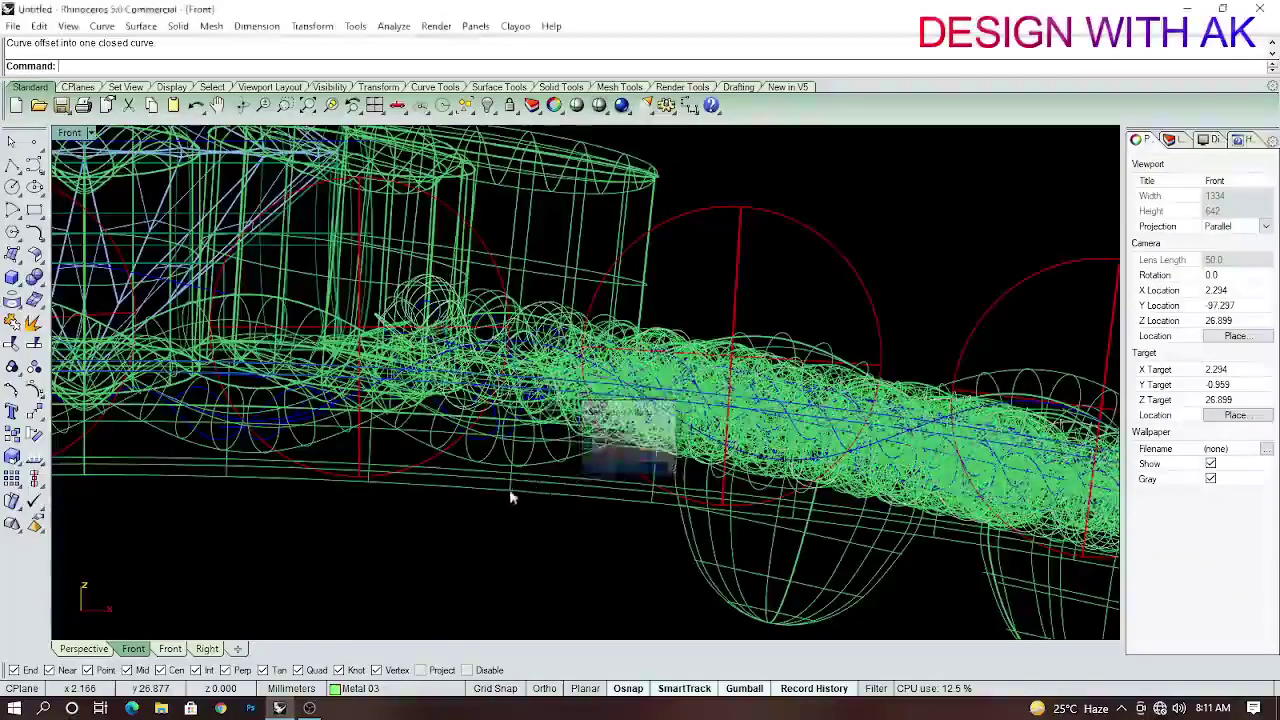
scroll(543, 466, down, 3)
click(586, 503)
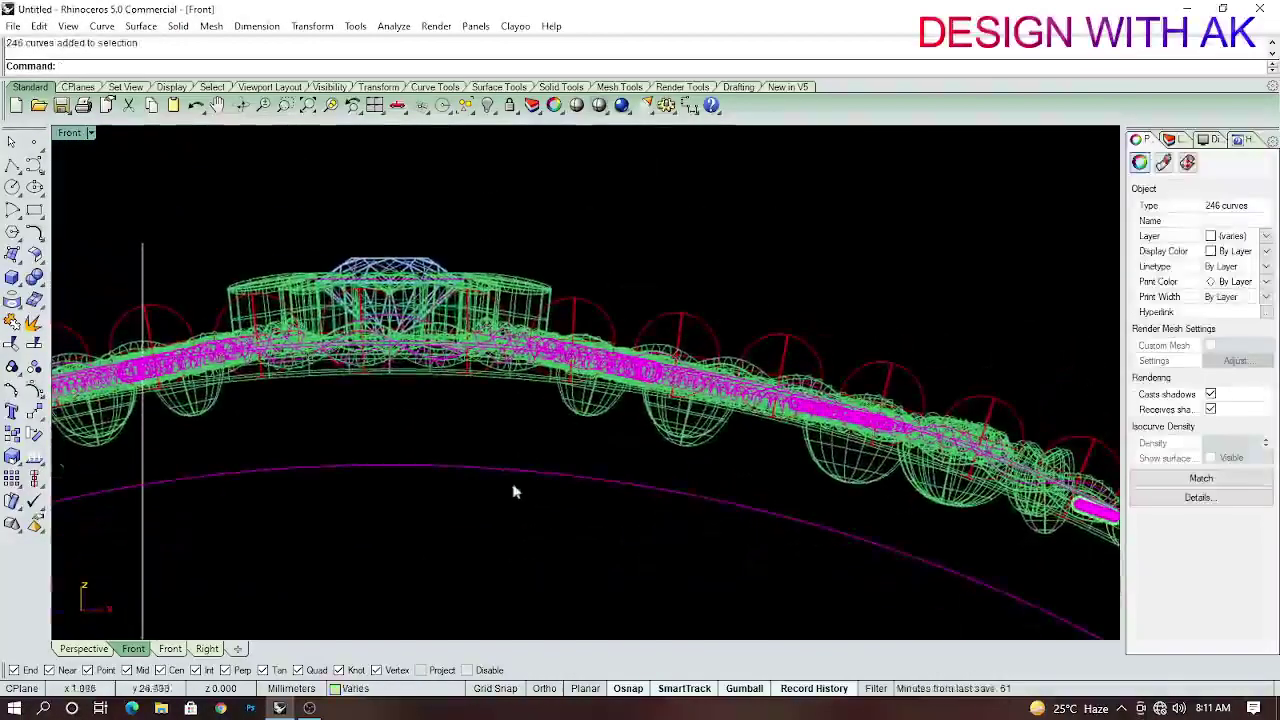
scroll(571, 443, down, 2)
key(Delete)
scroll(573, 441, up, 3)
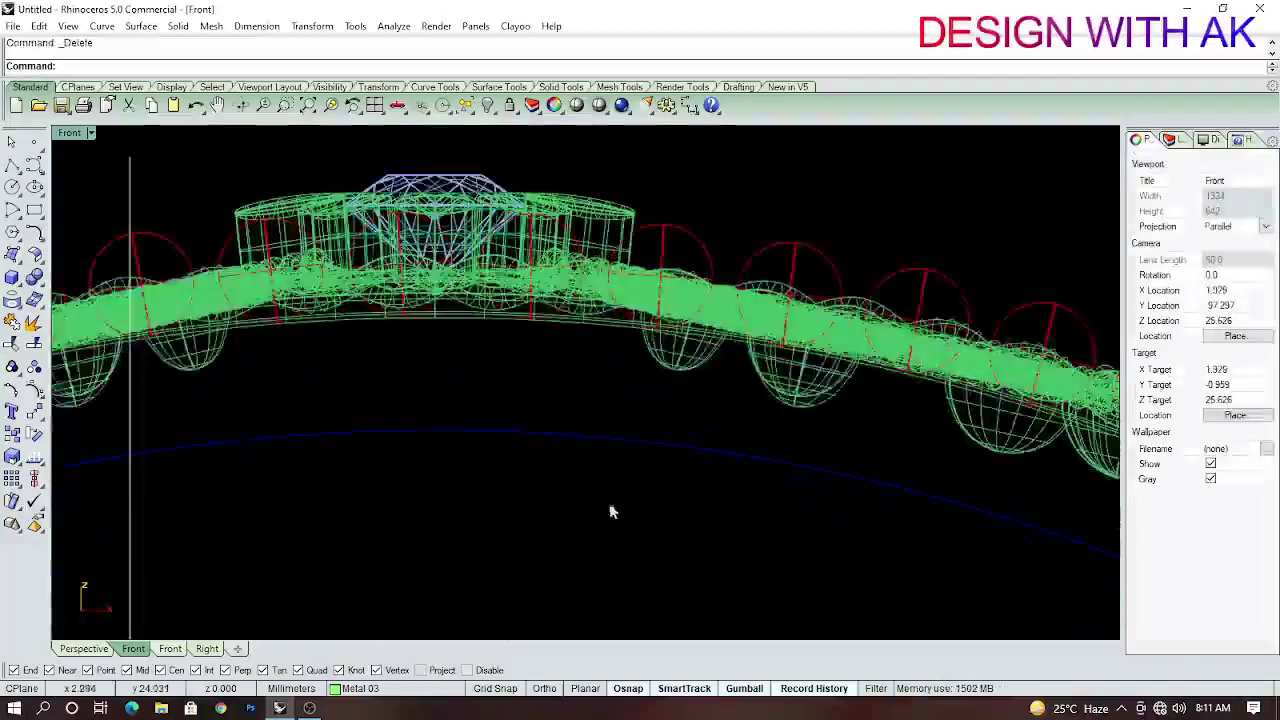
Offset the band curve, then delete the three unwanted magenta curves.
click(509, 458)
scroll(480, 414, up, 3)
scroll(466, 495, down, 2)
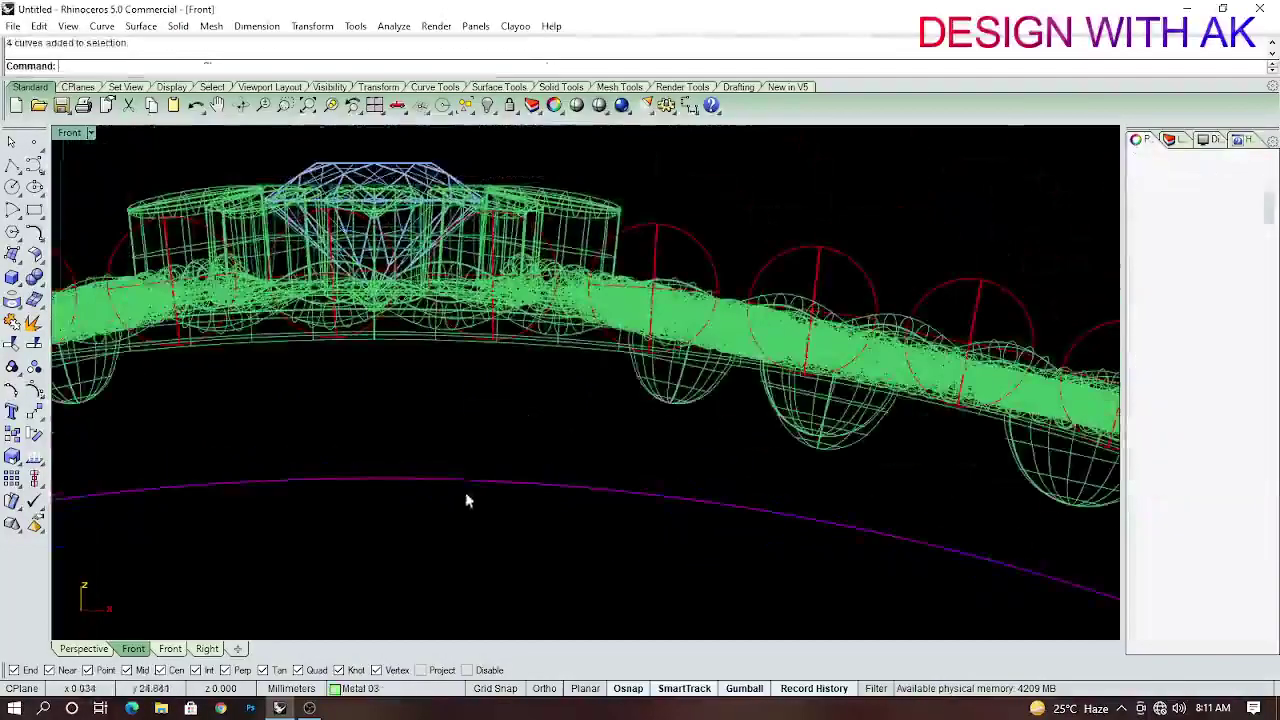
text(OFFSET)
key(Return)
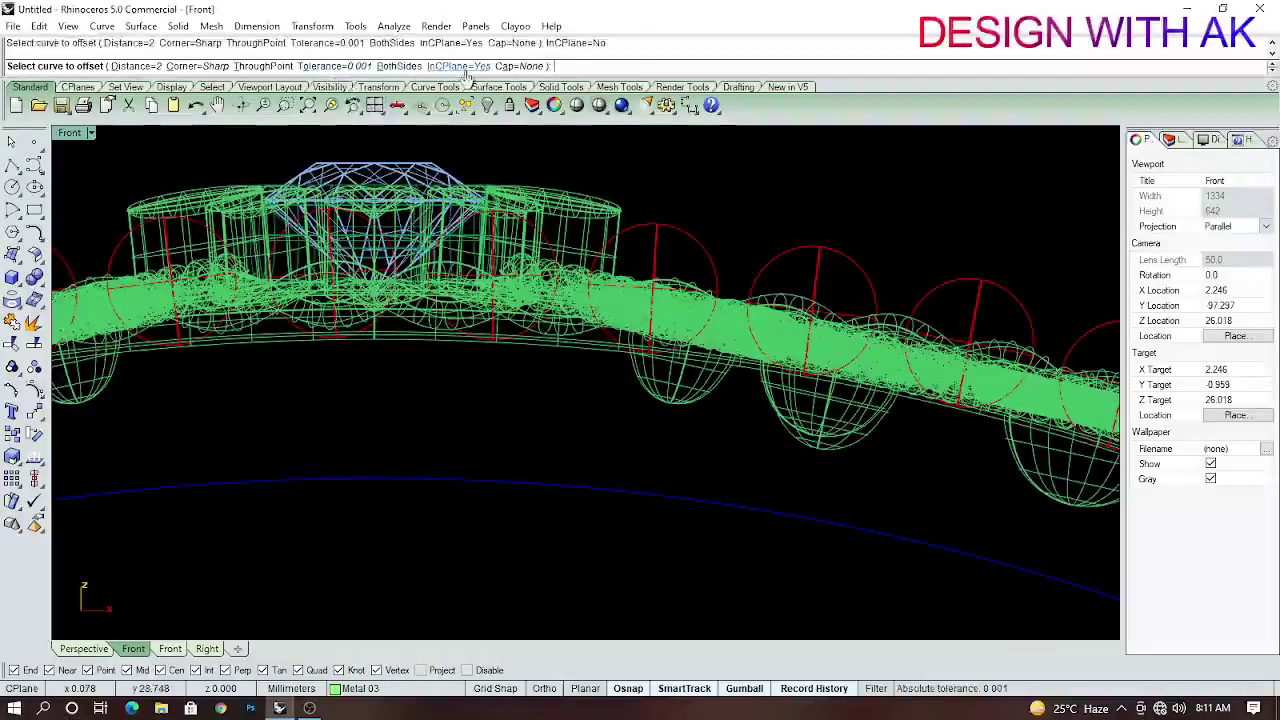
scroll(491, 511, down, 2)
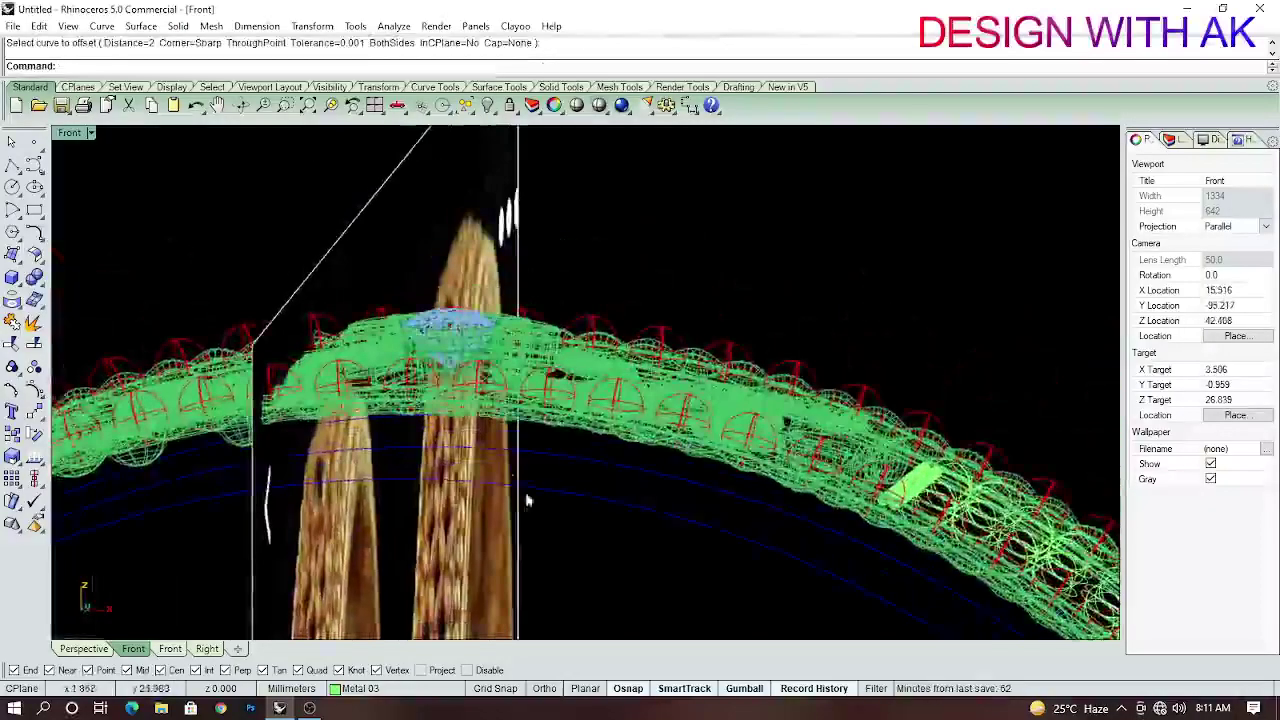
click(617, 475)
scroll(520, 435, up, 2)
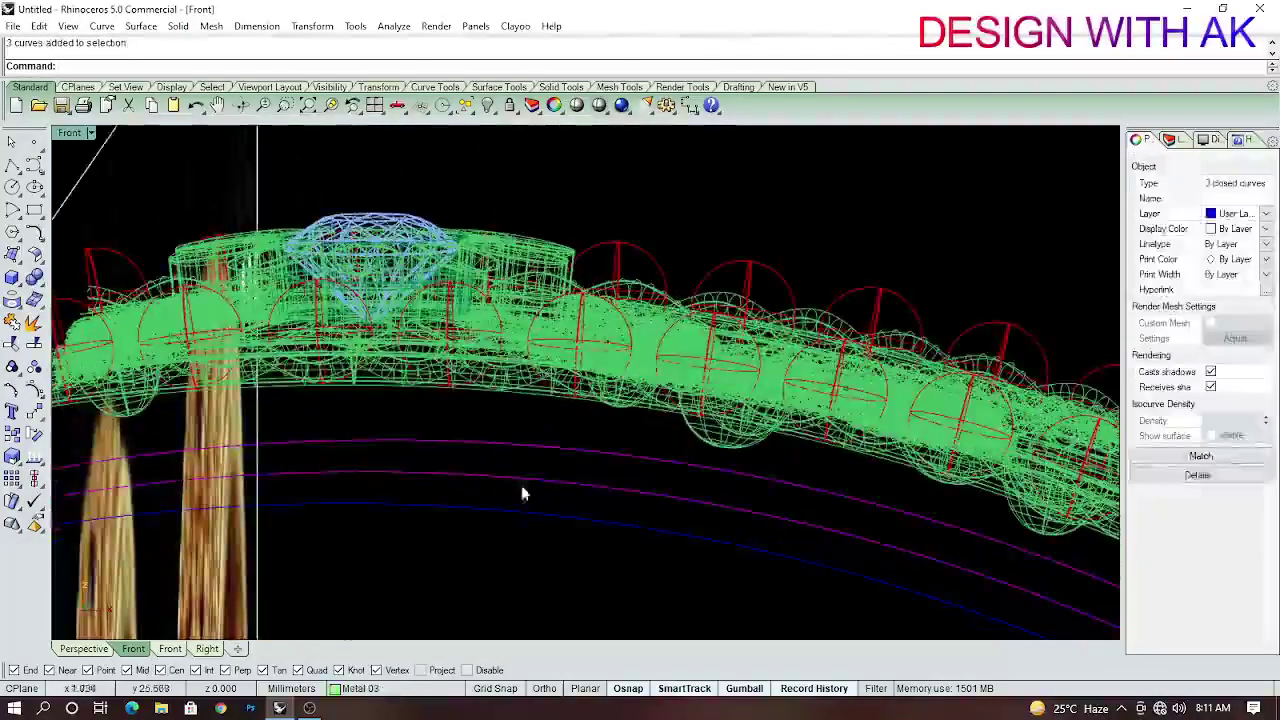
key(Delete)
scroll(515, 480, down, 1)
scroll(551, 469, up, 2)
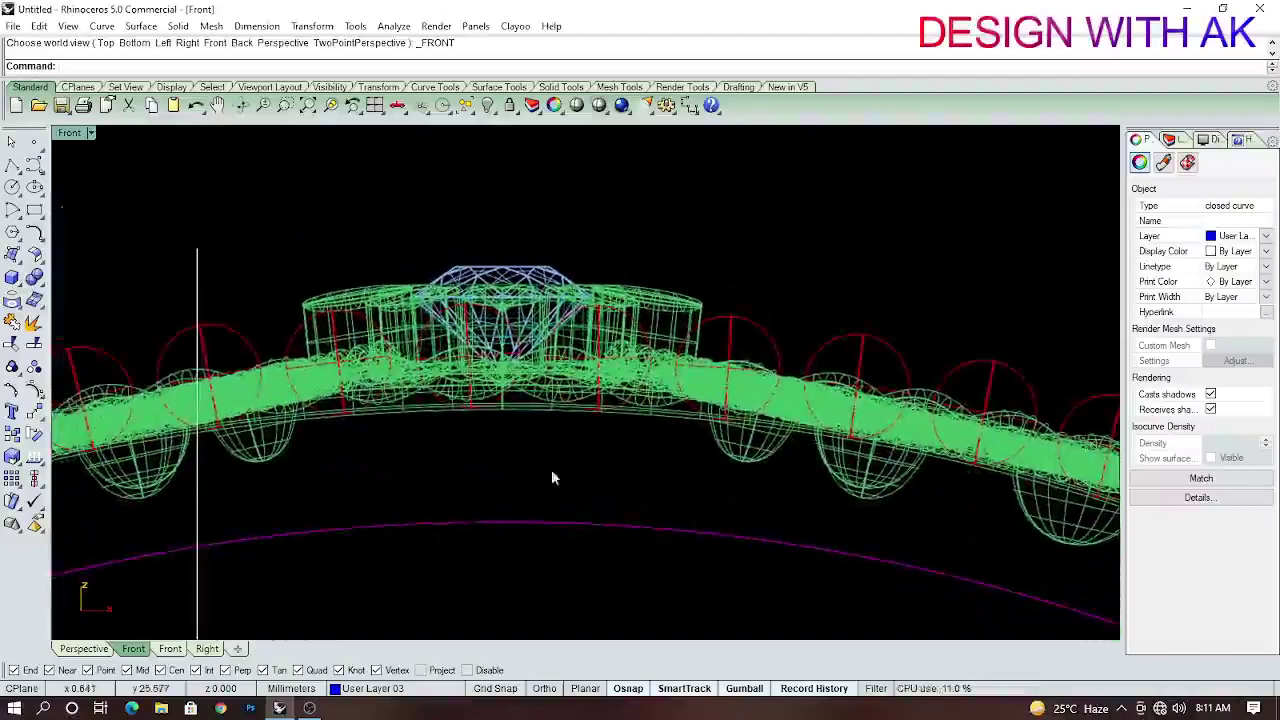
Offset the curve again to form a closed curve and select it among overlapping objects.
text(OFFSET)
key(Return)
scroll(505, 465, up, 2)
scroll(512, 520, up, 2)
scroll(545, 490, up, 2)
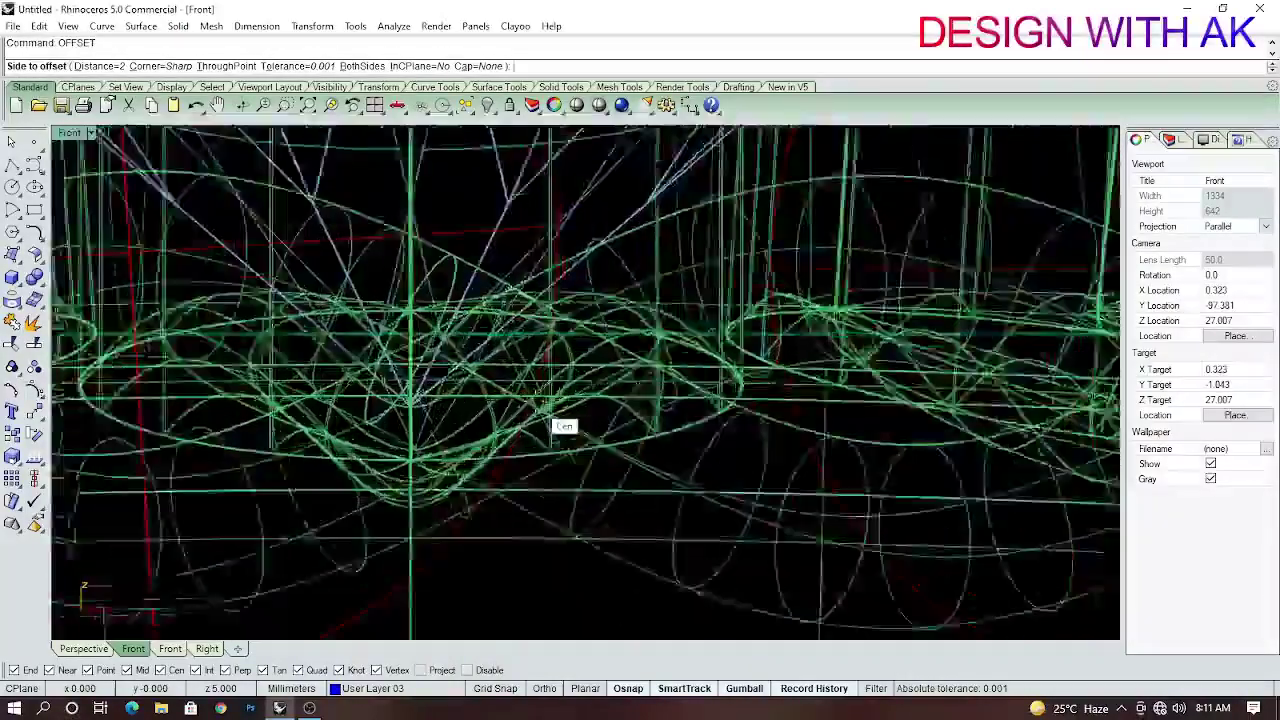
scroll(620, 360, up, 2)
scroll(678, 284, up, 2)
click(685, 285)
click(686, 321)
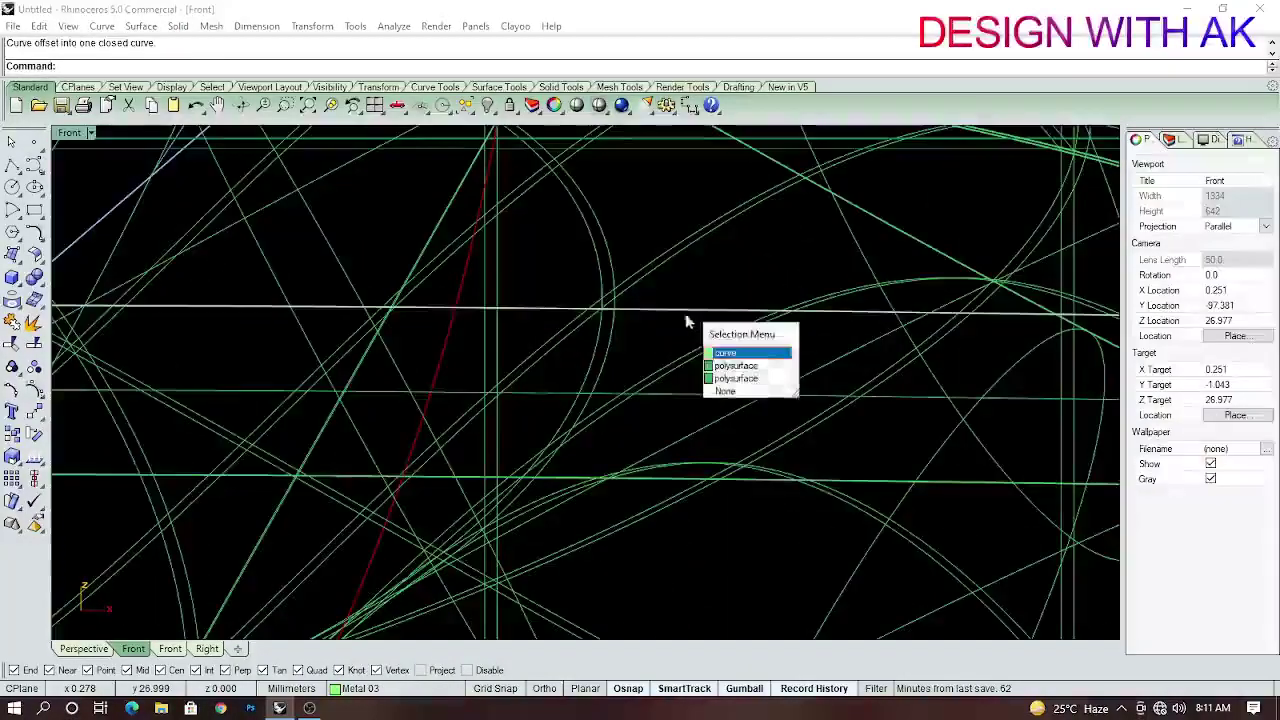
click(730, 353)
scroll(606, 386, down, 3)
scroll(595, 424, down, 3)
scroll(620, 460, down, 3)
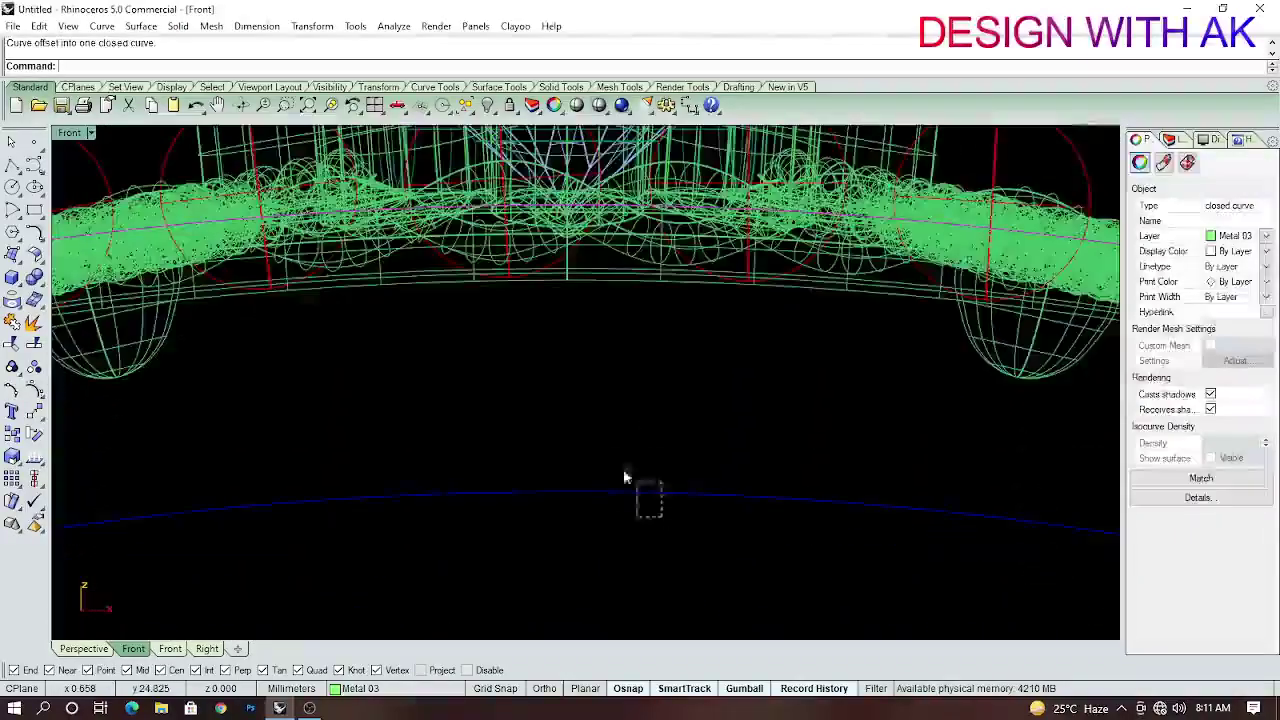
scroll(609, 447, down, 2)
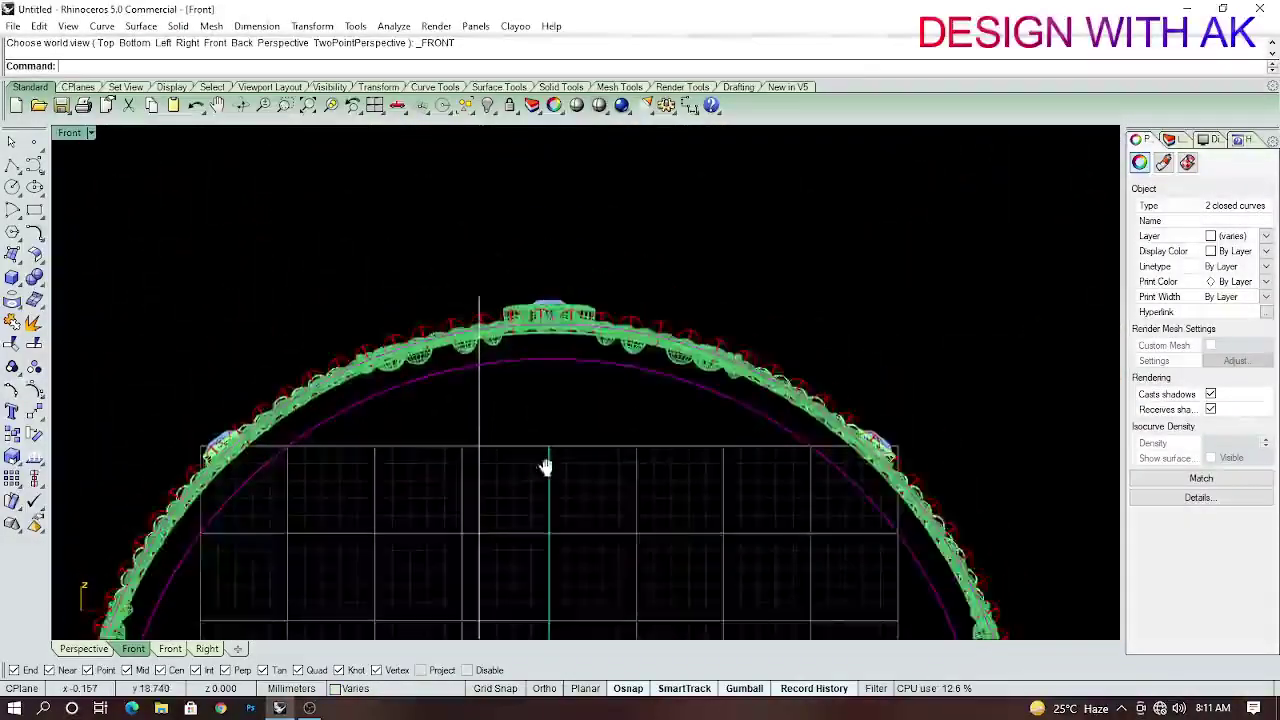
Complete the loft that builds the band and accept the OffsetSrf direction.
key(Return)
click(566, 452)
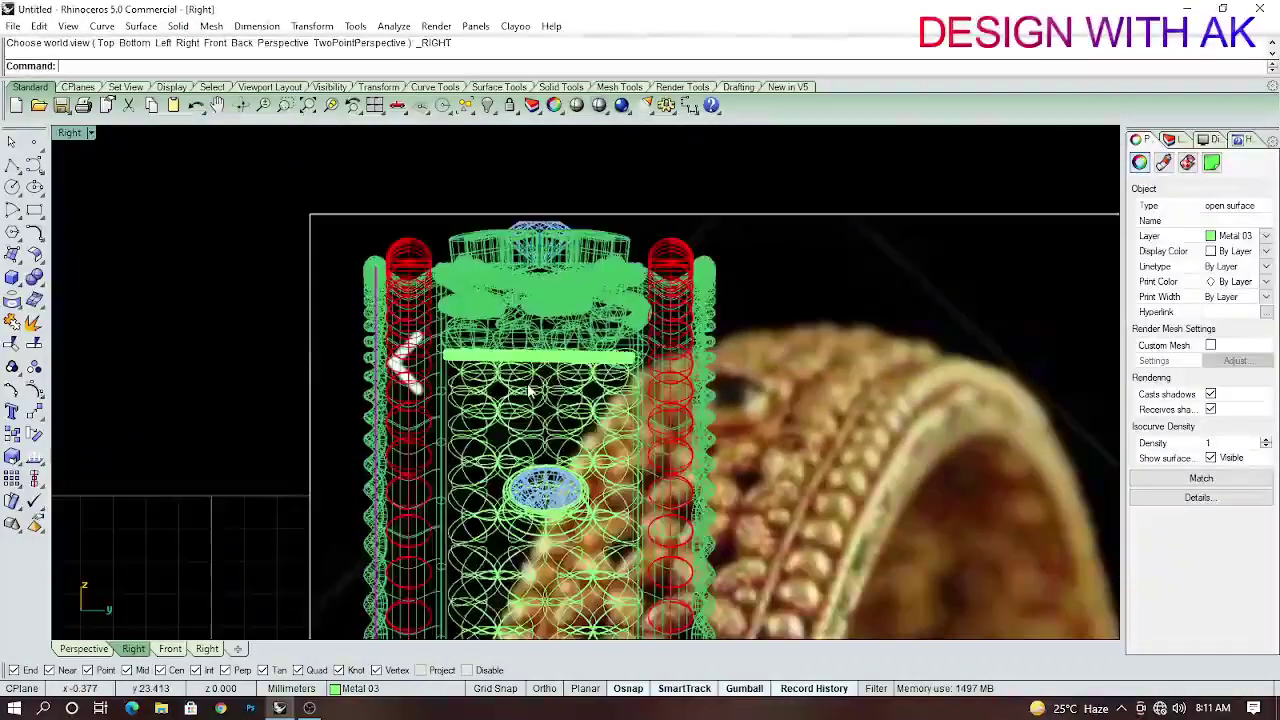
scroll(420, 340, up, 3)
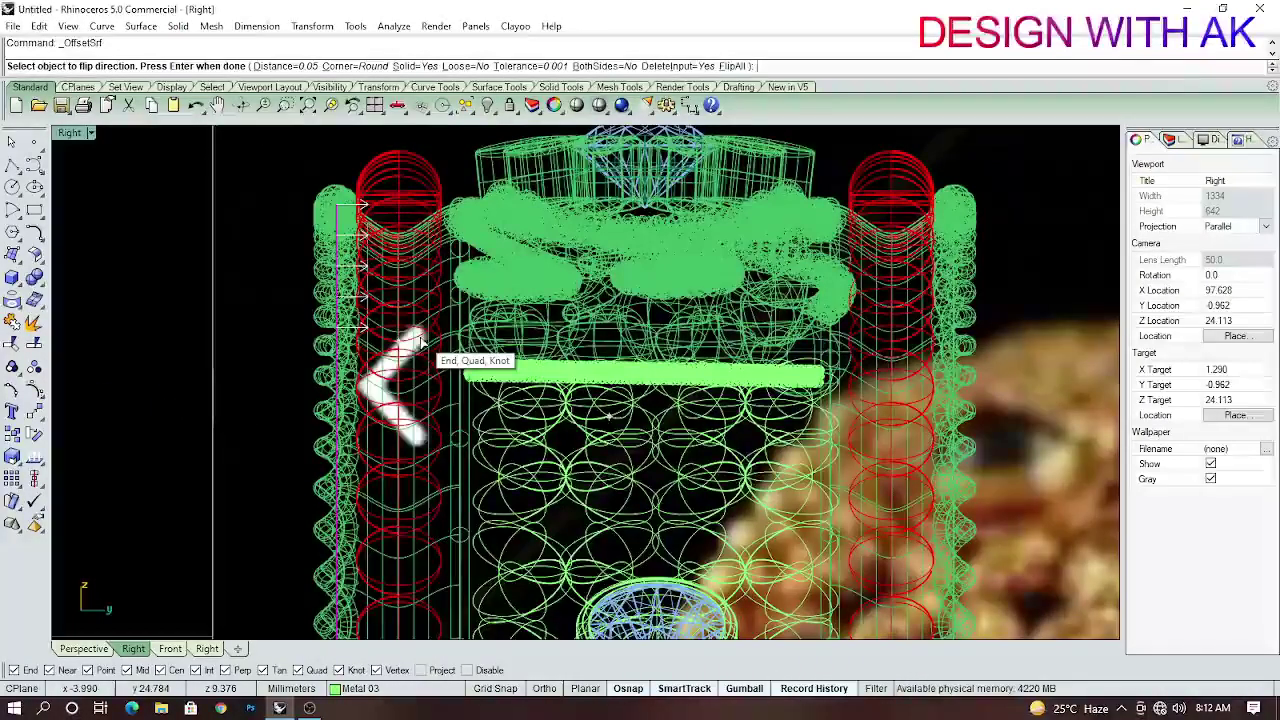
text(1)
key(Return)
Set the Front viewport to Shaded and select the band polysurface.
key(ctrl+F2)
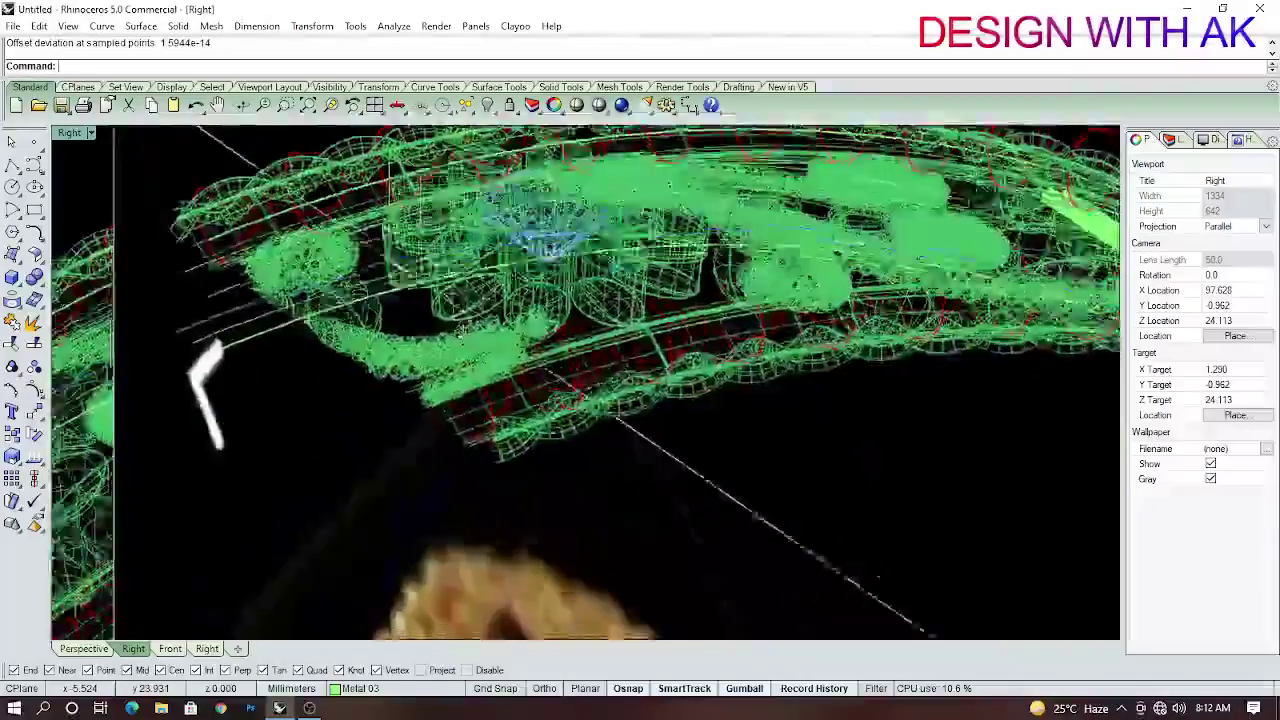
click(88, 133)
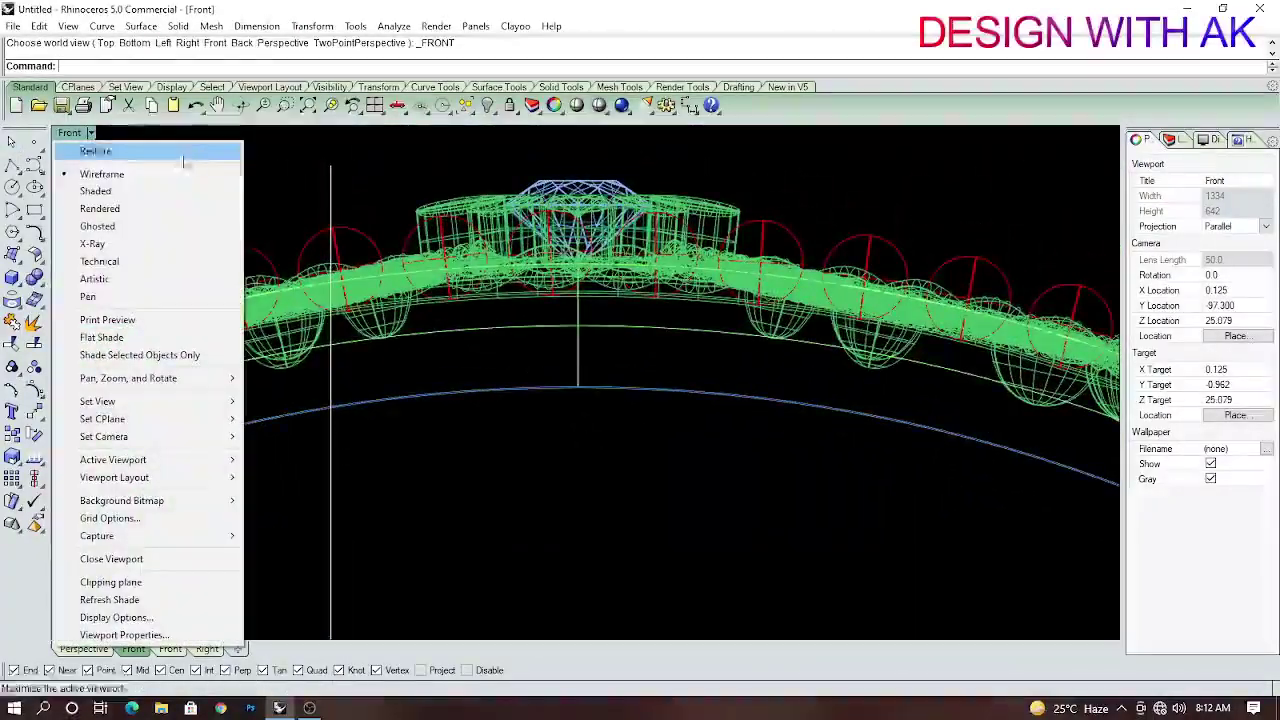
click(166, 193)
click(593, 353)
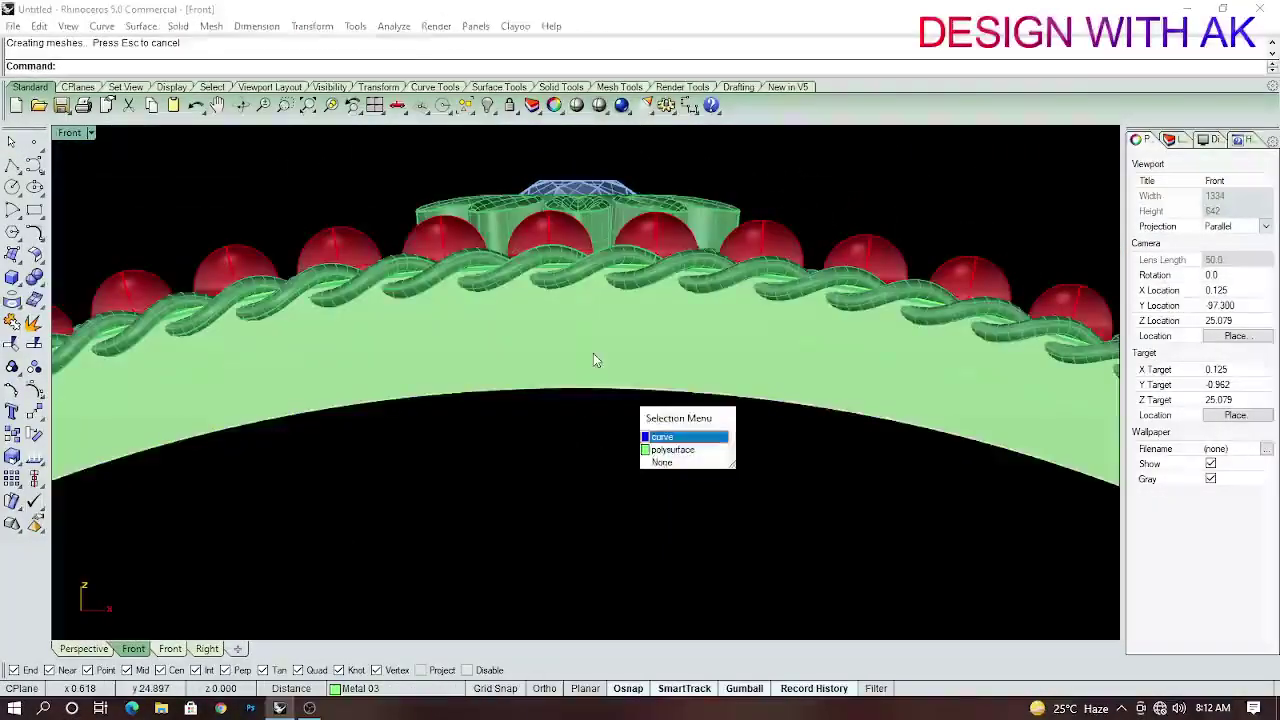
click(686, 434)
scroll(505, 348, up, 2)
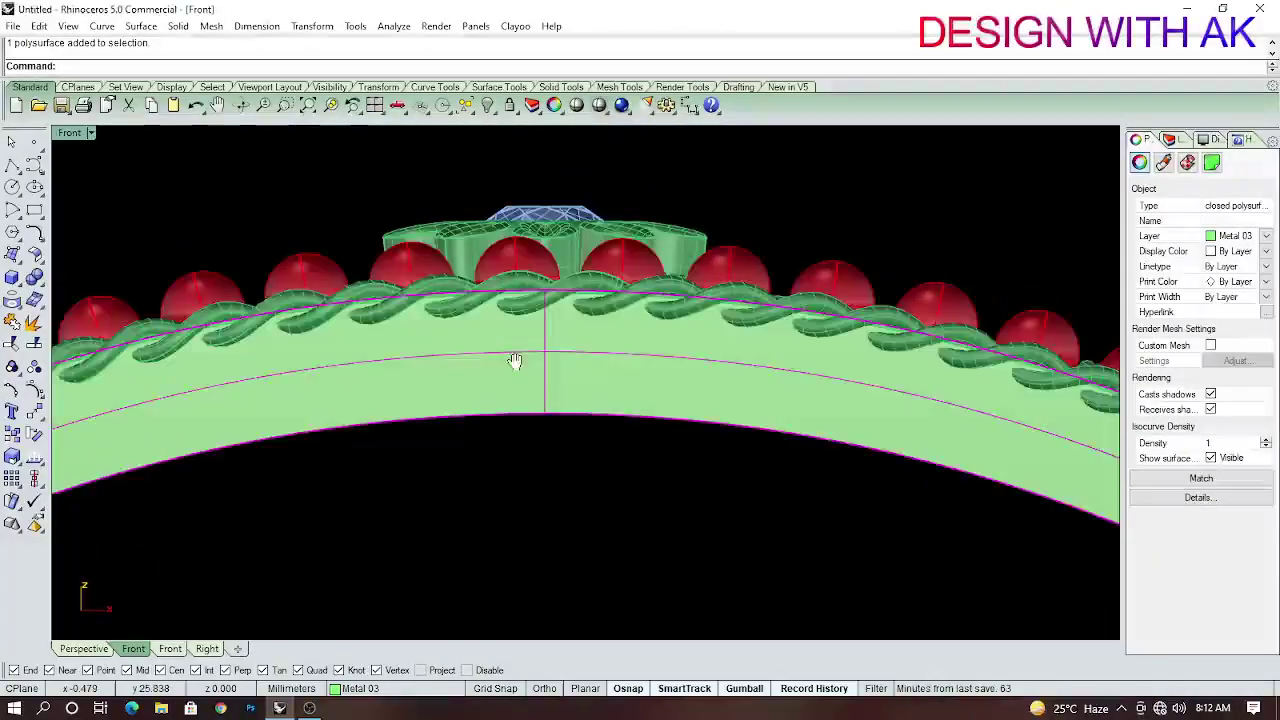
scroll(563, 349, down, 3)
Check the bead column from the Right view, then select the beads and leaves in Front.
mouse_move(563, 349)
ctrl+shift+right_down()
mouse_move(491, 396)
mouse_move(404, 400)
ctrl+shift+right_up()
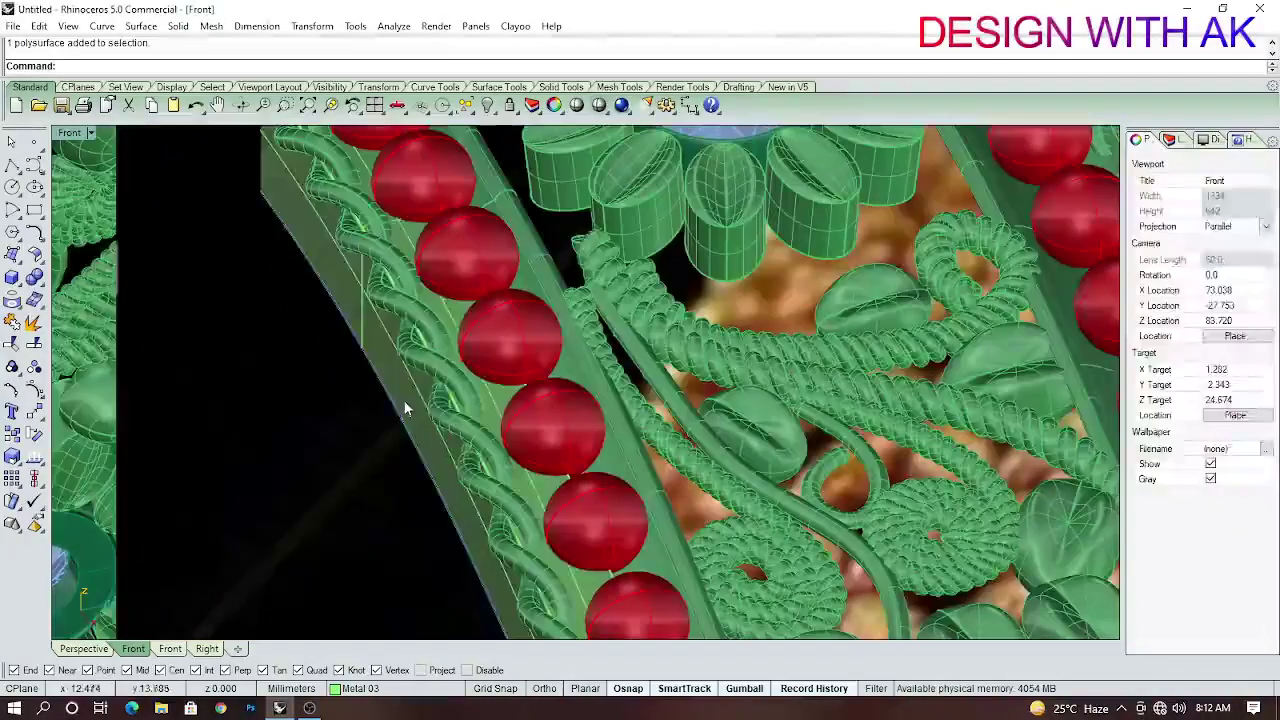
key(ctrl+F3)
scroll(306, 379, up, 3)
right_drag(371, 309, 369, 315)
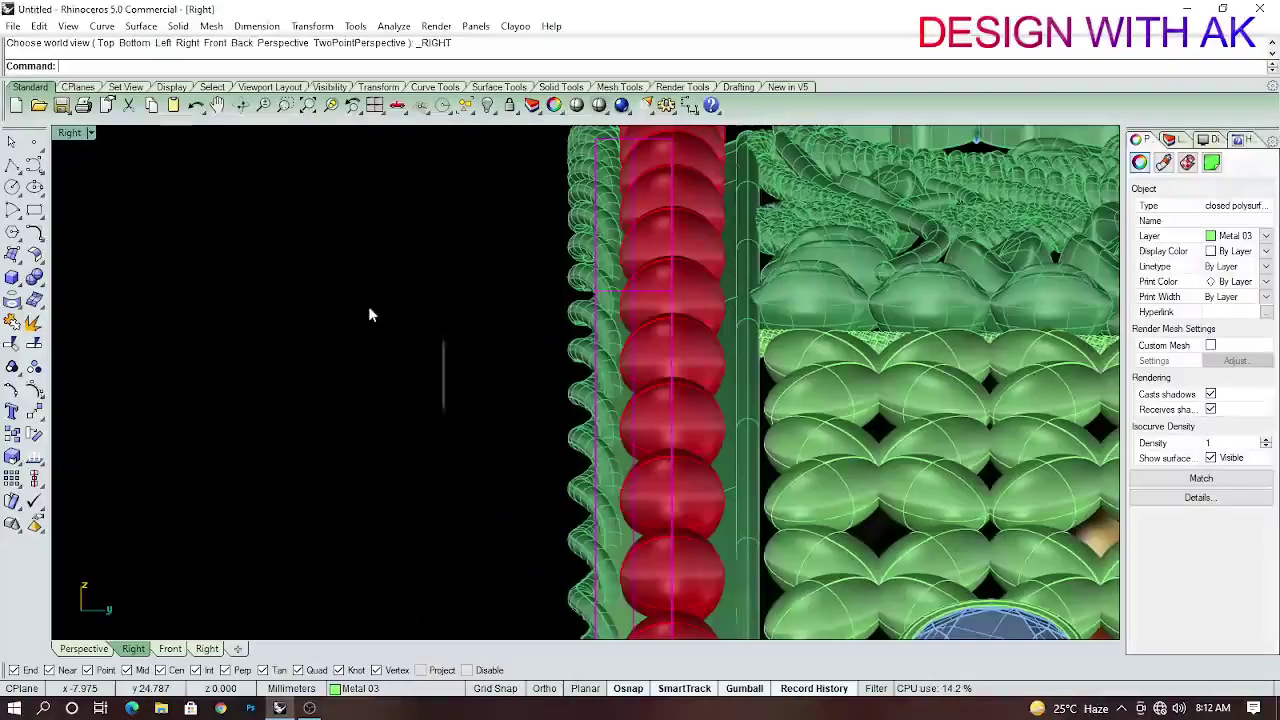
key(ctrl+F2)
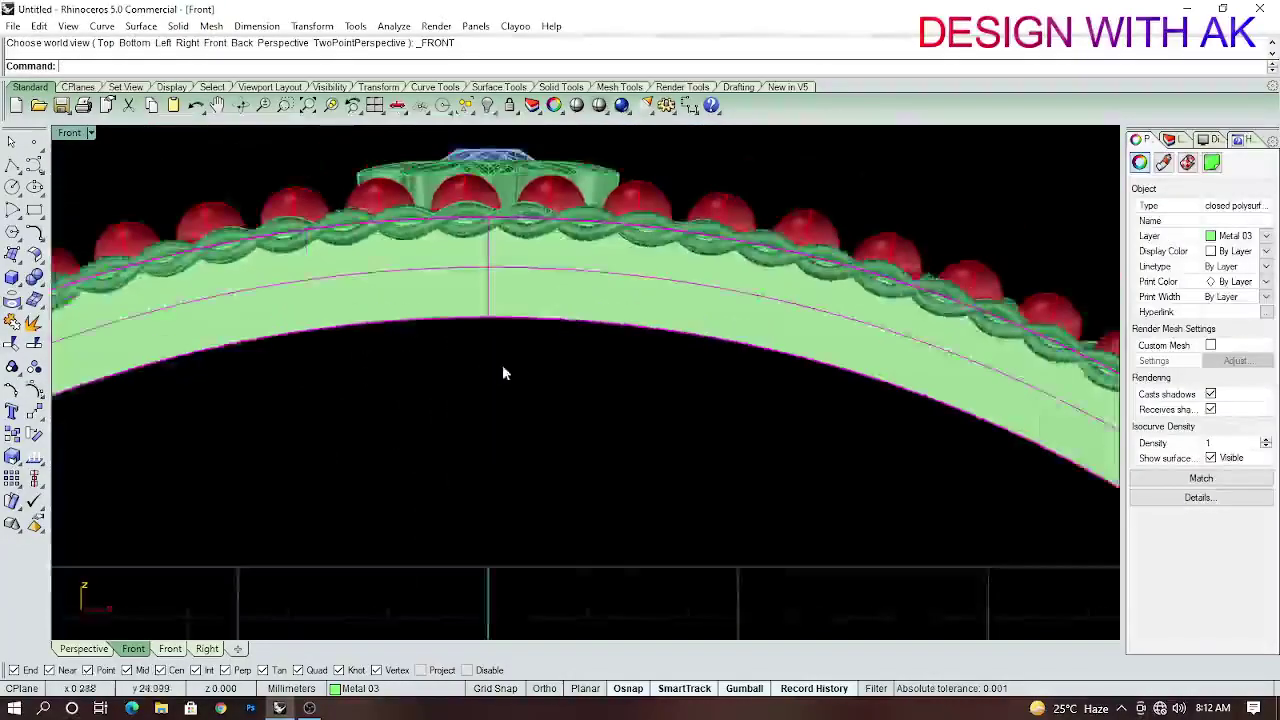
click(508, 362)
Hide the selected beads and leaves and move the band lower in the view.
key(ctrl+h)
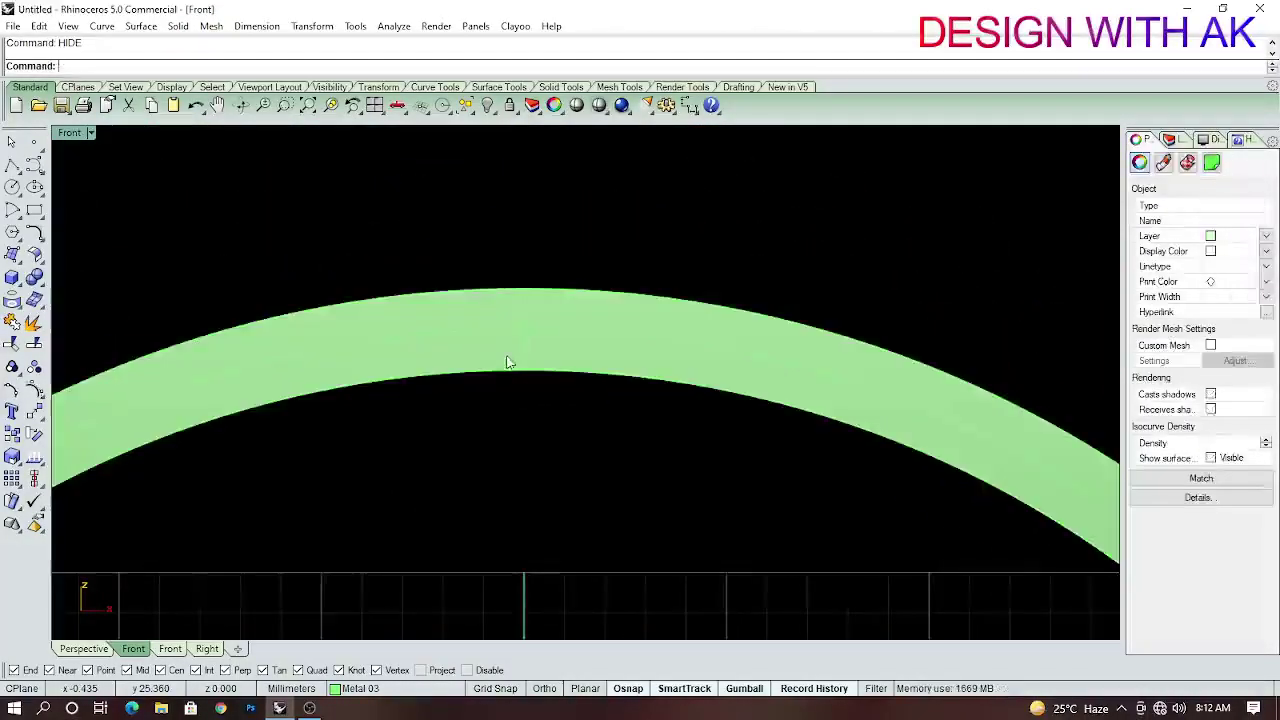
mouse_move(509, 361)
right_down()
mouse_move(529, 370)
mouse_move(522, 389)
right_up()
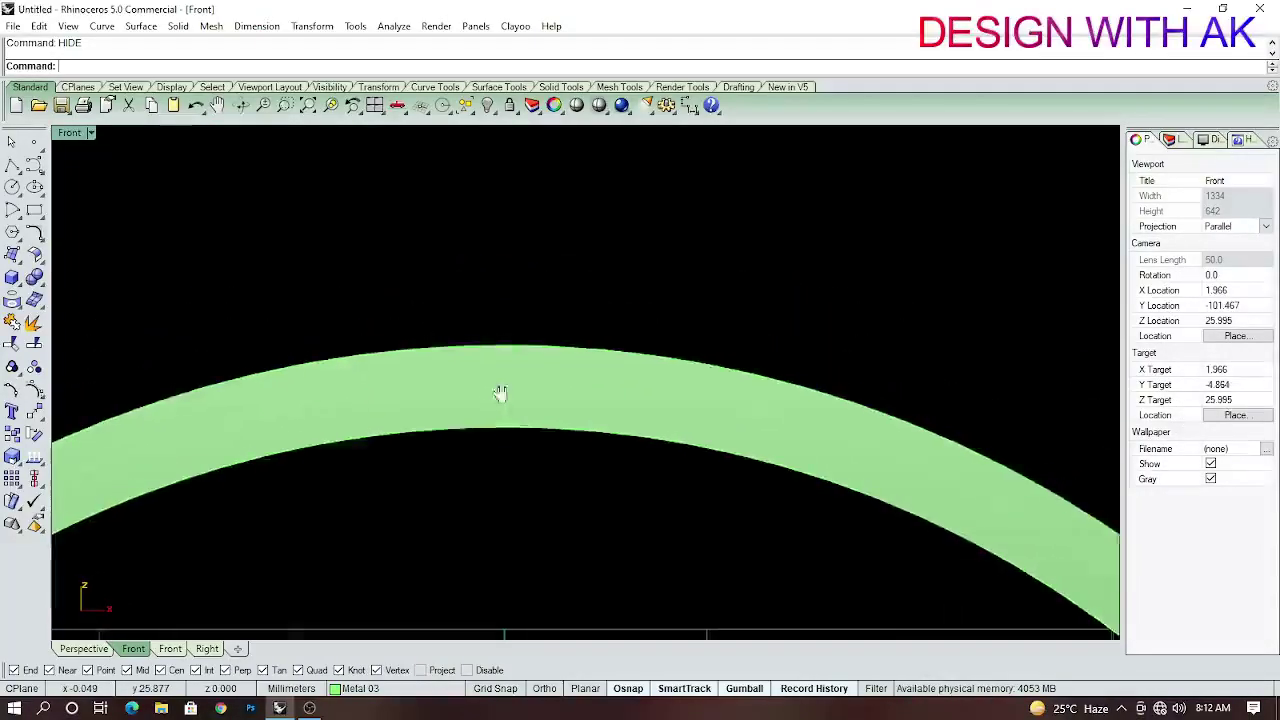
scroll(505, 396, up, 3)
scroll(513, 399, down, 3)
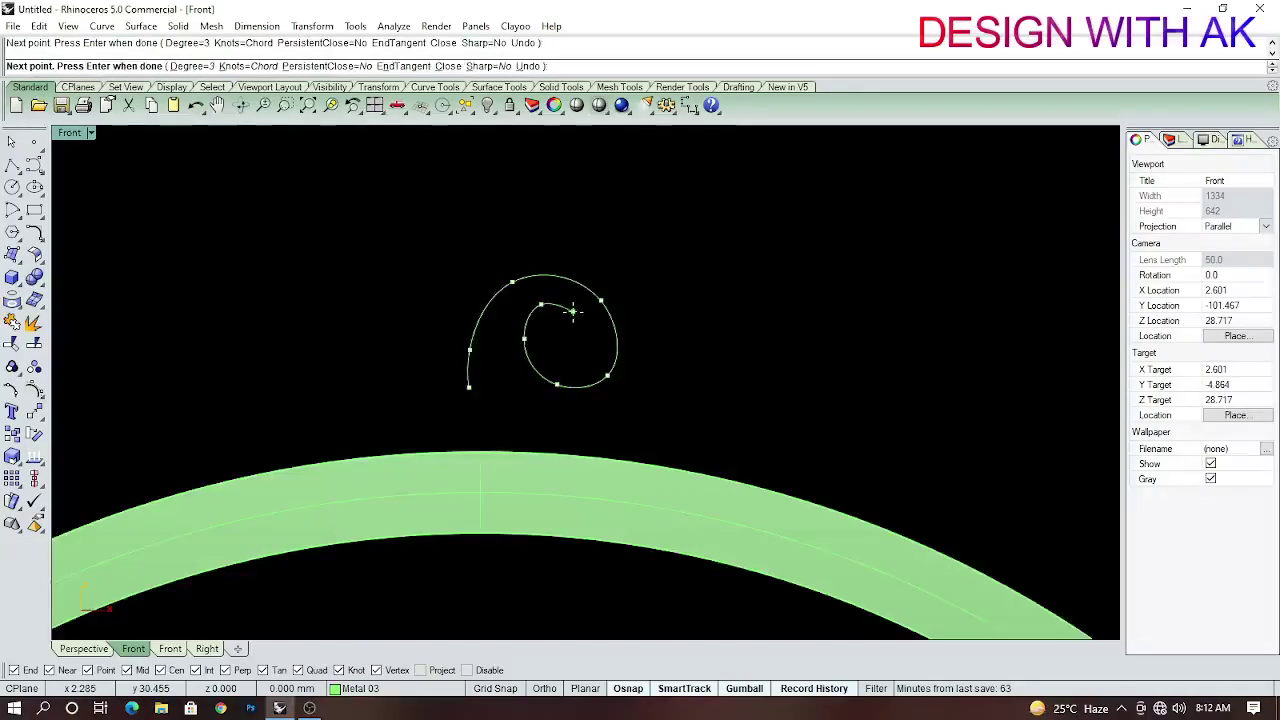
Finish the spiral scroll curve above the band, edit its control points, and begin an OFFSET.
key(Return)
scroll(526, 353, up, 2)
scroll(553, 412, up, 2)
scroll(489, 295, down, 1)
key(F10)
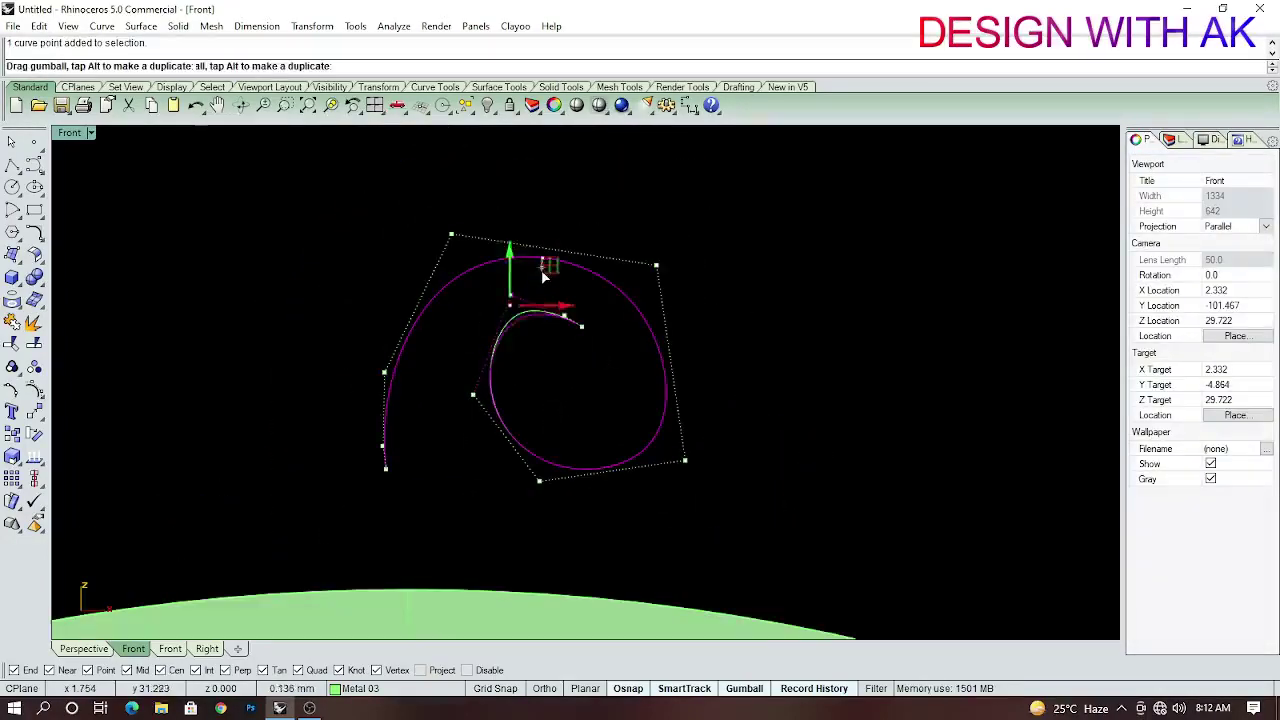
scroll(514, 410, up, 2)
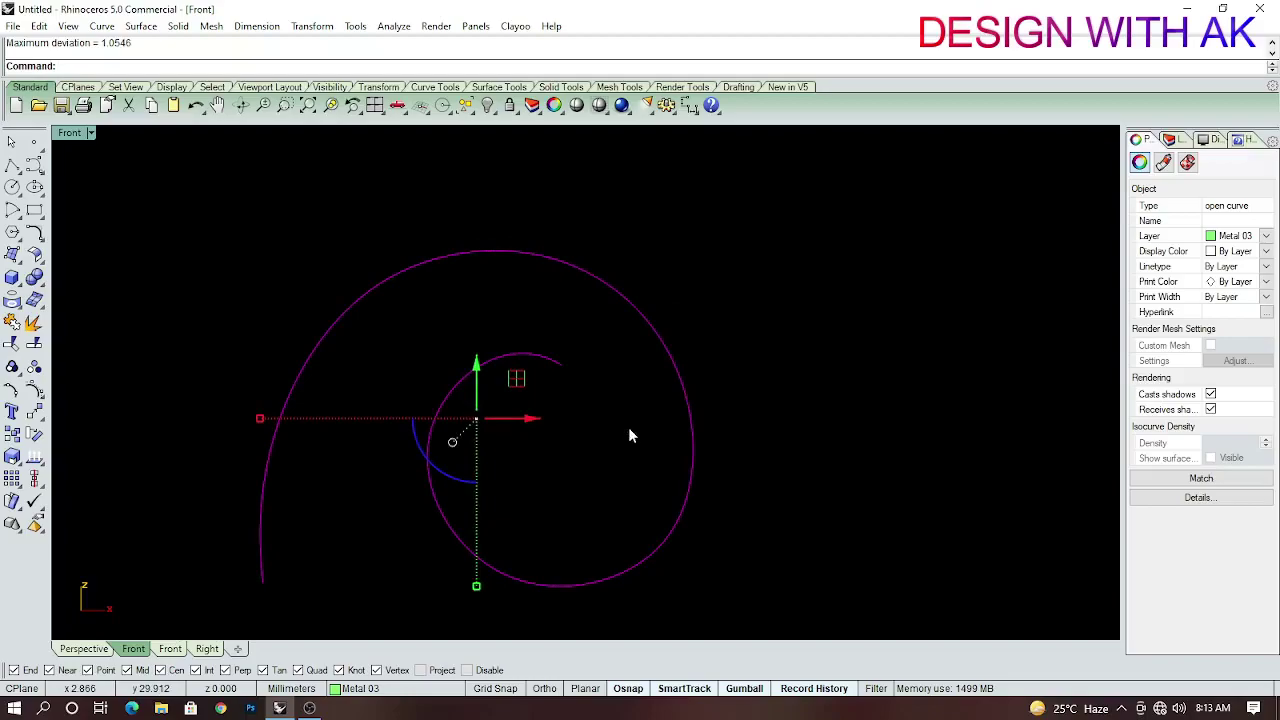
text(OFFSET)
key(Return)
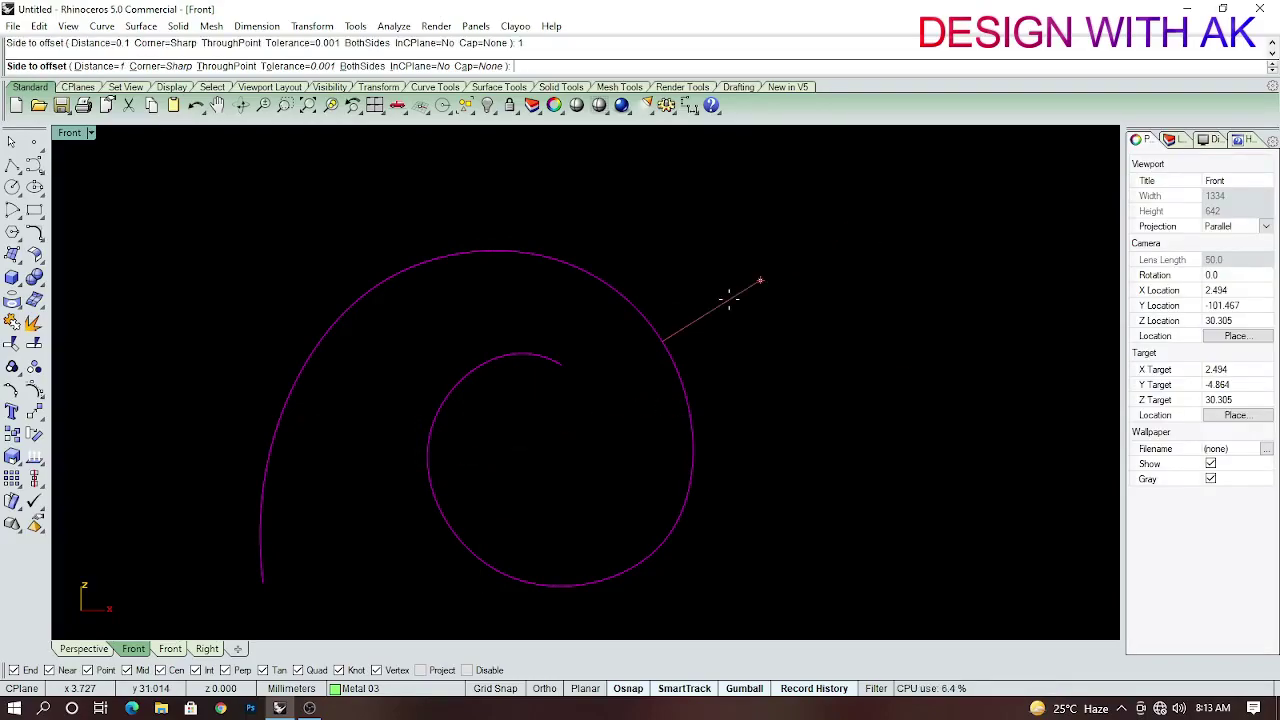
Offset the spiral curve to both sides.
scroll(930, 427, down, 2)
right_drag(930, 427, 676, 387)
scroll(534, 417, up, 3)
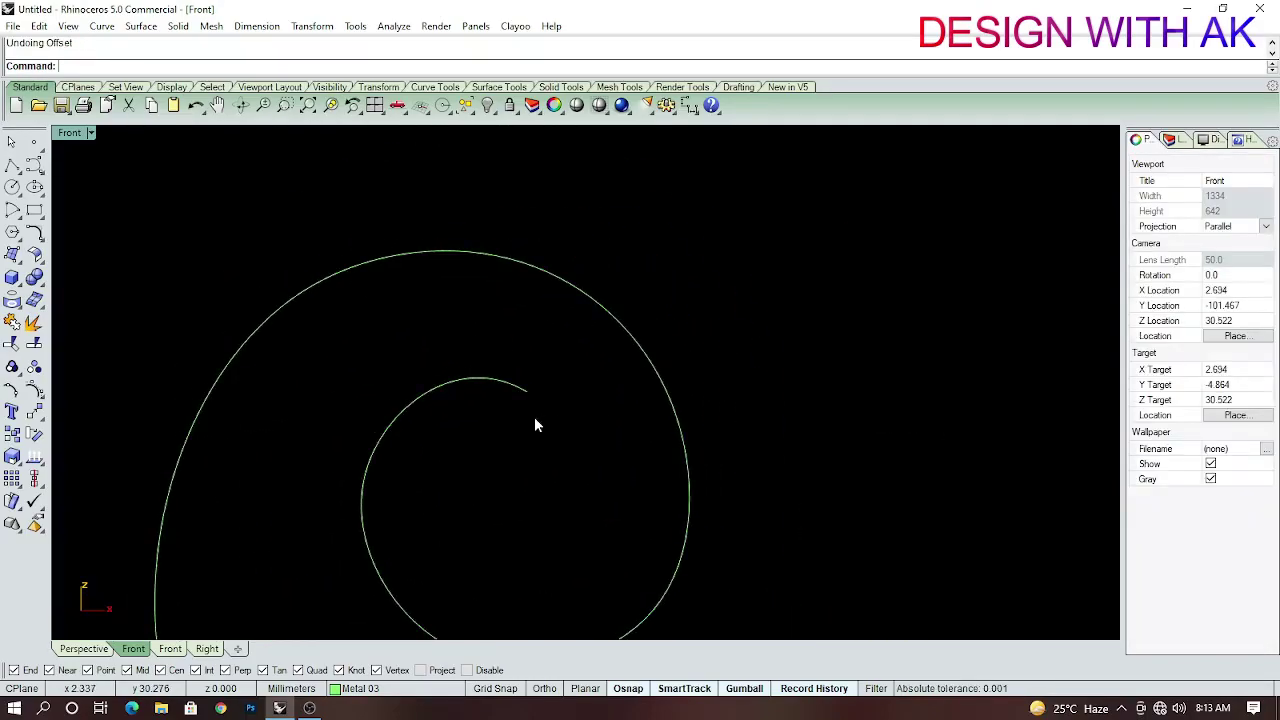
scroll(585, 396, down, 2)
click(657, 386)
key(Return)
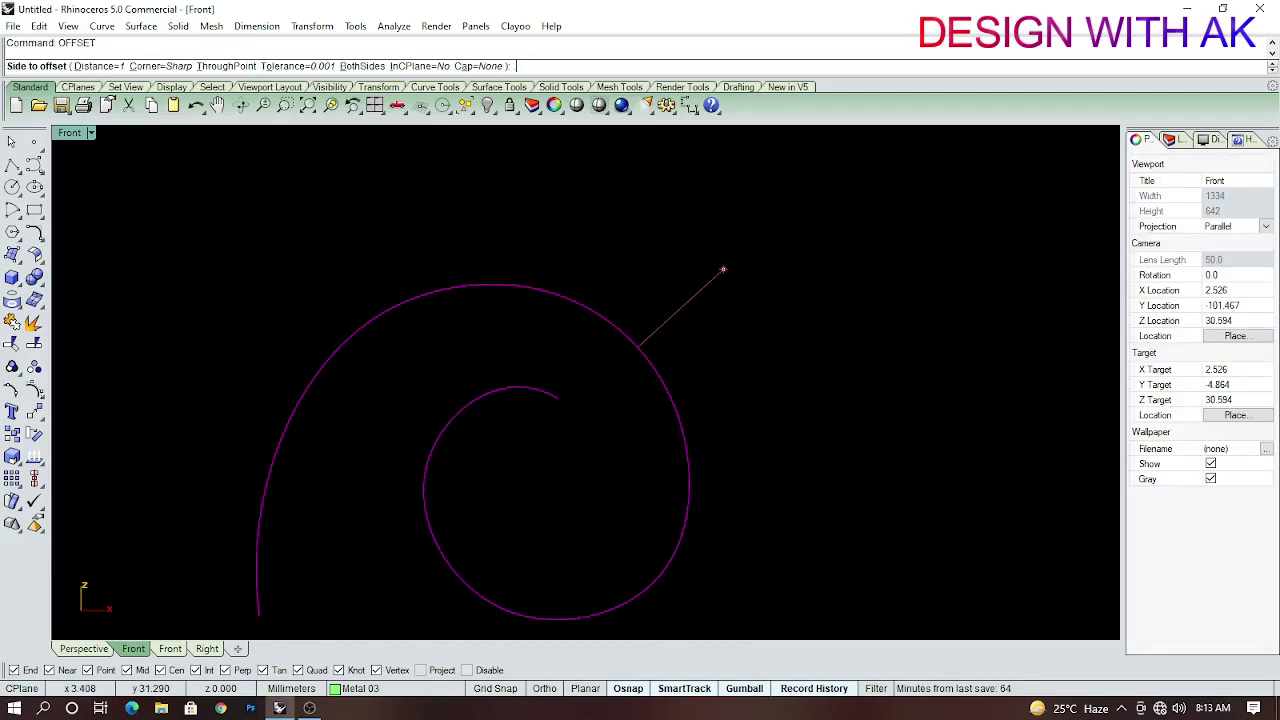
click(686, 303)
scroll(640, 403, down, 2)
key(Escape)
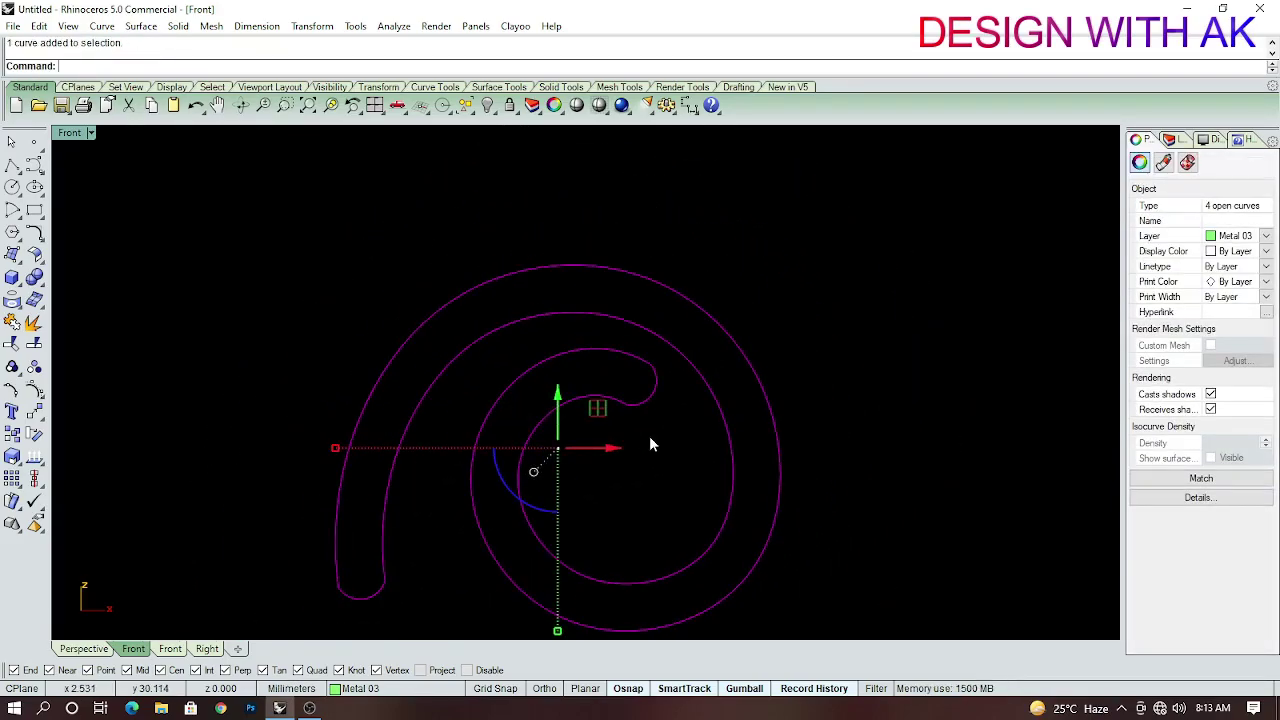
Join the four curves into one closed outline and fill it with PlanarSrf.
key(ctrl+j)
right_drag(651, 437, 596, 462)
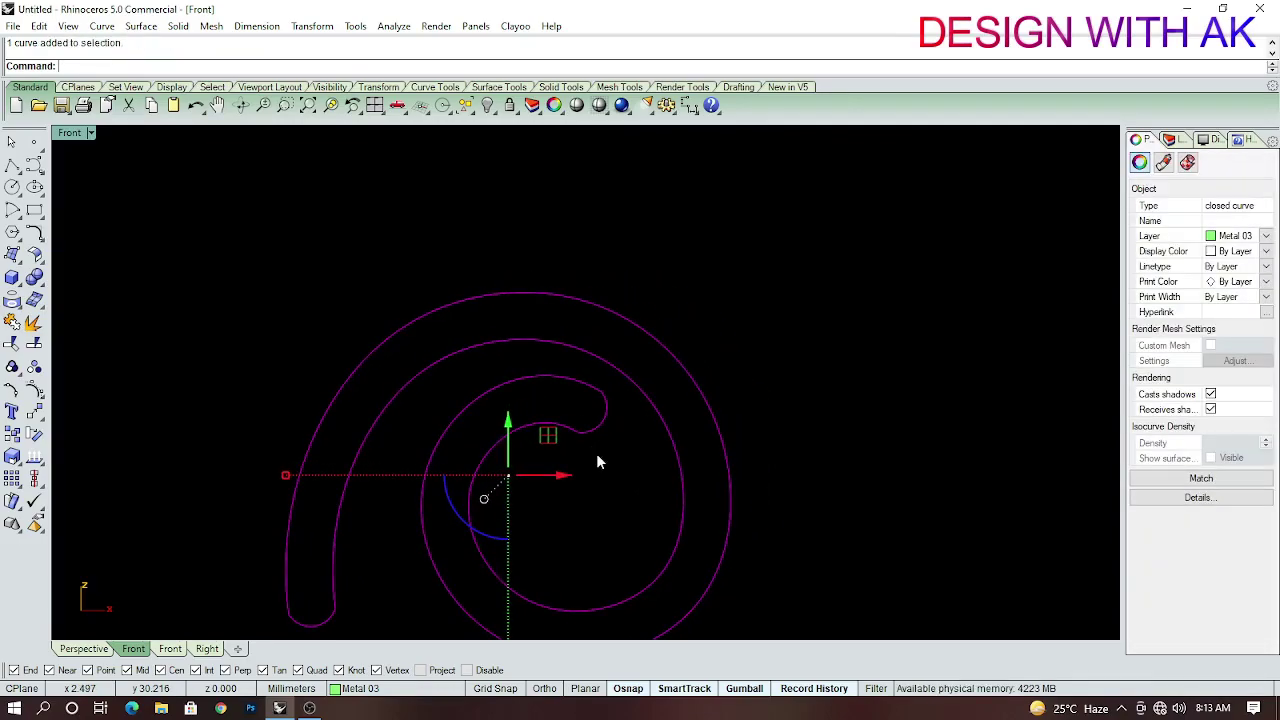
text(PHplanarsrf)
key(Return)
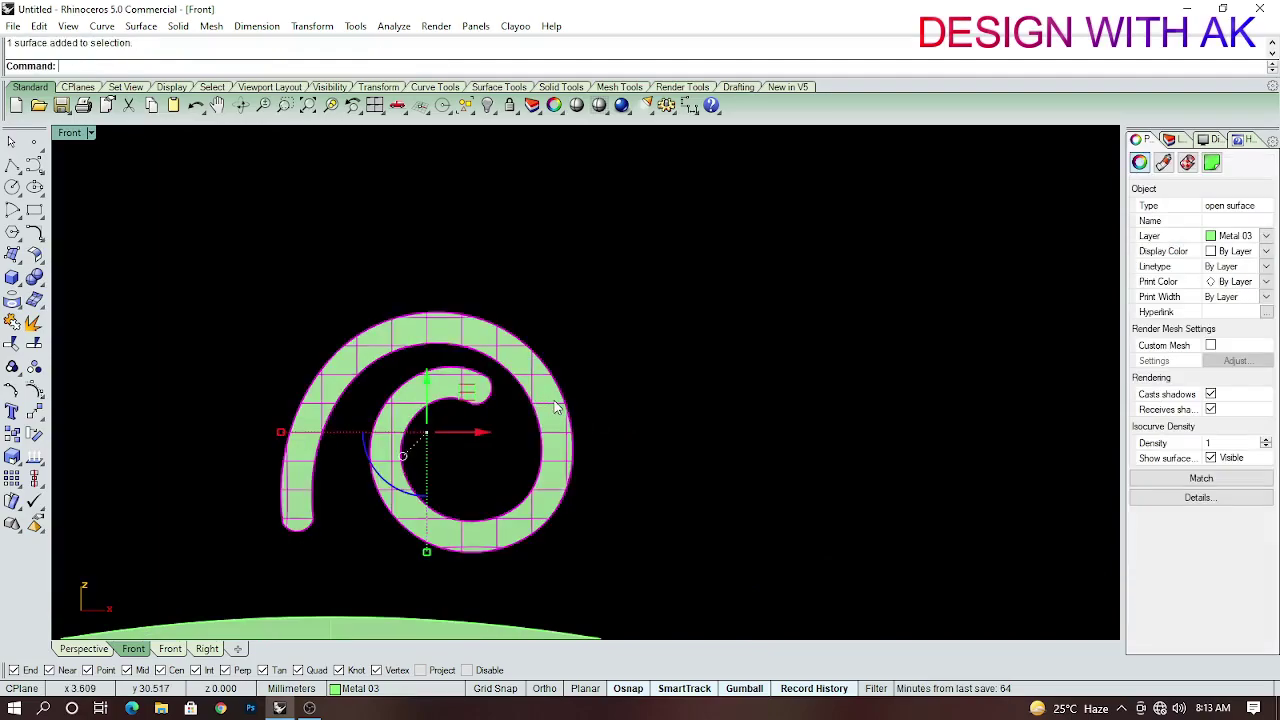
key(Return)
Extrude the spiral surface into a solid scroll and move it down onto the band.
click(705, 423)
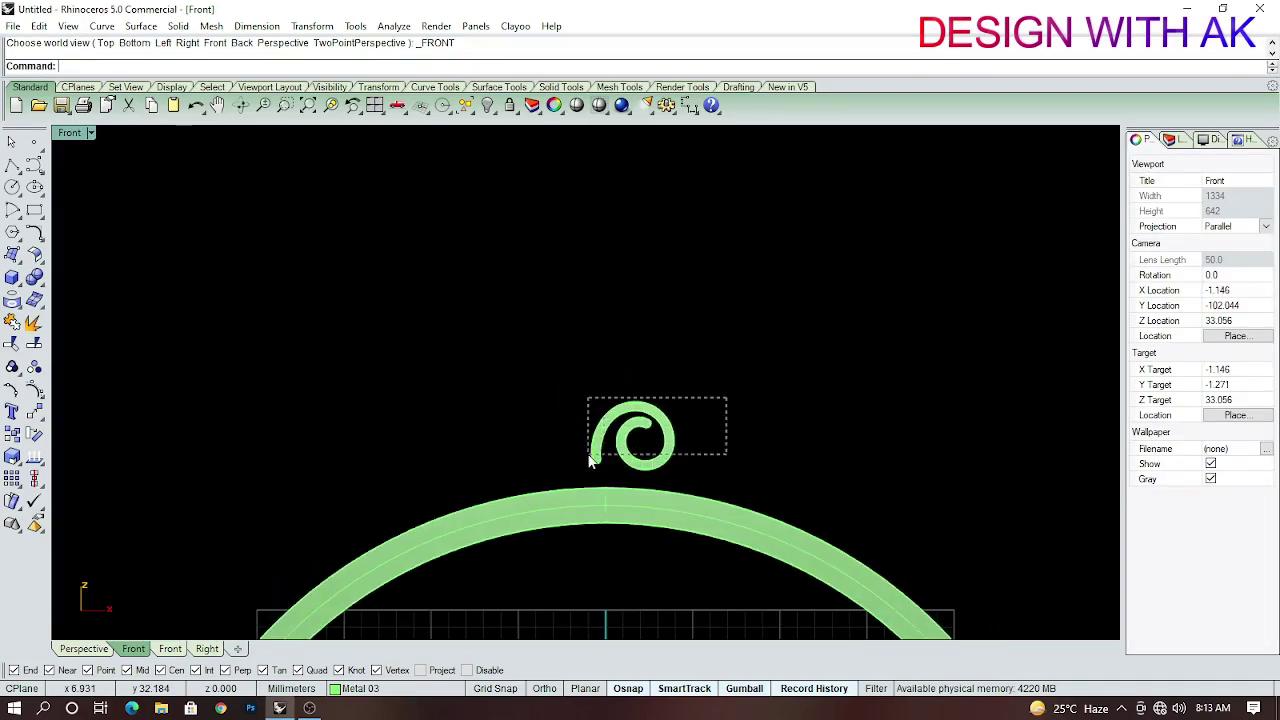
drag(586, 394, 729, 451)
drag(648, 447, 688, 318)
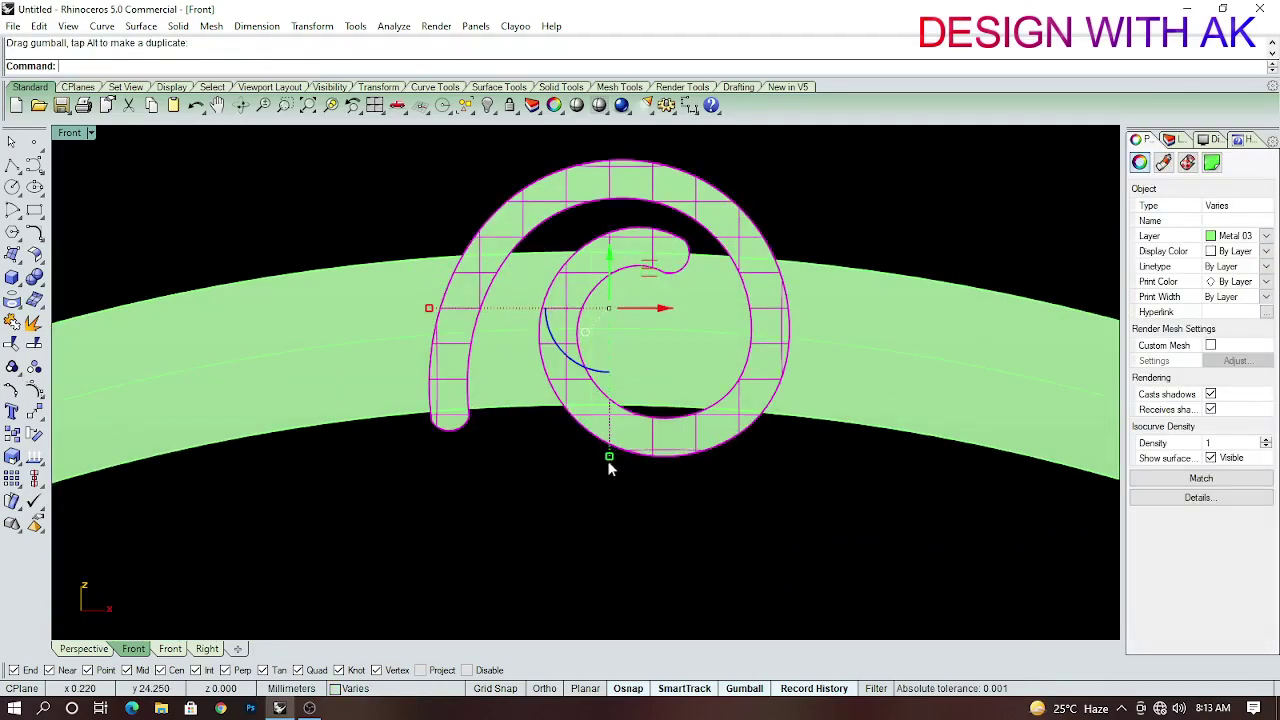
drag(616, 271, 615, 279)
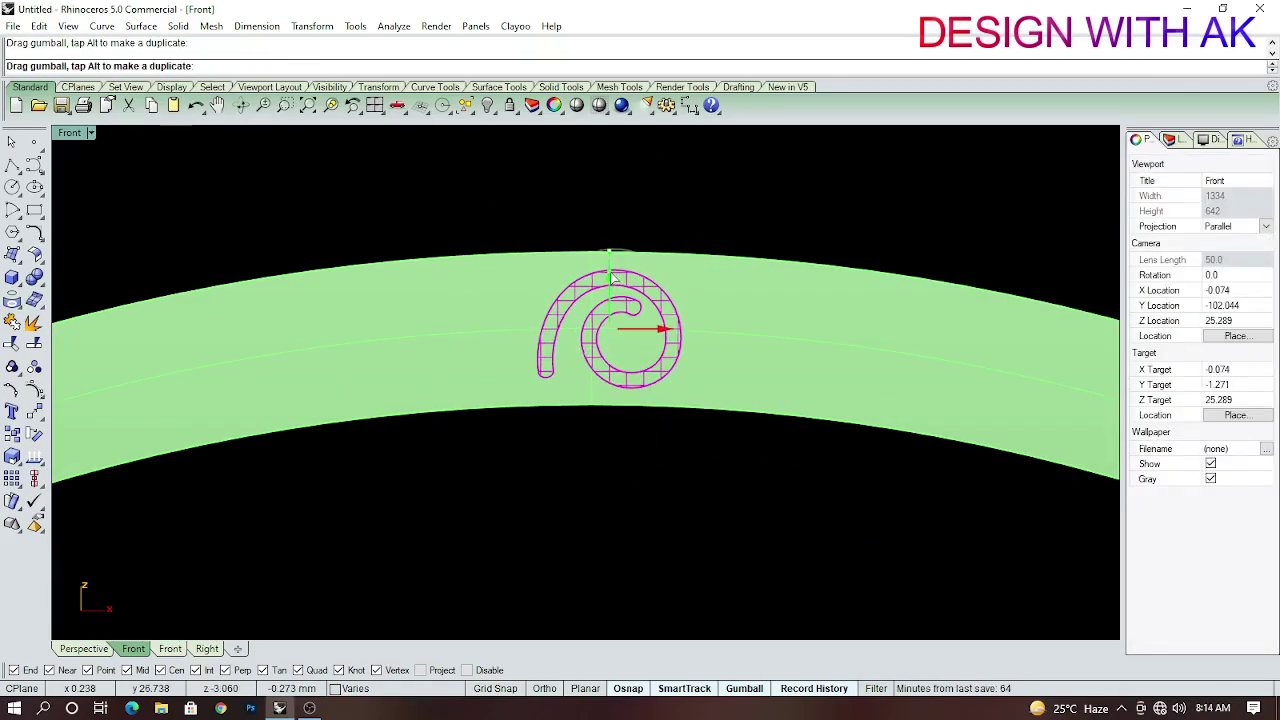
scroll(630, 330, up, 5)
right_drag(634, 332, 626, 360)
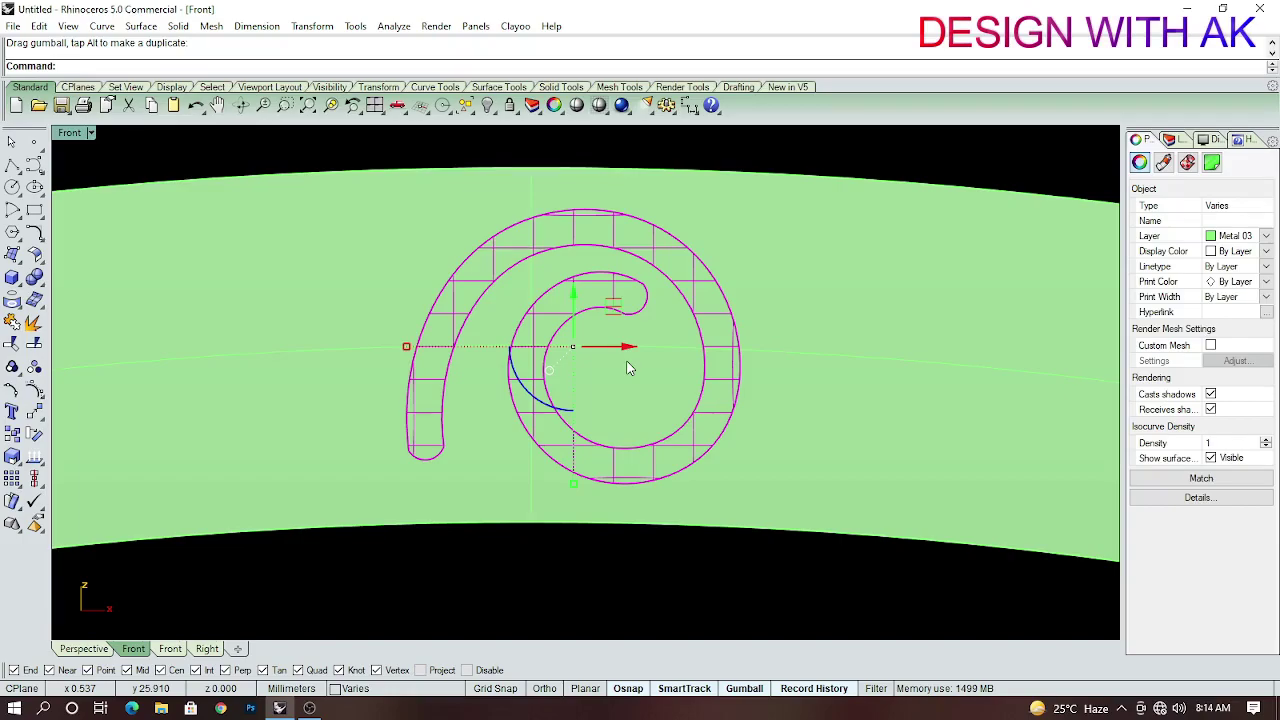
scroll(664, 267, down, 3)
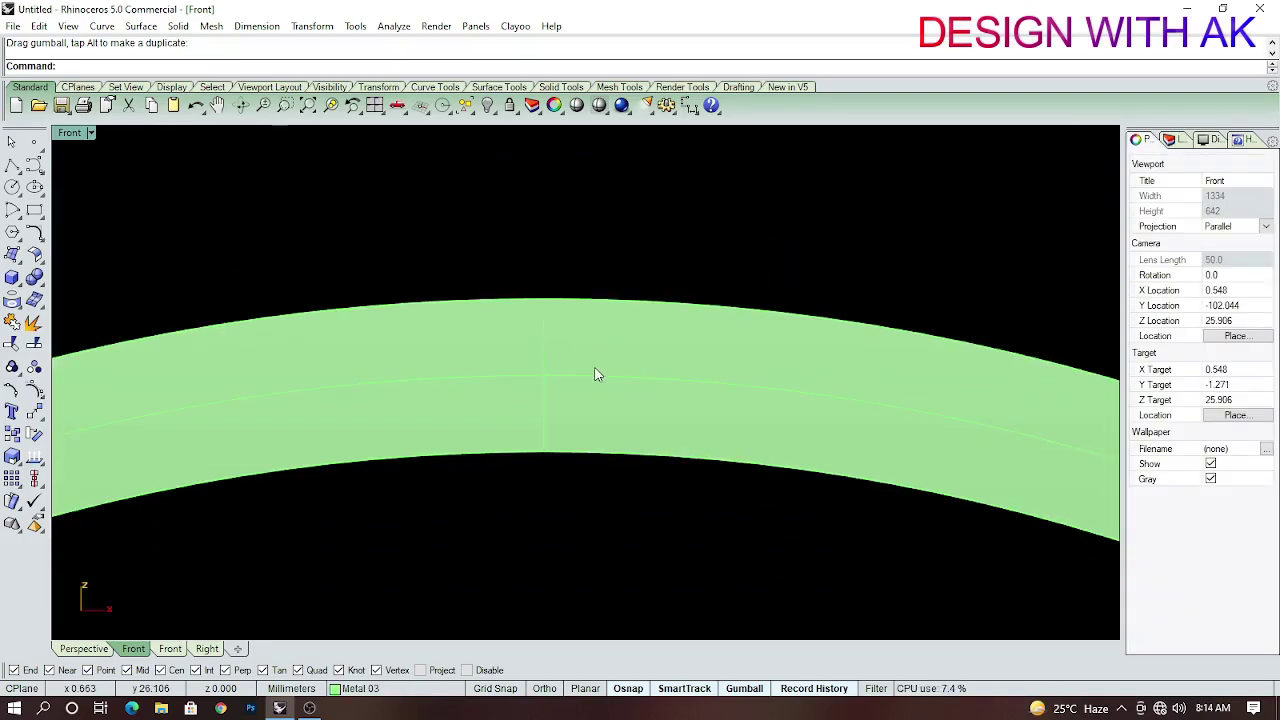
Adjust the scroll's depth in the side view, then select the spiral and the band.
click(798, 376)
drag(514, 385, 669, 406)
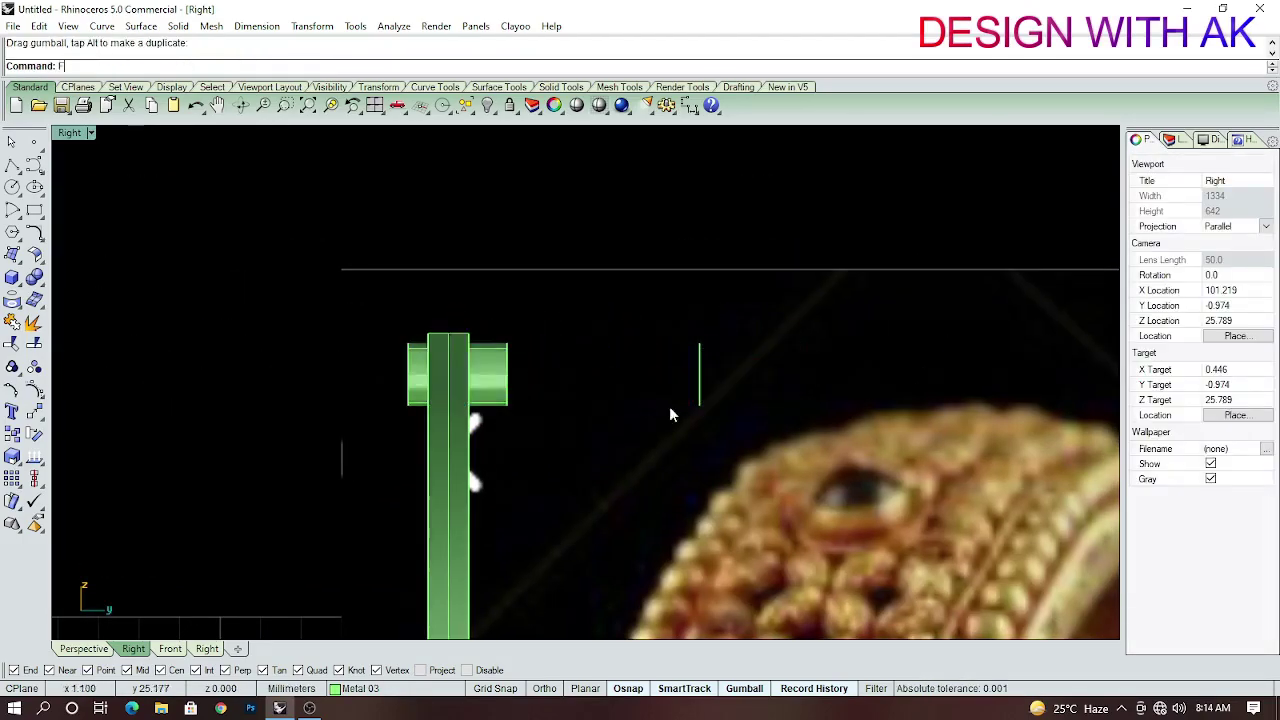
scroll(695, 310, down, 3)
scroll(695, 310, down, 3)
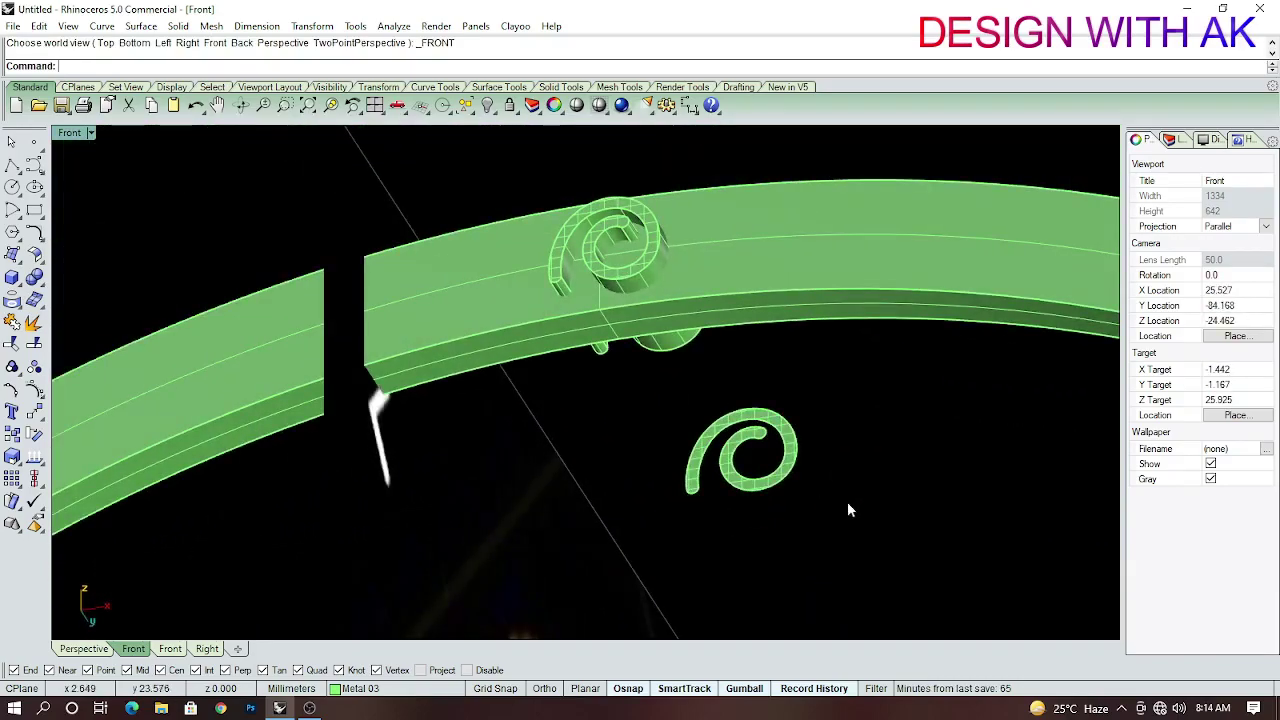
click(766, 451)
scroll(686, 428, up, 5)
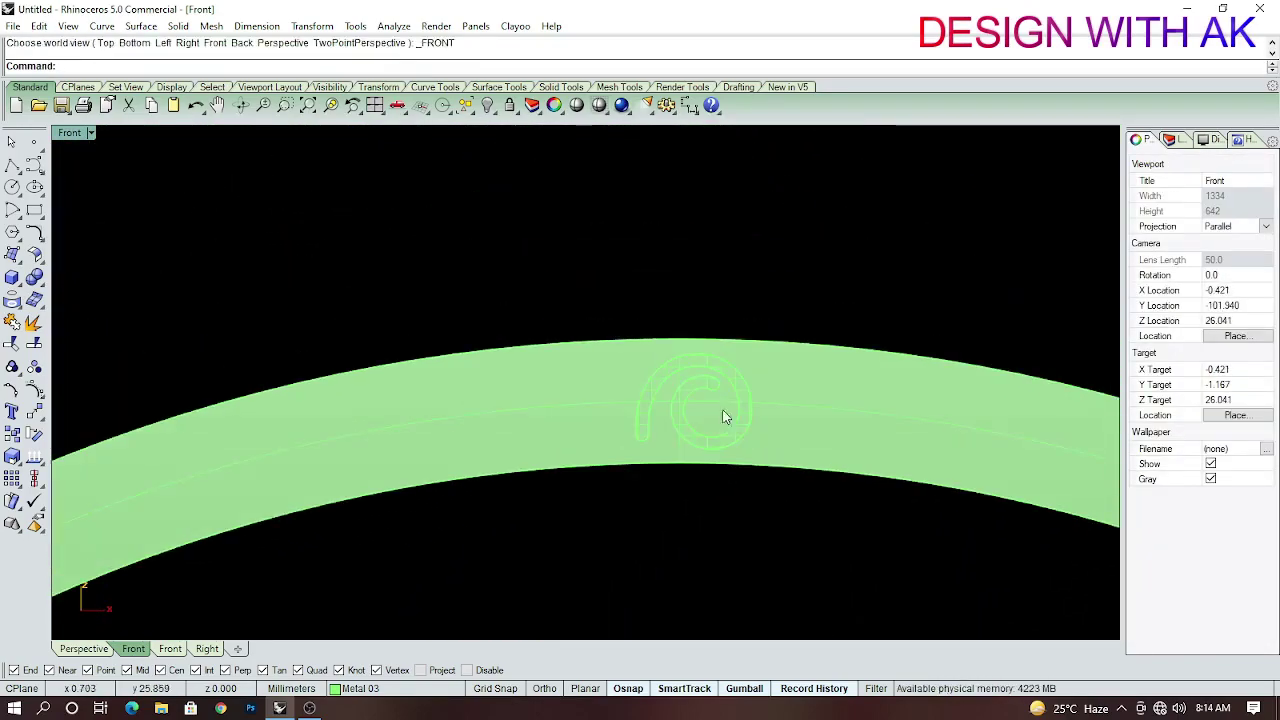
scroll(723, 414, up, 2)
click(674, 461)
scroll(674, 461, up, 3)
Offset the band's lower edge curve 0.5 inward into the band.
scroll(680, 510, down, 2)
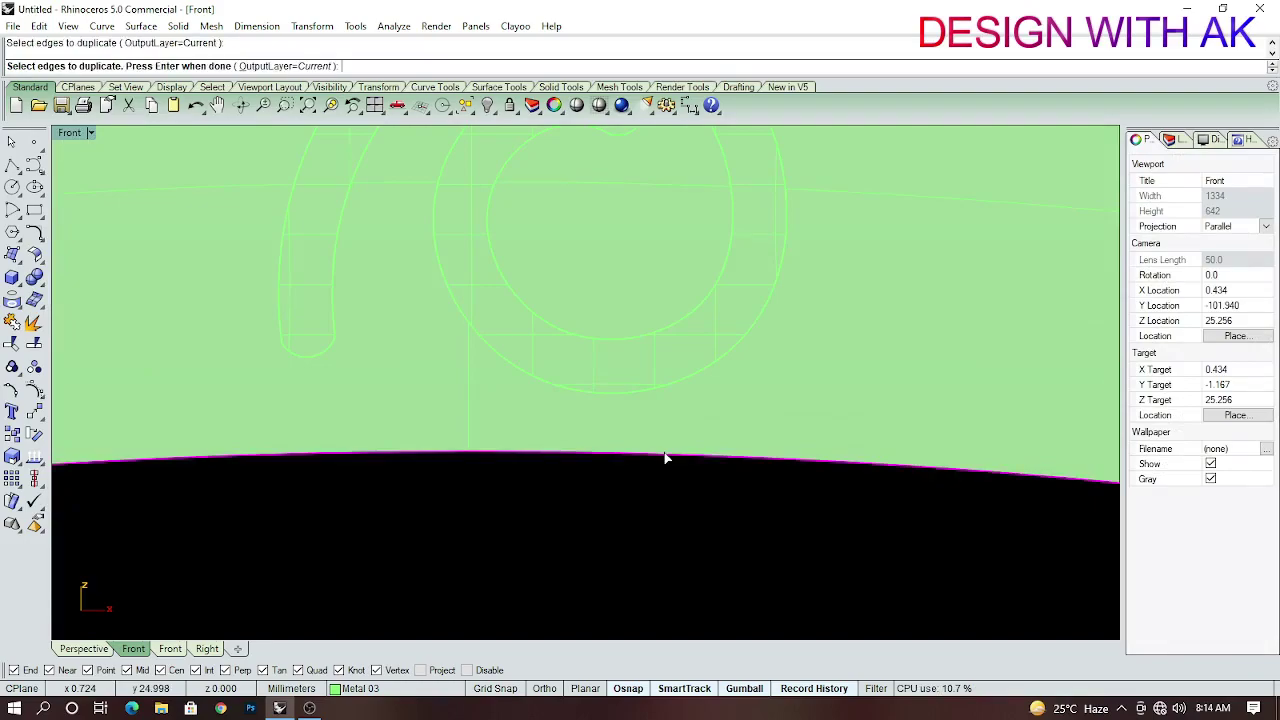
scroll(665, 510, down, 1)
text(ffset)
key(Return)
scroll(690, 500, up, 3)
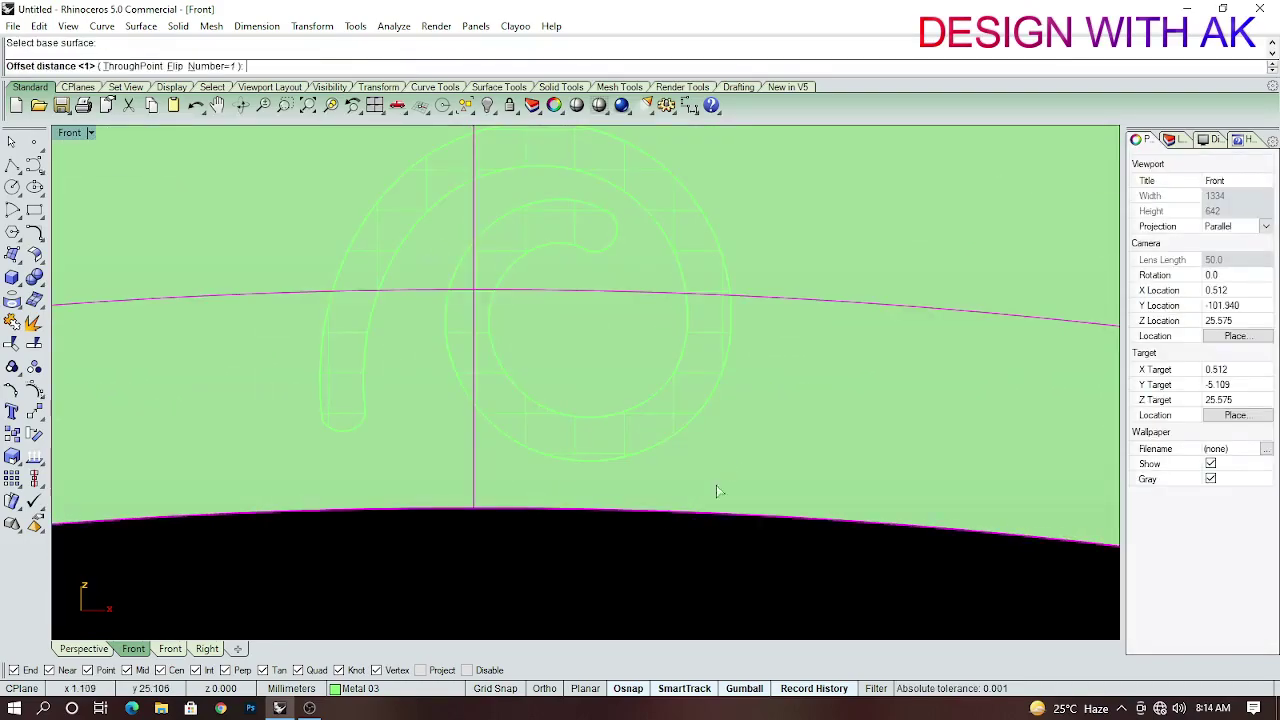
scroll(716, 490, down, 2)
scroll(666, 530, up, 2)
click(645, 520)
click(680, 556)
scroll(686, 537, down, 2)
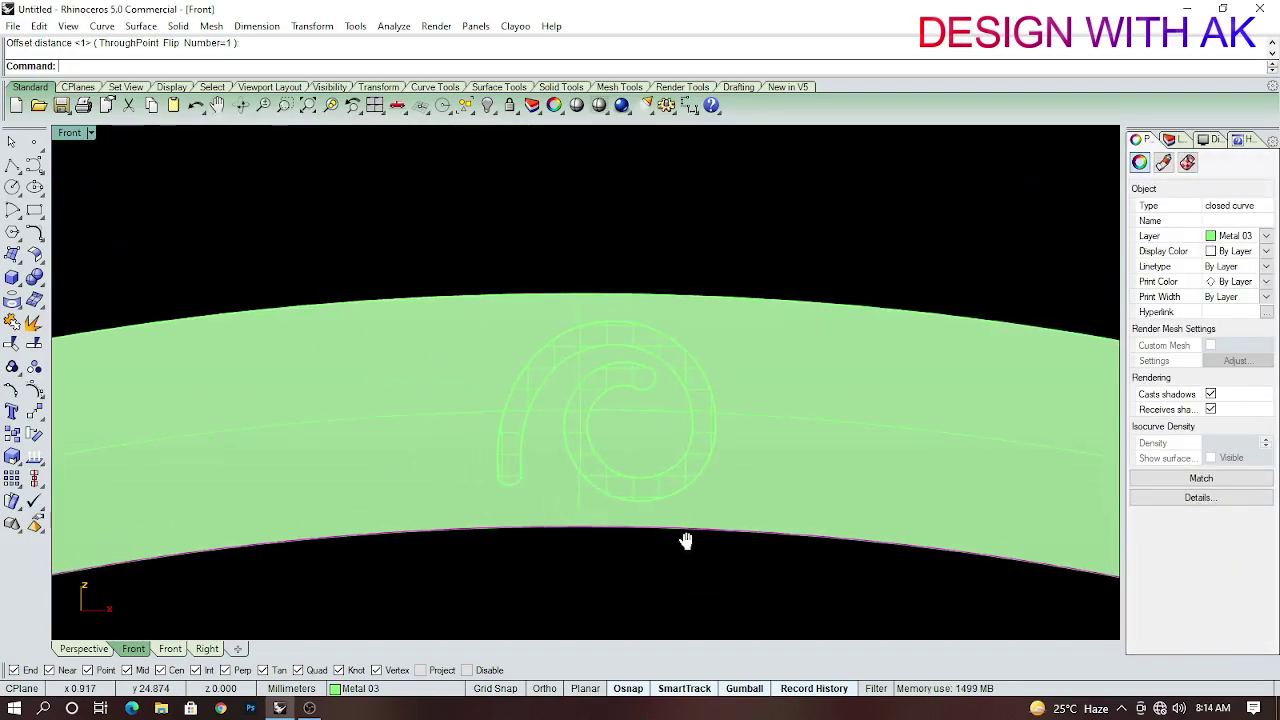
key(Return)
scroll(663, 500, up, 2)
scroll(665, 494, up, 1)
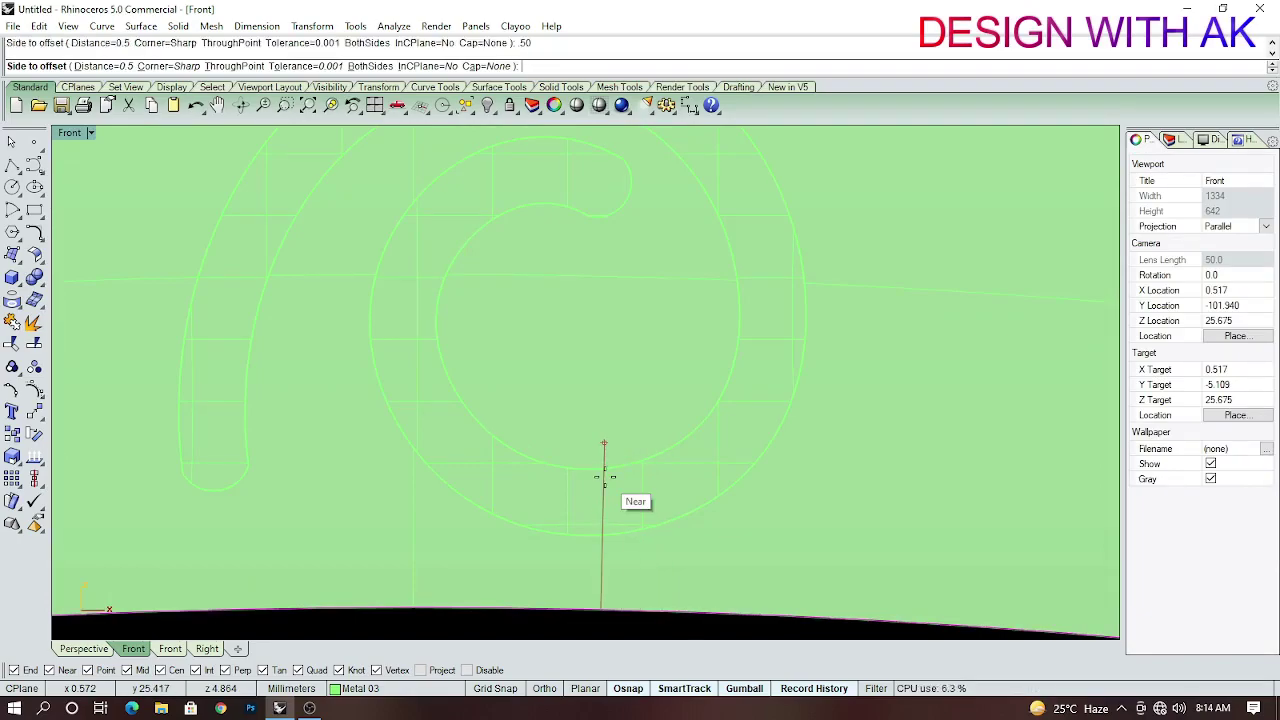
scroll(604, 478, down, 2)
scroll(594, 543, up, 1)
click(579, 437)
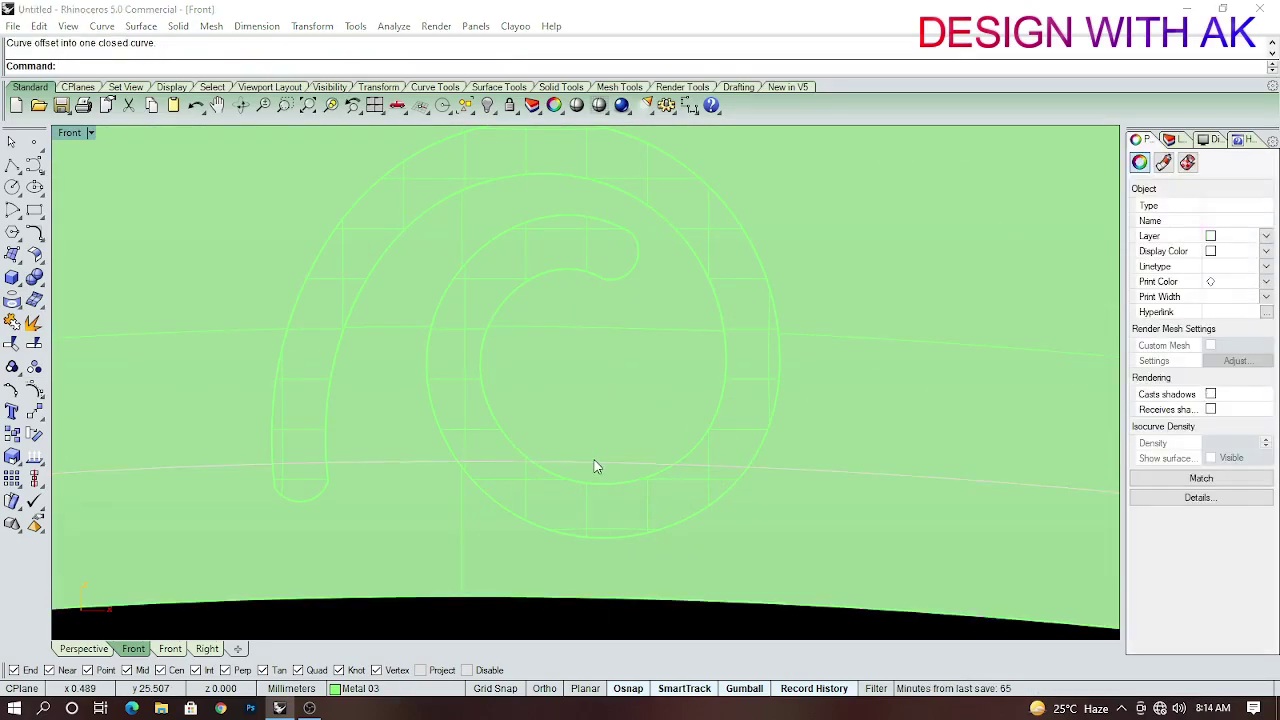
click(614, 486)
click(650, 505)
scroll(645, 546, down, 2)
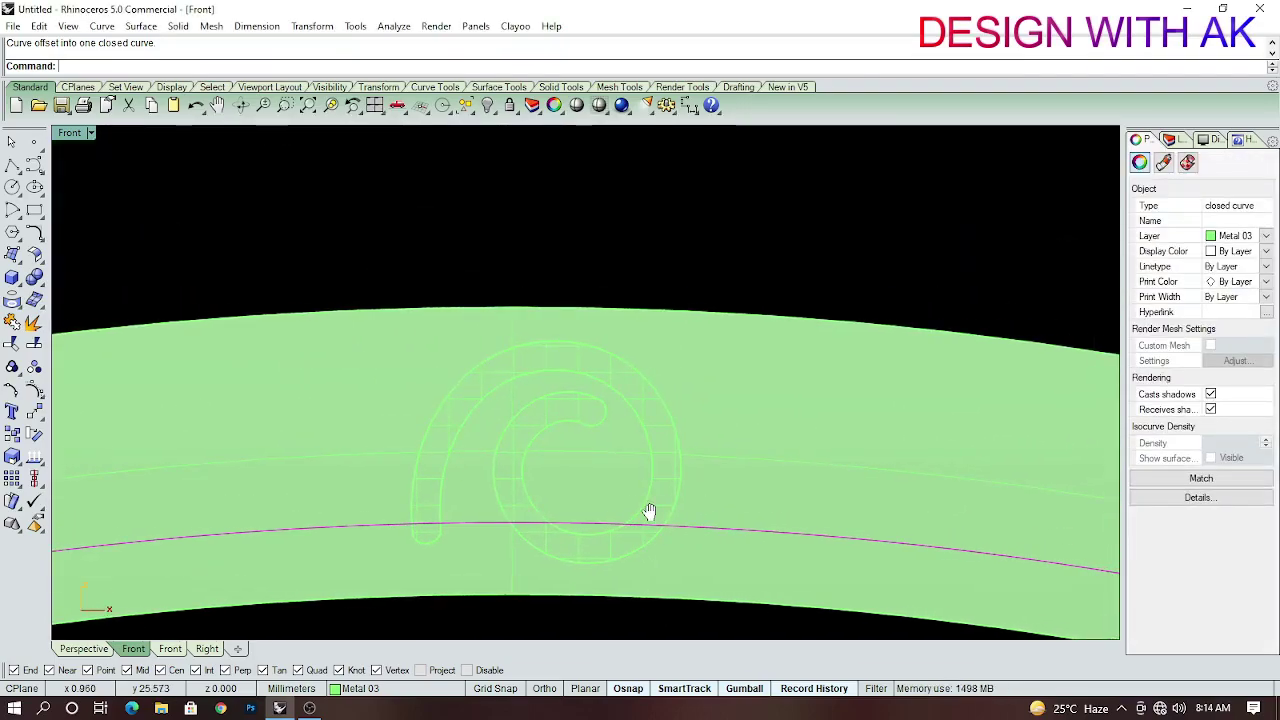
scroll(648, 511, down, 1)
Copy the bangle band's edges as curves with DupEdge.
click(645, 321)
text(dupedge)
key(Return)
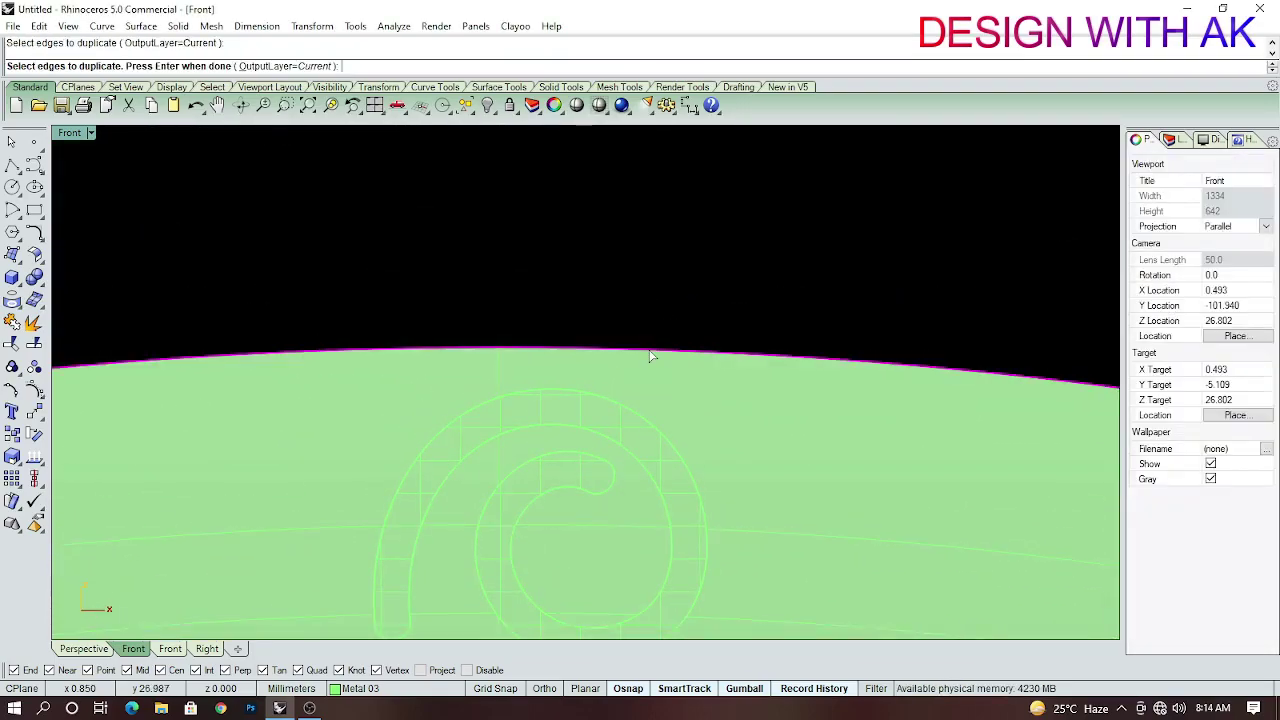
key(Return)
Pick the copied upper edge and delete the unwanted extra curve.
text(offset)
key(Return)
click(671, 441)
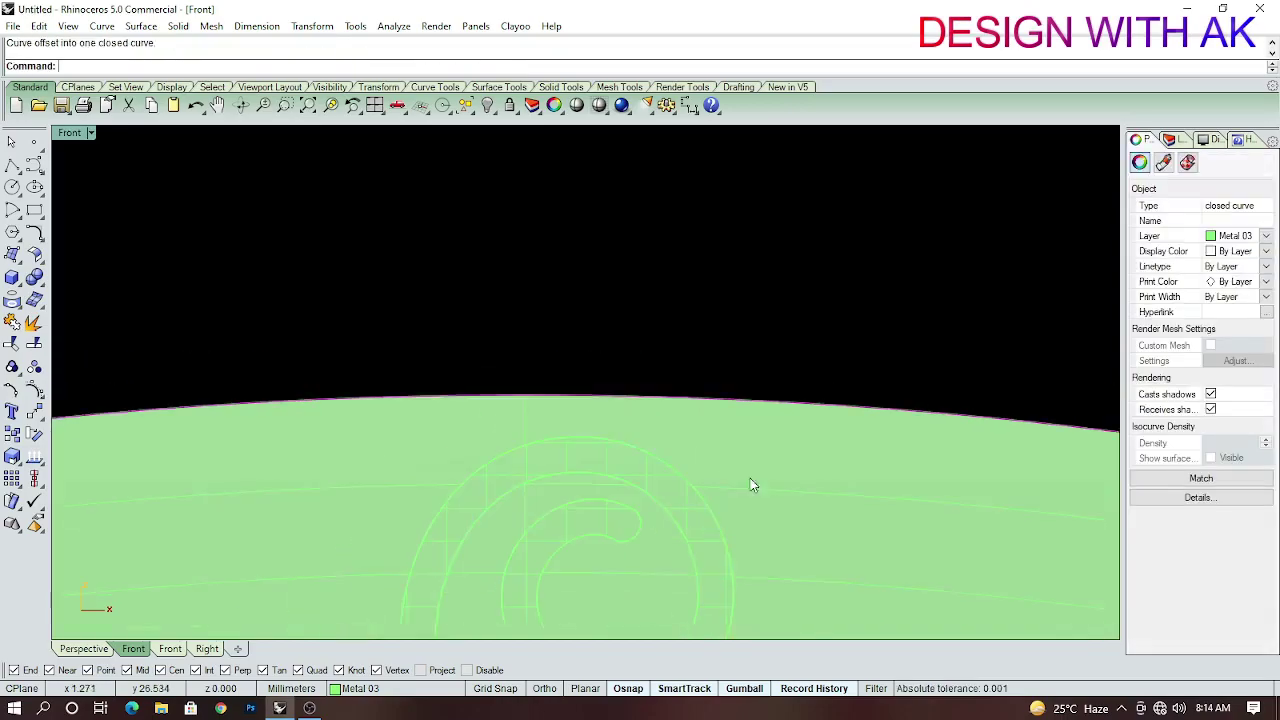
scroll(740, 470, up, 1)
click(765, 461)
scroll(800, 543, down, 1)
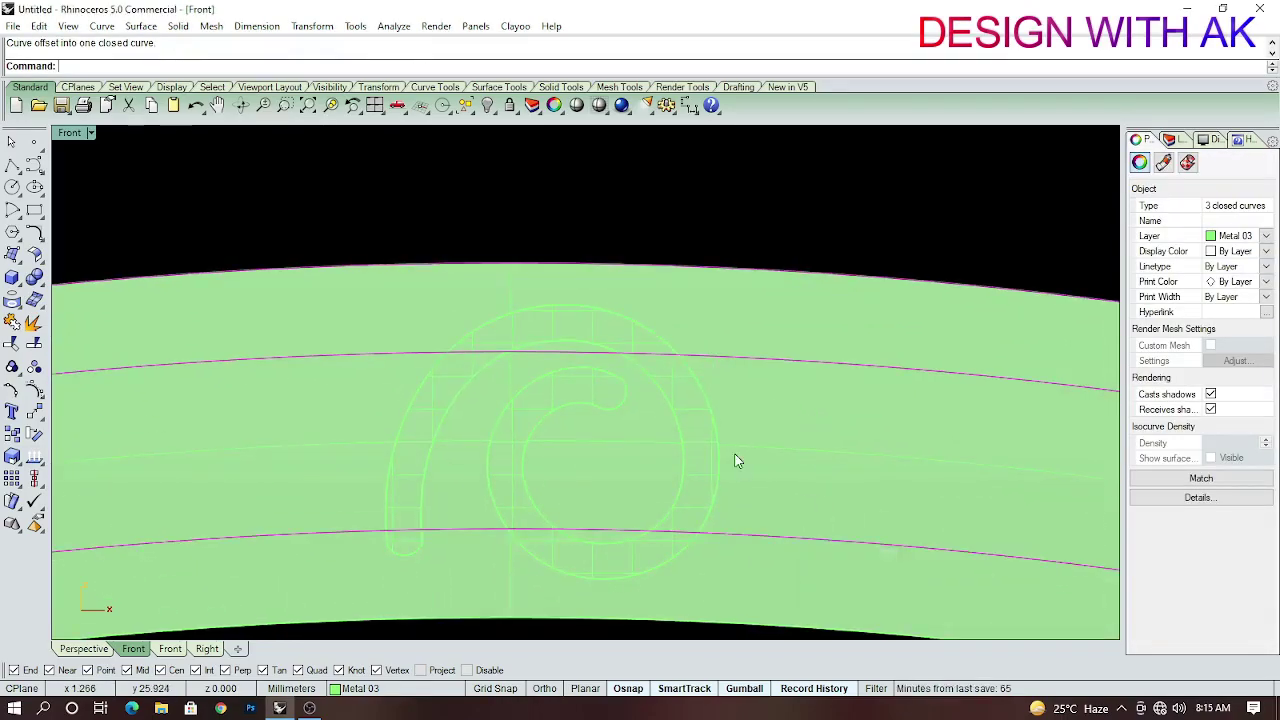
scroll(695, 472, down, 1)
right_drag(691, 437, 702, 428)
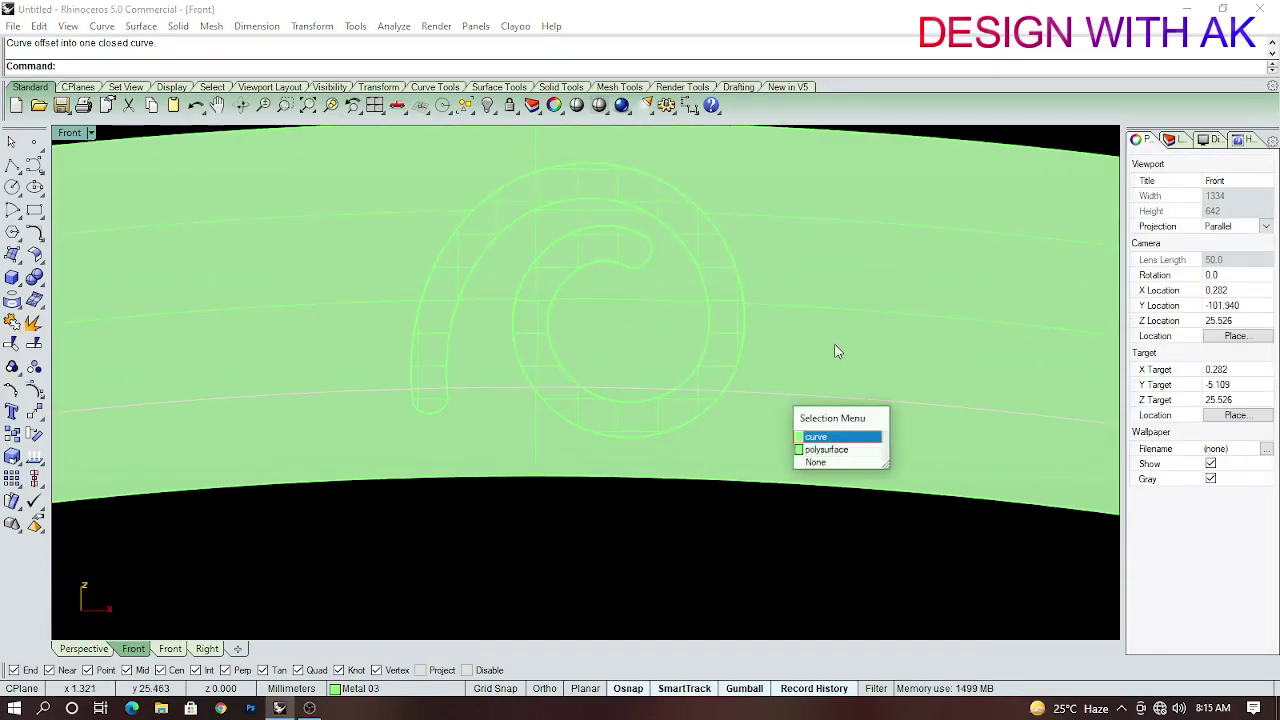
click(816, 437)
click(830, 406)
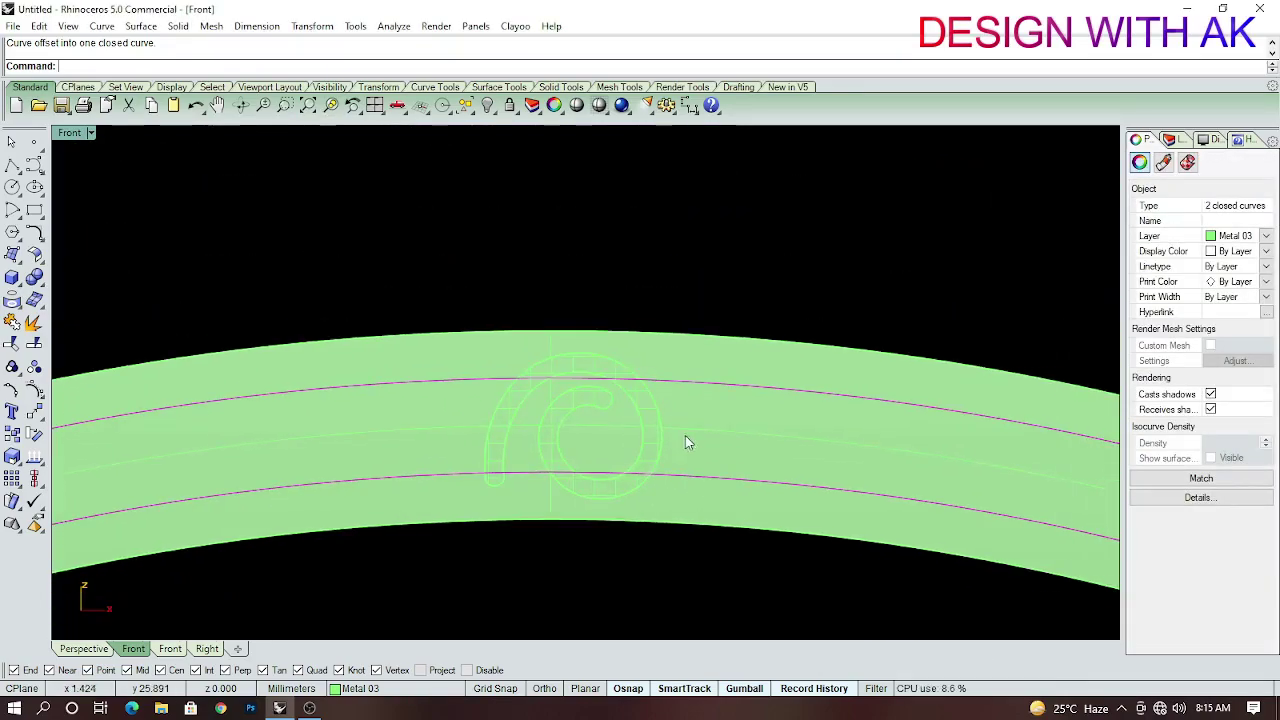
key(Delete)
Offset the band's upper edge curve 0.5 inward toward the band centre.
click(723, 569)
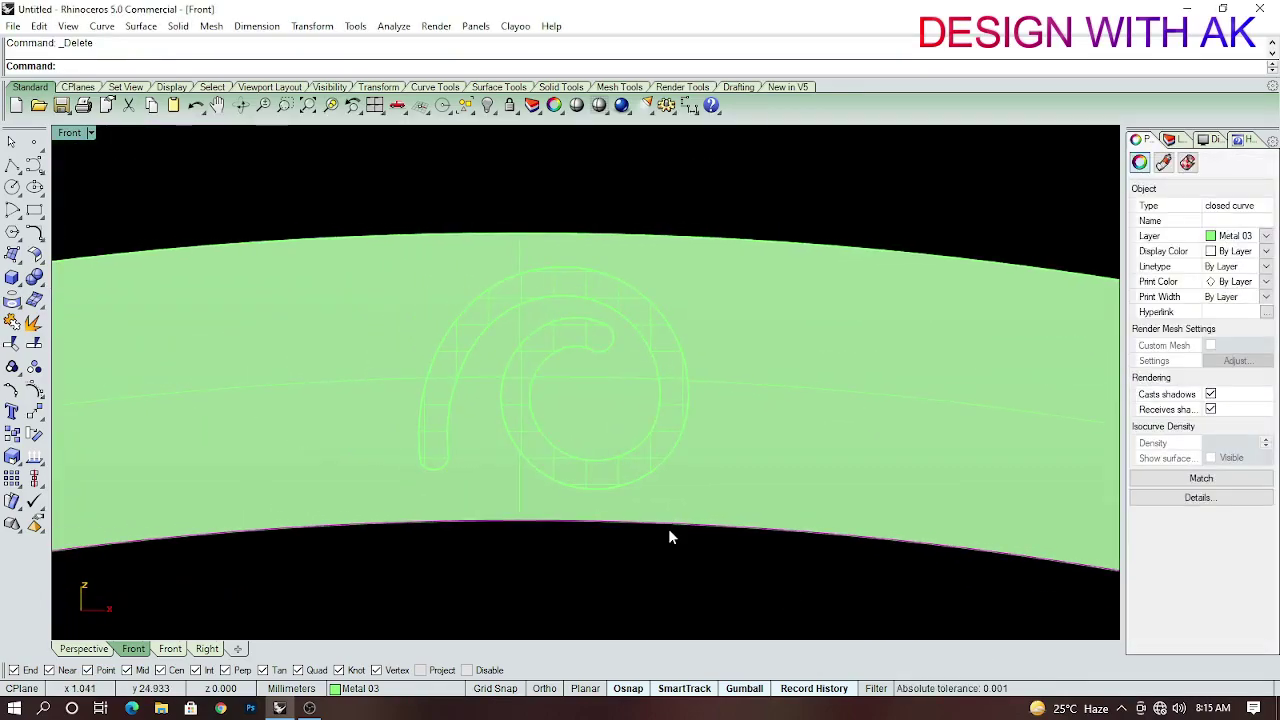
text(offset)
key(Return)
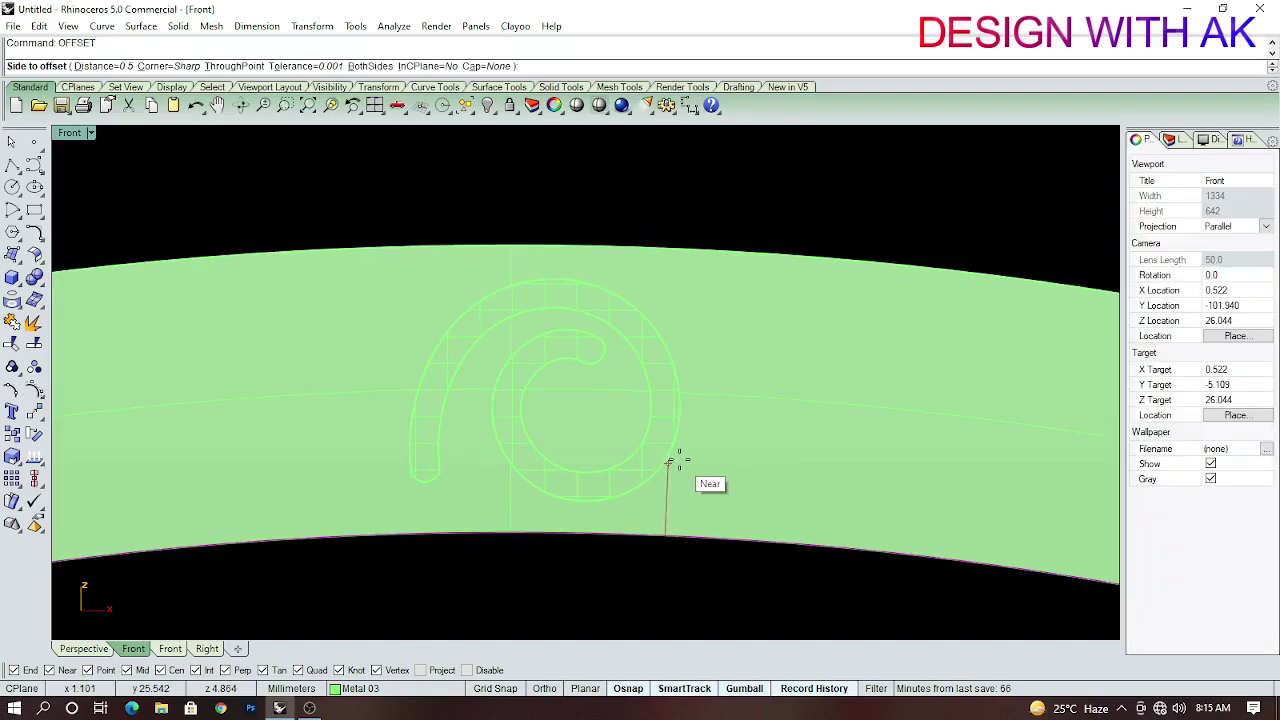
click(710, 450)
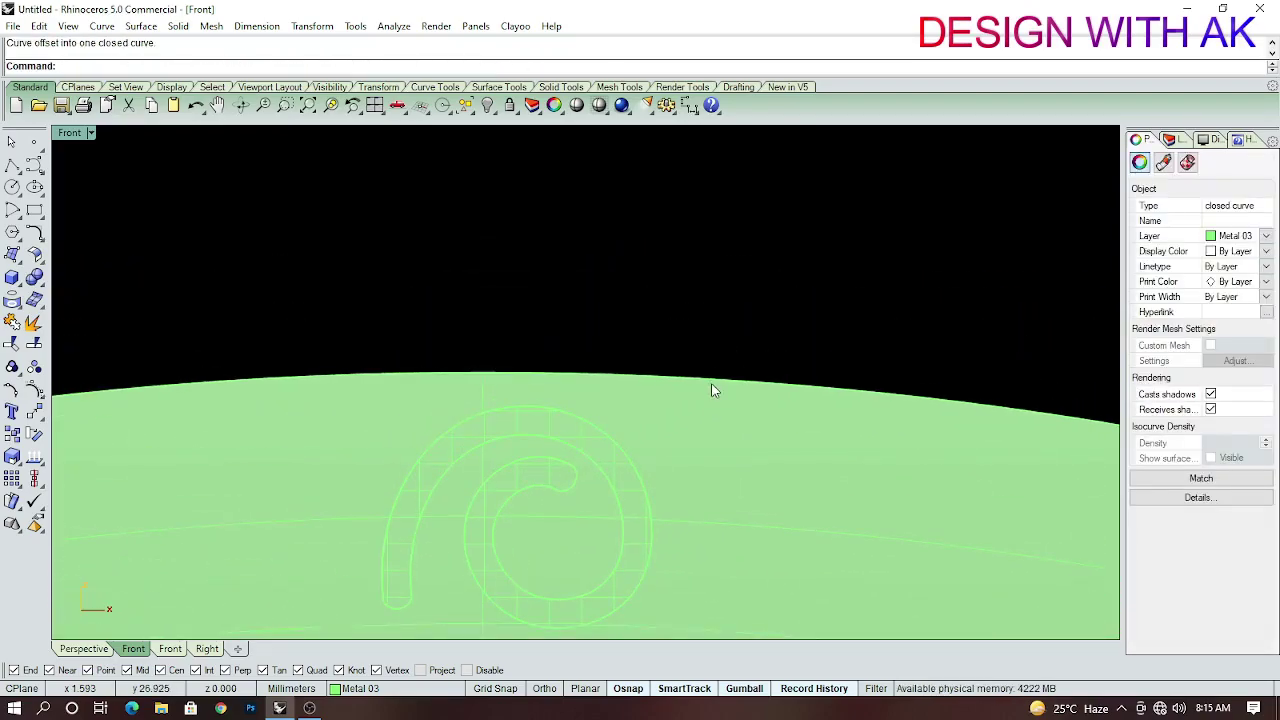
click(740, 420)
click(760, 420)
click(717, 459)
Loft the two inset curves into a surface strip along the band.
click(737, 457)
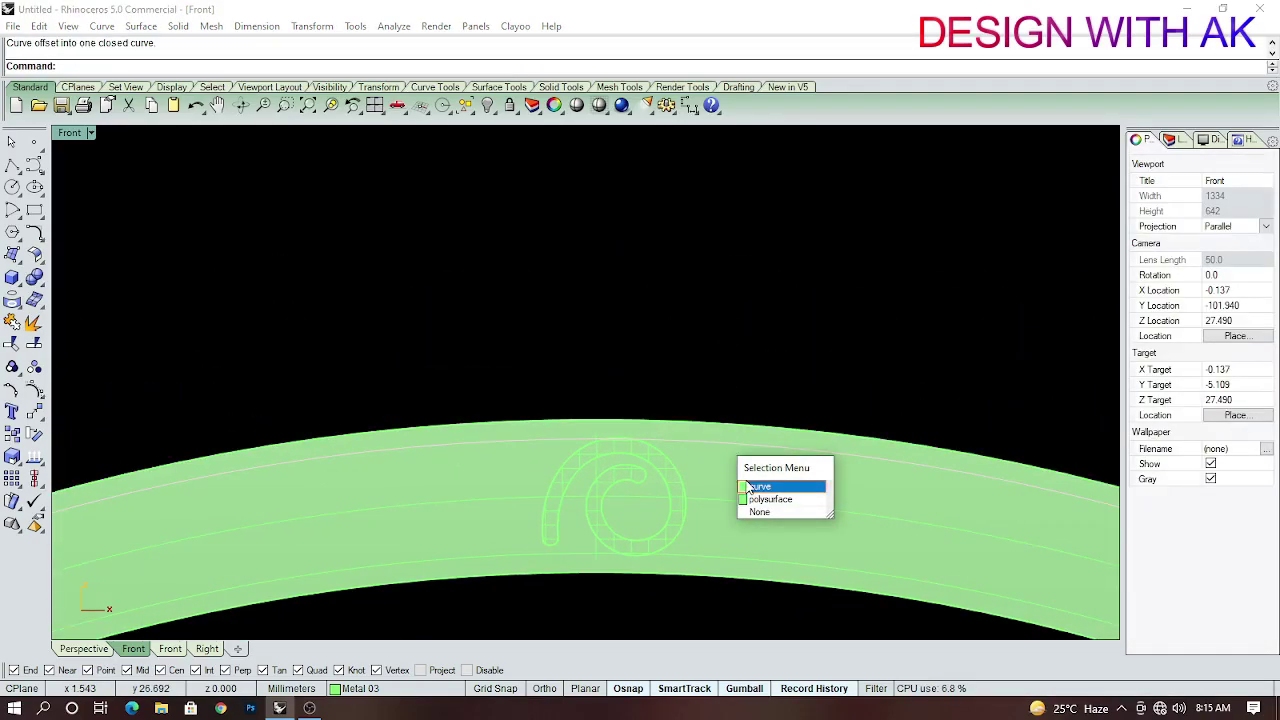
click(746, 480)
click(778, 534)
scroll(679, 462, down, 3)
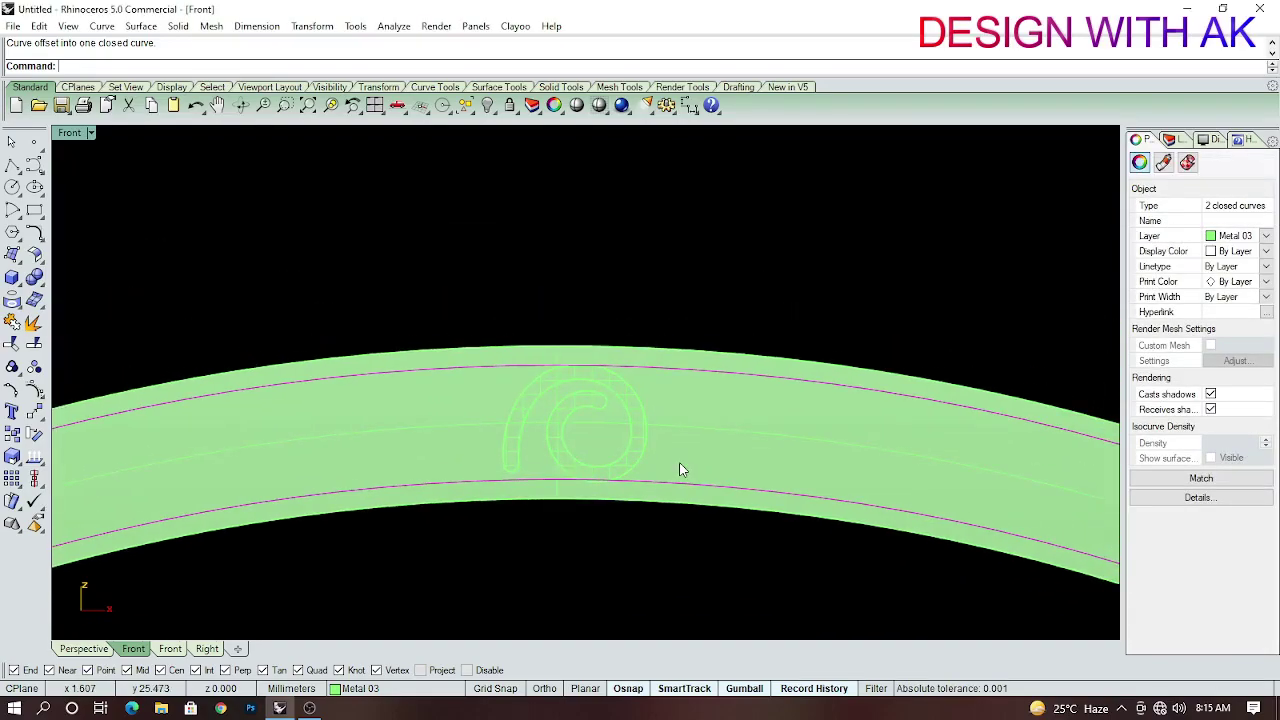
key(Return)
key(Return)
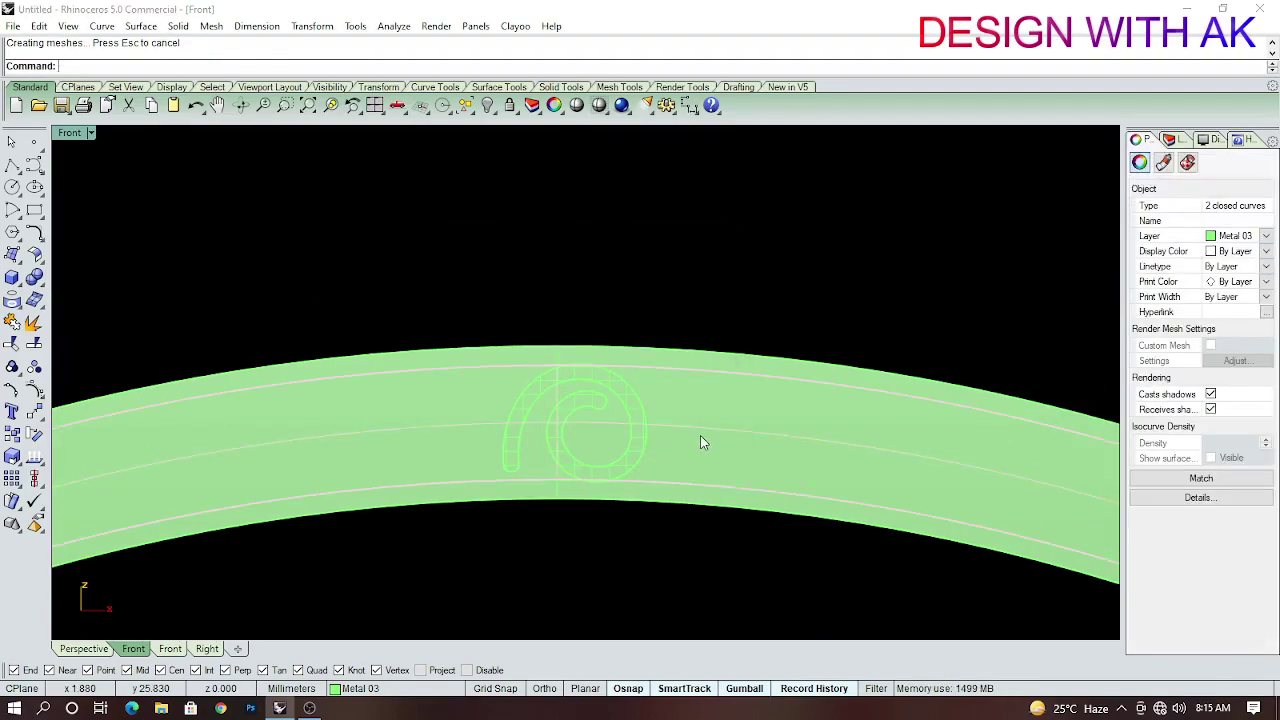
click(729, 457)
click(745, 482)
Delete the unwanted extra surface strip from the band.
click(760, 478)
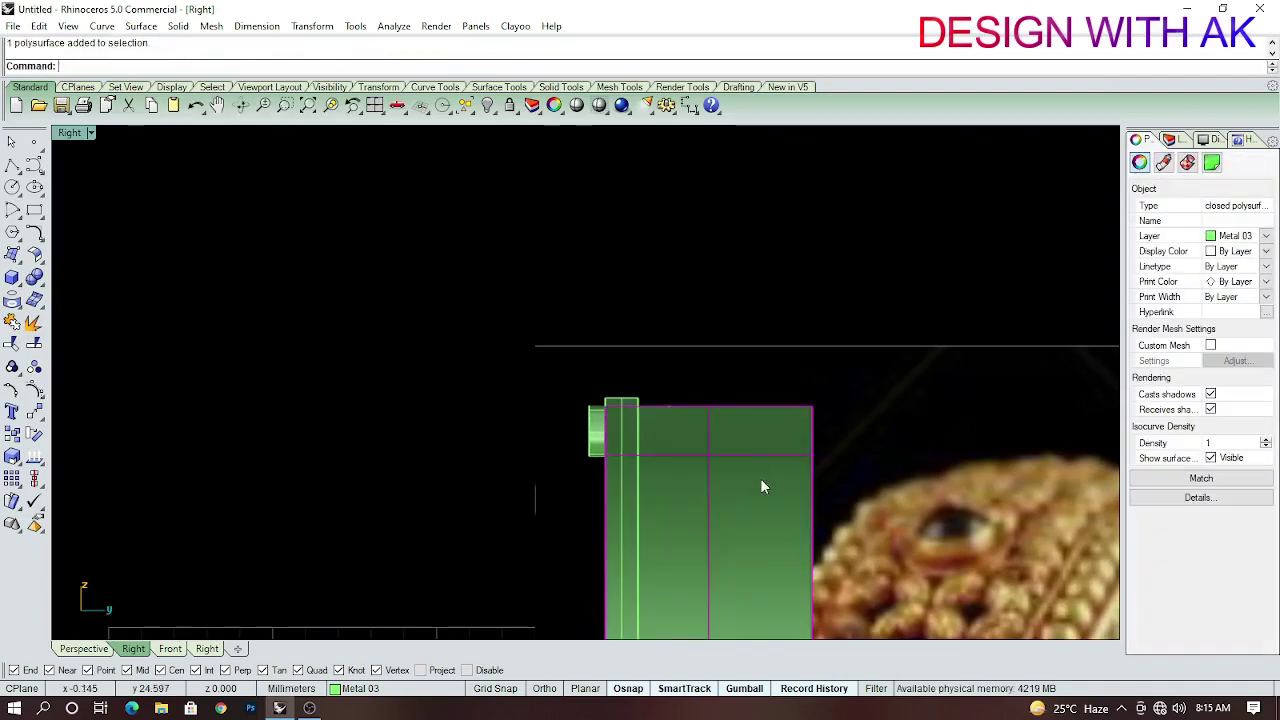
scroll(701, 387, up, 3)
text(M)
key(Return)
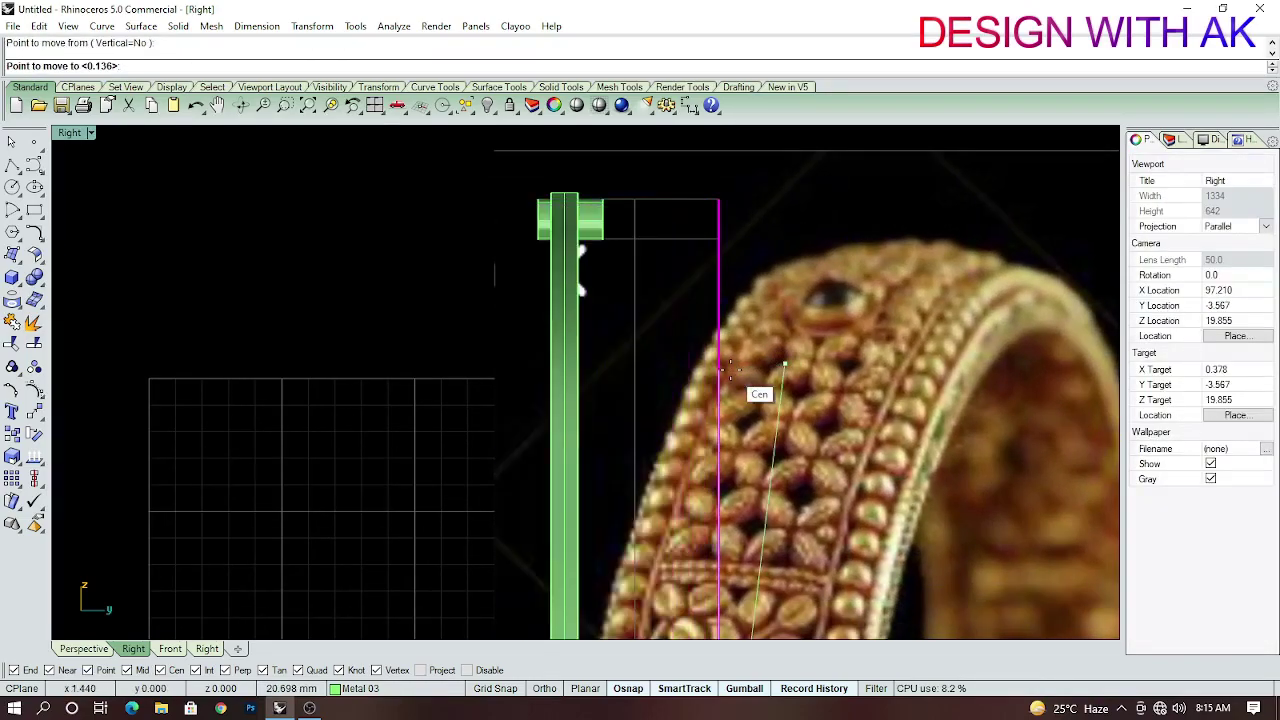
key(Escape)
key(ctrl+F2)
scroll(629, 350, up, 5)
key(Escape)
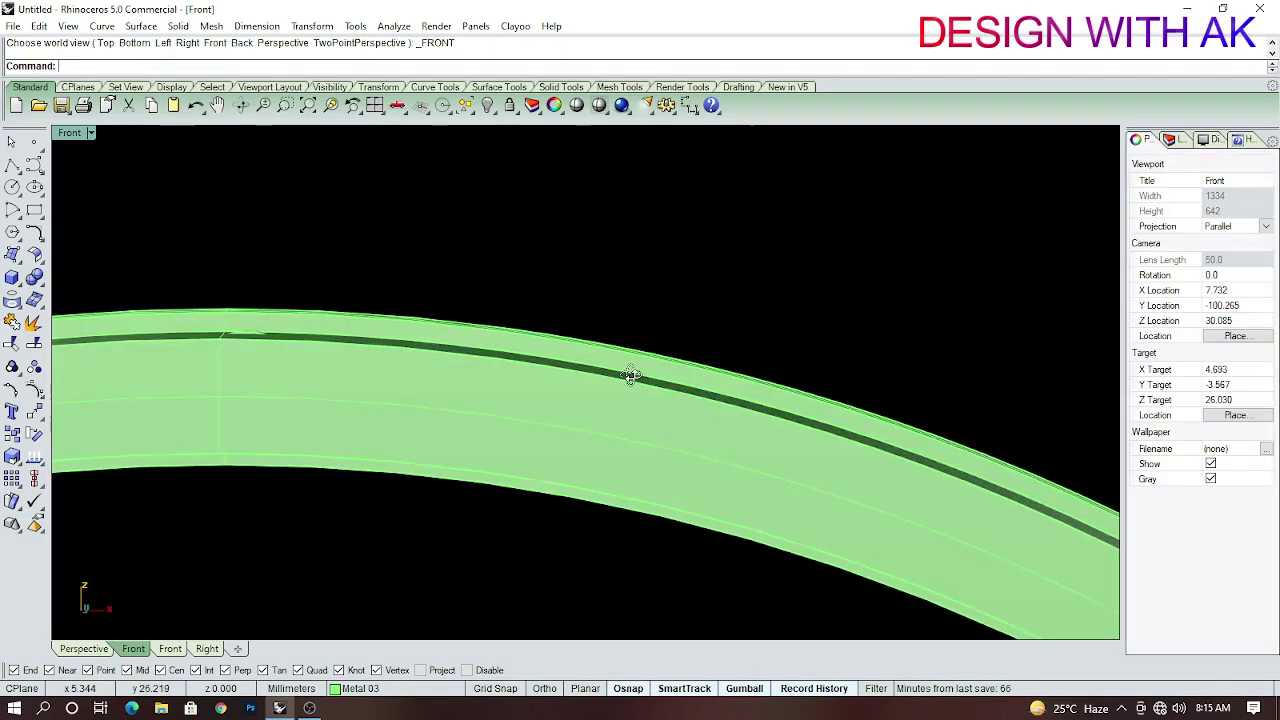
click(633, 372)
text(B)
key(Escape)
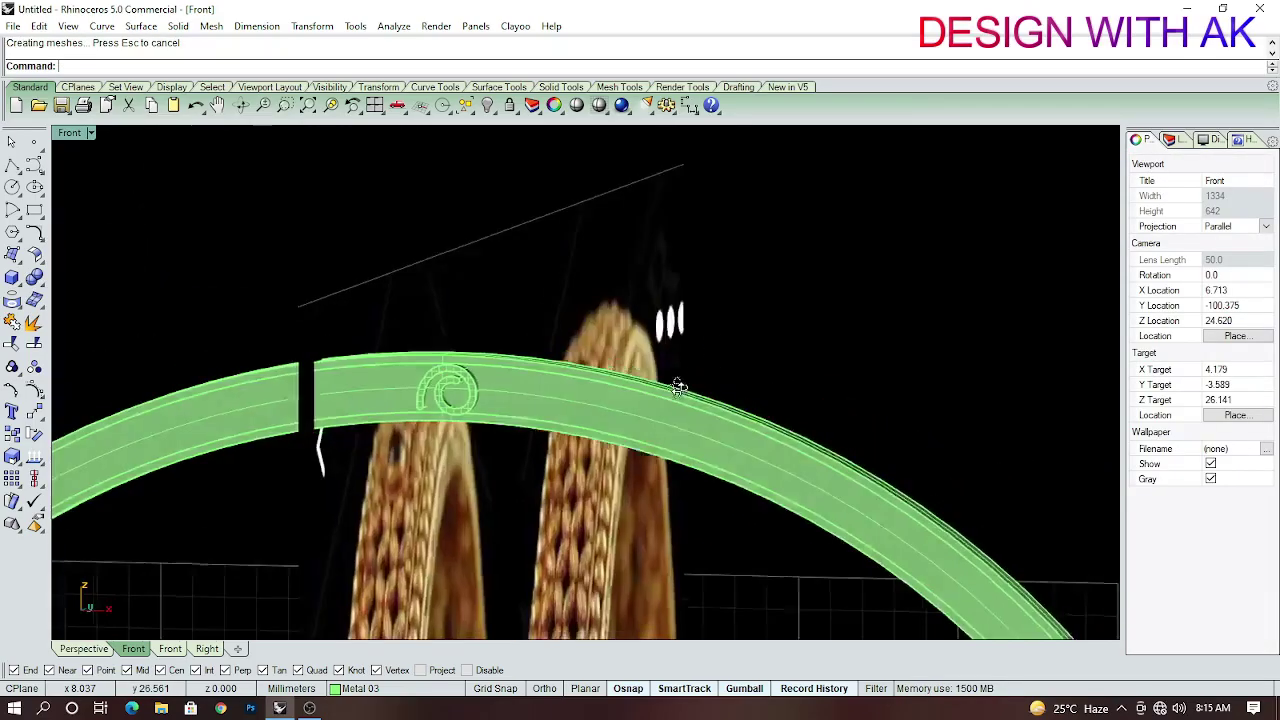
right_drag(611, 403, 557, 393)
key(Delete)
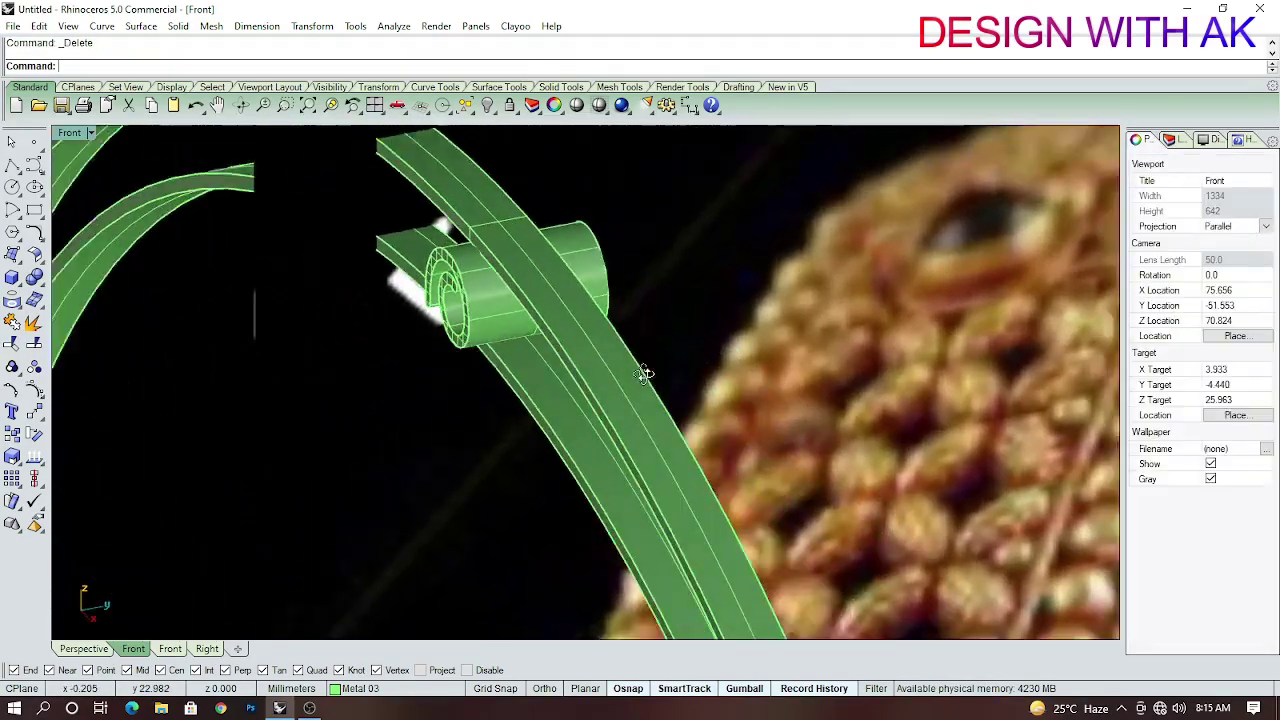
Centre the spiral scroll within the band's depth in the side view.
key(ctrl+F2)
click(468, 418)
key(ctrl+F3)
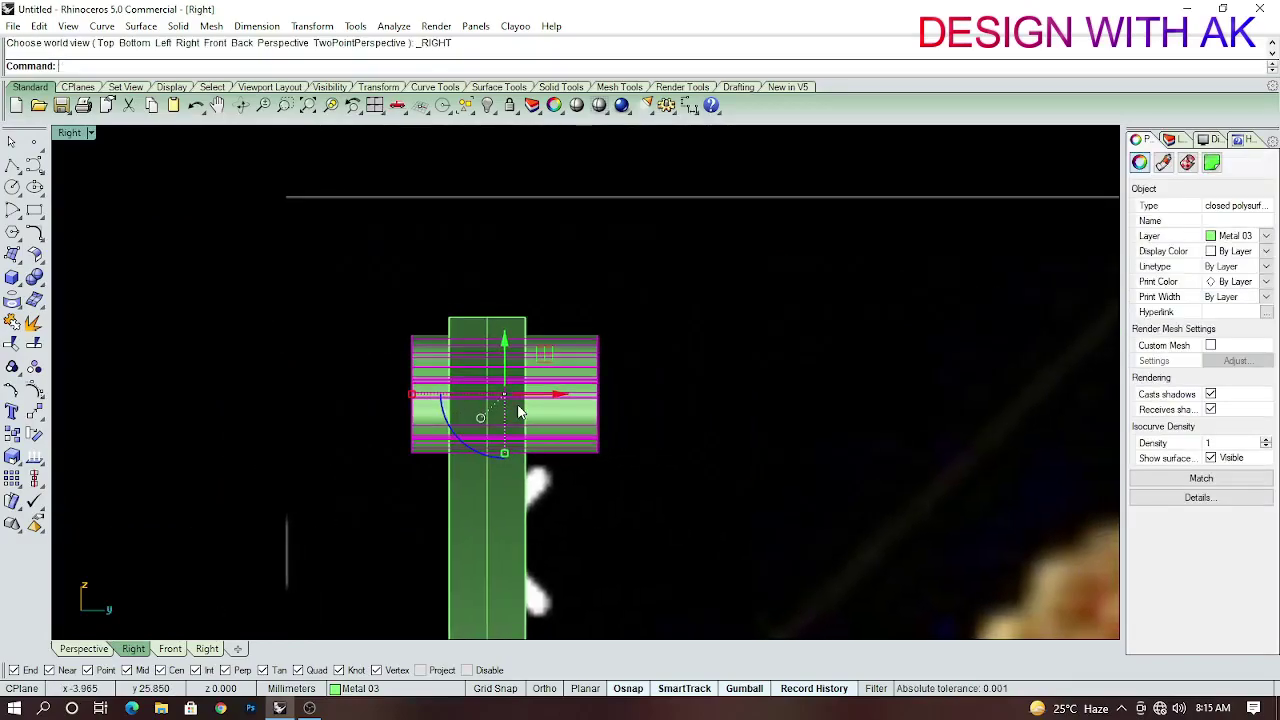
drag(518, 406, 468, 396)
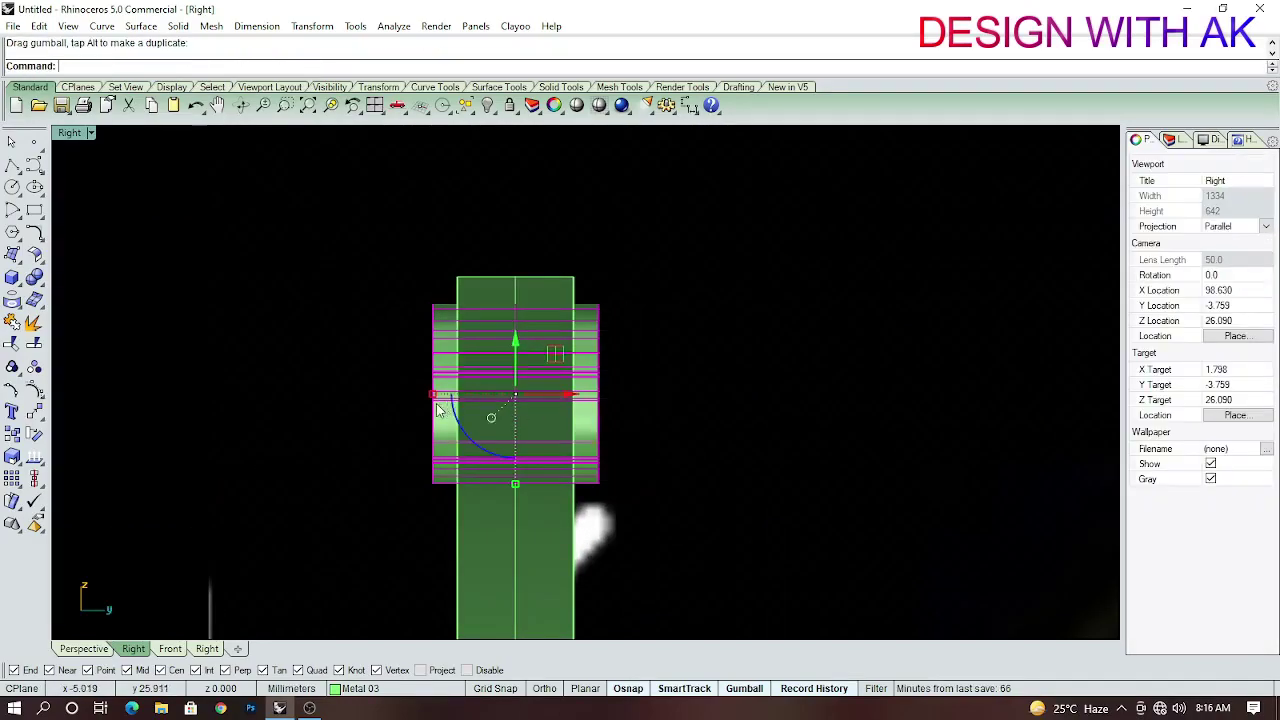
key(ctrl+F2)
Assign the spiral scroll to the Heads layer and centre a polar array at 0.
click(516, 418)
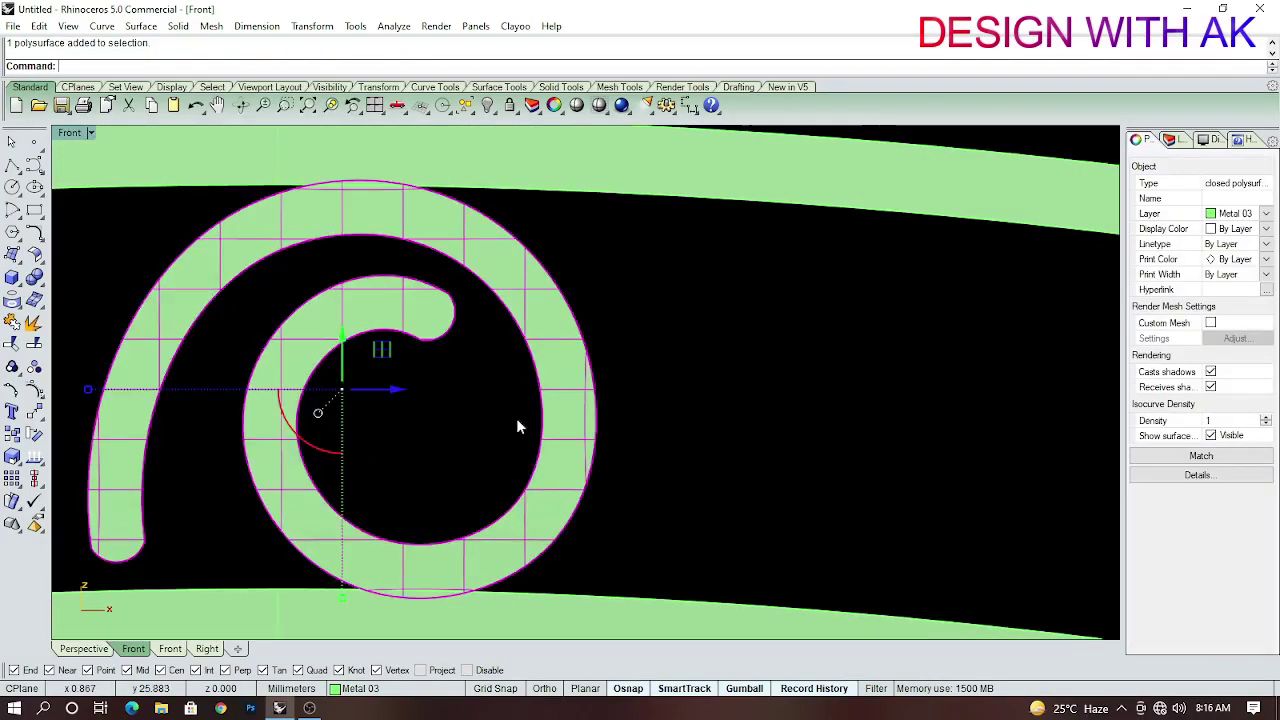
click(1218, 235)
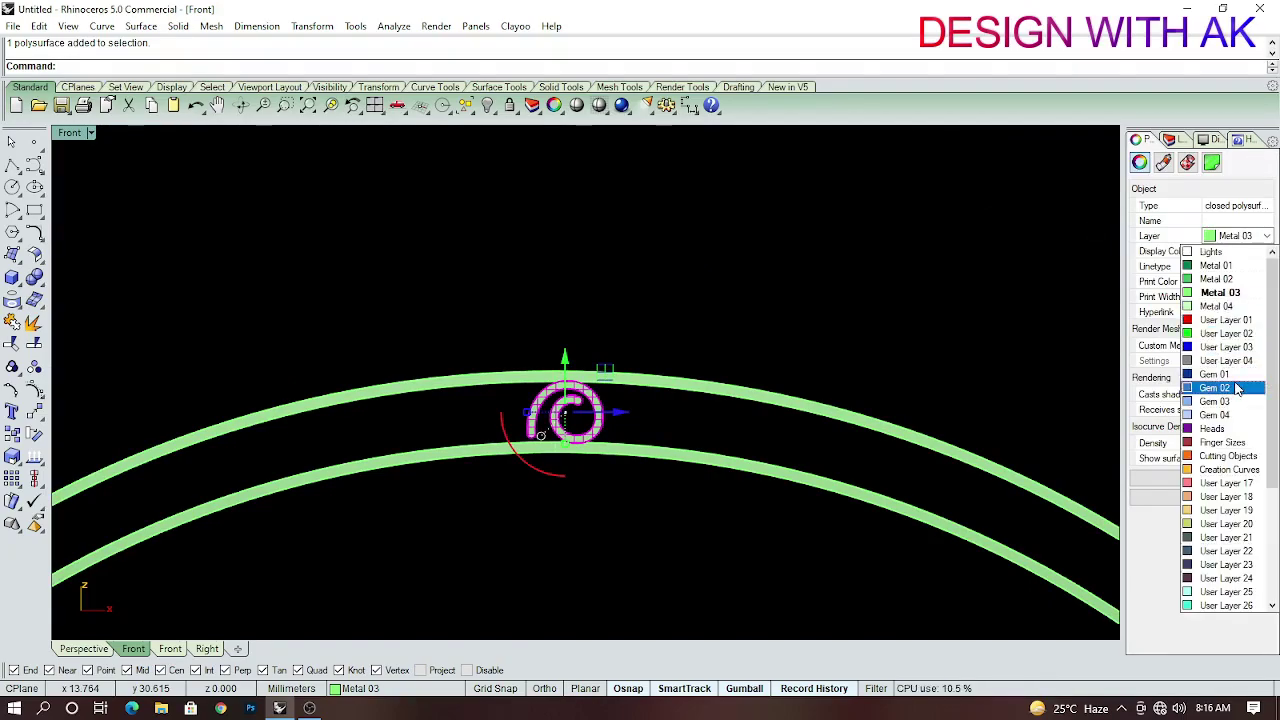
click(1211, 428)
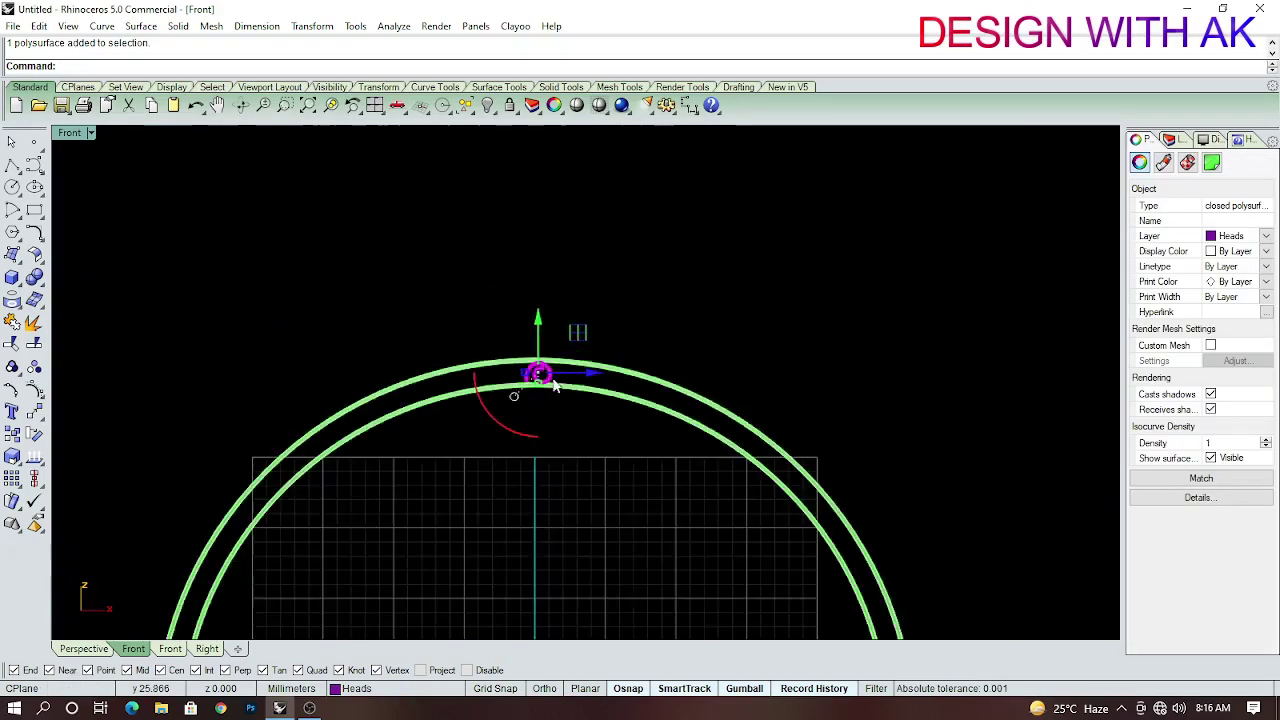
scroll(560, 330, down, 2)
text(0)
key(Return)
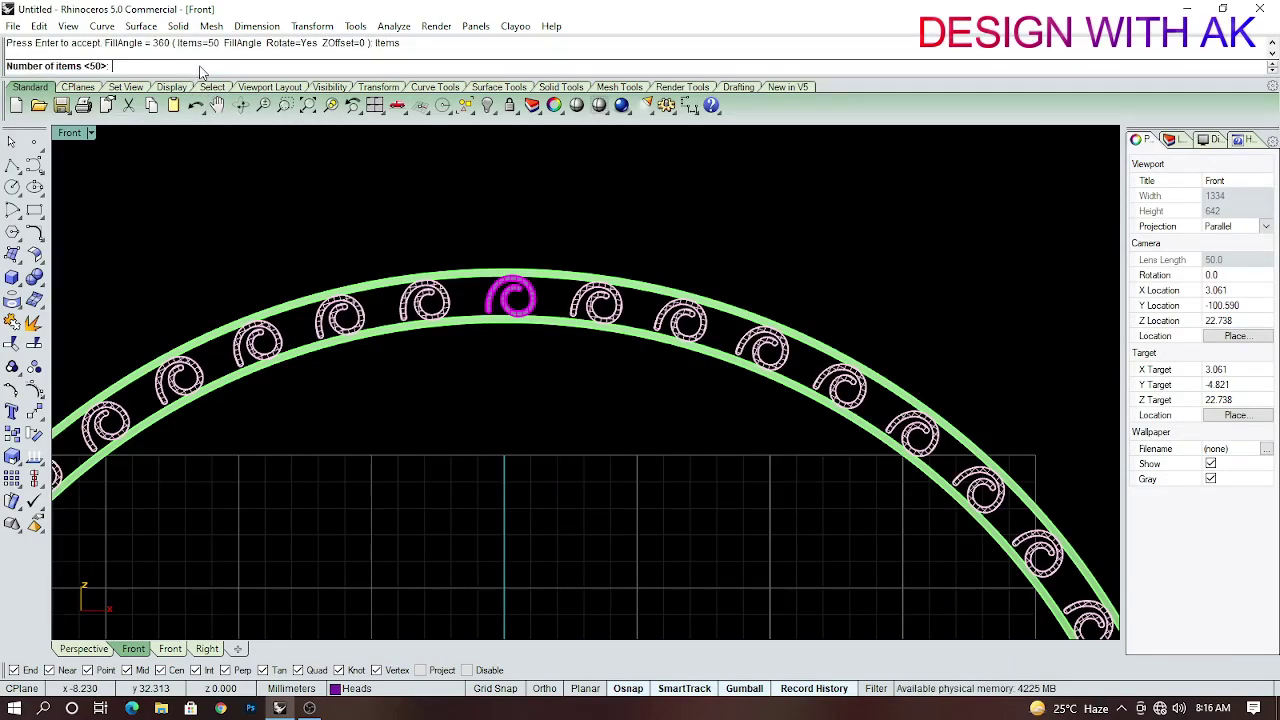
text(60)
key(Return)
key(Return)
scroll(546, 337, up, 3)
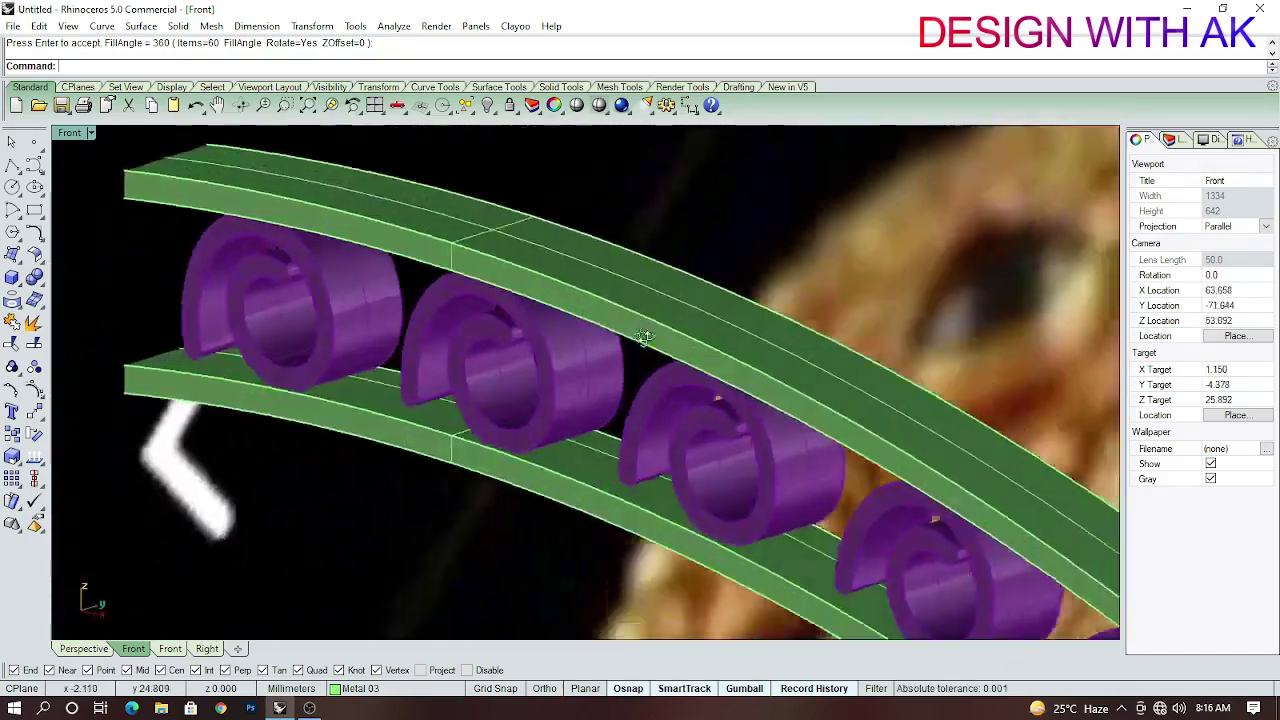
key(Return)
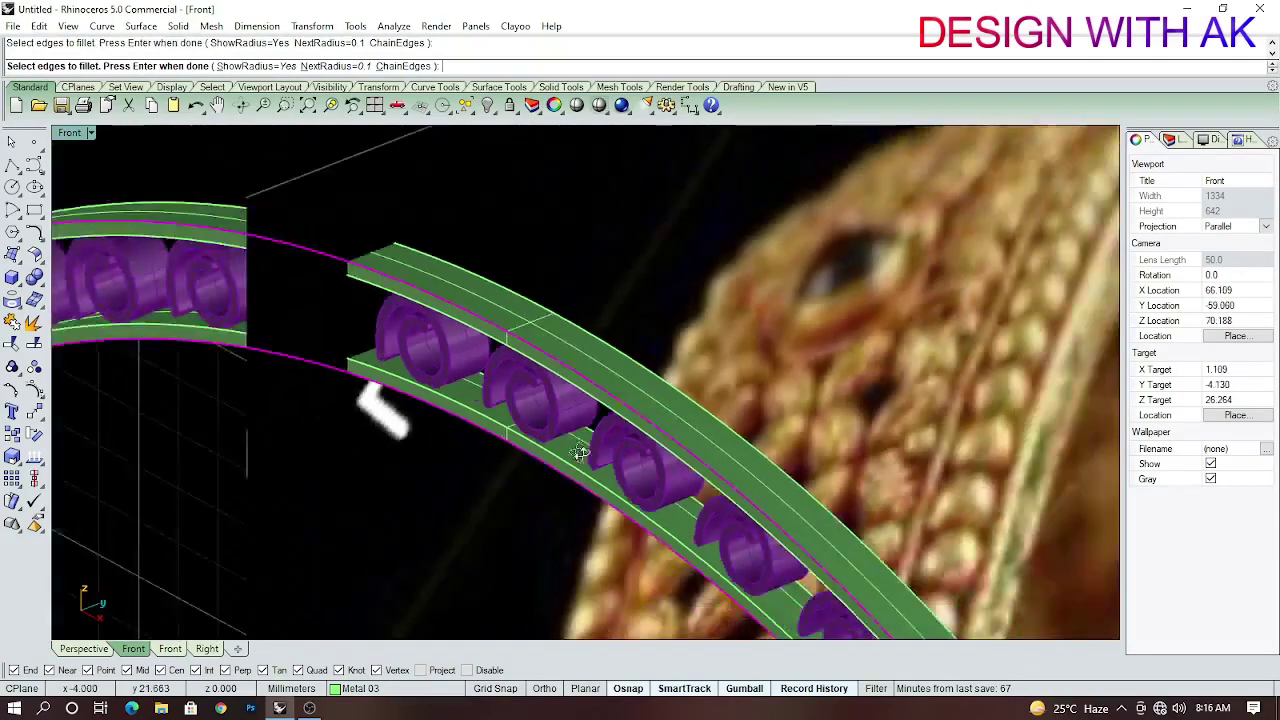
text(s)
key(Return)
text(3)
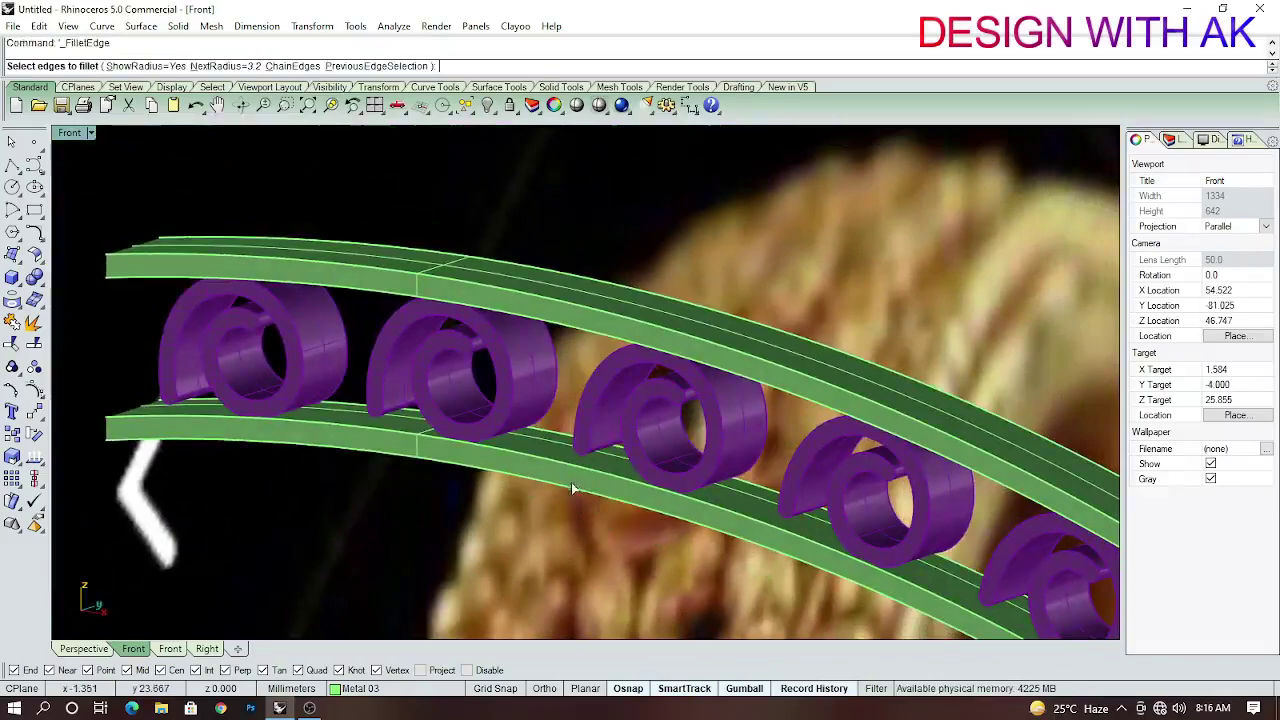
text(s)
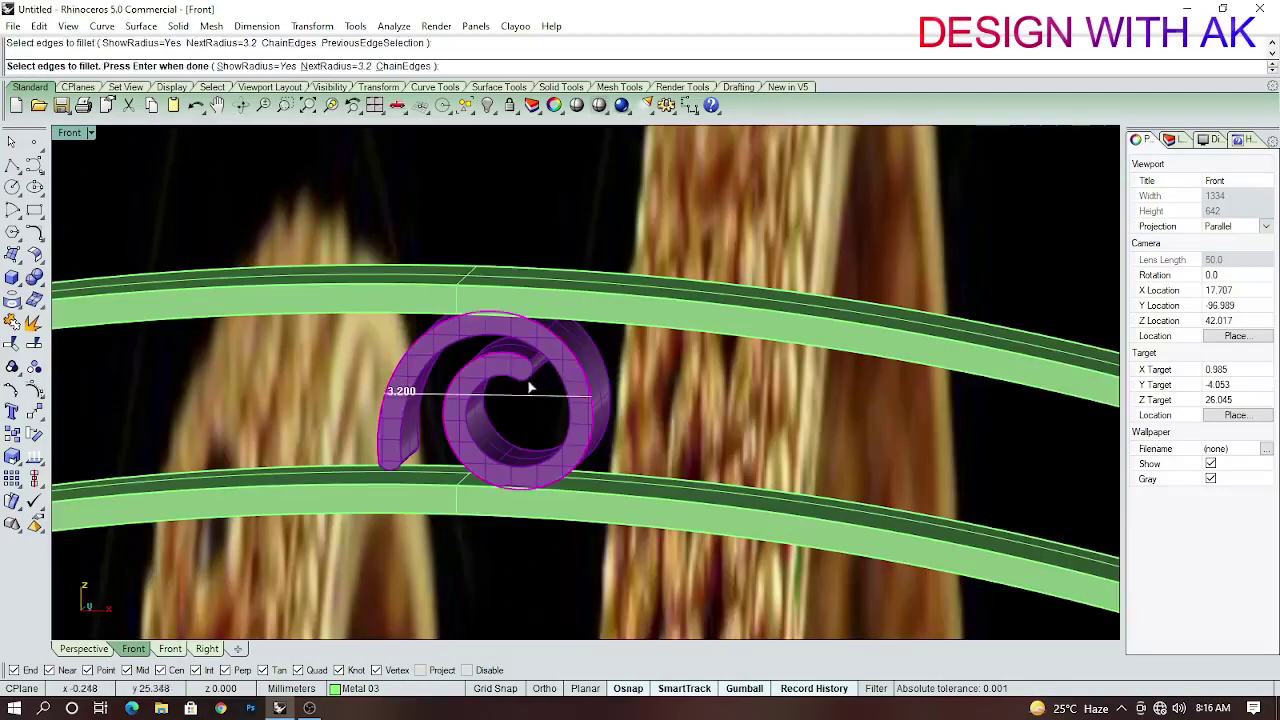
Fillet the spiral's edges at radius 0.05 and polar-array 60 copies over 360°.
scroll(530, 387, up, 3)
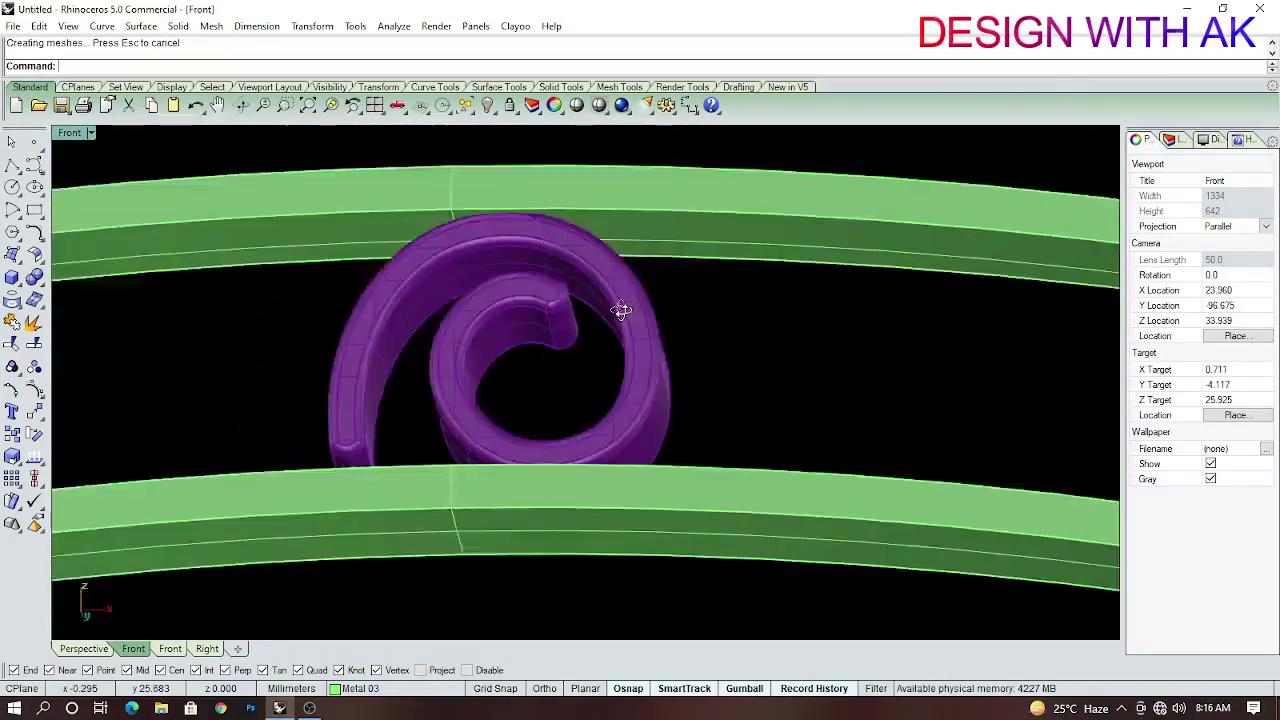
click(600, 347)
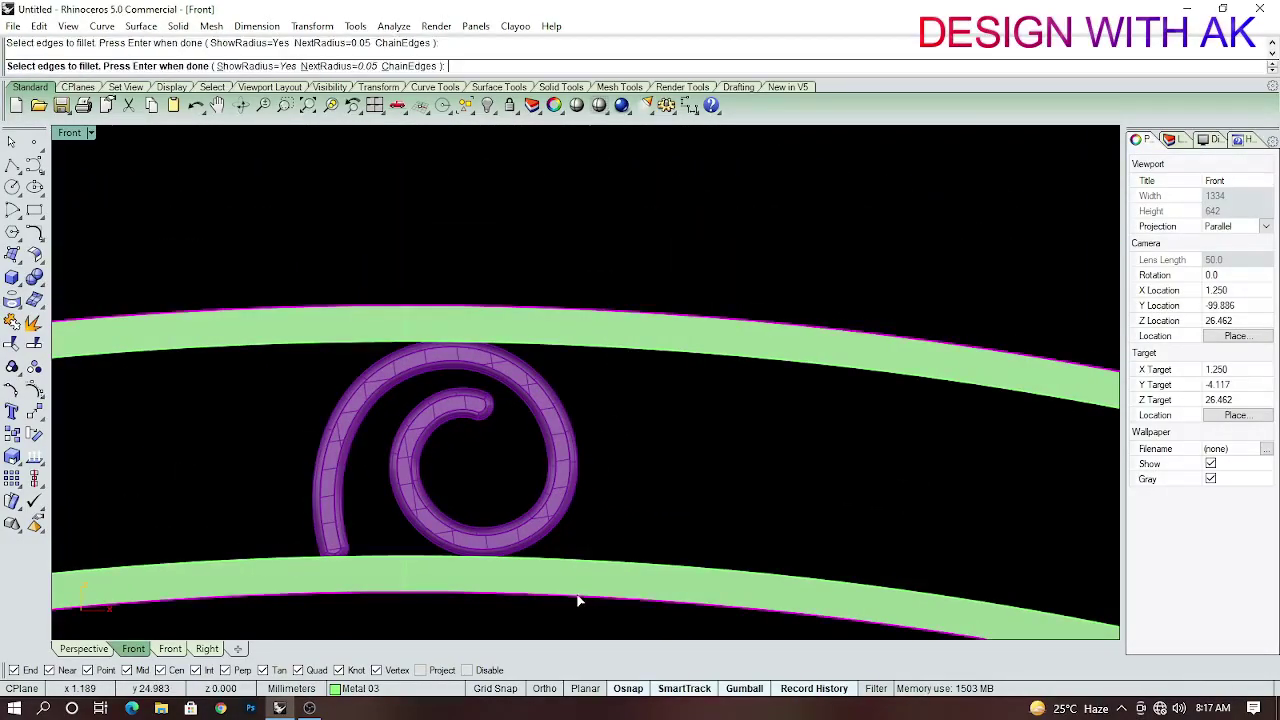
key(Return)
key(Return)
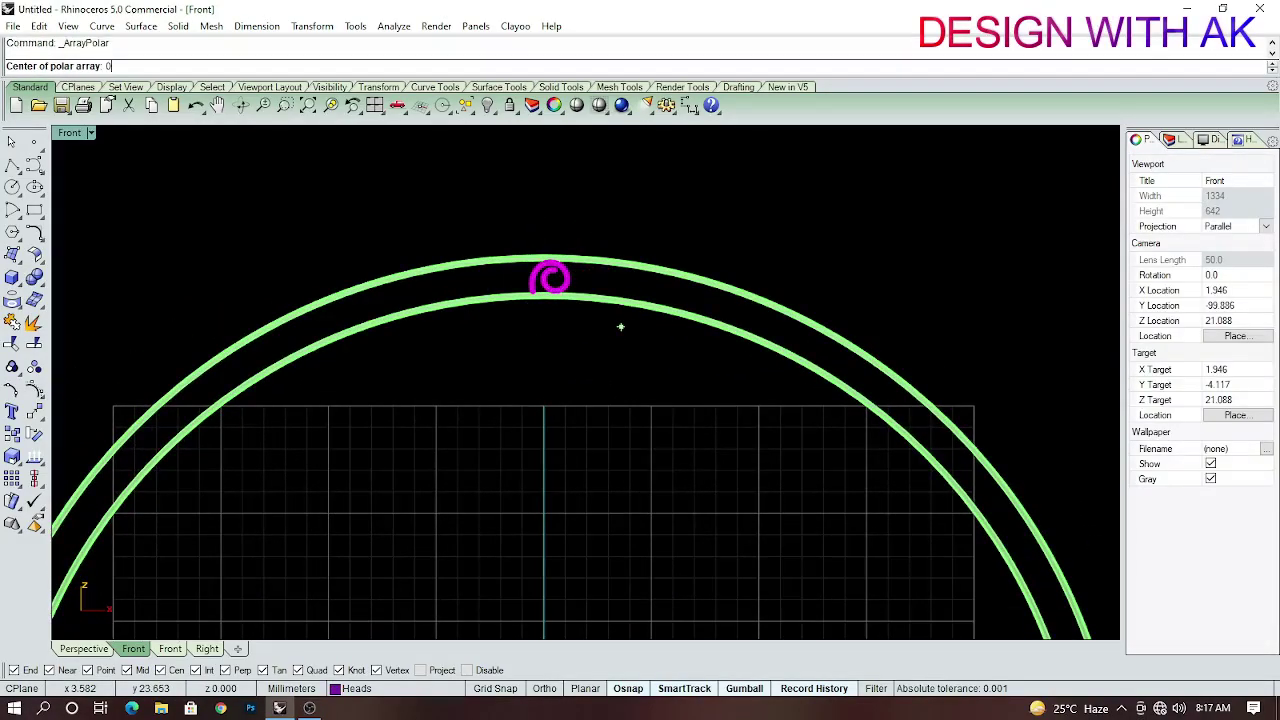
text(360)
key(Return)
key(Return)
scroll(571, 273, up, 3)
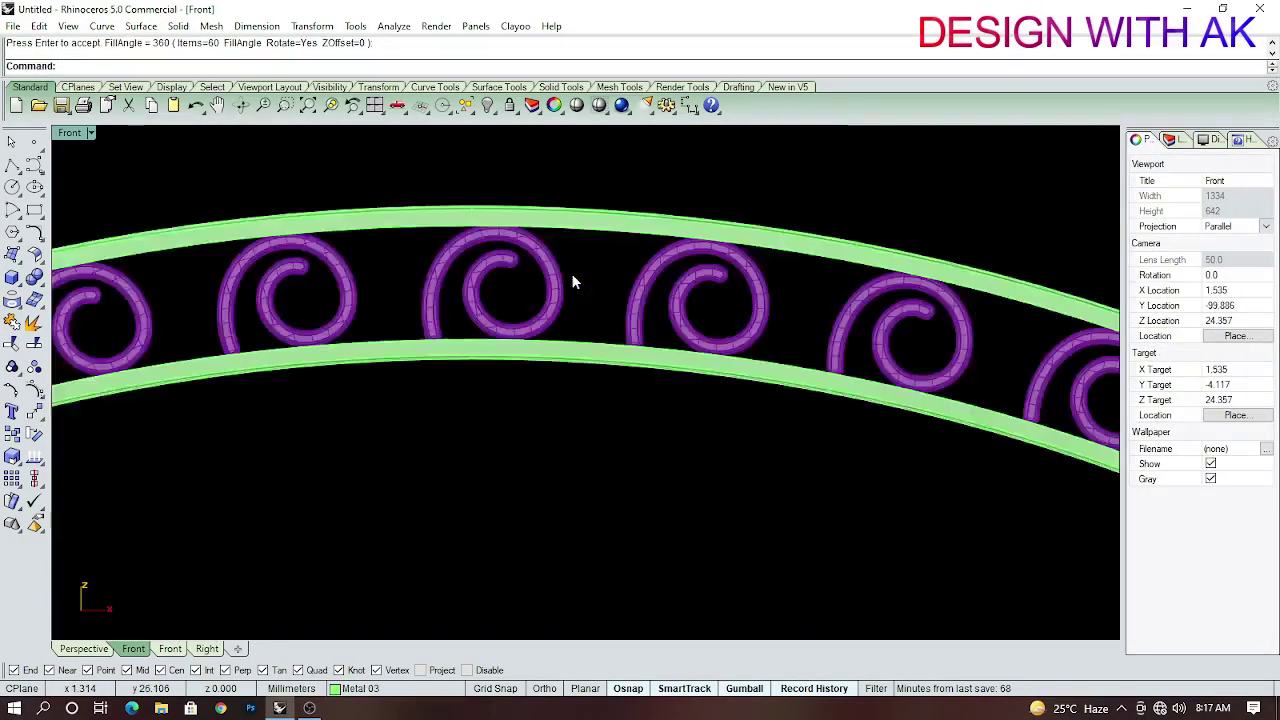
scroll(560, 400, down, 5)
scroll(538, 471, down, 2)
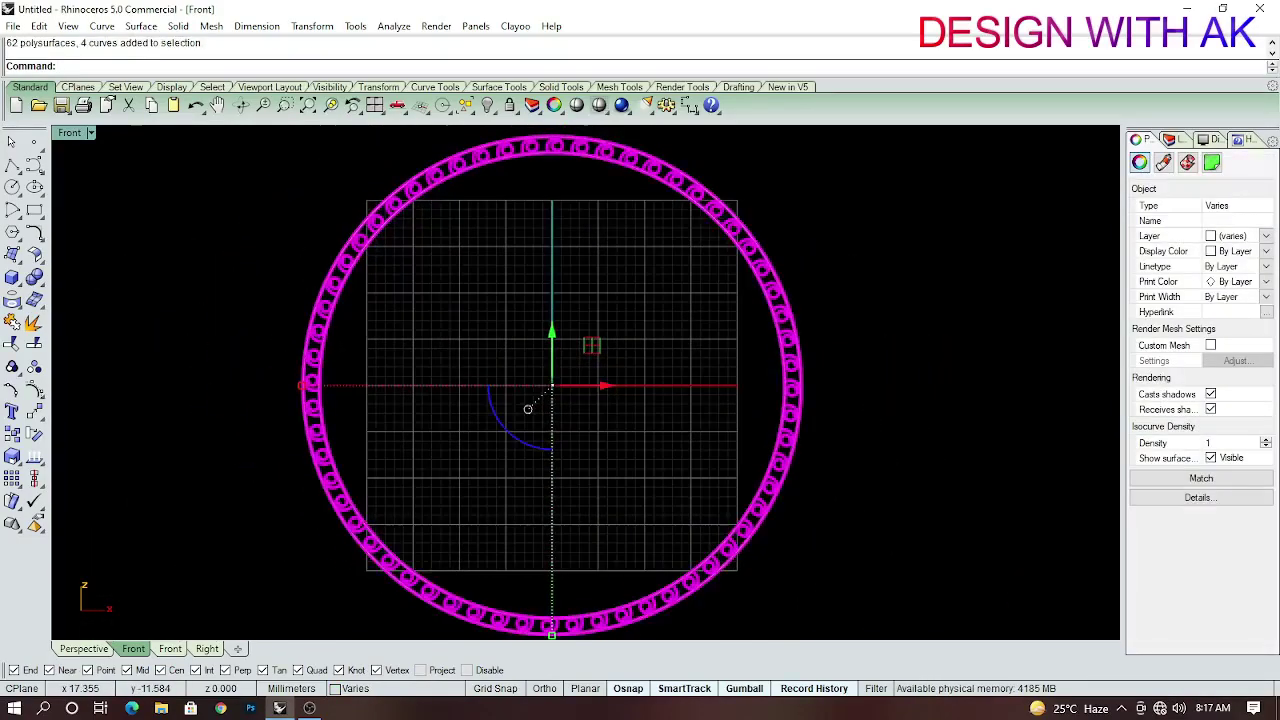
text(Mi)
Mirror the spiral ring through 0 onto the opposite band edge and show hidden parts.
key(Return)
text(0)
key(Return)
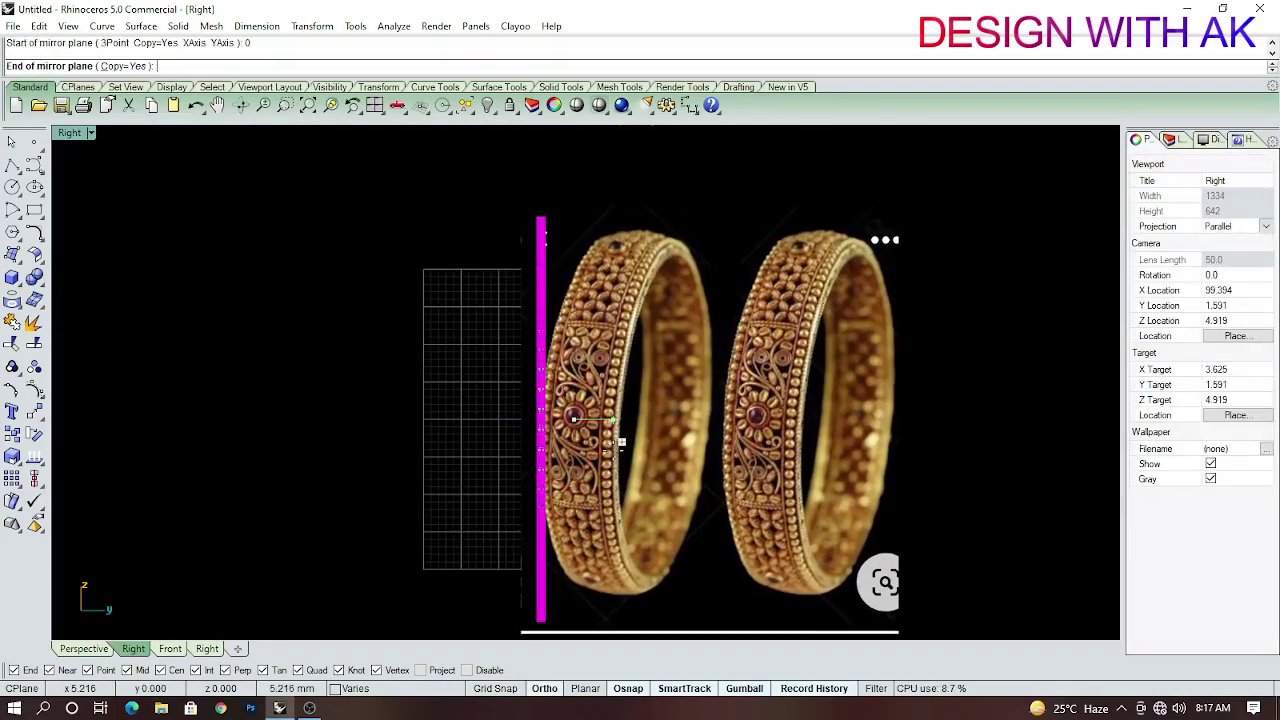
click(613, 207)
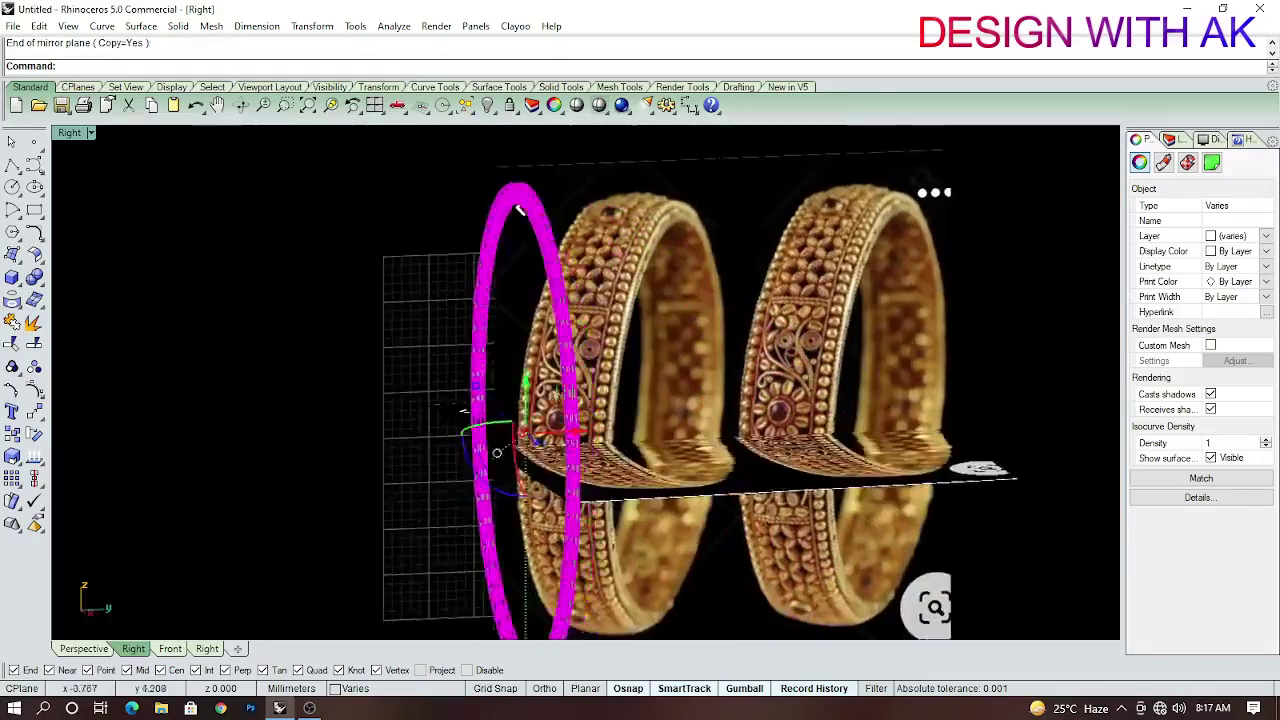
text(0)
key(Return)
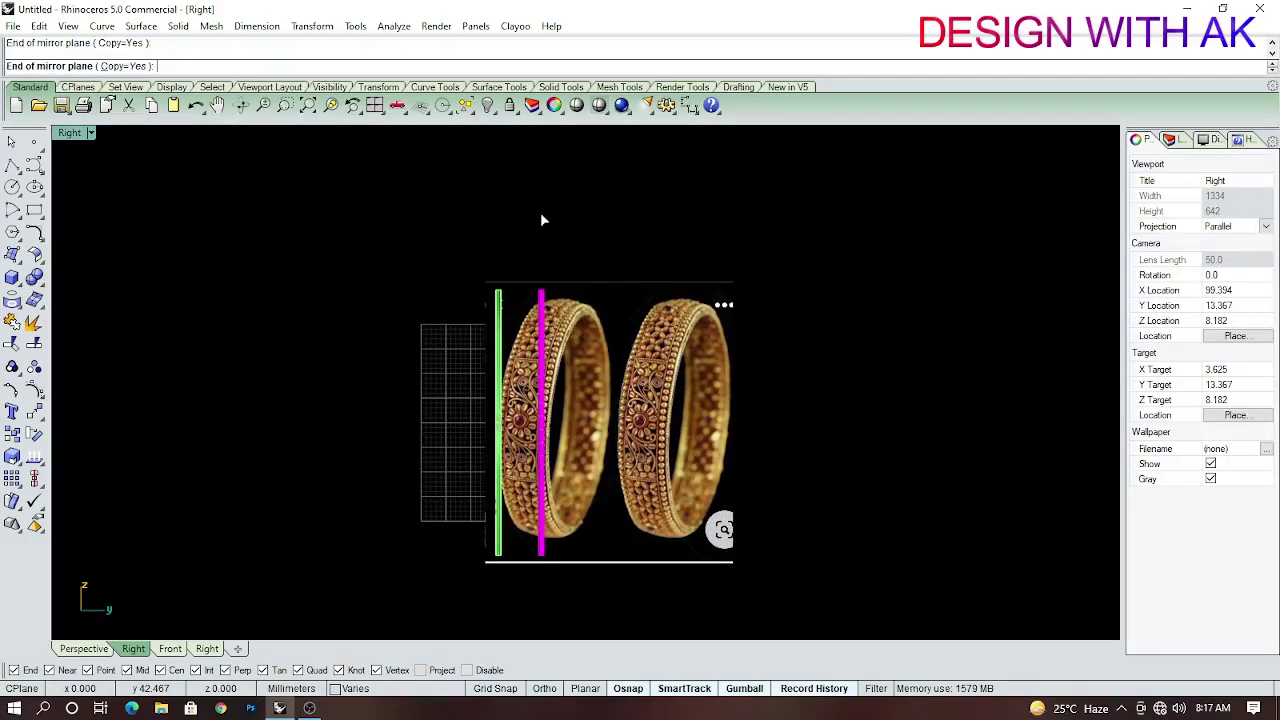
click(540, 220)
scroll(600, 369, up, 3)
key(ctrl+alt+h)
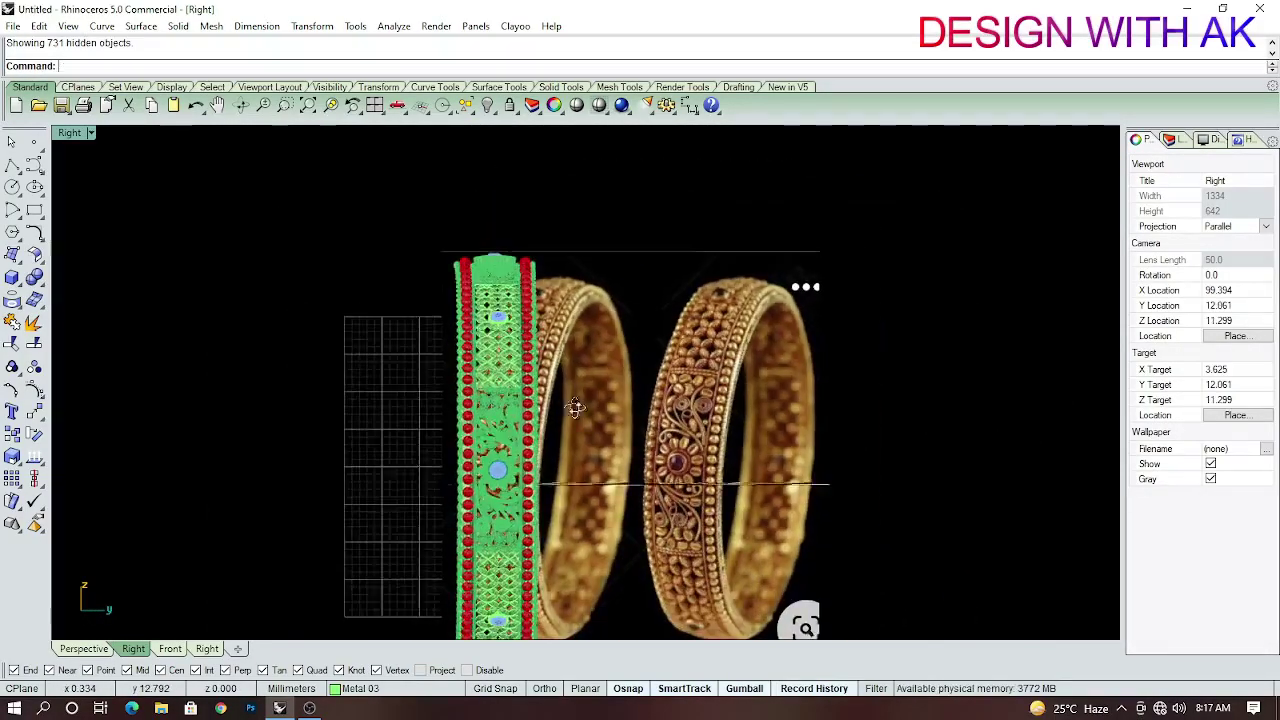
Turn off the layer holding the gold reference bangle photos.
right_drag(575, 407, 450, 315)
scroll(450, 315, up, 3)
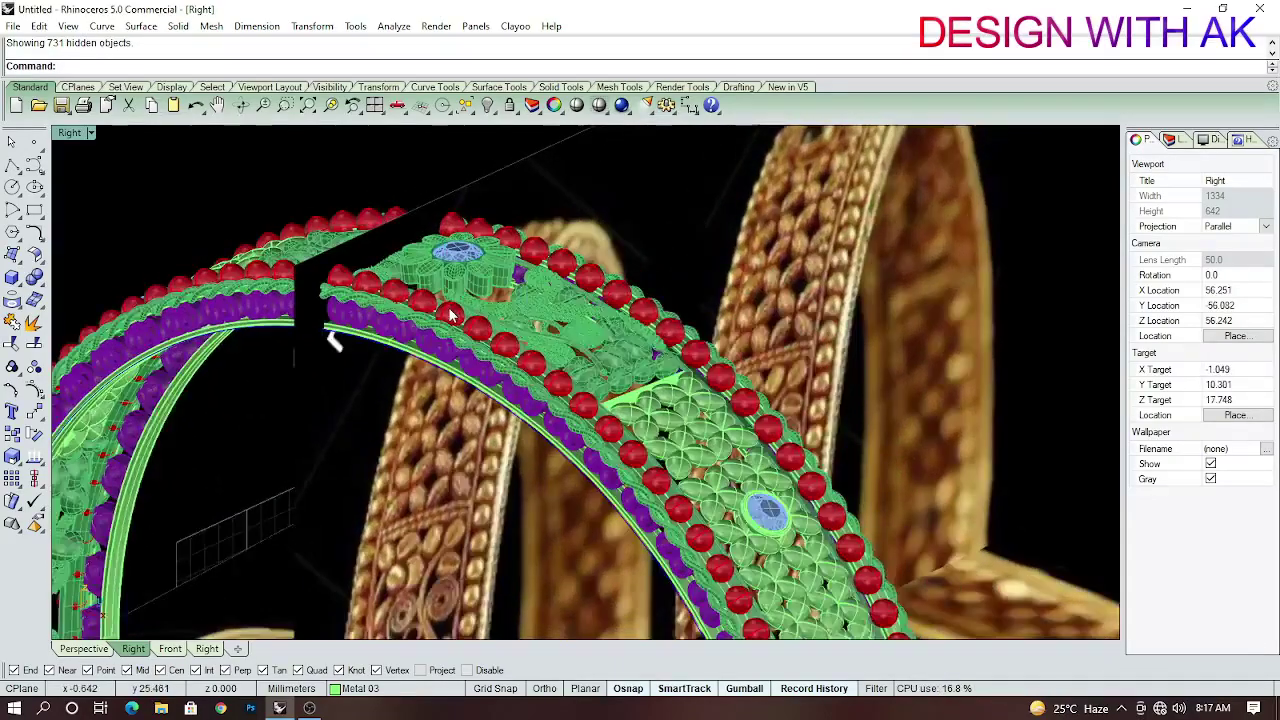
scroll(450, 315, down, 3)
scroll(450, 315, down, 2)
scroll(450, 315, down, 2)
click(1180, 142)
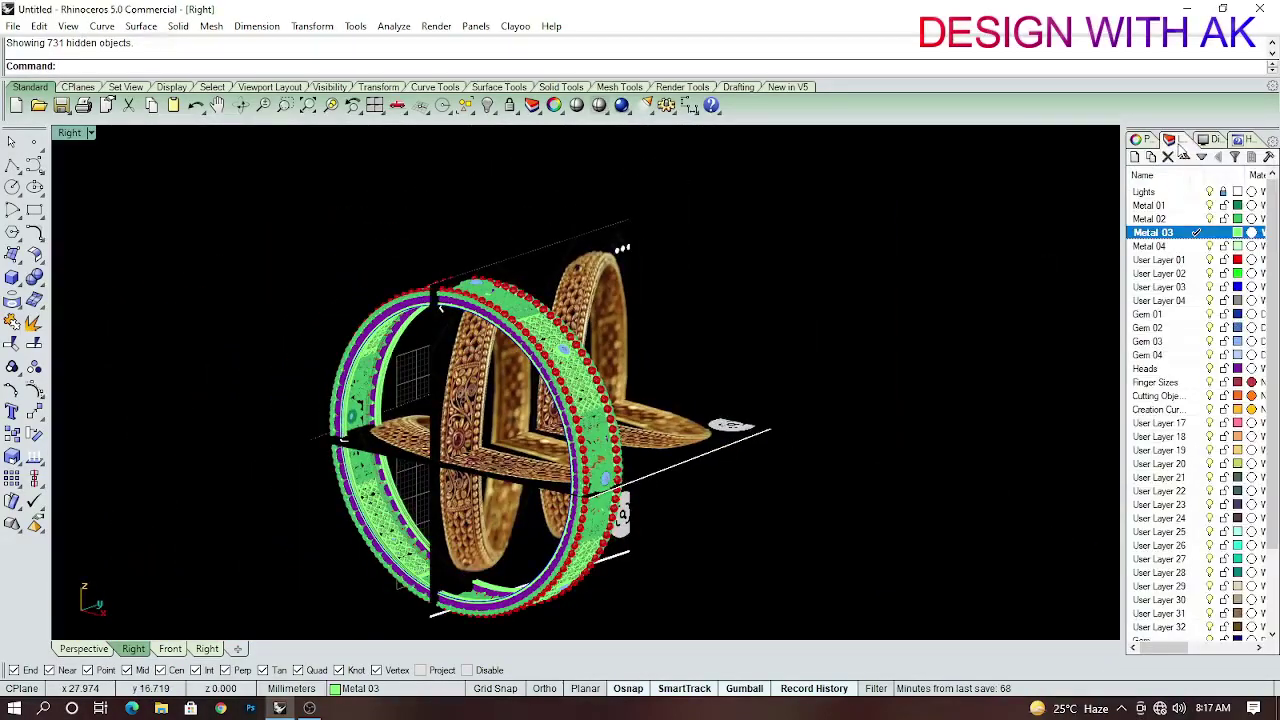
click(1210, 205)
Switch the viewport to Shaded and orbit to review the finished bangle.
right_drag(679, 318, 586, 143)
scroll(586, 143, up, 3)
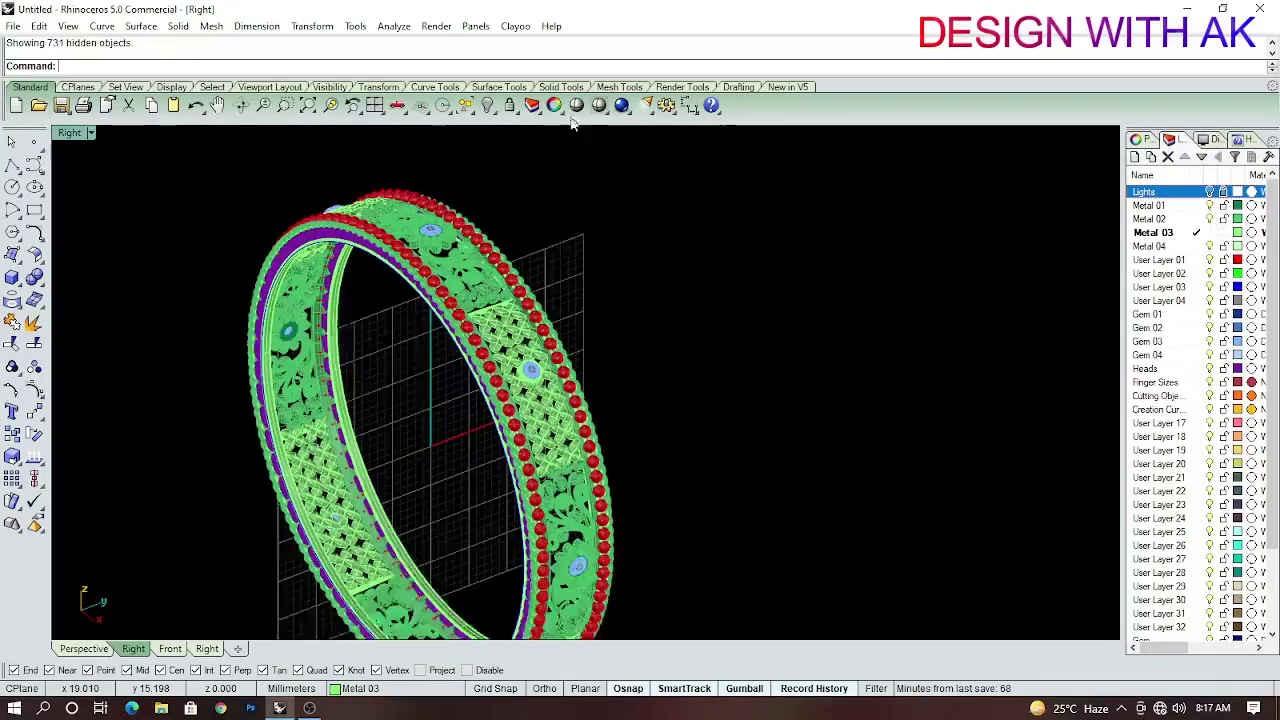
click(576, 105)
scroll(683, 351, down, 3)
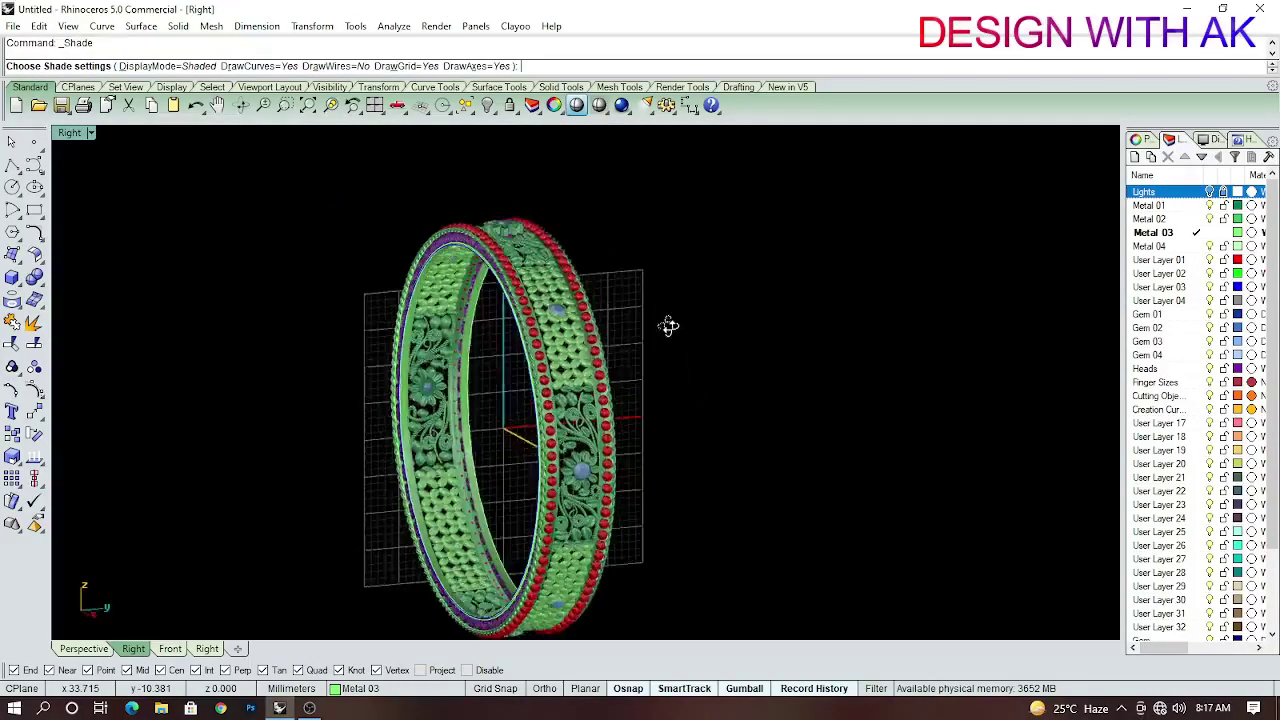
mouse_move(683, 351)
right_down()
mouse_move(677, 262)
mouse_move(570, 490)
mouse_move(596, 445)
mouse_move(621, 300)
mouse_move(641, 362)
right_up()
scroll(570, 490, up, 3)
scroll(560, 472, down, 2)
scroll(621, 276, up, 5)
scroll(620, 271, up, 2)
scroll(620, 271, down, 5)
scroll(623, 275, down, 3)
click(311, 708)
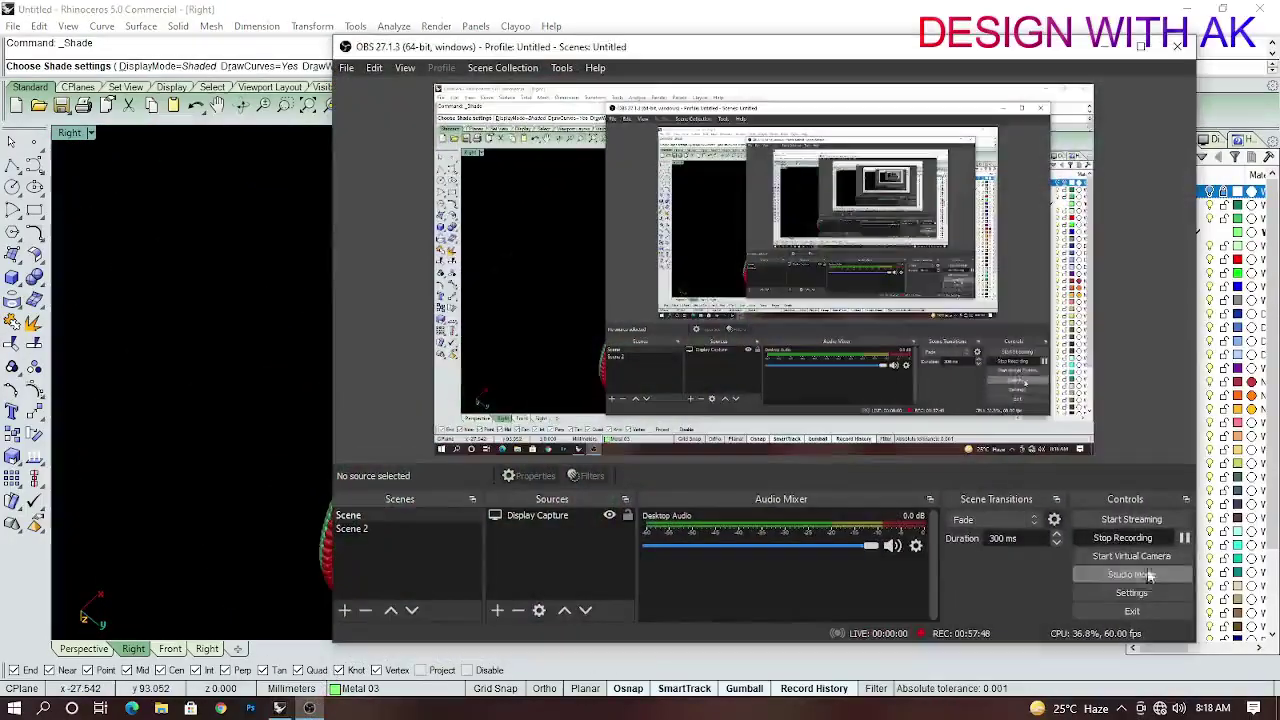